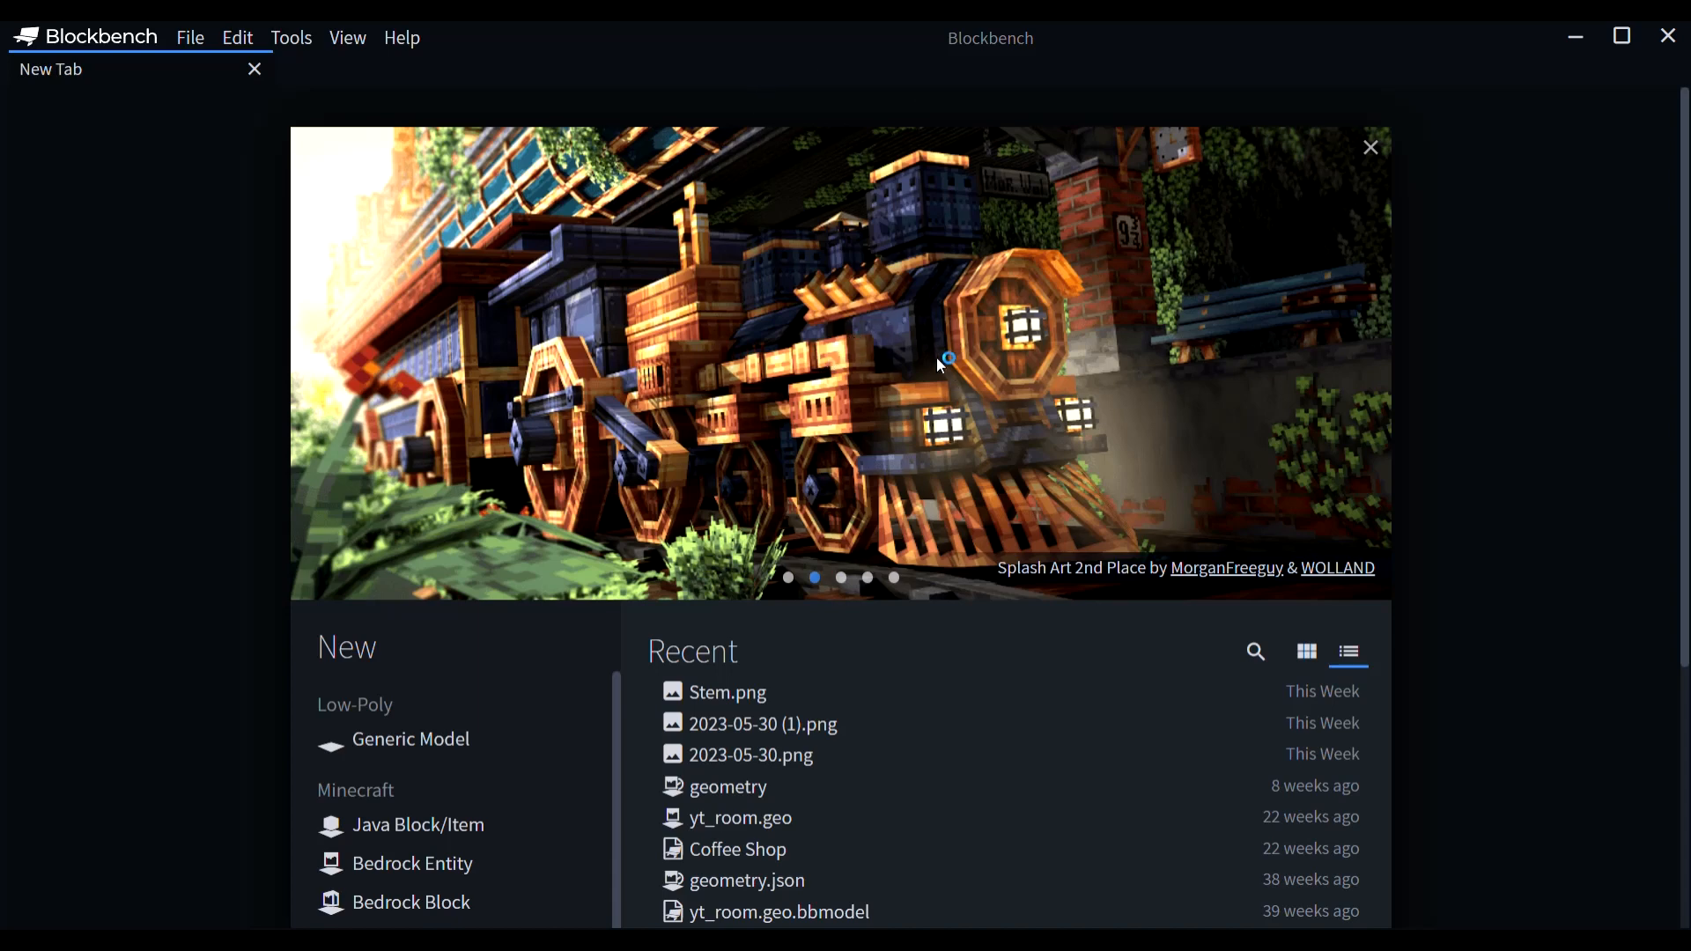
Step: Create a new Minecraft skin with the Alex model, the Bedrock Edition variant and the default resolution
{"action": "scroll", "coordinate": [939, 493], "scroll_direction": "down", "scroll_amount": 4}
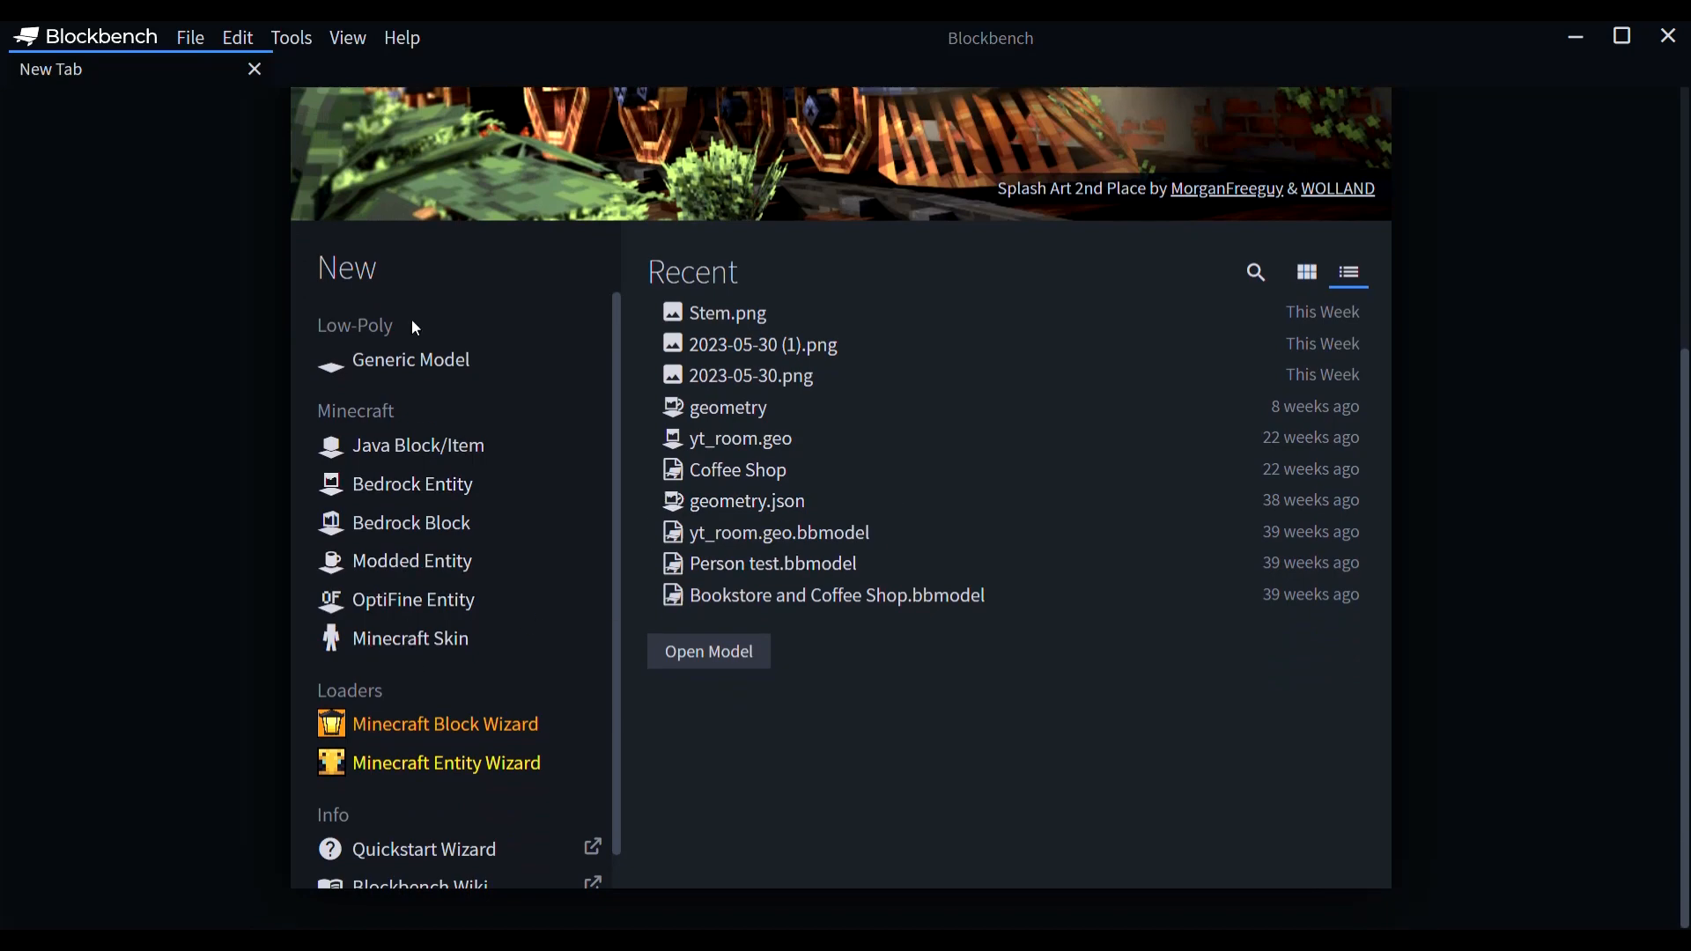
{"action": "left_click", "coordinate": [422, 638]}
{"action": "left_click", "coordinate": [958, 851]}
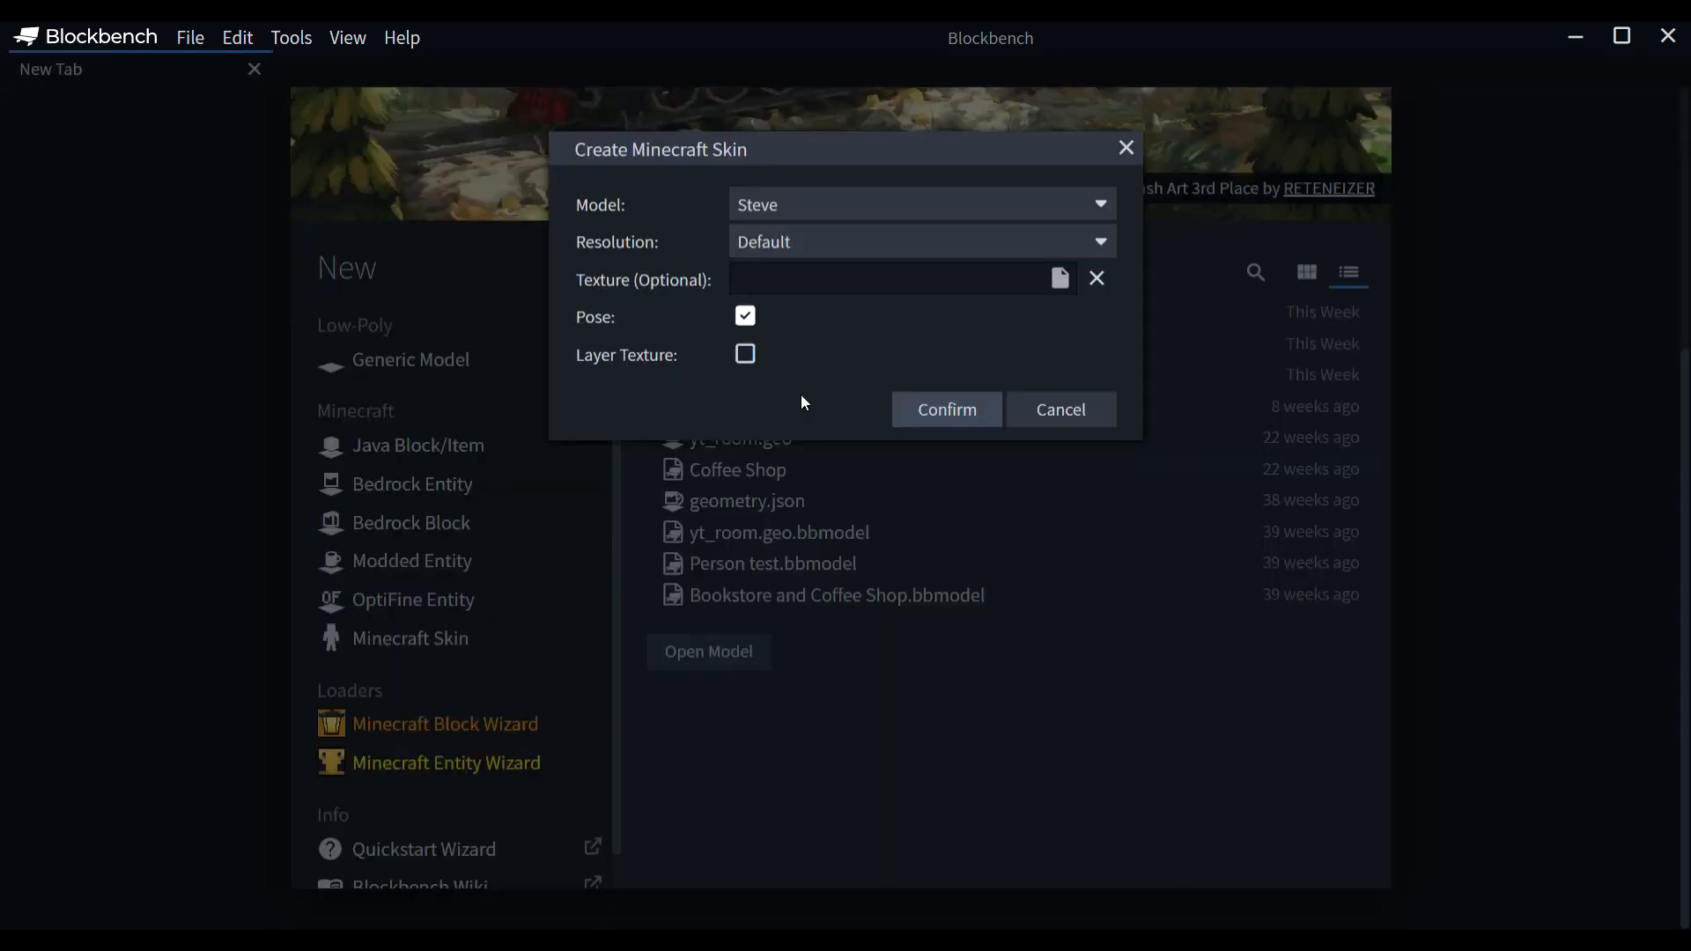
{"action": "left_click", "coordinate": [790, 212]}
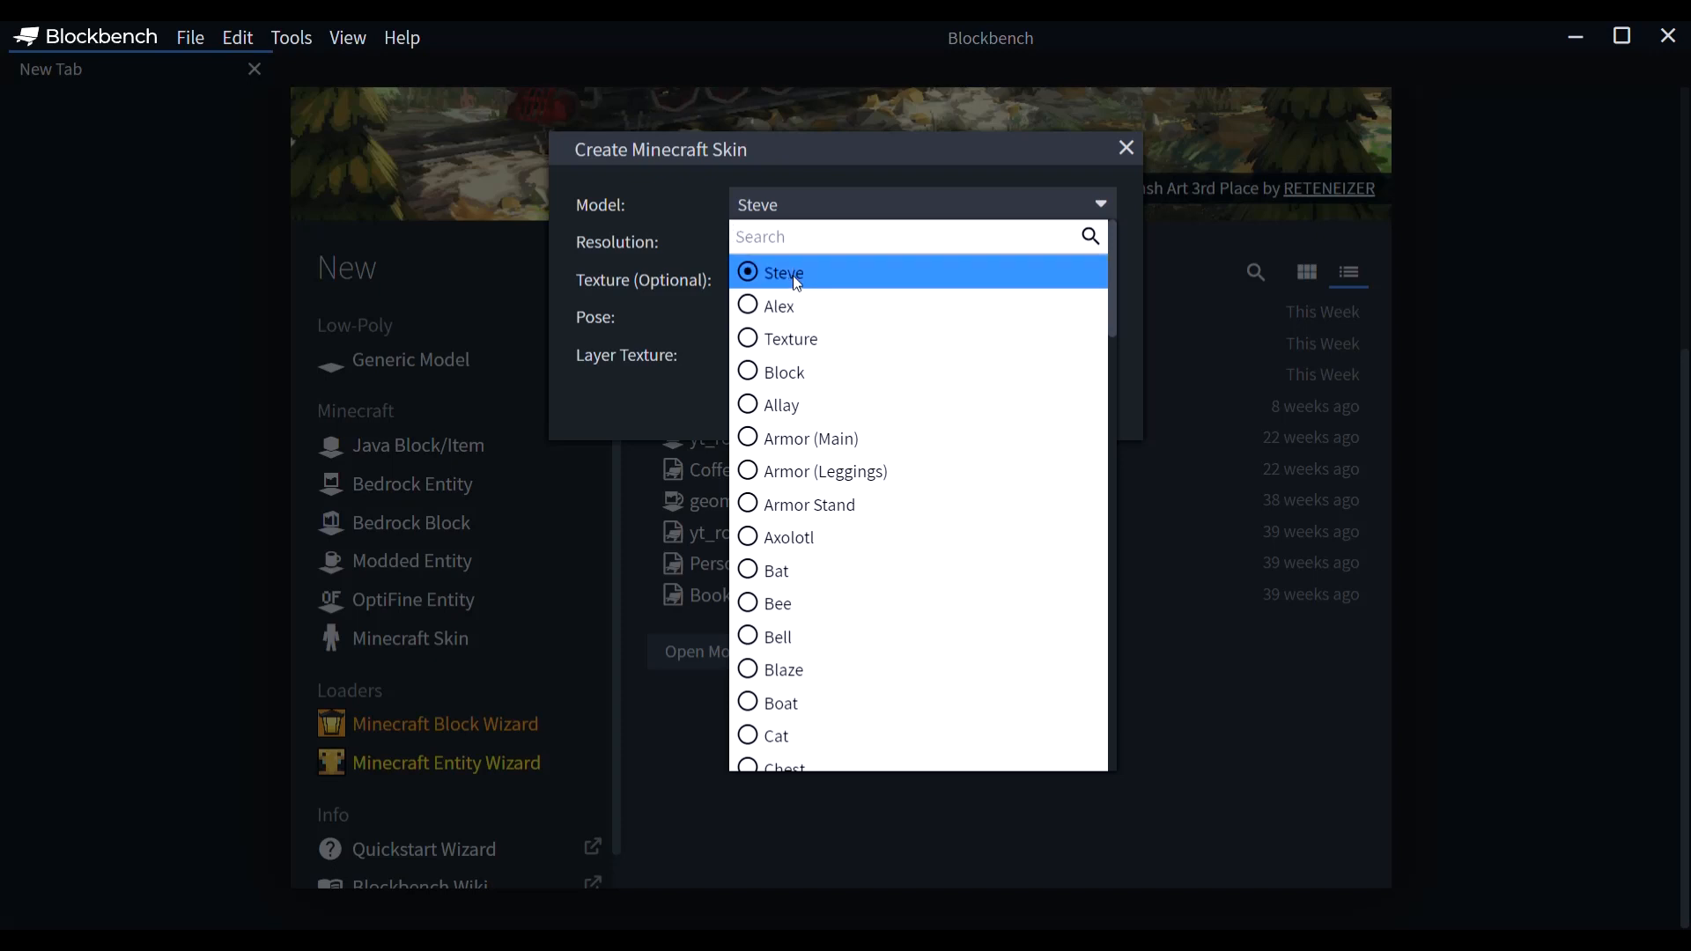
{"action": "left_click", "coordinate": [795, 309]}
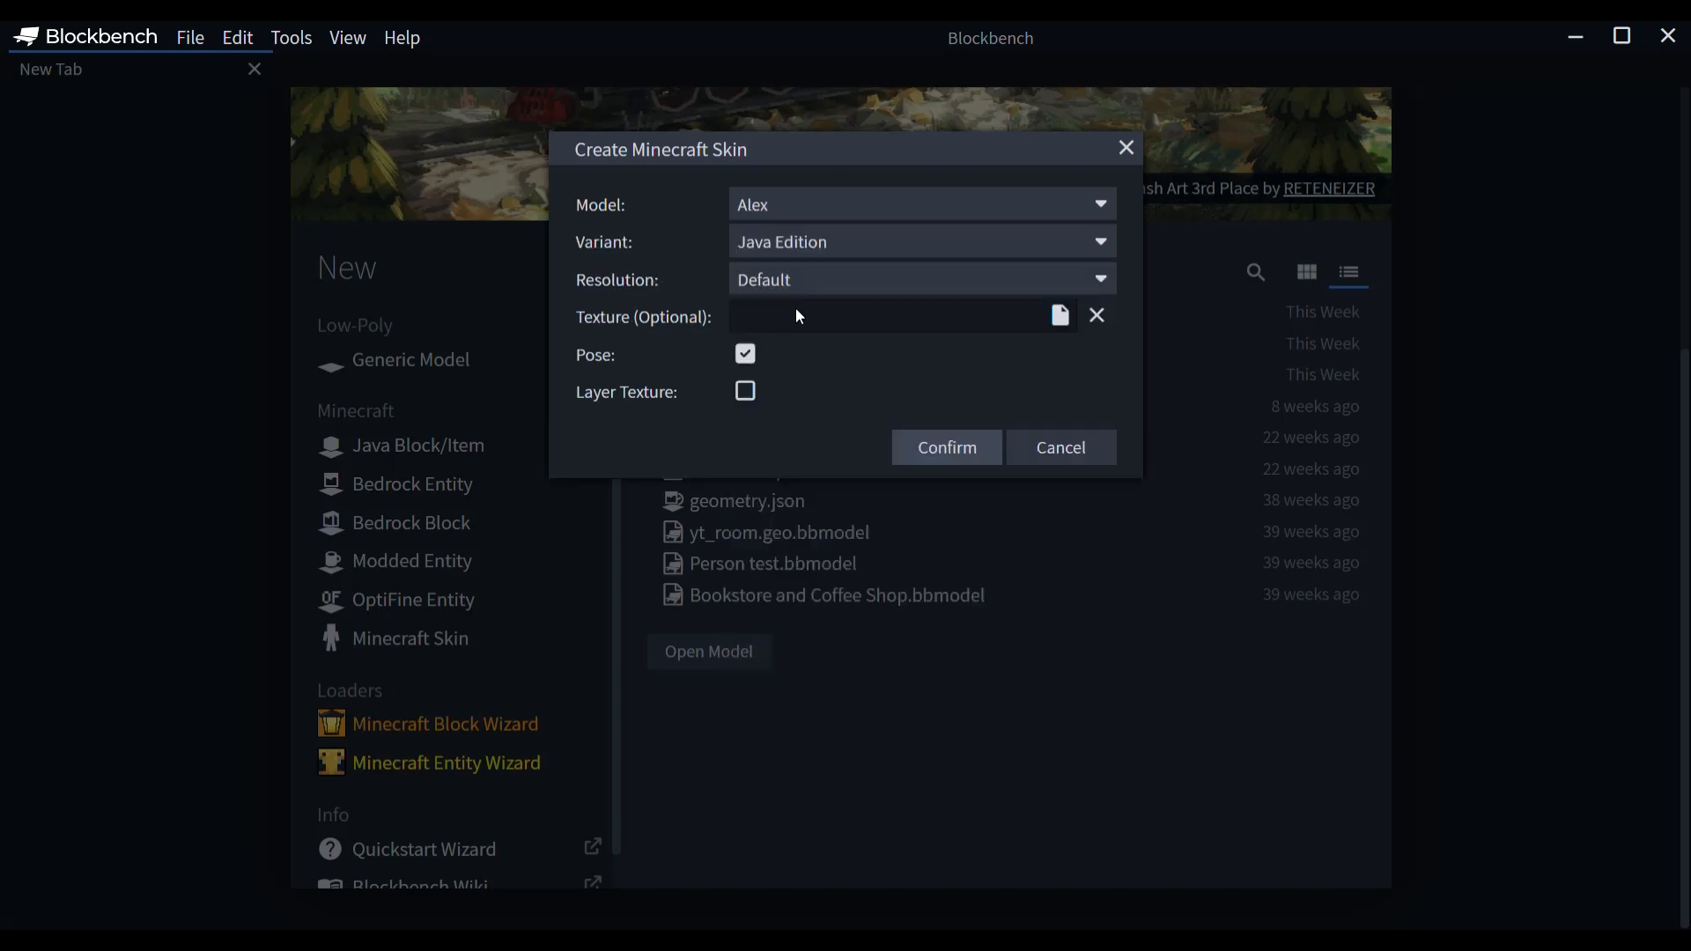
{"action": "left_click", "coordinate": [789, 240]}
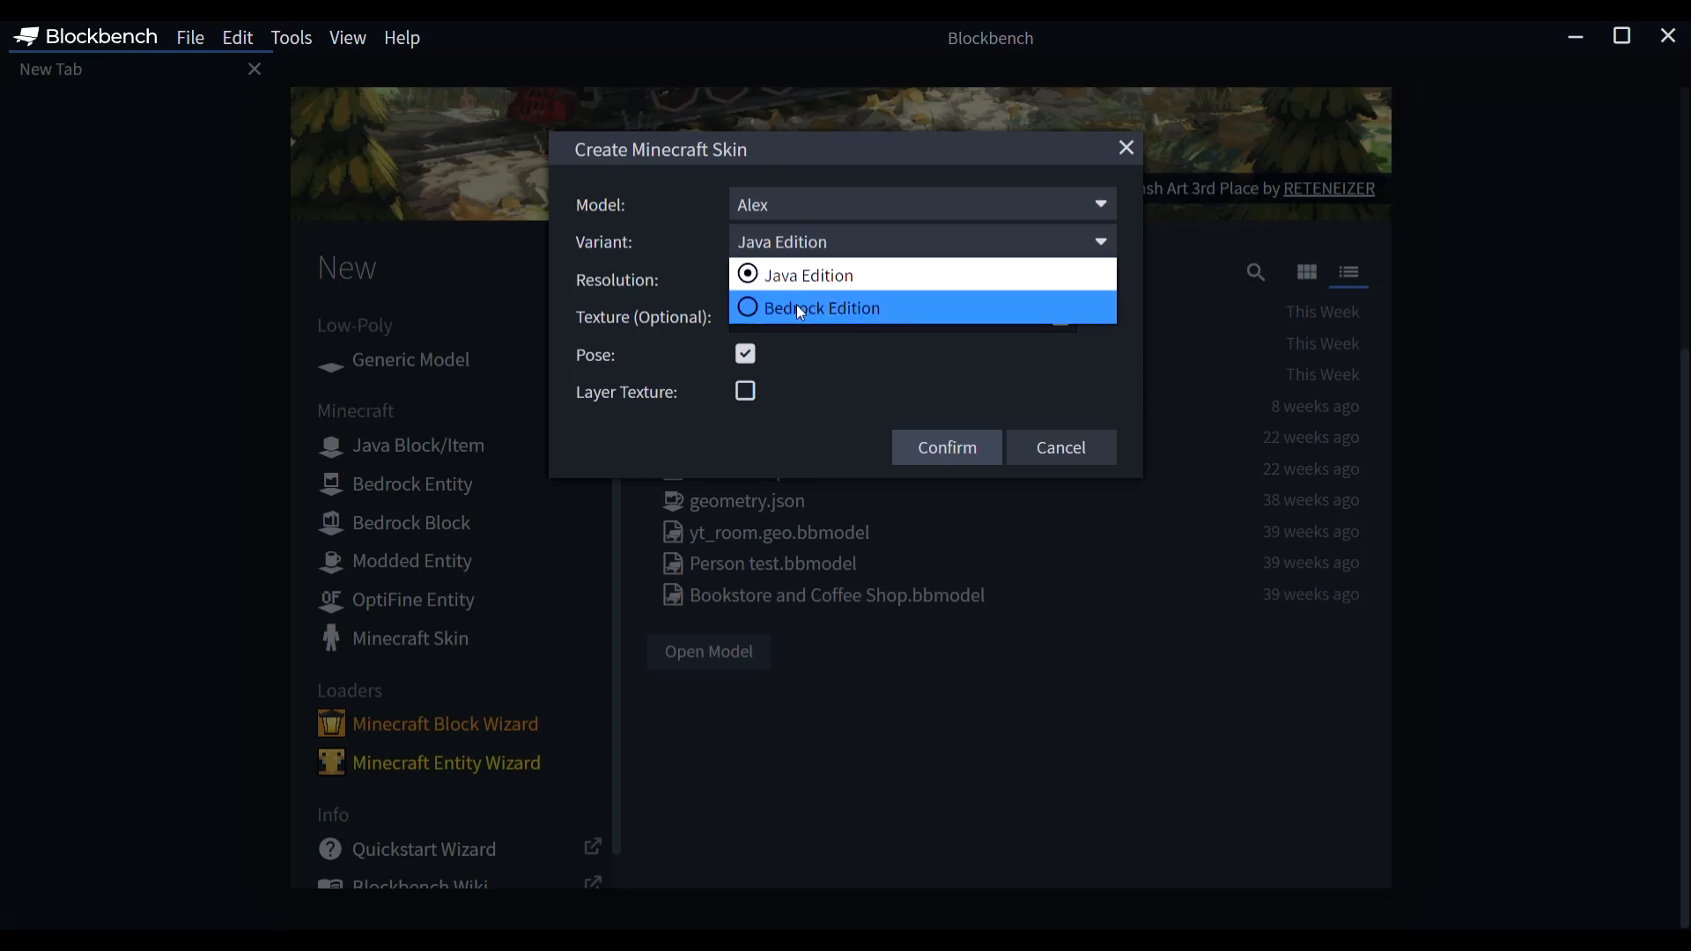
{"action": "left_click", "coordinate": [801, 312]}
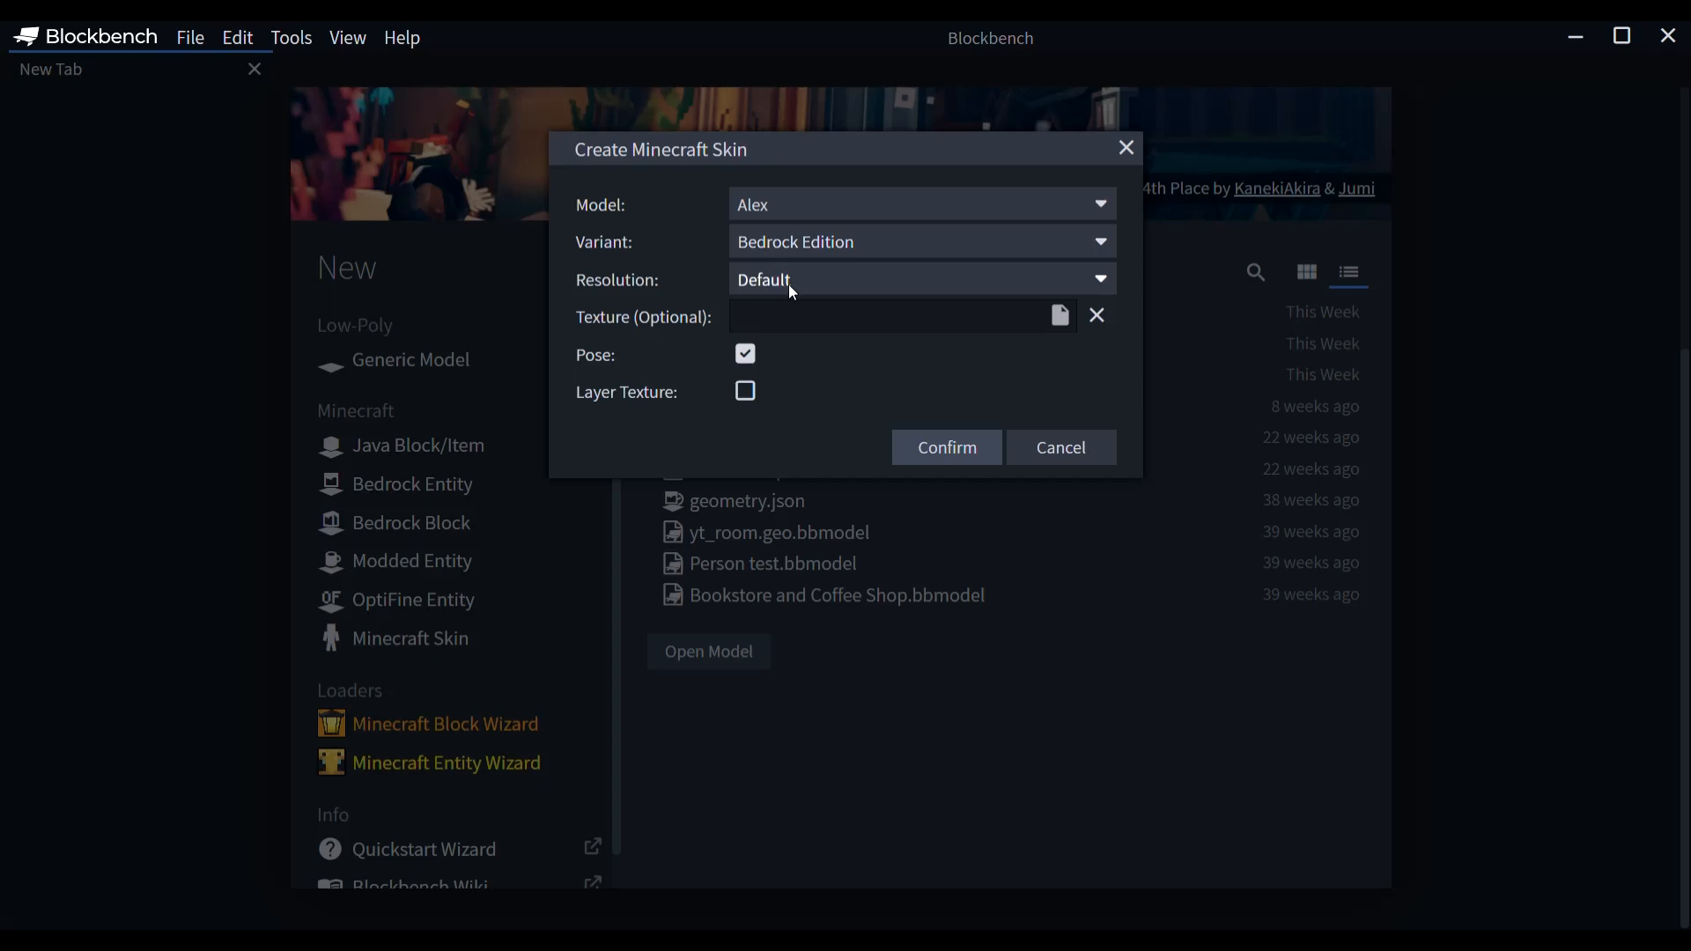
{"action": "left_click", "coordinate": [789, 284]}
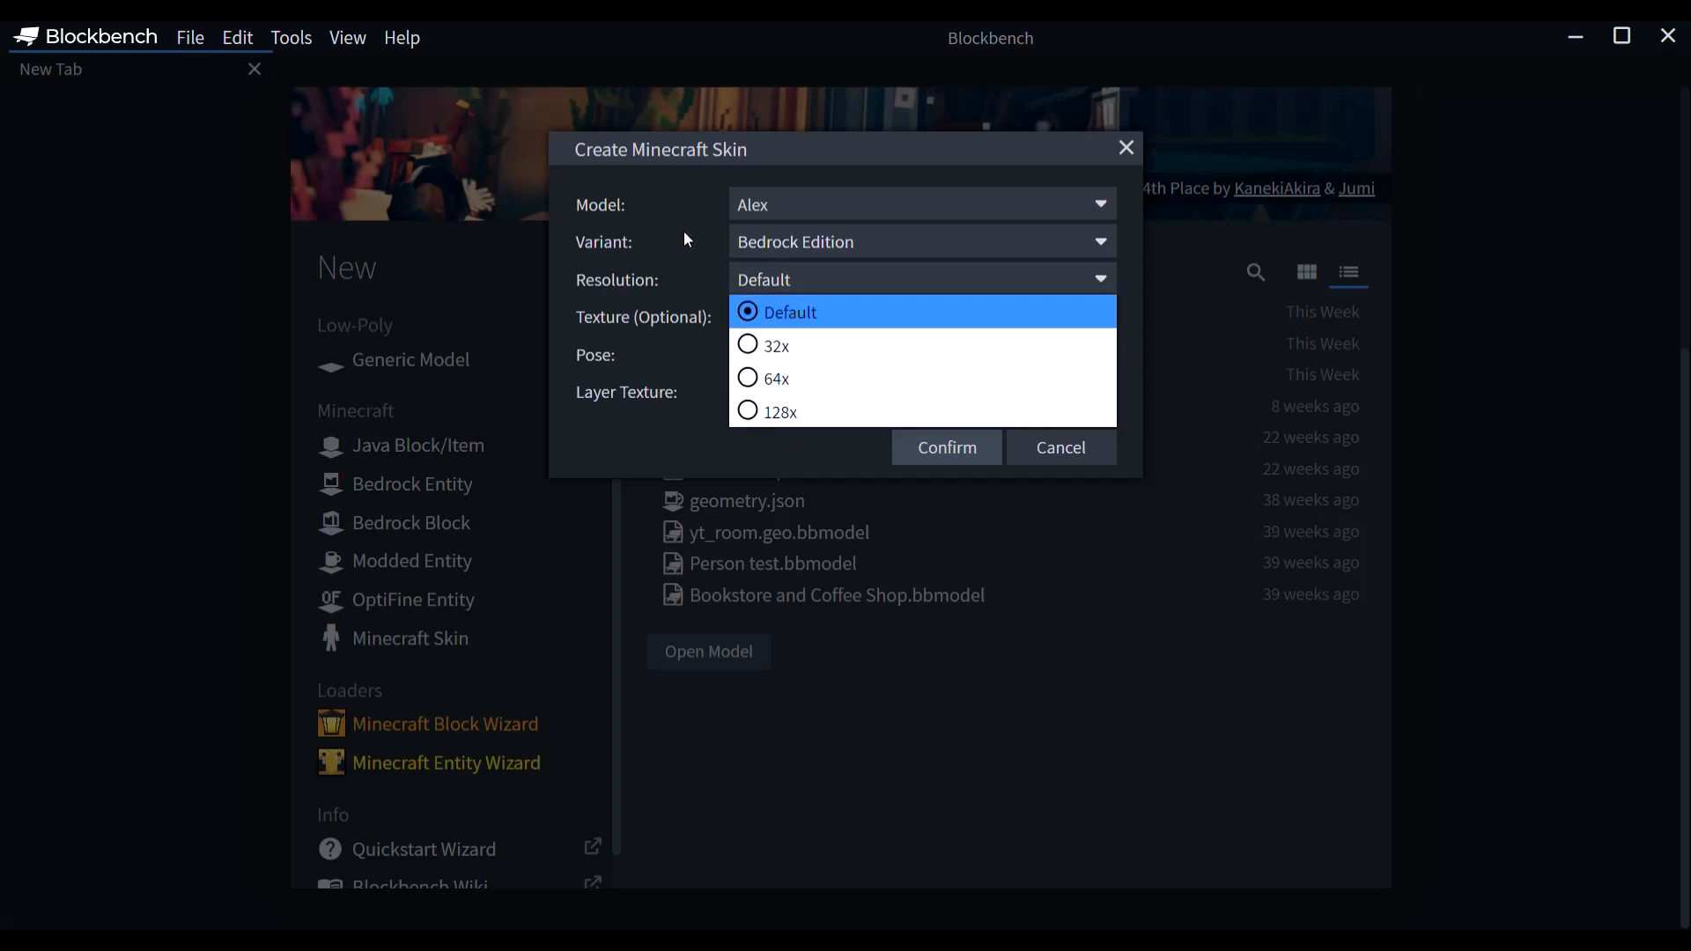
{"action": "left_click", "coordinate": [693, 279]}
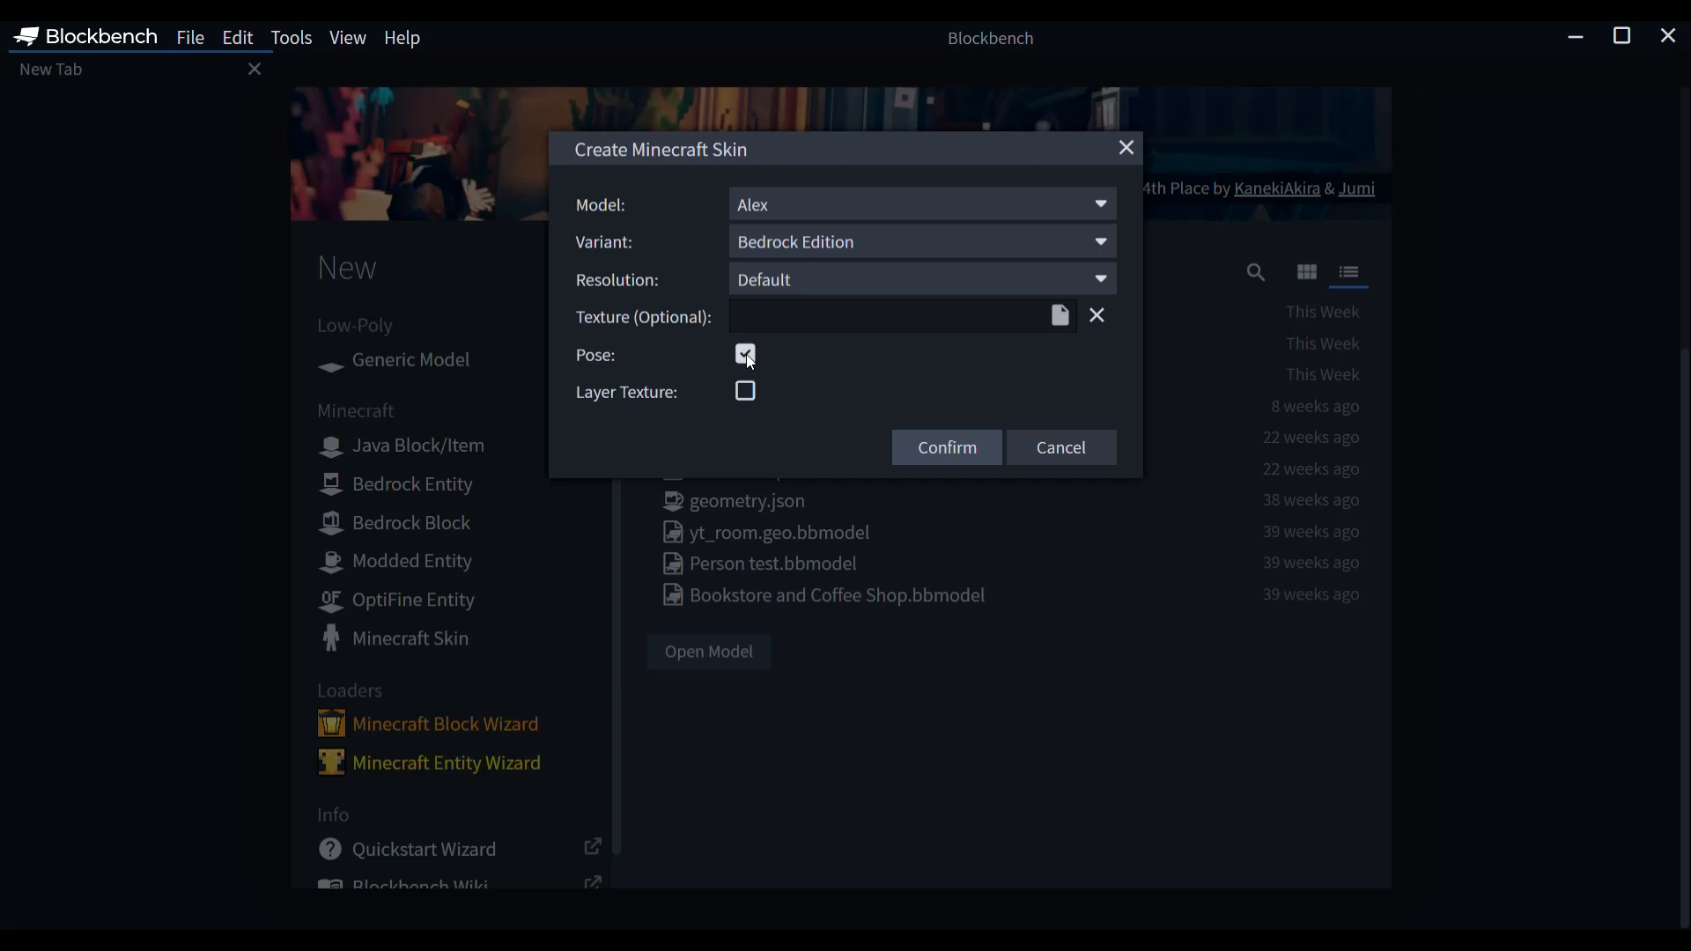
{"action": "left_click", "coordinate": [936, 457]}
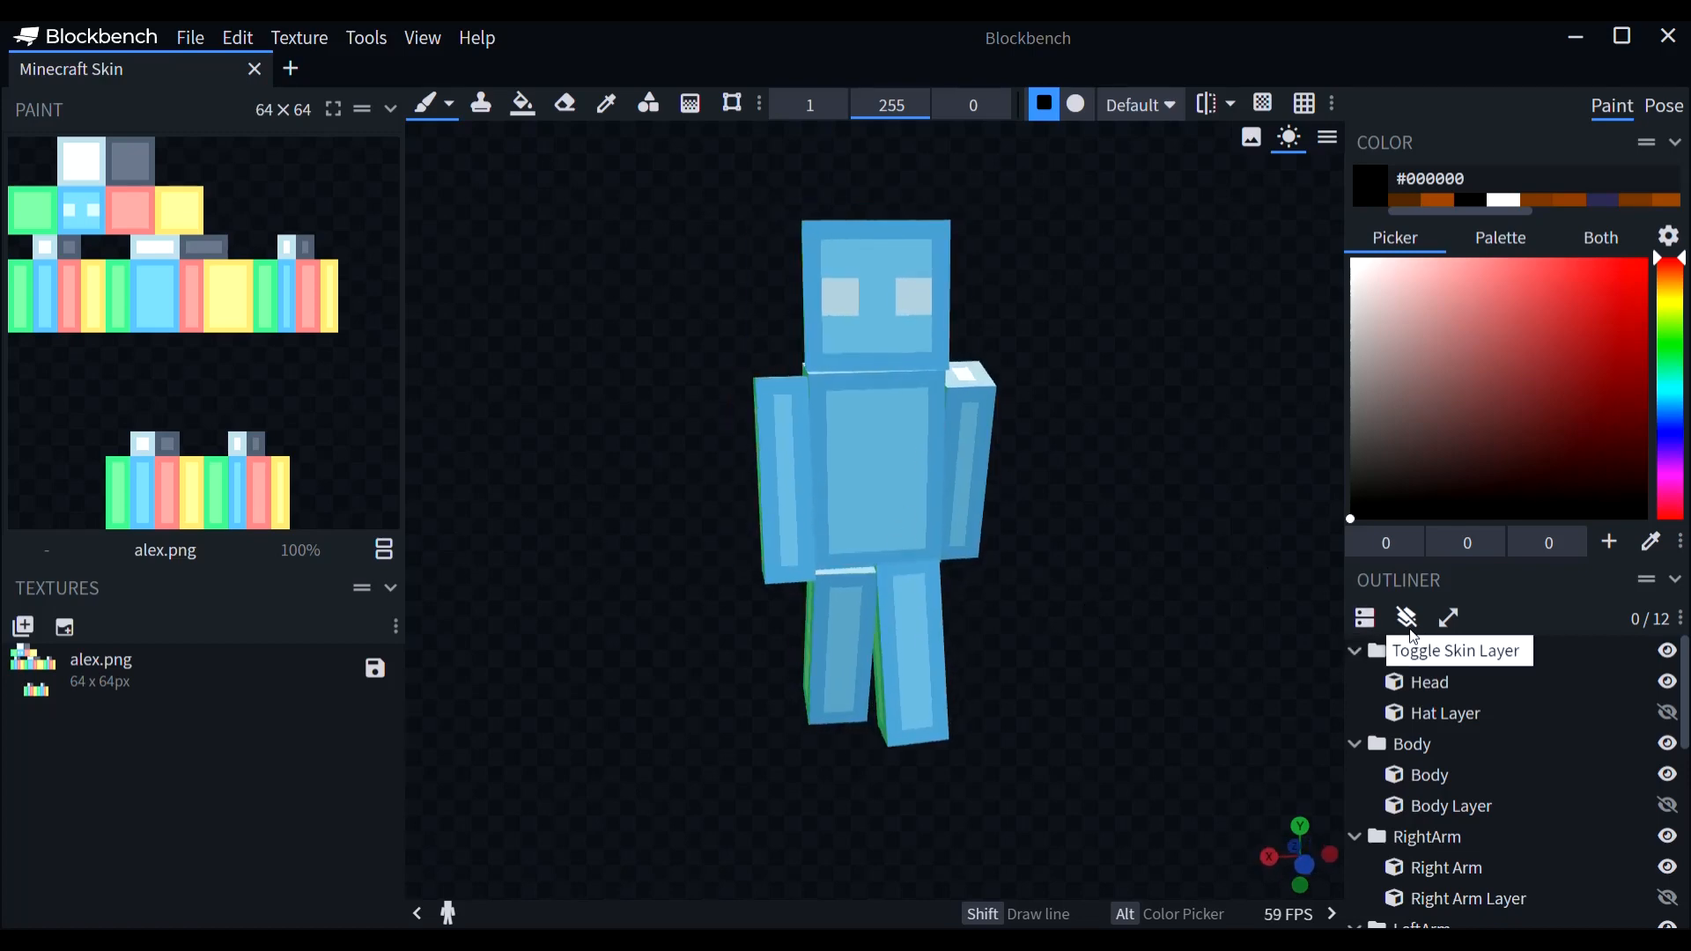
Step: Hide the head, both arms and both legs, collapsing their outliner groups, so only the body is shown
{"action": "left_click", "coordinate": [1667, 652]}
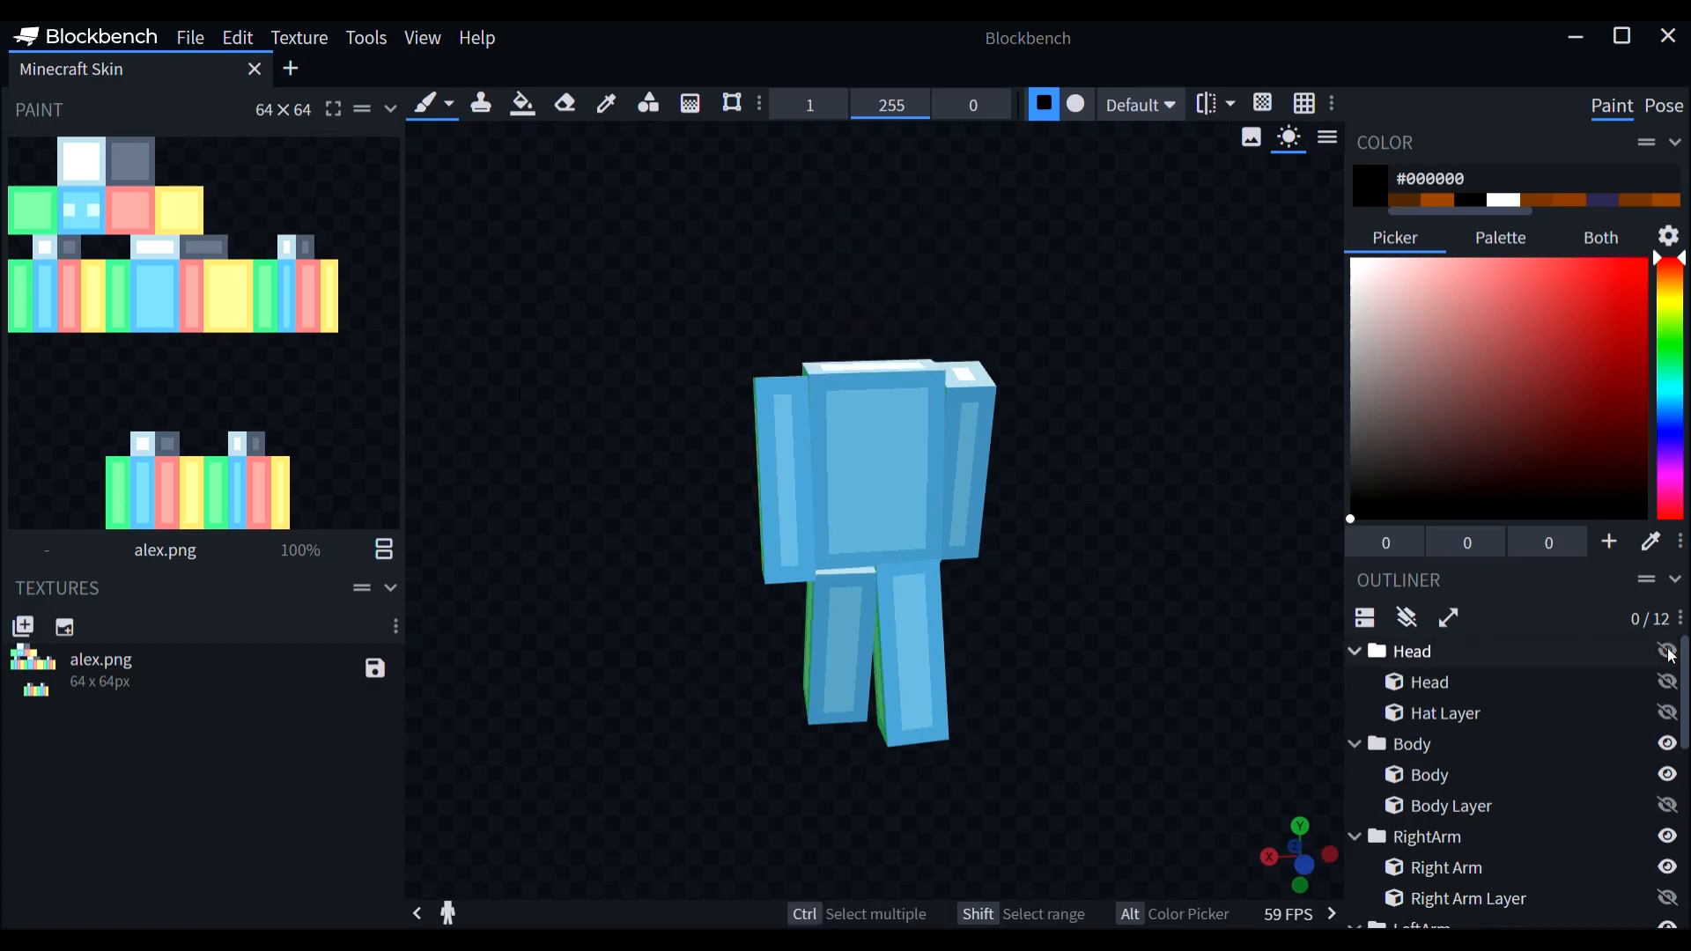
{"action": "left_click", "coordinate": [1355, 652]}
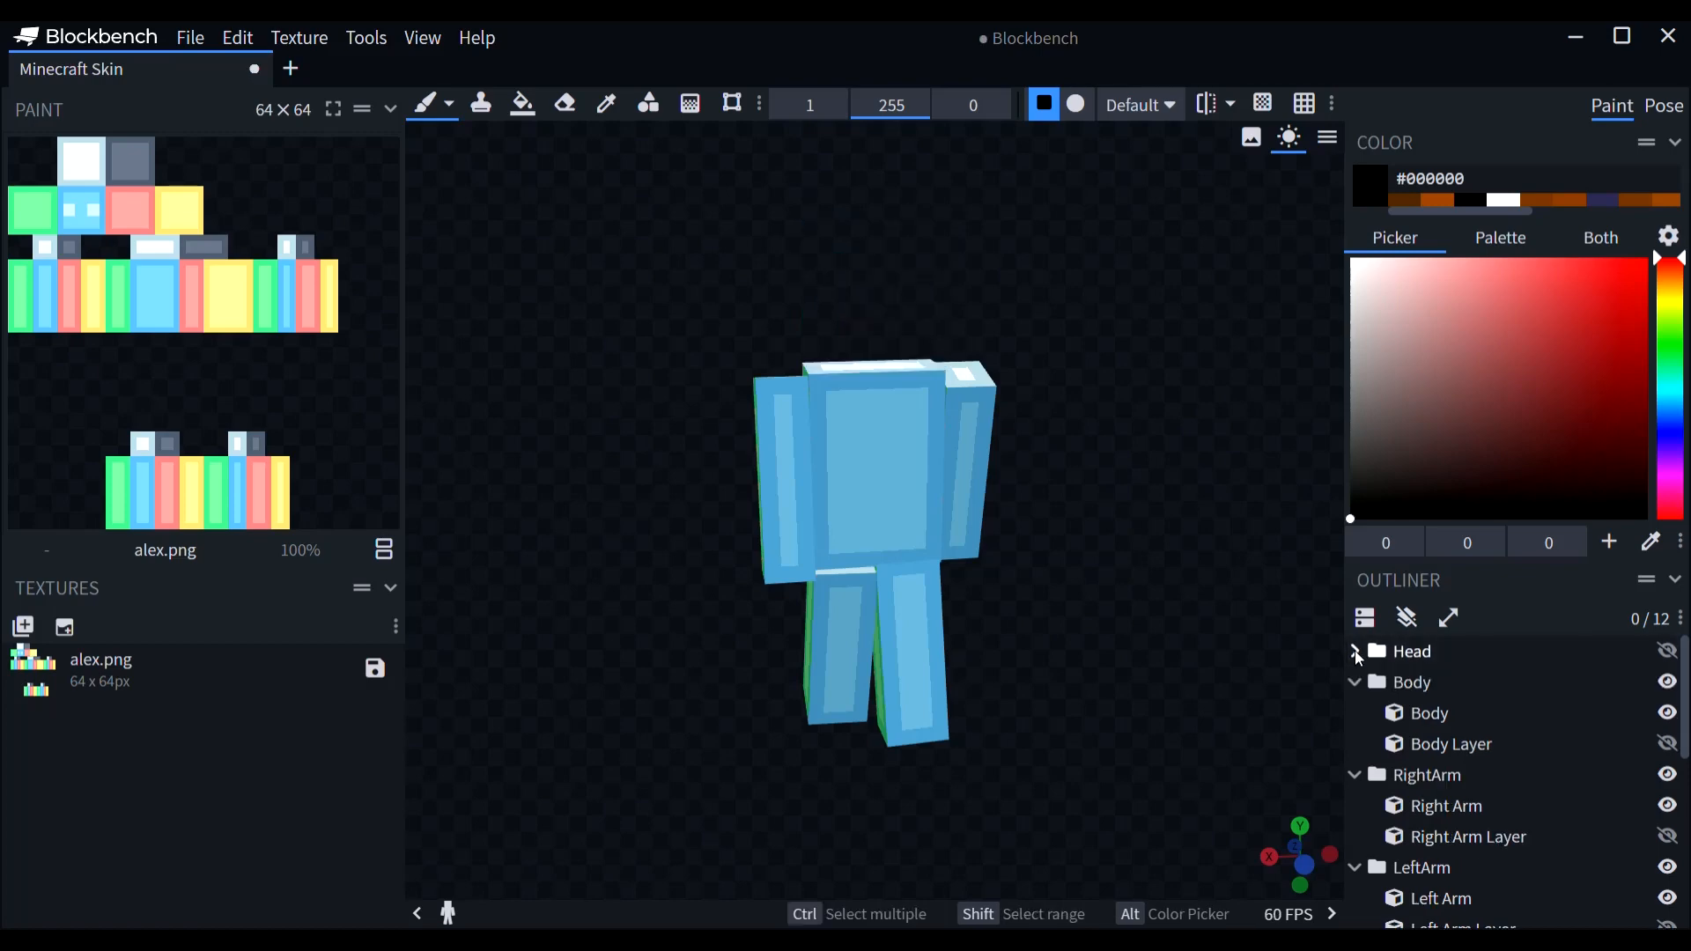
{"action": "left_click", "coordinate": [1355, 775]}
{"action": "left_click", "coordinate": [1356, 684]}
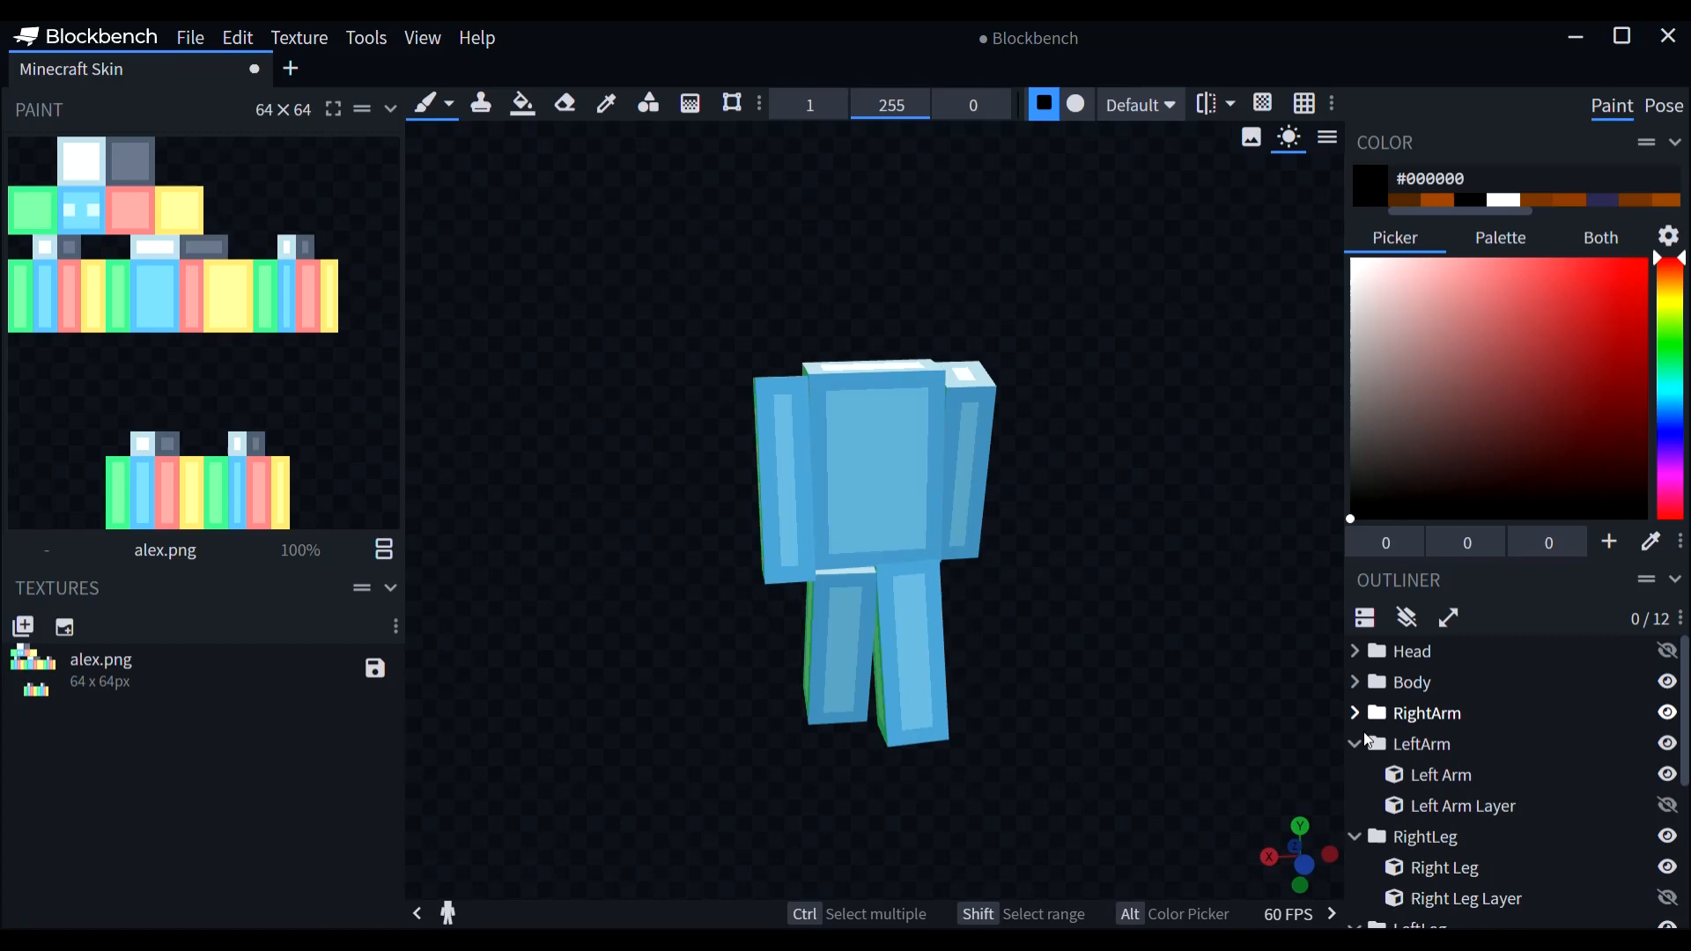
{"action": "left_click", "coordinate": [1355, 837]}
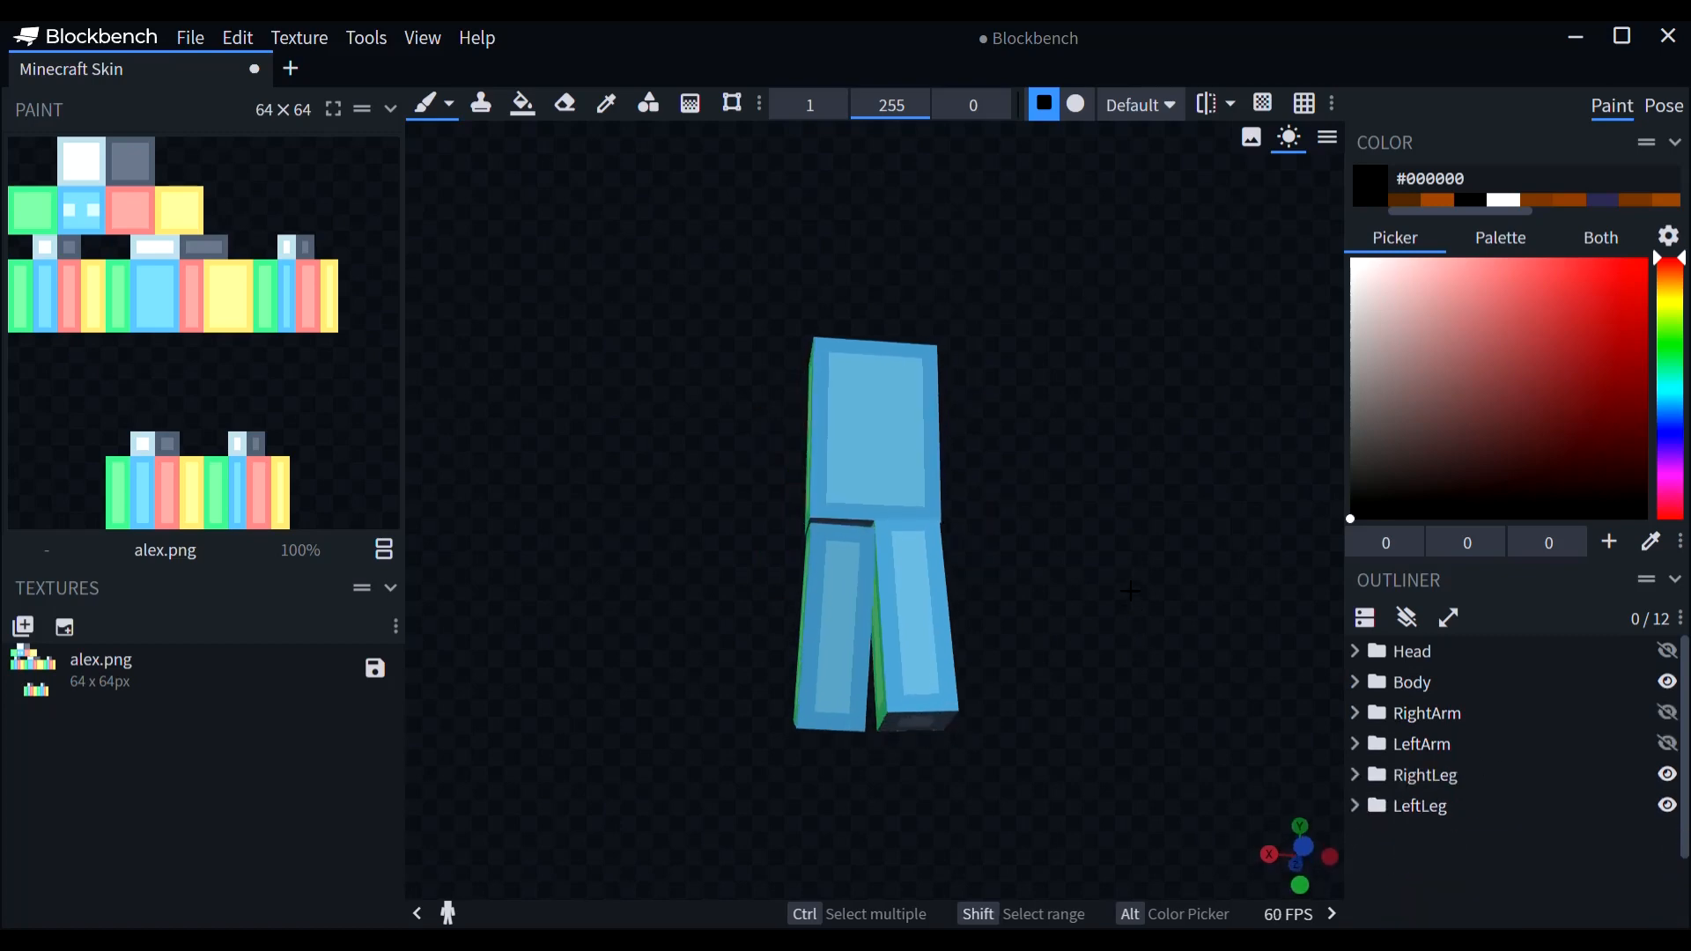
{"action": "left_click", "coordinate": [1667, 775]}
{"action": "left_click", "coordinate": [1667, 805]}
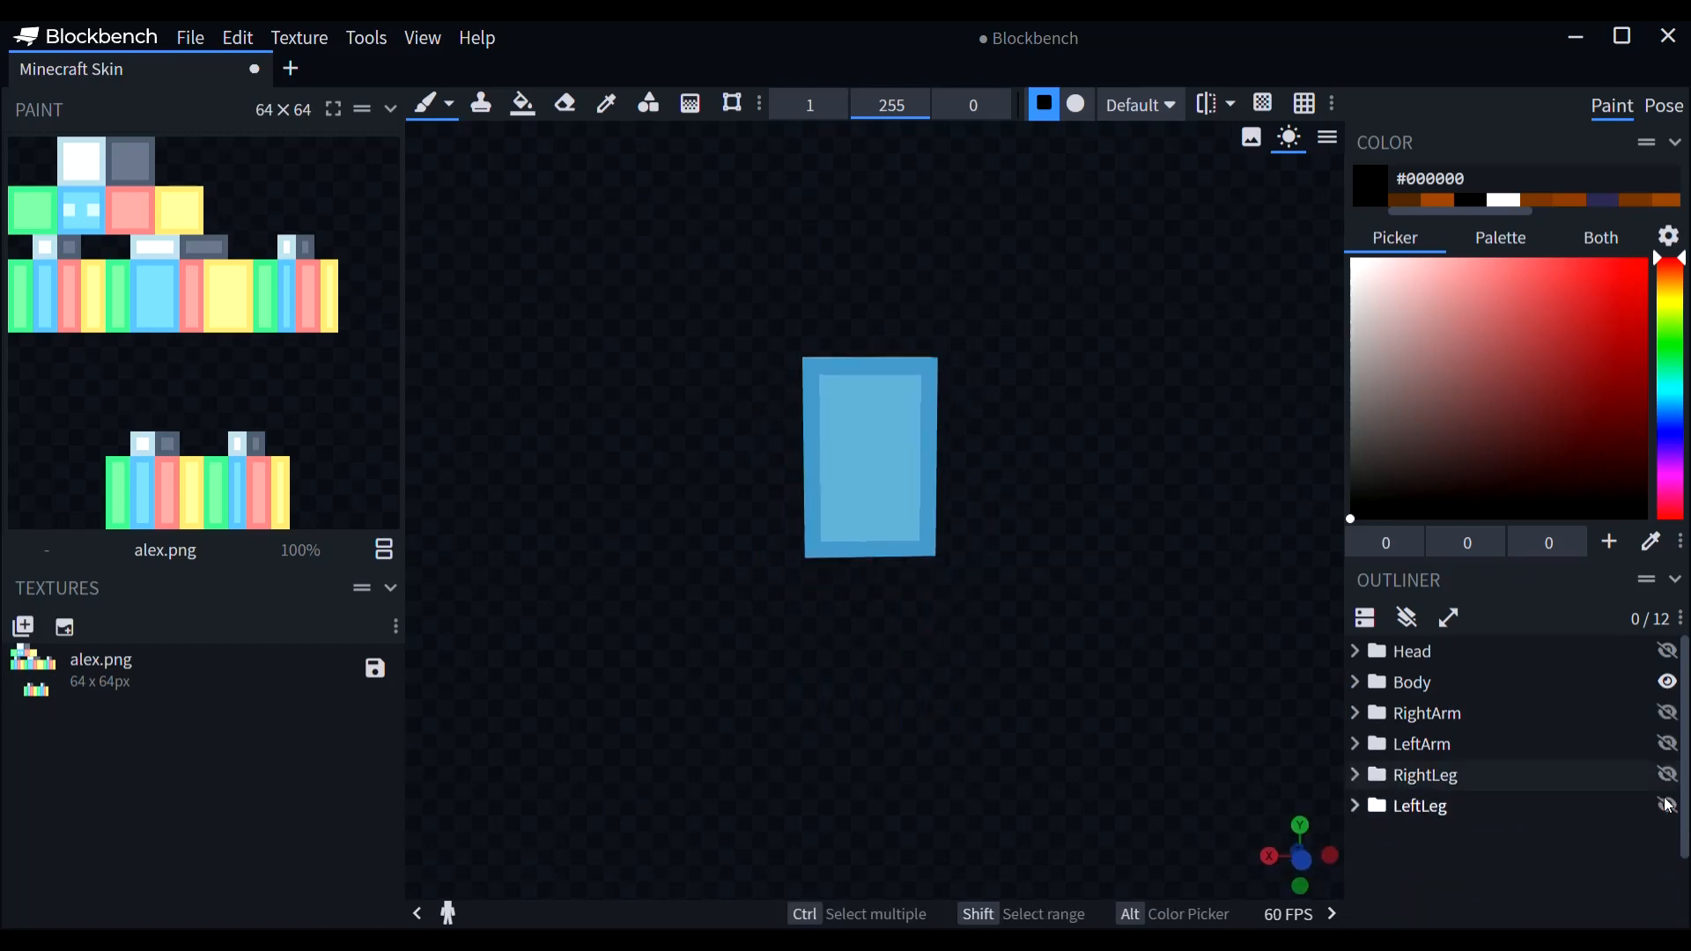
Step: Fill the underside face of the body with the dark grey #222222
{"action": "left_click_drag", "start_coordinate": [1022, 604], "coordinate": [1016, 490]}
{"action": "scroll", "coordinate": [1016, 490], "scroll_direction": "up", "scroll_amount": 2}
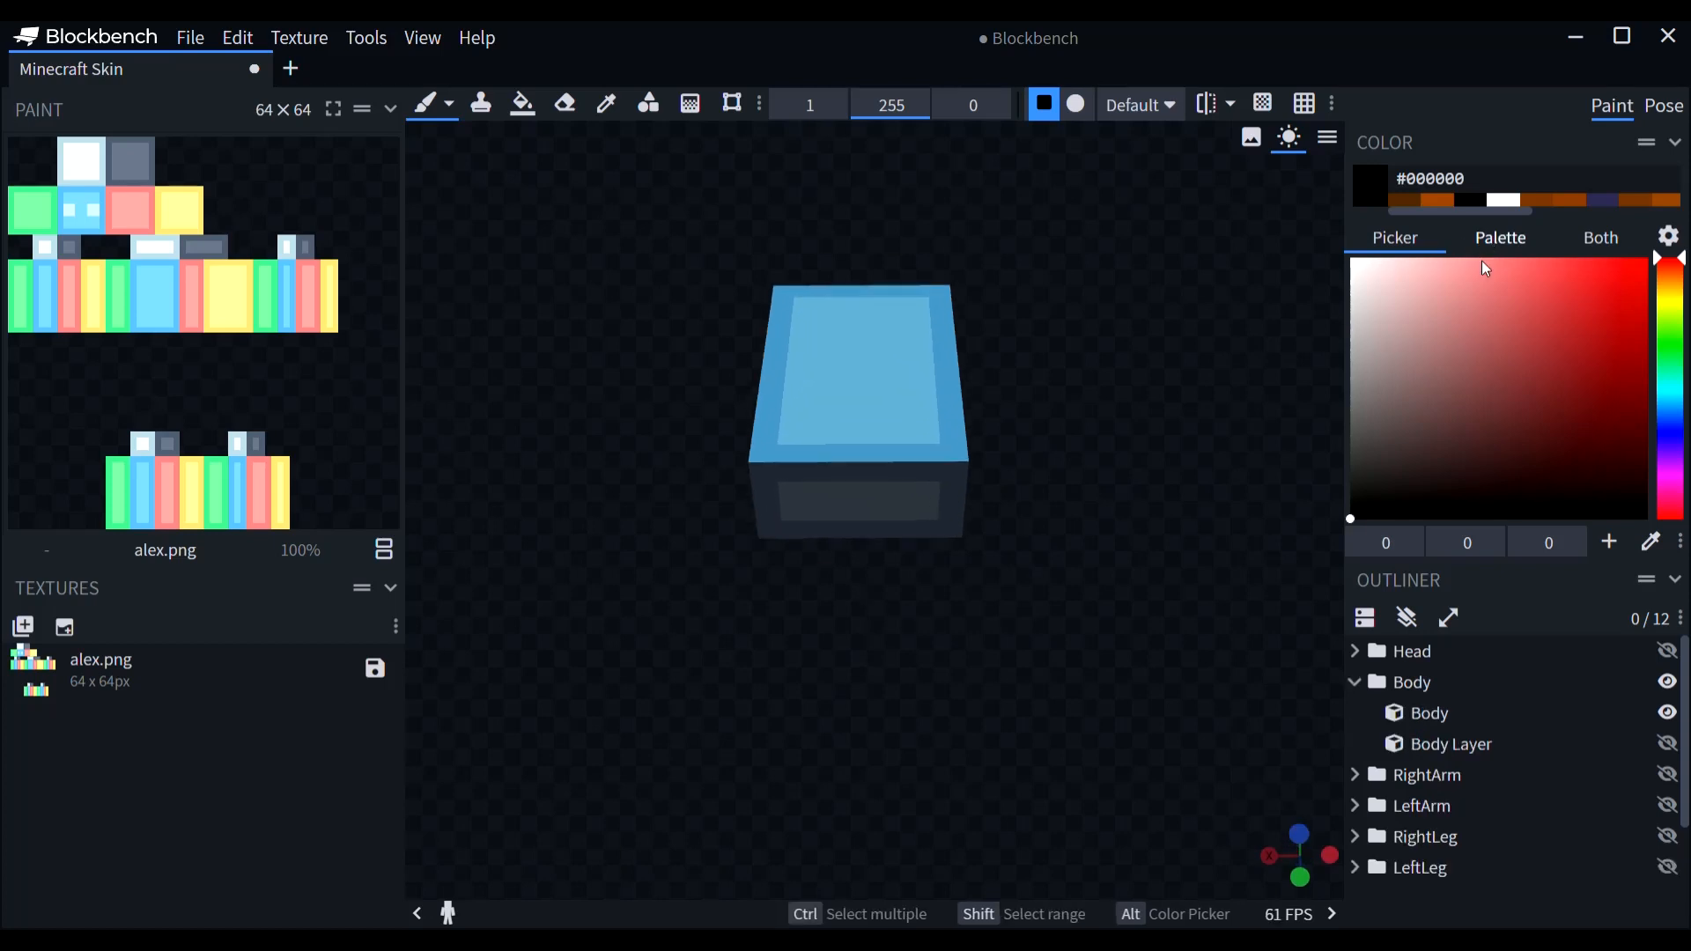
{"action": "left_click", "coordinate": [1354, 485]}
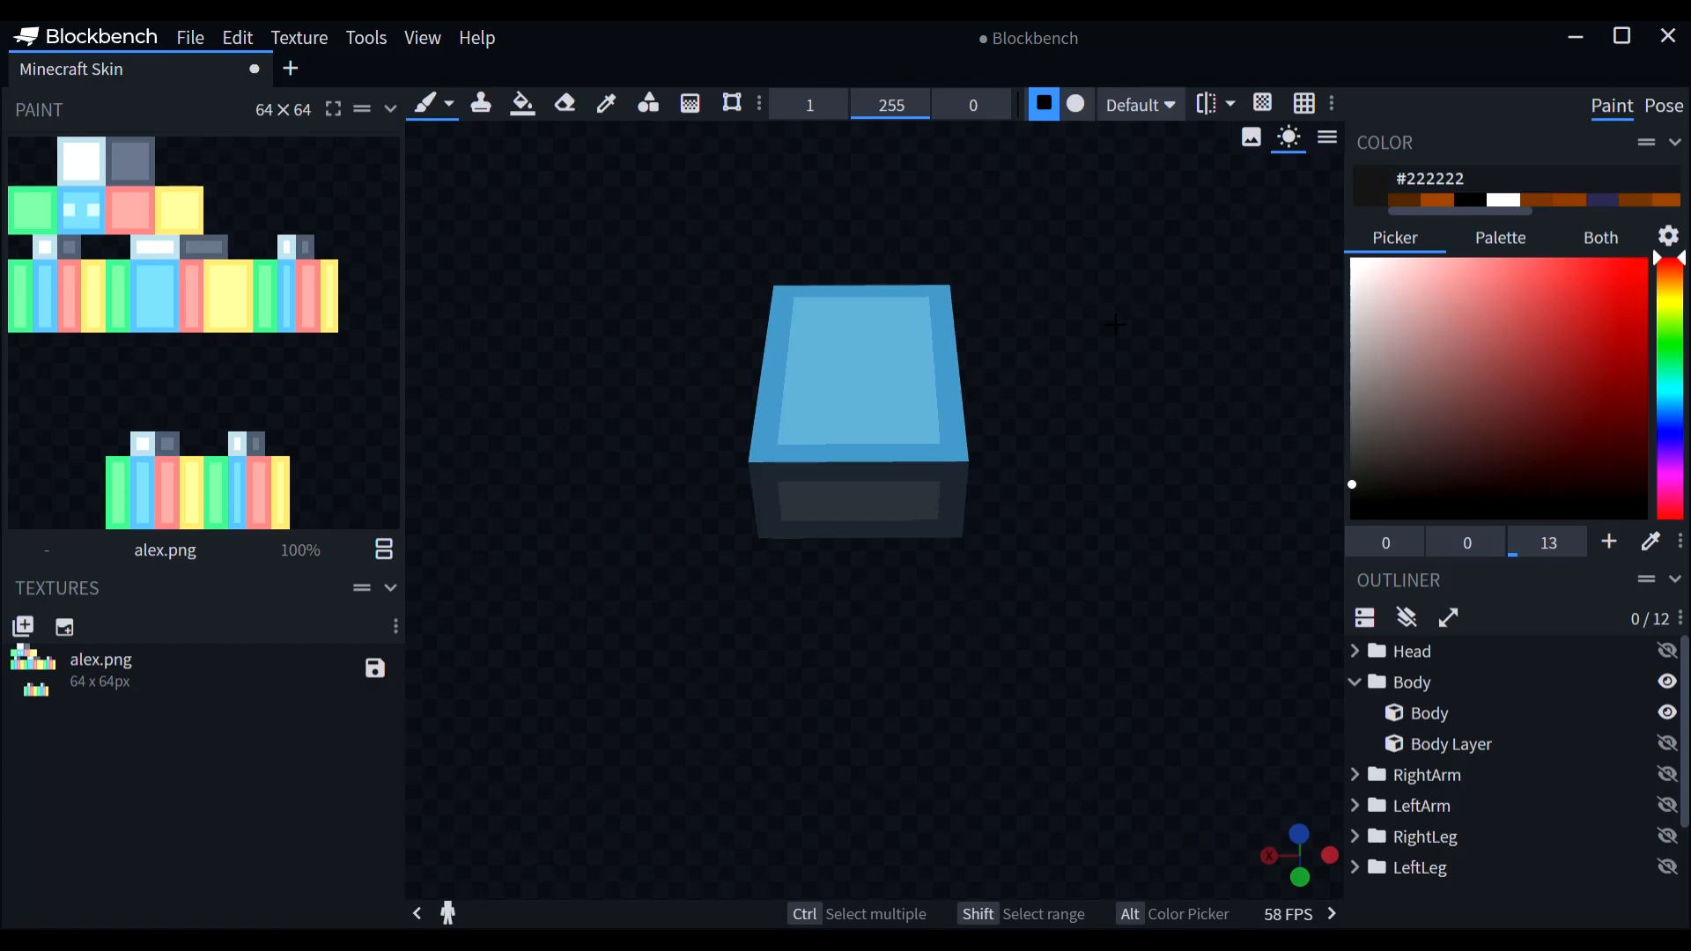
{"action": "left_click_drag", "start_coordinate": [1113, 324], "coordinate": [1116, 282]}
{"action": "scroll", "coordinate": [1116, 281], "scroll_direction": "up", "scroll_amount": 3}
{"action": "scroll", "coordinate": [1116, 282], "scroll_direction": "up", "scroll_amount": 3}
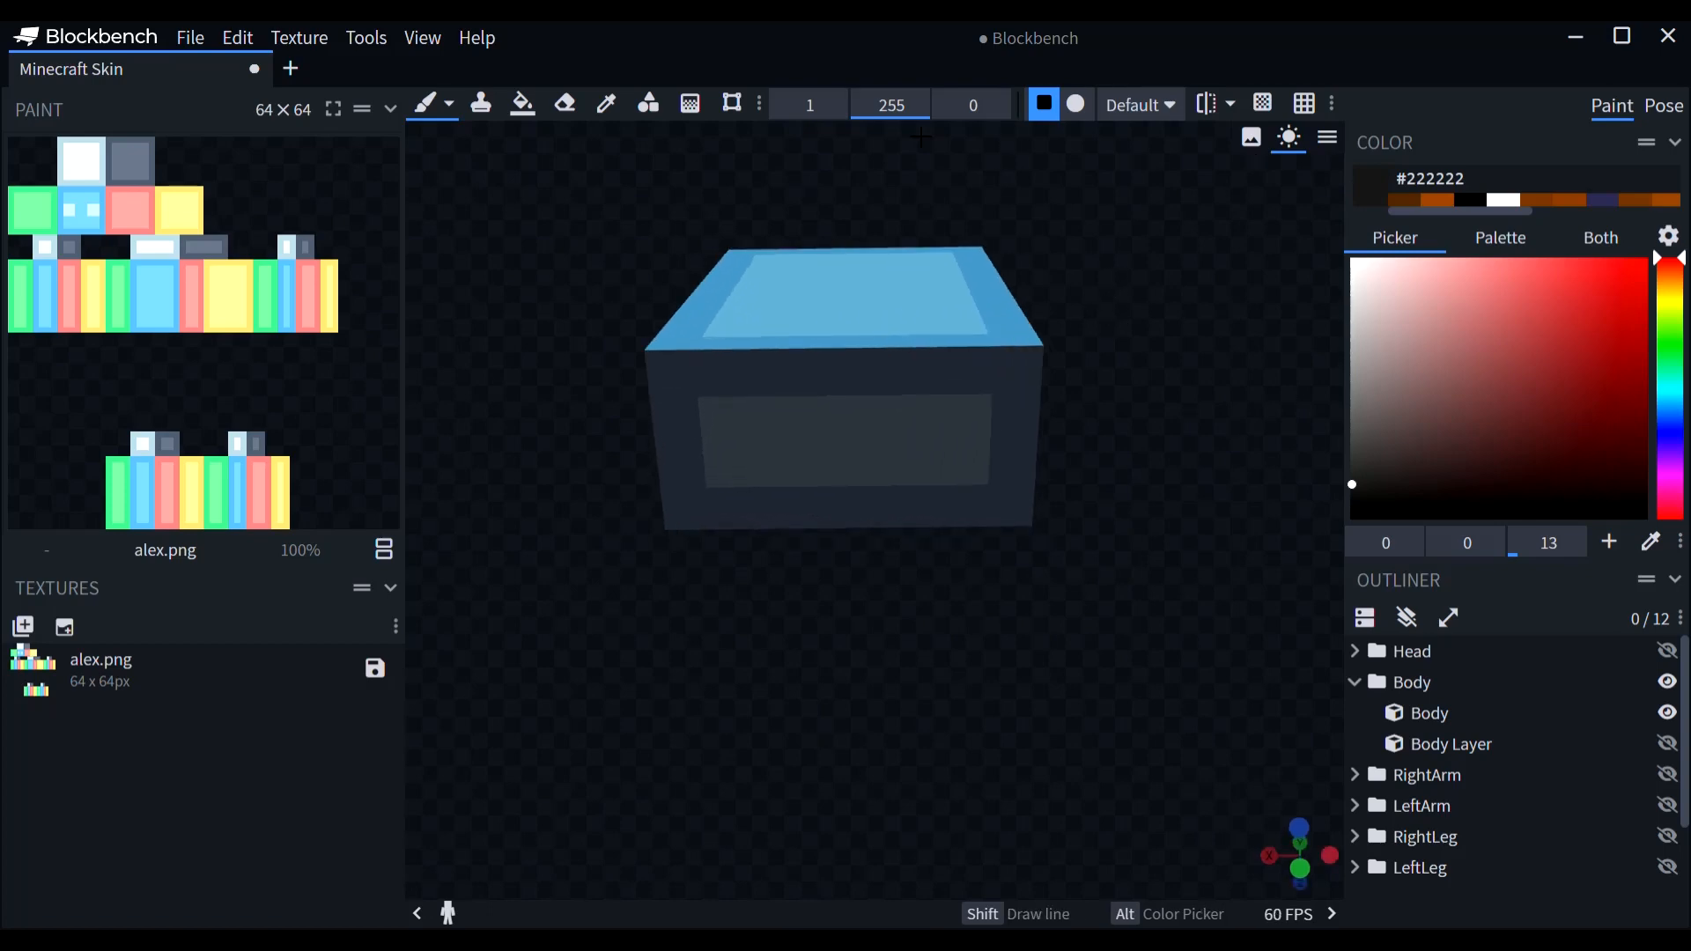
{"action": "left_click", "coordinate": [523, 104]}
{"action": "left_click", "coordinate": [885, 486]}
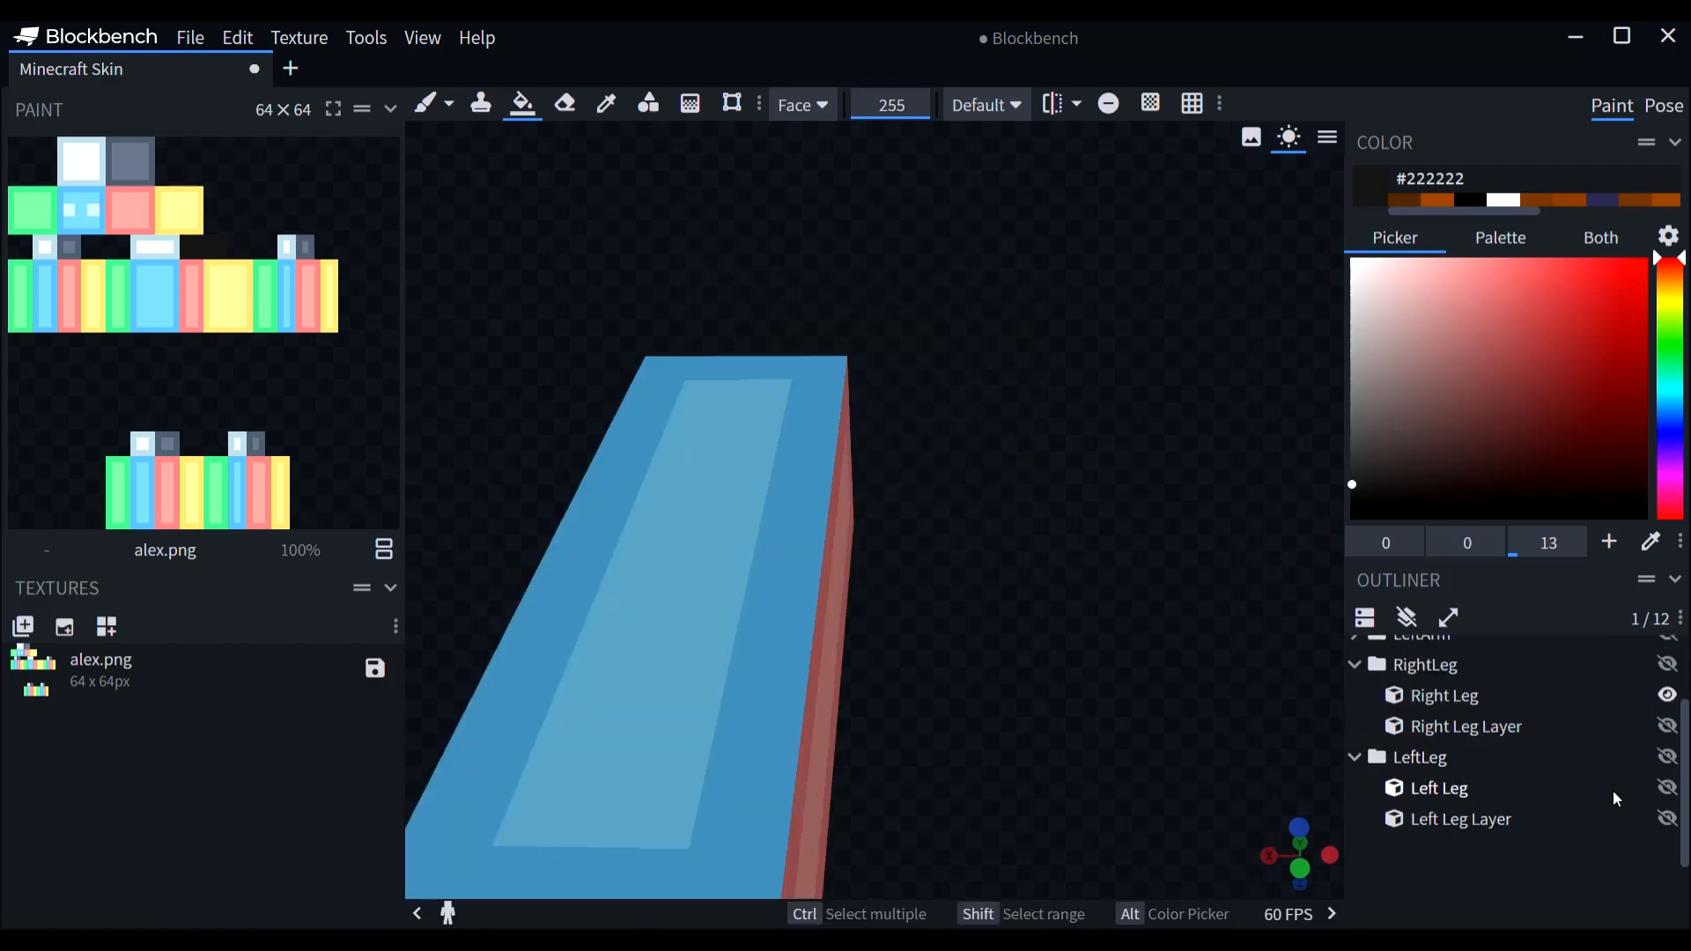
Step: Show the left leg beside the right one and brush both legs in #222222, leaving the lowest foot band unpainted
{"action": "left_click", "coordinate": [1667, 788]}
{"action": "left_click_drag", "start_coordinate": [1224, 360], "coordinate": [1182, 506]}
{"action": "right_click_drag", "start_coordinate": [1180, 515], "coordinate": [1286, 212]}
{"action": "left_click_drag", "start_coordinate": [608, 537], "coordinate": [735, 568]}
{"action": "key", "text": "b"}
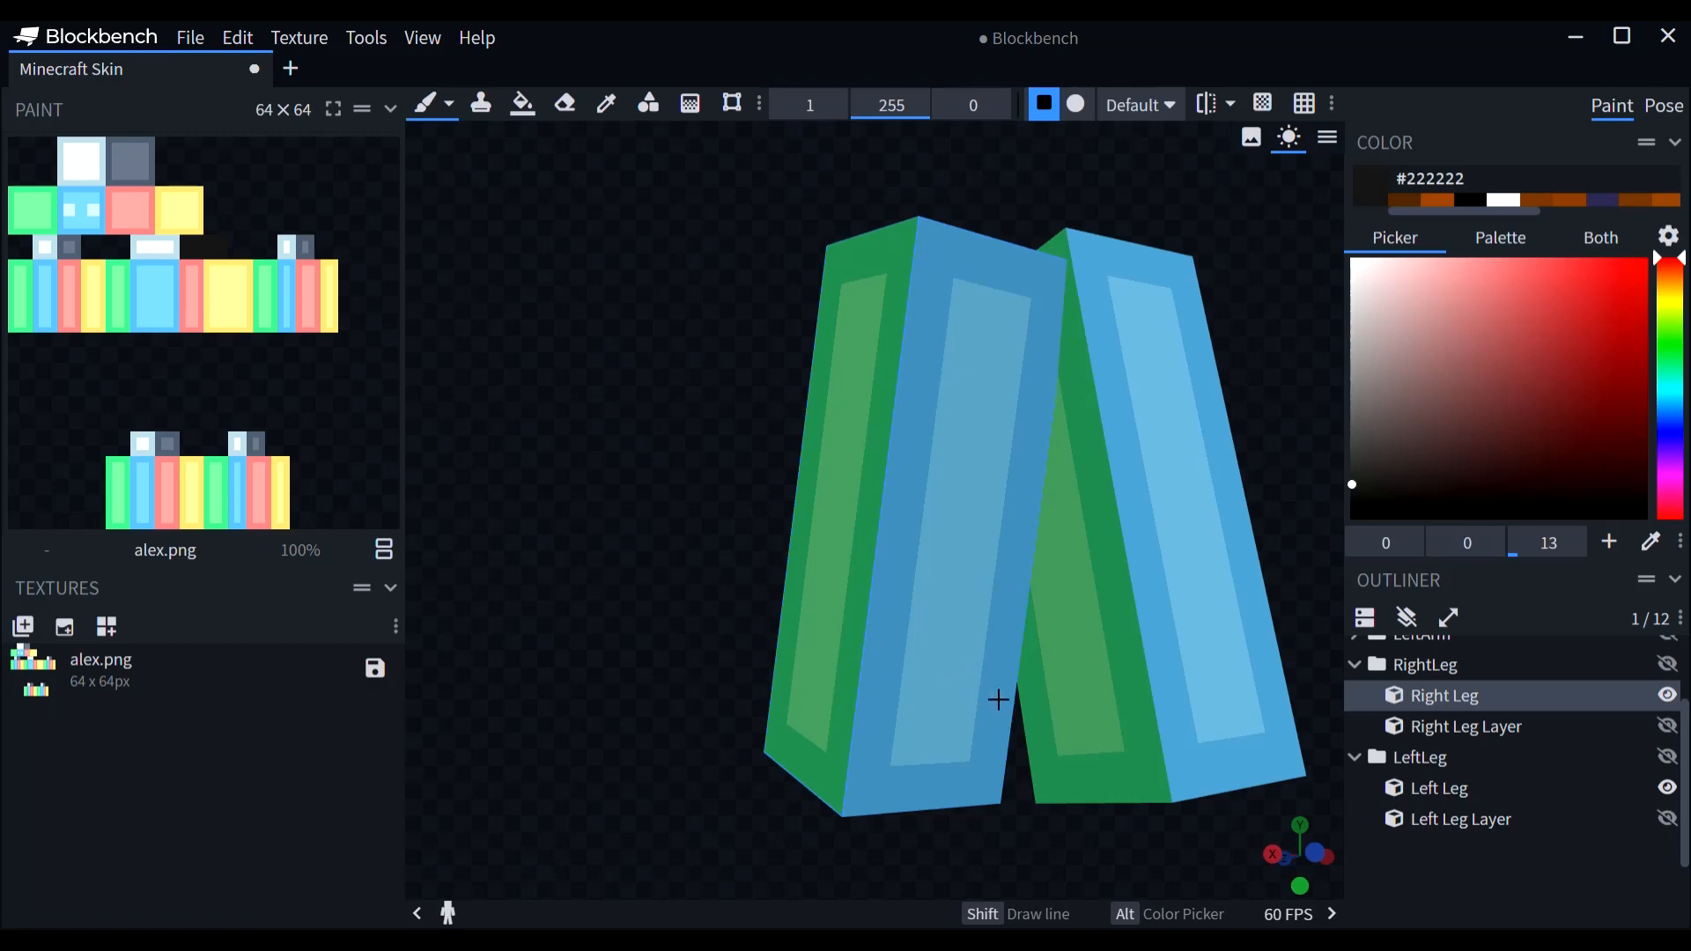
{"action": "mouse_move", "coordinate": [1004, 698]}
{"action": "left_mouse_down"}
{"action": "mouse_move", "coordinate": [908, 702]}
{"action": "mouse_move", "coordinate": [913, 517]}
{"action": "mouse_move", "coordinate": [969, 264]}
{"action": "mouse_move", "coordinate": [930, 429]}
{"action": "mouse_move", "coordinate": [940, 638]}
{"action": "mouse_move", "coordinate": [1020, 286]}
{"action": "mouse_move", "coordinate": [1039, 282]}
{"action": "left_mouse_up"}
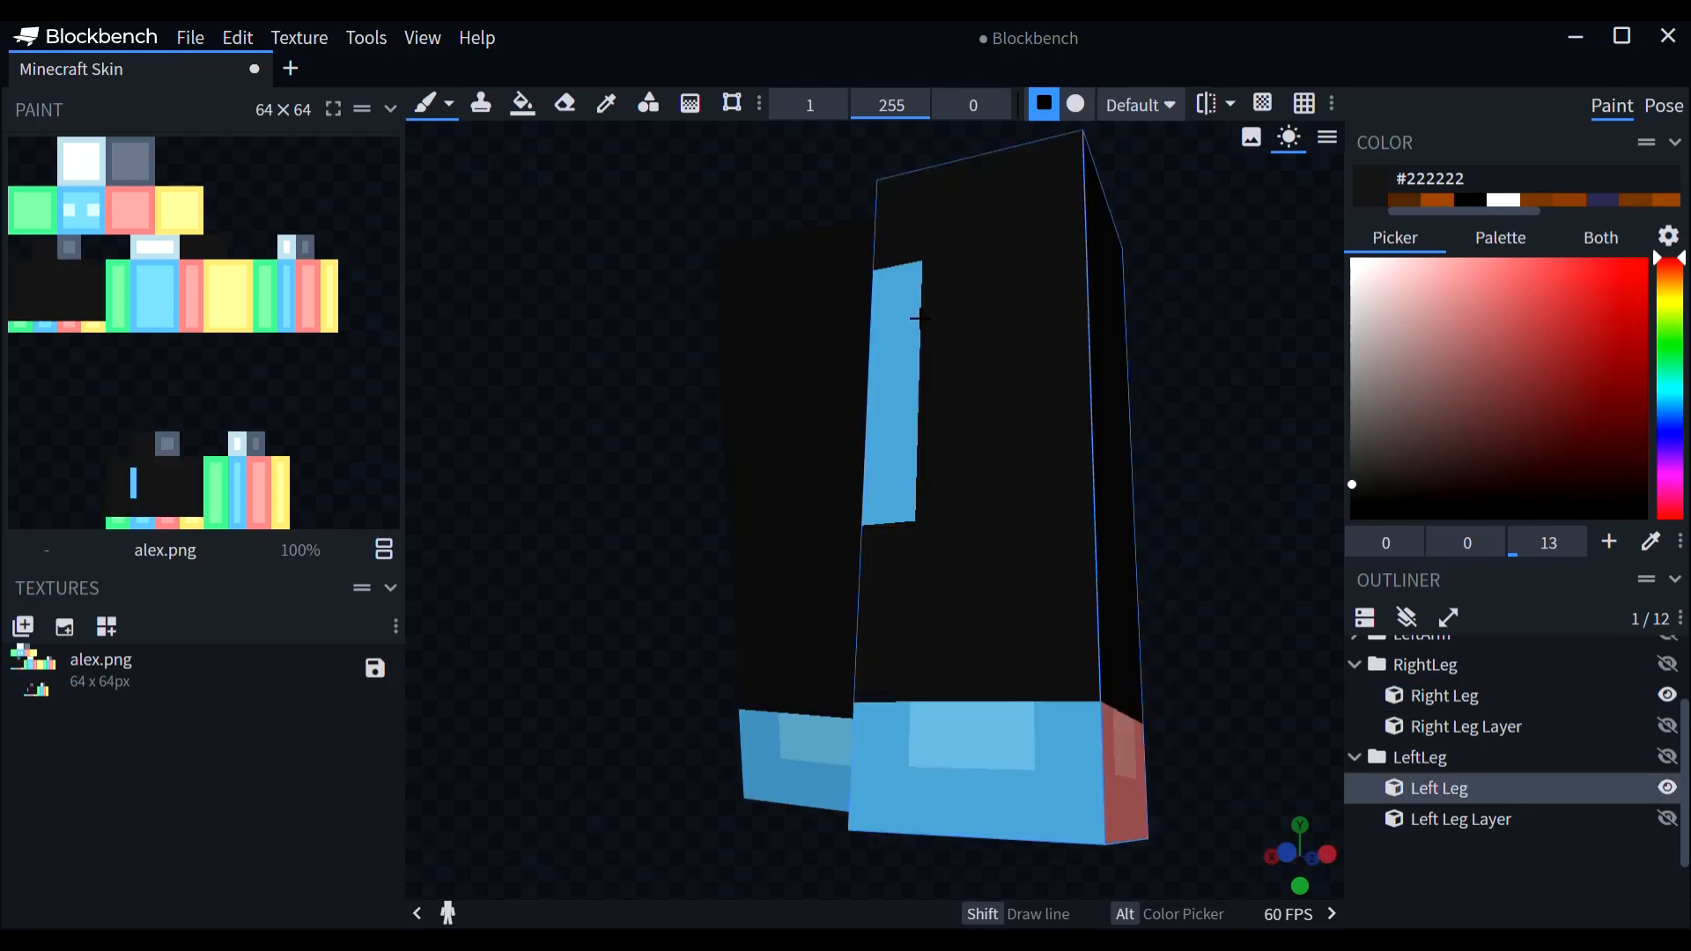
{"action": "mouse_move", "coordinate": [920, 290]}
{"action": "left_mouse_down"}
{"action": "mouse_move", "coordinate": [907, 466]}
{"action": "mouse_move", "coordinate": [929, 510]}
{"action": "left_mouse_up"}
{"action": "scroll", "coordinate": [929, 510], "scroll_direction": "down", "scroll_amount": 4}
{"action": "left_click_drag", "start_coordinate": [702, 546], "coordinate": [833, 585]}
{"action": "right_click_drag", "start_coordinate": [1339, 526], "coordinate": [1217, 532]}
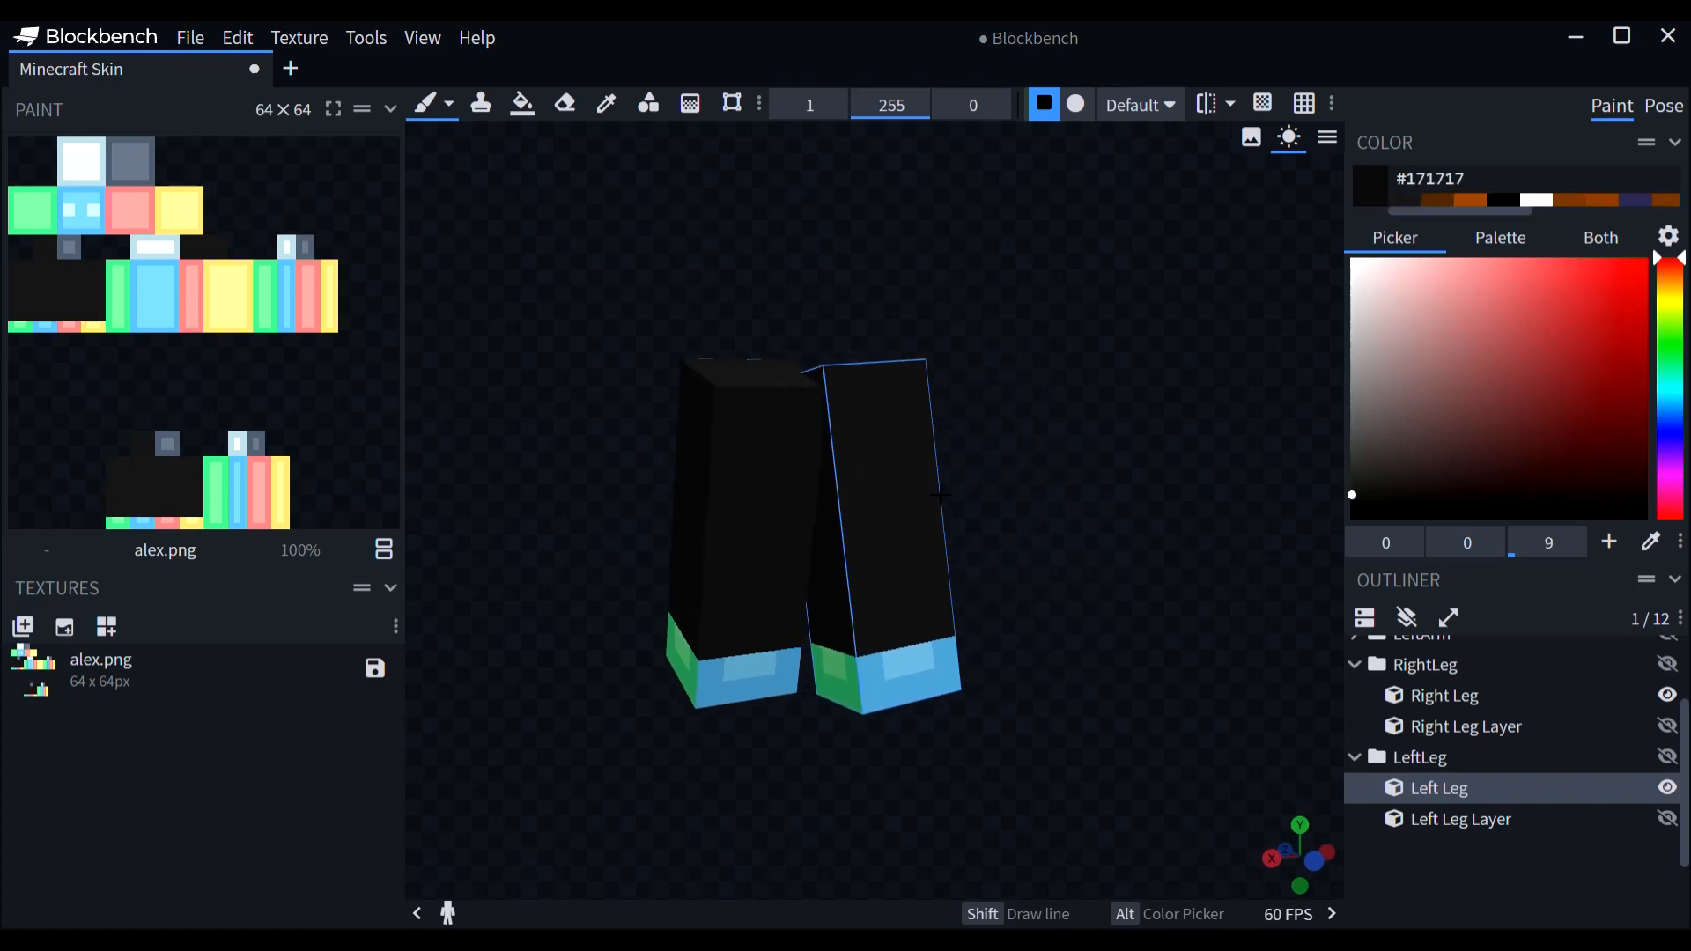
Step: Set the paint colour to #272727 and make the Body cube visible above the legs
{"action": "scroll", "coordinate": [878, 443], "scroll_direction": "up", "scroll_amount": 2}
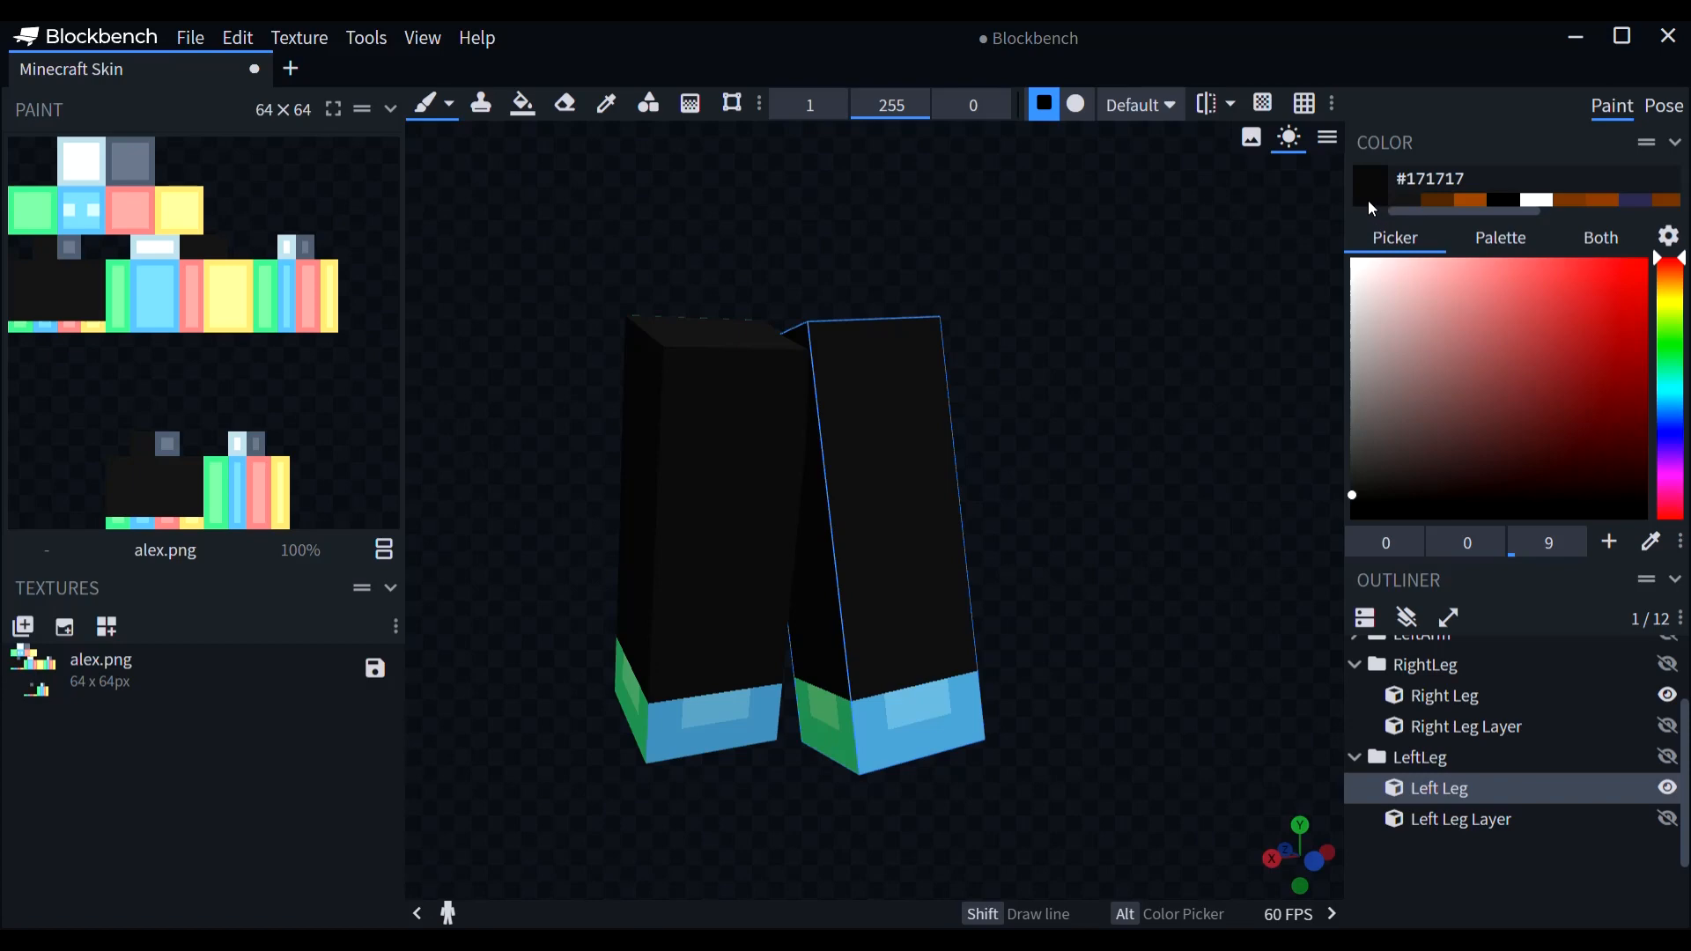
{"action": "left_click", "coordinate": [1408, 201]}
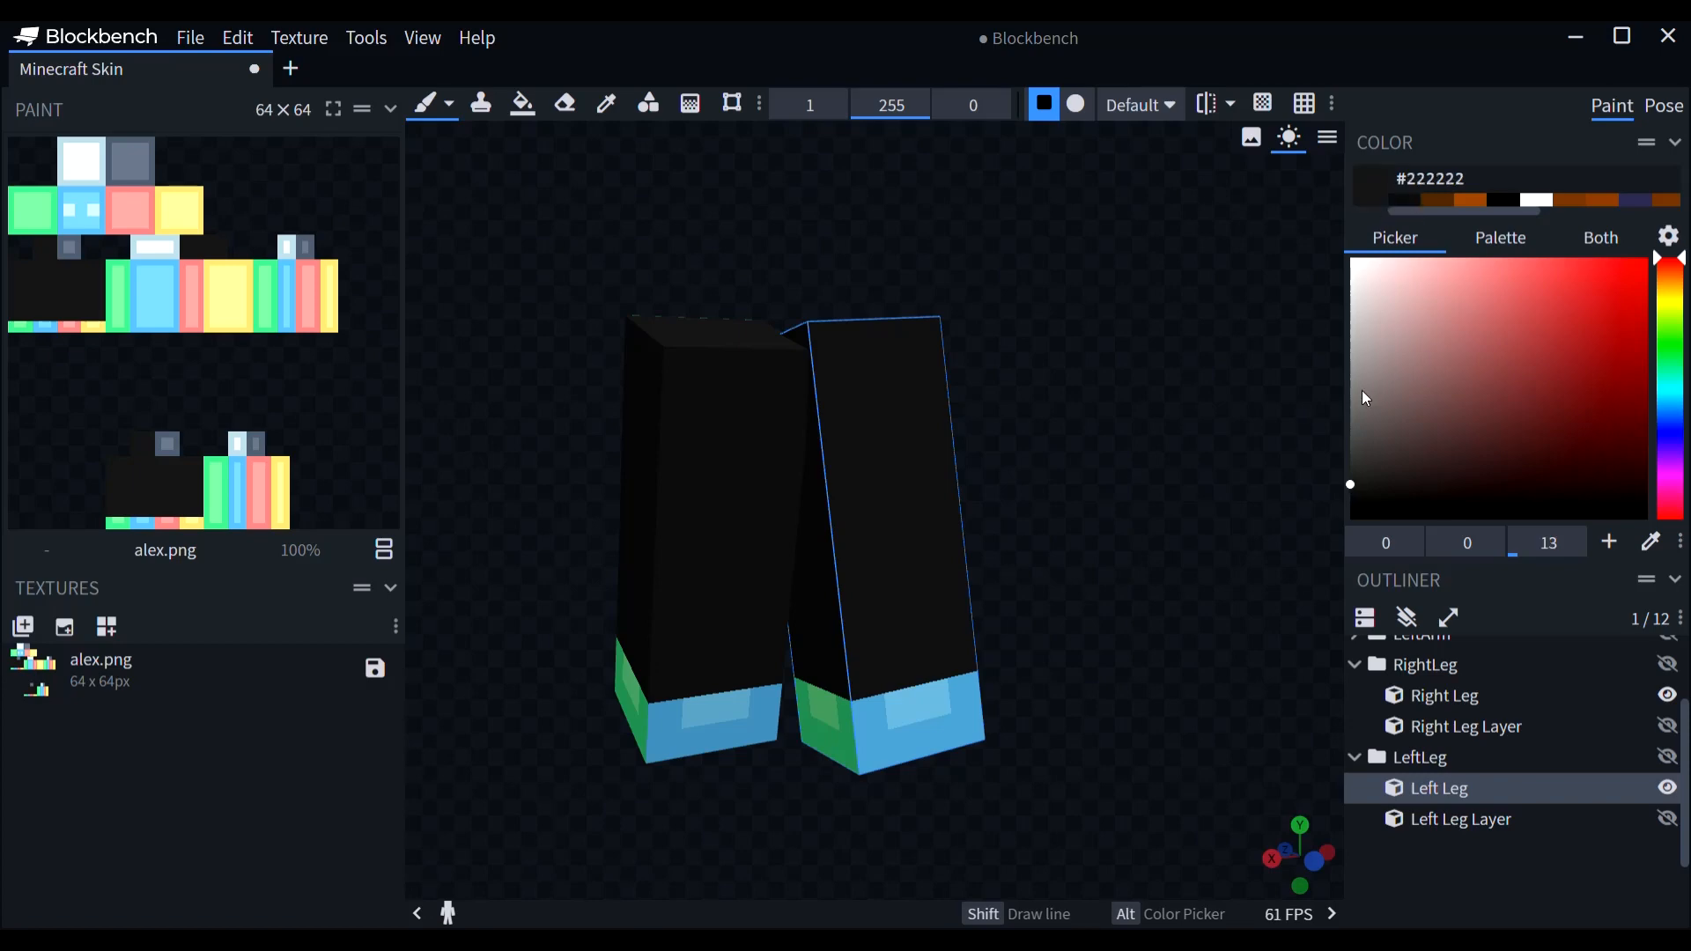
{"action": "left_click", "coordinate": [1351, 479]}
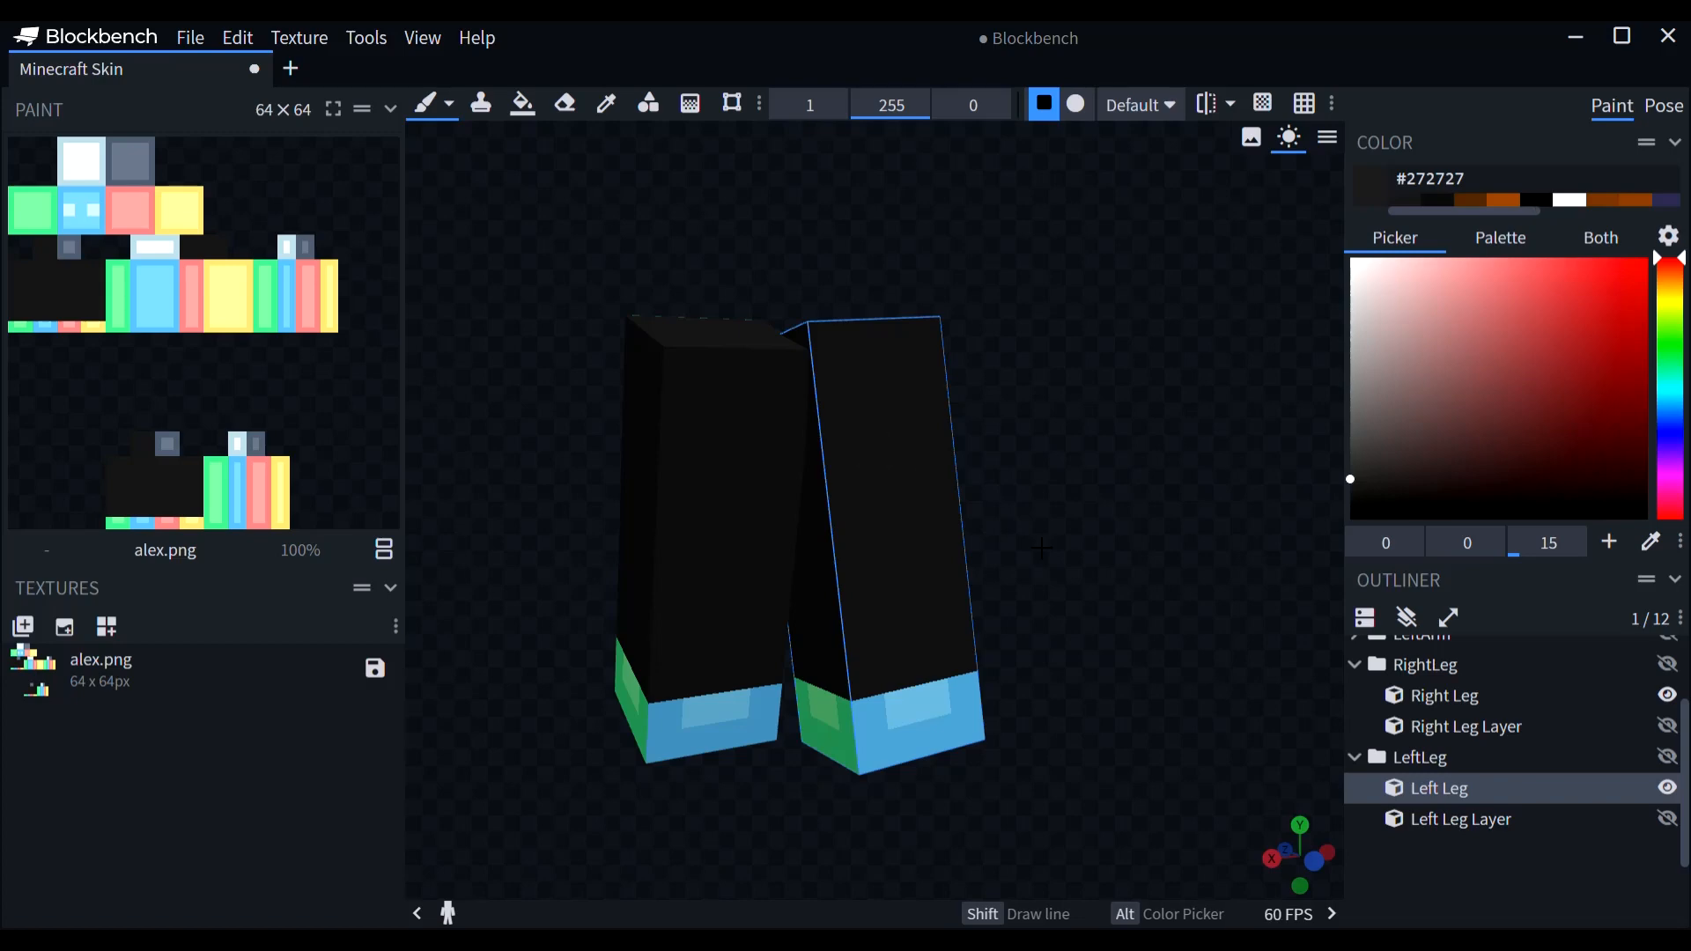
{"action": "left_click_drag", "start_coordinate": [1162, 499], "coordinate": [1115, 524]}
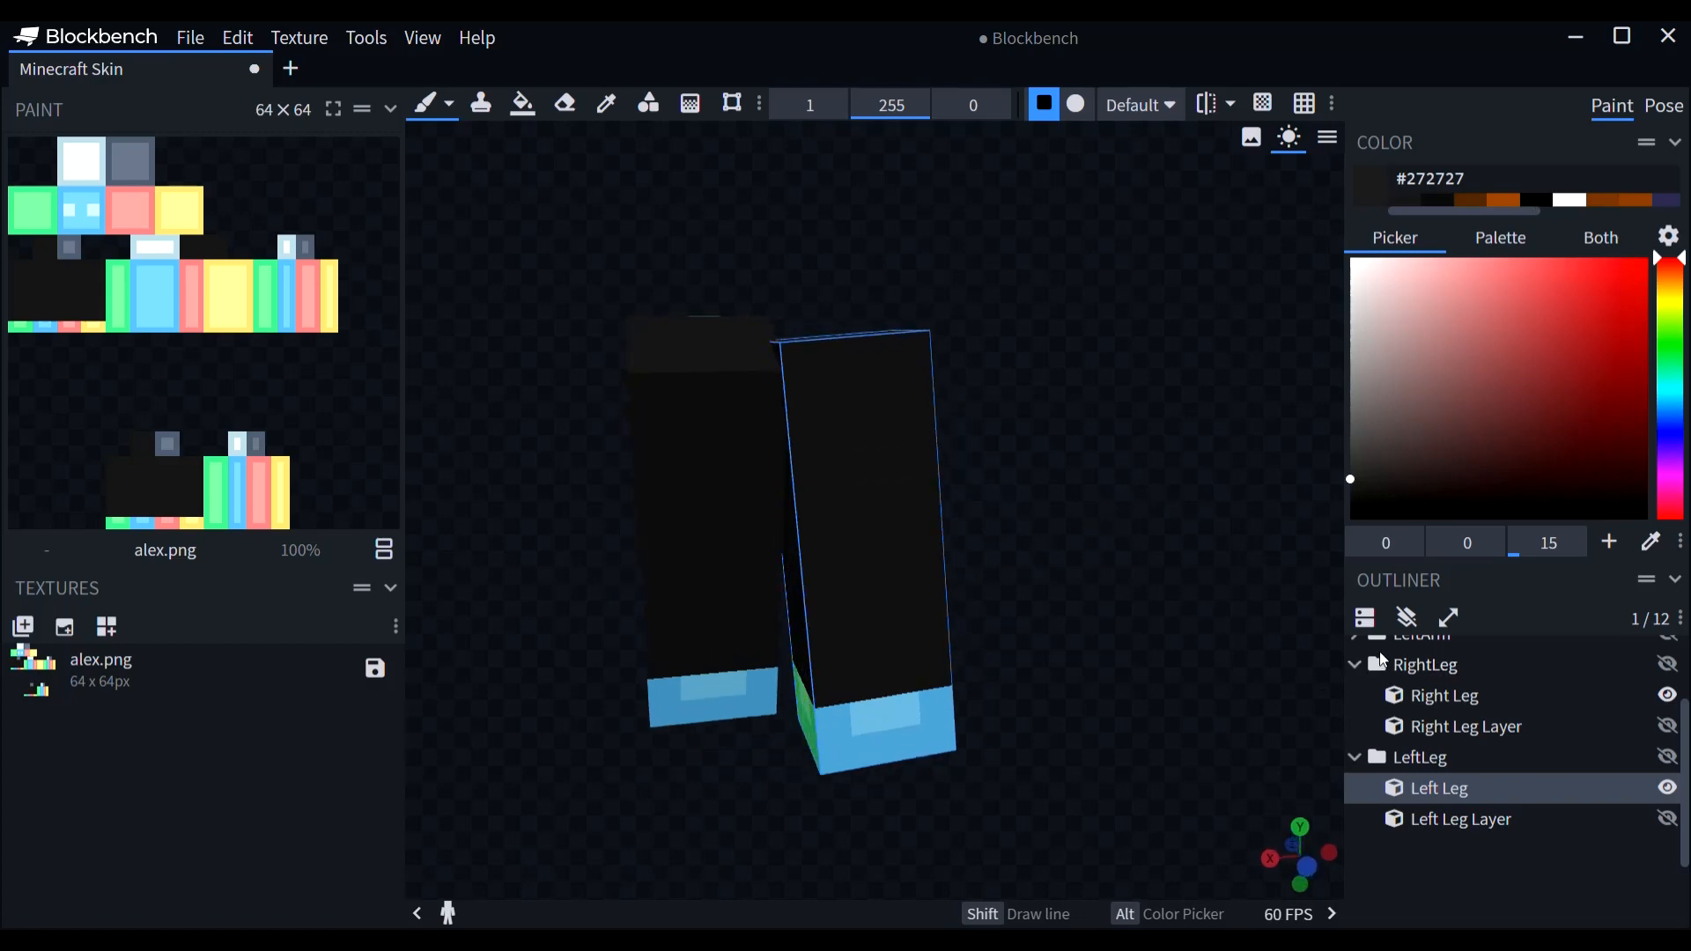
{"action": "scroll", "coordinate": [1505, 680], "scroll_direction": "up", "scroll_amount": 3}
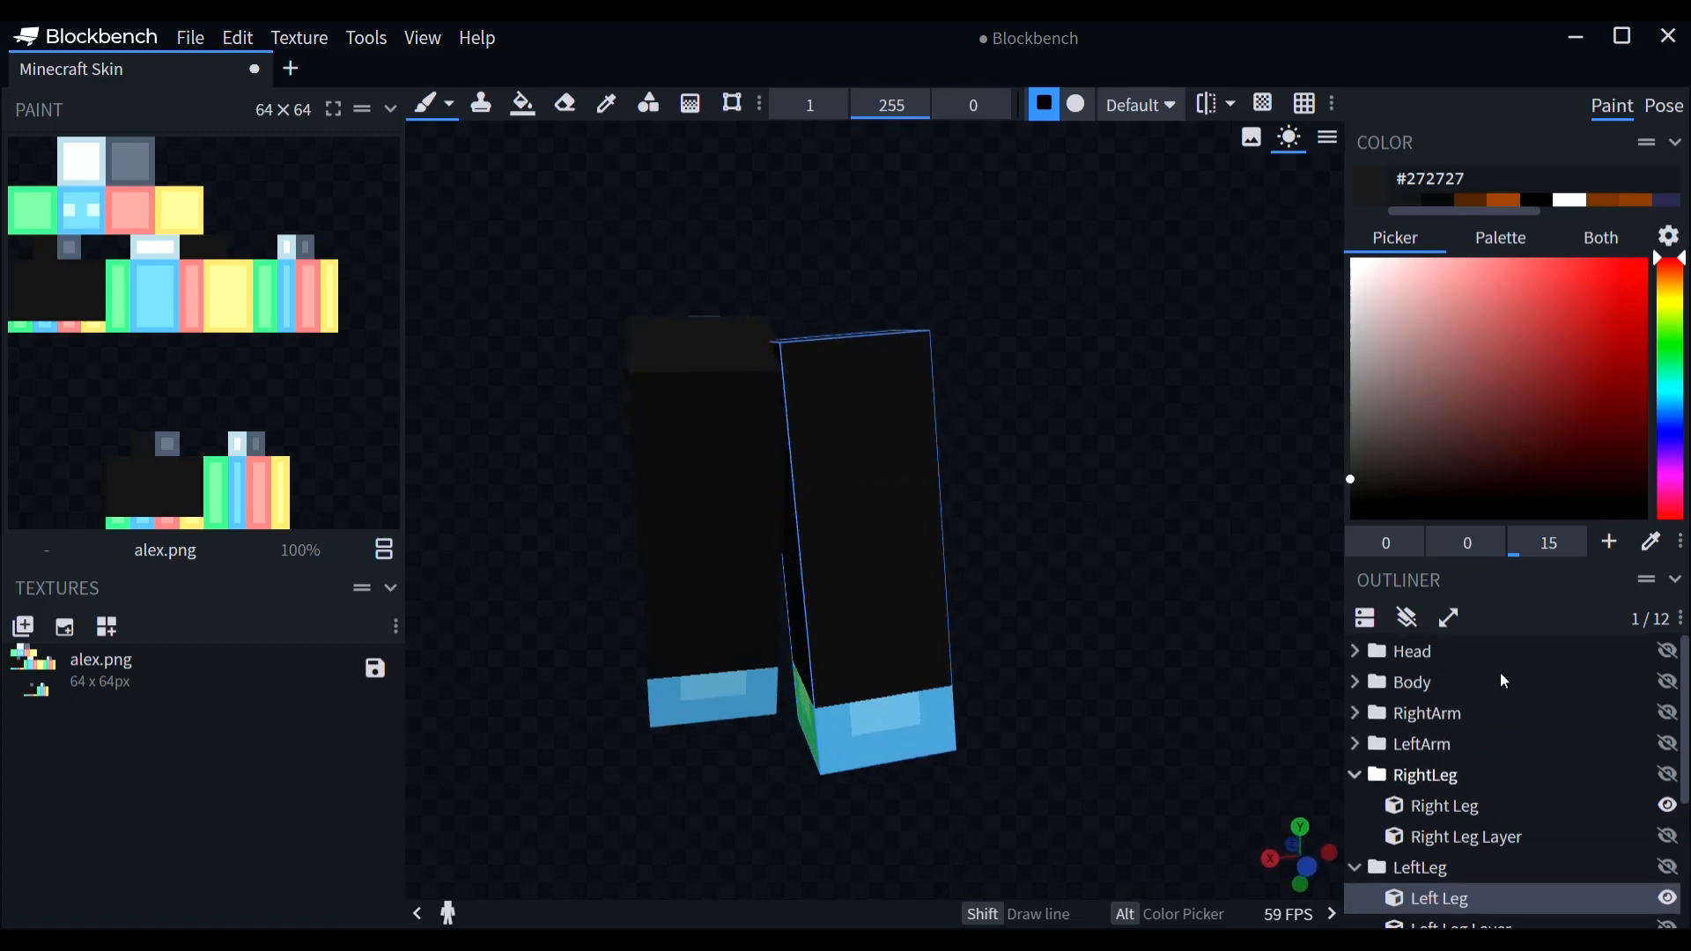
{"action": "left_click", "coordinate": [1355, 683]}
{"action": "left_click", "coordinate": [1668, 714]}
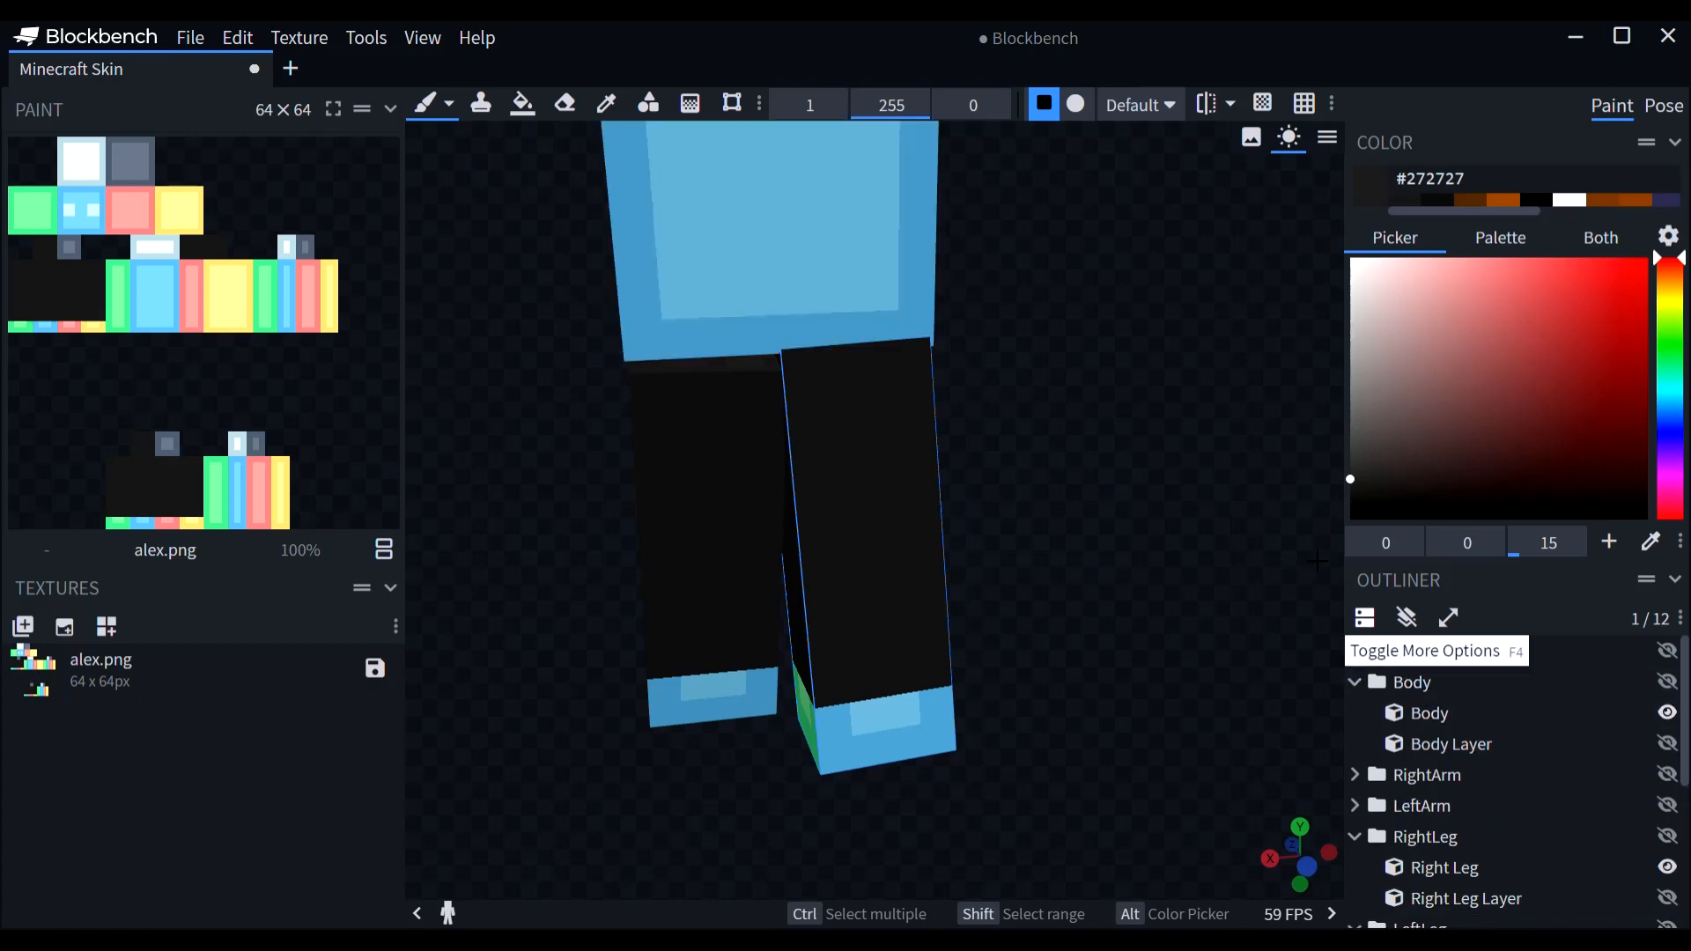
Step: Paint a #272727 waistband strip along the lower edge of the body
{"action": "right_click_drag", "start_coordinate": [1132, 405], "coordinate": [1138, 533]}
{"action": "left_click_drag", "start_coordinate": [1138, 533], "coordinate": [1106, 530]}
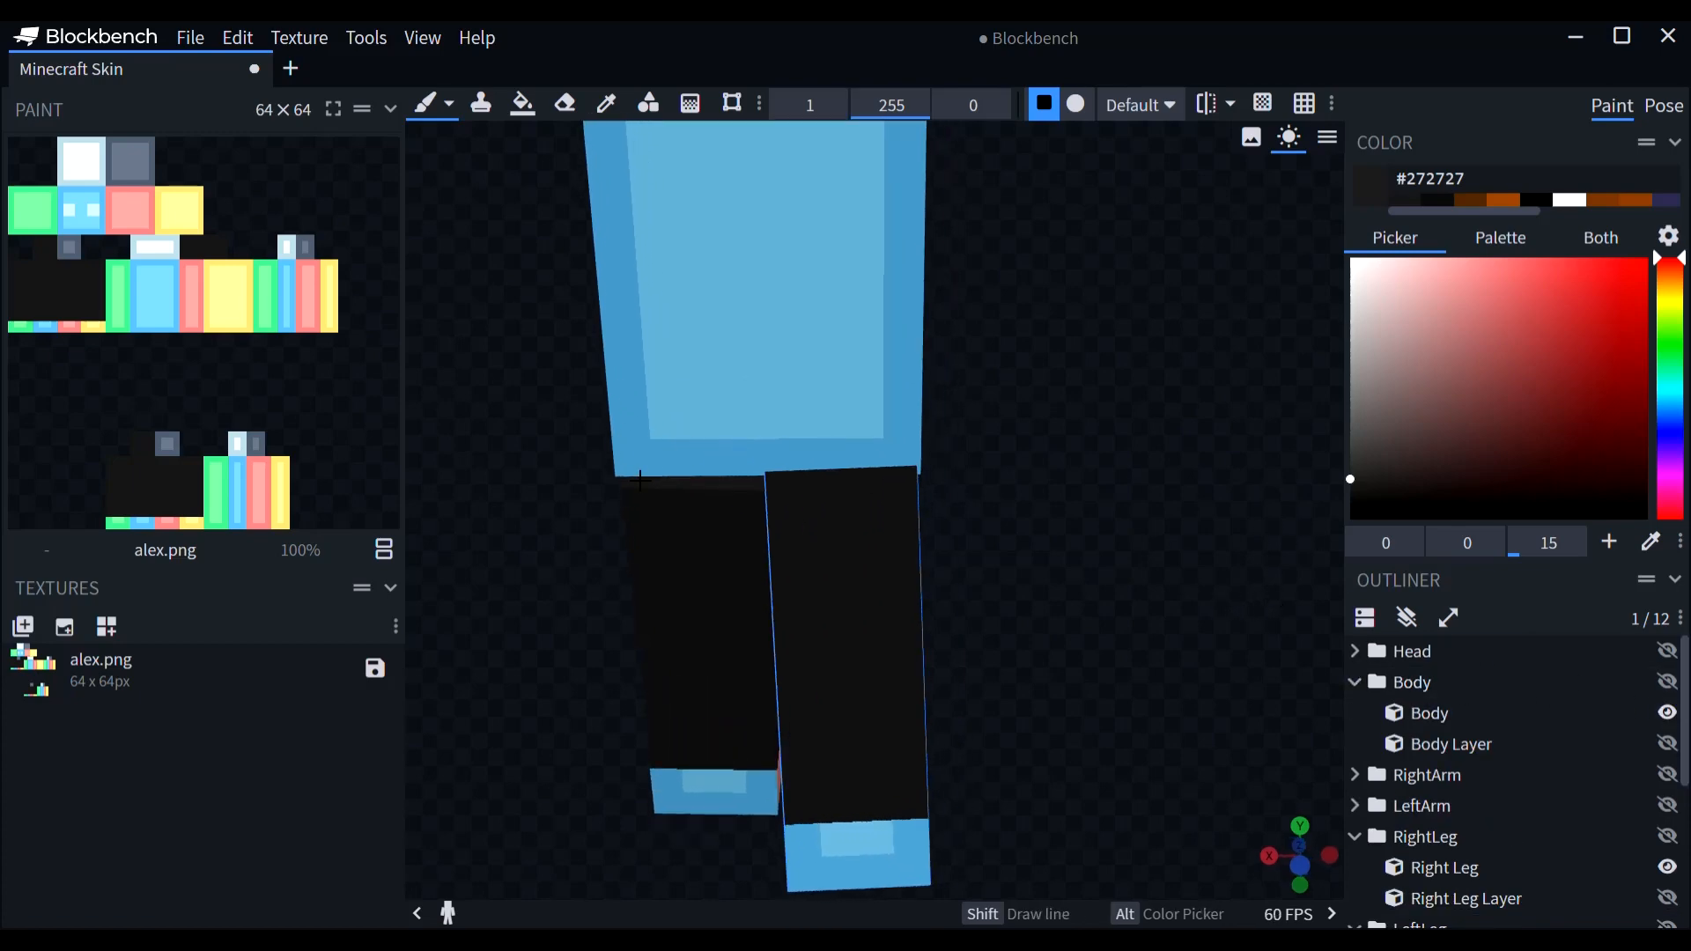
{"action": "mouse_move", "coordinate": [640, 480]}
{"action": "left_mouse_down"}
{"action": "mouse_move", "coordinate": [885, 458]}
{"action": "mouse_move", "coordinate": [1028, 498]}
{"action": "mouse_move", "coordinate": [916, 507]}
{"action": "left_mouse_up"}
{"action": "left_click_drag", "start_coordinate": [813, 465], "coordinate": [910, 441]}
{"action": "left_click_drag", "start_coordinate": [1153, 590], "coordinate": [934, 573]}
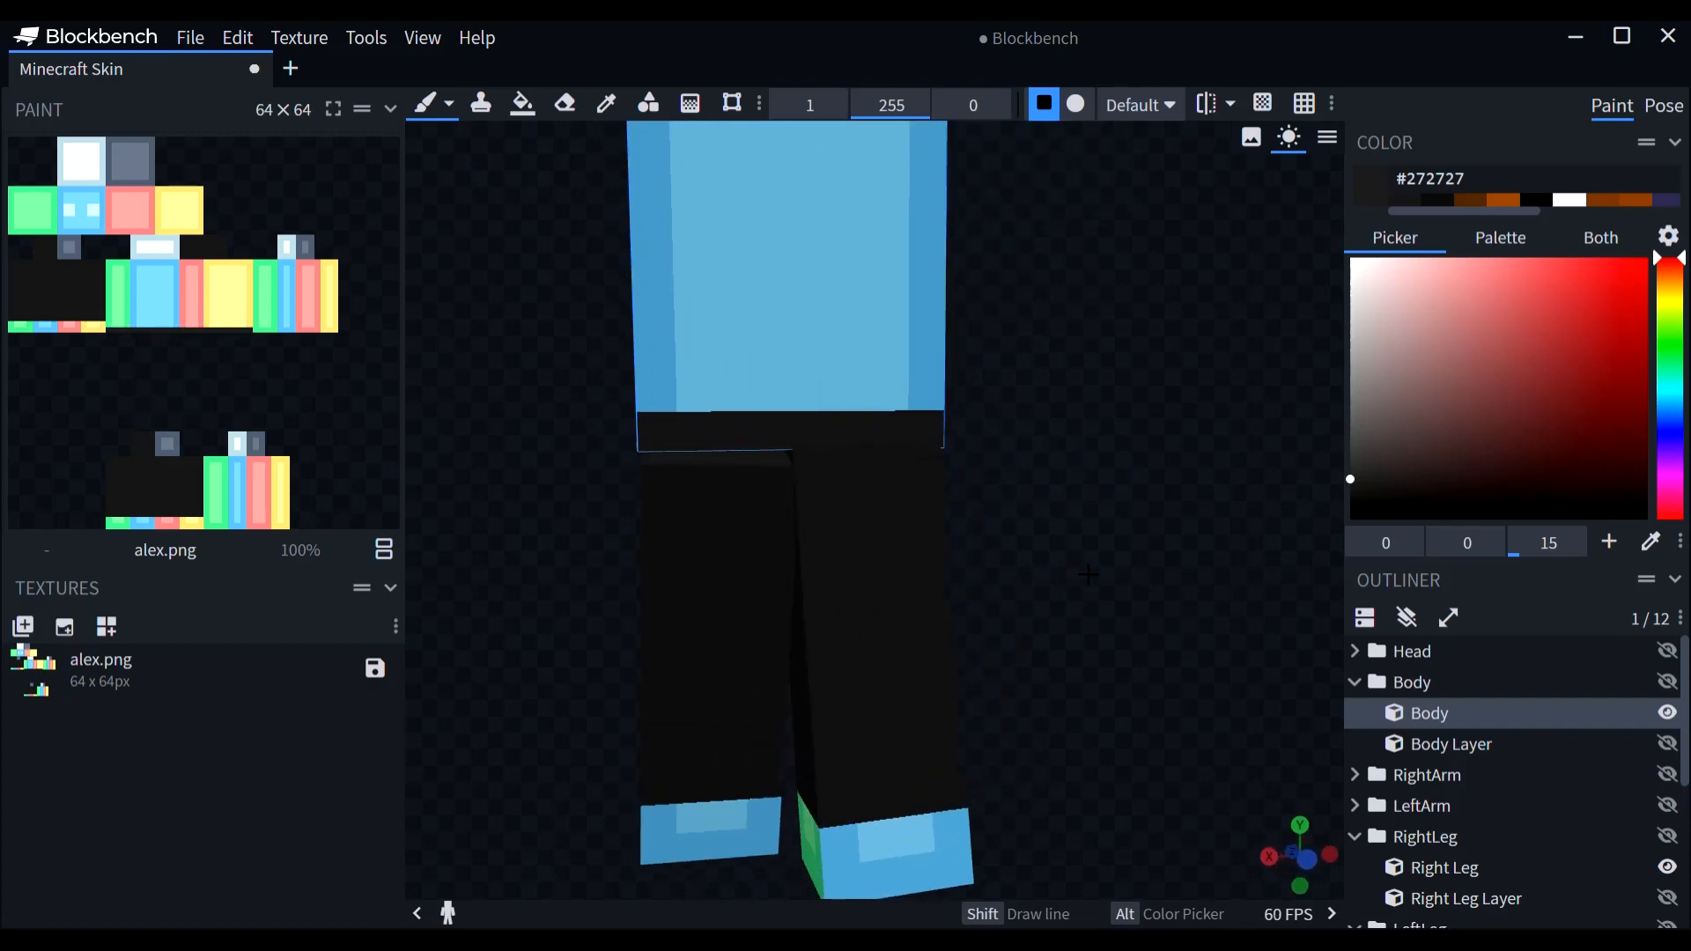
{"action": "left_click_drag", "start_coordinate": [1062, 571], "coordinate": [1107, 582]}
Step: Show the Body Layer and paint #272727 along its lower edge over the waist
{"action": "scroll", "coordinate": [1112, 582], "scroll_direction": "up", "scroll_amount": 2}
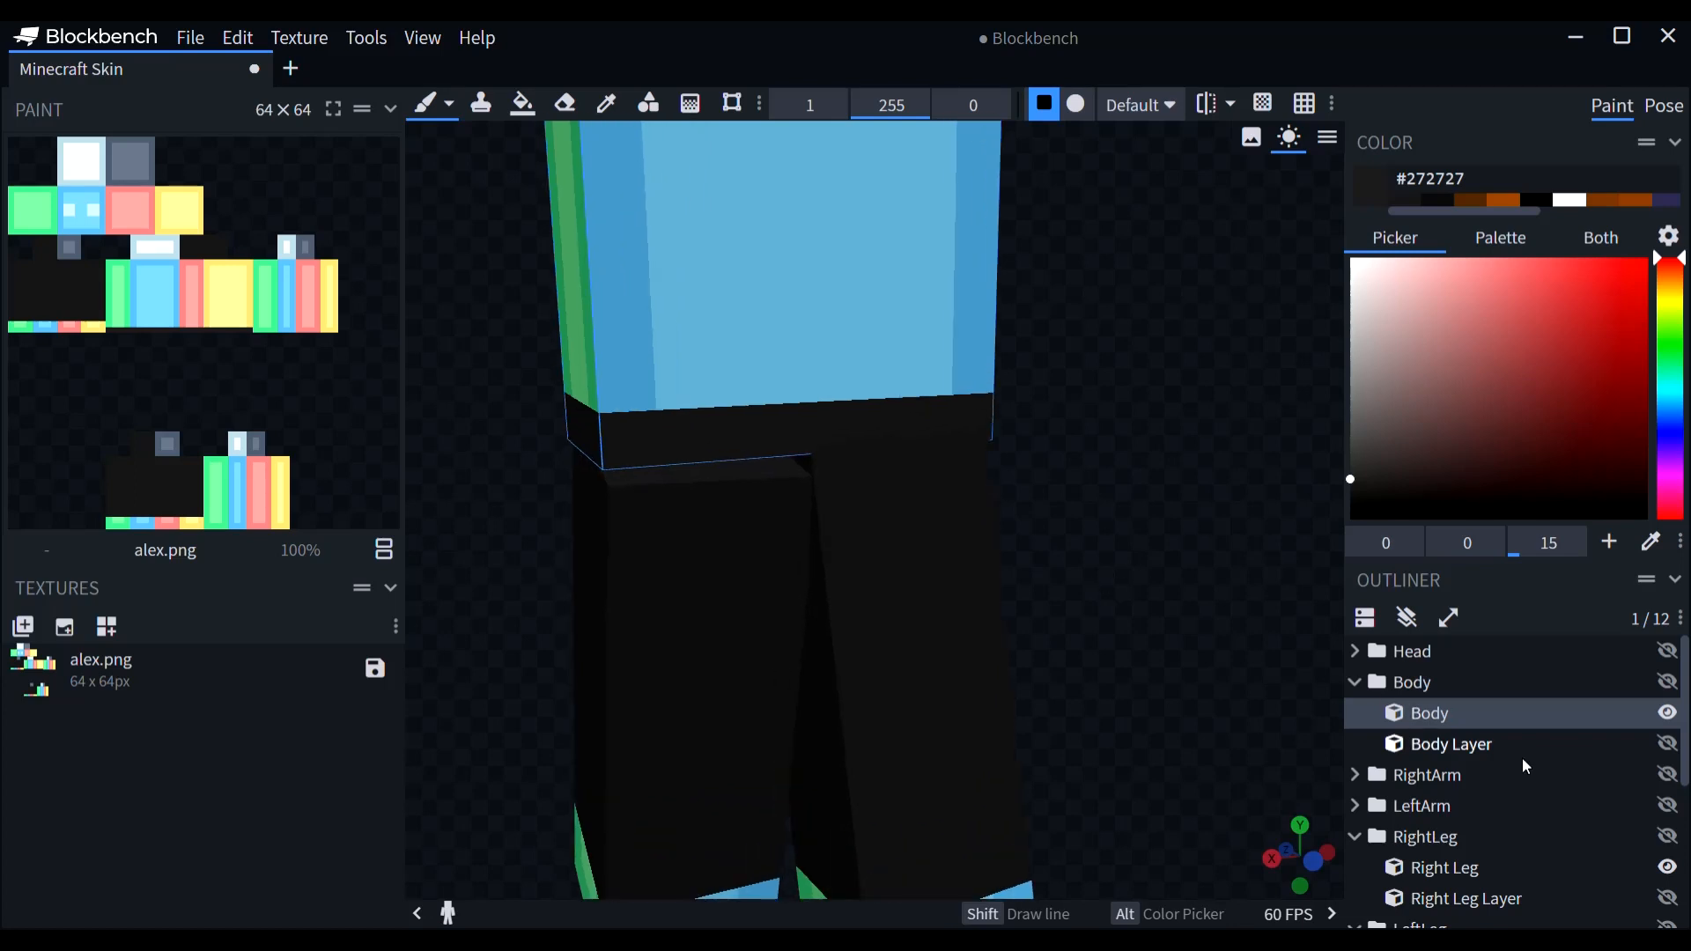
{"action": "left_click", "coordinate": [1666, 744]}
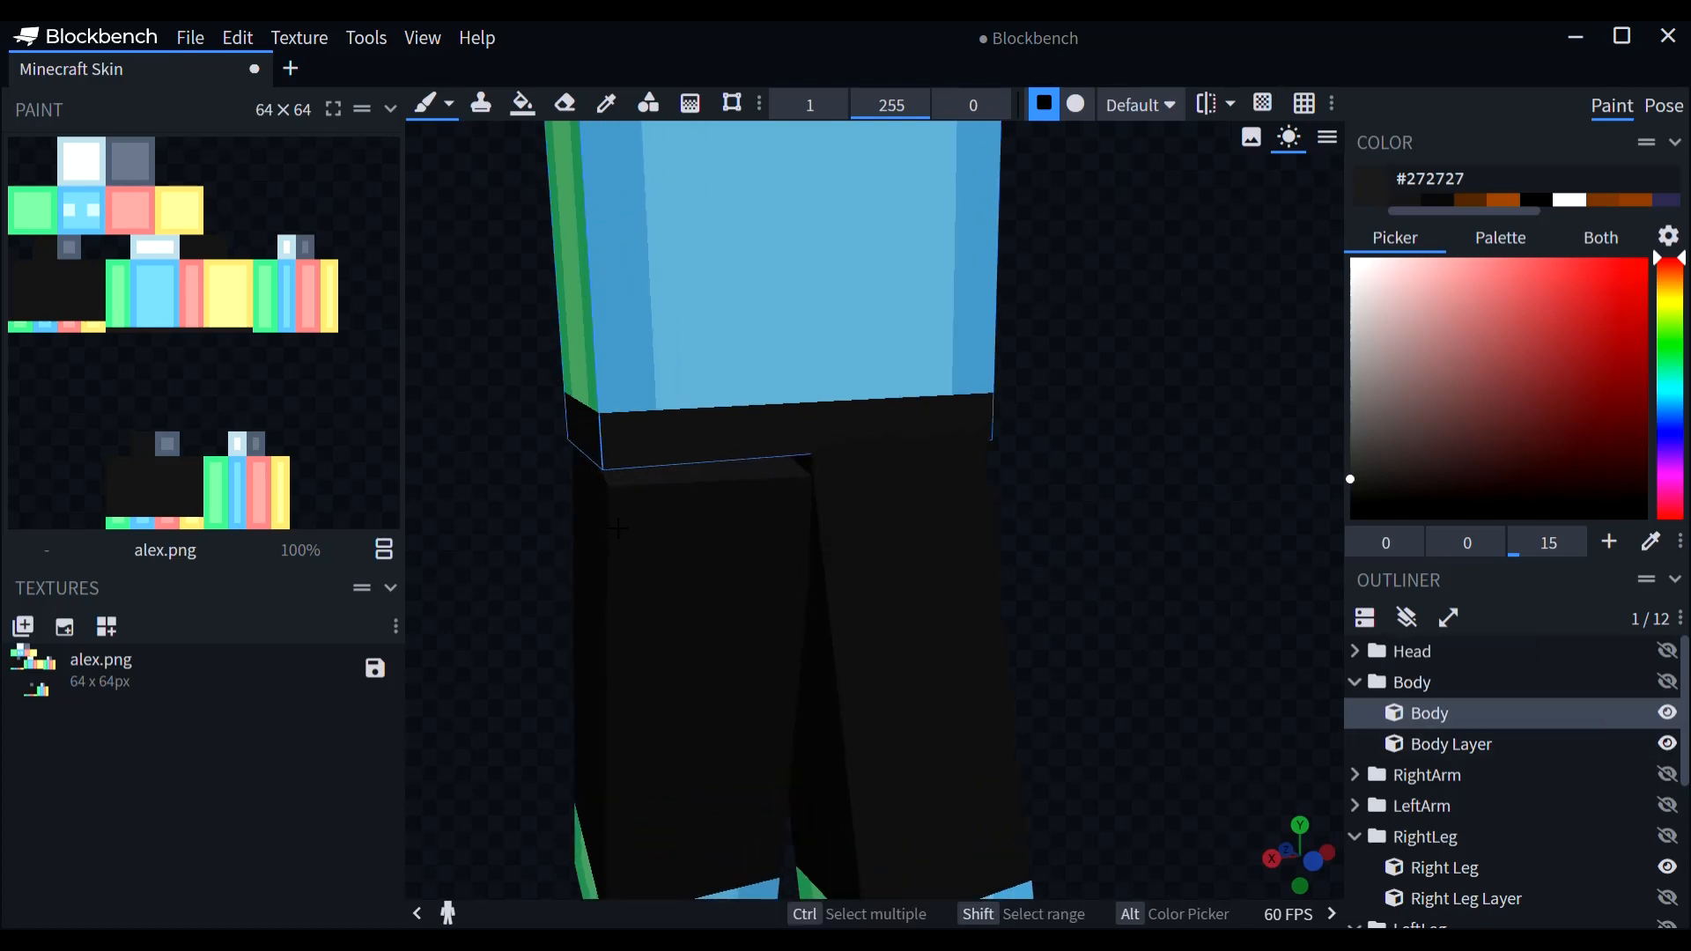
{"action": "left_click", "coordinate": [697, 463]}
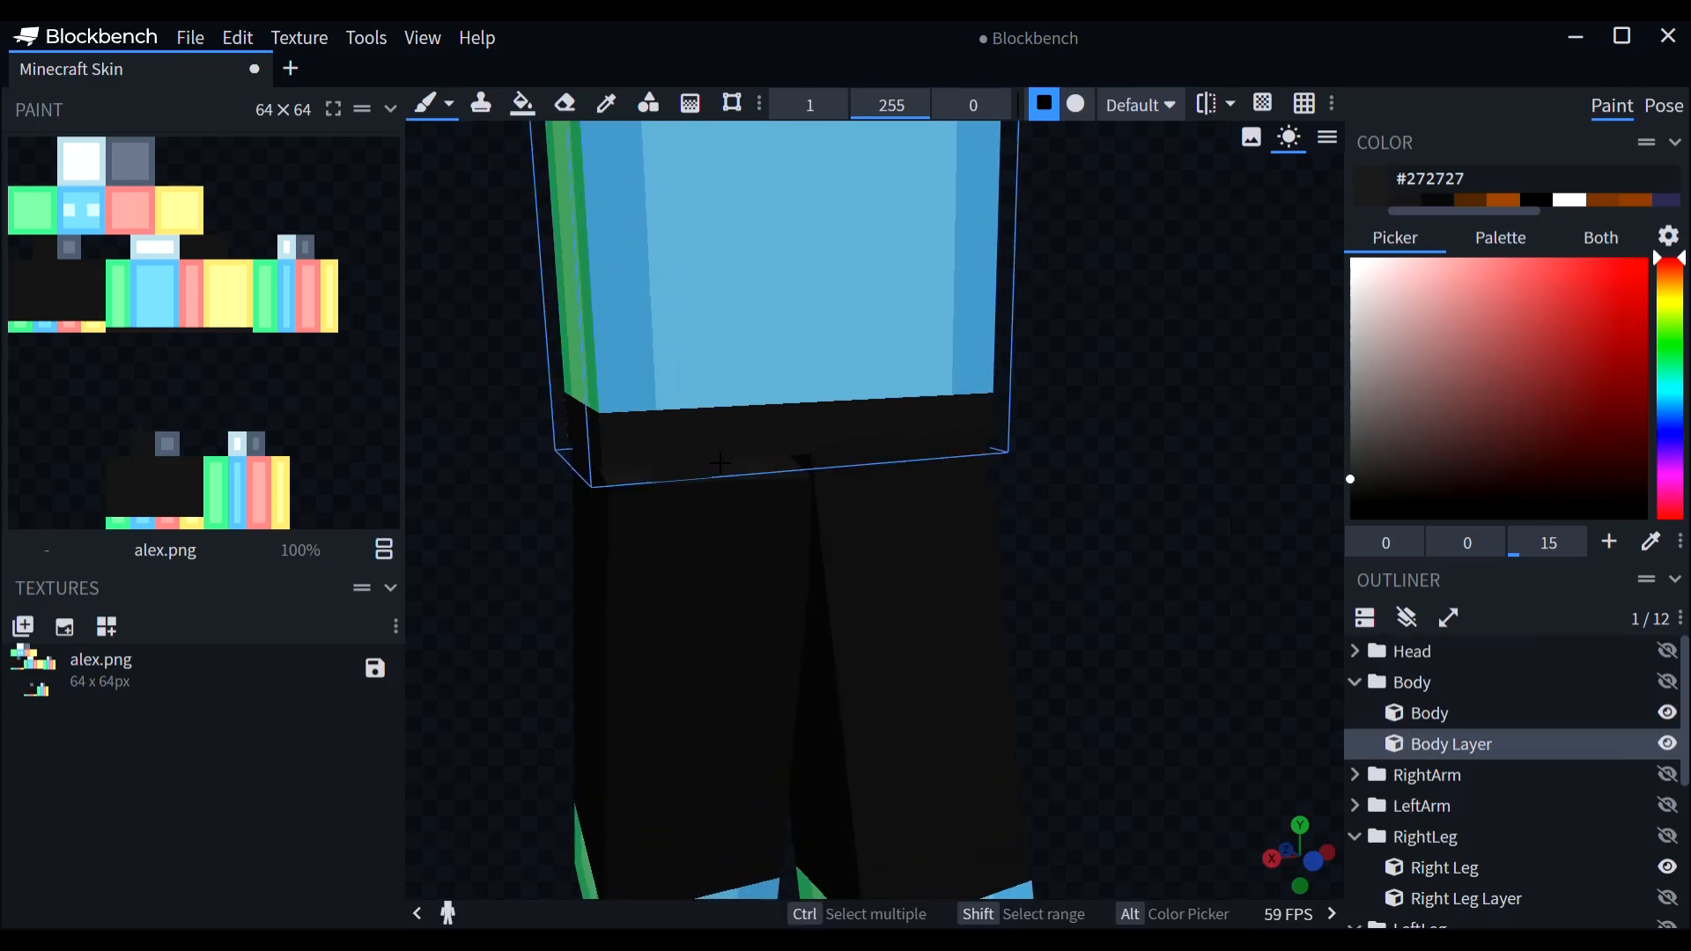
{"action": "left_click_drag", "start_coordinate": [1160, 486], "coordinate": [391, 496]}
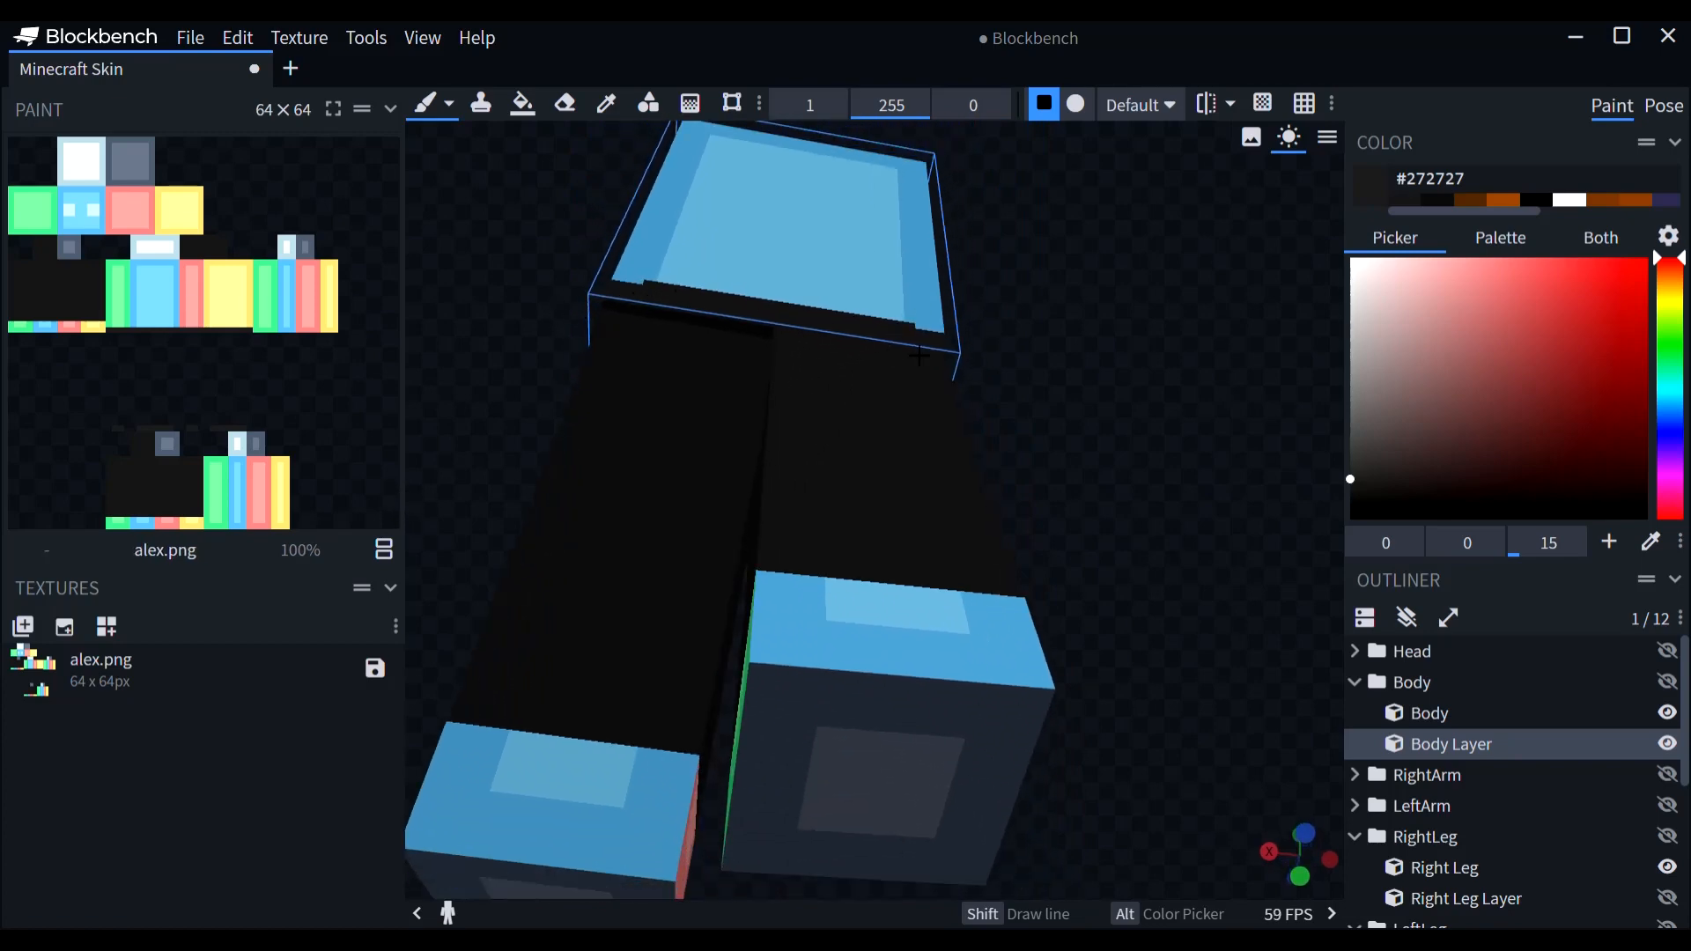
{"action": "left_click_drag", "start_coordinate": [963, 380], "coordinate": [1150, 373]}
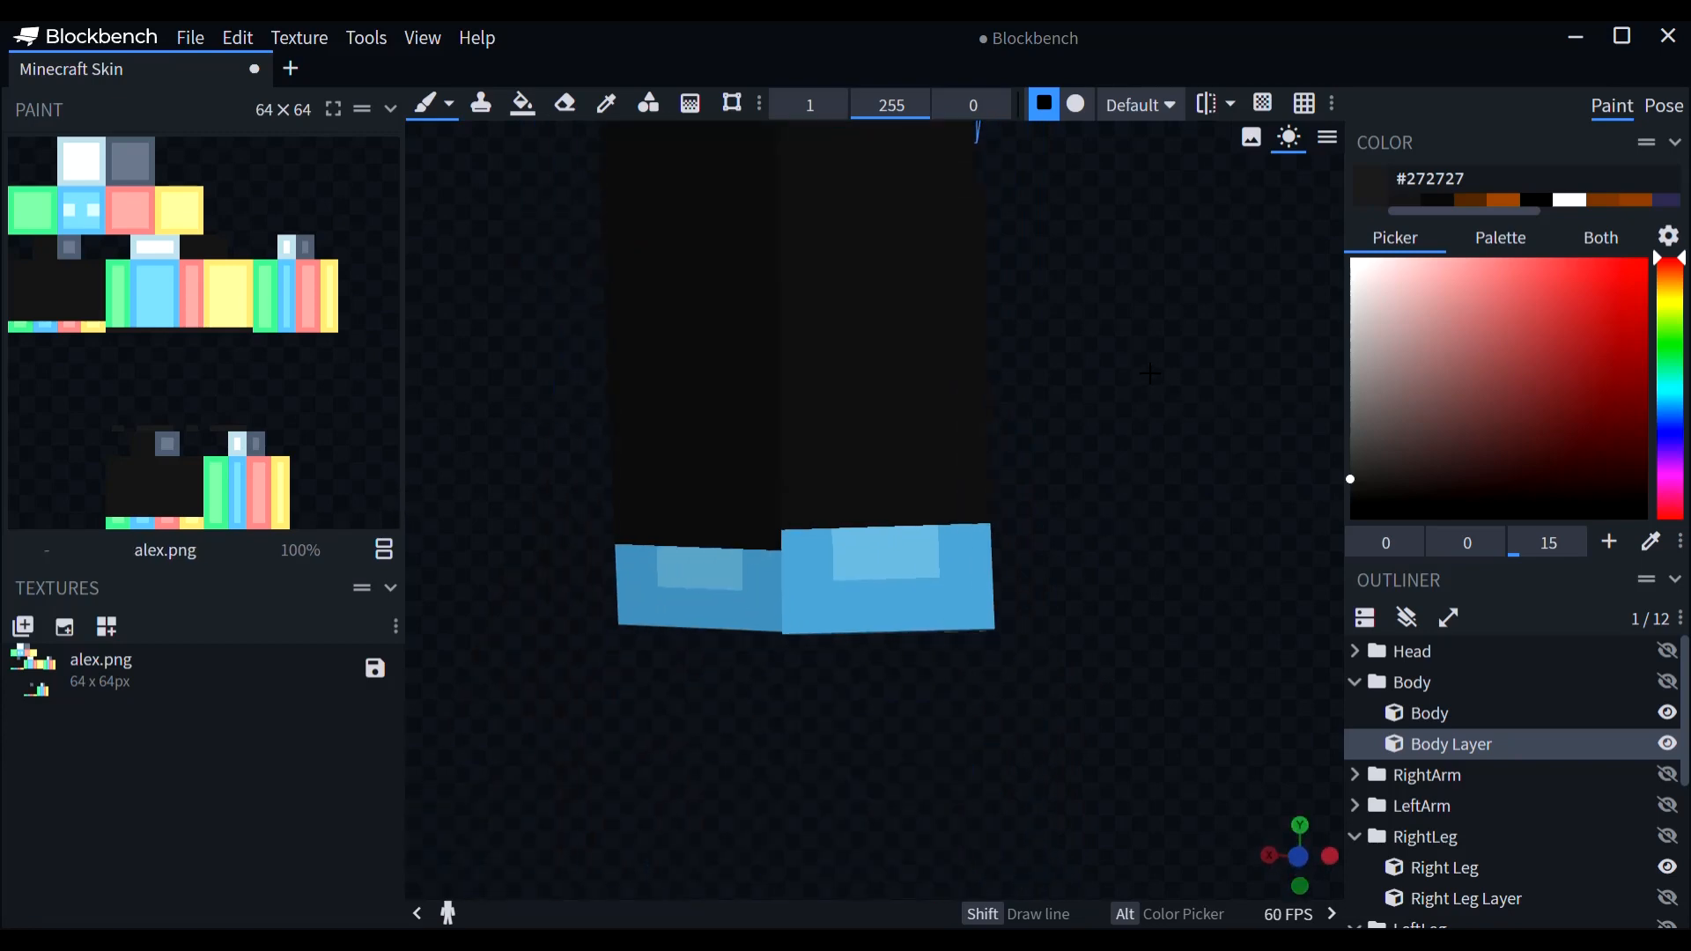
Step: Hide the Body and Body Layer cubes so only the legs are shown
{"action": "left_click", "coordinate": [1428, 714]}
{"action": "scroll", "coordinate": [1008, 604], "scroll_direction": "up", "scroll_amount": 1}
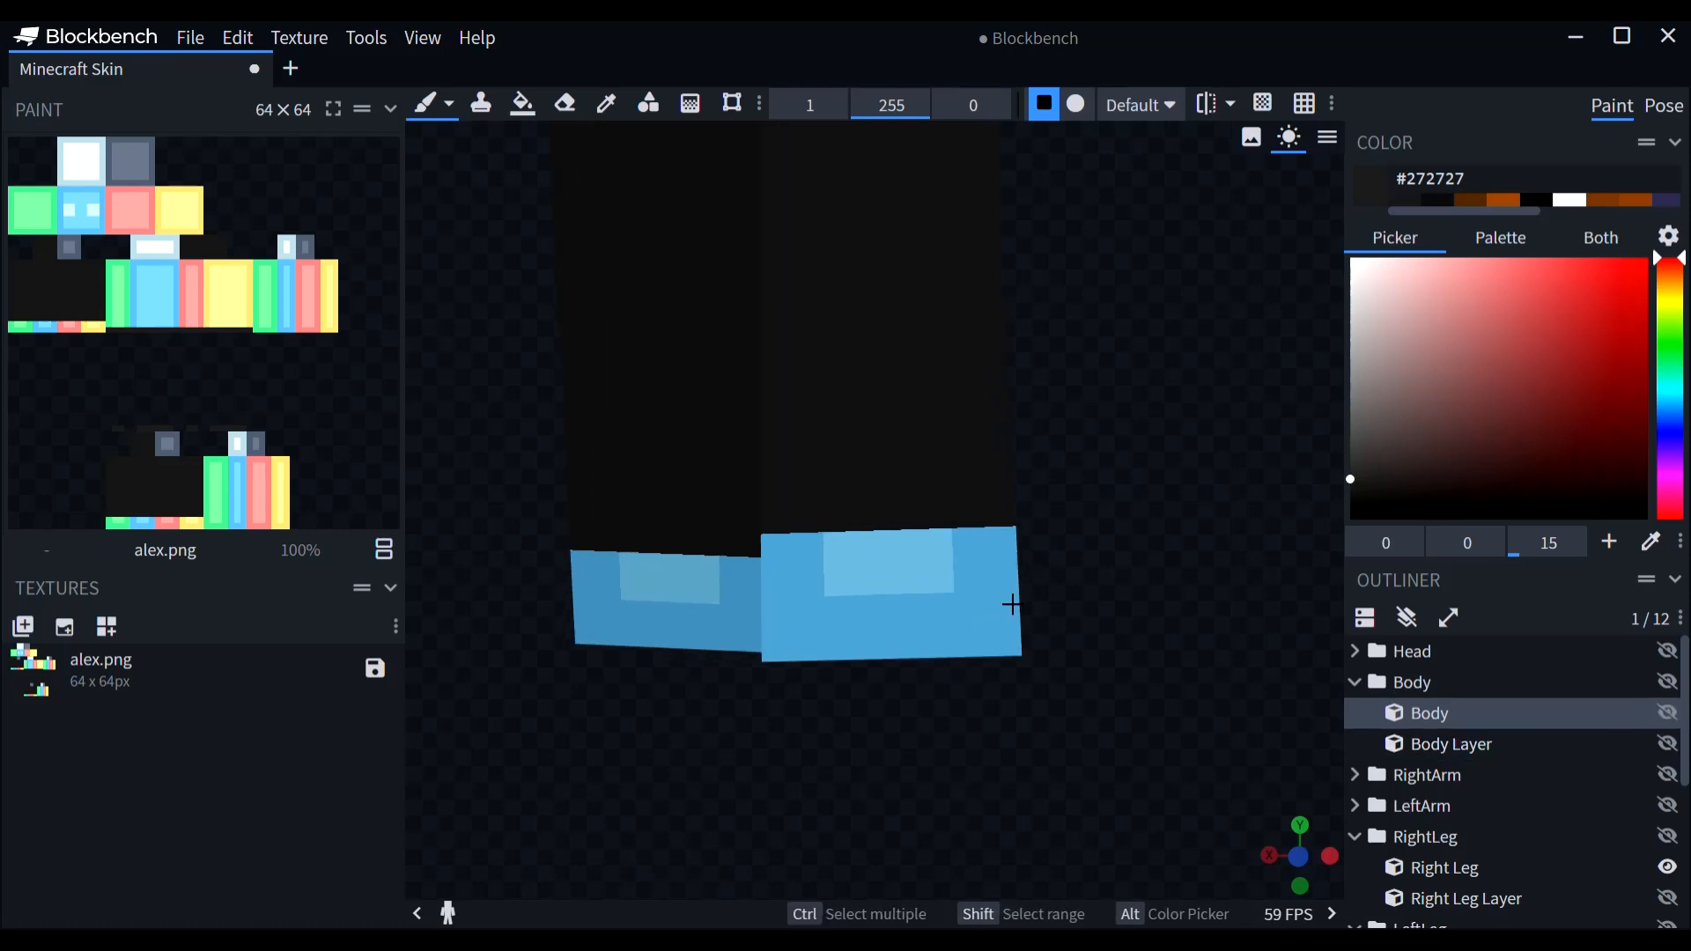
Step: Paint #272727 cuff strips along the lower edge of the trousers on both the Left Leg and Right Leg
{"action": "left_click", "coordinate": [792, 521]}
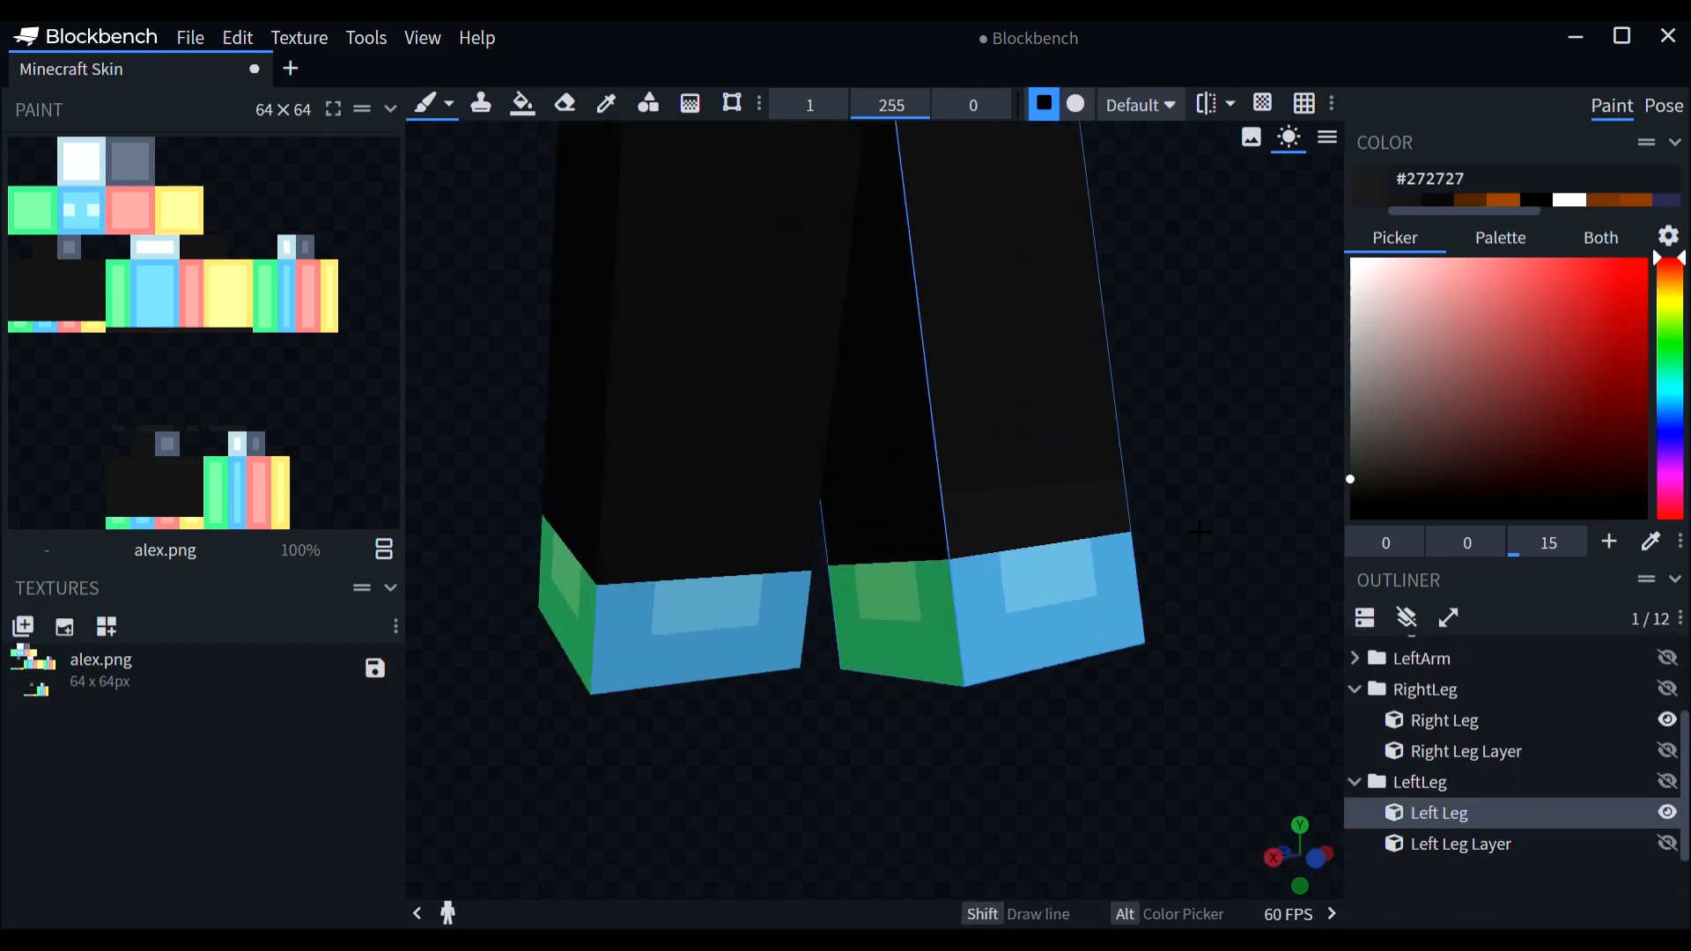
{"action": "left_click_drag", "start_coordinate": [1091, 524], "coordinate": [859, 566]}
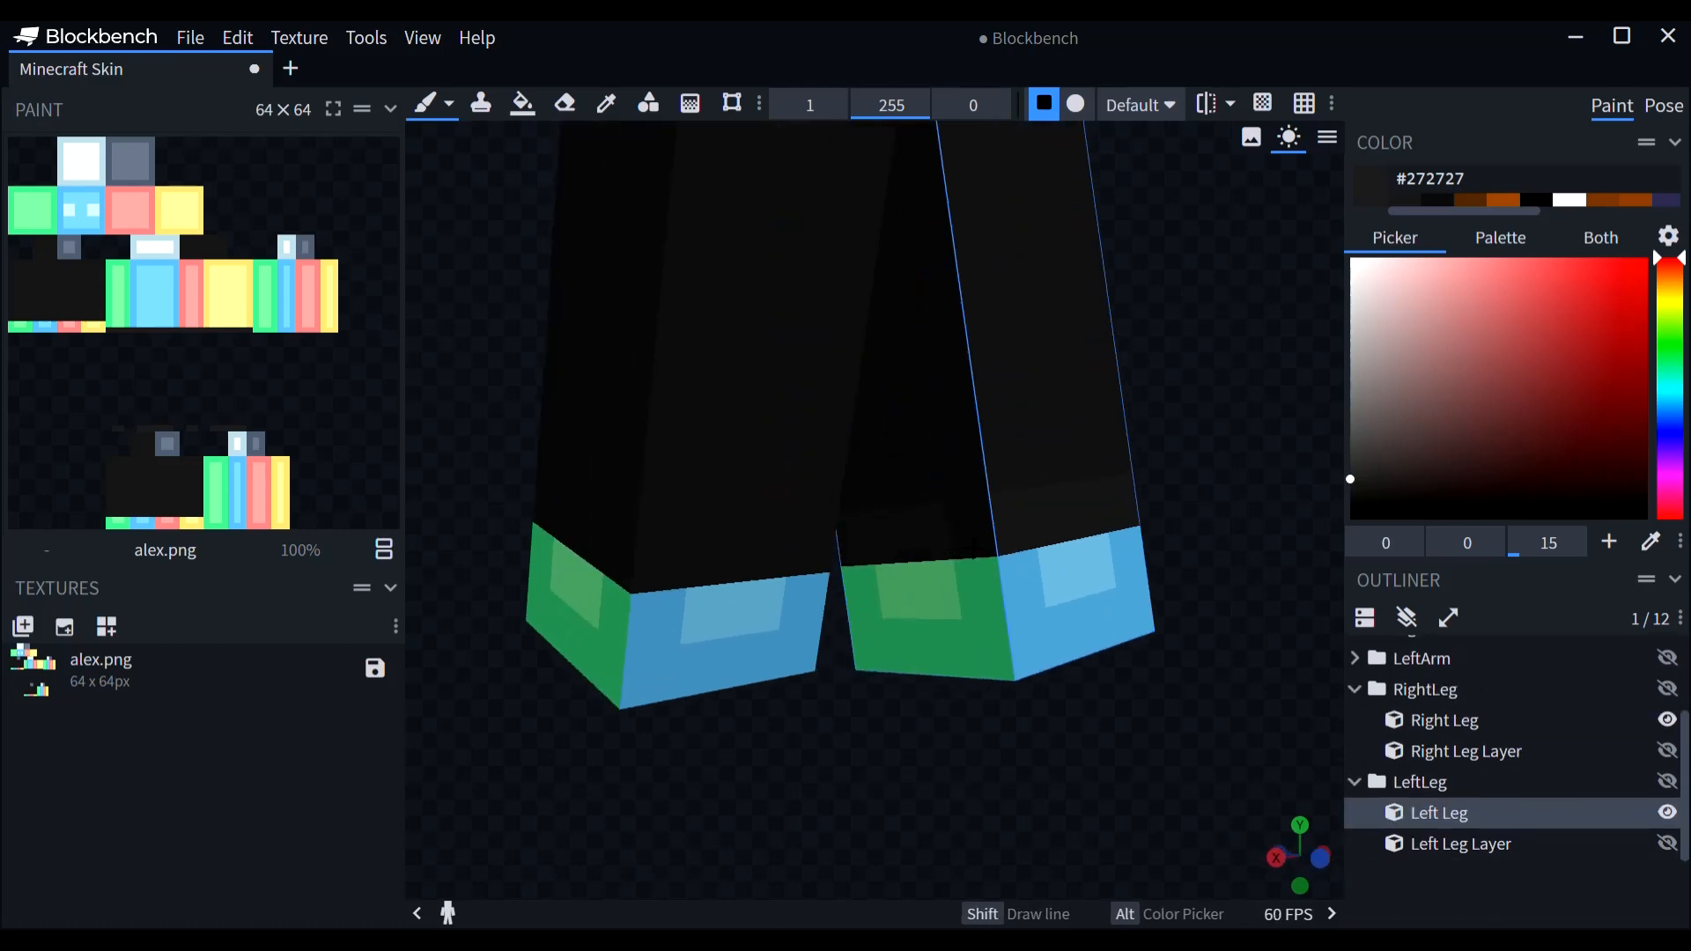
{"action": "left_click", "coordinate": [658, 569]}
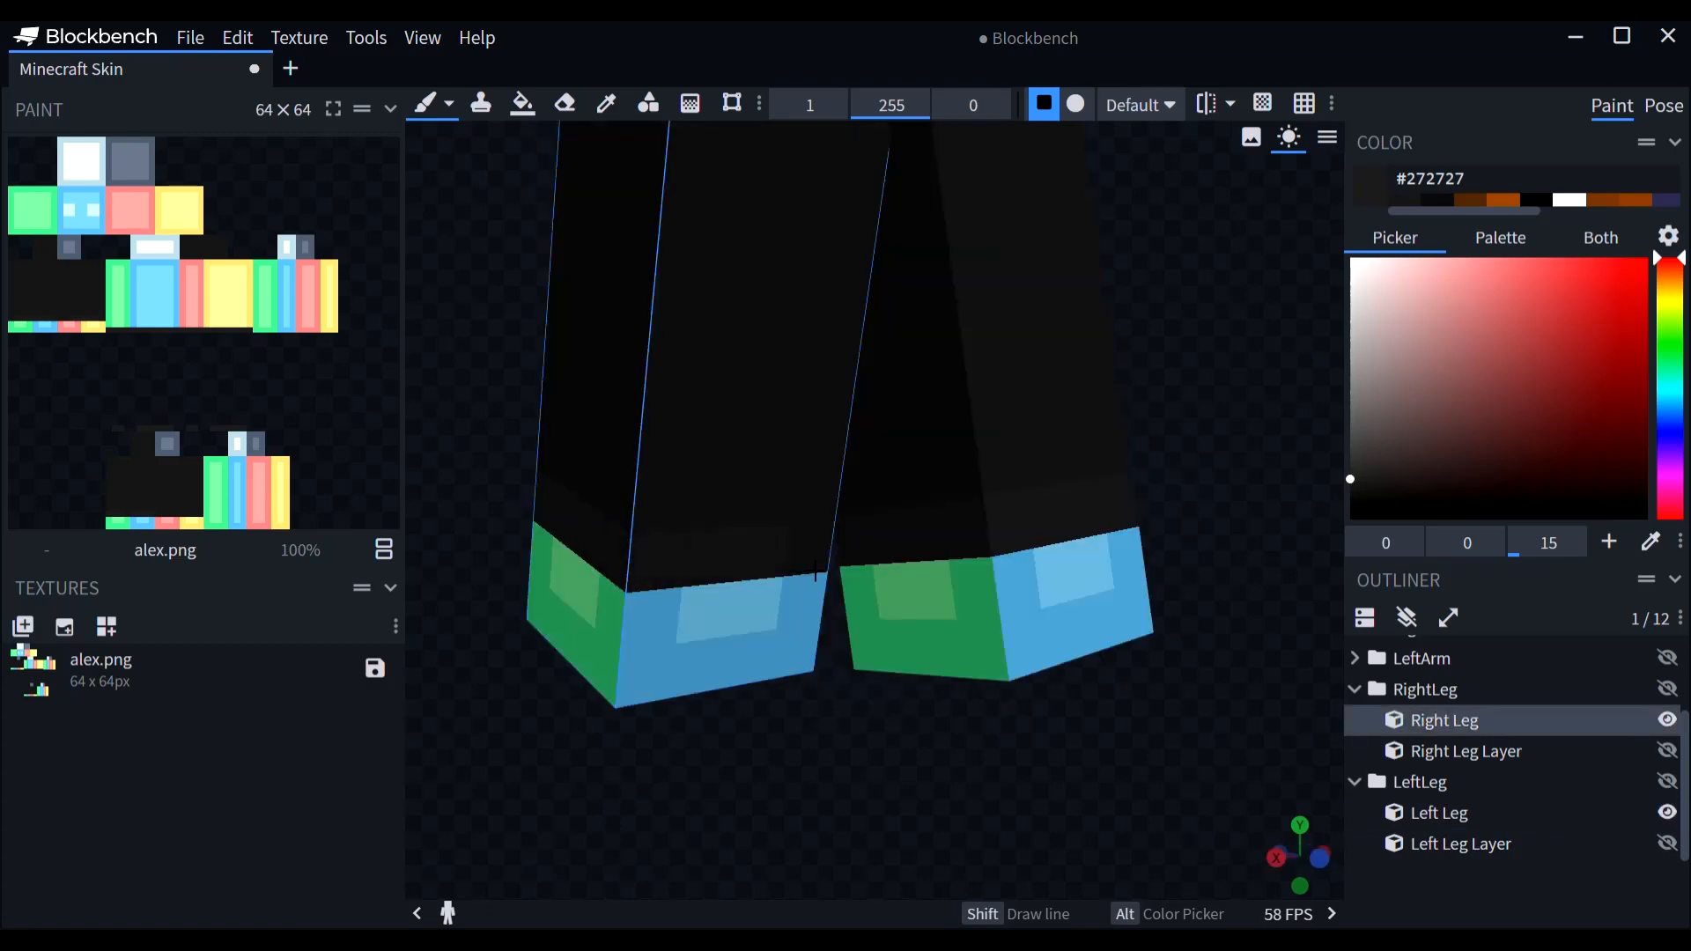
Step: Show the Right Leg Layer and Left Leg Layer and paint #272727 cuff pixels overhanging the front of both feet
{"action": "left_click", "coordinate": [1667, 750]}
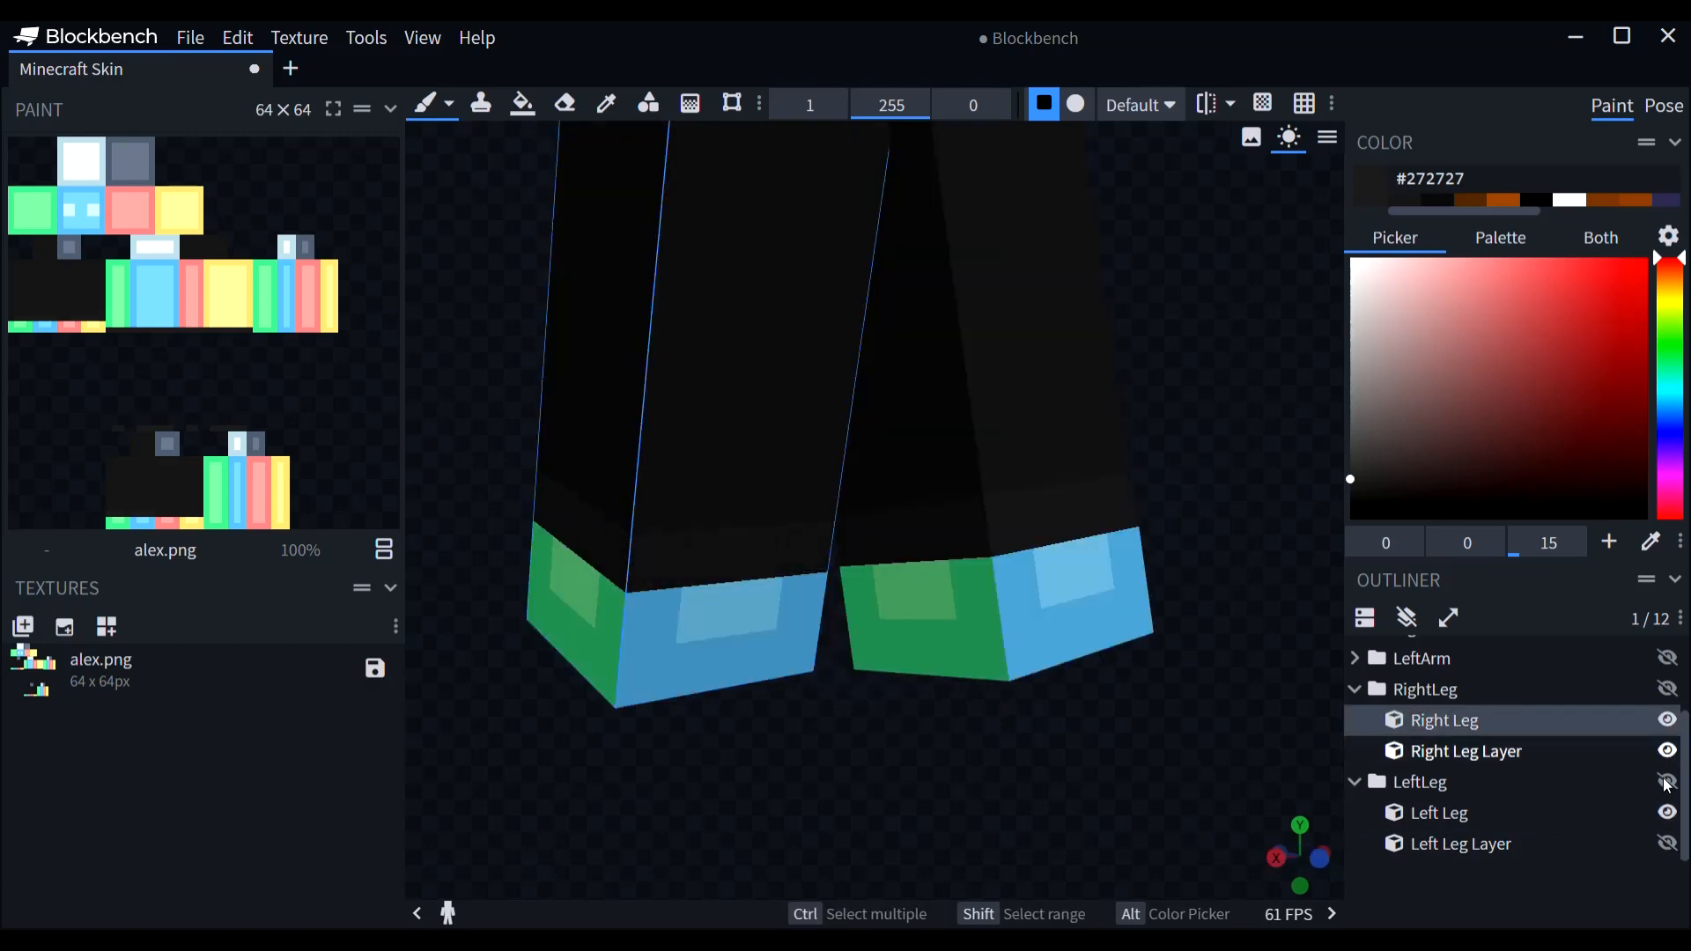
{"action": "left_click", "coordinate": [1669, 846]}
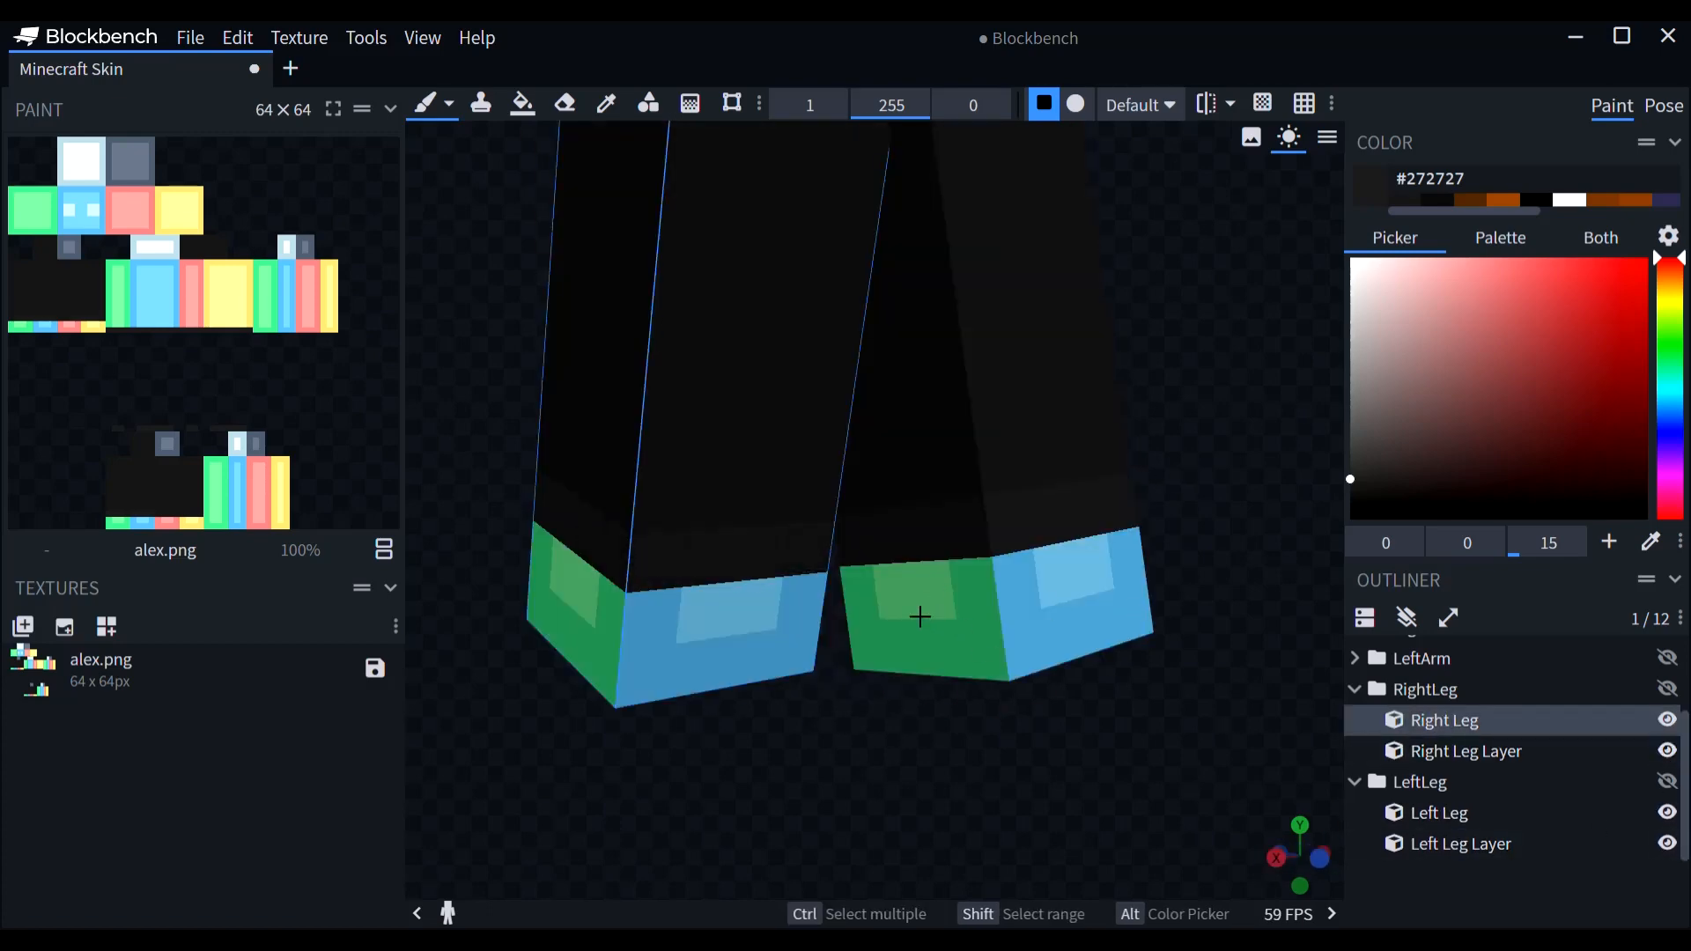
{"action": "left_click", "coordinate": [777, 582]}
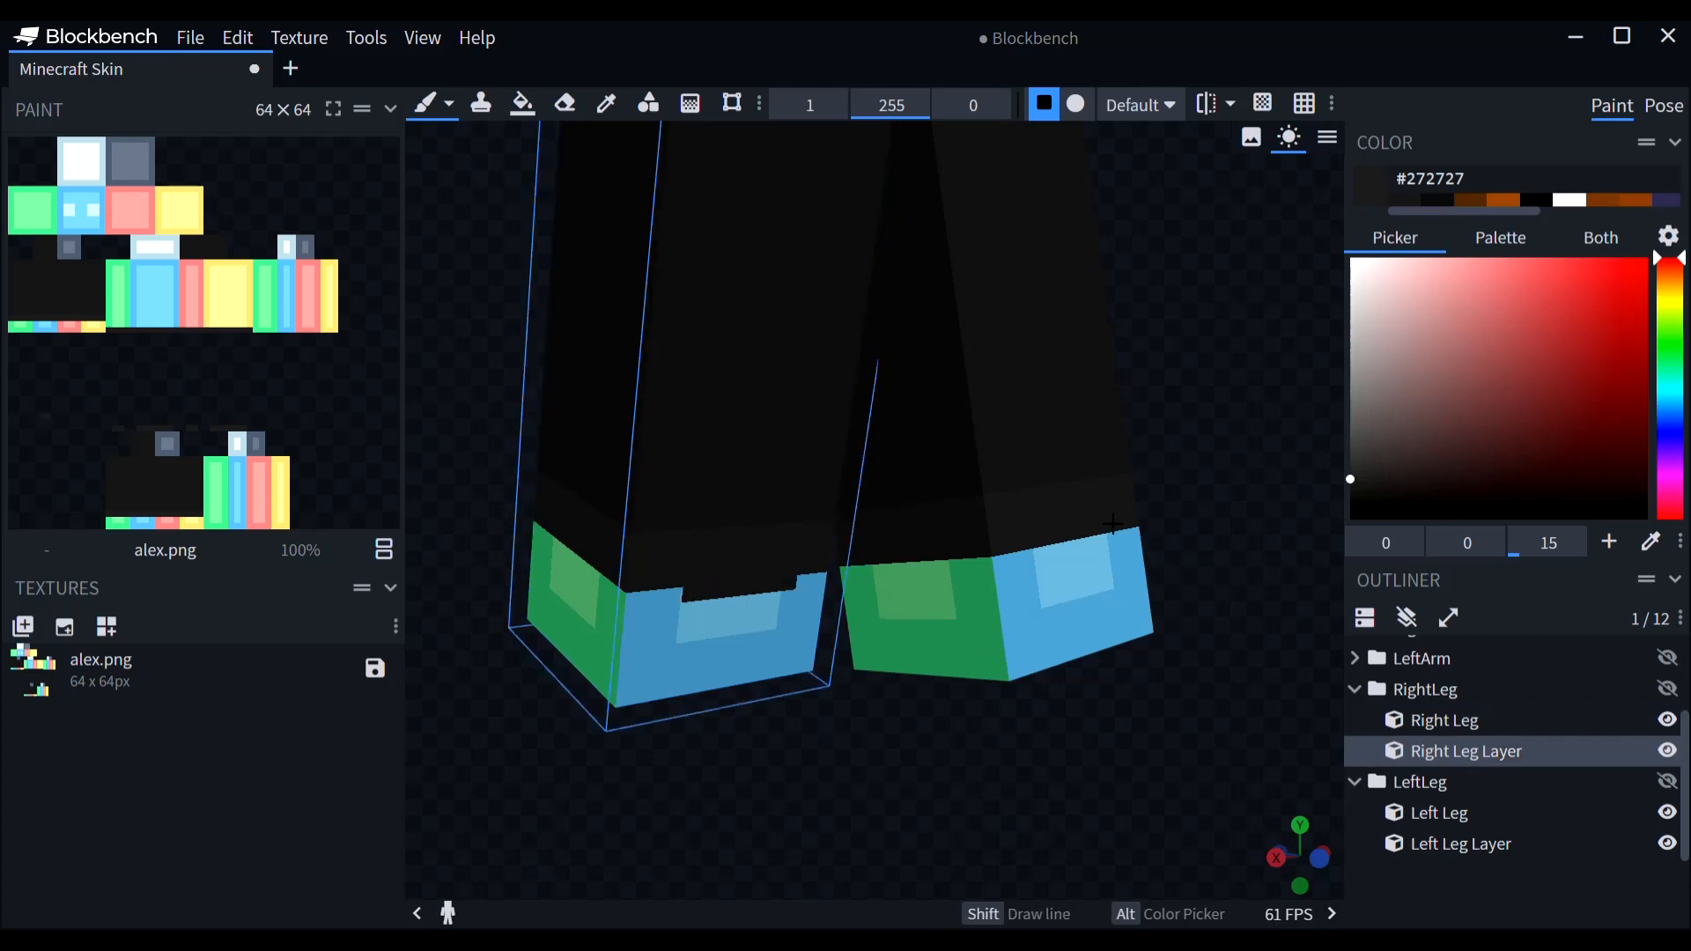
{"action": "left_click", "coordinate": [1005, 557]}
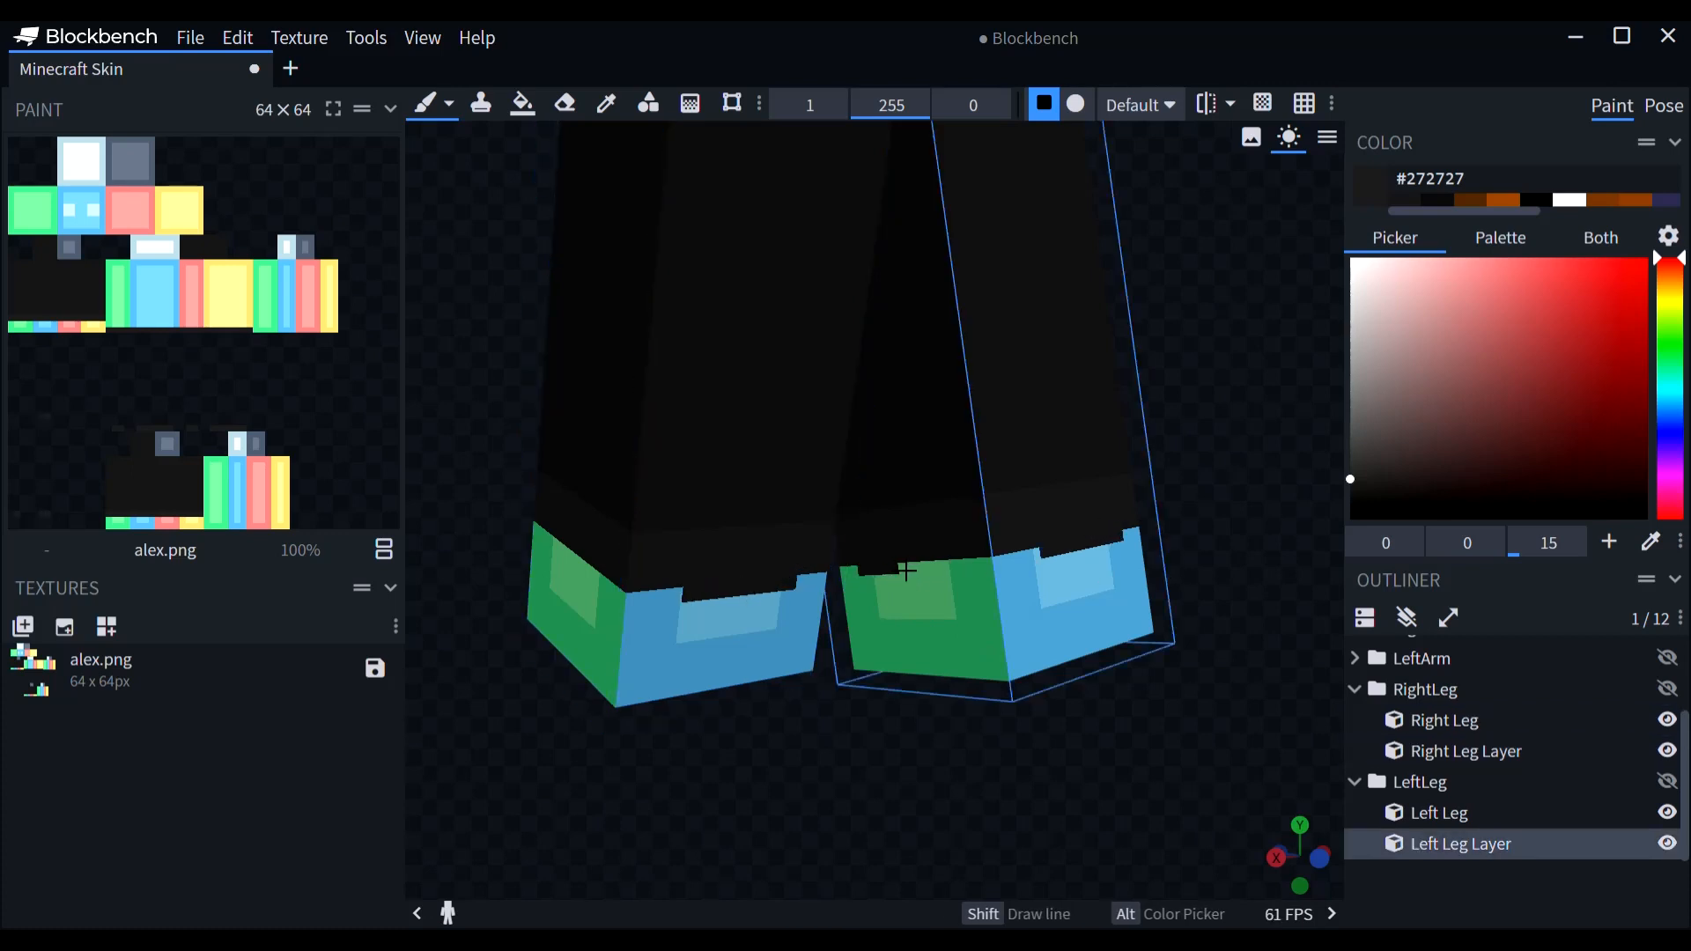
Step: Continue the overhanging #272727 cuff pixels around the sides and back of both leg layers
{"action": "left_click_drag", "start_coordinate": [895, 588], "coordinate": [731, 705]}
{"action": "left_click", "coordinate": [881, 647]}
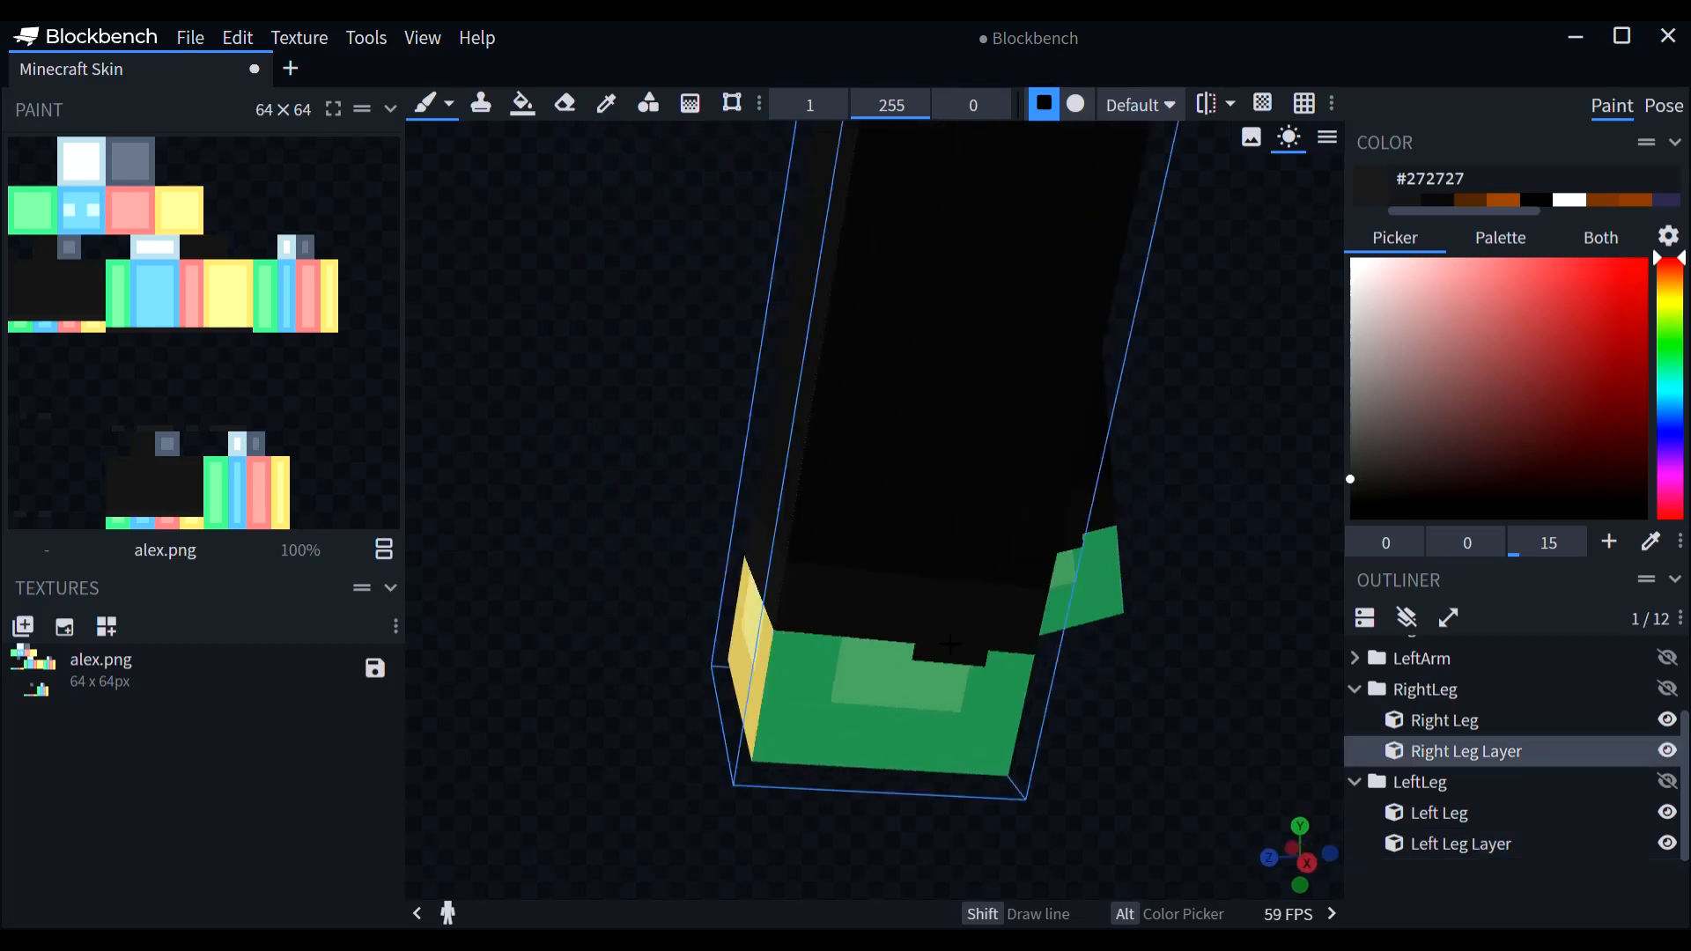
{"action": "left_click_drag", "start_coordinate": [880, 647], "coordinate": [1007, 623]}
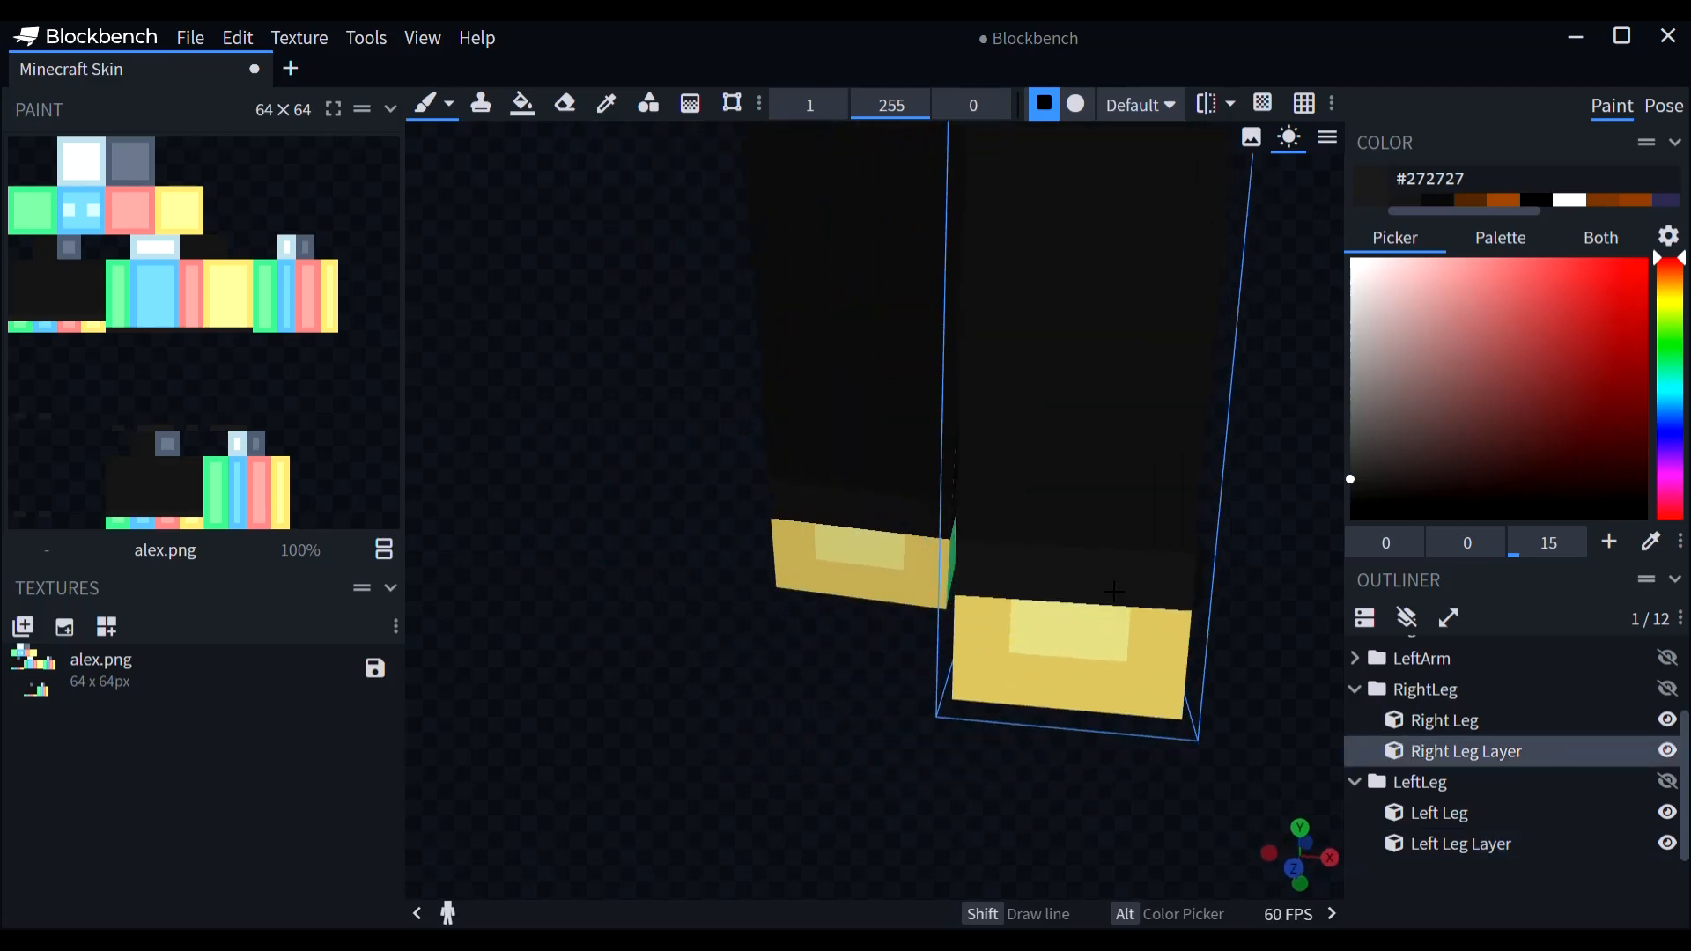
{"action": "left_click_drag", "start_coordinate": [792, 665], "coordinate": [969, 520]}
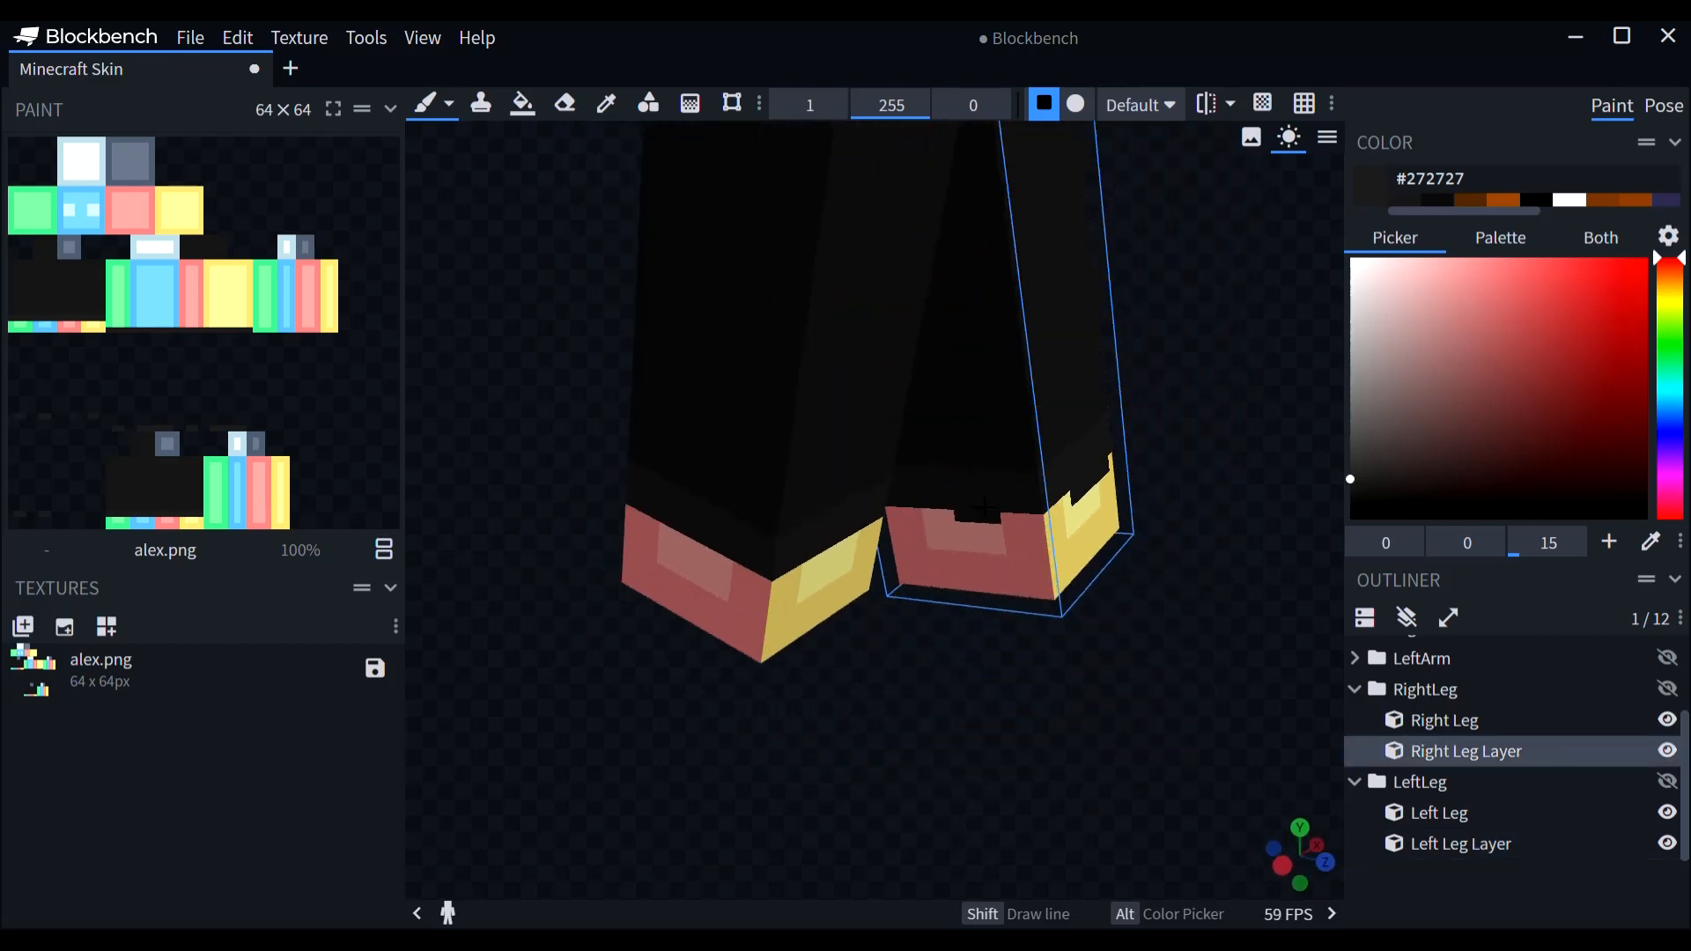
{"action": "left_click", "coordinate": [853, 553]}
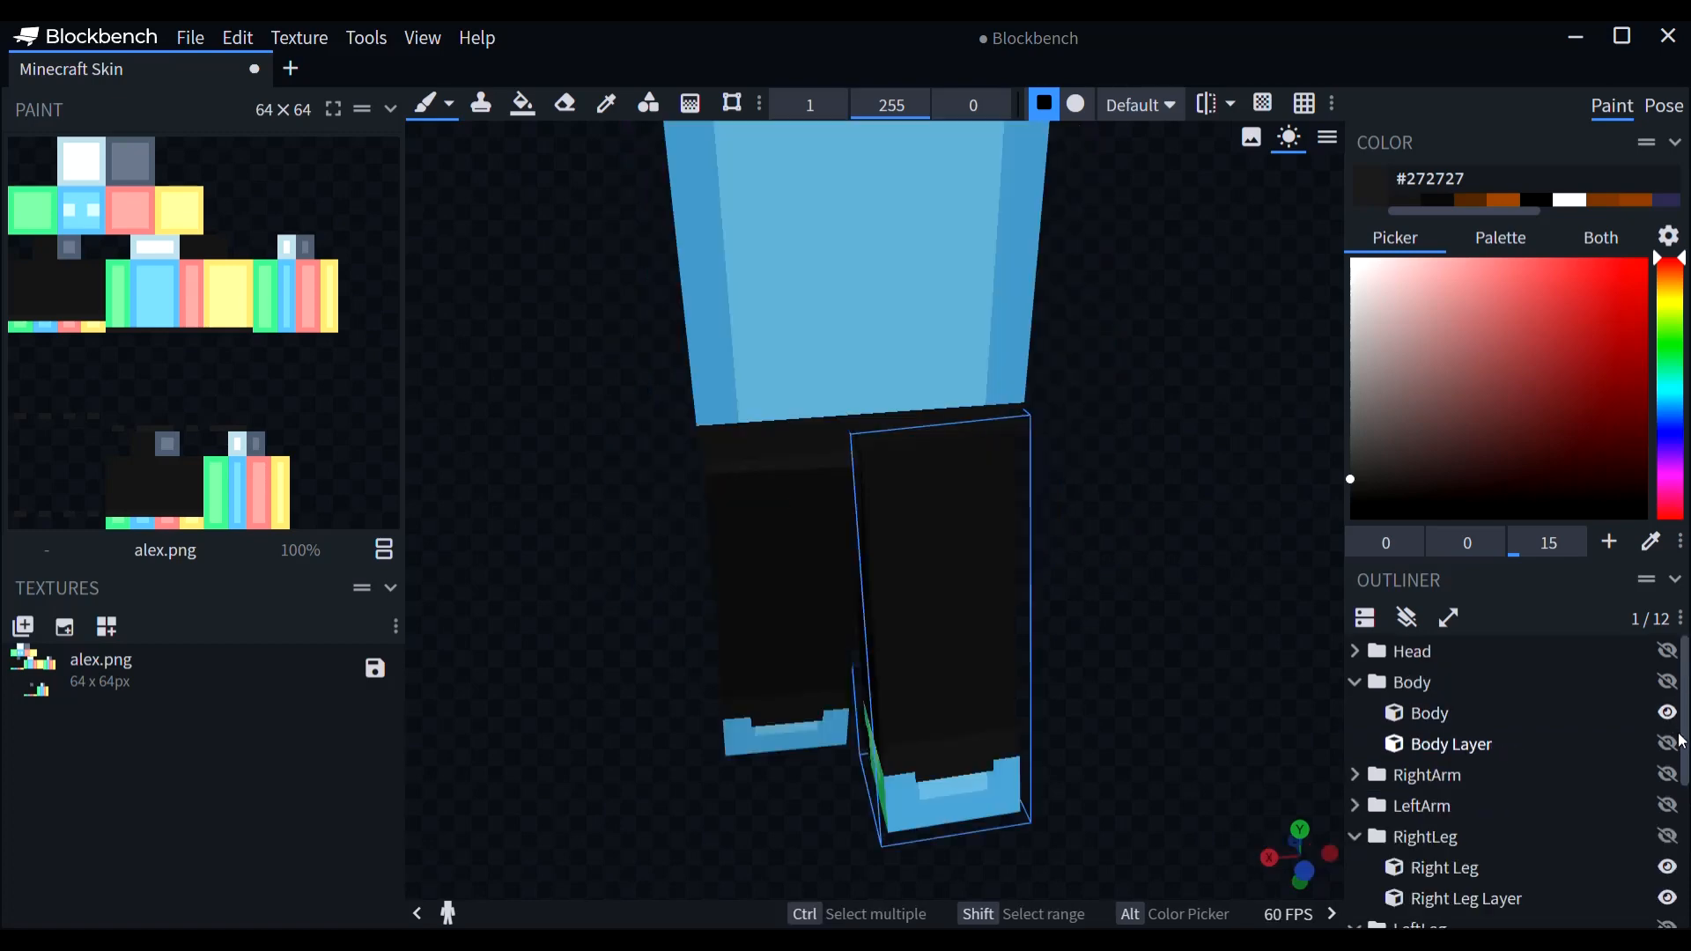
Step: Show the Body Layer and paint a small #272727 knee patch on the front of each leg
{"action": "left_click", "coordinate": [1667, 744]}
{"action": "mouse_move", "coordinate": [1189, 722]}
{"action": "left_mouse_down"}
{"action": "mouse_move", "coordinate": [1196, 618]}
{"action": "mouse_move", "coordinate": [1275, 588]}
{"action": "left_mouse_up"}
{"action": "scroll", "coordinate": [1189, 649], "scroll_direction": "up", "scroll_amount": 2}
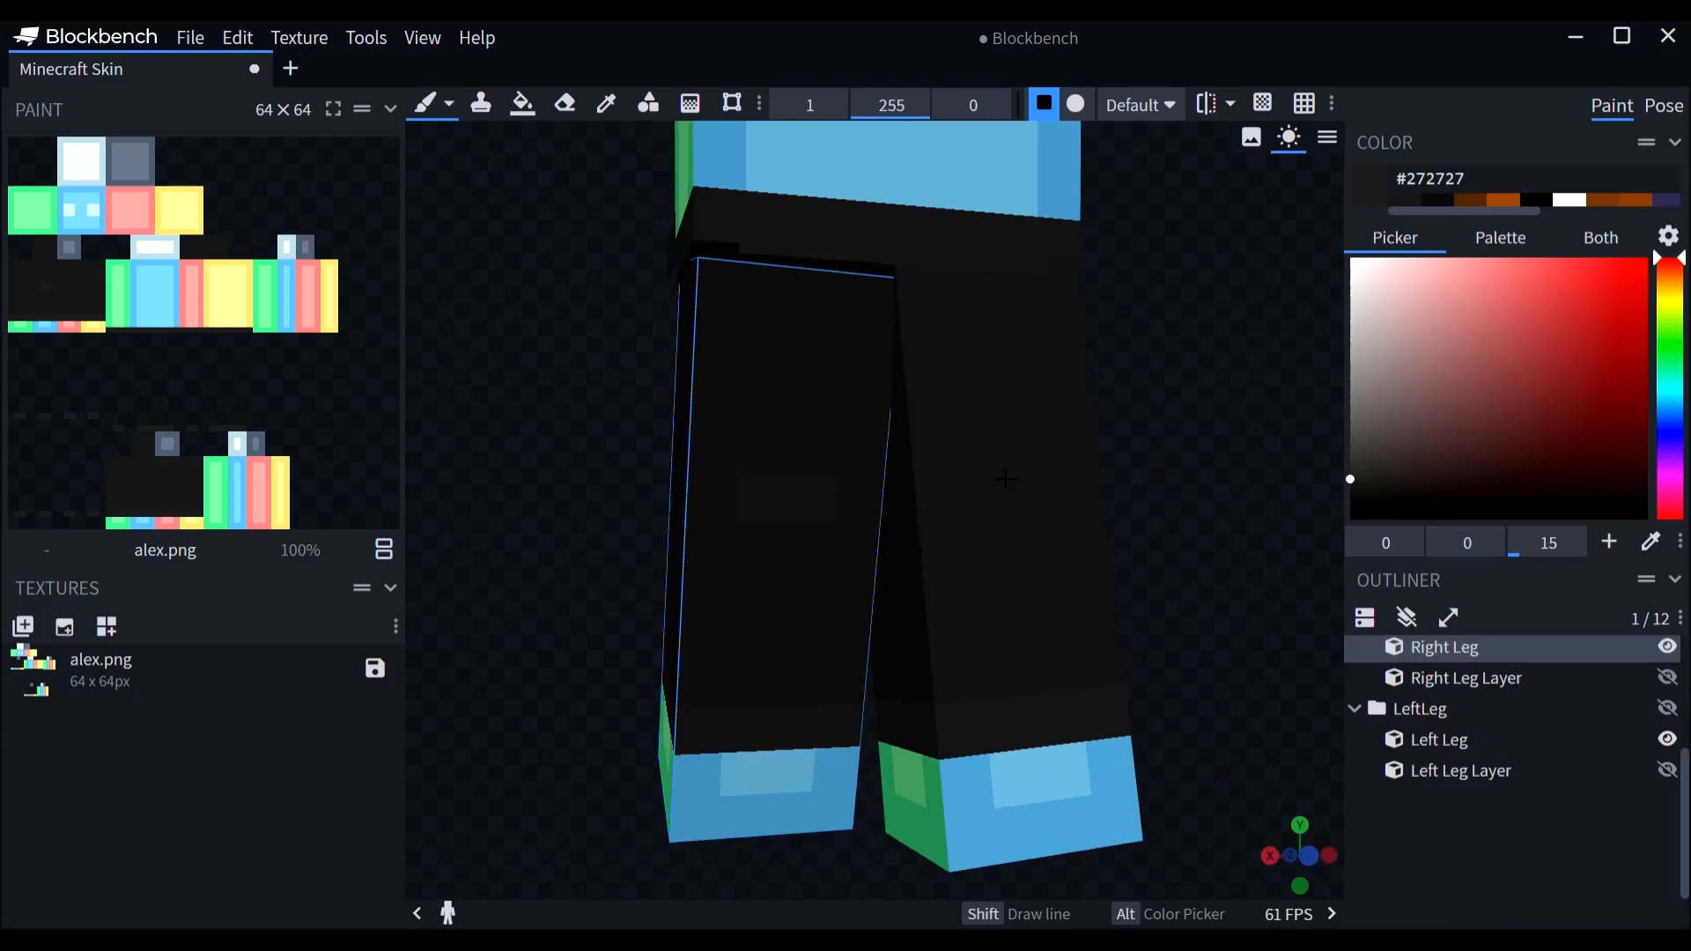
{"action": "left_click_drag", "start_coordinate": [985, 473], "coordinate": [1037, 477]}
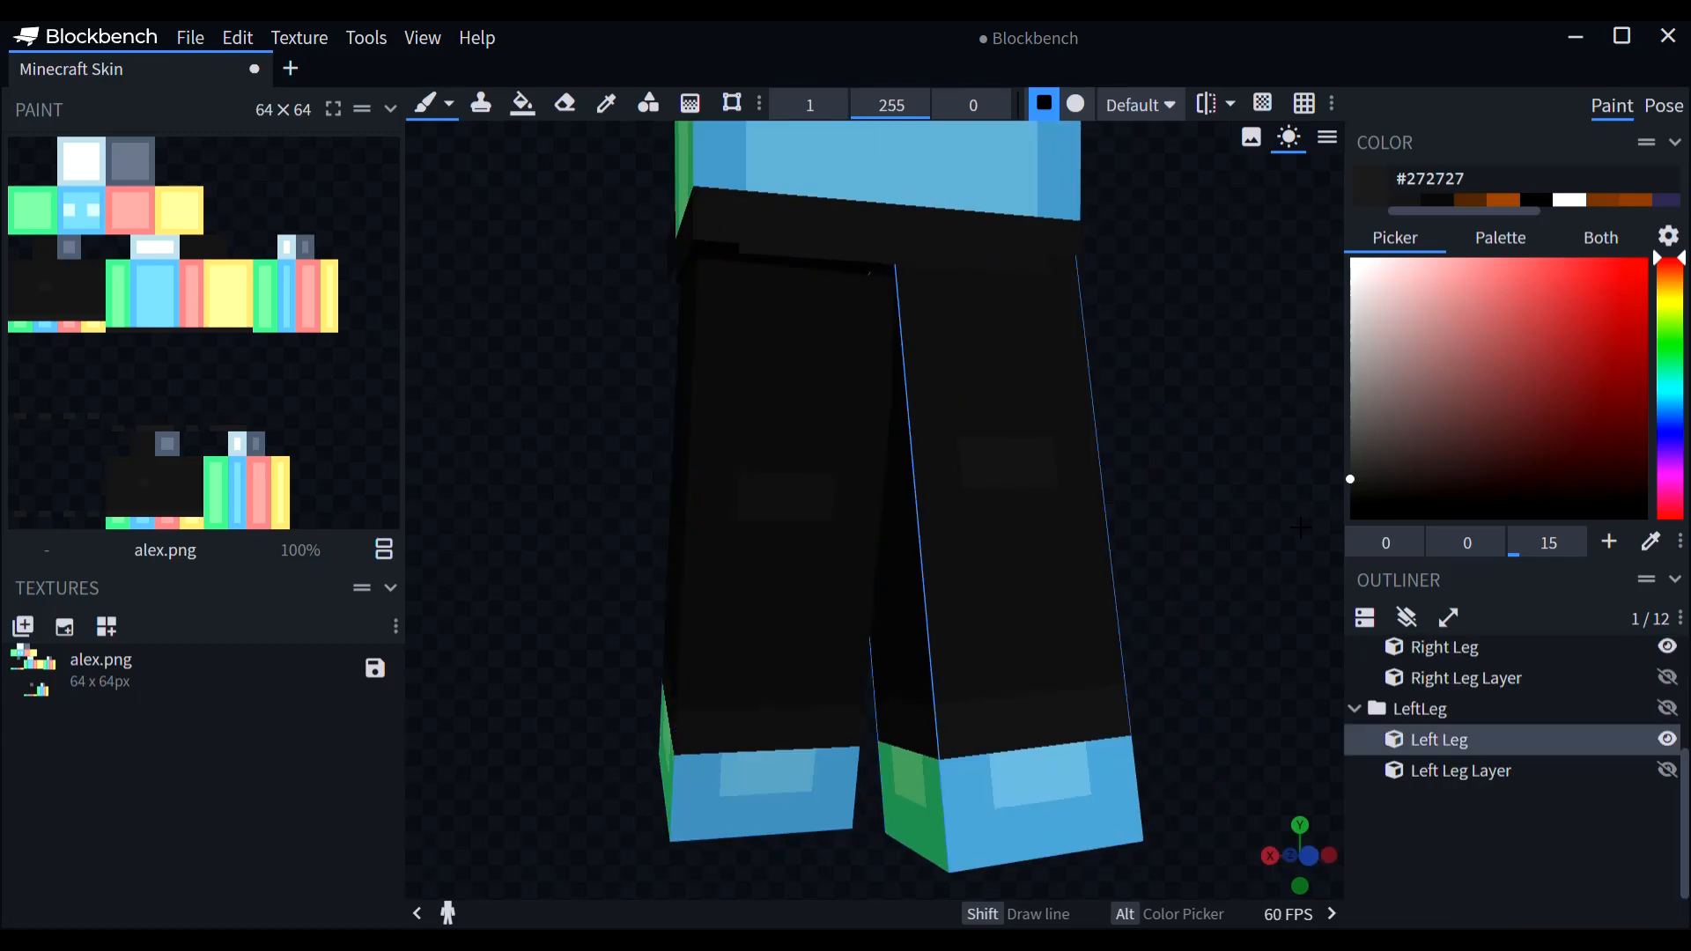
Step: Set the paint colour to #171717 and paint a small dark patch behind the knee of each leg
{"action": "left_click_drag", "start_coordinate": [1300, 526], "coordinate": [1039, 511]}
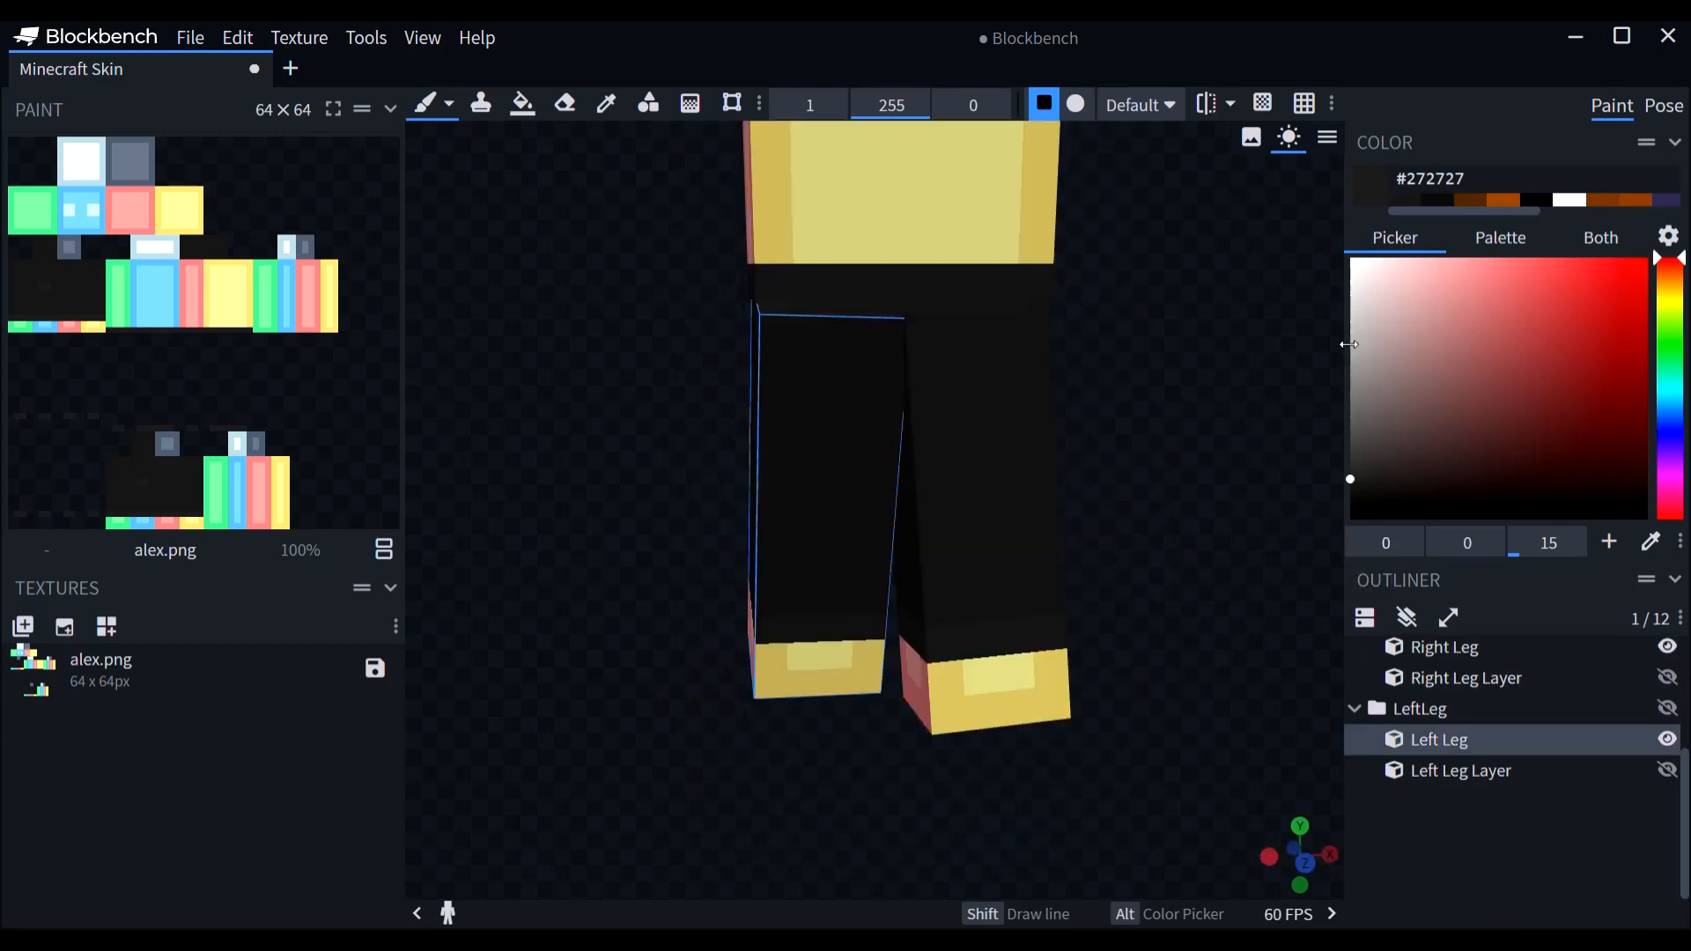
{"action": "left_click", "coordinate": [1433, 202]}
{"action": "mouse_move", "coordinate": [1003, 469]}
{"action": "left_mouse_down"}
{"action": "mouse_move", "coordinate": [1002, 454]}
{"action": "mouse_move", "coordinate": [983, 480]}
{"action": "left_mouse_up"}
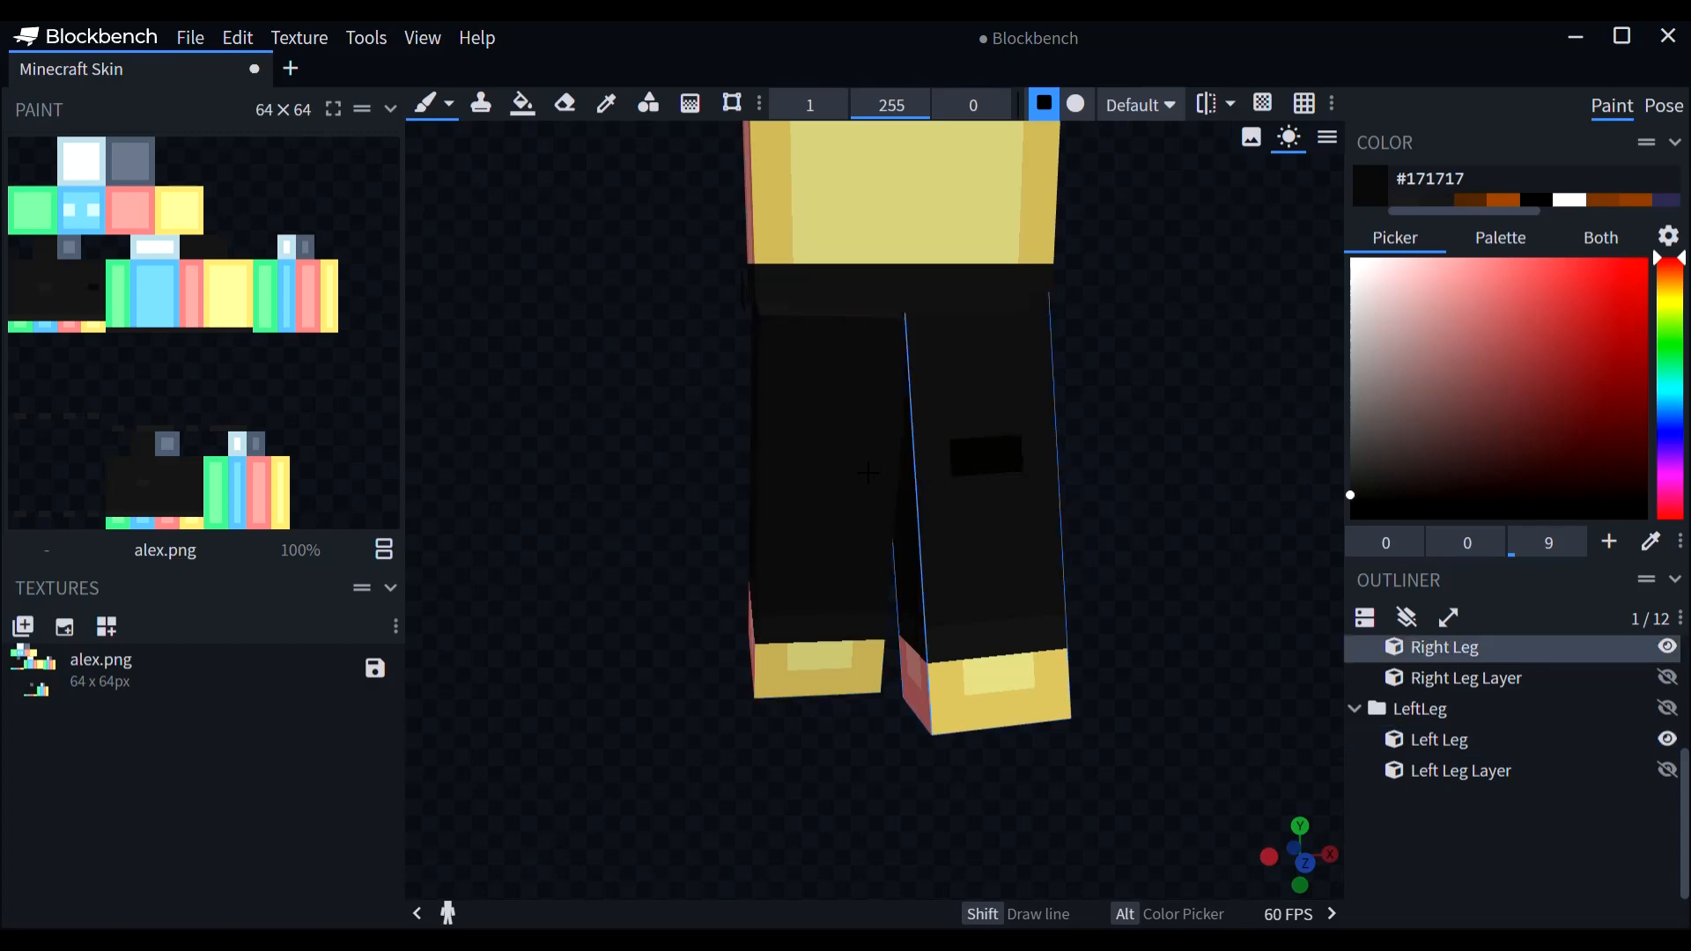
{"action": "left_click", "coordinate": [868, 472]}
Step: Paint #171717 shading down the inner side of the left leg, starting just below the waist
{"action": "left_click_drag", "start_coordinate": [812, 440], "coordinate": [1008, 271]}
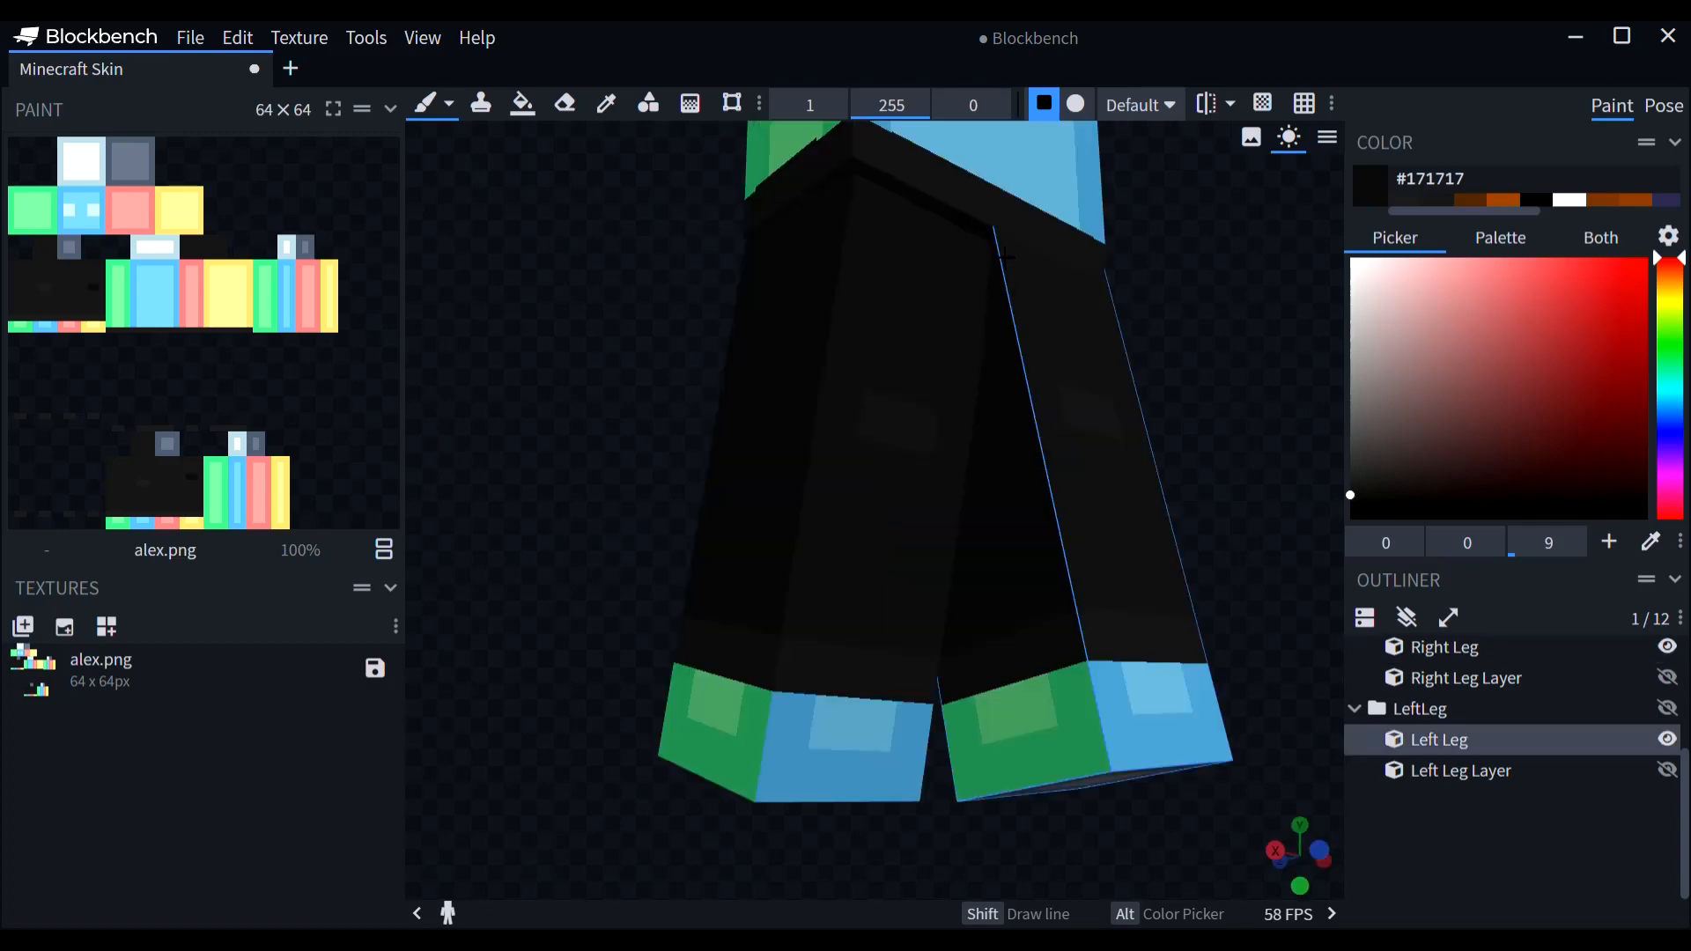
{"action": "left_click", "coordinate": [1016, 284]}
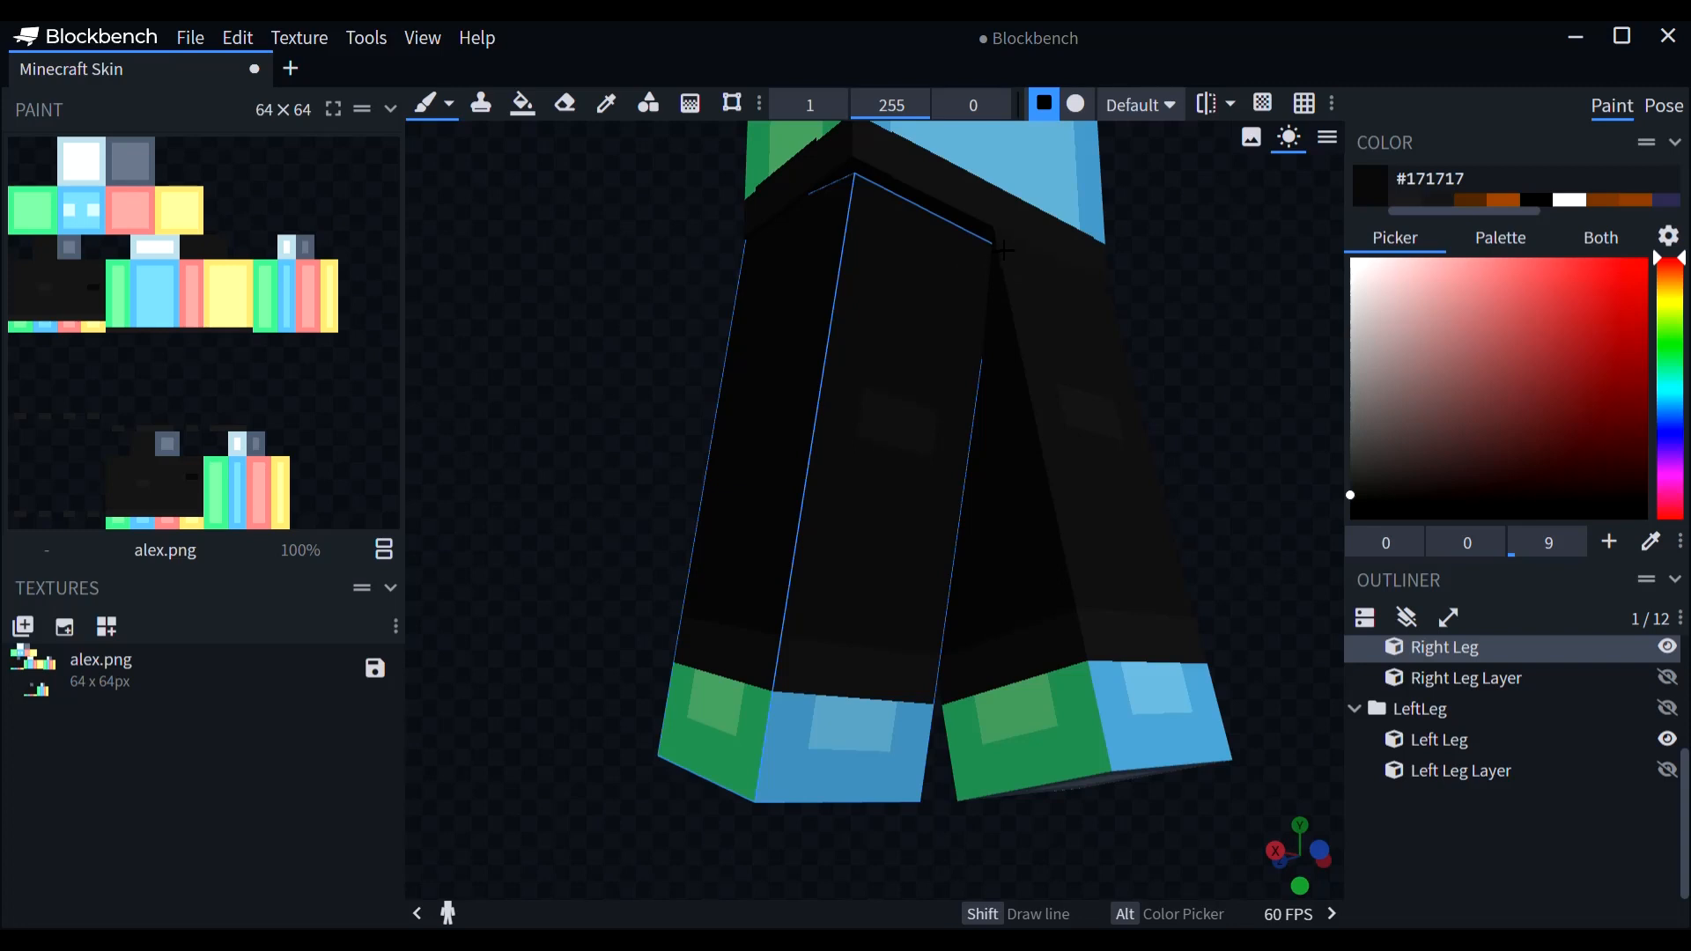
{"action": "left_click_drag", "start_coordinate": [1004, 252], "coordinate": [1064, 599]}
Step: Switch the paint colour back to #272727 and paint vertical fold stripes on the outer sides of both legs
{"action": "left_click_drag", "start_coordinate": [1314, 220], "coordinate": [1350, 261]}
{"action": "left_click", "coordinate": [1408, 201]}
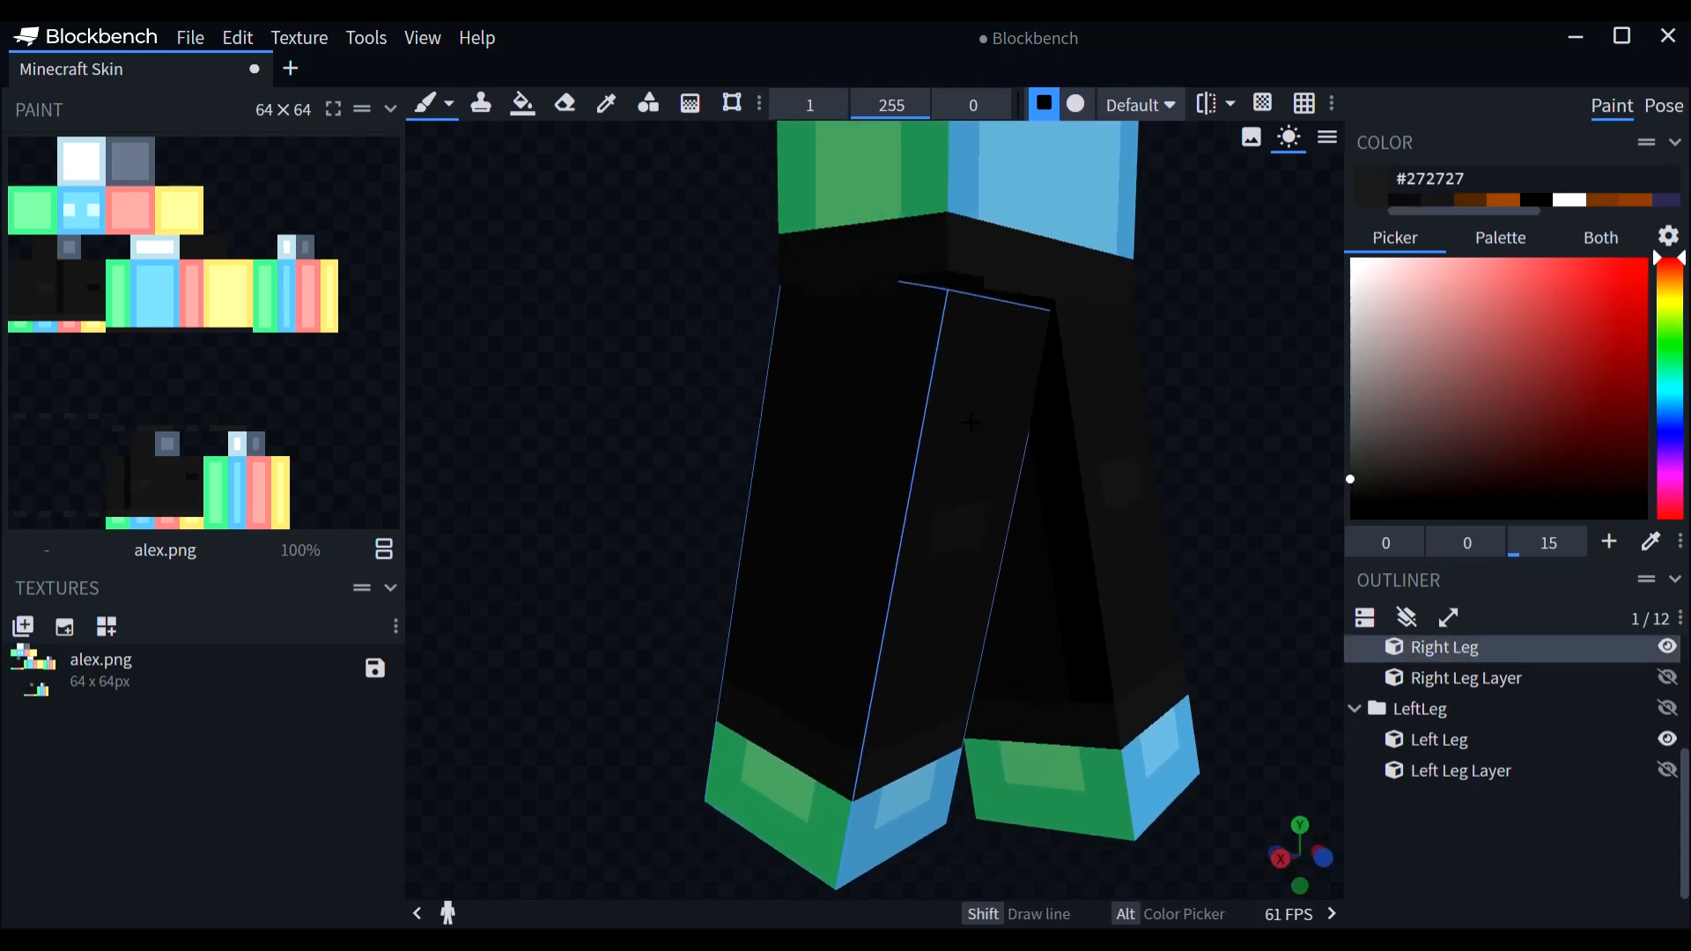
{"action": "left_click_drag", "start_coordinate": [1102, 445], "coordinate": [1302, 400]}
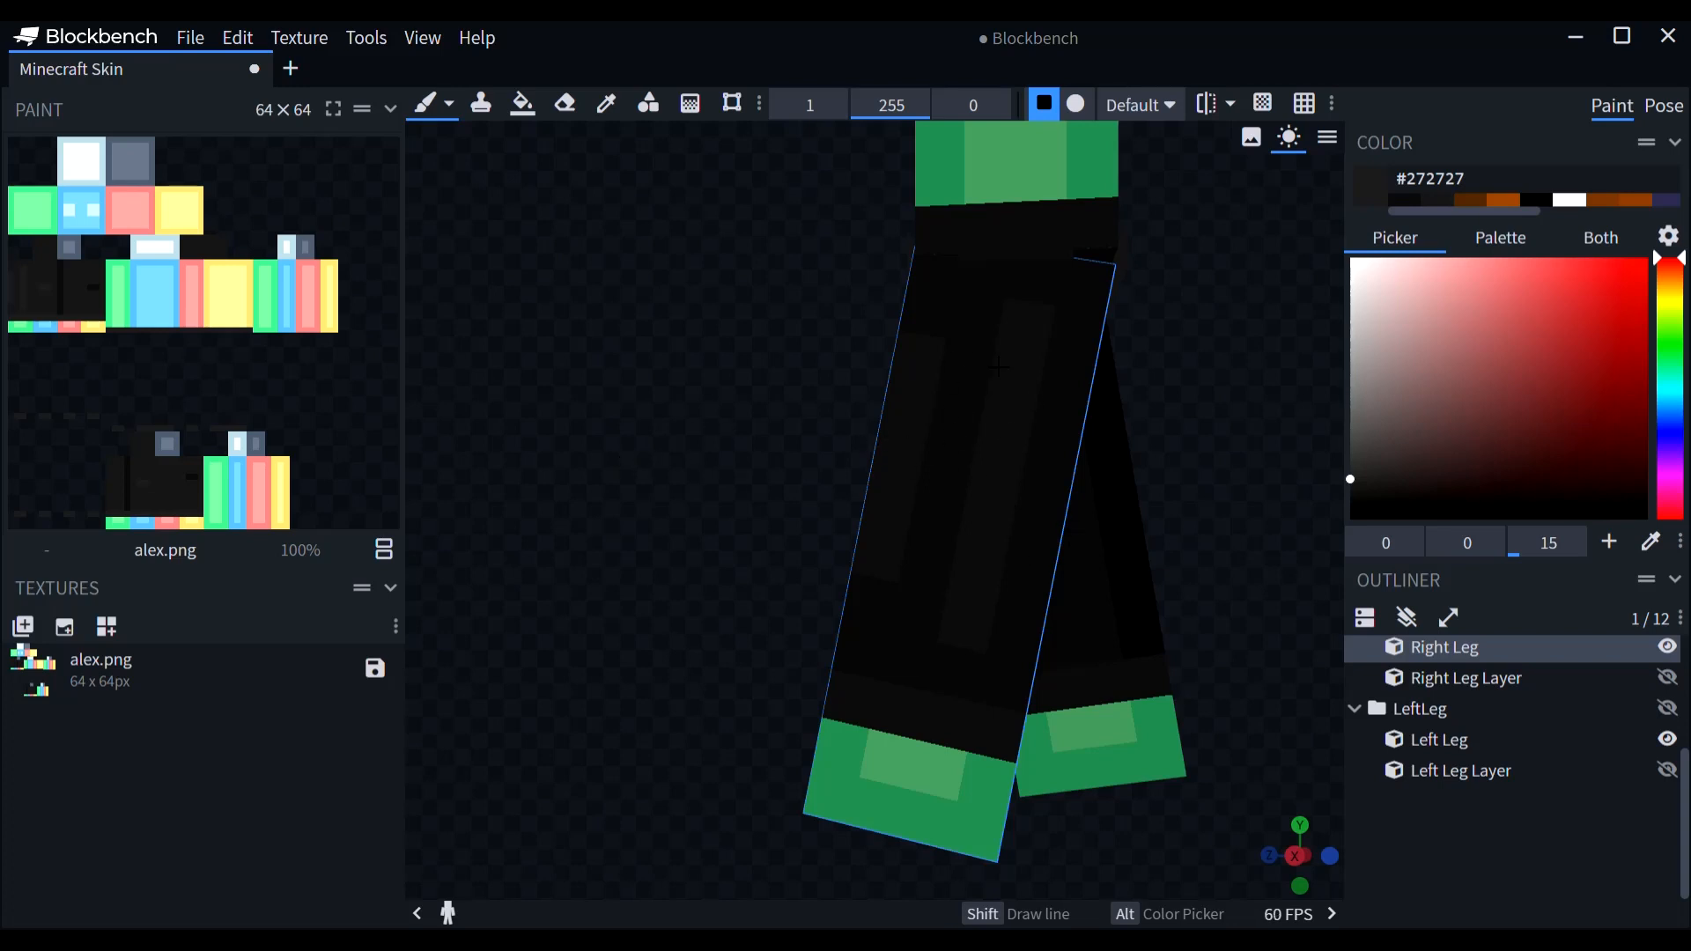
{"action": "left_click_drag", "start_coordinate": [696, 483], "coordinate": [741, 487]}
{"action": "left_click_drag", "start_coordinate": [742, 487], "coordinate": [783, 491]}
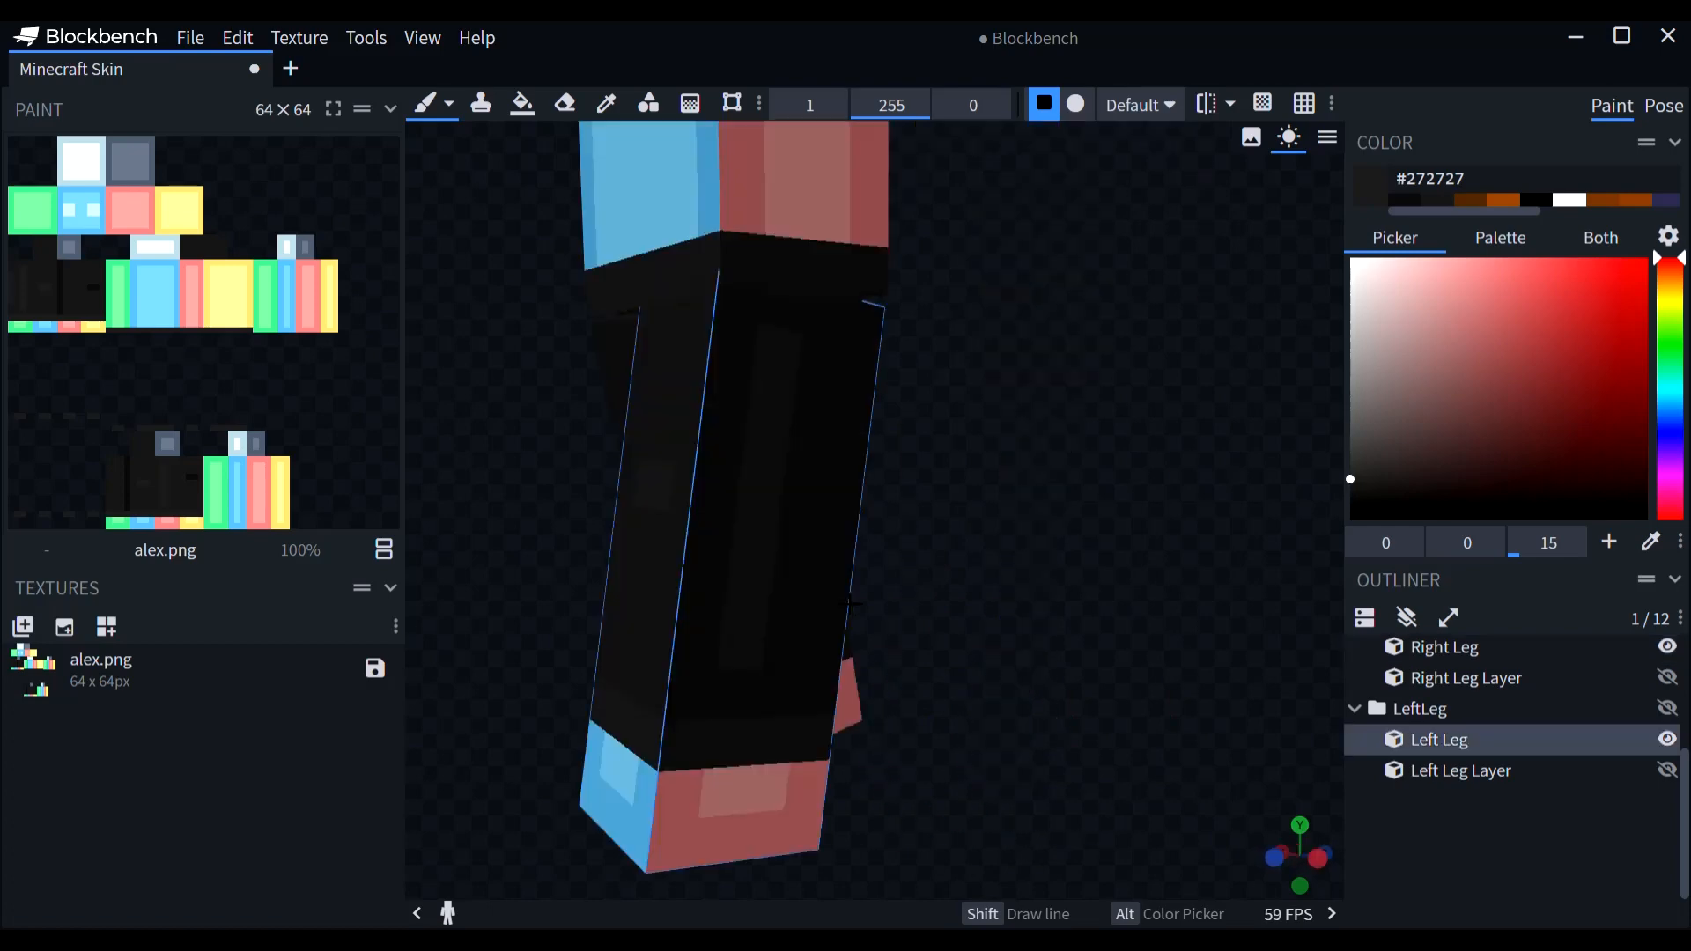
{"action": "left_click_drag", "start_coordinate": [1128, 476], "coordinate": [1149, 554]}
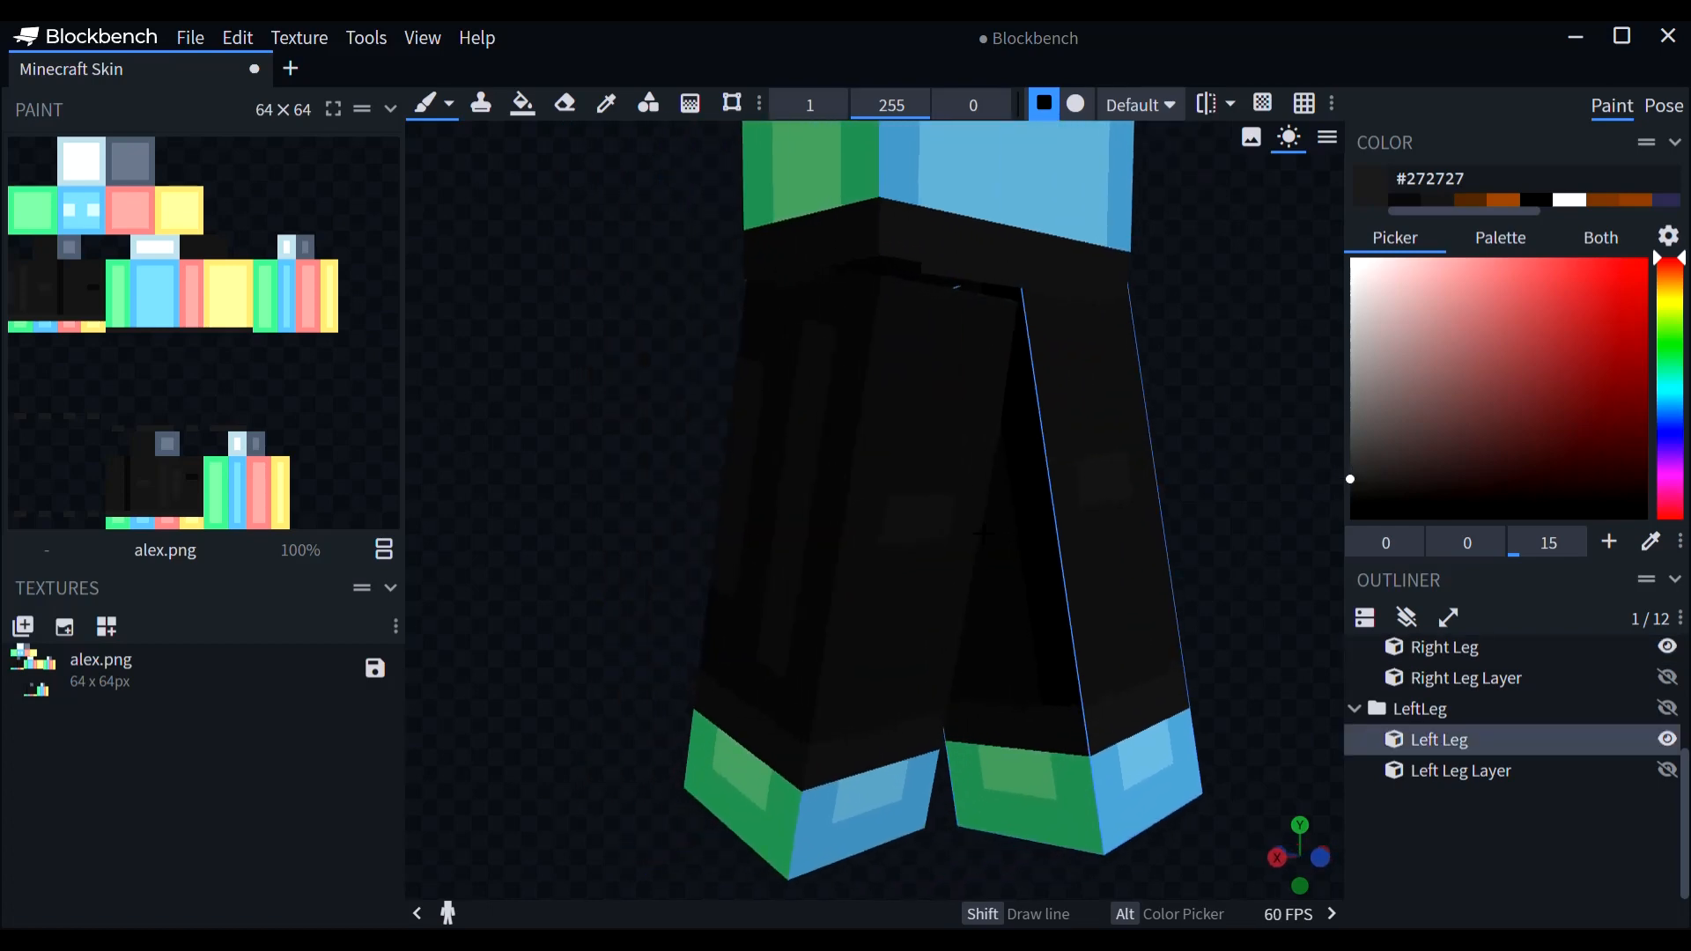
Step: Show the leg layers and paint #272727 detail marks on them, including the knee areas
{"action": "left_click_drag", "start_coordinate": [577, 540], "coordinate": [857, 580]}
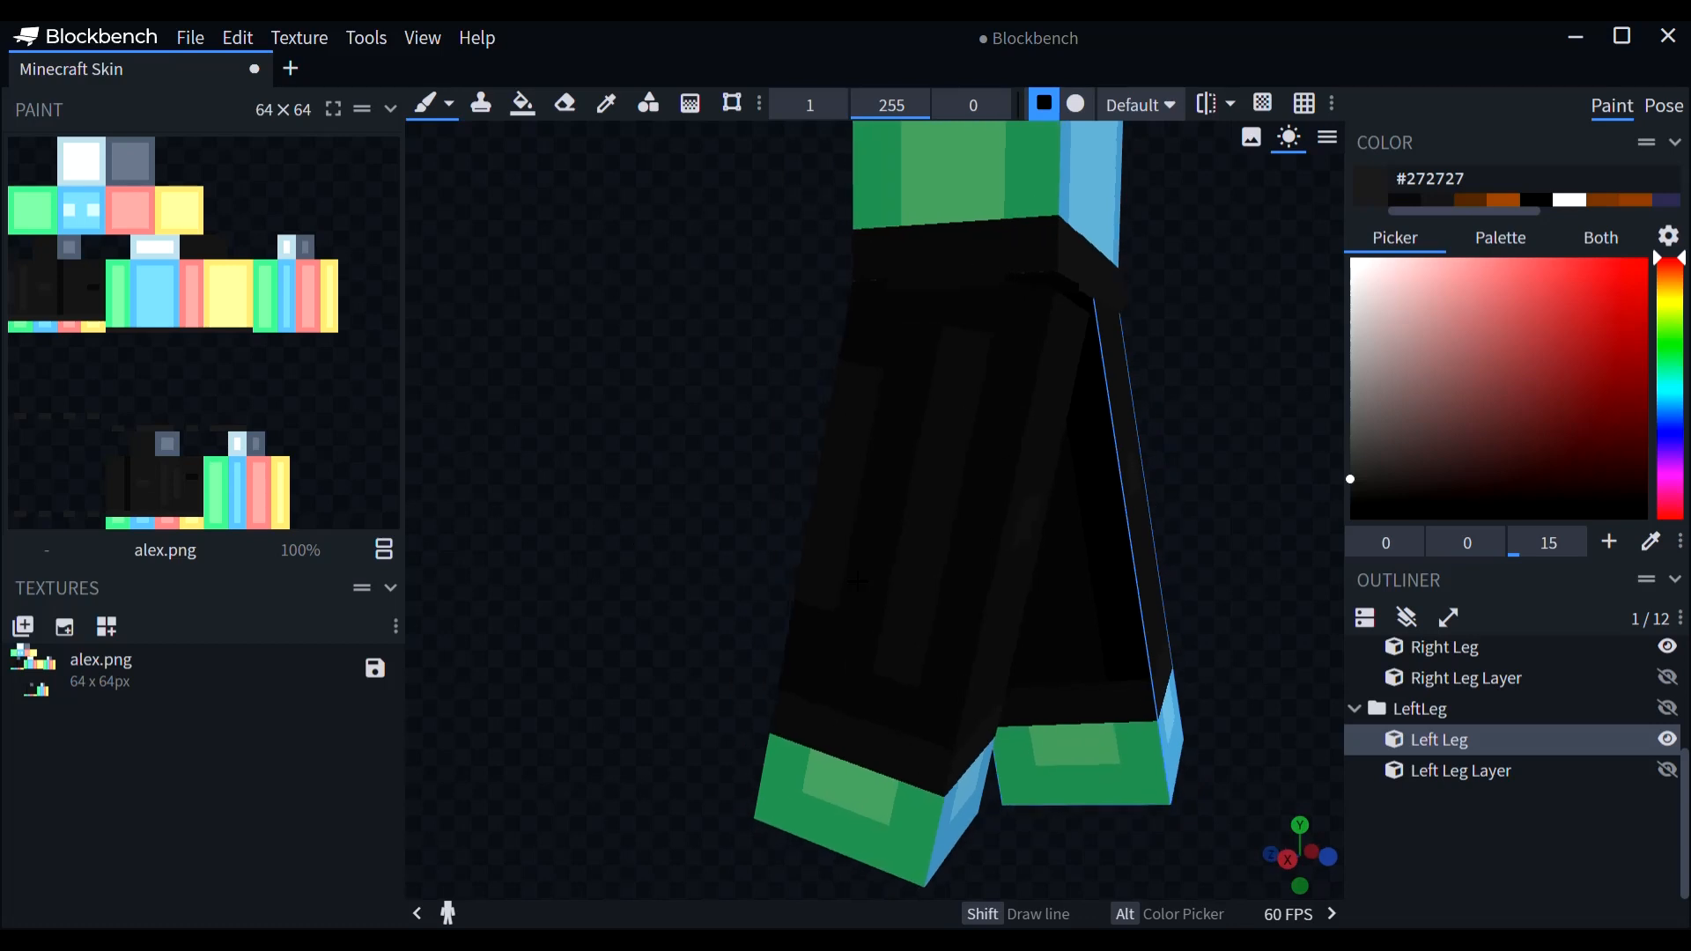
{"action": "left_click", "coordinate": [1667, 771]}
{"action": "left_click", "coordinate": [1667, 708]}
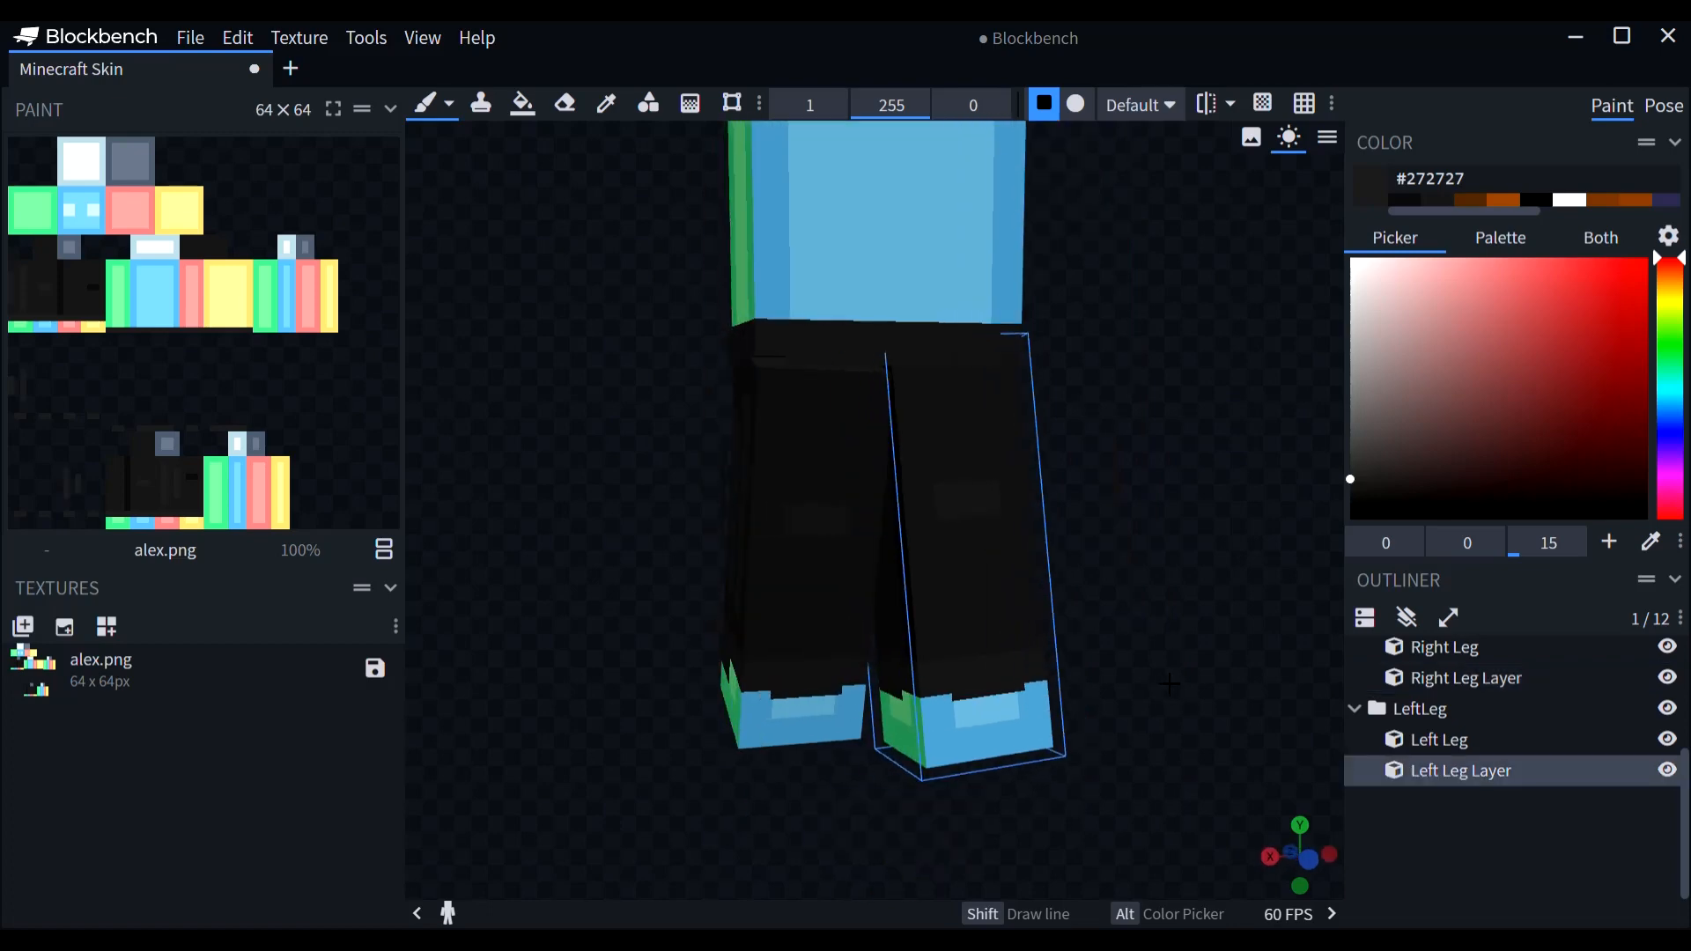
{"action": "scroll", "coordinate": [1128, 568], "scroll_direction": "up", "scroll_amount": 3}
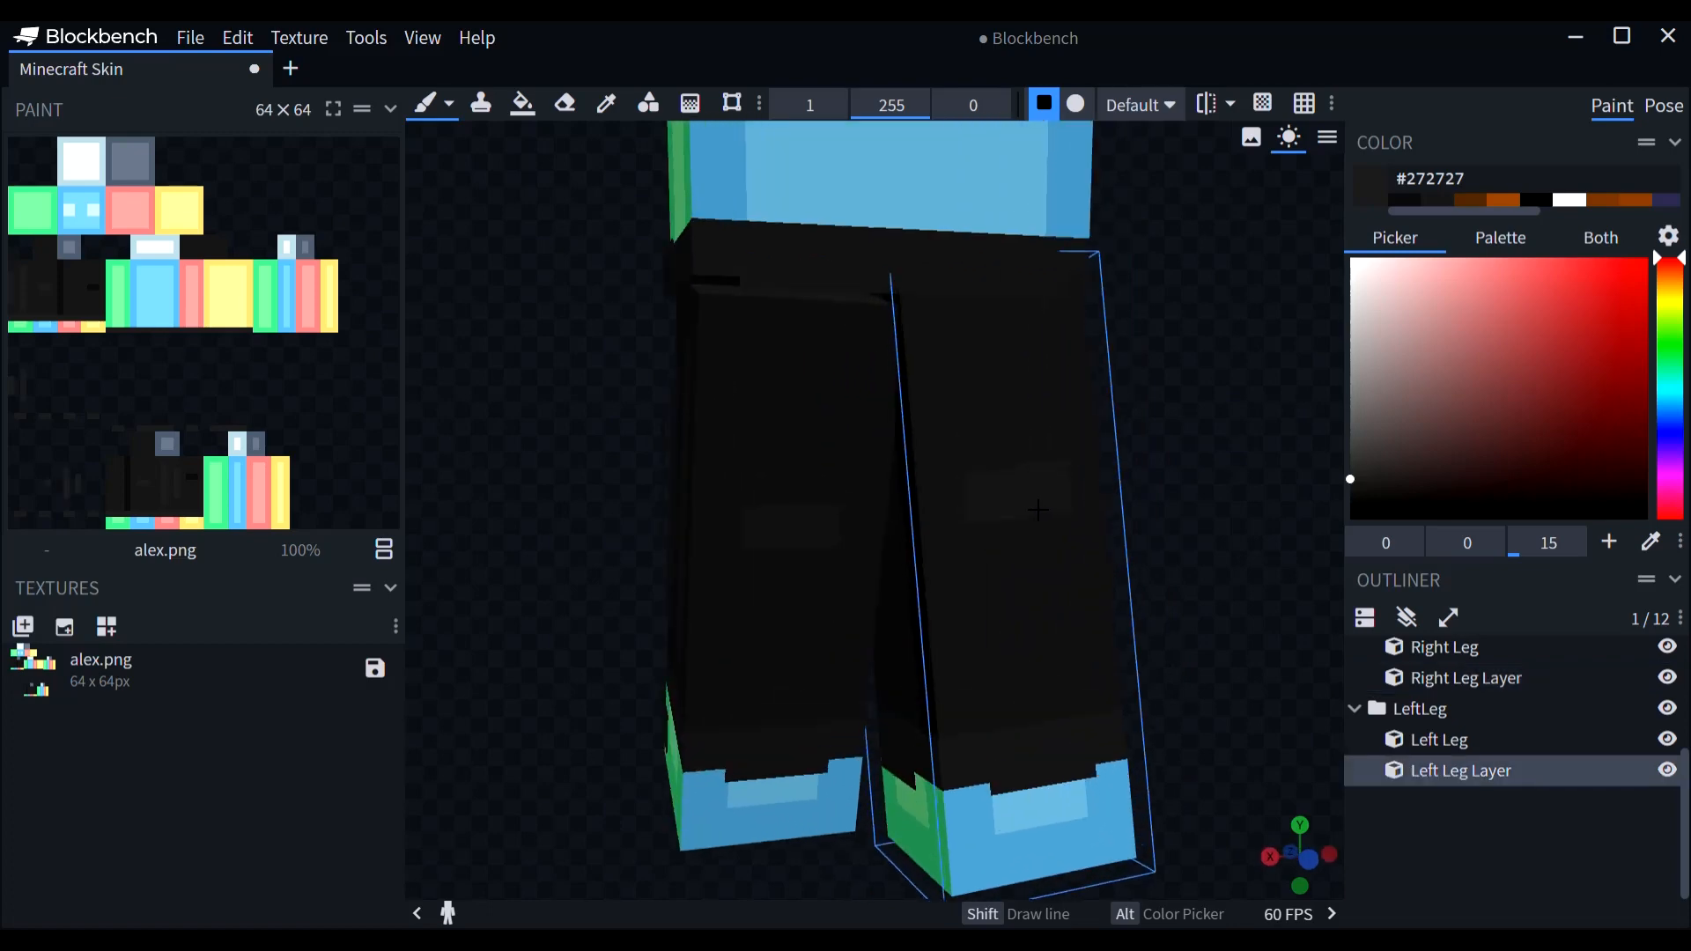
{"action": "left_click", "coordinate": [787, 543]}
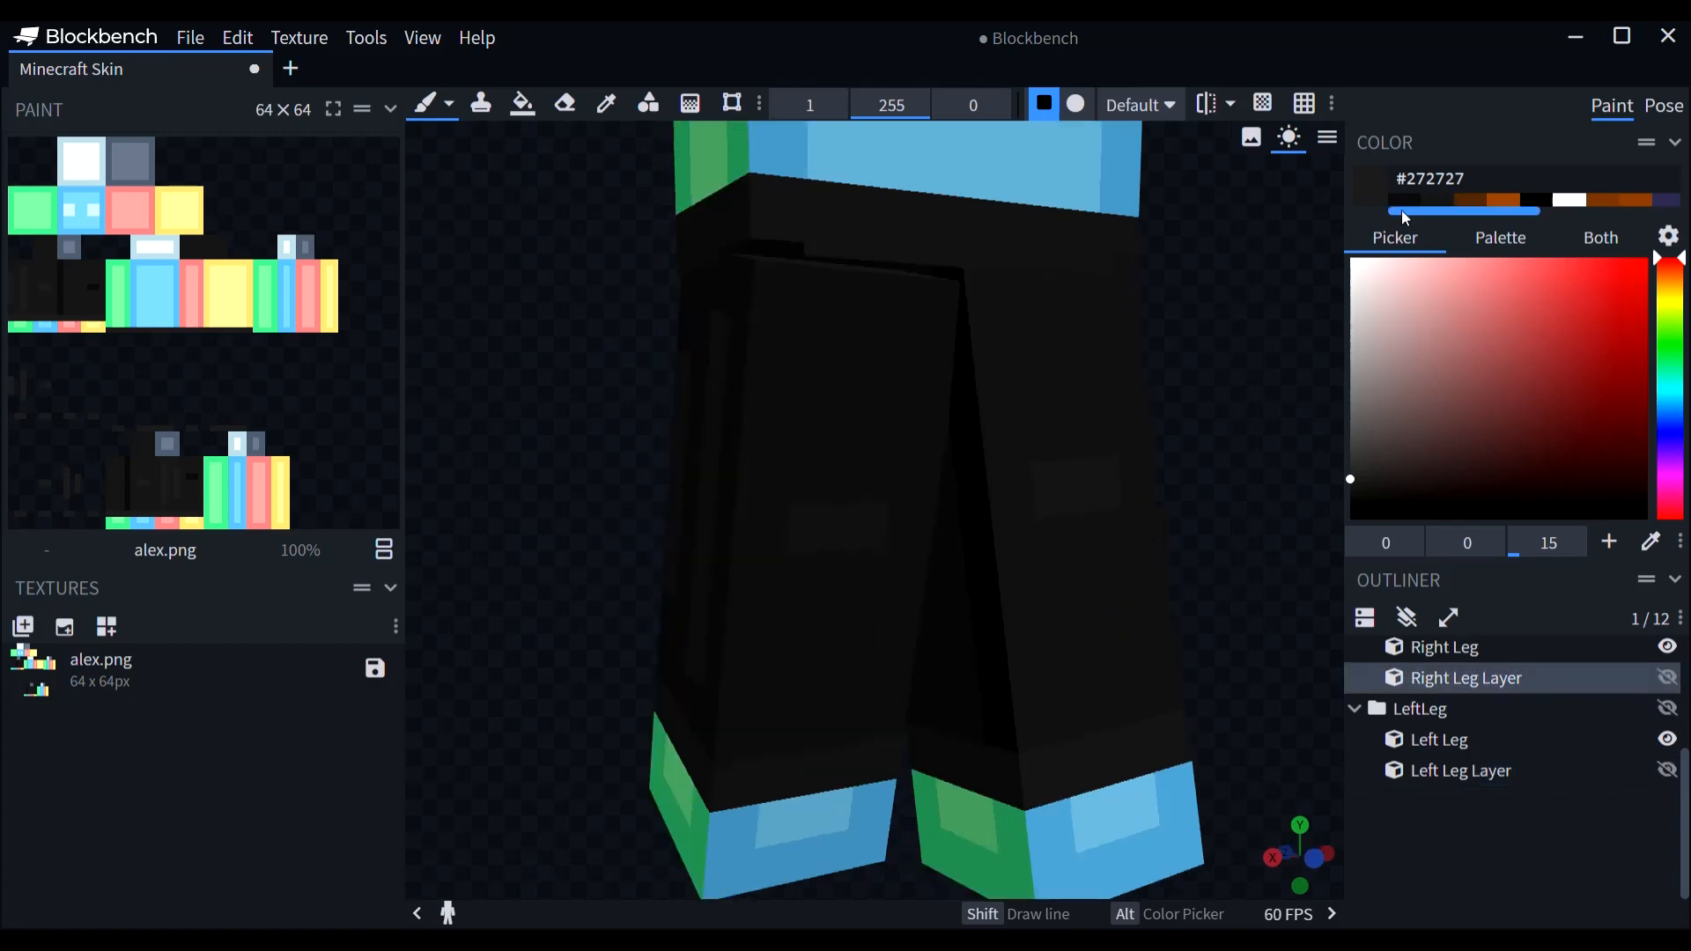
Step: Set the paint colour to #171717 and paint a shadow band across the front of both legs just below the waistband
{"action": "left_click", "coordinate": [1406, 203]}
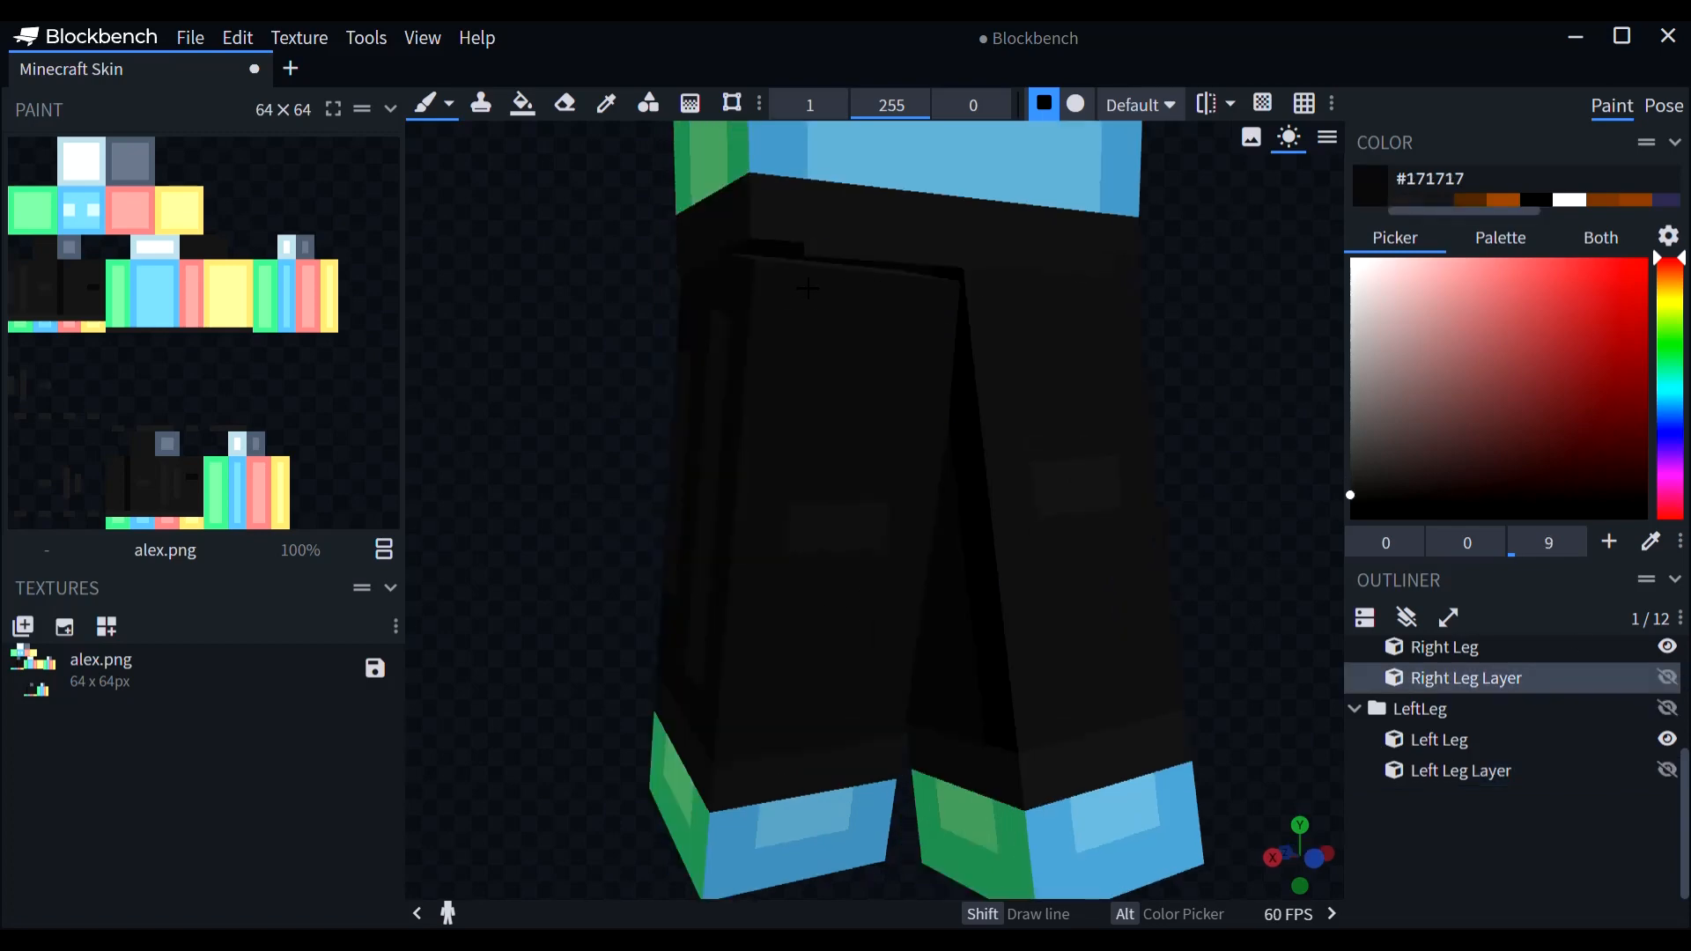
{"action": "mouse_move", "coordinate": [807, 287]}
{"action": "left_mouse_down"}
{"action": "mouse_move", "coordinate": [954, 313]}
{"action": "mouse_move", "coordinate": [1056, 290]}
{"action": "mouse_move", "coordinate": [1130, 301]}
{"action": "left_mouse_up"}
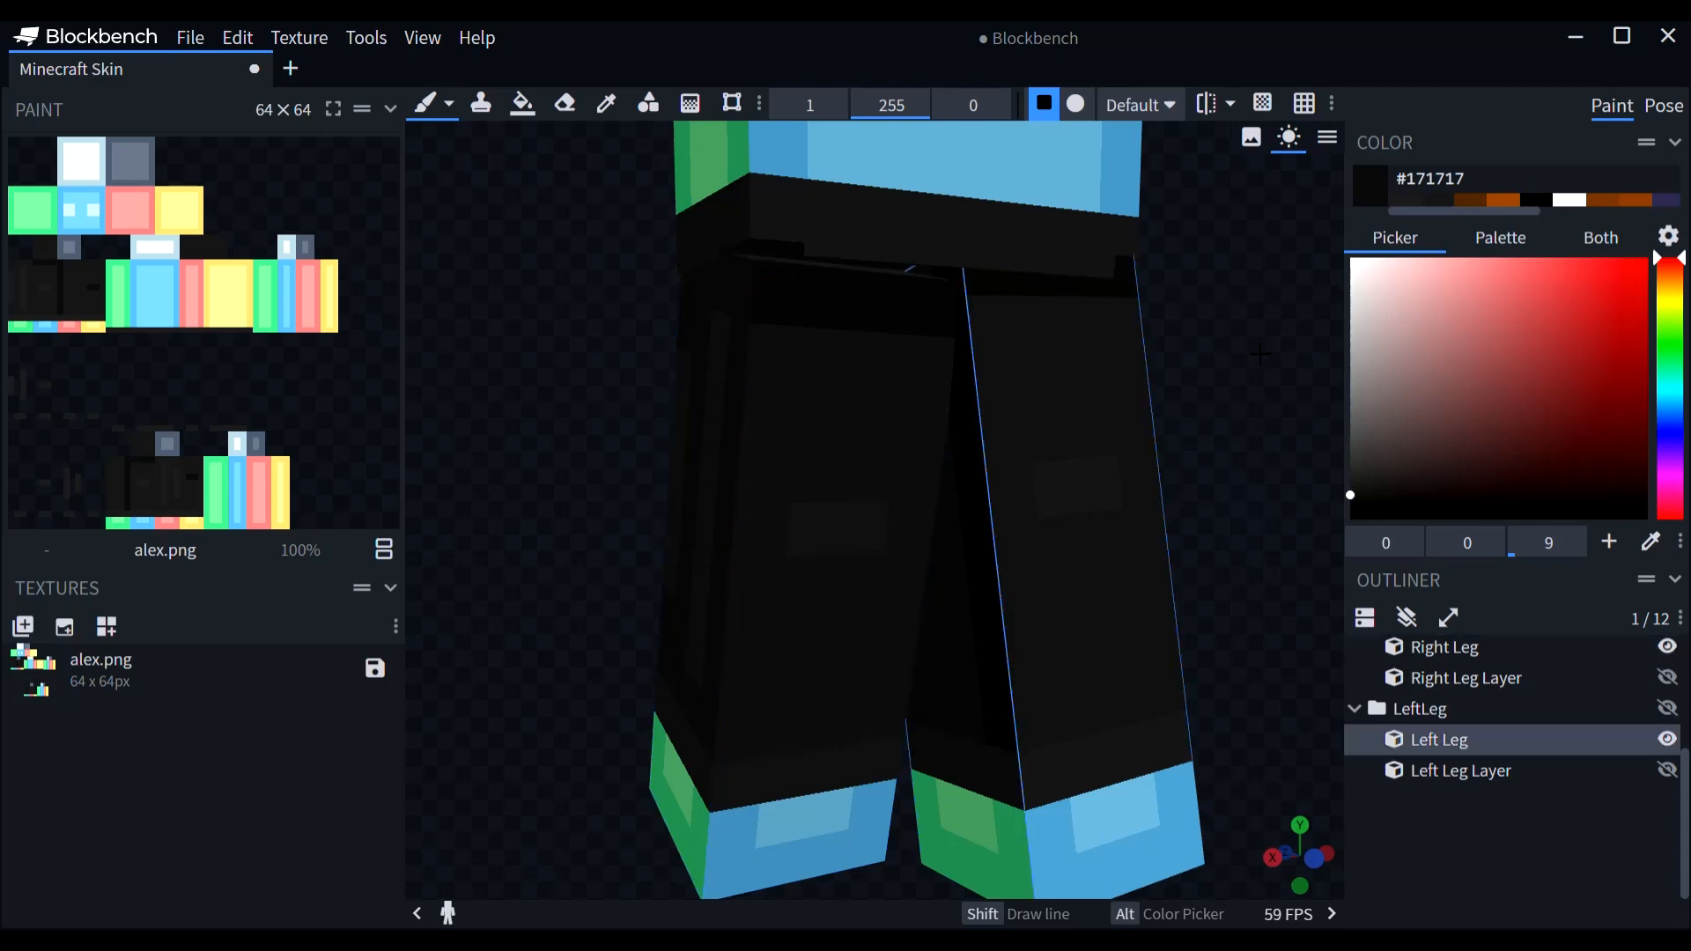
{"action": "left_click_drag", "start_coordinate": [1230, 408], "coordinate": [949, 270]}
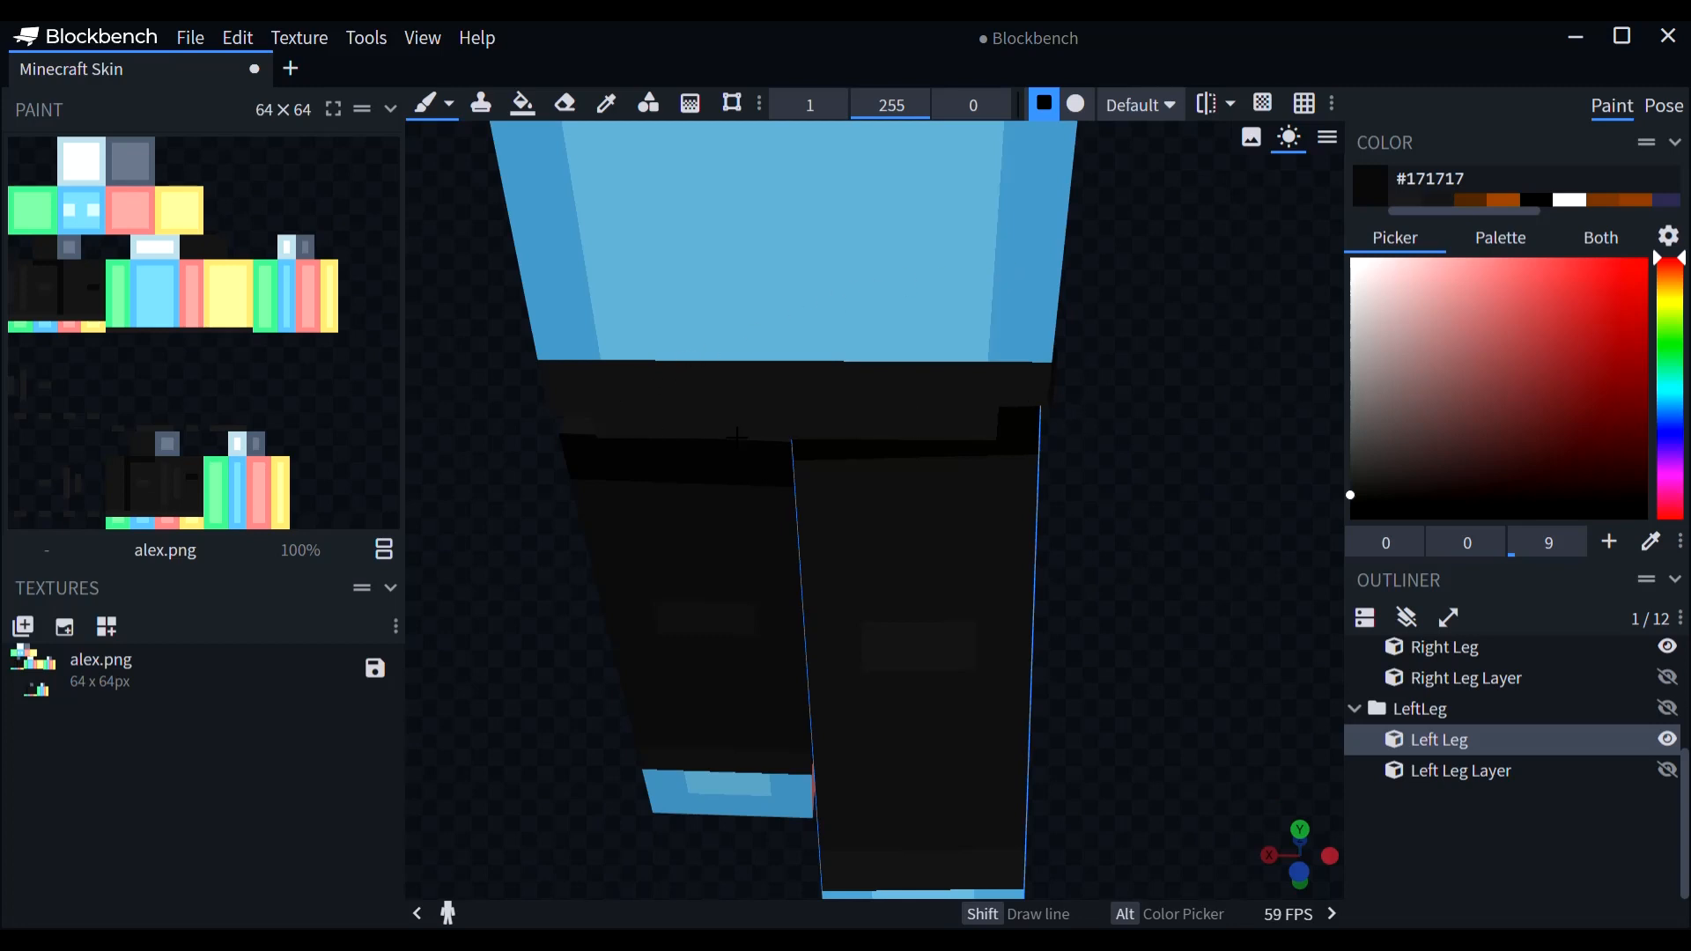
Step: Extend the #171717 shadow band below the waistband around the sides and back of the legs
{"action": "left_click_drag", "start_coordinate": [1015, 472], "coordinate": [730, 313]}
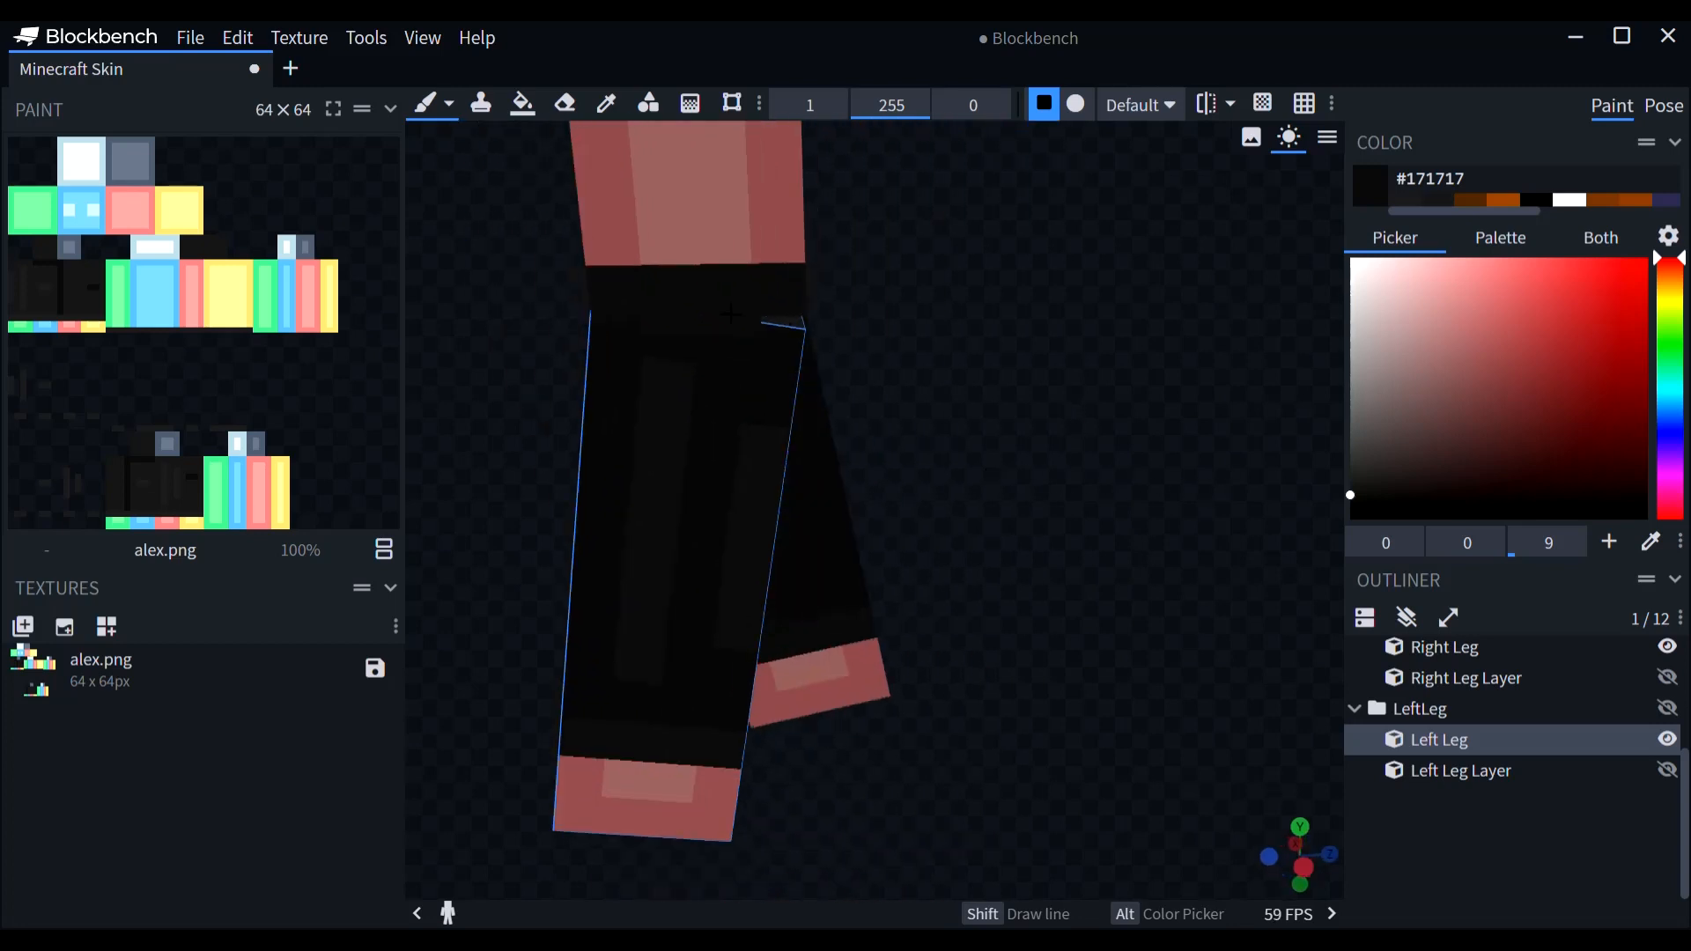
{"action": "mouse_move", "coordinate": [645, 355]}
{"action": "left_mouse_down"}
{"action": "mouse_move", "coordinate": [815, 349]}
{"action": "mouse_move", "coordinate": [1039, 286]}
{"action": "left_mouse_up"}
{"action": "mouse_move", "coordinate": [1154, 326]}
{"action": "left_mouse_down"}
{"action": "mouse_move", "coordinate": [1619, 446]}
{"action": "mouse_move", "coordinate": [1448, 374]}
{"action": "left_mouse_up"}
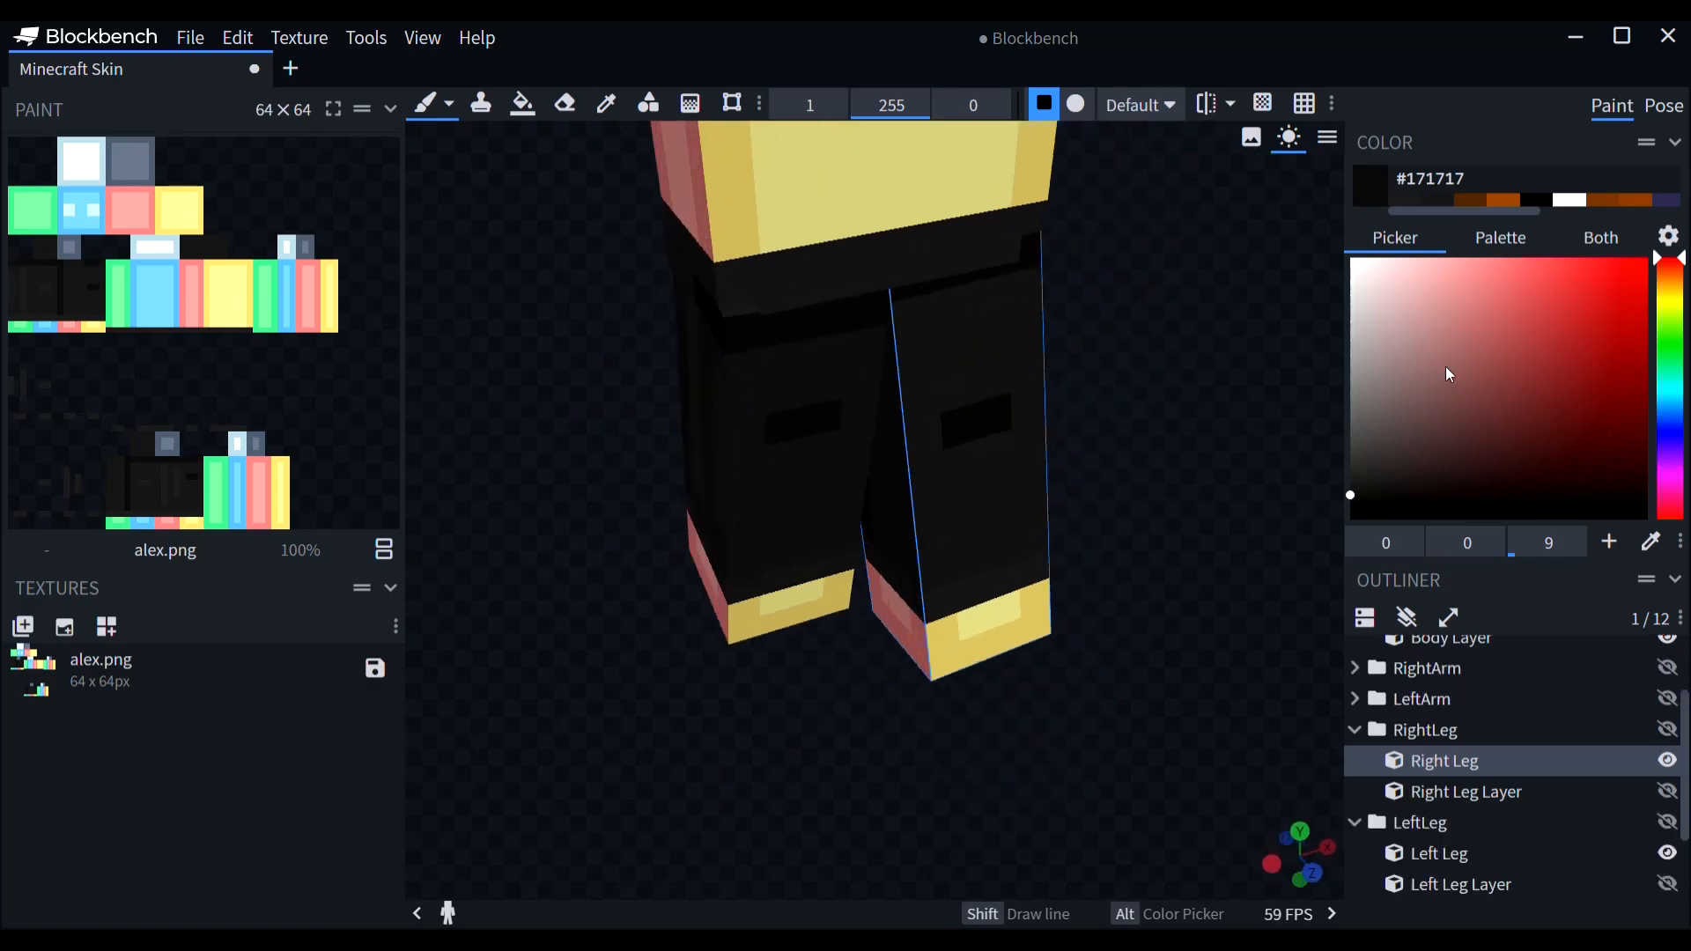
Step: Hide the Body Layer and fill the top faces of the legs under the waist with #171717 in Face mode
{"action": "left_click", "coordinate": [523, 104]}
{"action": "mouse_move", "coordinate": [683, 546]}
{"action": "left_mouse_down"}
{"action": "mouse_move", "coordinate": [662, 553]}
{"action": "mouse_move", "coordinate": [819, 537]}
{"action": "left_mouse_up"}
{"action": "left_click", "coordinate": [784, 308]}
{"action": "left_click_drag", "start_coordinate": [978, 493], "coordinate": [1202, 486]}
{"action": "left_click", "coordinate": [1671, 641]}
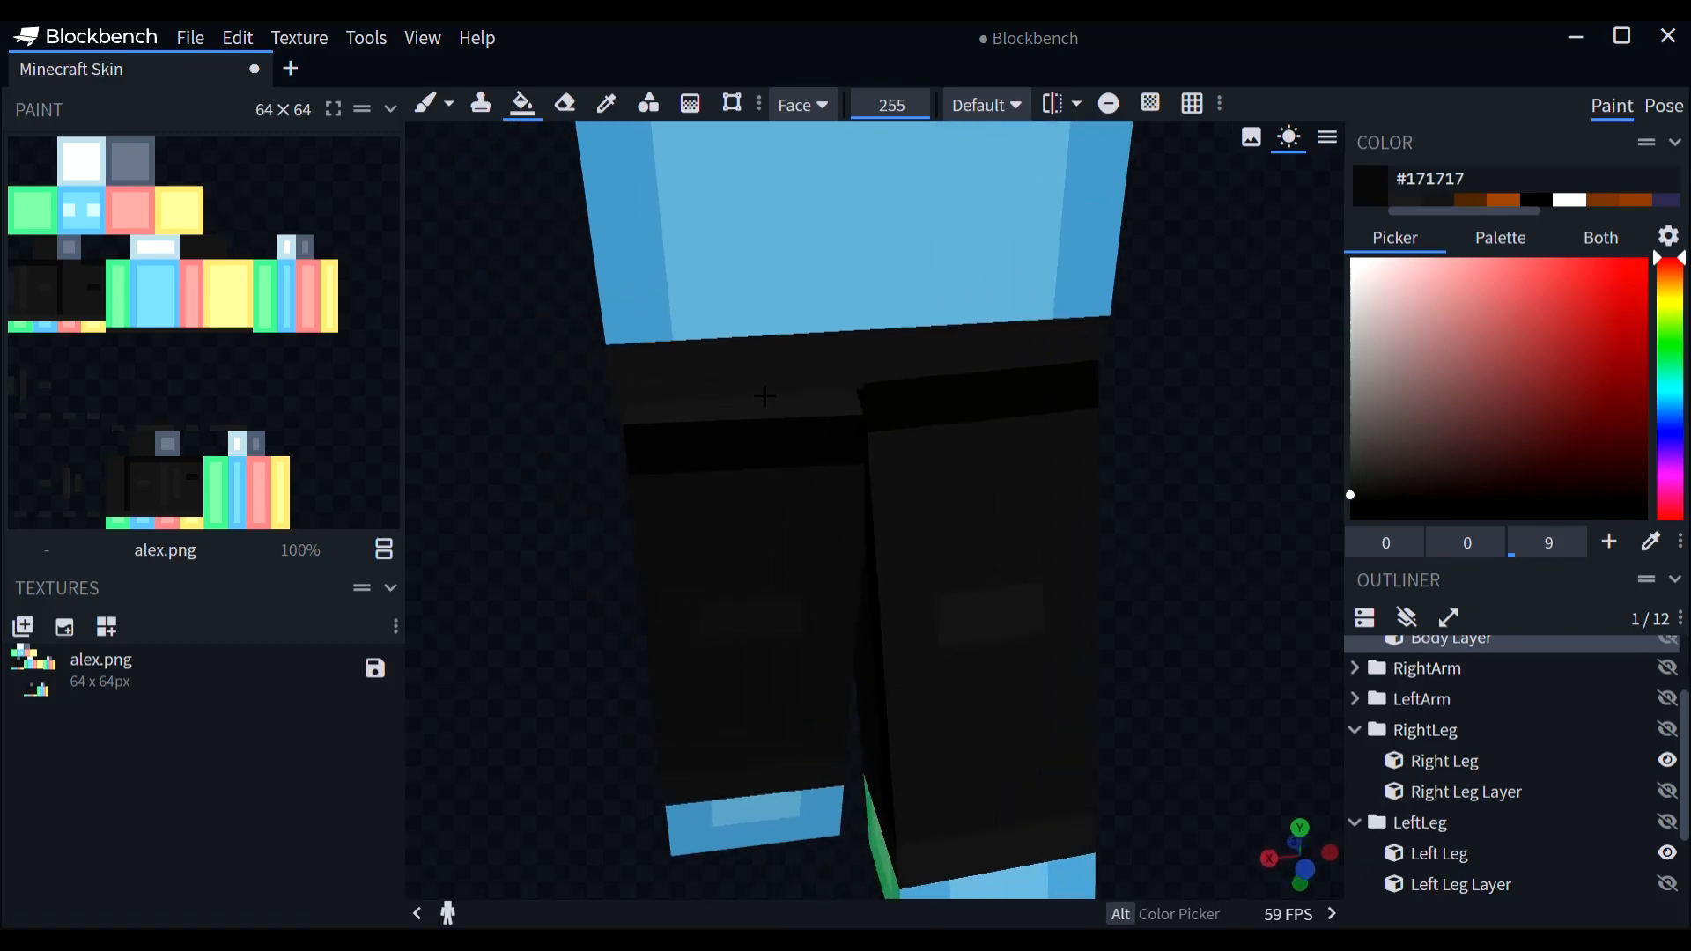
{"action": "left_click", "coordinate": [810, 413]}
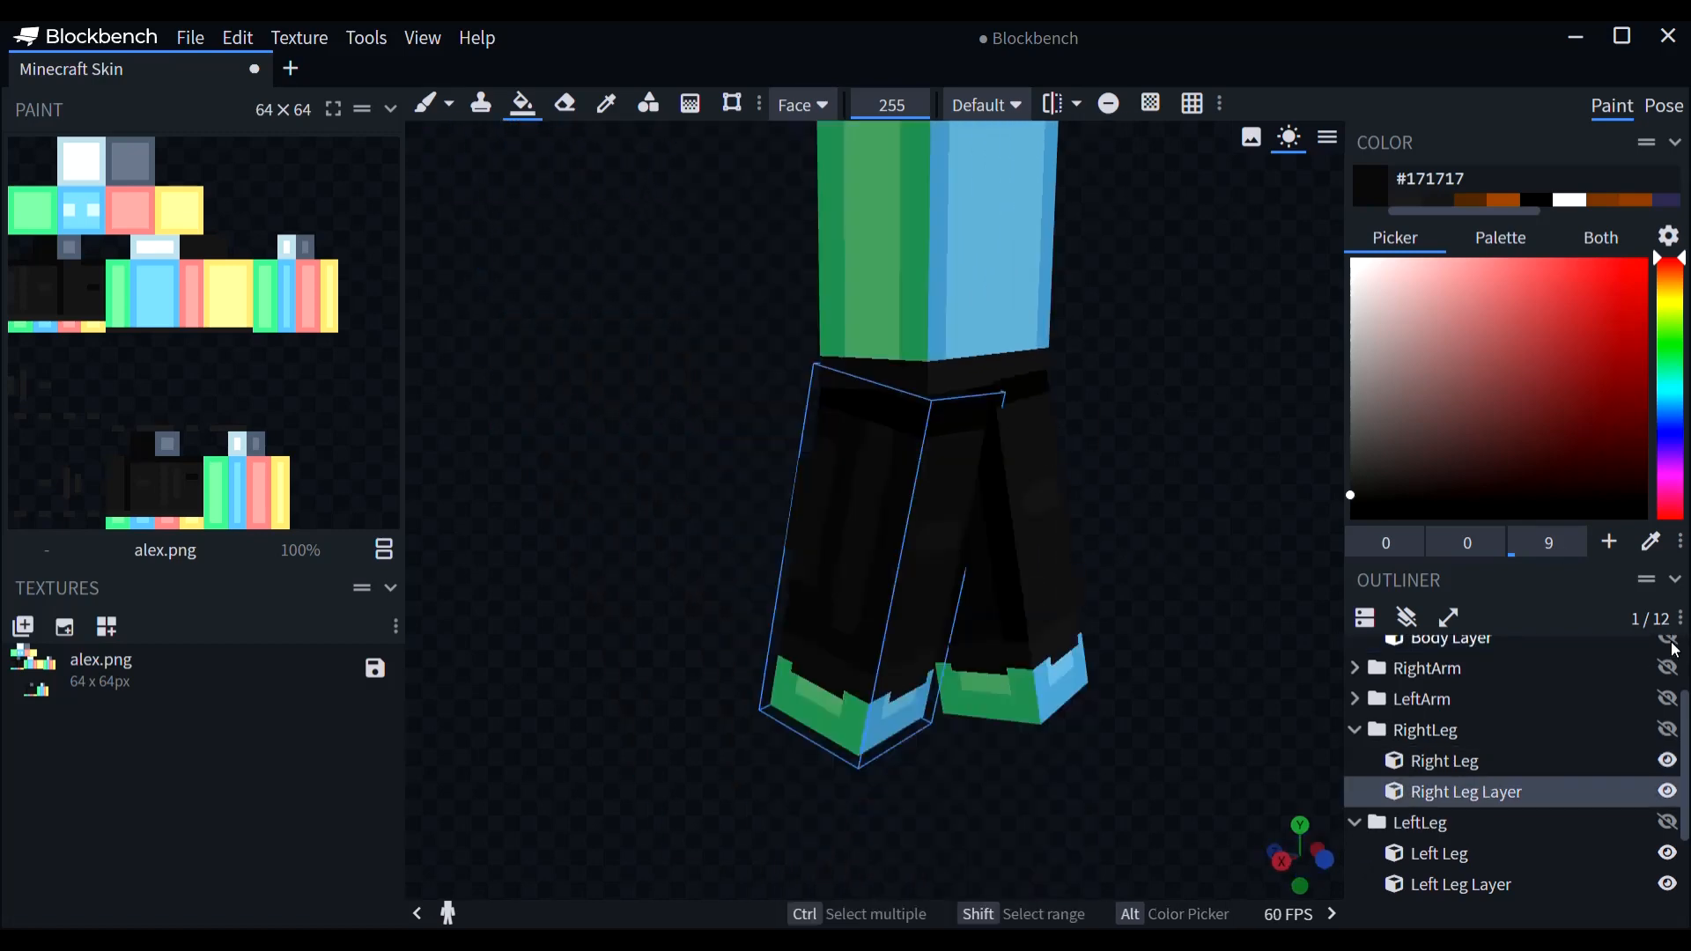
Step: Deselect all cubes and set the paint colour to the dark blue #363459
{"action": "scroll", "coordinate": [1483, 819], "scroll_direction": "down", "scroll_amount": 3}
{"action": "left_click", "coordinate": [1484, 823]}
{"action": "left_click_drag", "start_coordinate": [1100, 814], "coordinate": [1090, 645]}
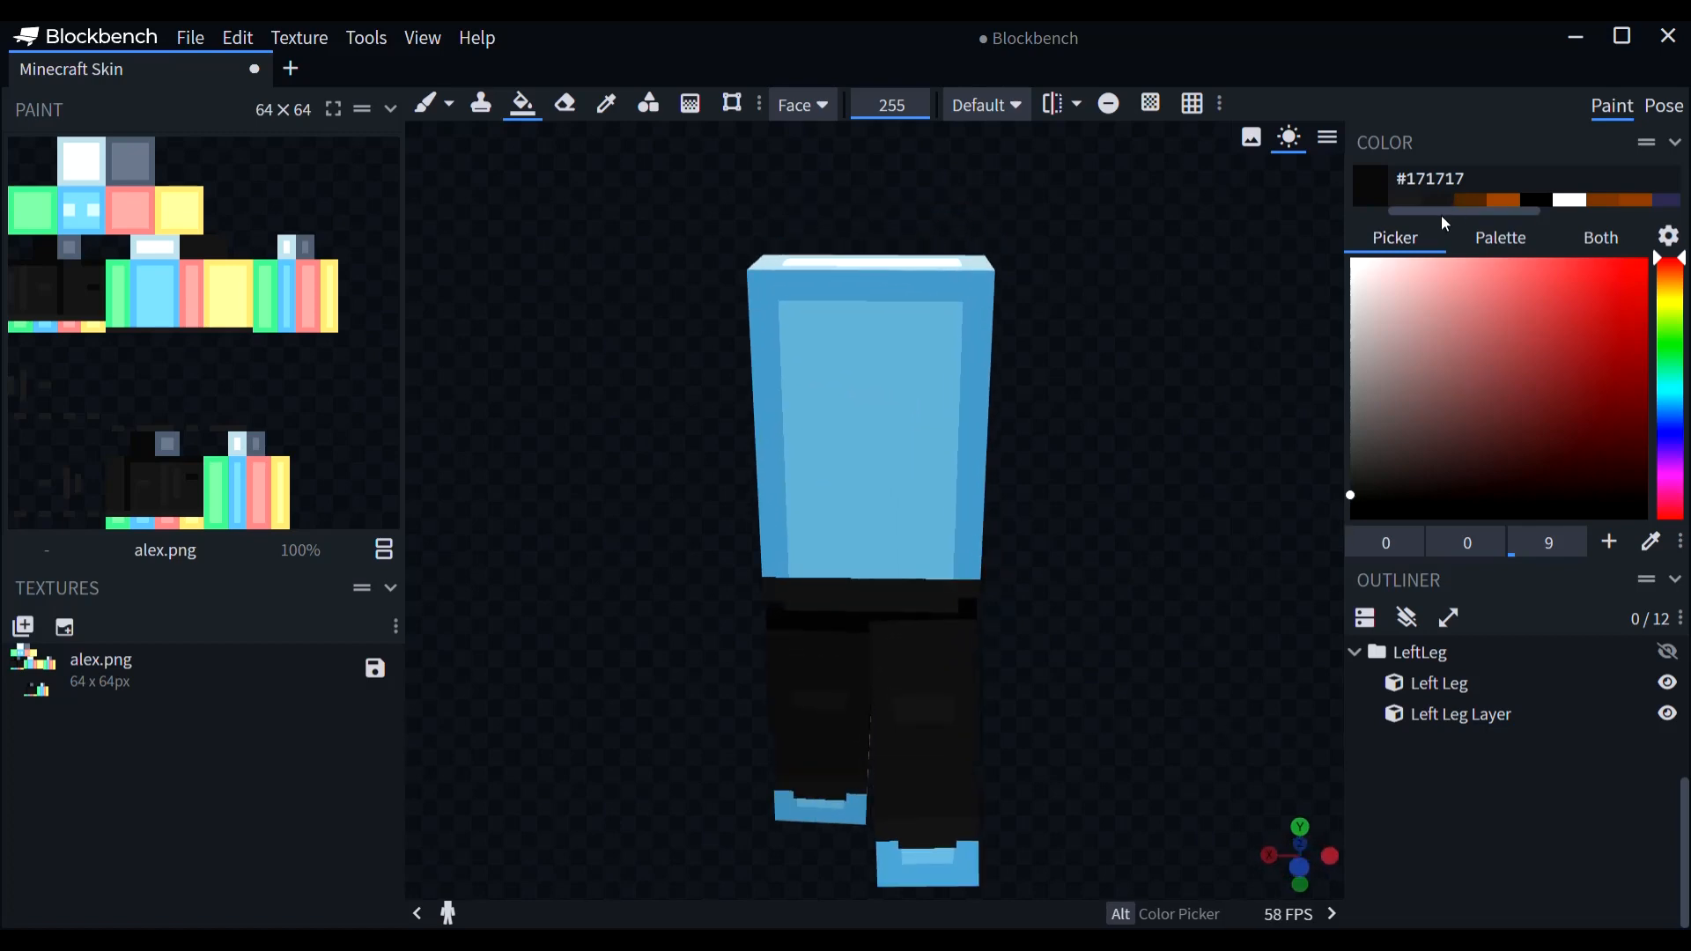
{"action": "scroll", "coordinate": [1462, 213], "scroll_direction": "right", "scroll_amount": 3}
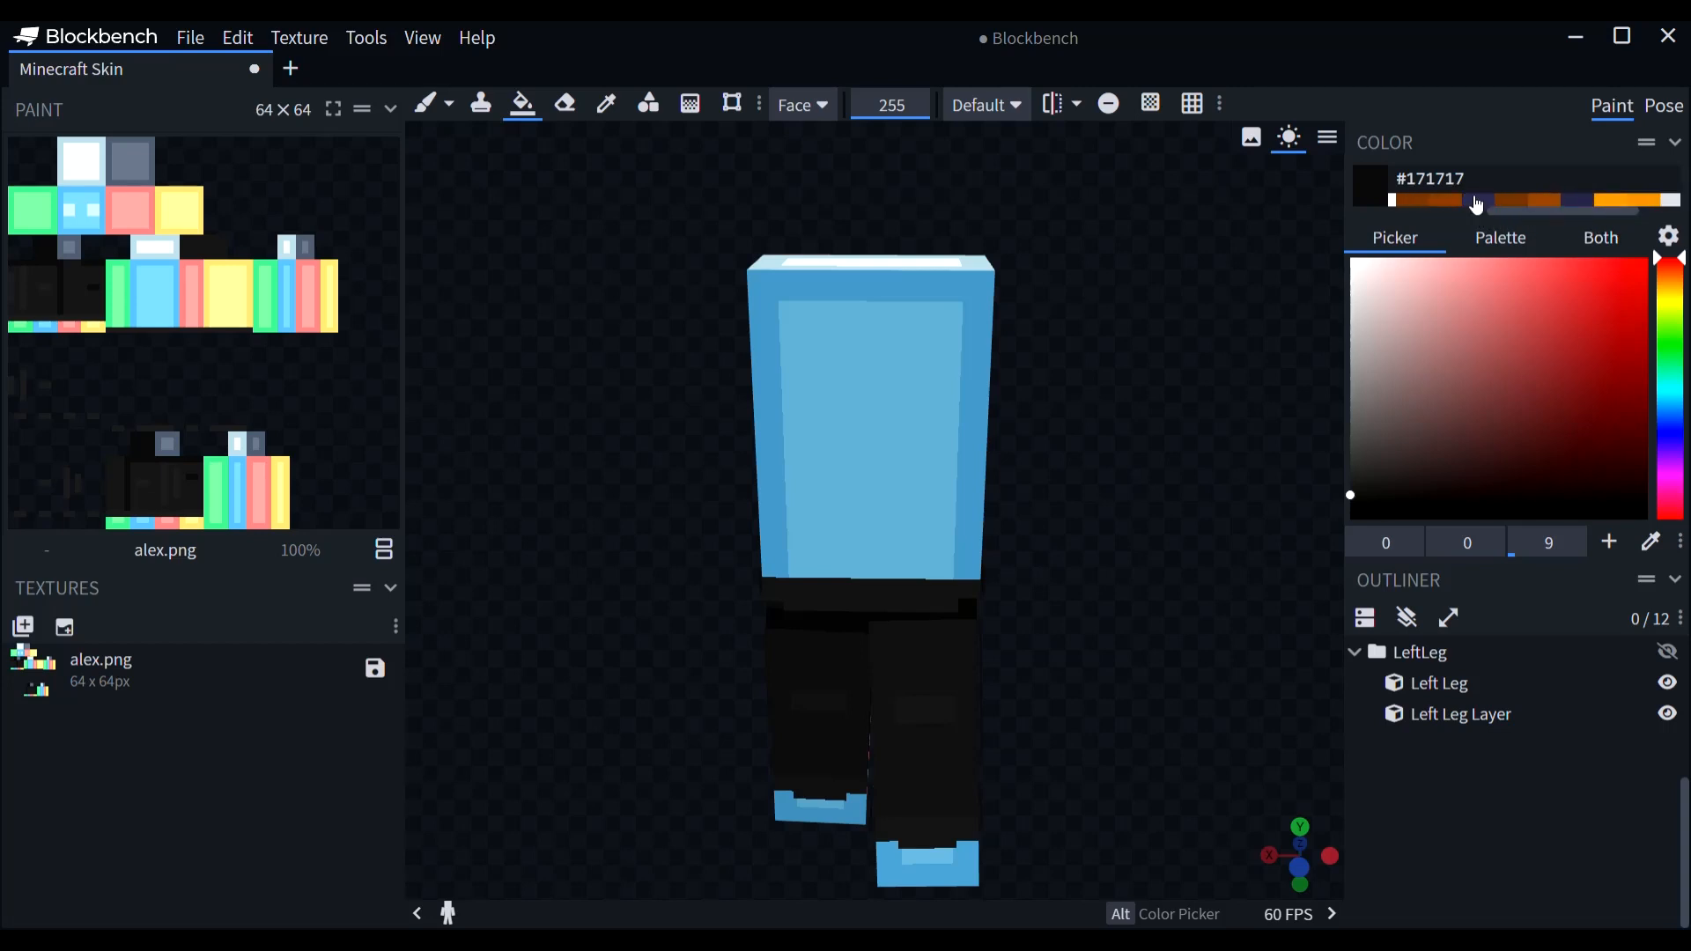
{"action": "left_click", "coordinate": [1487, 204]}
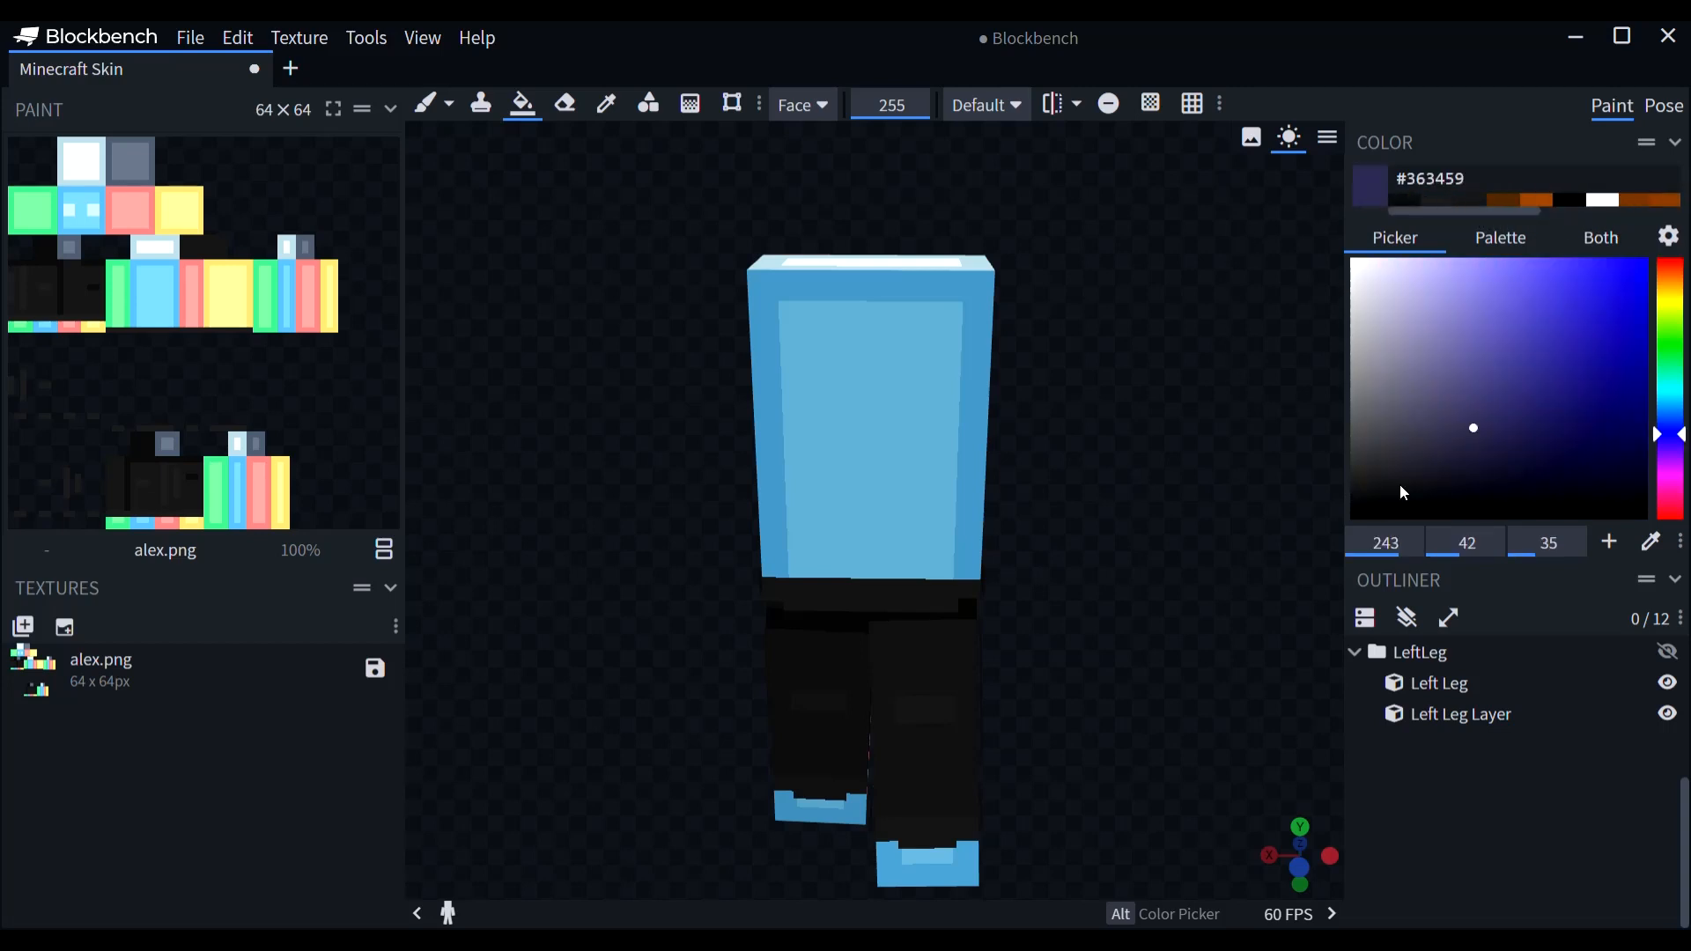
Step: Hide both legs with their layers and the Body Layer, leaving only the base Body cube visible
{"action": "scroll", "coordinate": [1631, 688], "scroll_direction": "up", "scroll_amount": 2}
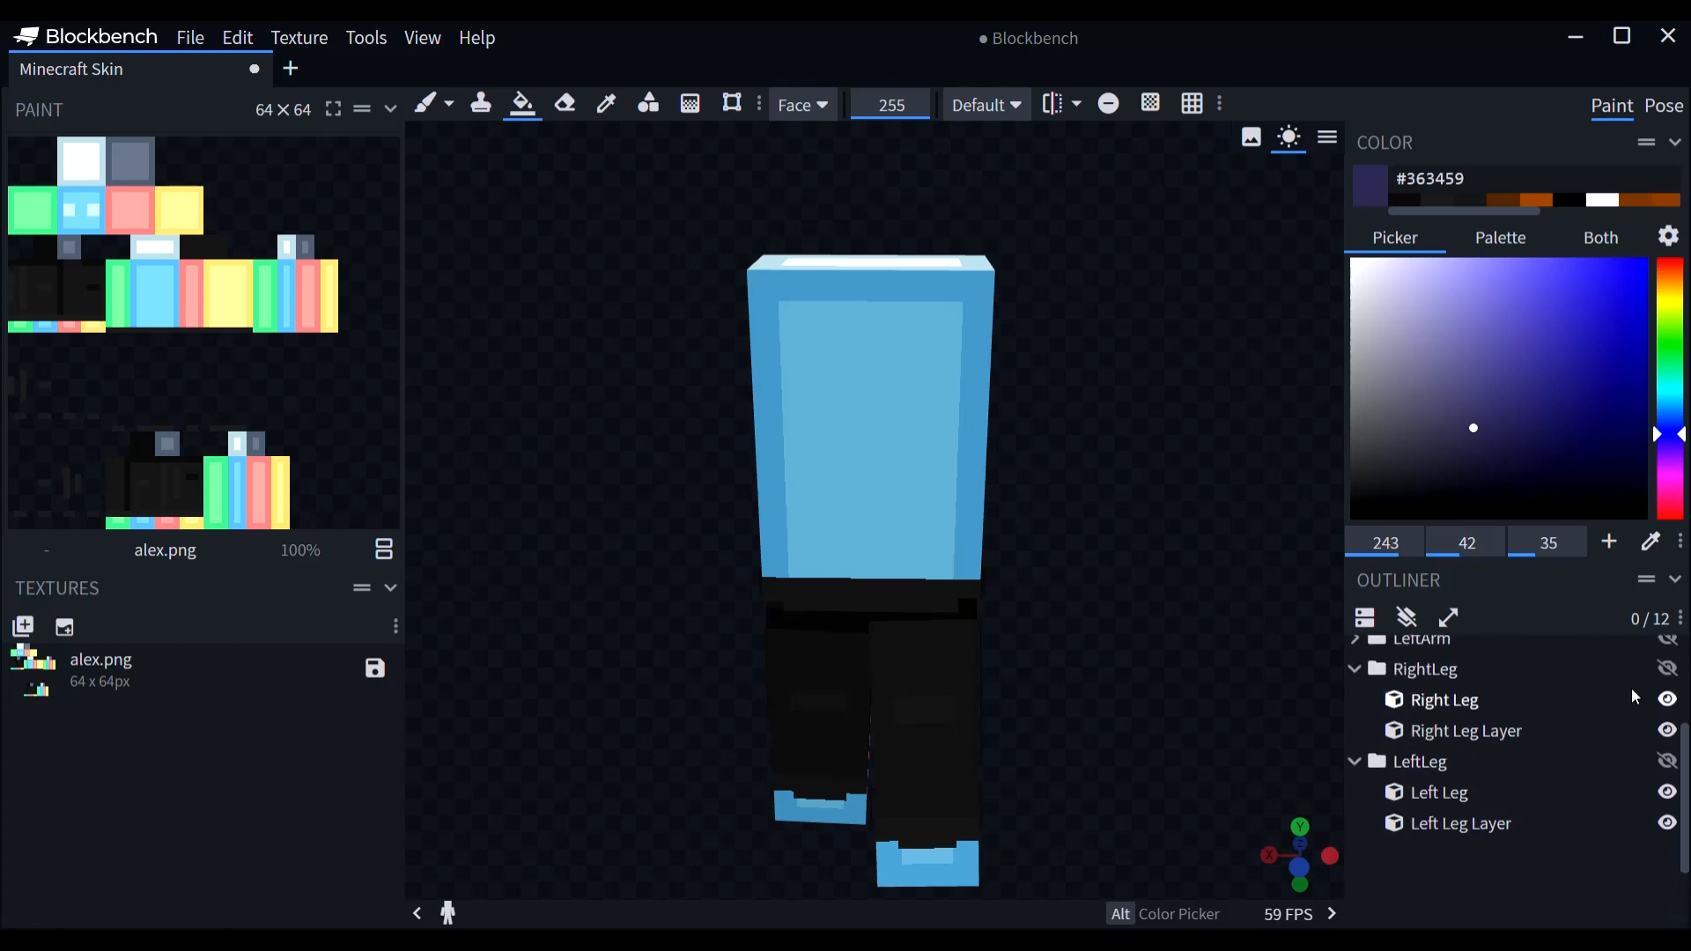
{"action": "double_click", "coordinate": [1665, 763]}
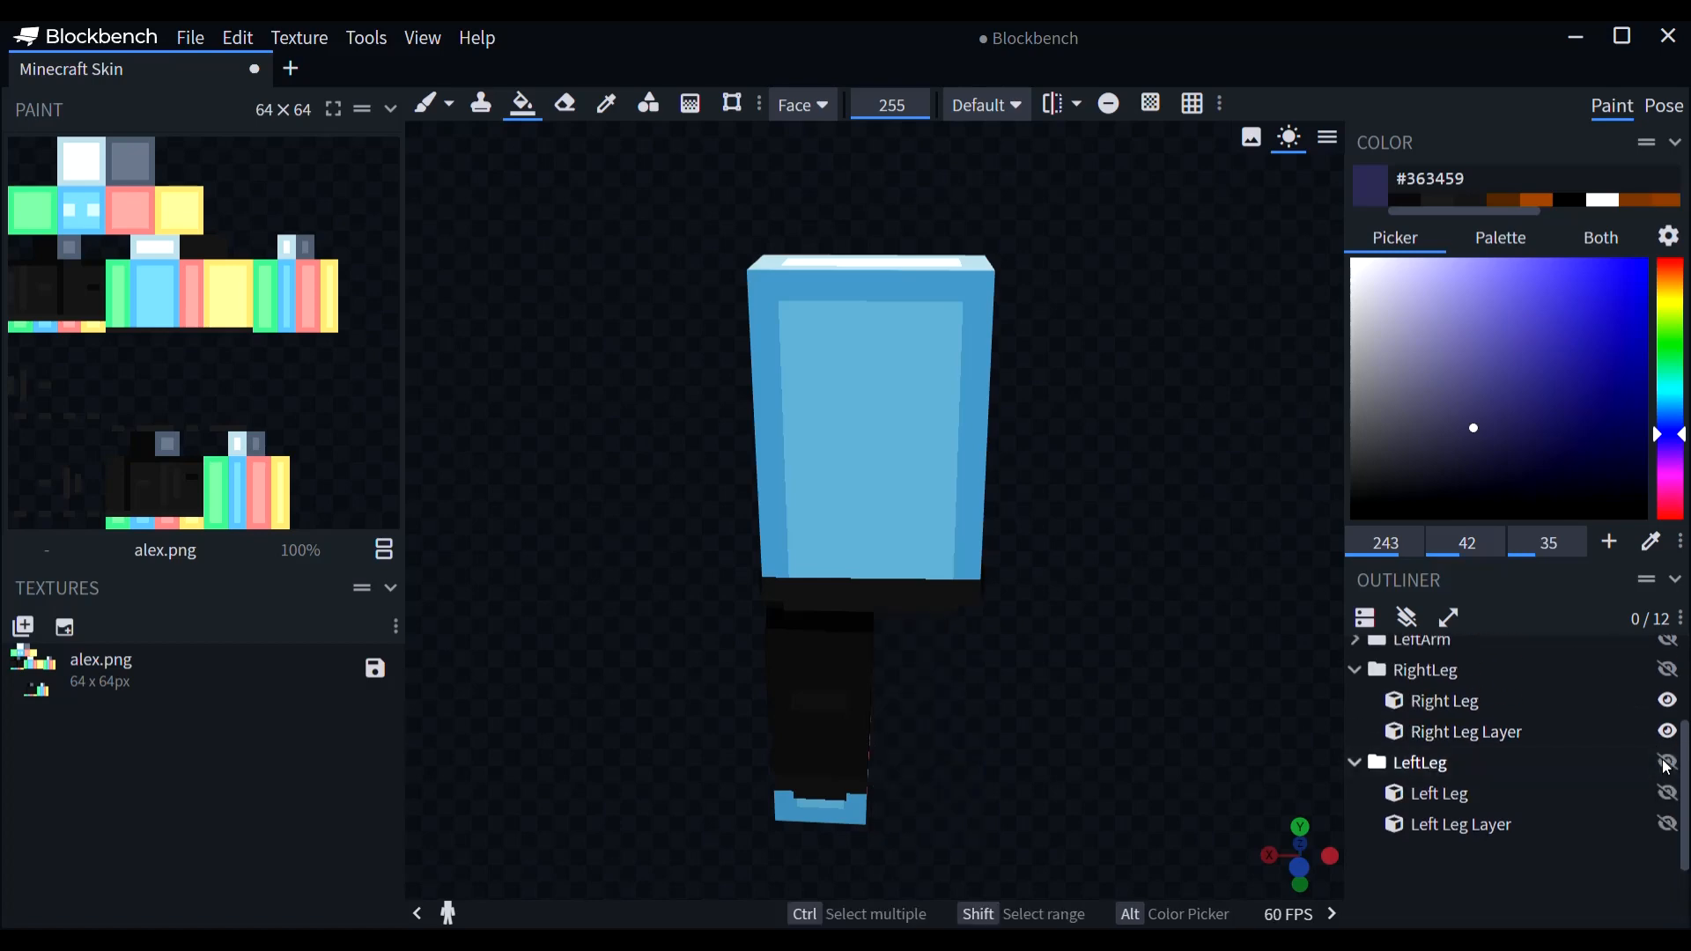
{"action": "left_click", "coordinate": [1667, 671]}
{"action": "scroll", "coordinate": [1609, 696], "scroll_direction": "up", "scroll_amount": 3}
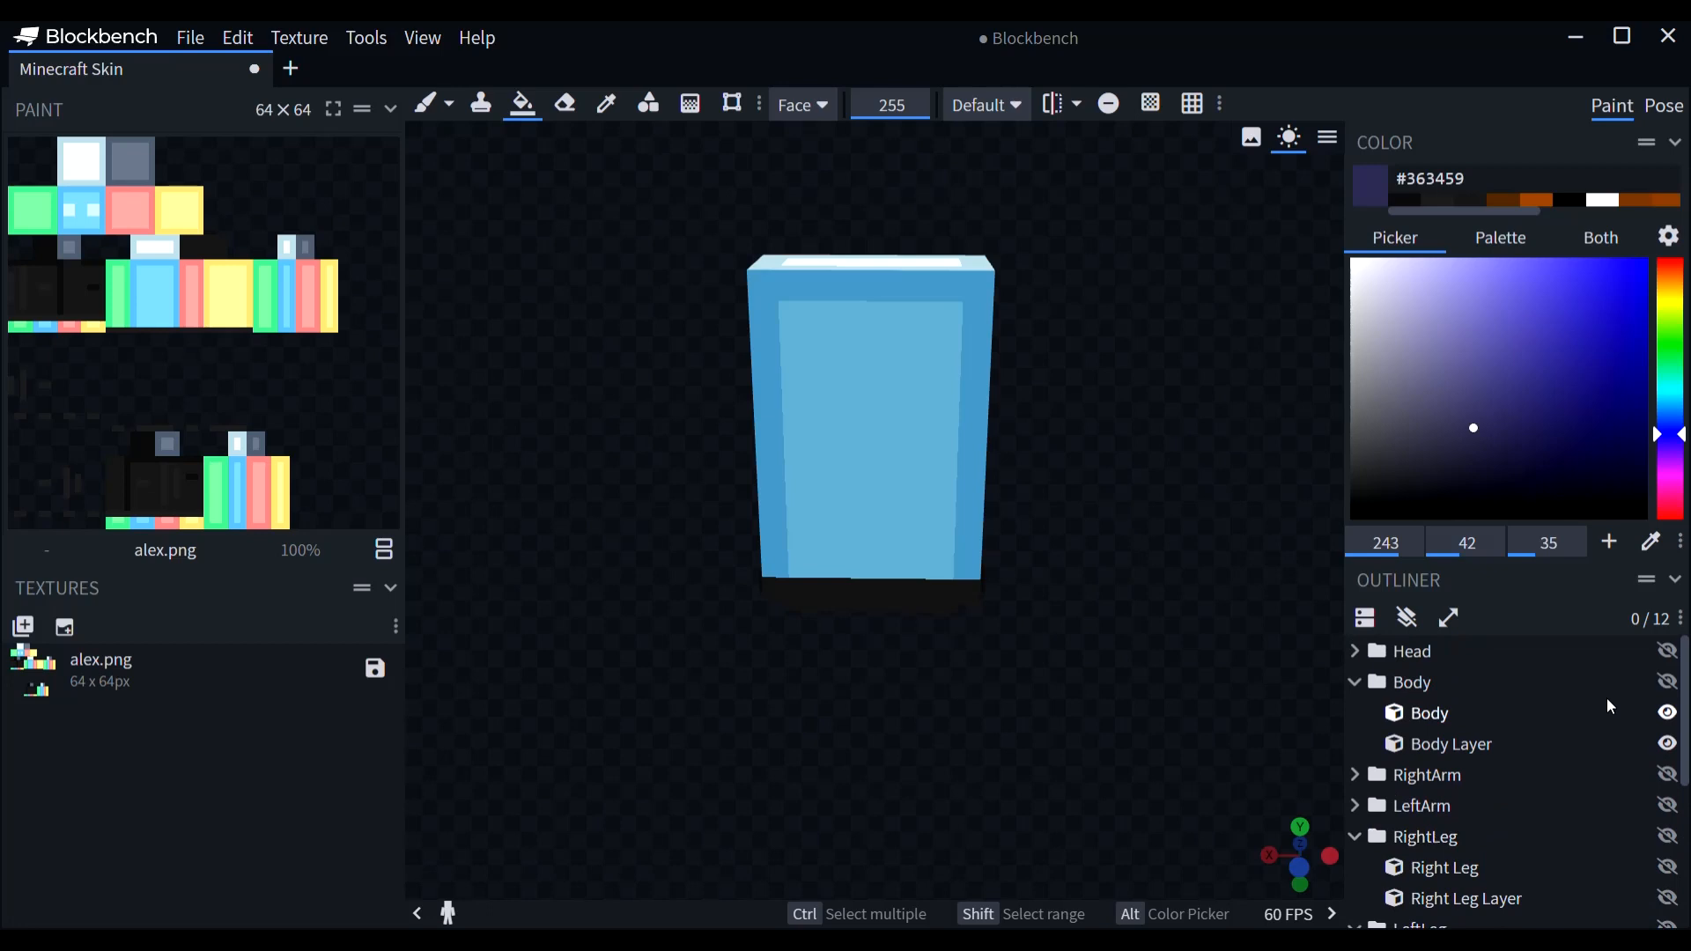
{"action": "left_click", "coordinate": [1669, 748]}
{"action": "left_click_drag", "start_coordinate": [1144, 727], "coordinate": [1162, 683]}
{"action": "right_click_drag", "start_coordinate": [1163, 683], "coordinate": [1151, 789]}
{"action": "scroll", "coordinate": [884, 536], "scroll_direction": "up", "scroll_amount": 3}
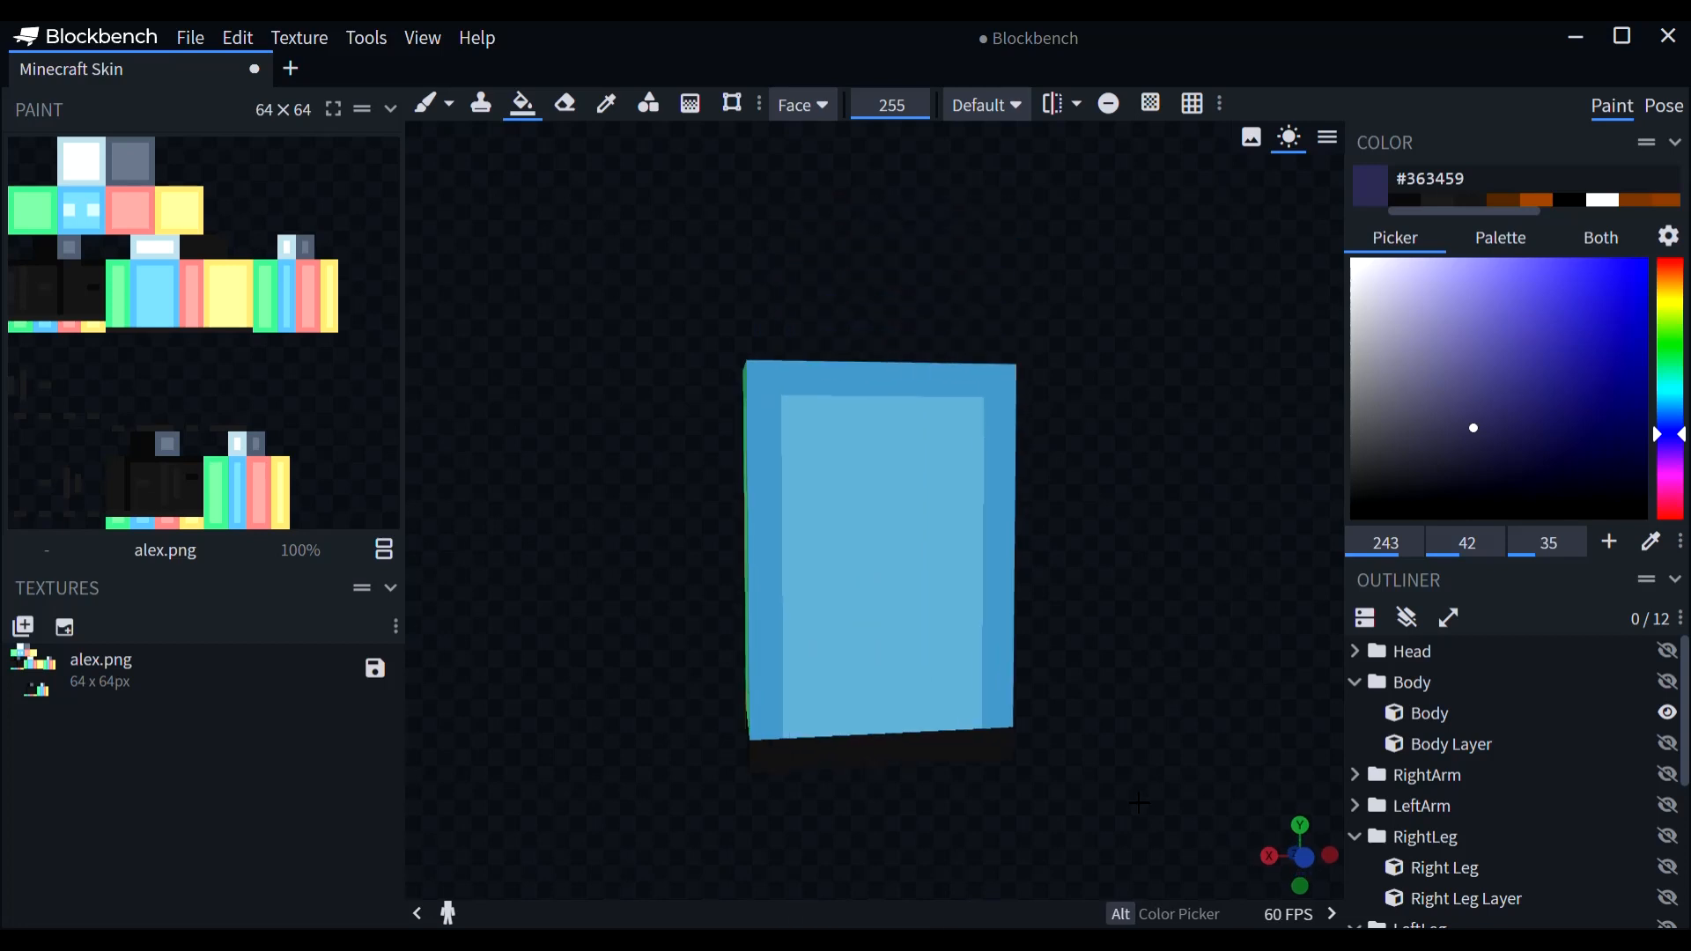
Step: Paint the upper corners of the Body's front with #363459 using the brush, leaving a stepped neckline uncovered in the middle
{"action": "left_click", "coordinate": [426, 104]}
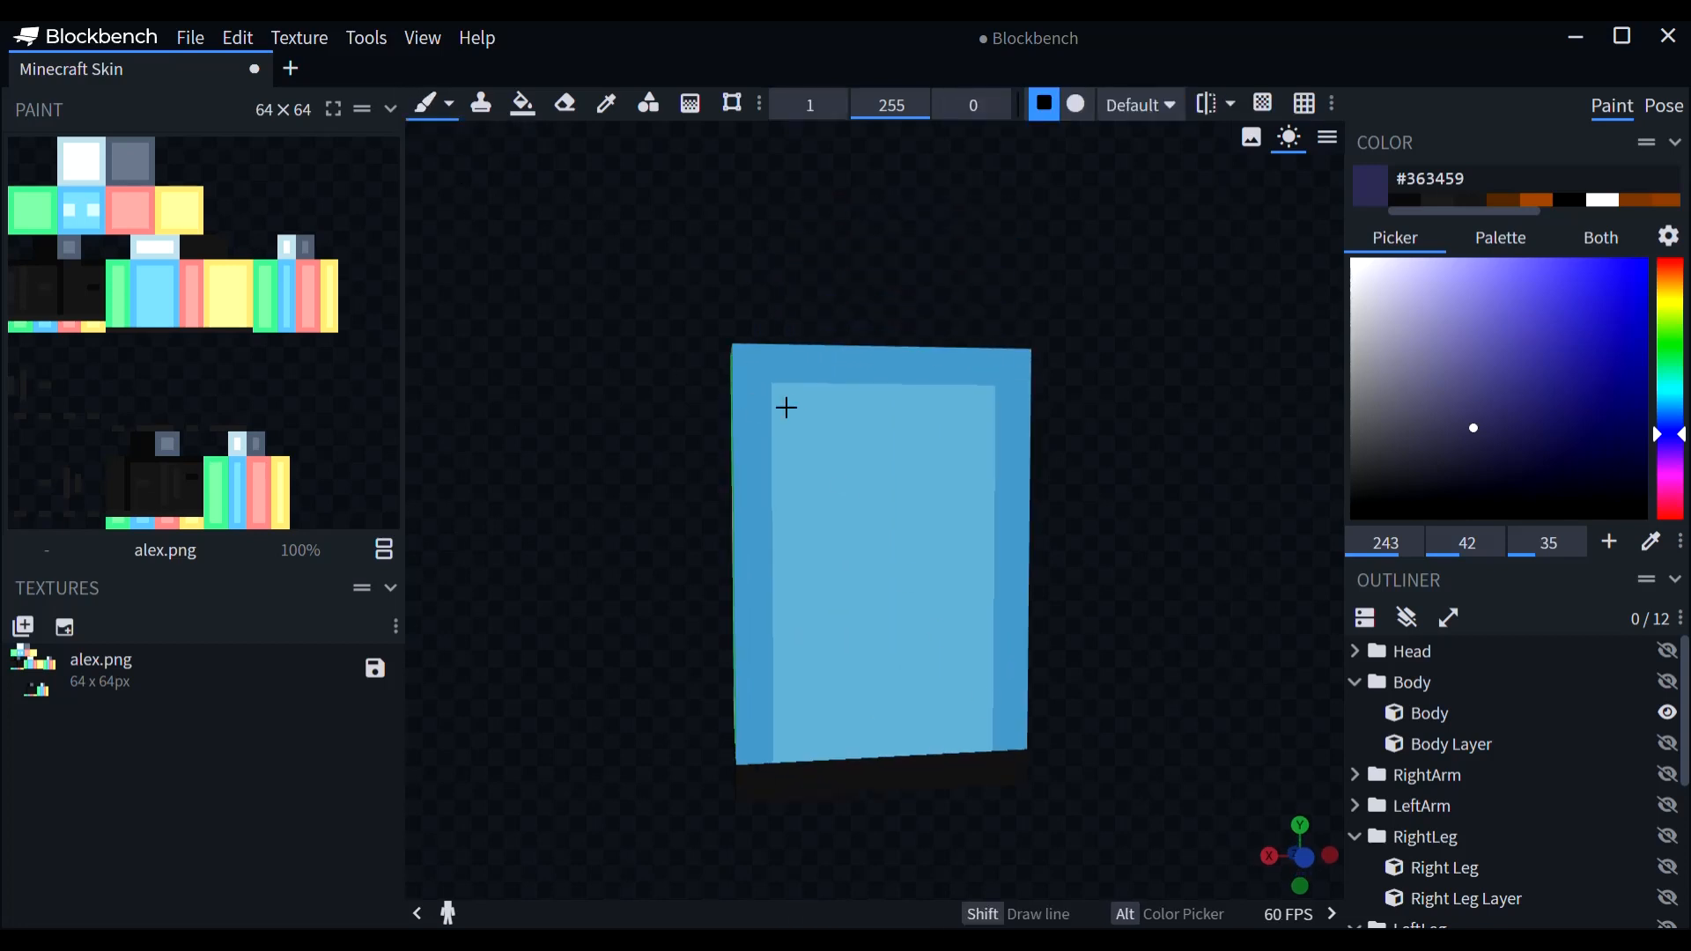
{"action": "mouse_move", "coordinate": [805, 386]}
{"action": "left_mouse_down"}
{"action": "mouse_move", "coordinate": [784, 387]}
{"action": "mouse_move", "coordinate": [789, 415]}
{"action": "mouse_move", "coordinate": [855, 409]}
{"action": "left_mouse_up"}
{"action": "mouse_move", "coordinate": [976, 393]}
{"action": "left_mouse_down"}
{"action": "mouse_move", "coordinate": [1027, 388]}
{"action": "mouse_move", "coordinate": [935, 414]}
{"action": "left_mouse_up"}
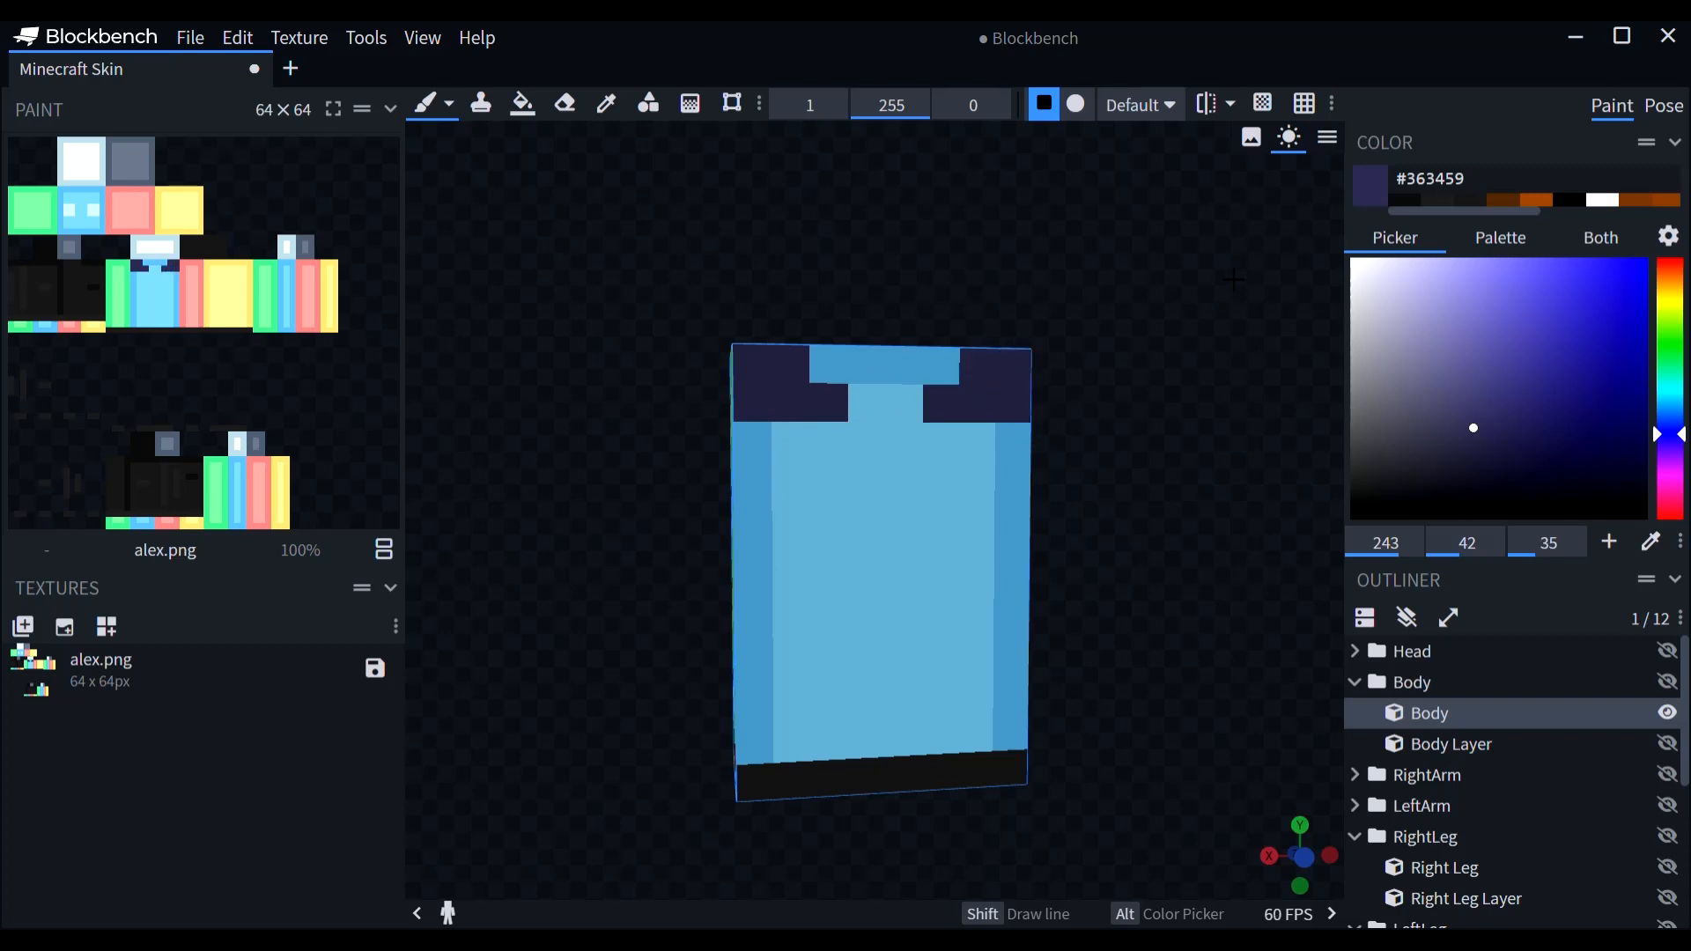
Step: Cover the rest of the Body's front, sides, back and shoulders with #363459 down to the black waistband, keeping the neckline uncovered
{"action": "left_click_drag", "start_coordinate": [1234, 279], "coordinate": [1217, 394]}
{"action": "mouse_move", "coordinate": [967, 653]}
{"action": "left_mouse_down"}
{"action": "mouse_move", "coordinate": [999, 641]}
{"action": "mouse_move", "coordinate": [924, 608]}
{"action": "mouse_move", "coordinate": [733, 621]}
{"action": "mouse_move", "coordinate": [800, 654]}
{"action": "mouse_move", "coordinate": [717, 639]}
{"action": "left_mouse_up"}
{"action": "key", "text": "ctrl+z"}
{"action": "mouse_move", "coordinate": [728, 573]}
{"action": "left_mouse_down"}
{"action": "mouse_move", "coordinate": [881, 569]}
{"action": "mouse_move", "coordinate": [973, 530]}
{"action": "mouse_move", "coordinate": [746, 553]}
{"action": "left_mouse_up"}
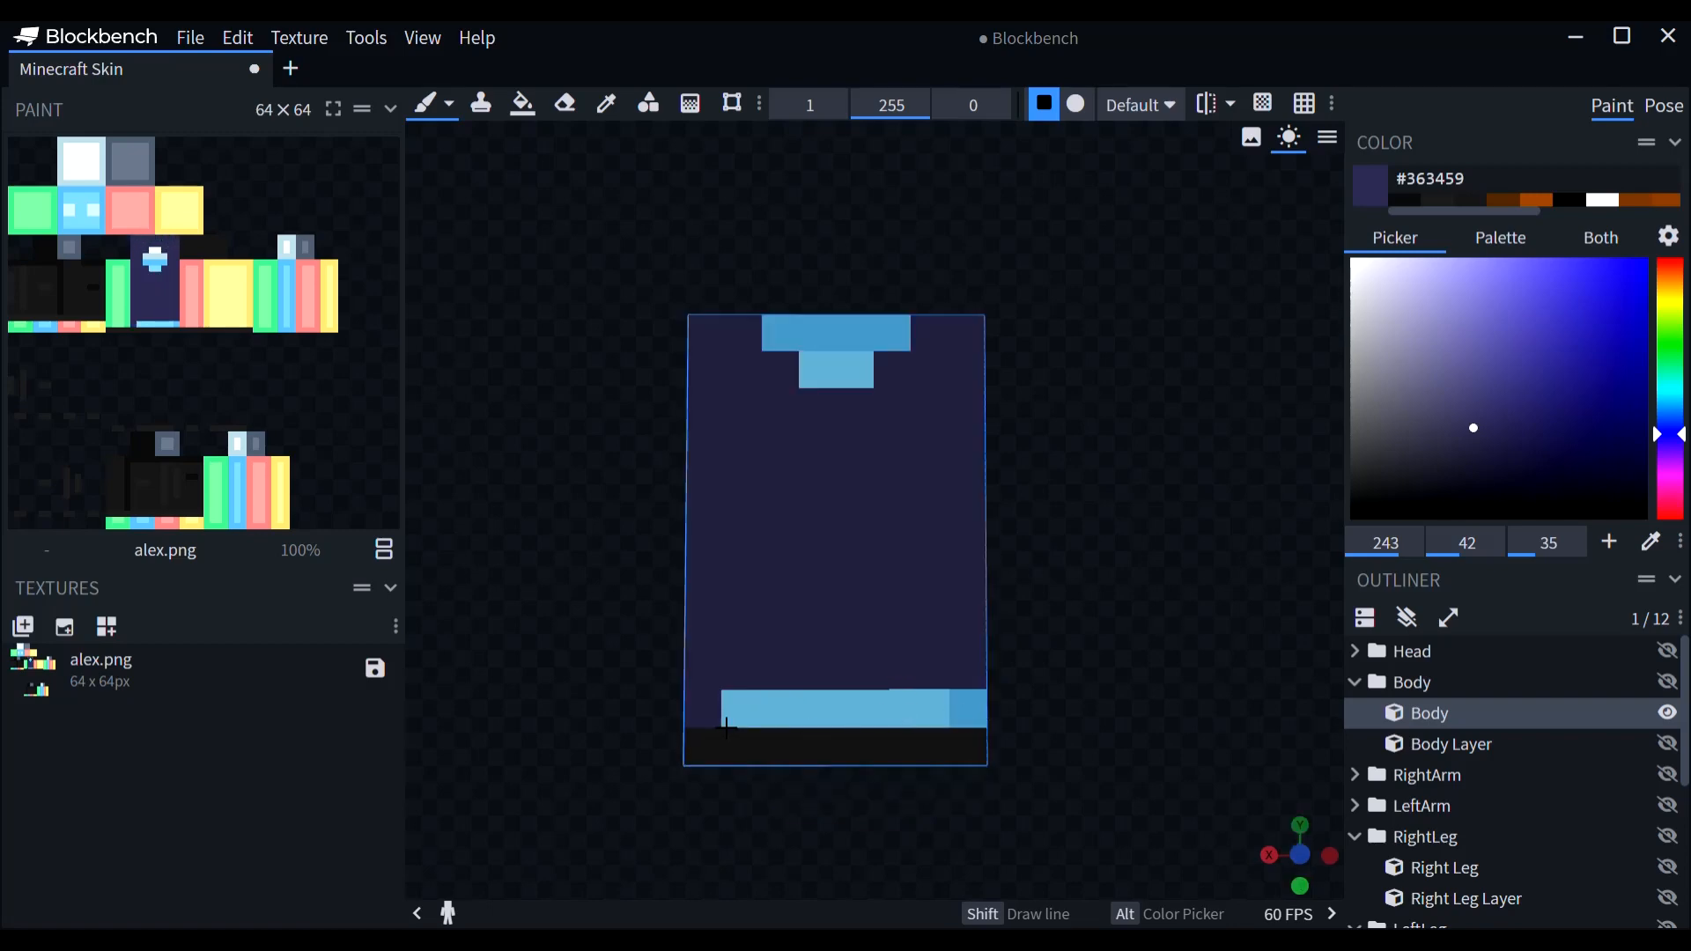
{"action": "left_click", "coordinate": [987, 721], "text": "shift"}
{"action": "left_click_drag", "start_coordinate": [1119, 704], "coordinate": [988, 731]}
{"action": "left_click_drag", "start_coordinate": [988, 731], "coordinate": [935, 731]}
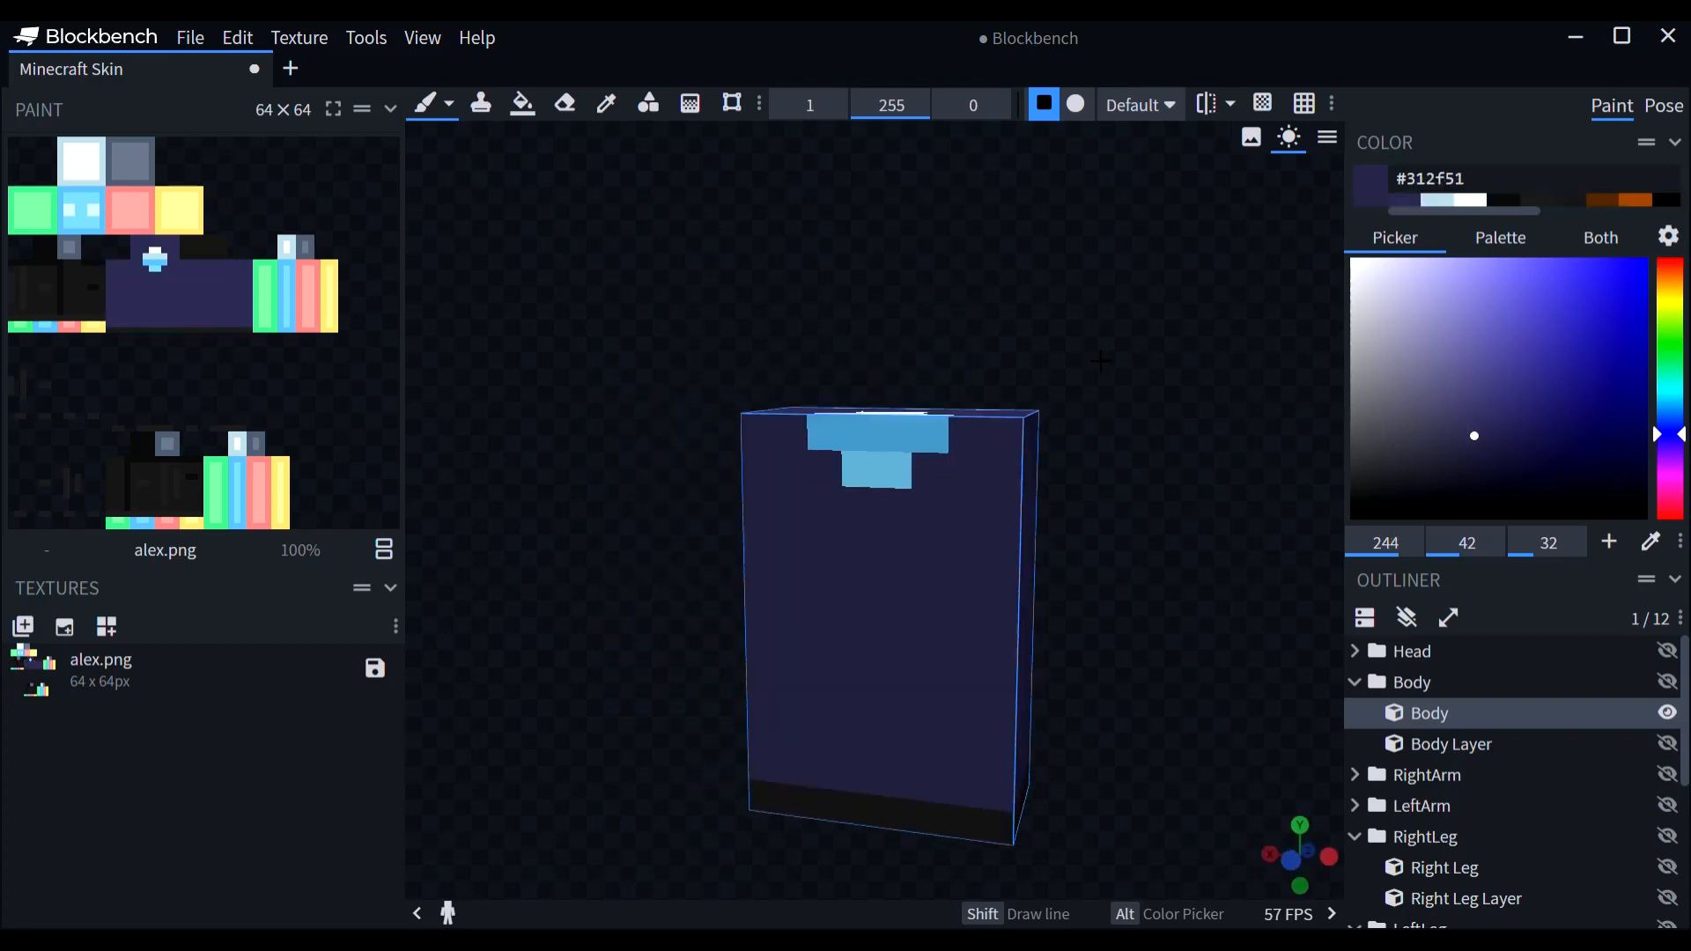
Step: Set the paint colour to #312f51 and shade the lower side edges of the shirt and the pixels beside the neckline
{"action": "left_click_drag", "start_coordinate": [1219, 522], "coordinate": [1221, 492]}
{"action": "right_click_drag", "start_coordinate": [1225, 595], "coordinate": [1196, 464]}
{"action": "scroll", "coordinate": [1197, 465], "scroll_direction": "up", "scroll_amount": 3}
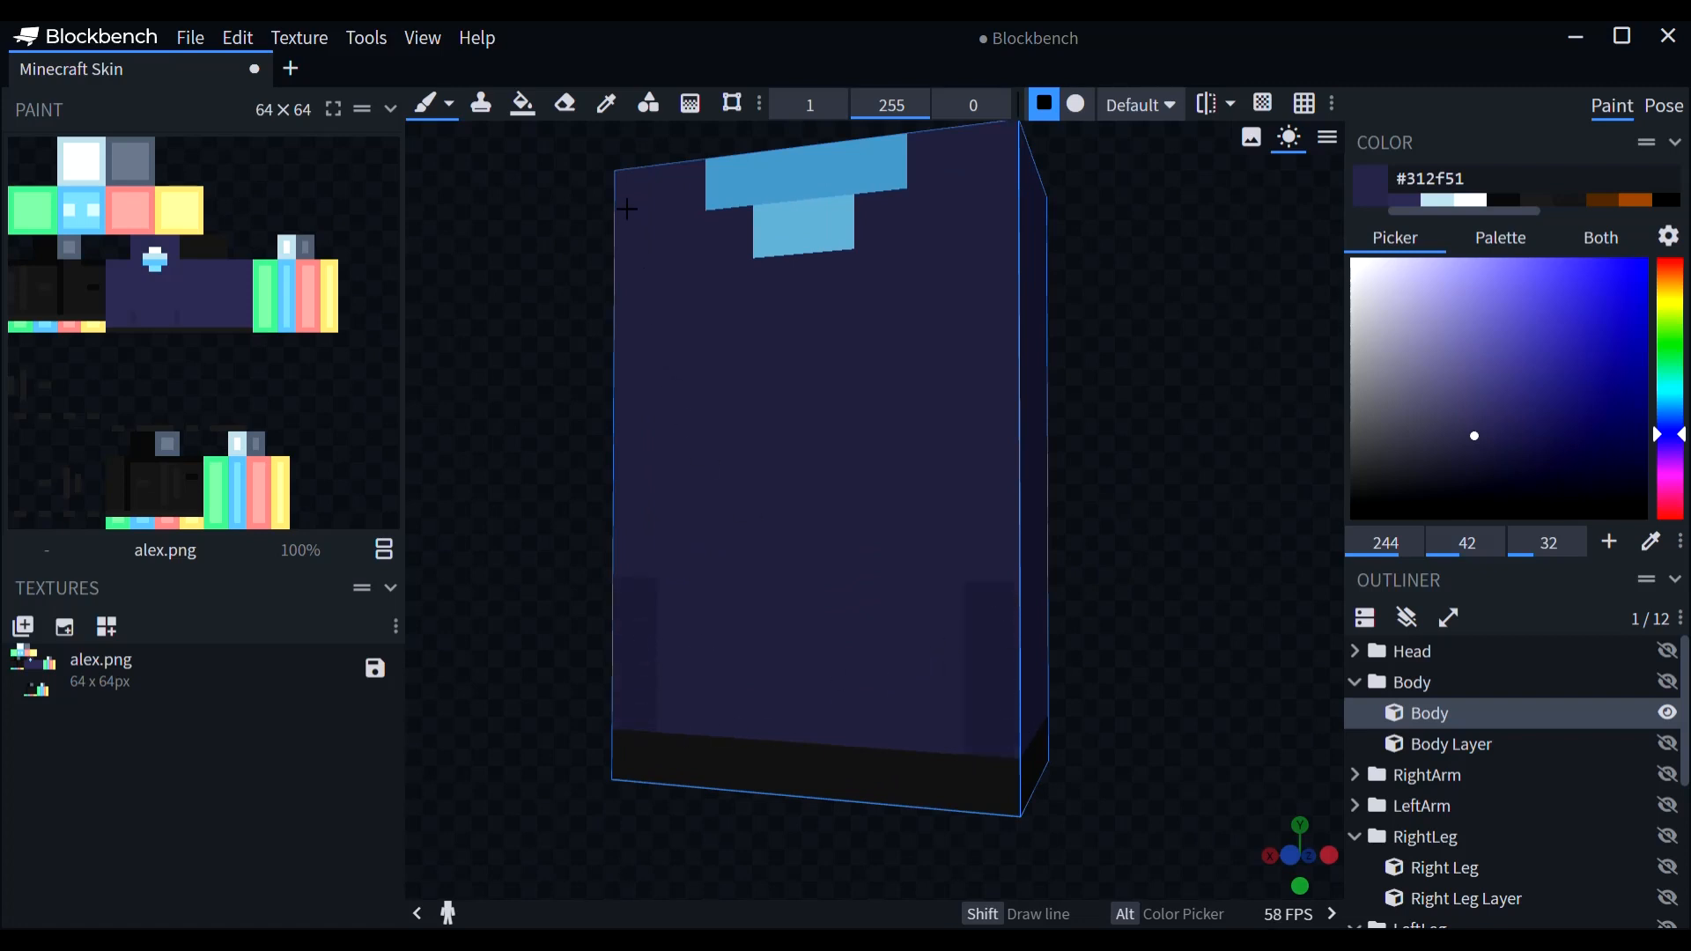
{"action": "middle_click_drag", "start_coordinate": [618, 380], "coordinate": [662, 558]}
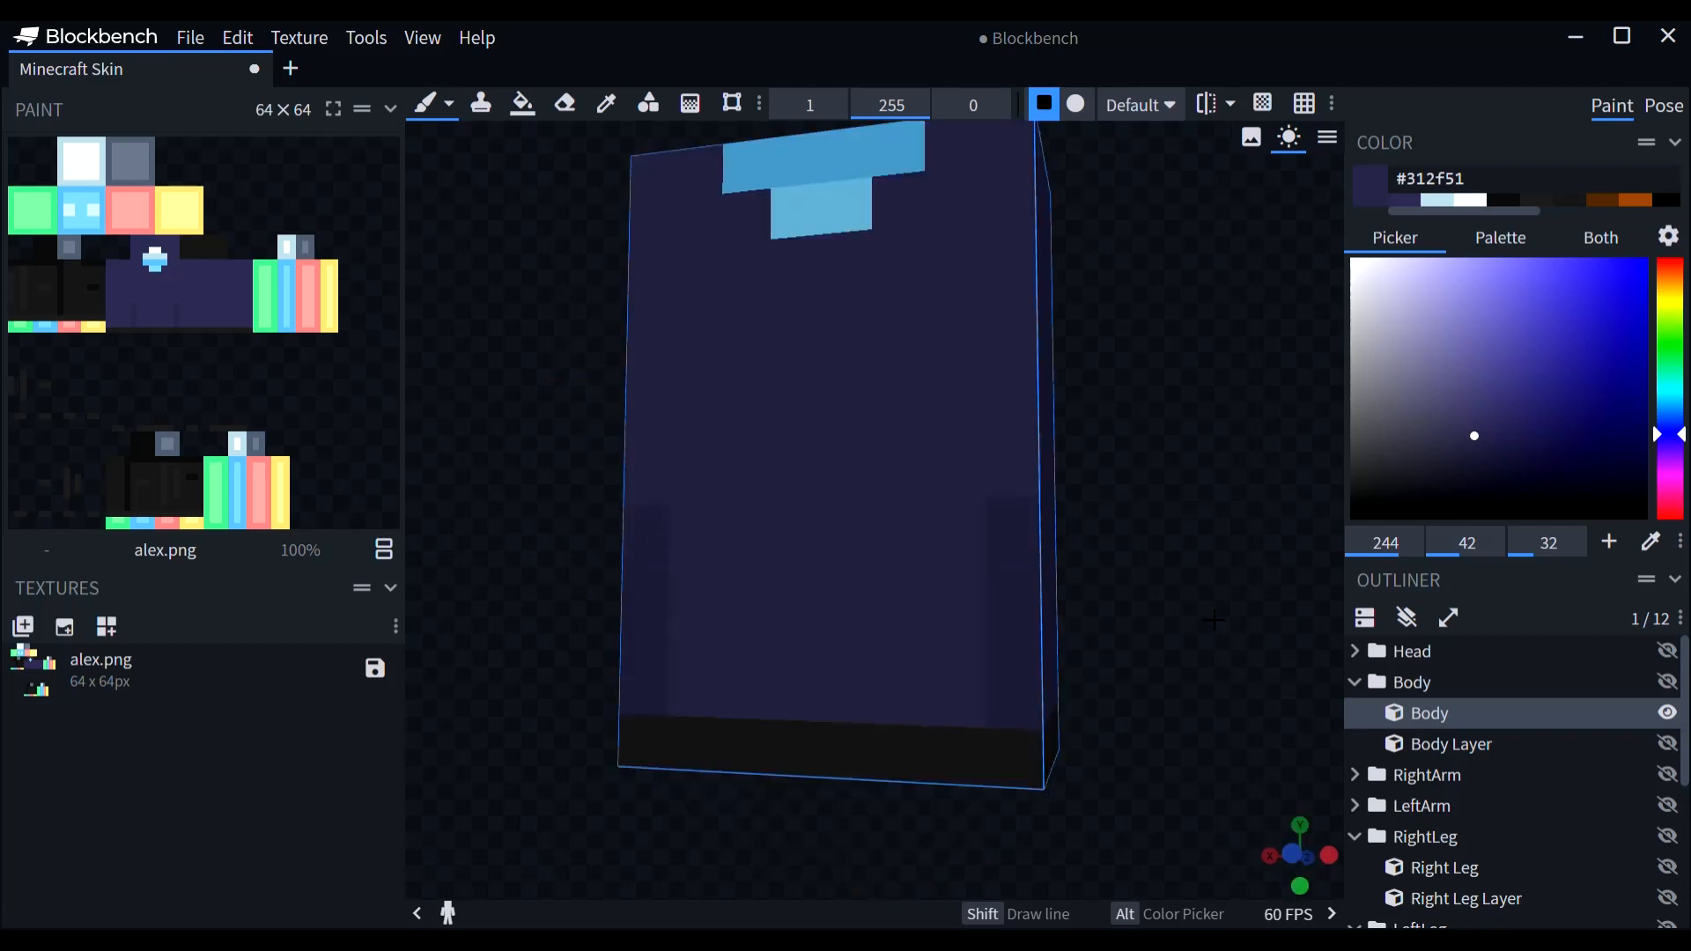
{"action": "middle_click_drag", "start_coordinate": [1214, 620], "coordinate": [1115, 656]}
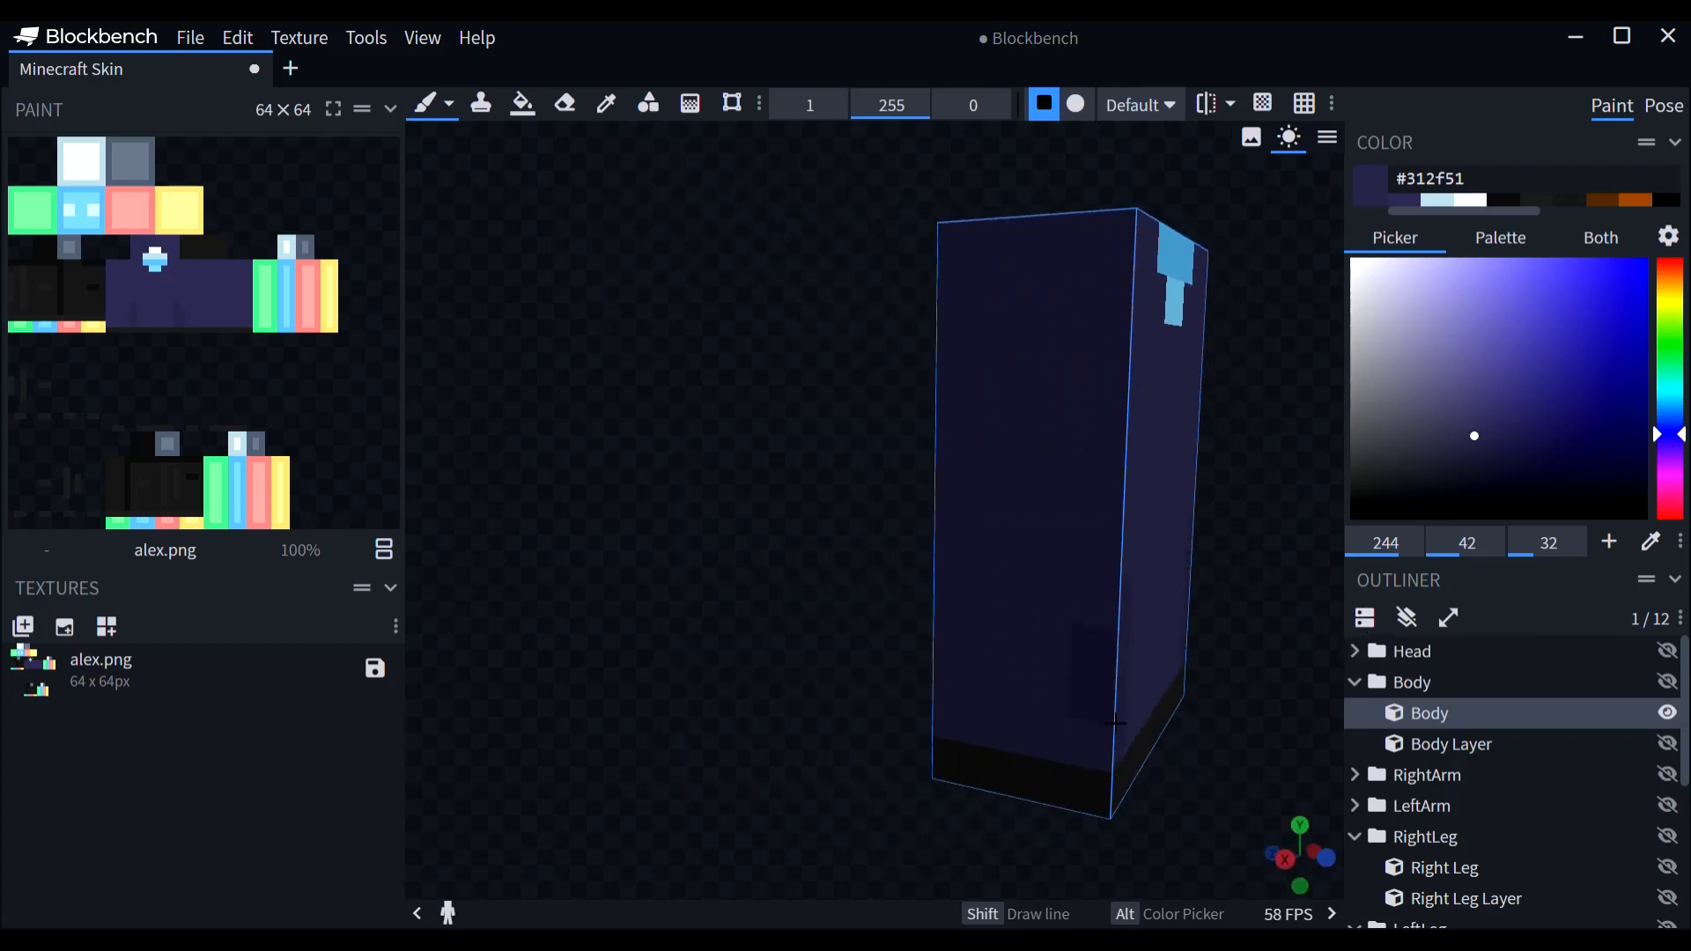
{"action": "middle_click_drag", "start_coordinate": [1115, 722], "coordinate": [1037, 872]}
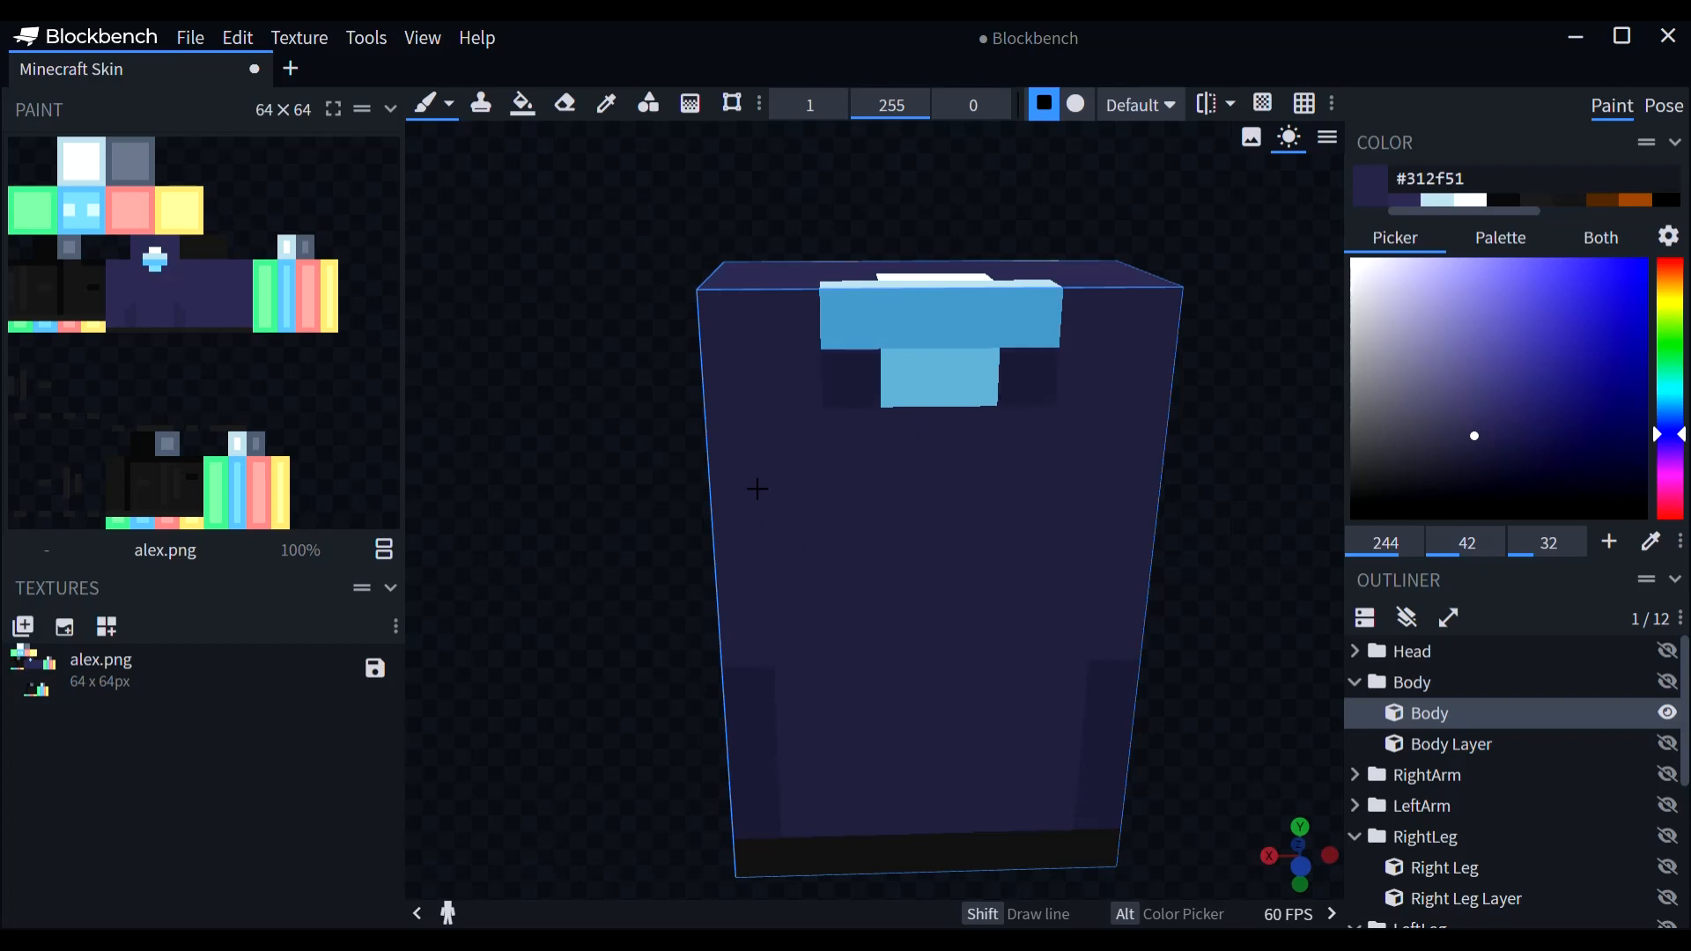
Step: Add #312f51 shading to the shirt's upper corners and paint fold patches on its back and sides
{"action": "left_click", "coordinate": [735, 347]}
{"action": "left_click_drag", "start_coordinate": [1214, 448], "coordinate": [1019, 467]}
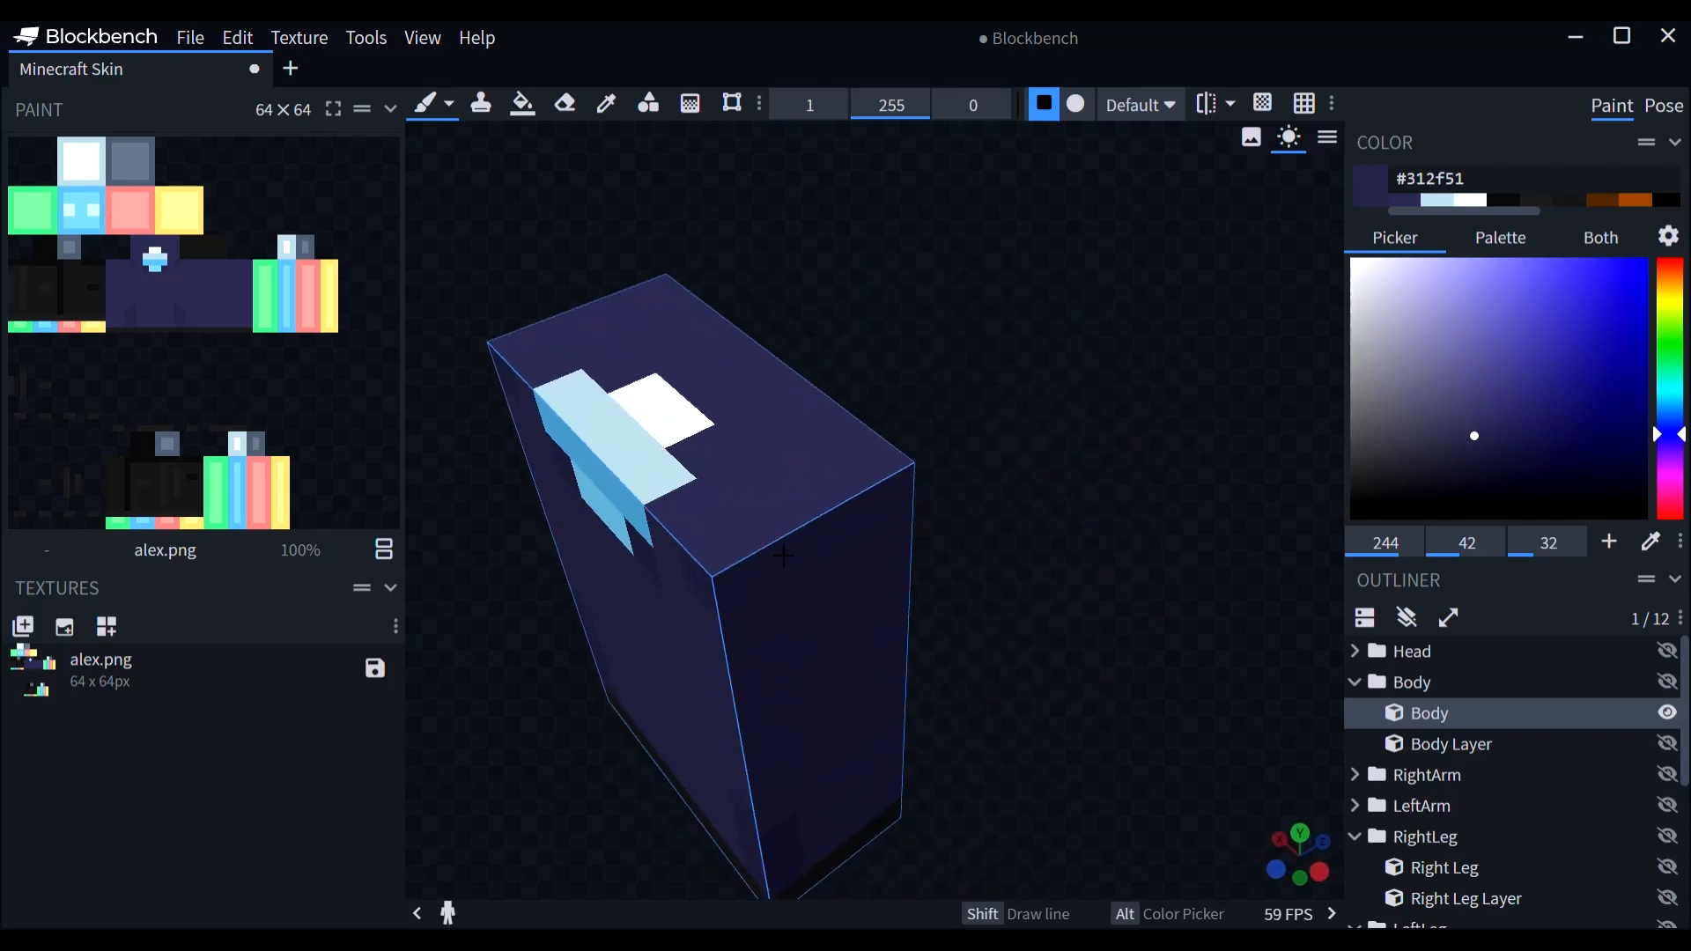
{"action": "left_click_drag", "start_coordinate": [886, 518], "coordinate": [924, 511]}
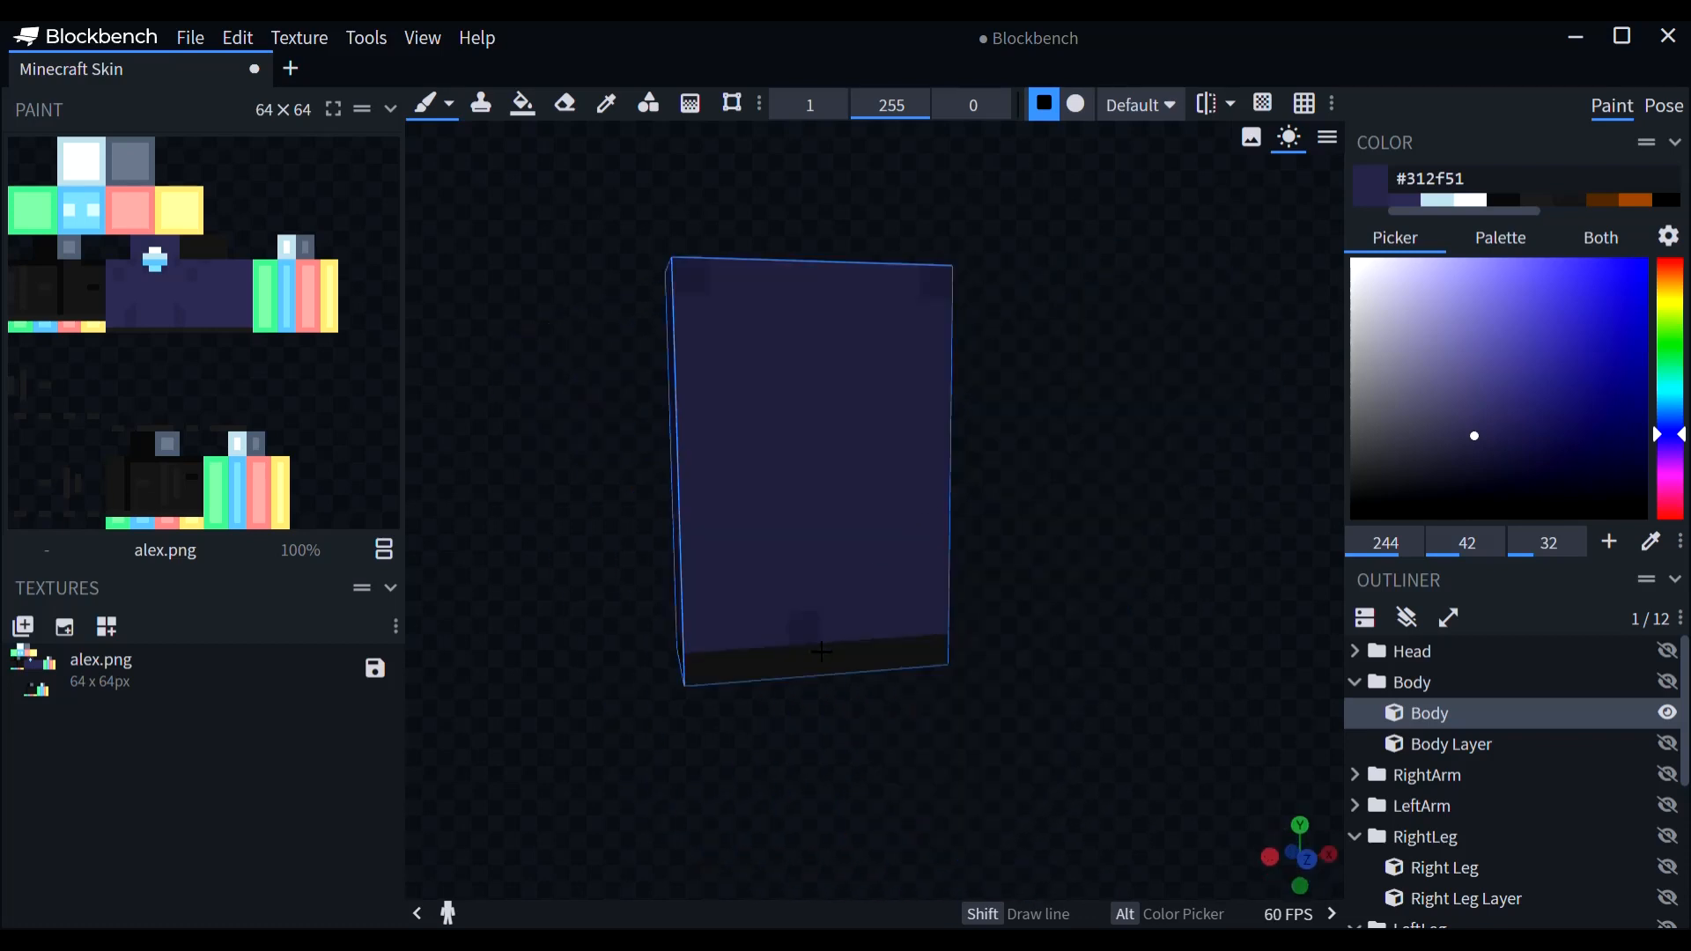
{"action": "mouse_move", "coordinate": [821, 651]}
{"action": "left_mouse_down"}
{"action": "mouse_move", "coordinate": [811, 490]}
{"action": "mouse_move", "coordinate": [853, 465]}
{"action": "mouse_move", "coordinate": [856, 638]}
{"action": "left_mouse_up"}
{"action": "mouse_move", "coordinate": [870, 492]}
{"action": "left_mouse_down"}
{"action": "mouse_move", "coordinate": [828, 447]}
{"action": "mouse_move", "coordinate": [784, 497]}
{"action": "left_mouse_up"}
{"action": "left_click_drag", "start_coordinate": [1045, 358], "coordinate": [1162, 402]}
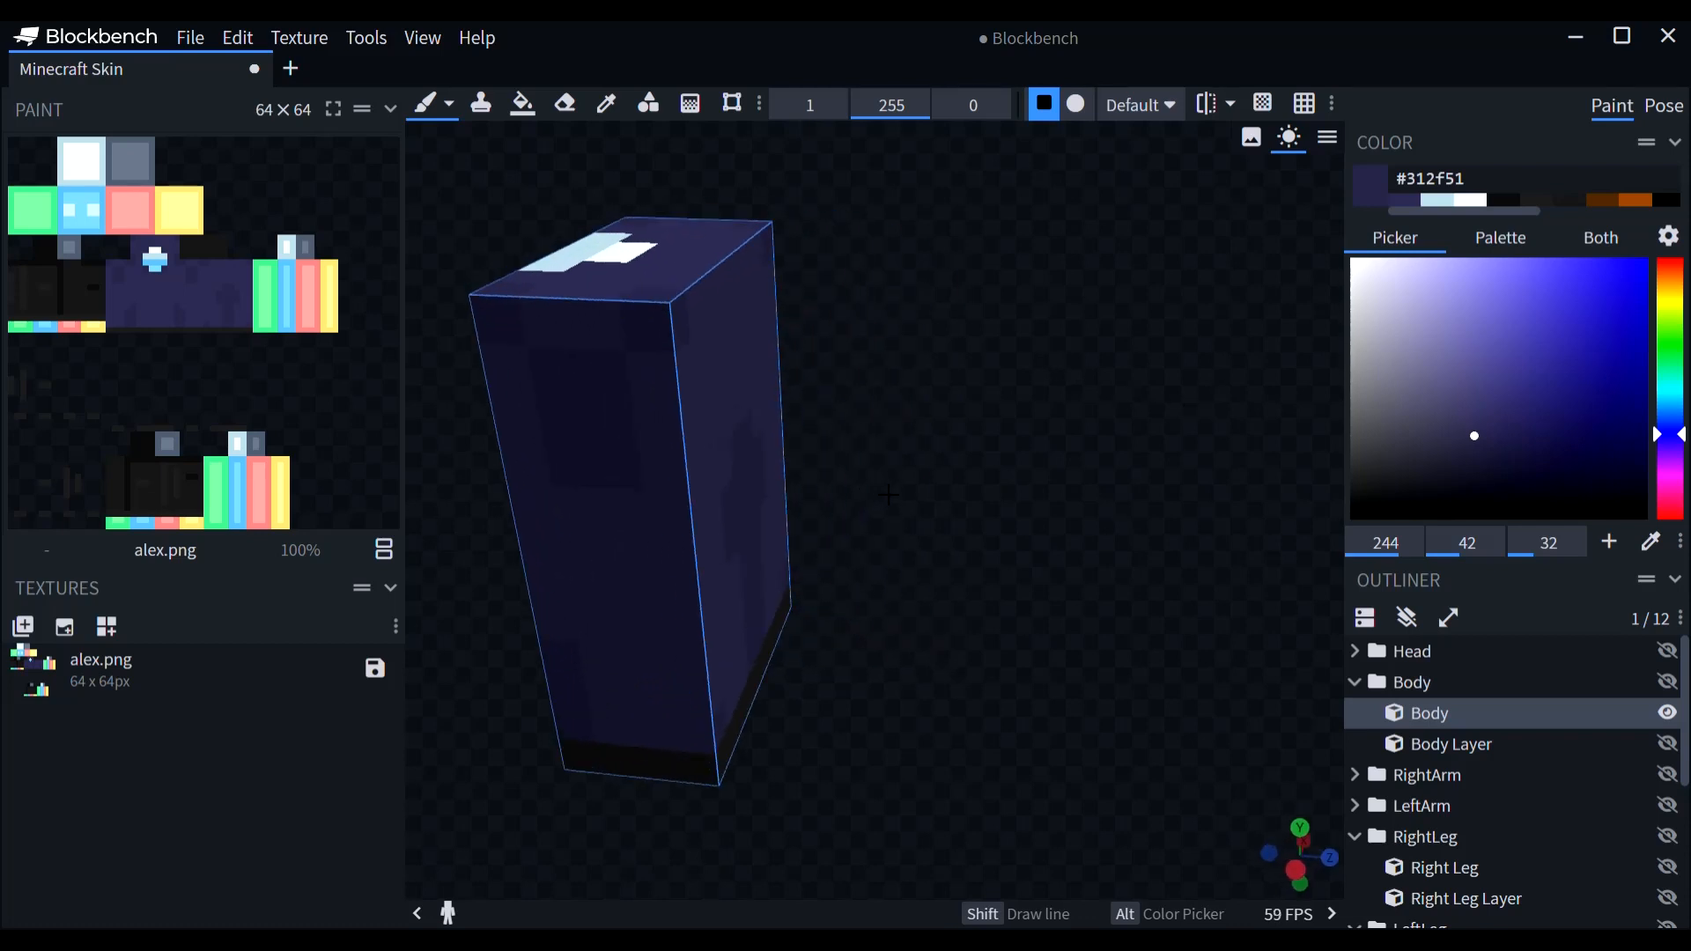
{"action": "left_click_drag", "start_coordinate": [890, 494], "coordinate": [1110, 482]}
{"action": "scroll", "coordinate": [1109, 482], "scroll_direction": "down", "scroll_amount": 3}
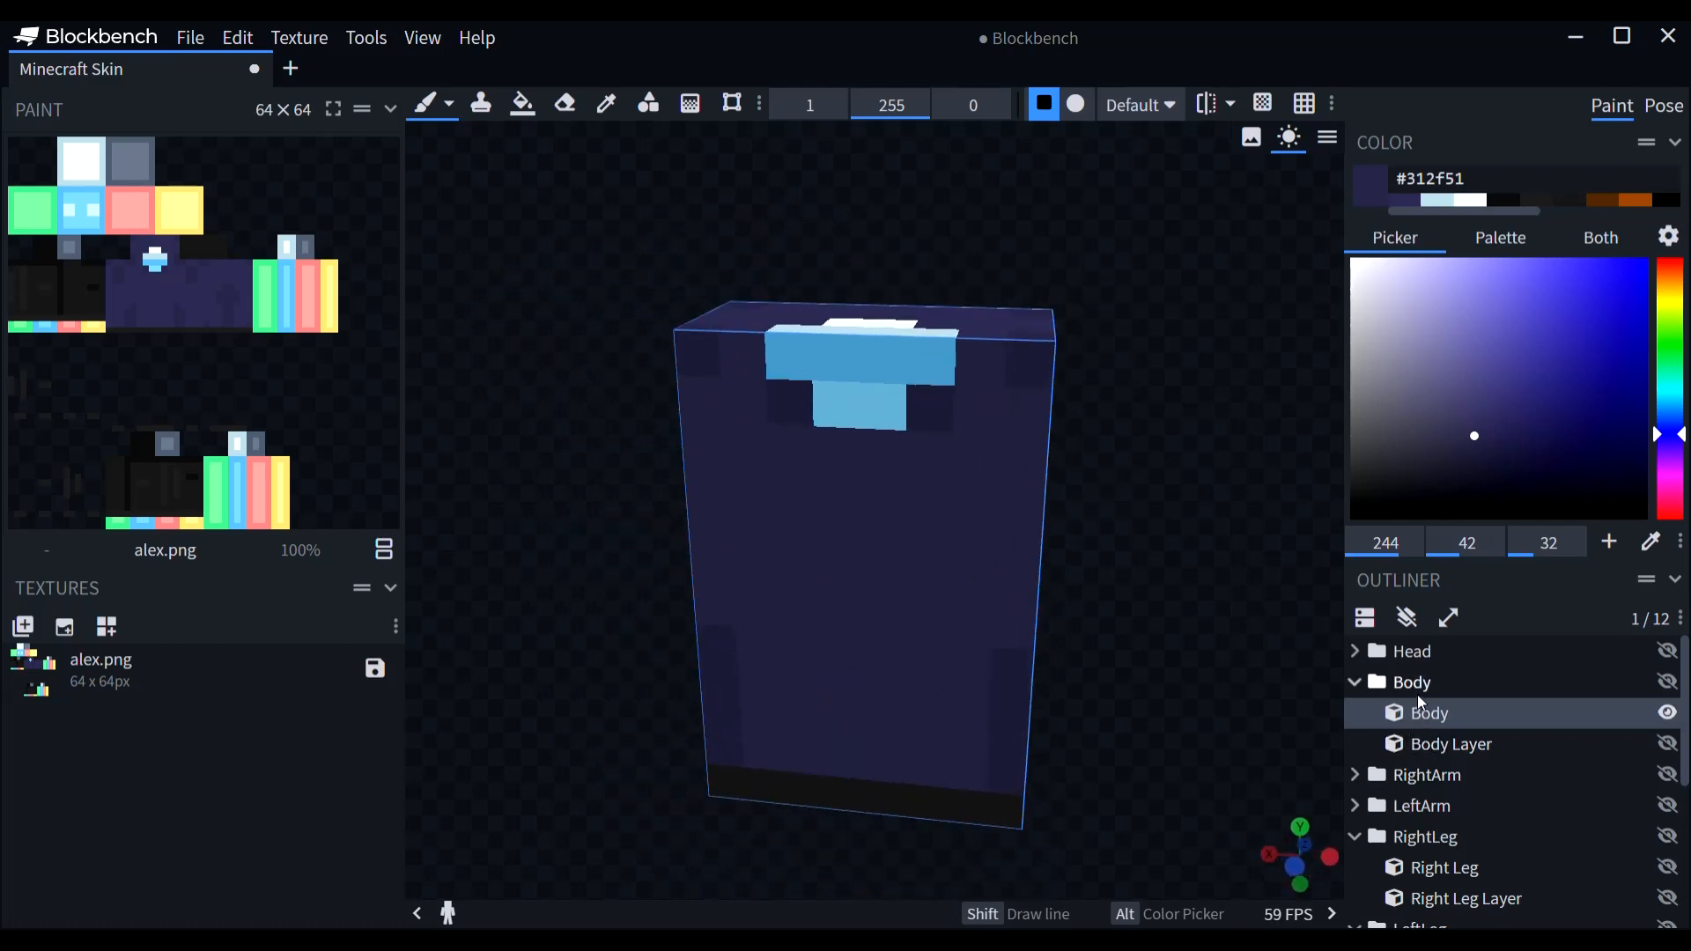
Step: Hide the Body cube and show the base Right Arm and Left Arm cubes
{"action": "left_click", "coordinate": [1667, 712]}
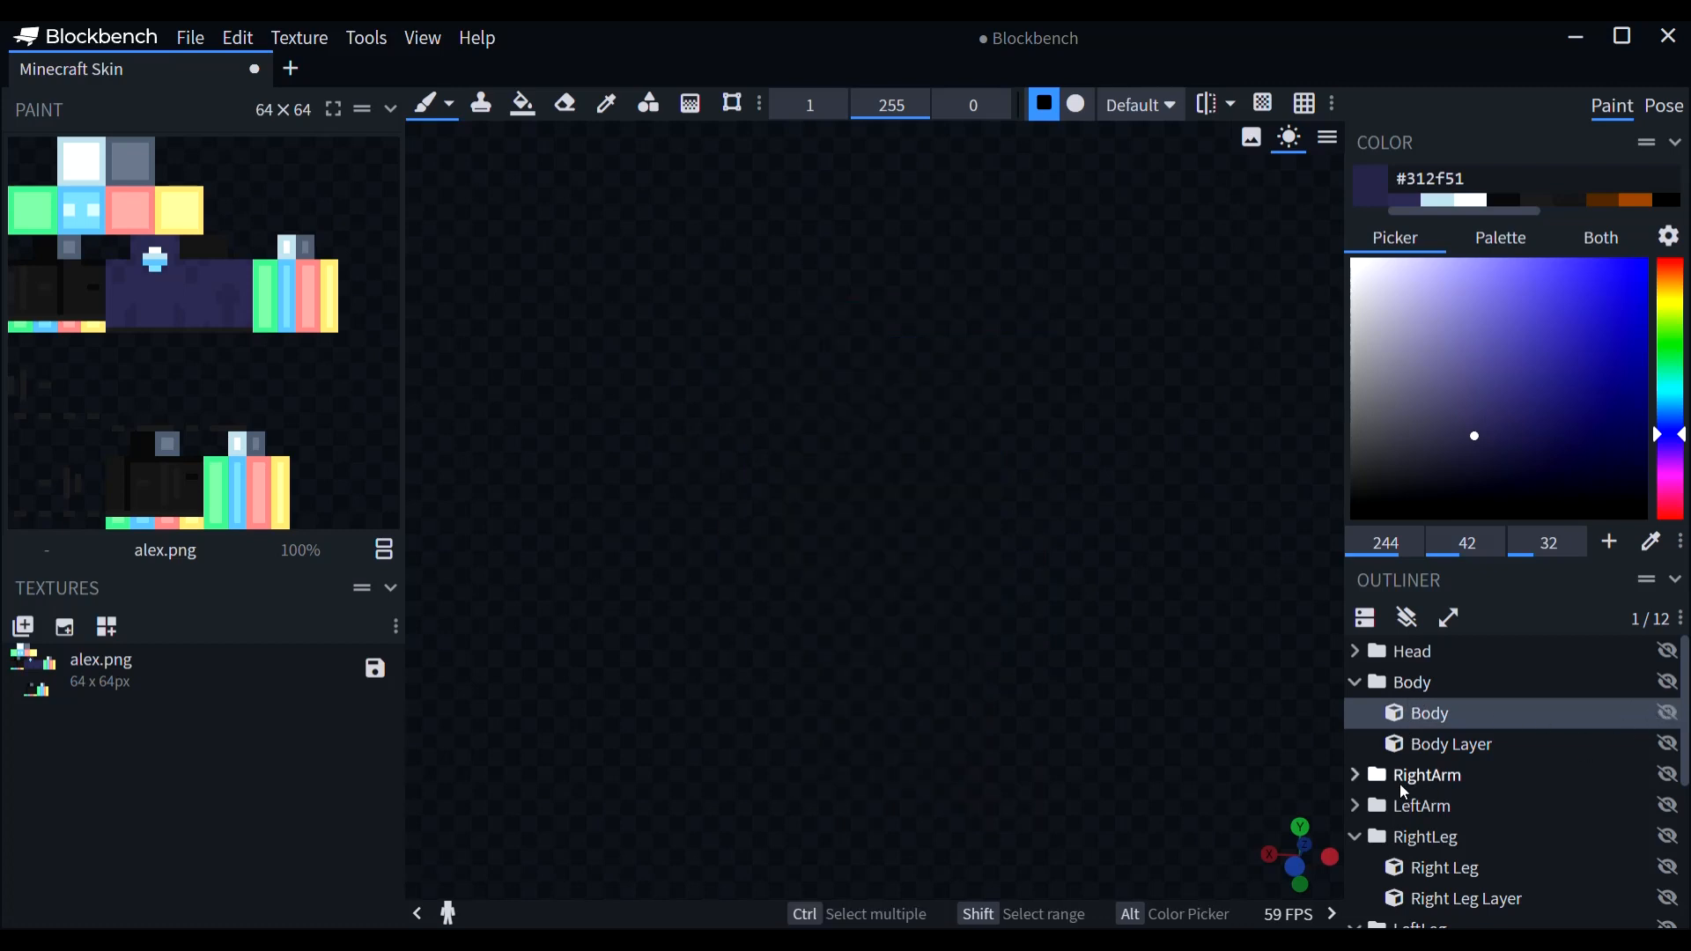
{"action": "left_click", "coordinate": [1356, 776]}
{"action": "left_click", "coordinate": [1667, 806]}
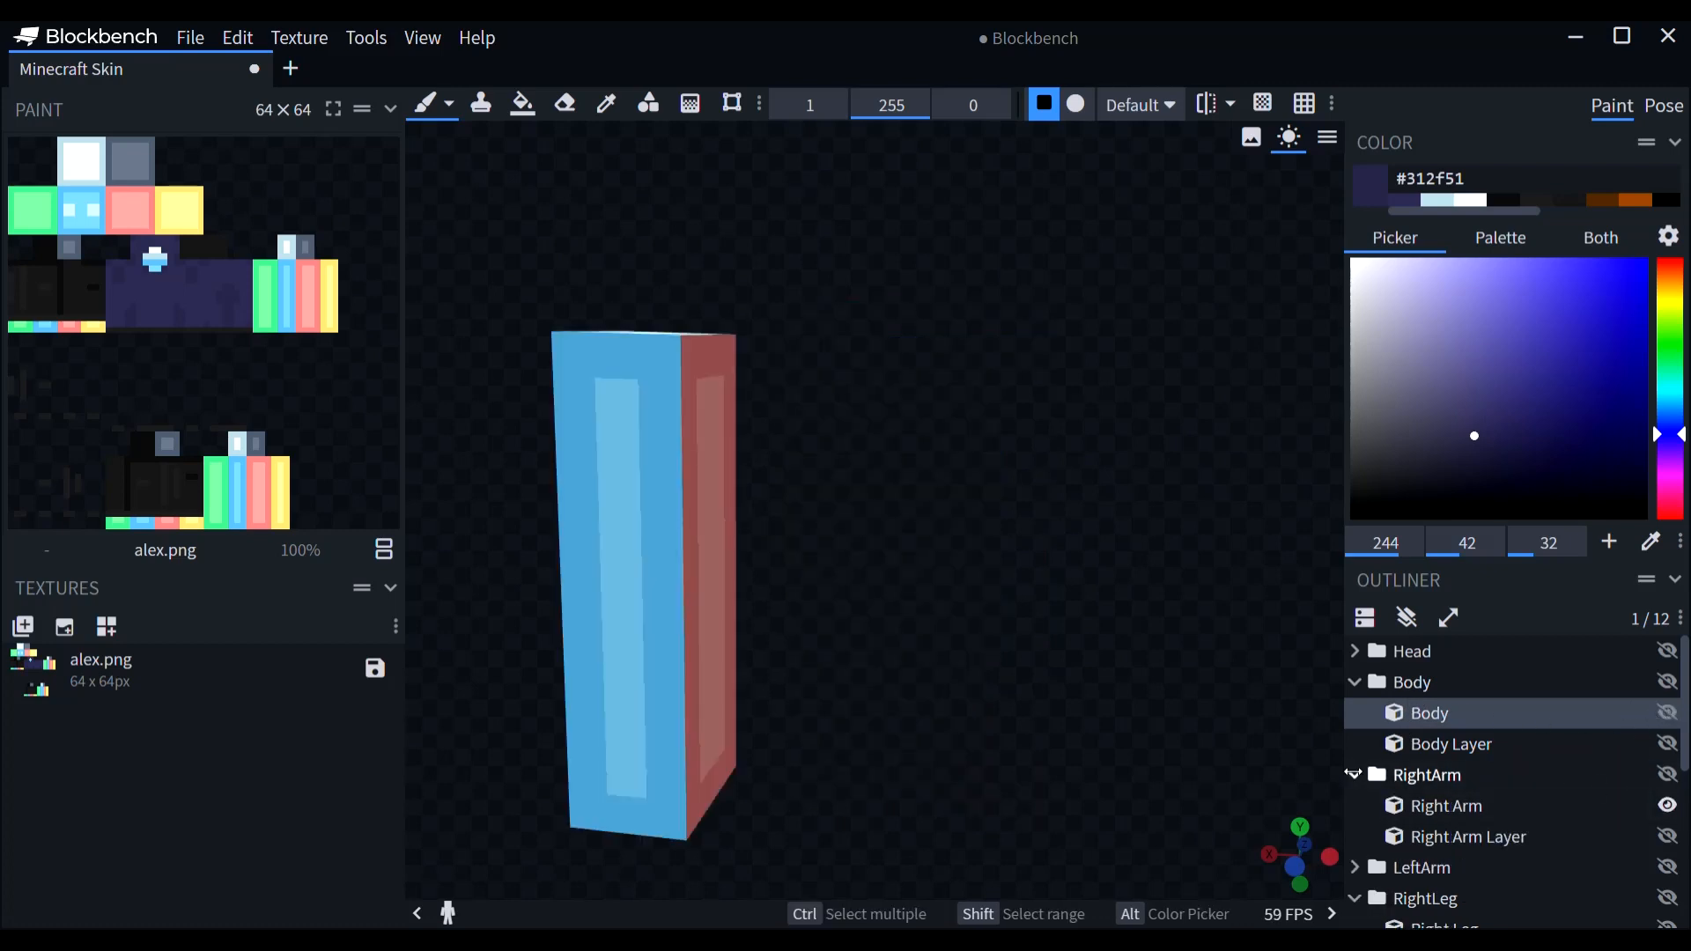
{"action": "left_click", "coordinate": [1356, 776]}
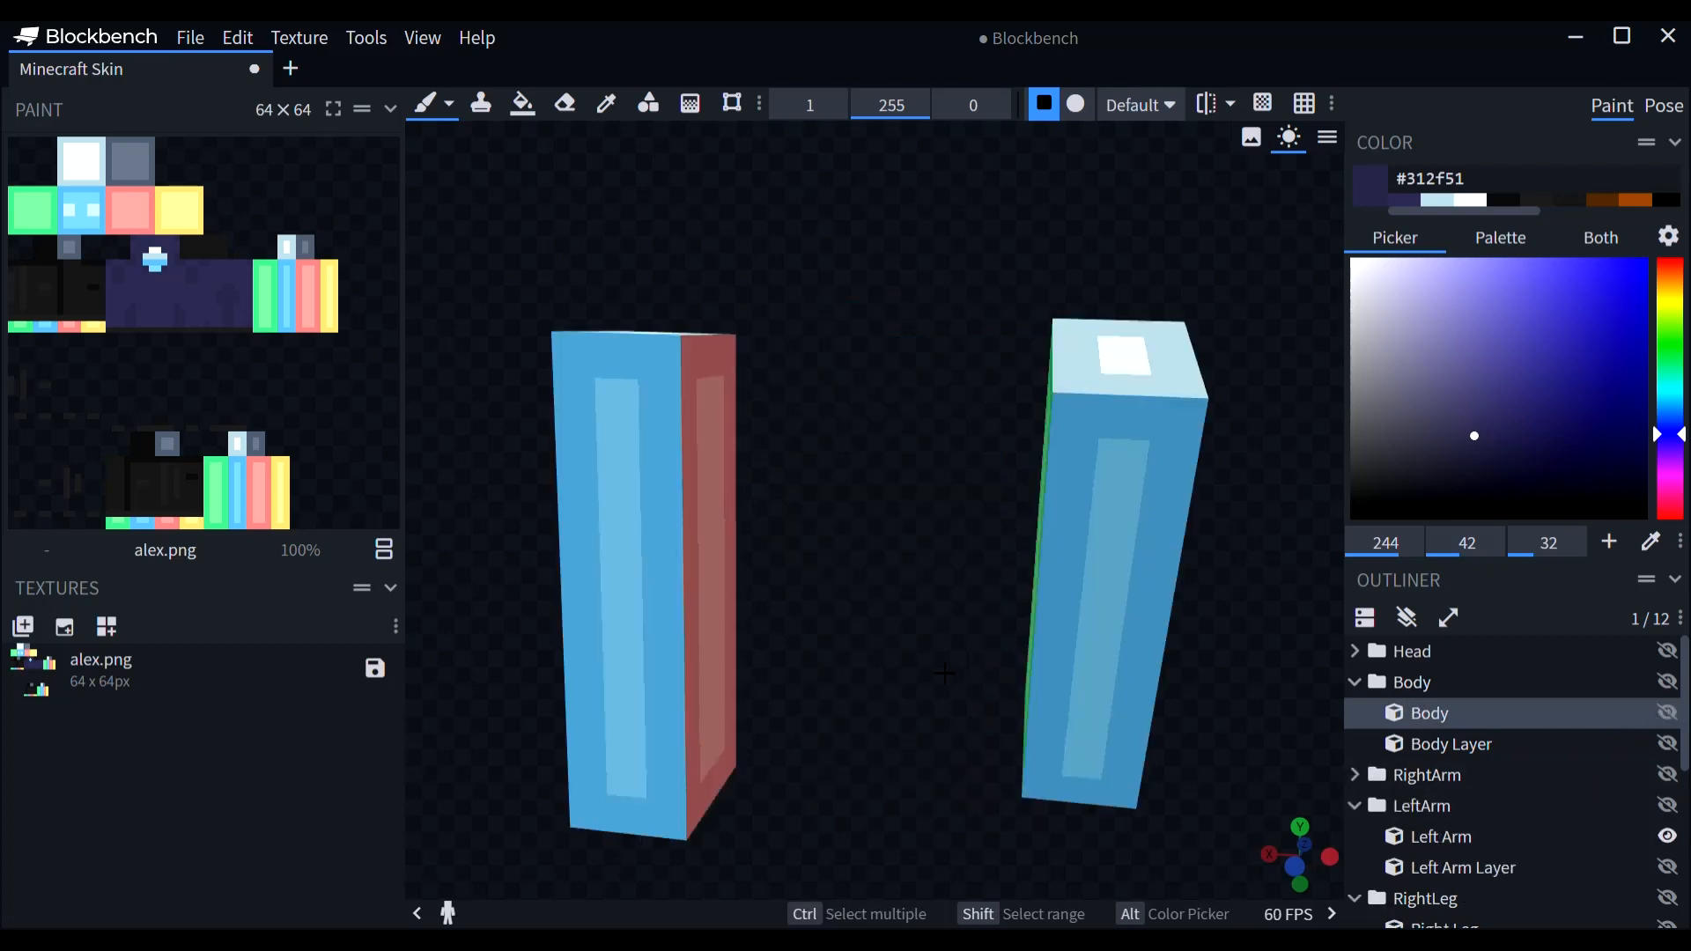
{"action": "left_click_drag", "start_coordinate": [939, 669], "coordinate": [976, 759]}
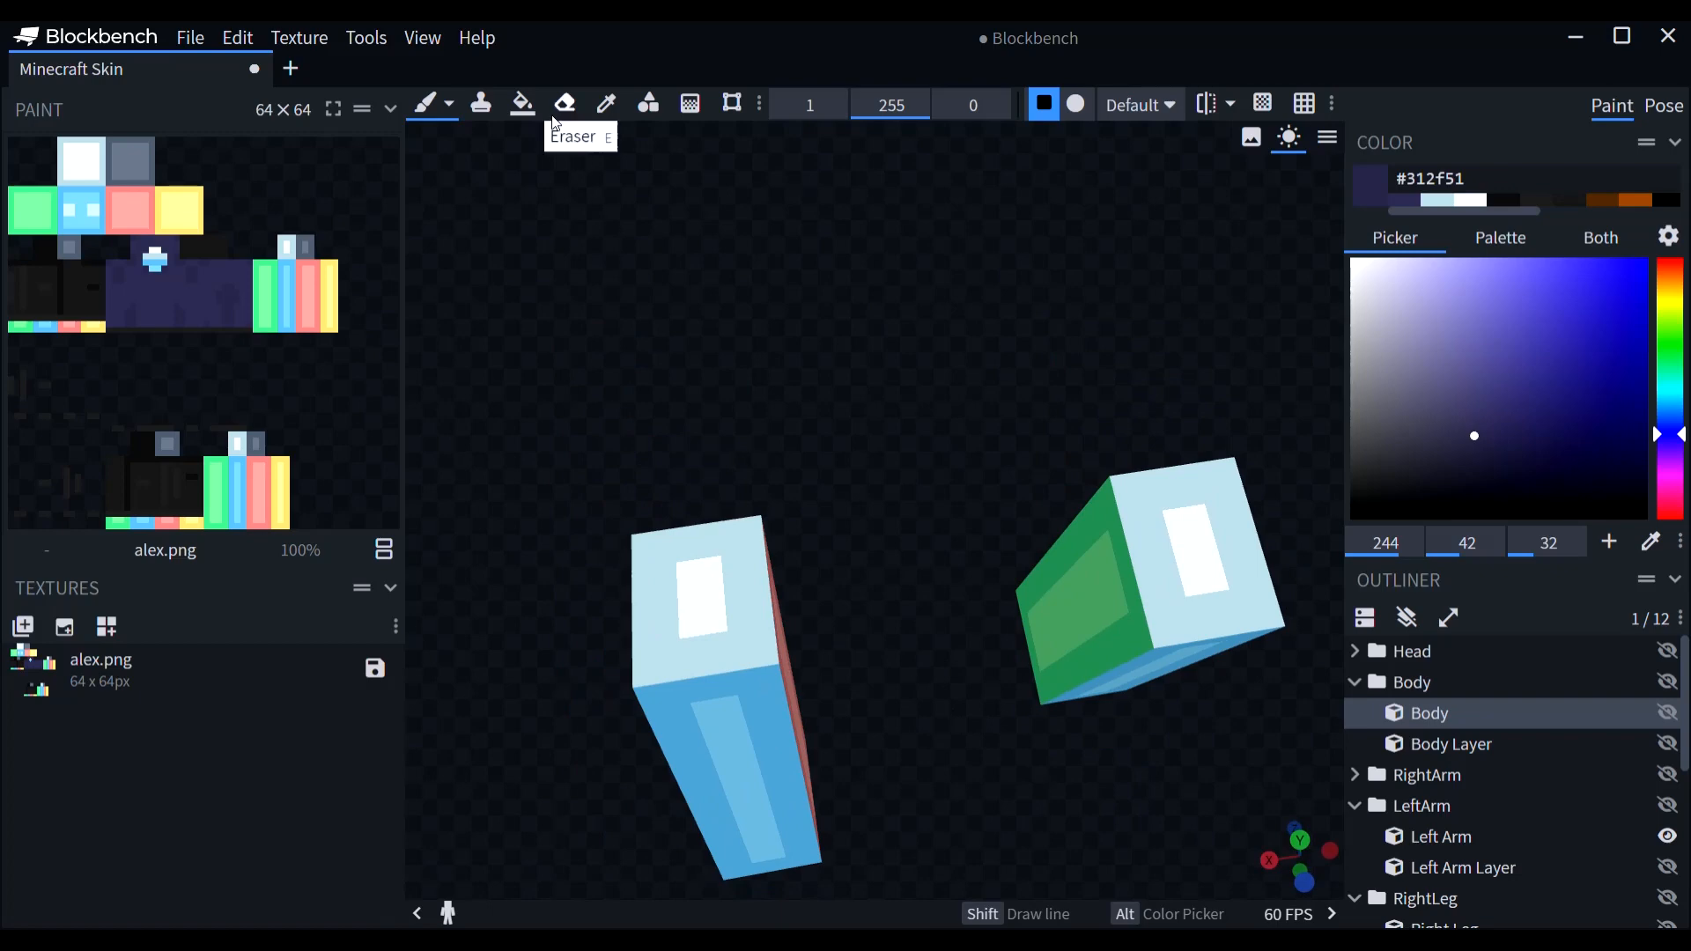
Step: Fill the top faces of both arms with #363459 using the Paint Bucket in Face mode
{"action": "left_click", "coordinate": [523, 104]}
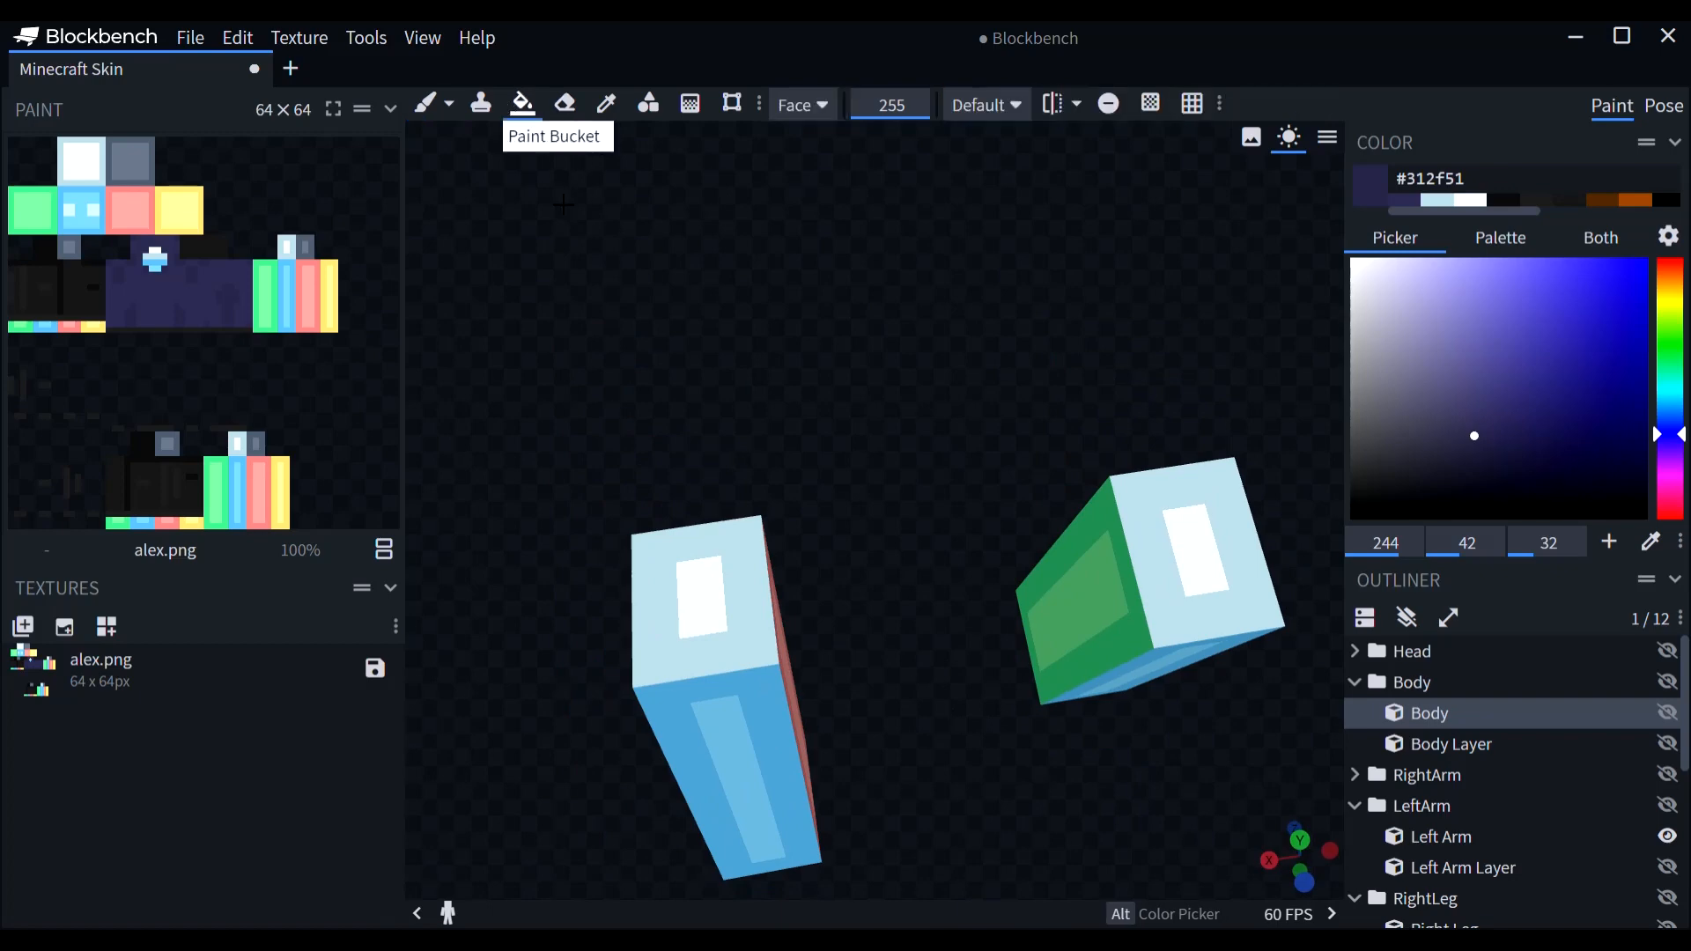
{"action": "left_click", "coordinate": [1413, 200]}
{"action": "left_click", "coordinate": [1268, 553]}
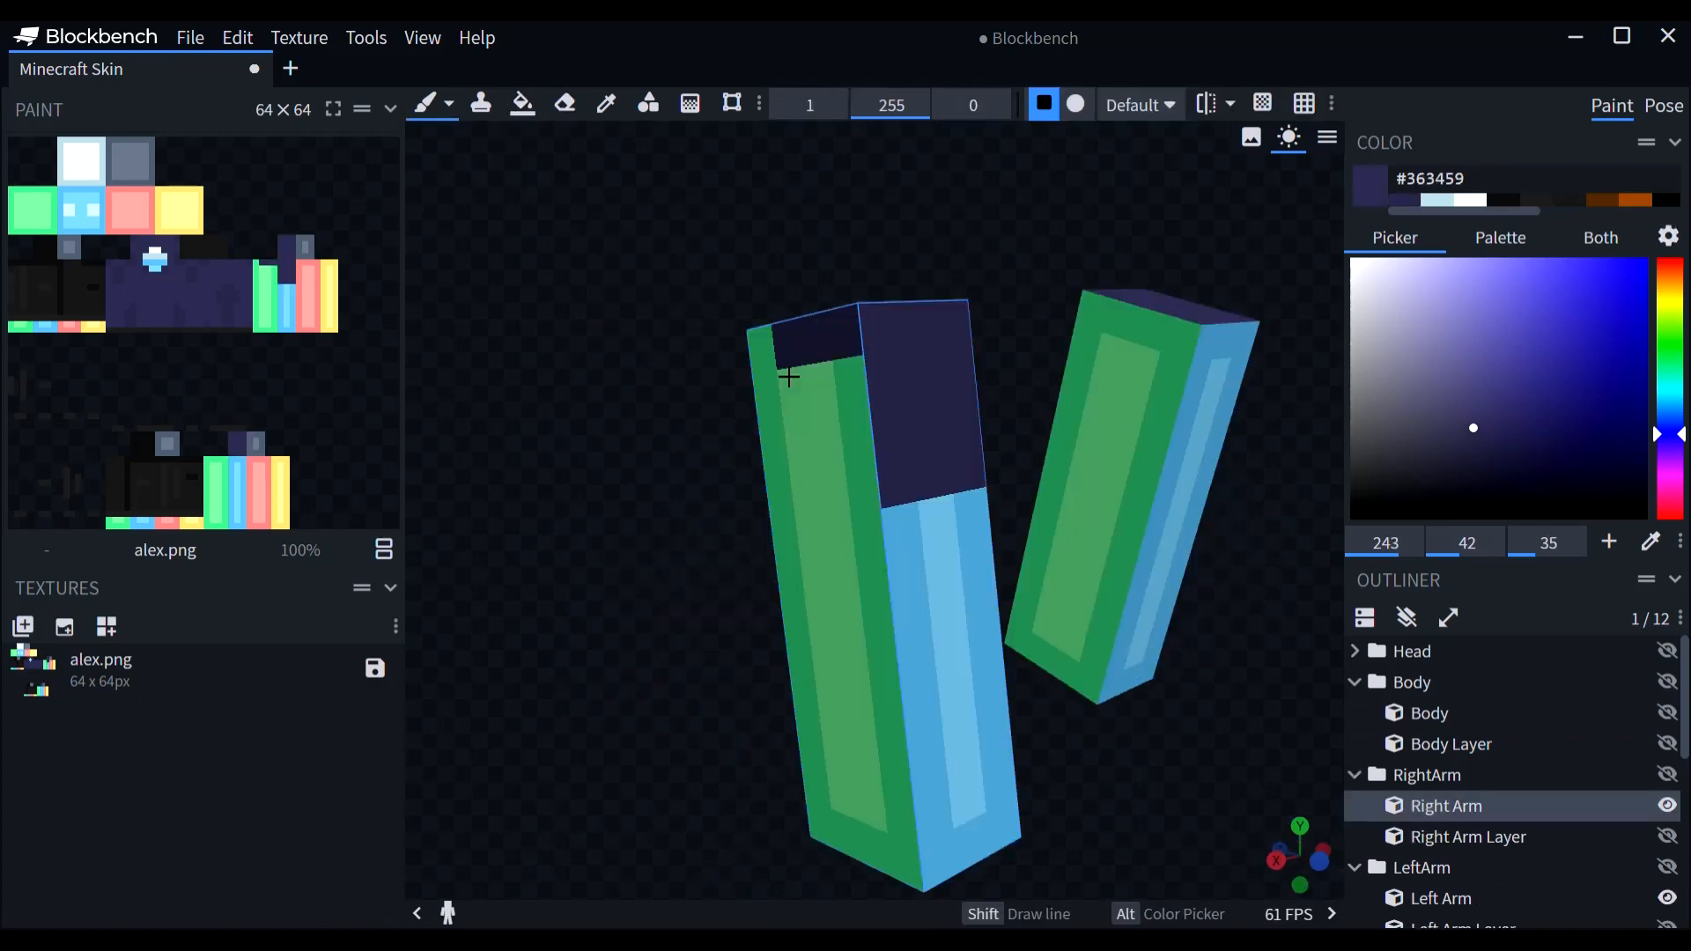
Step: Brush #363459 short sleeves around all sides of the upper third of both arms
{"action": "mouse_move", "coordinate": [759, 352]}
{"action": "left_mouse_down"}
{"action": "mouse_move", "coordinate": [868, 443]}
{"action": "mouse_move", "coordinate": [815, 485]}
{"action": "mouse_move", "coordinate": [906, 481]}
{"action": "left_mouse_up"}
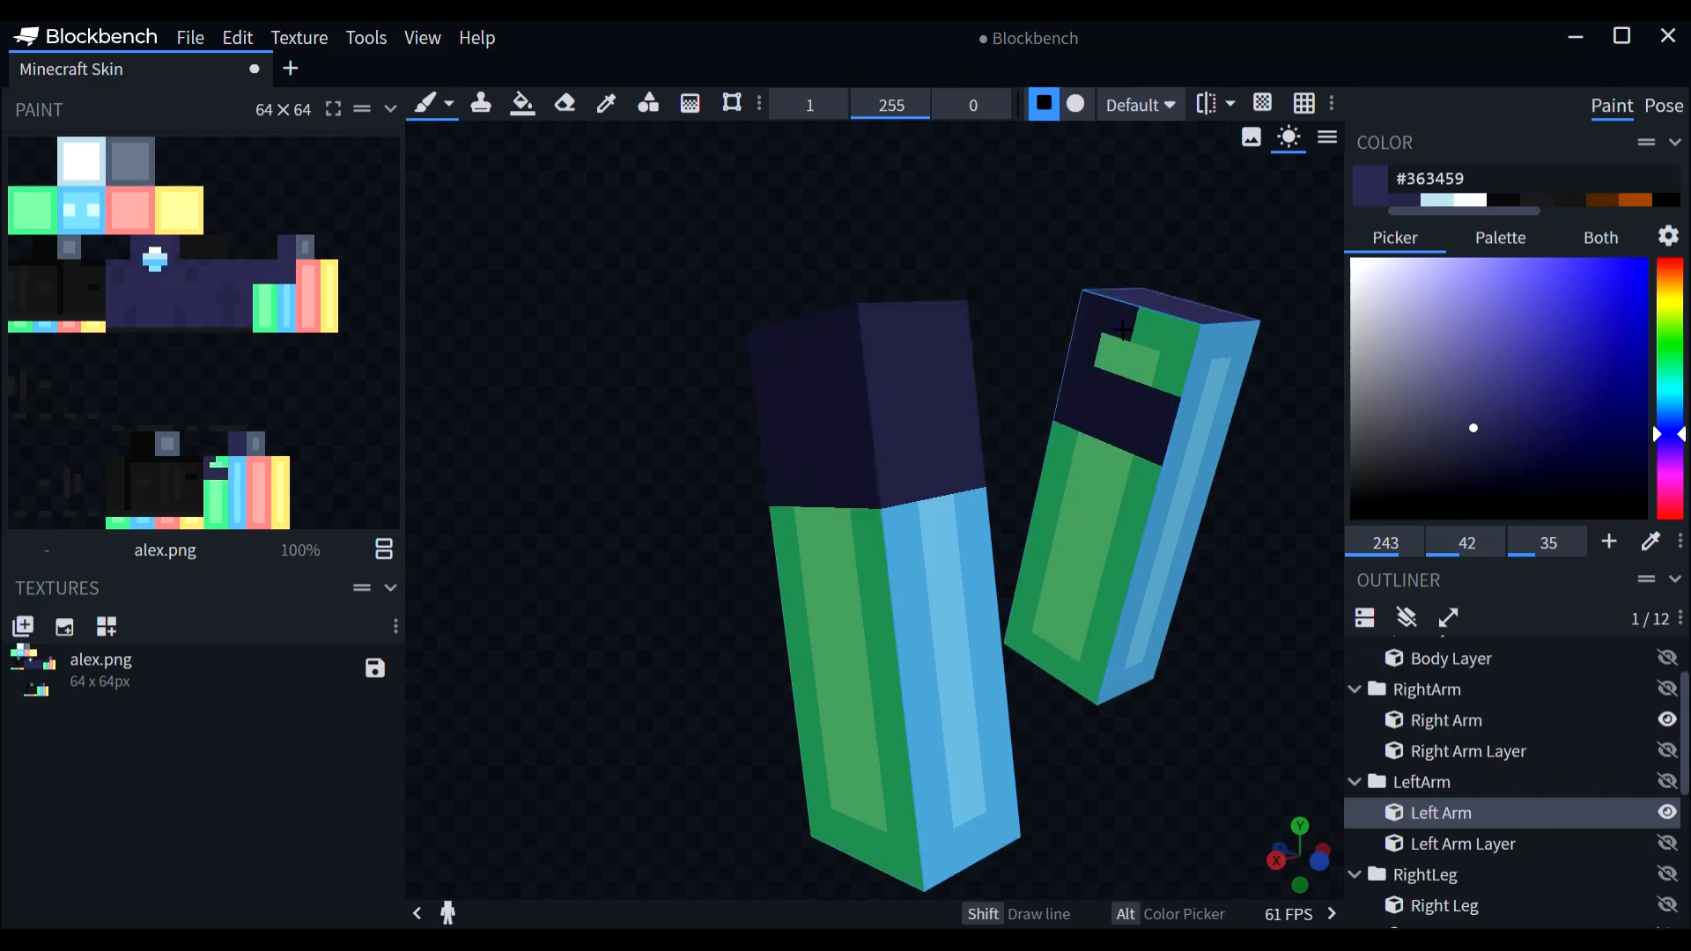
{"action": "left_click_drag", "start_coordinate": [1123, 330], "coordinate": [1178, 384]}
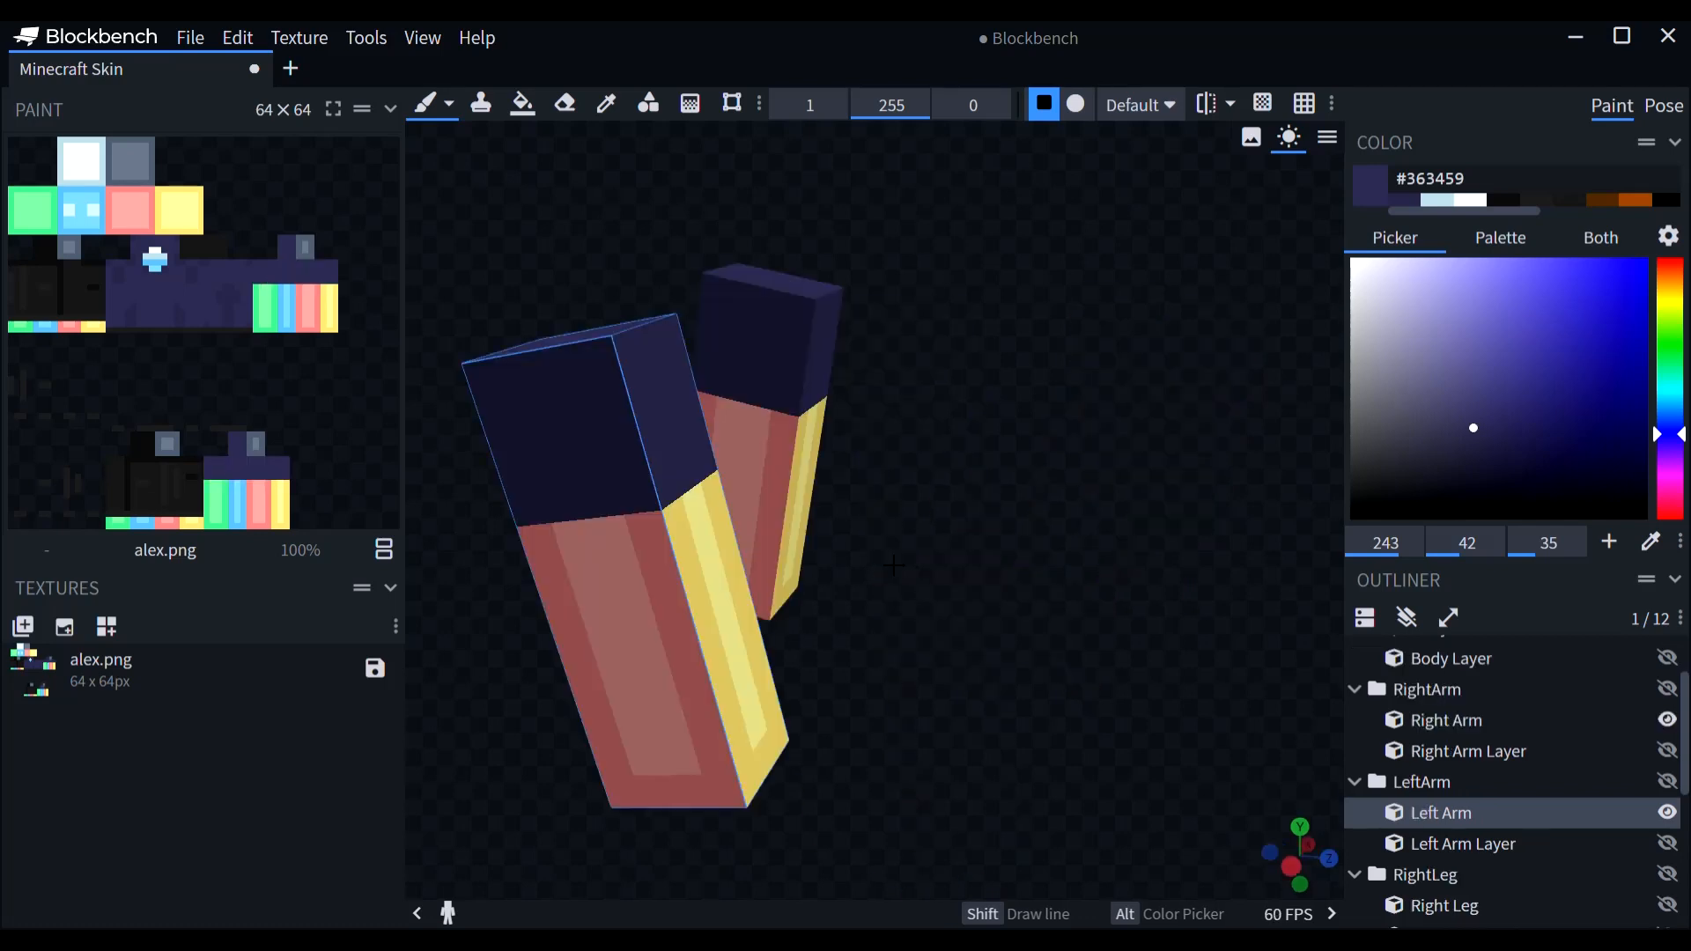
{"action": "mouse_move", "coordinate": [890, 564]}
{"action": "left_mouse_down"}
{"action": "mouse_move", "coordinate": [1067, 573]}
{"action": "mouse_move", "coordinate": [1174, 543]}
{"action": "left_mouse_up"}
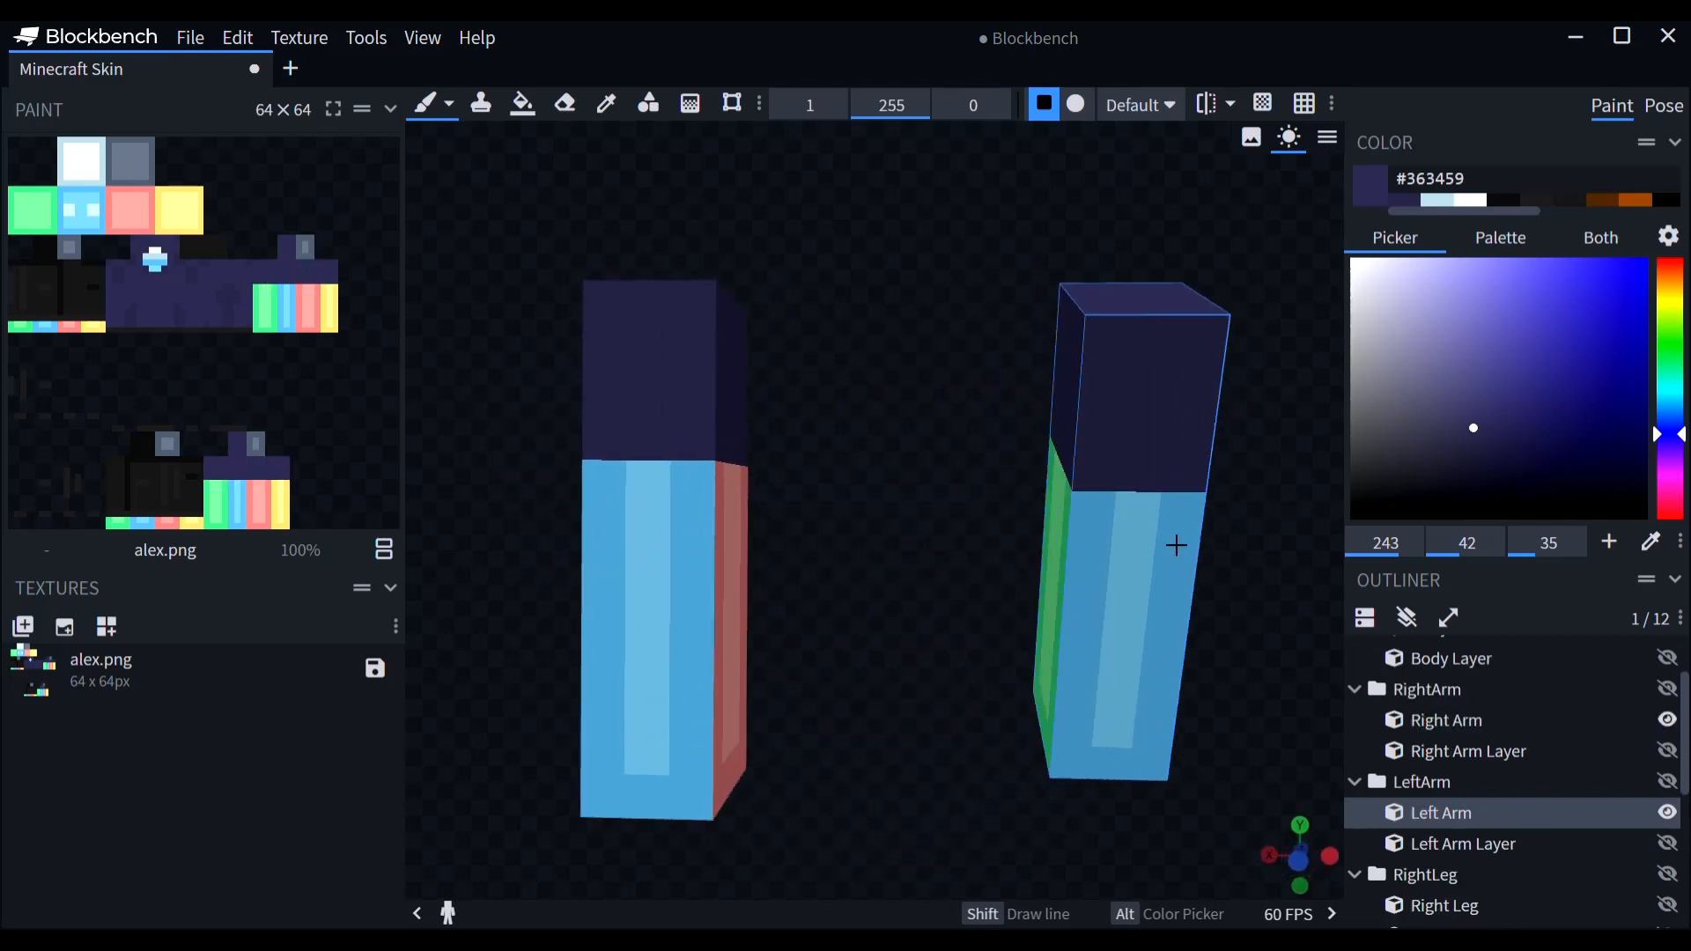
Step: Set the paint colour to #312f51, show the Body cube again and paint small shadow patches on the shoulders of both sleeves
{"action": "left_click", "coordinate": [1407, 202]}
{"action": "scroll", "coordinate": [1592, 703], "scroll_direction": "up", "scroll_amount": 1}
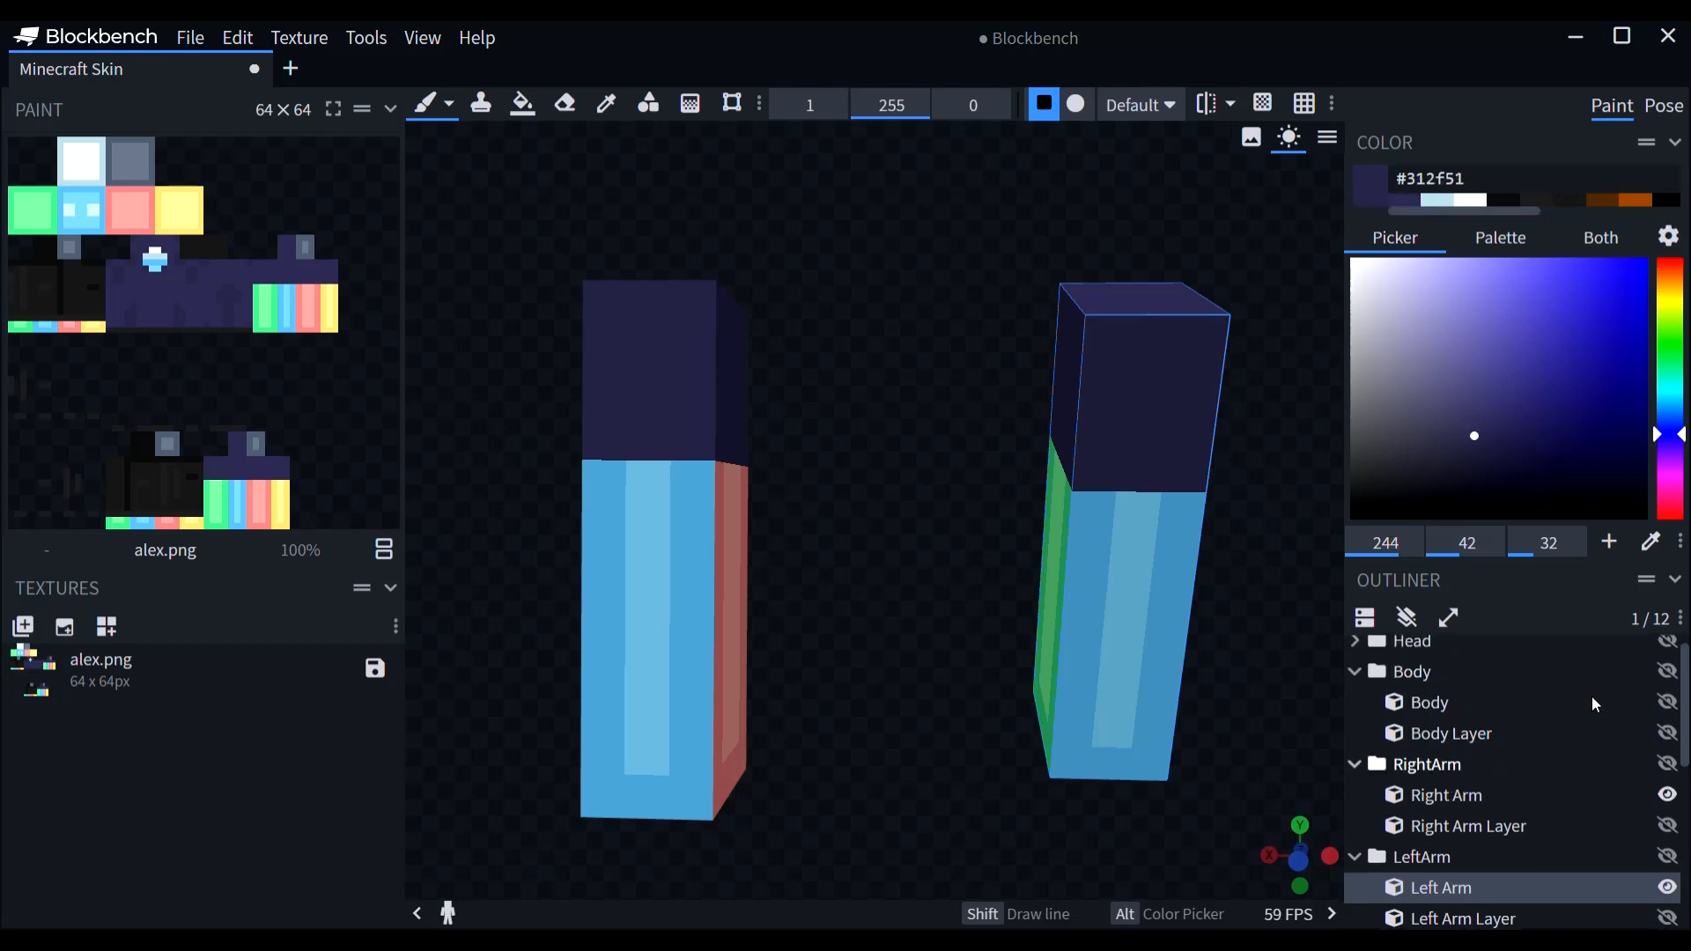
{"action": "left_click", "coordinate": [1667, 702]}
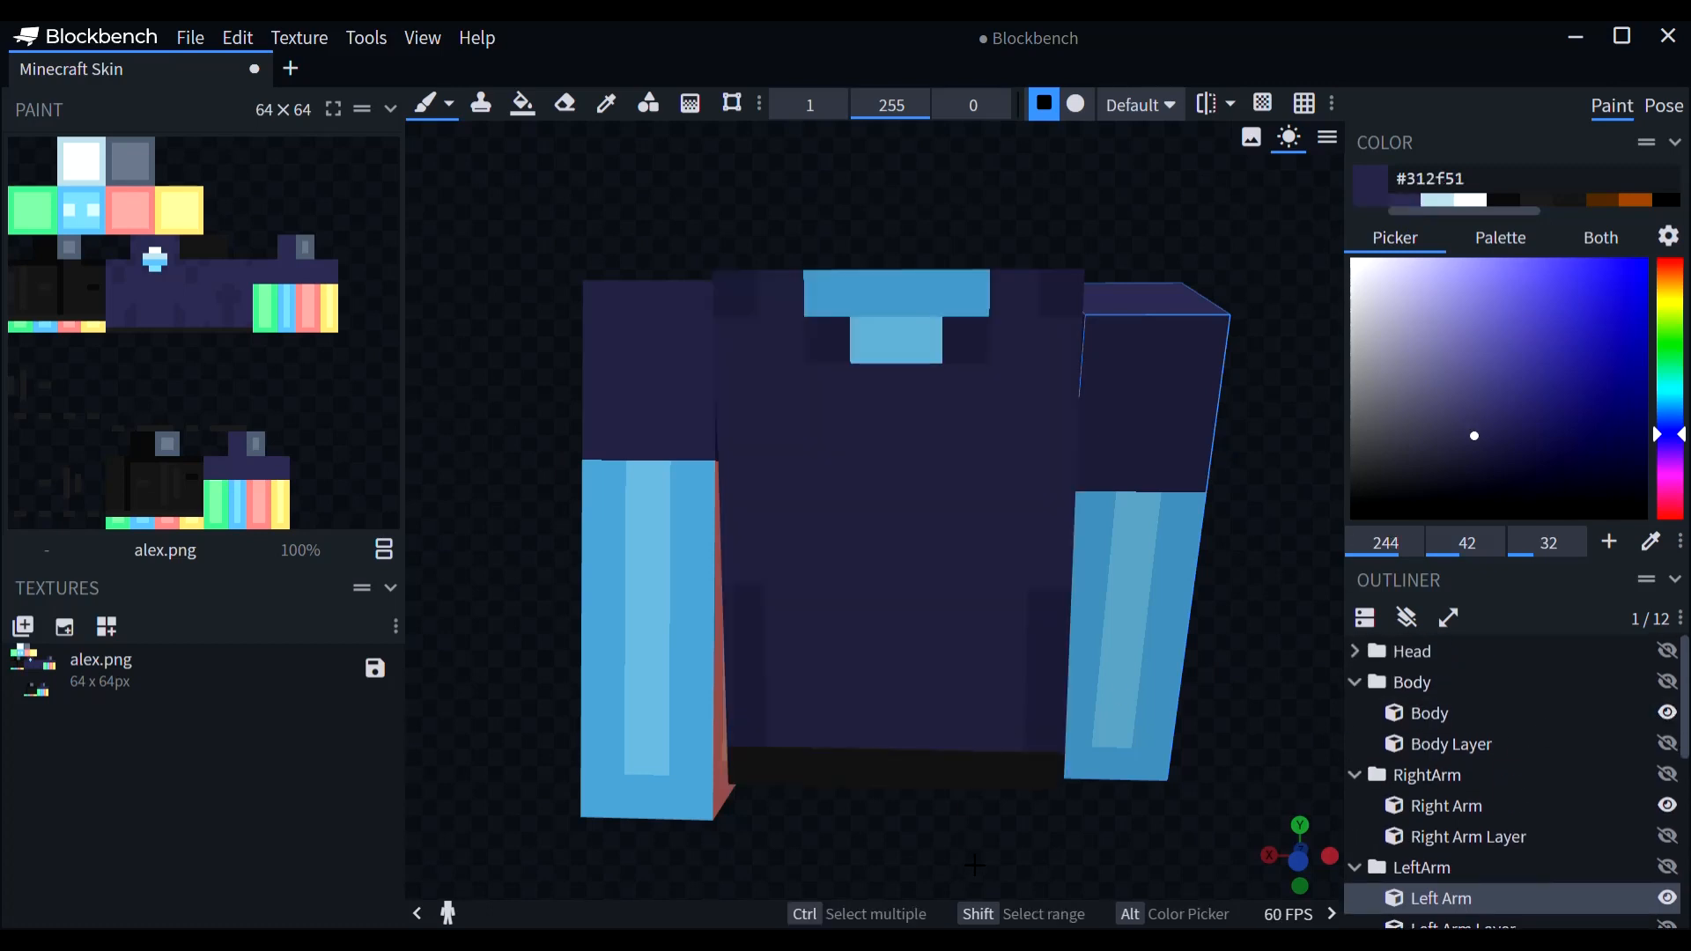
{"action": "left_click_drag", "start_coordinate": [975, 864], "coordinate": [927, 657]}
{"action": "left_click_drag", "start_coordinate": [810, 581], "coordinate": [751, 508]}
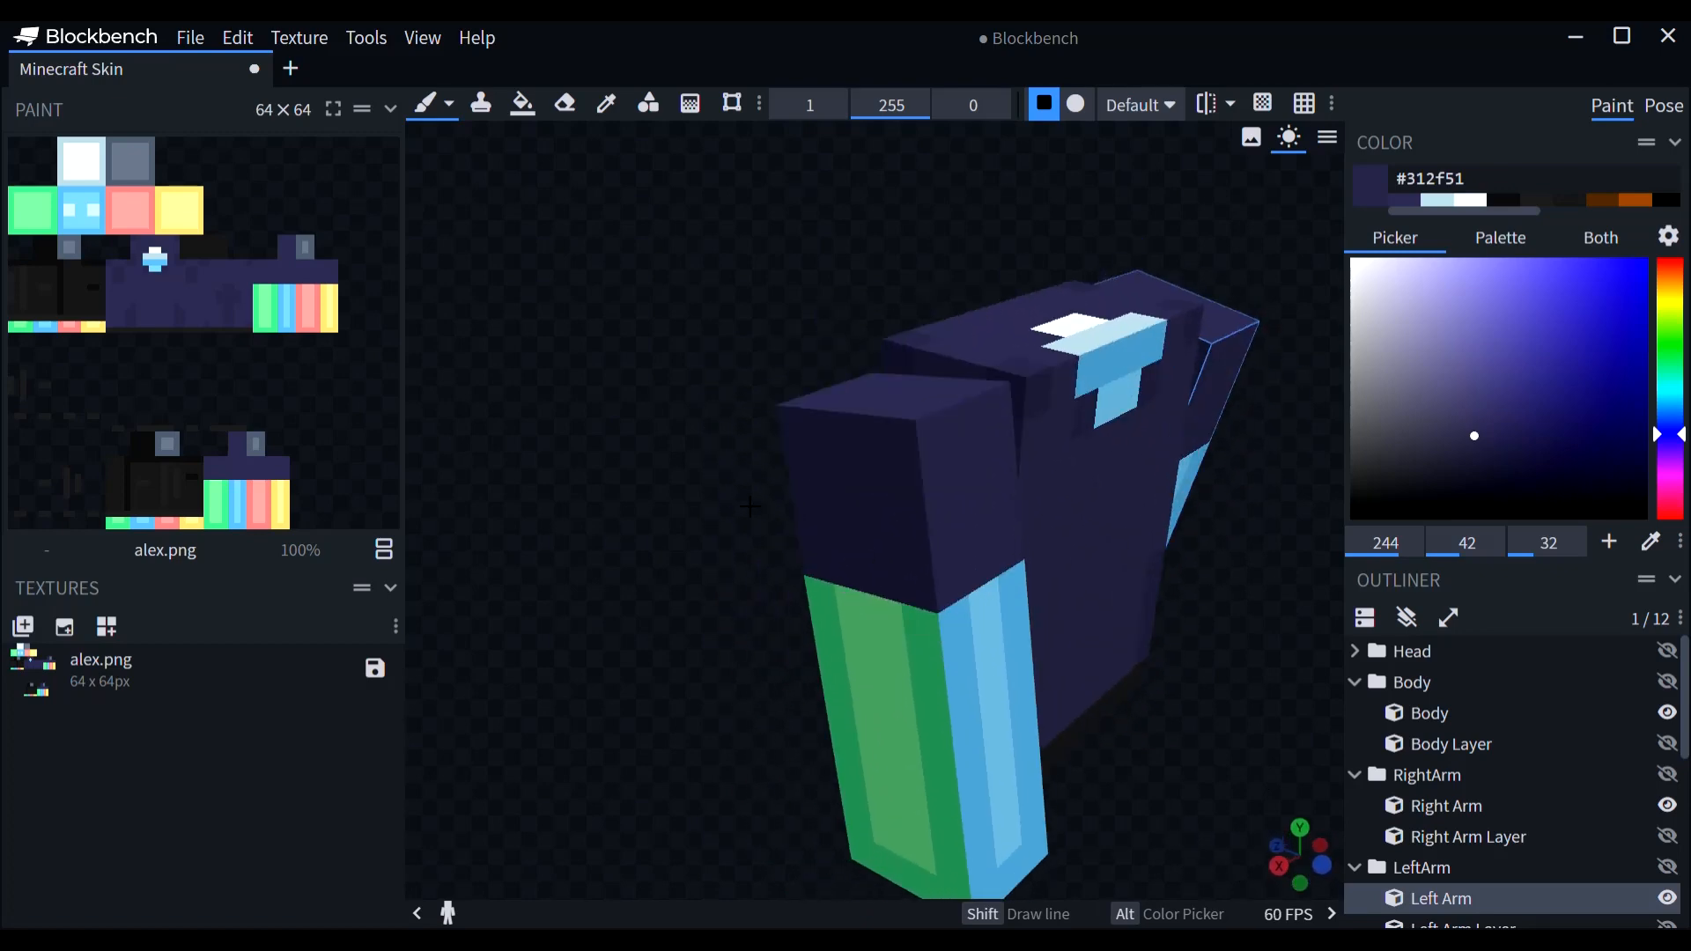
{"action": "left_click", "coordinate": [907, 438]}
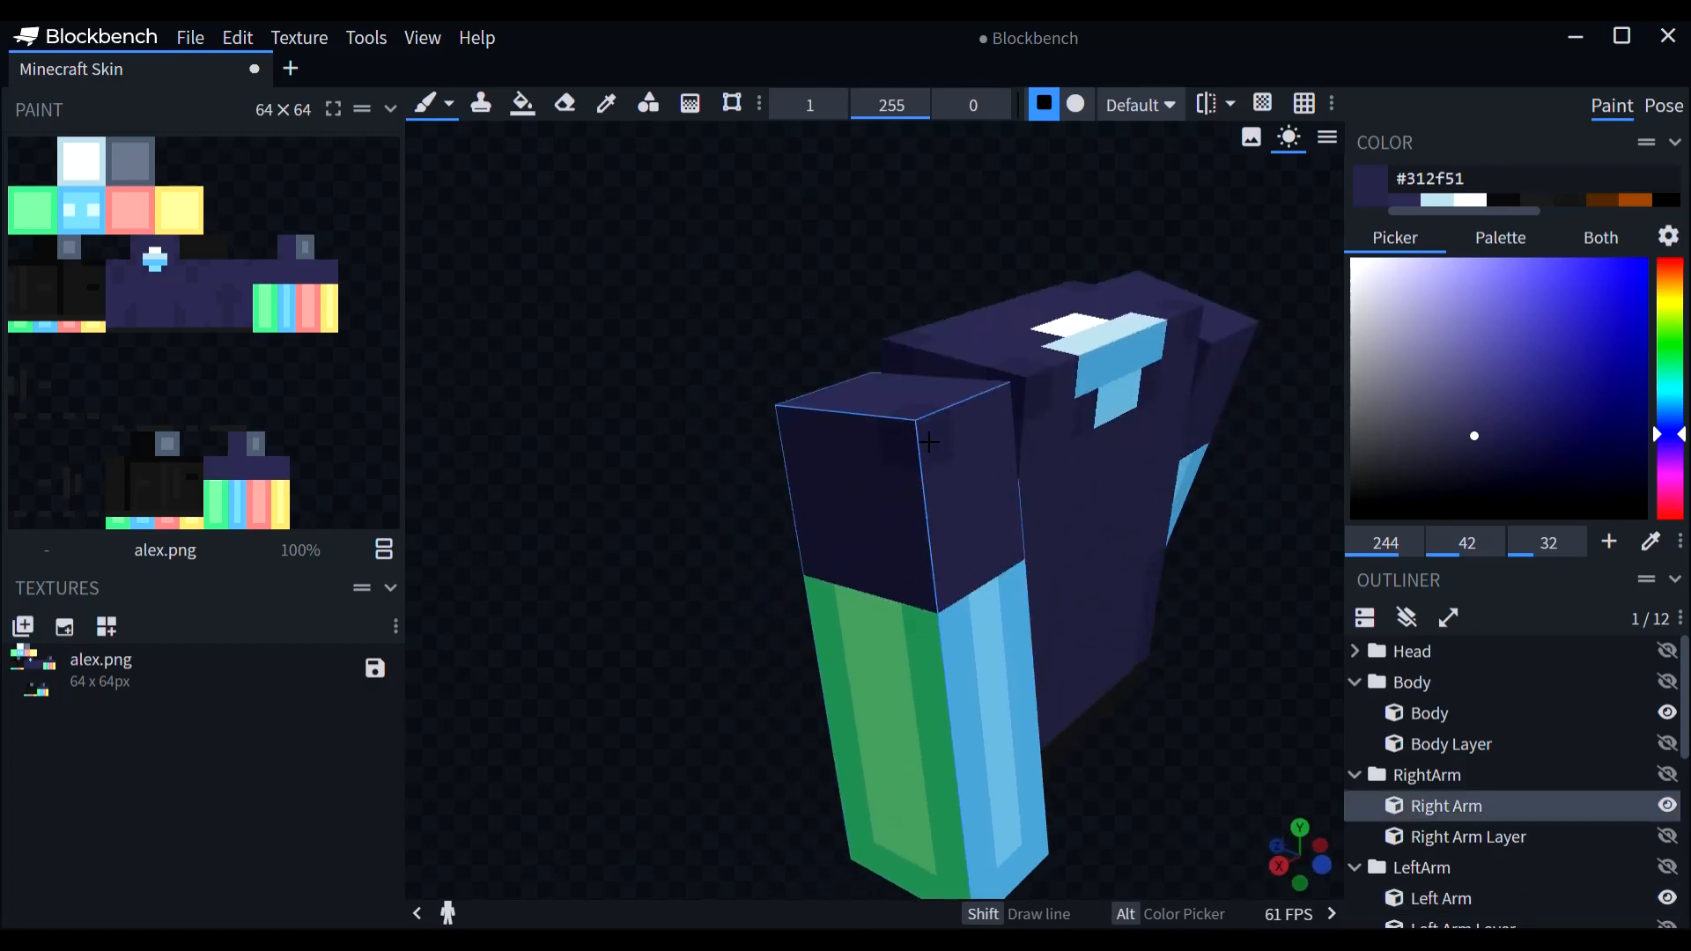
{"action": "left_click_drag", "start_coordinate": [929, 441], "coordinate": [1085, 441]}
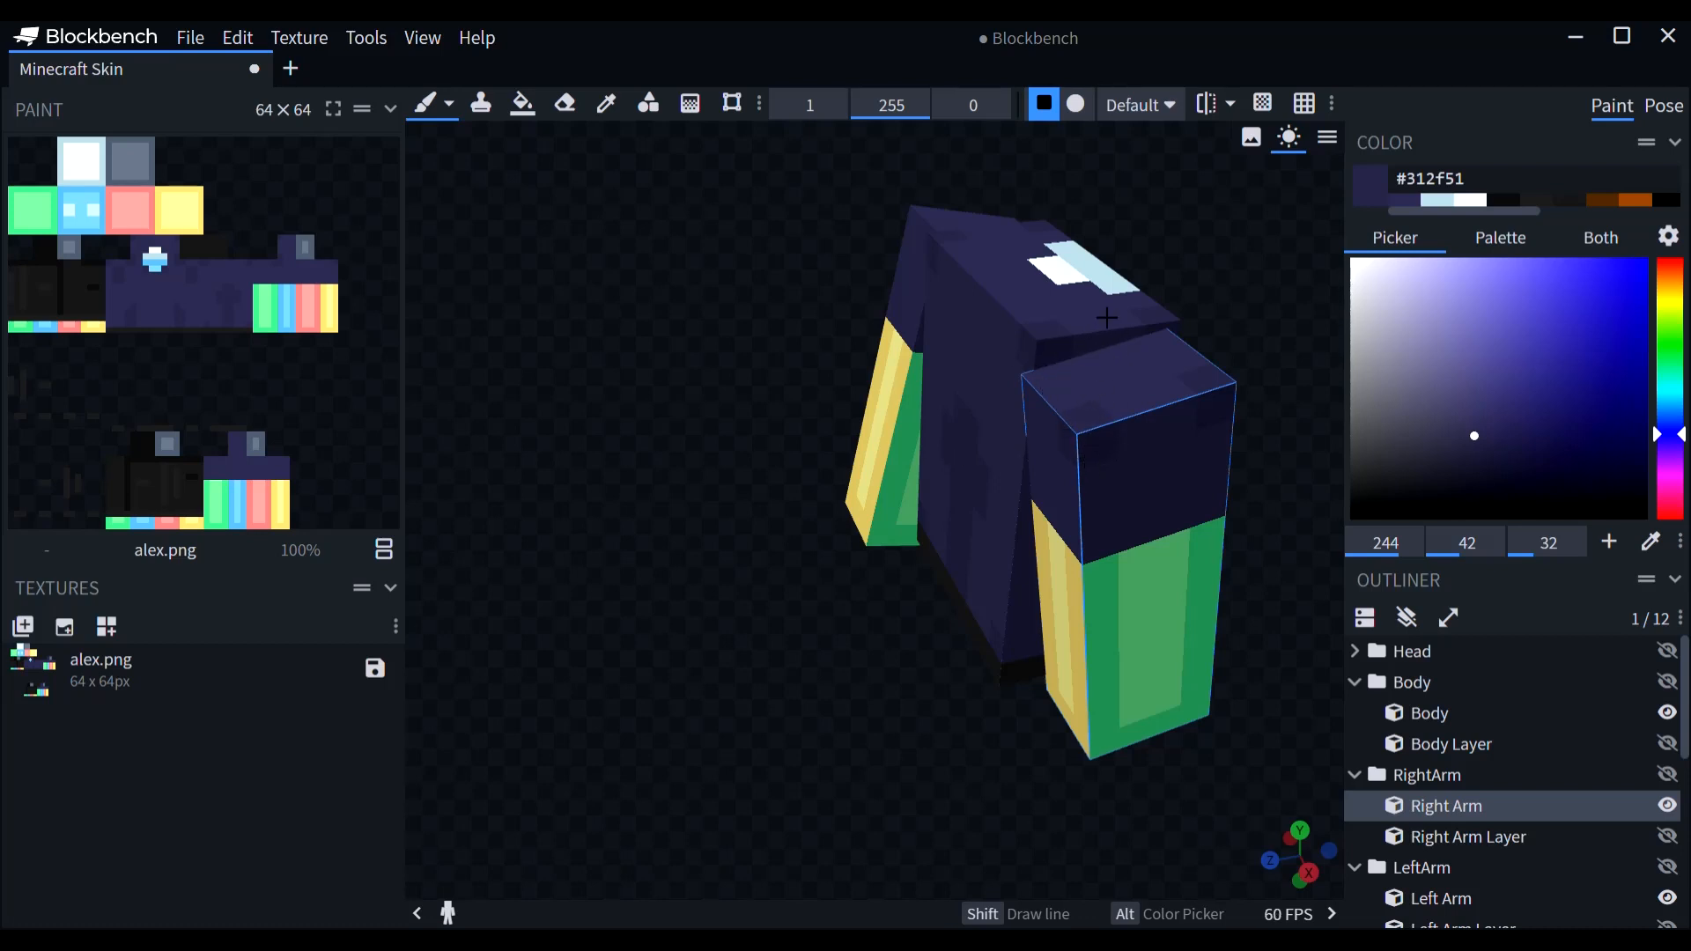
{"action": "left_click_drag", "start_coordinate": [668, 317], "coordinate": [1203, 482]}
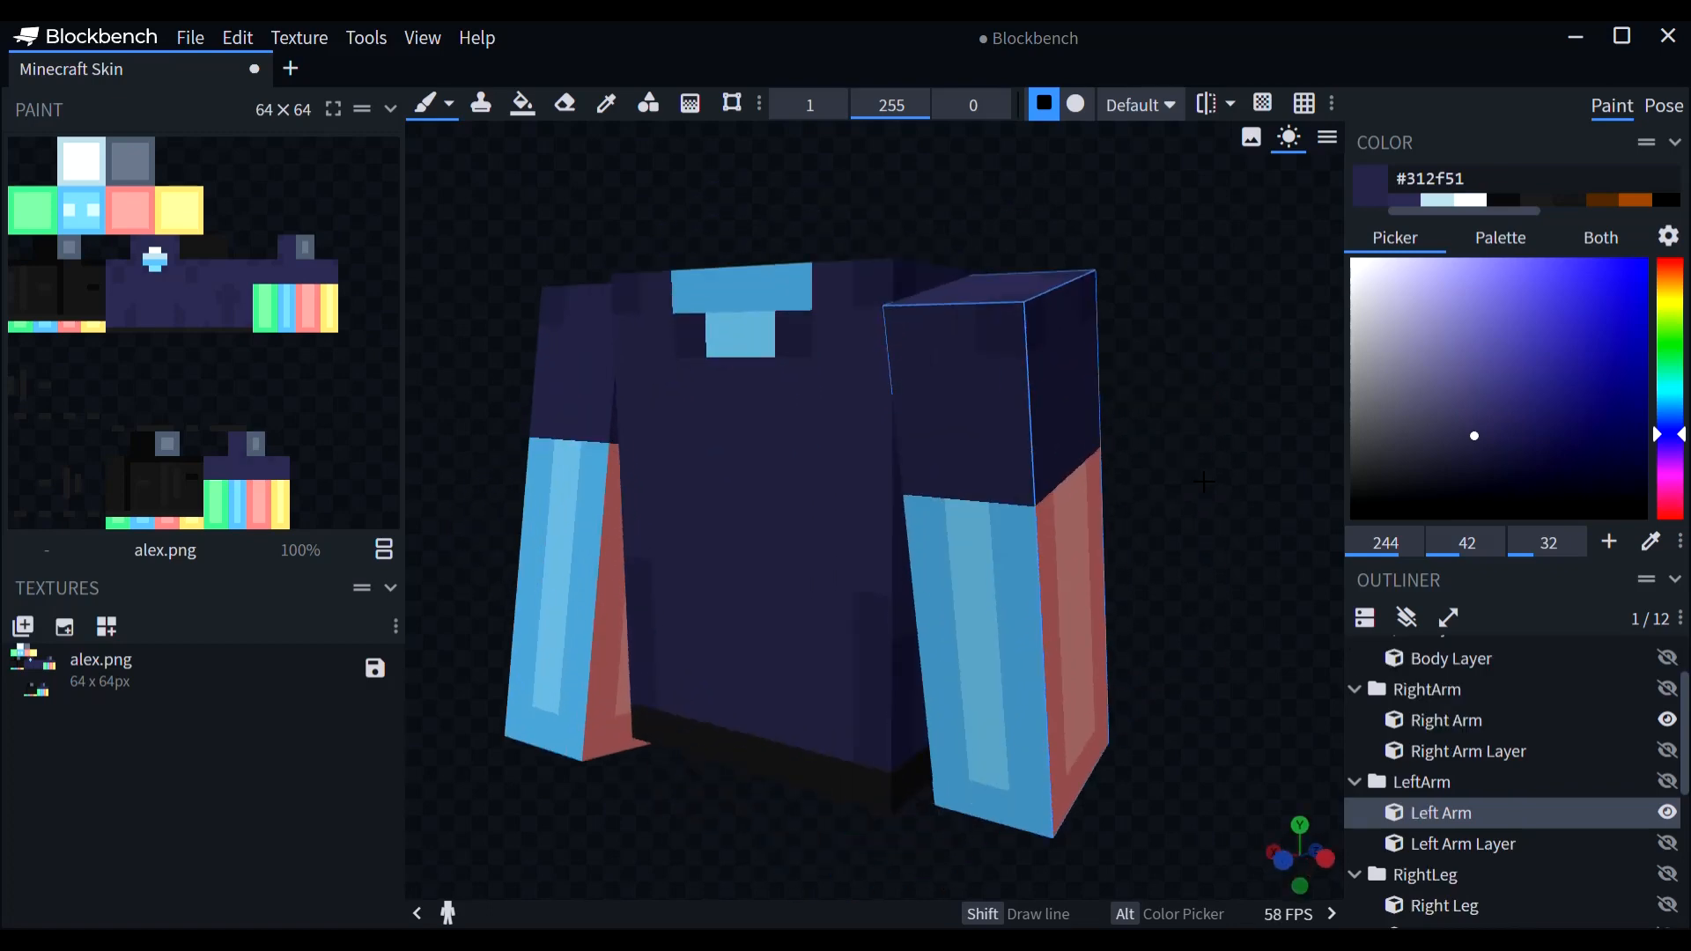
Step: Set the paint colour to #3b3960, hide the Body cube and paint a lighter hem along the front and inner edges of the sleeves
{"action": "left_click", "coordinate": [1405, 200]}
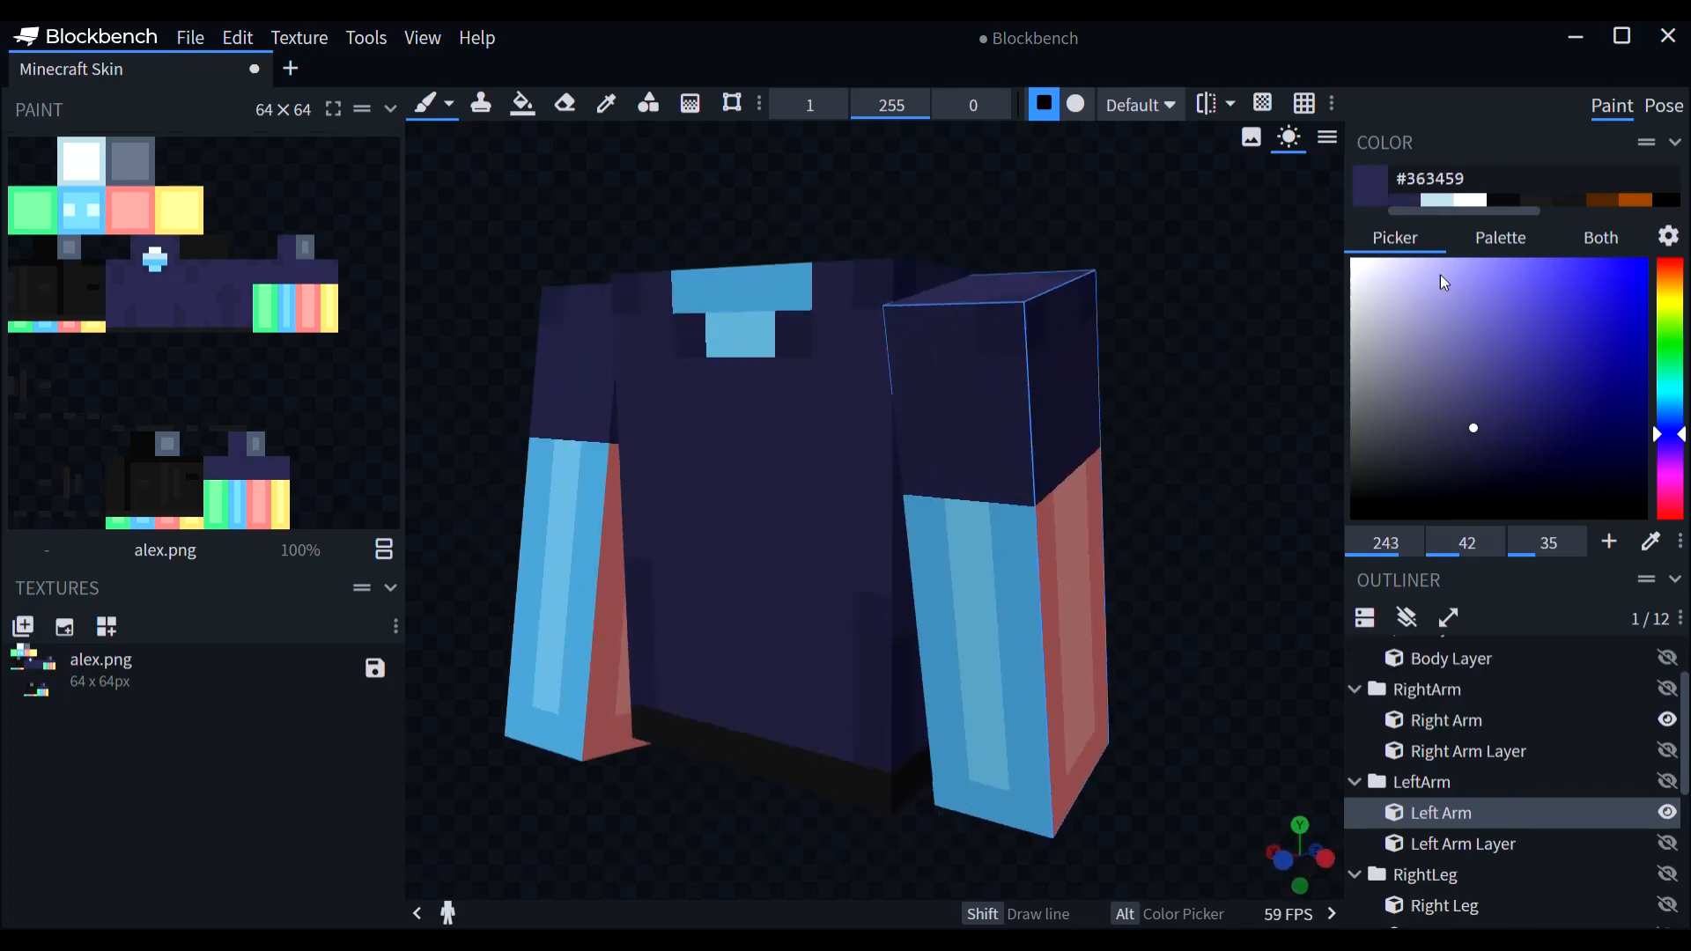
{"action": "left_click", "coordinate": [1472, 422]}
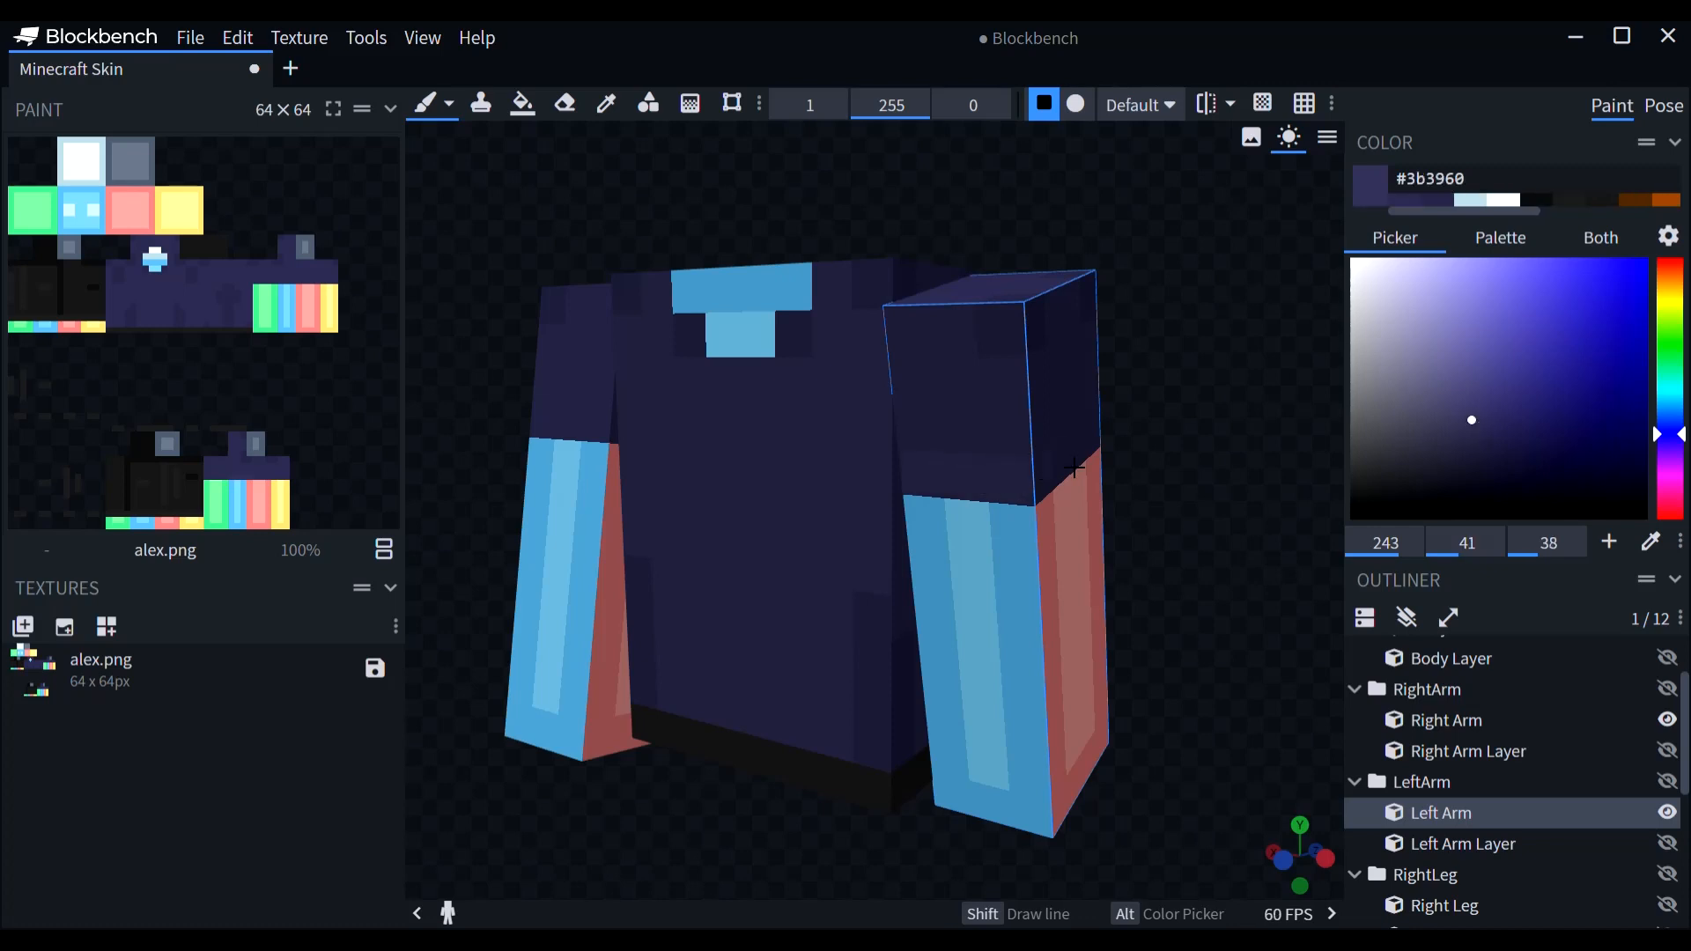
{"action": "scroll", "coordinate": [1597, 700], "scroll_direction": "up", "scroll_amount": 2}
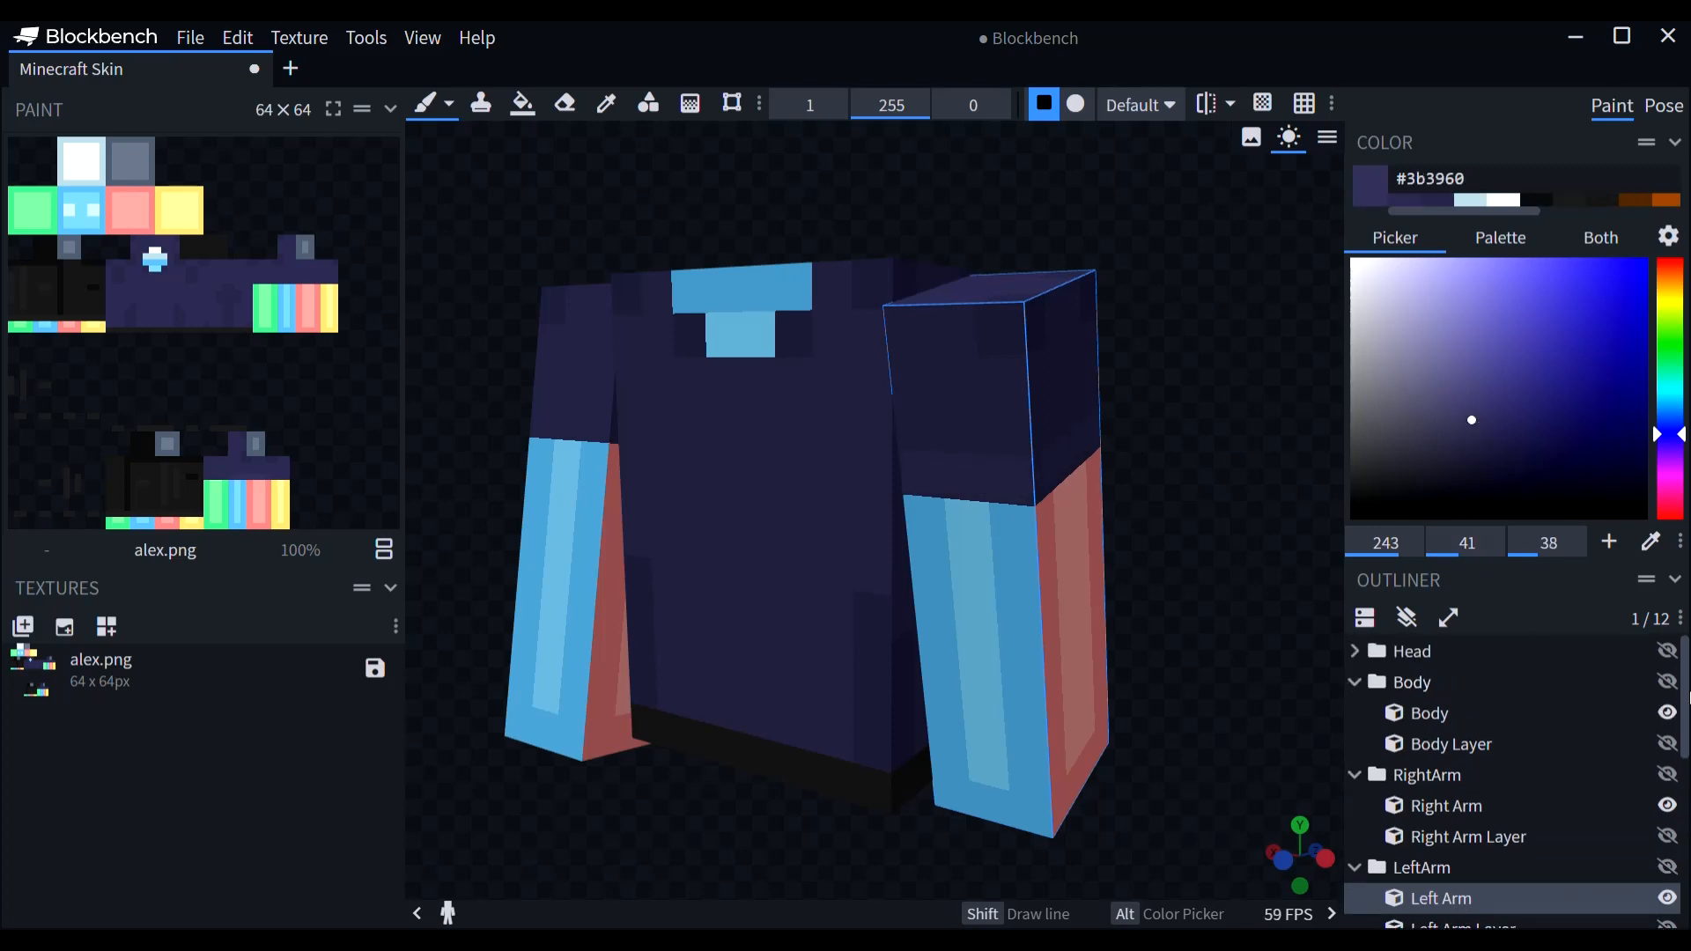
{"action": "left_click", "coordinate": [1668, 714]}
{"action": "left_click", "coordinate": [702, 449]}
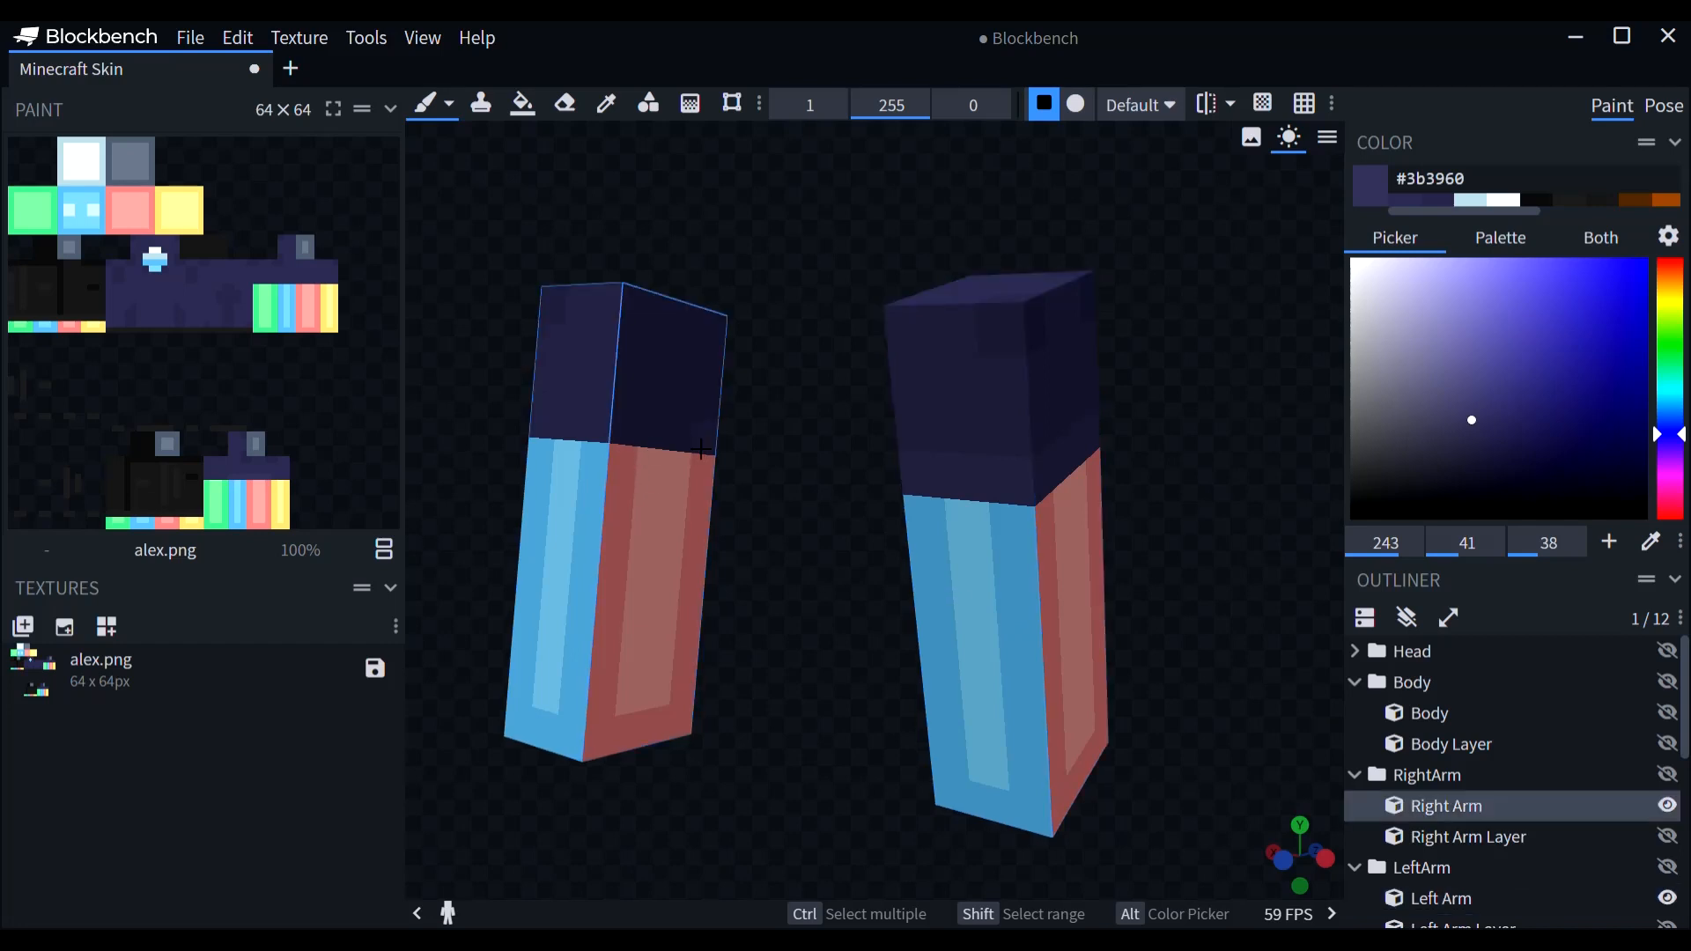
Step: Continue the #3b3960 hem around the back and remaining sides of both sleeves' lower edges
{"action": "left_click_drag", "start_coordinate": [817, 499], "coordinate": [1108, 487]}
{"action": "left_click_drag", "start_coordinate": [626, 608], "coordinate": [1114, 440]}
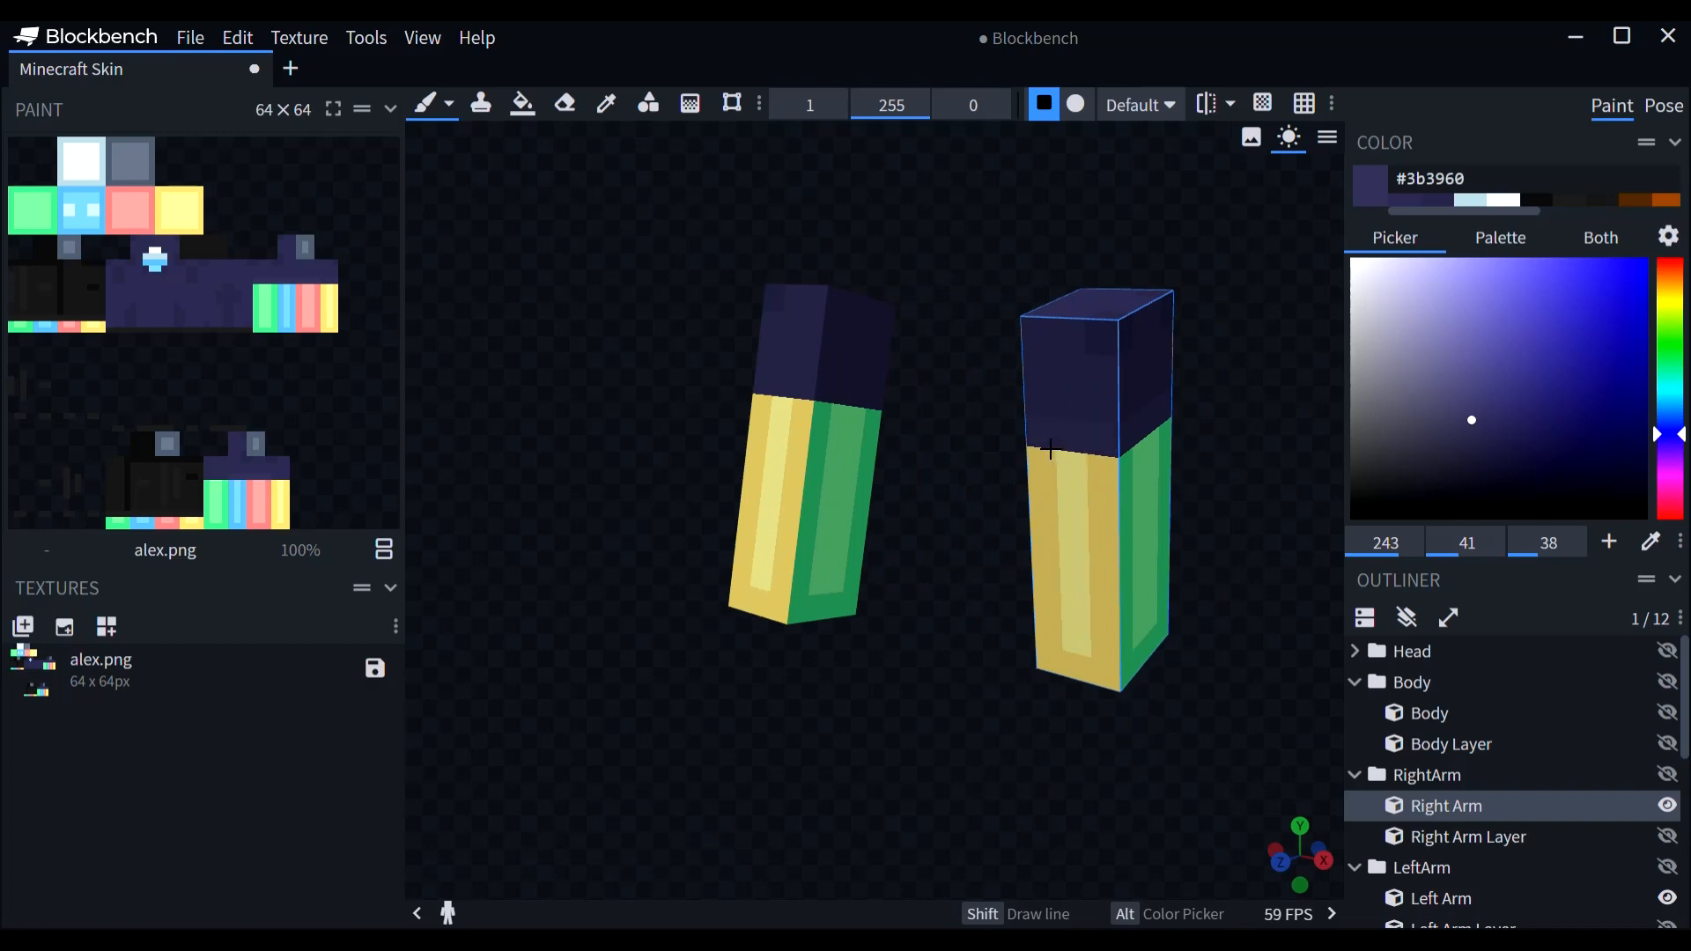
{"action": "left_click", "coordinate": [867, 395]}
{"action": "left_click_drag", "start_coordinate": [951, 458], "coordinate": [660, 471]}
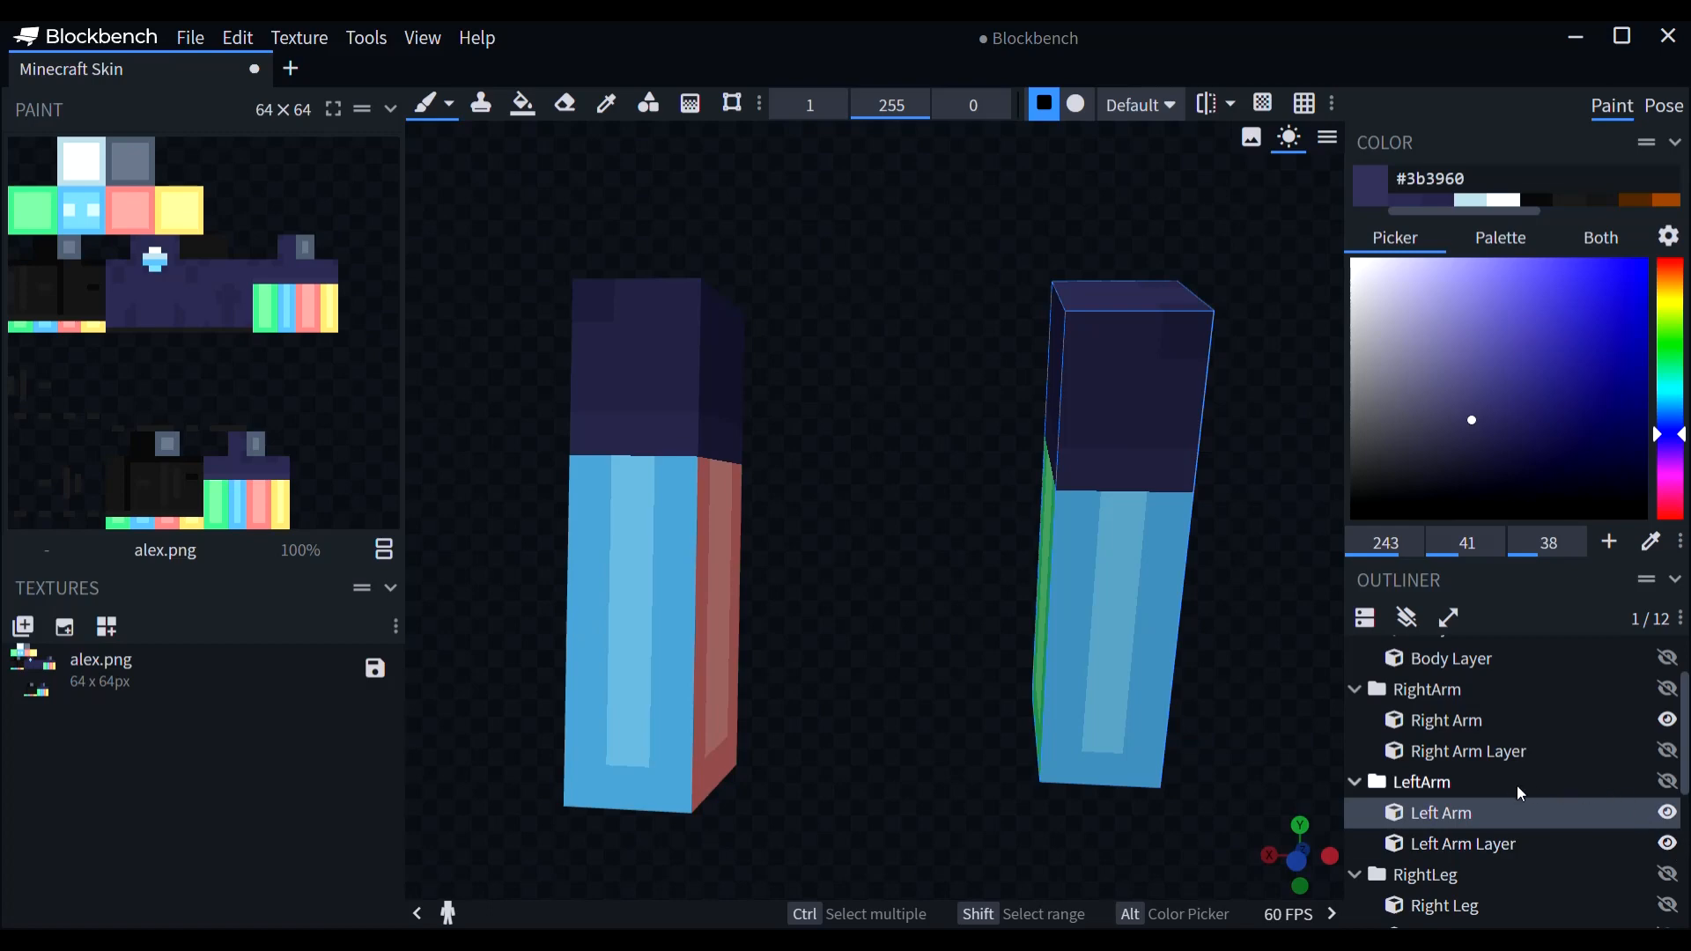
{"action": "left_click", "coordinate": [1147, 496]}
{"action": "mouse_move", "coordinate": [898, 538]}
{"action": "left_mouse_down"}
{"action": "mouse_move", "coordinate": [1045, 487]}
{"action": "mouse_move", "coordinate": [966, 525]}
{"action": "left_mouse_up"}
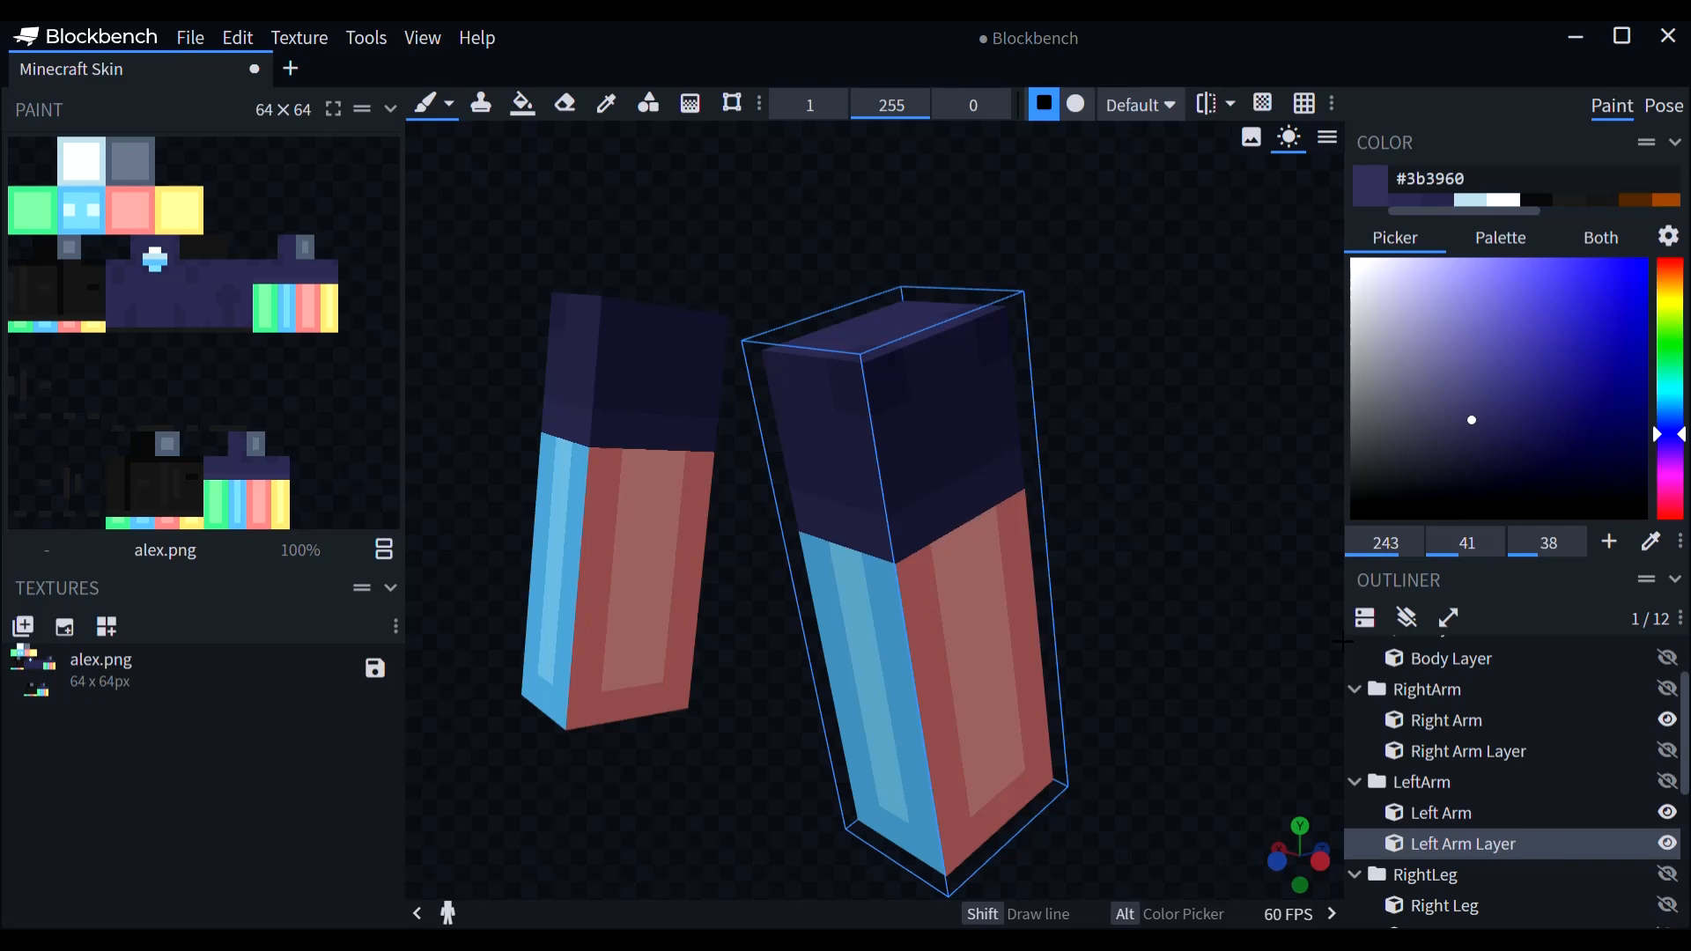
Step: Hide the Left Arm Layer cube and show the base Body cube again
{"action": "left_click", "coordinate": [1669, 844]}
{"action": "left_click_drag", "start_coordinate": [1176, 616], "coordinate": [1237, 624]}
{"action": "scroll", "coordinate": [1667, 744], "scroll_direction": "up", "scroll_amount": 1}
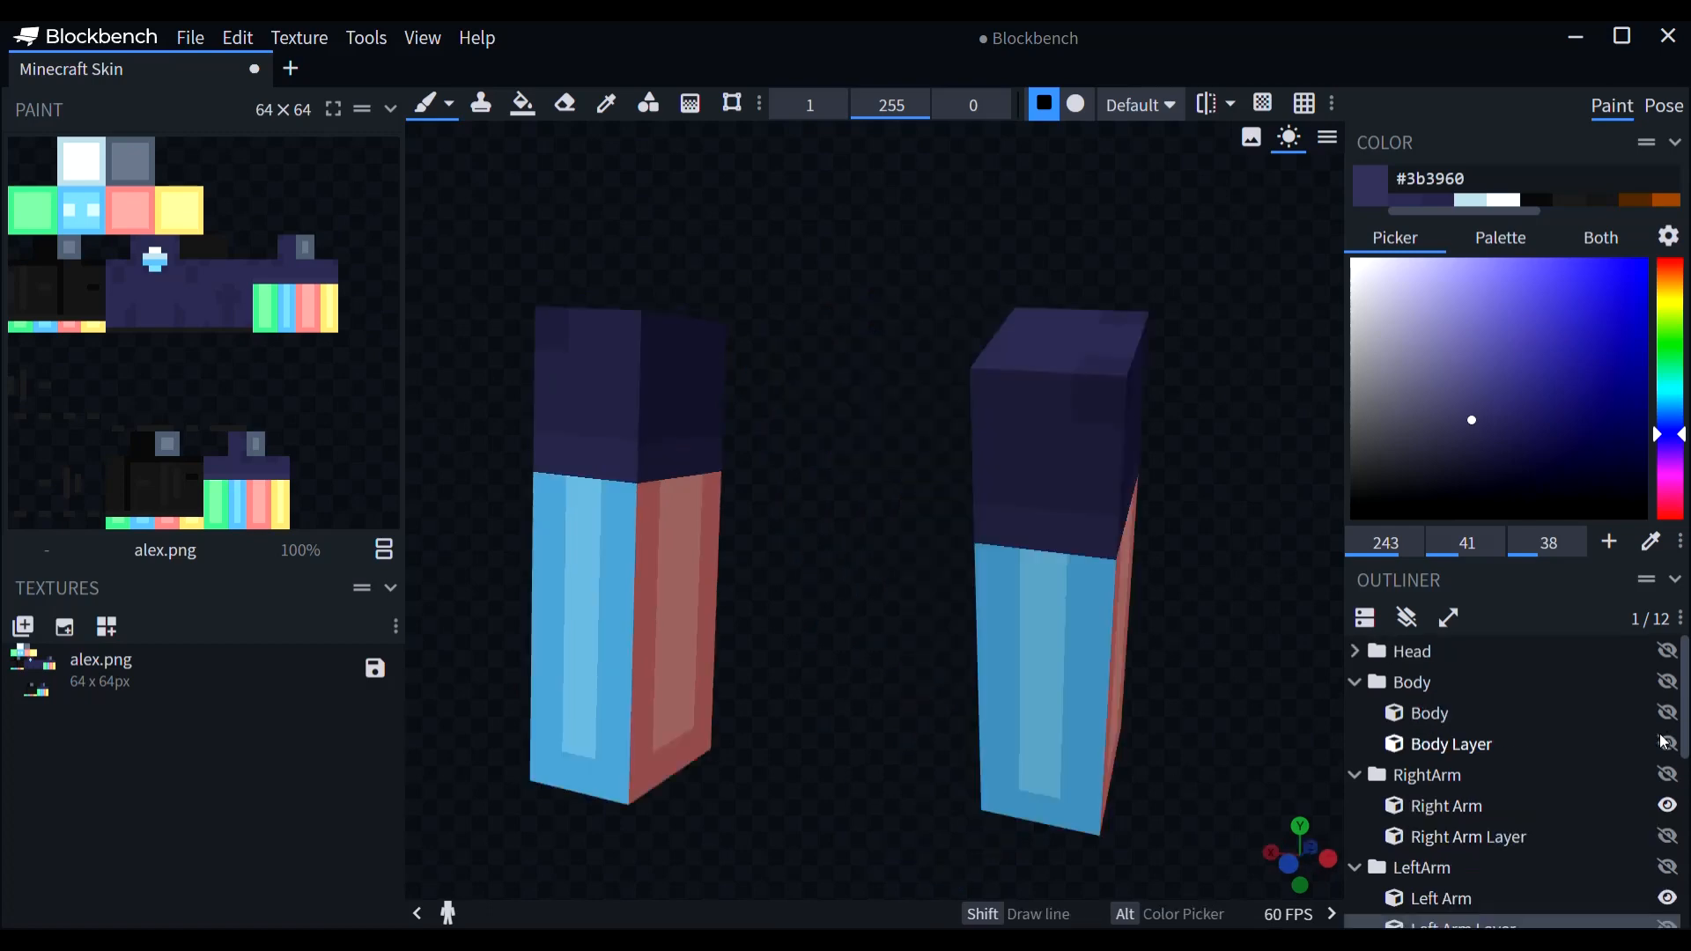
{"action": "left_click", "coordinate": [1667, 713]}
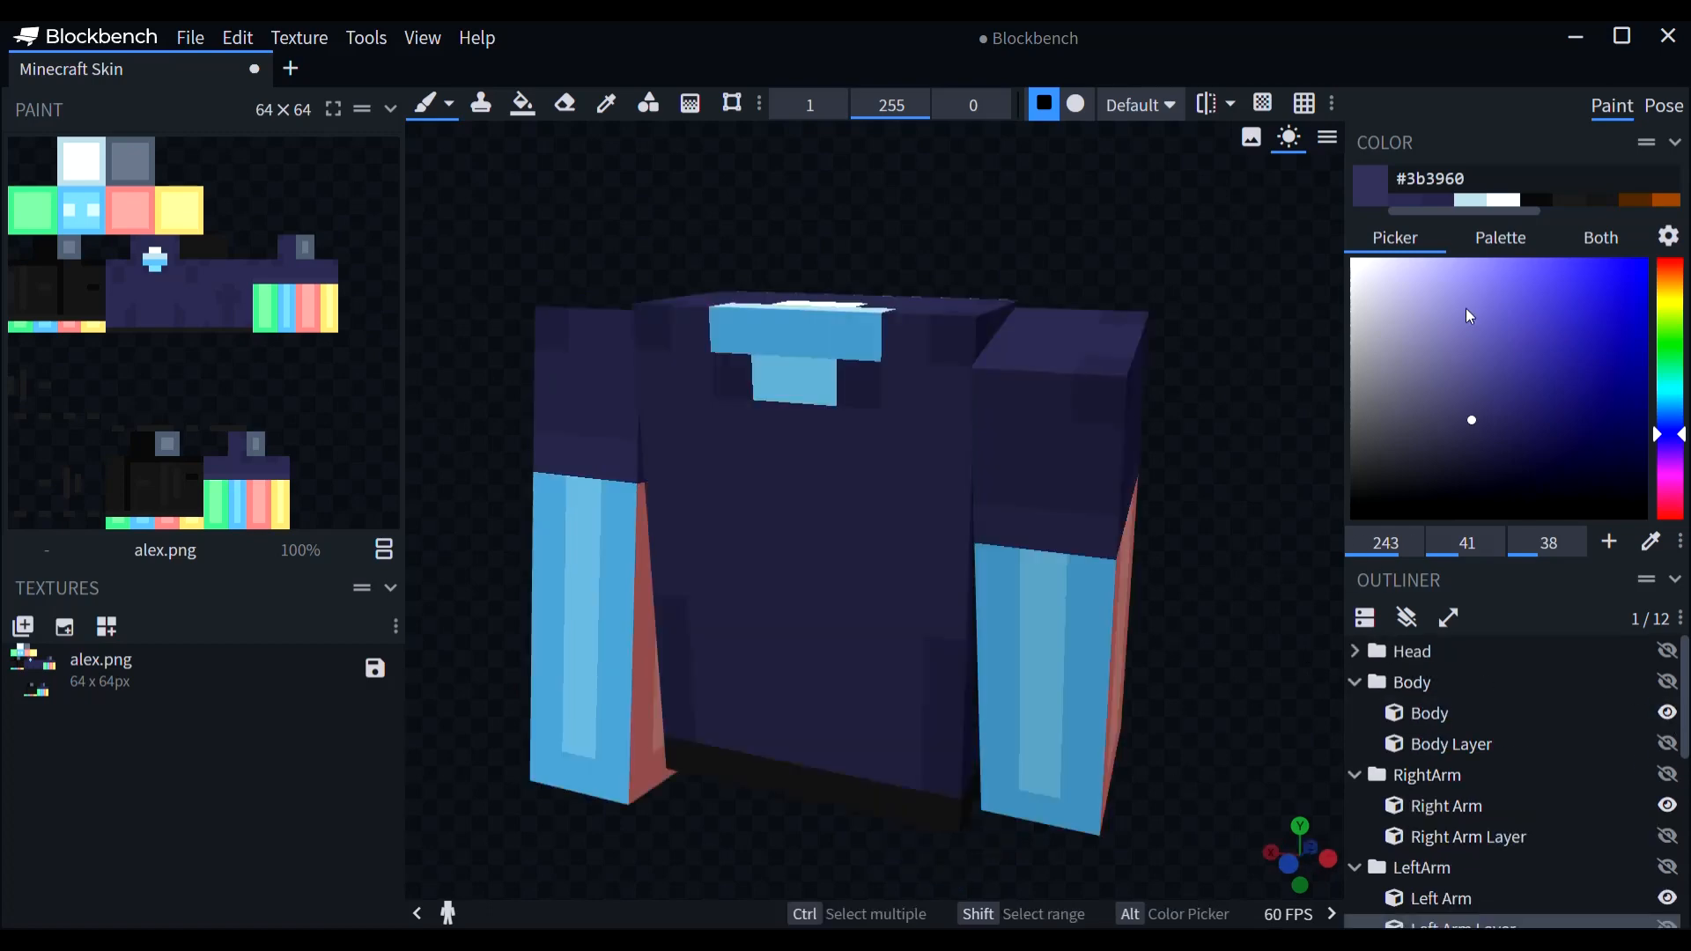
Step: Set the paint colour to #f79908 and paint a row of one two-pixel dash and two single pixels across the shirt's chest
{"action": "left_click_drag", "start_coordinate": [1515, 213], "coordinate": [1680, 252]}
{"action": "left_click", "coordinate": [1660, 199]}
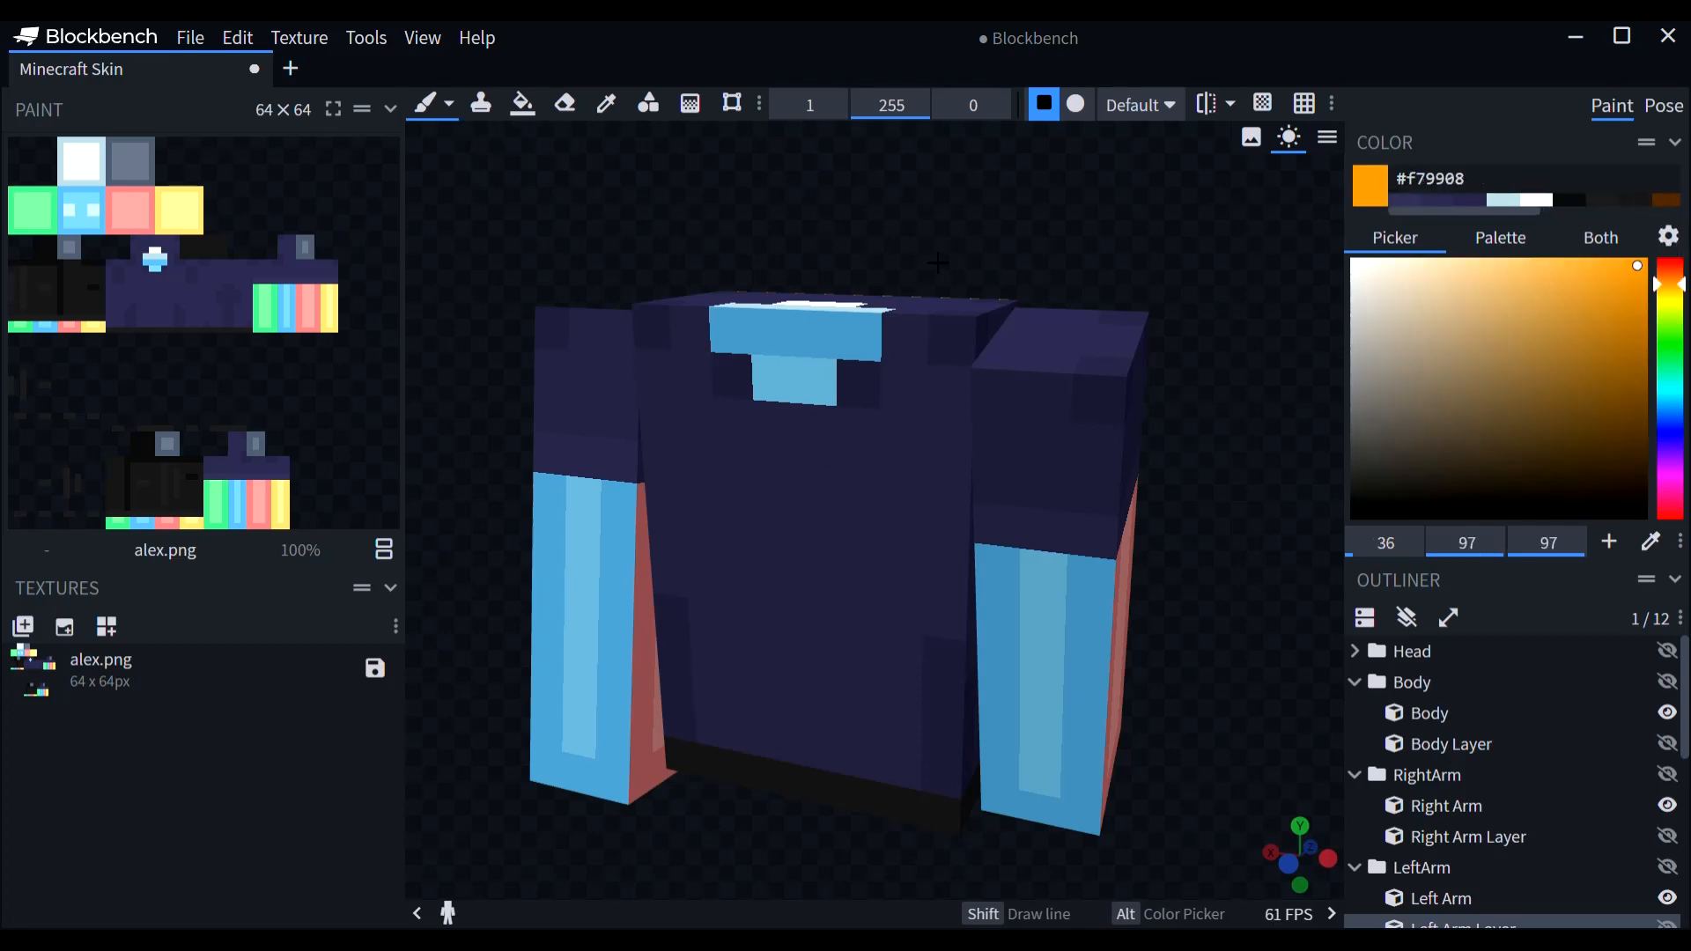
{"action": "mouse_move", "coordinate": [882, 314]}
{"action": "middle_mouse_down"}
{"action": "mouse_move", "coordinate": [958, 361]}
{"action": "mouse_move", "coordinate": [944, 409]}
{"action": "middle_mouse_up"}
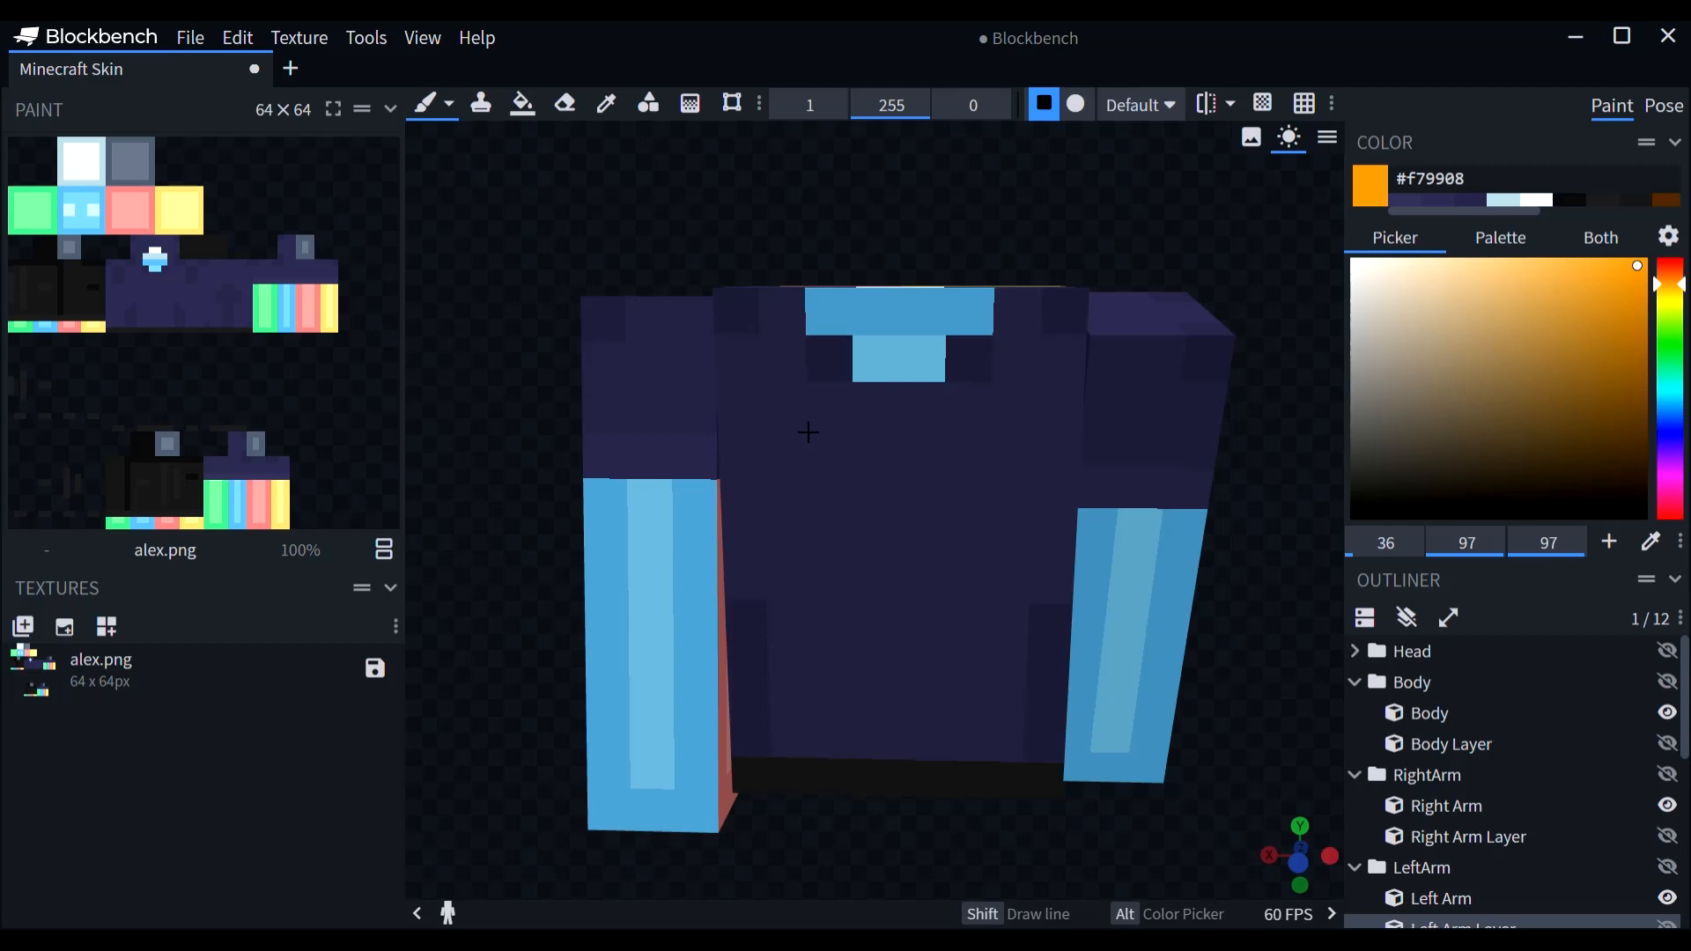
{"action": "left_click", "coordinate": [799, 469]}
{"action": "left_click_drag", "start_coordinate": [898, 462], "coordinate": [940, 458]}
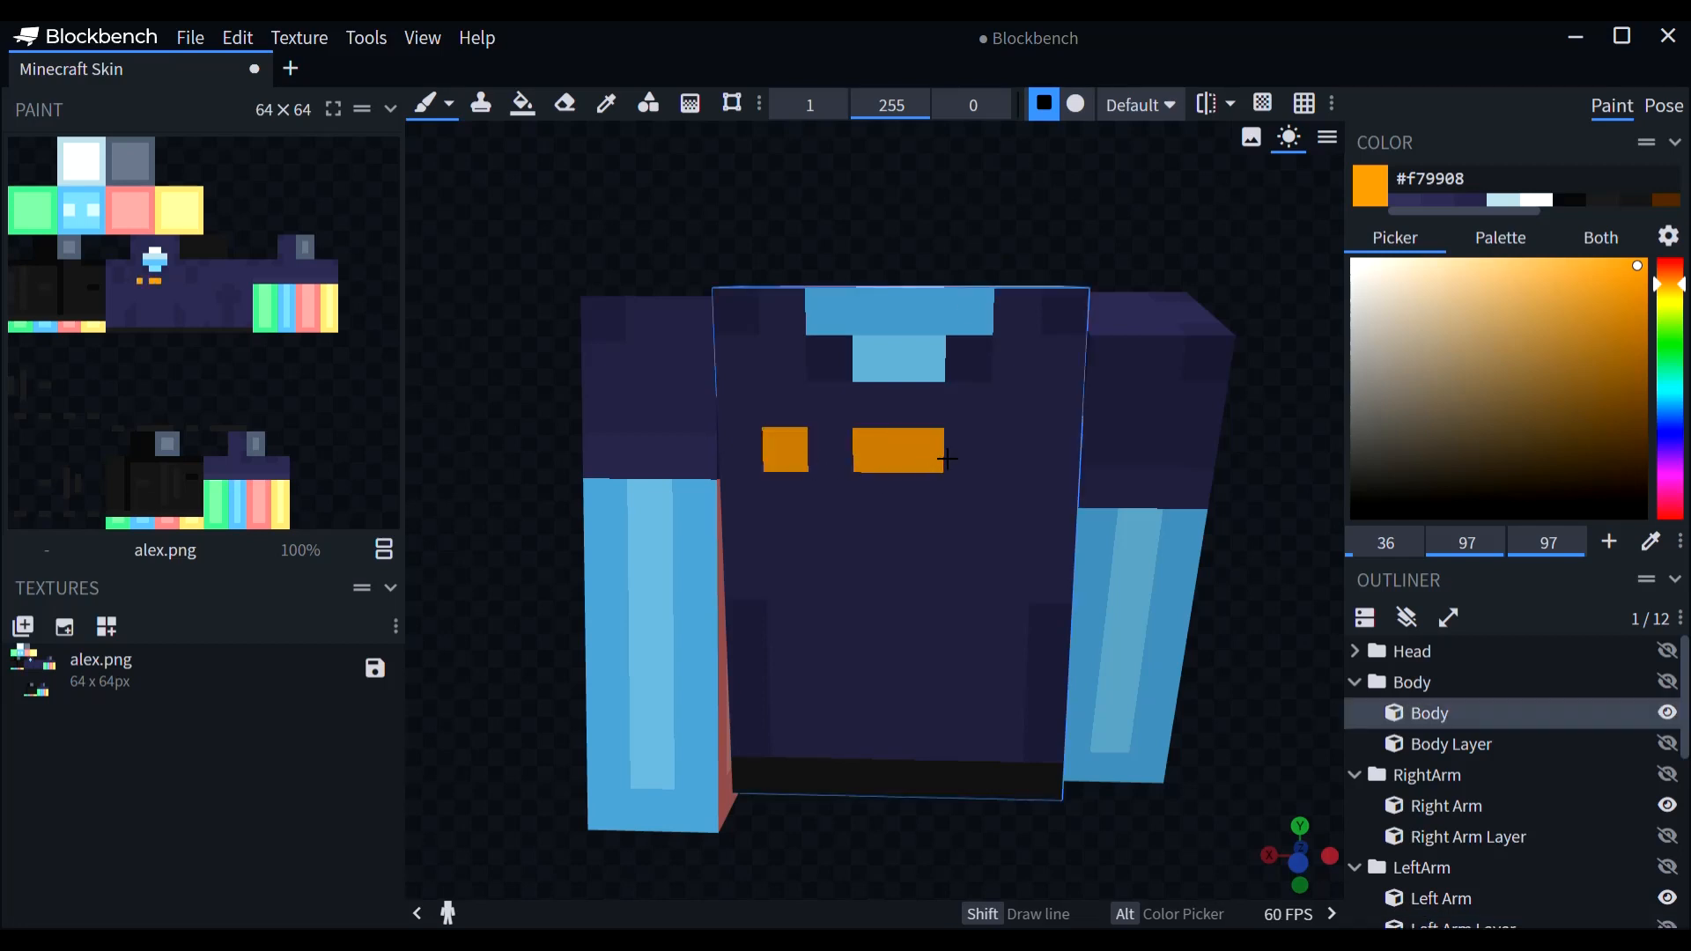
{"action": "key", "text": "ctrl+z"}
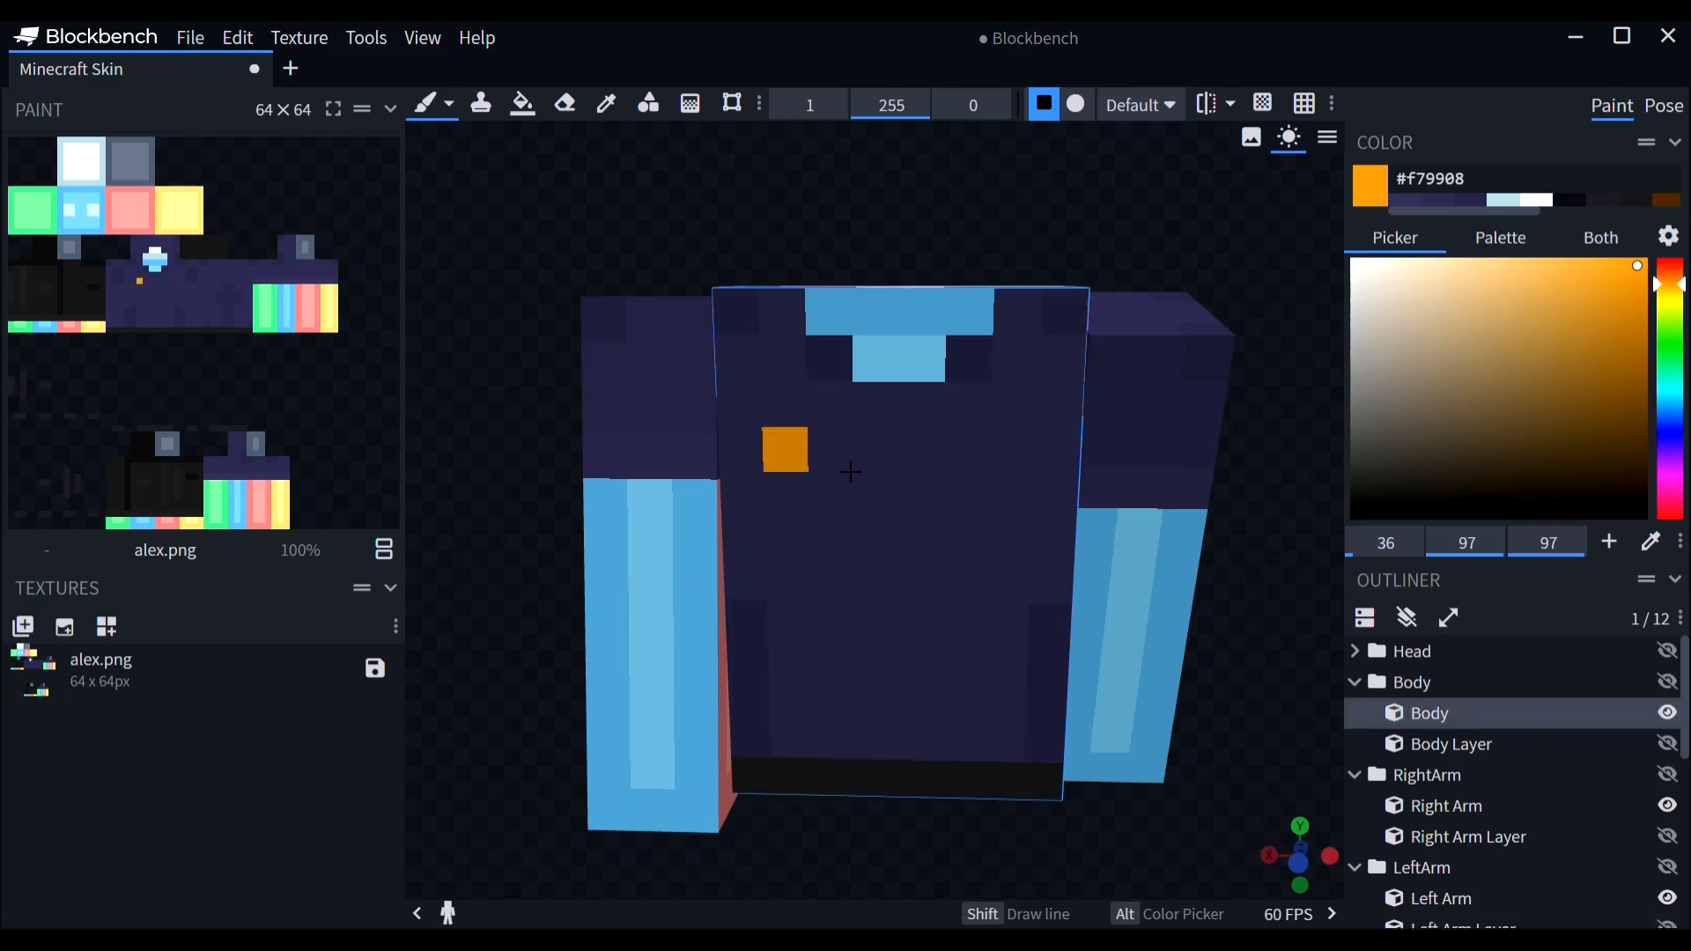
{"action": "left_click", "coordinate": [836, 459]}
{"action": "left_click", "coordinate": [920, 460]}
{"action": "left_click", "coordinate": [1017, 455]}
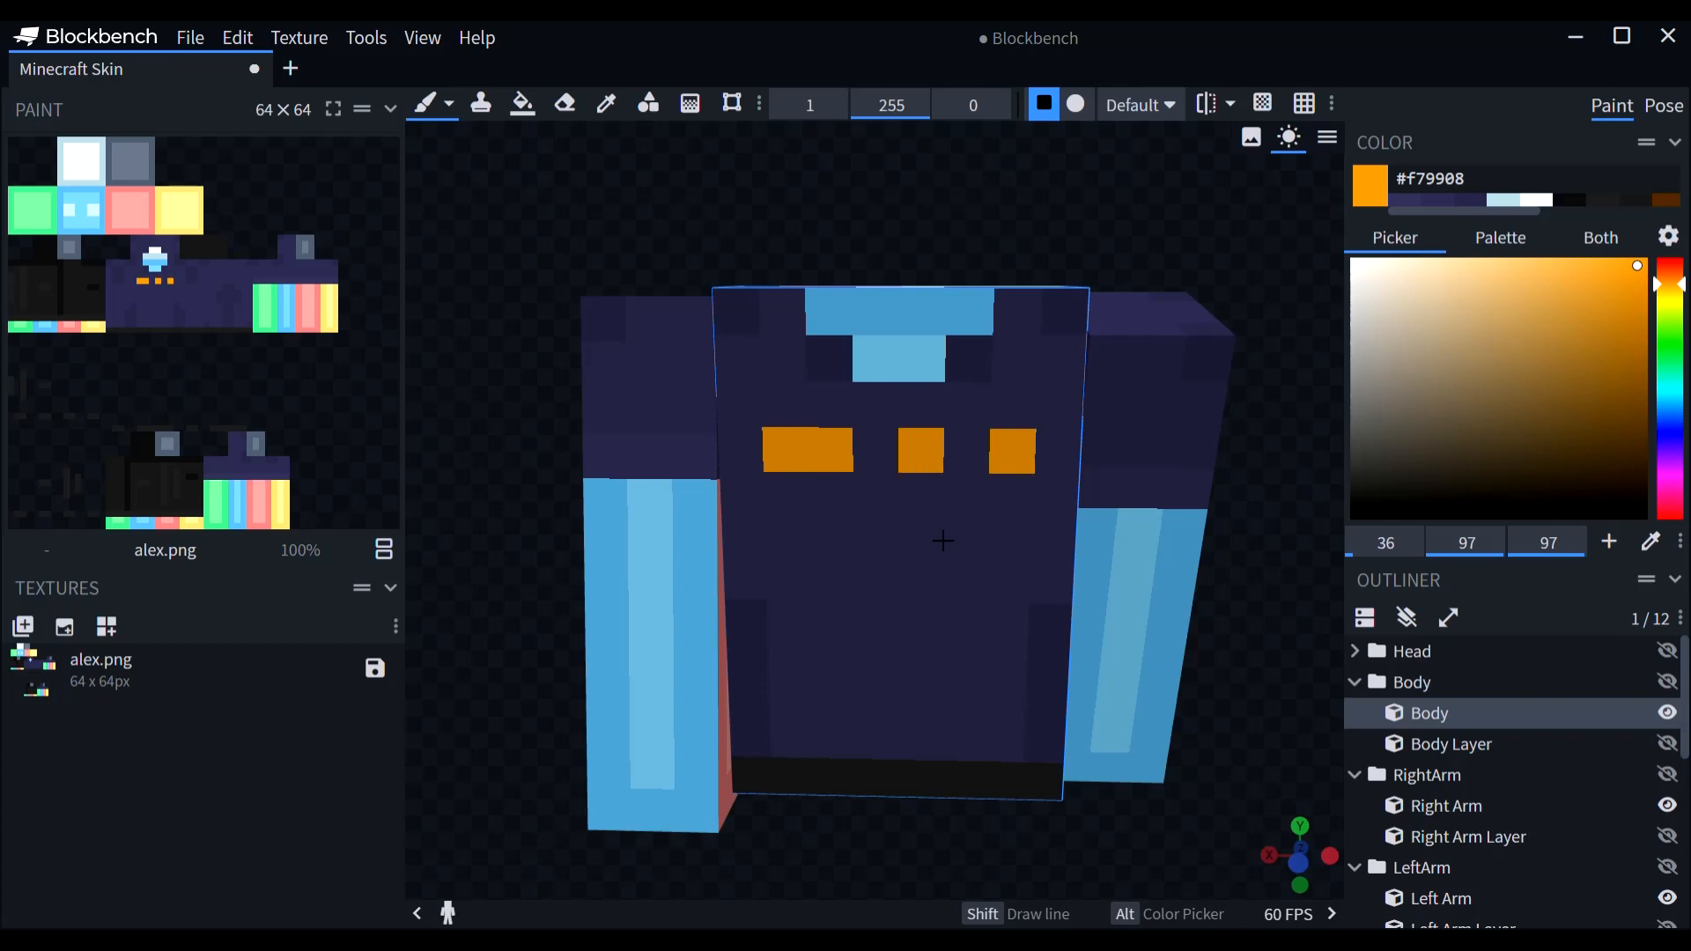
Step: Paint a #f79908 ring with two-pixel sides and open corners below the row on the shirt front
{"action": "left_click", "coordinate": [888, 552]}
{"action": "left_click", "coordinate": [920, 538]}
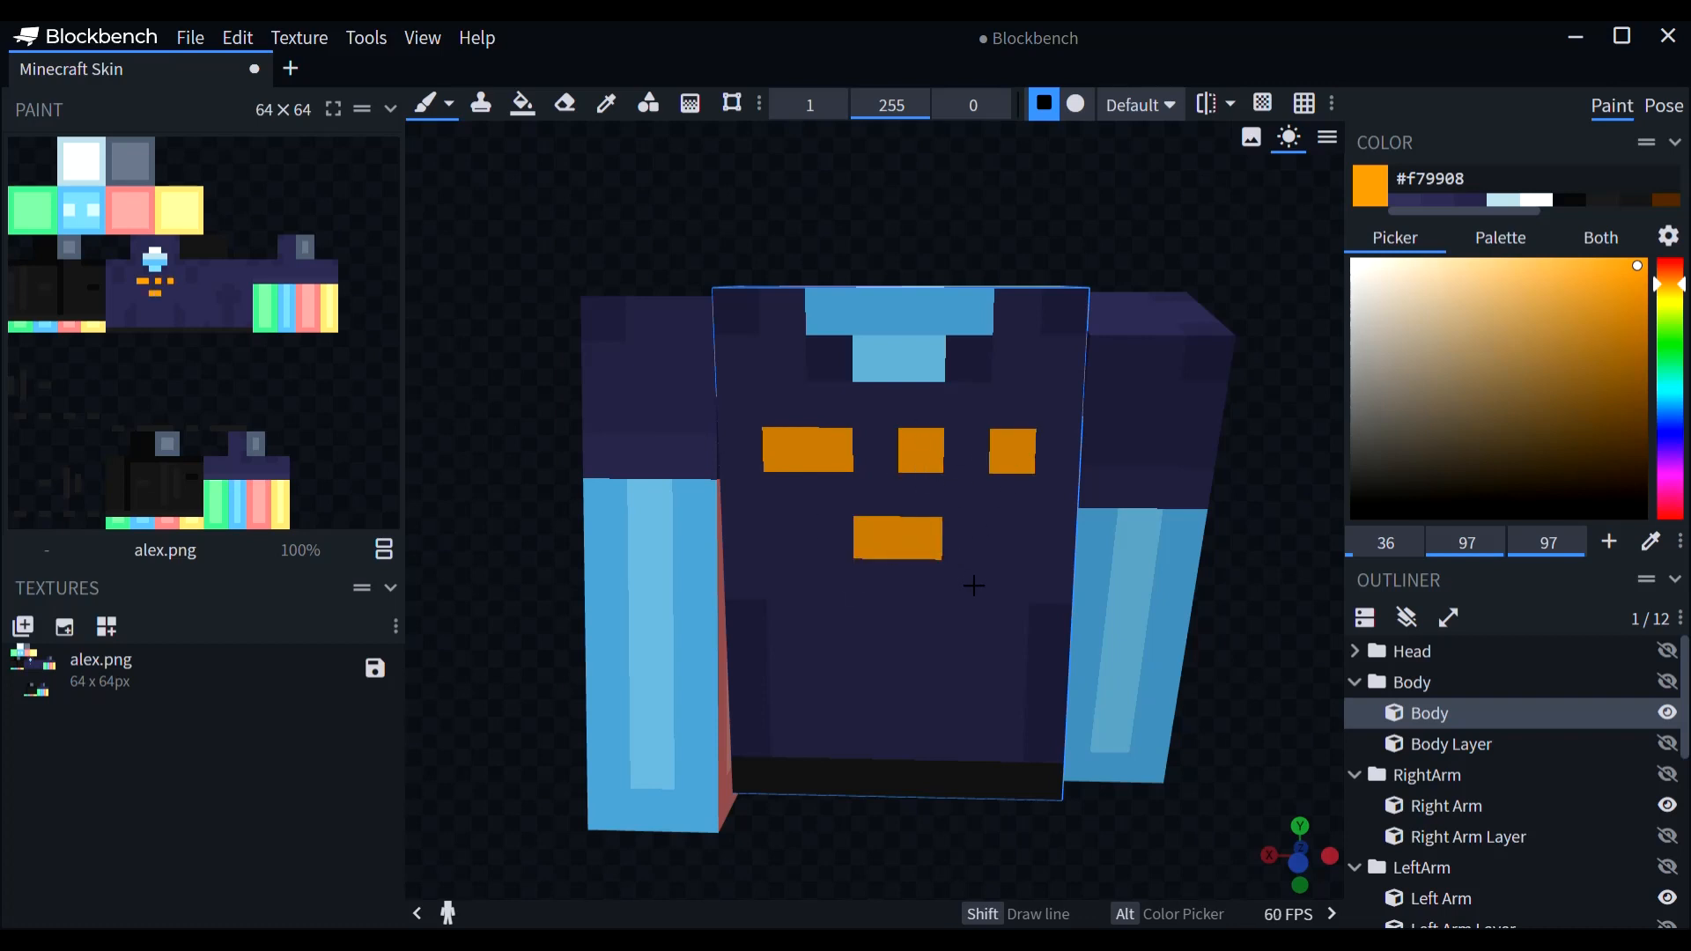
{"action": "left_click_drag", "start_coordinate": [969, 585], "coordinate": [971, 623]}
{"action": "mouse_move", "coordinate": [830, 578]}
{"action": "left_mouse_down"}
{"action": "mouse_move", "coordinate": [832, 625]}
{"action": "mouse_move", "coordinate": [920, 674]}
{"action": "left_mouse_up"}
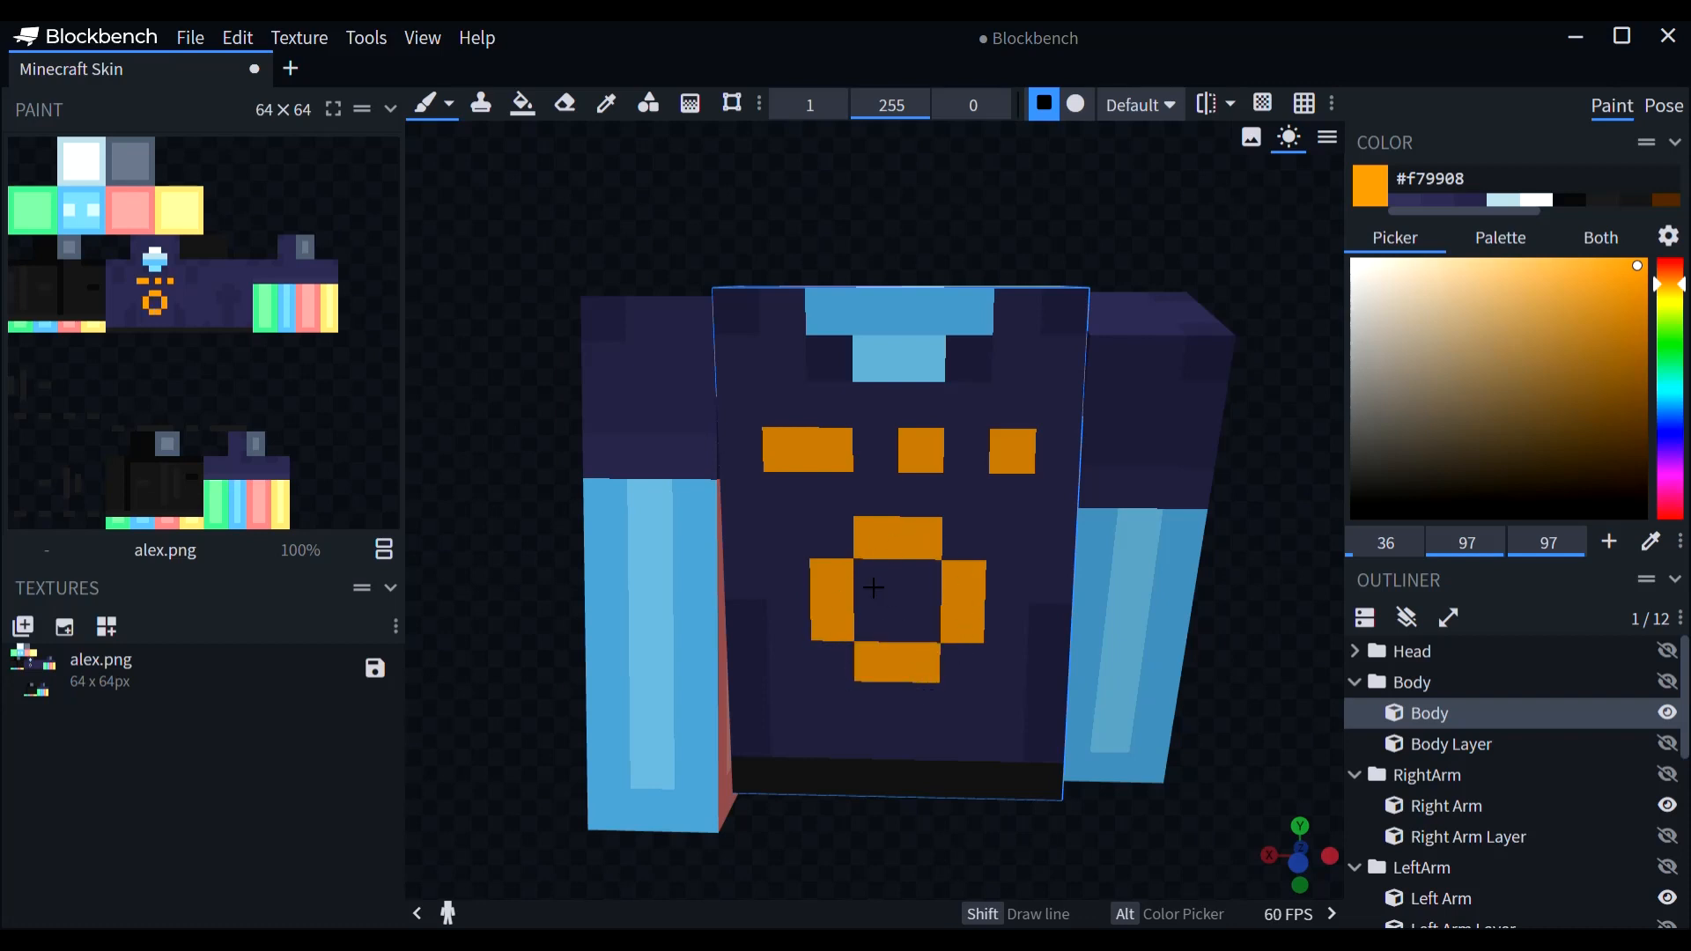
{"action": "left_click_drag", "start_coordinate": [1004, 188], "coordinate": [1043, 212]}
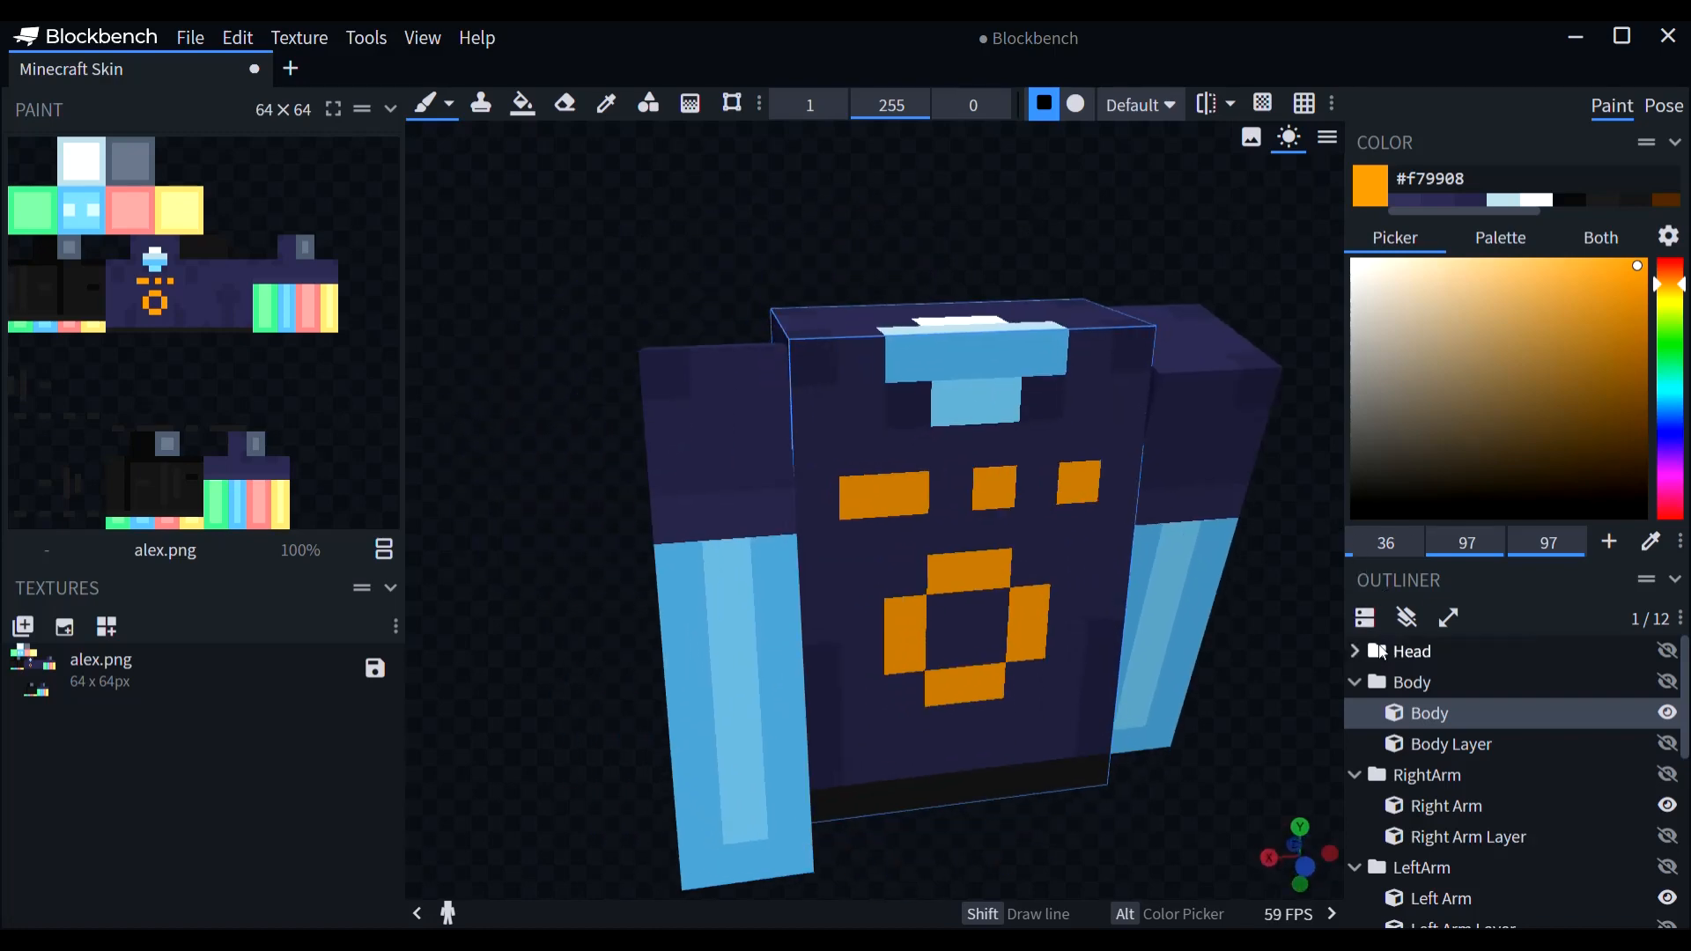
Step: Pick the saved colour #9d4b07, hide both base arm cubes and show the Body Layer cube
{"action": "left_click_drag", "start_coordinate": [1469, 212], "coordinate": [1641, 213]}
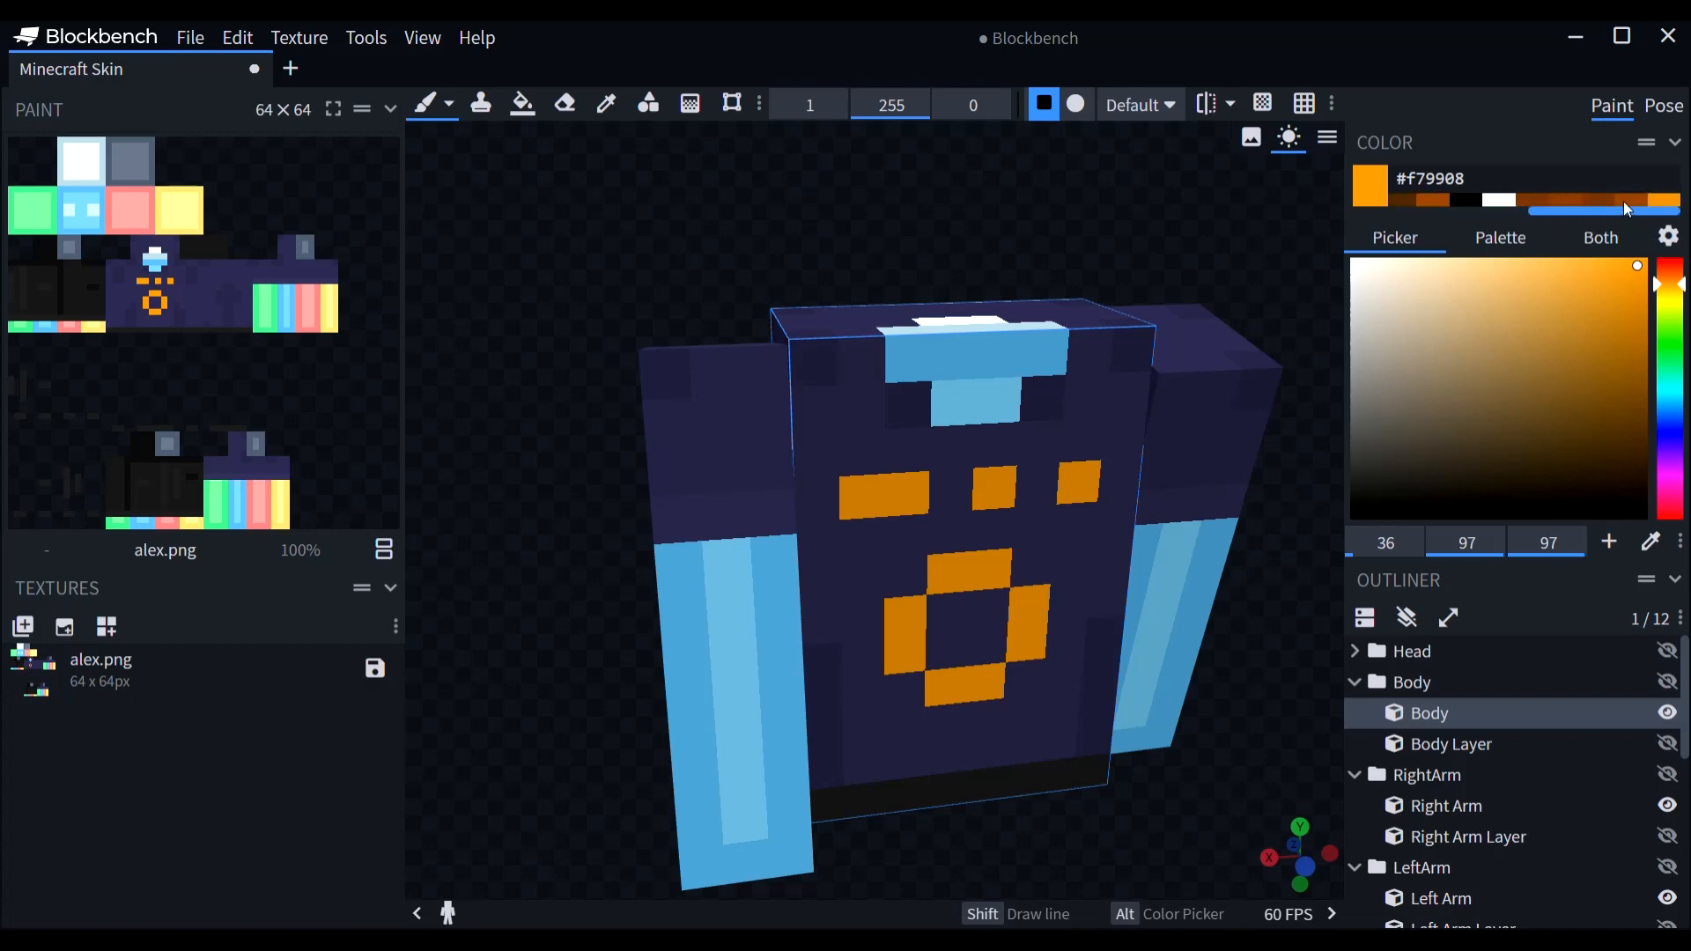
{"action": "left_click", "coordinate": [1631, 201]}
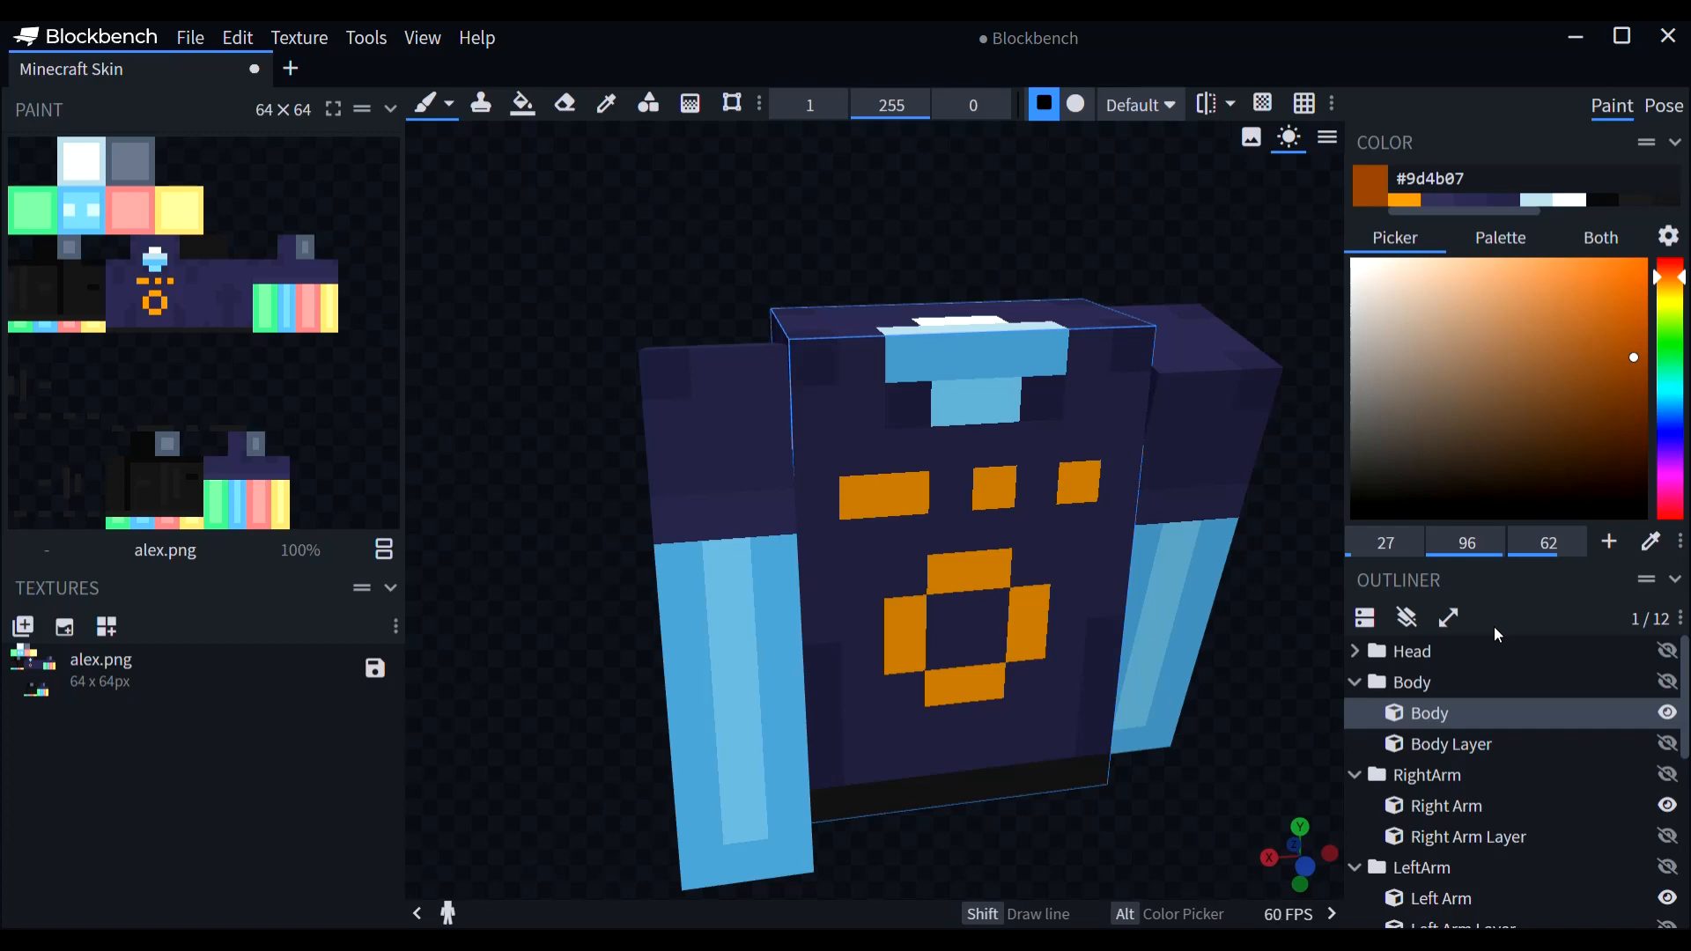
{"action": "left_click", "coordinate": [1668, 806]}
{"action": "scroll", "coordinate": [1673, 881], "scroll_direction": "down", "scroll_amount": 1}
{"action": "left_click", "coordinate": [1667, 786]}
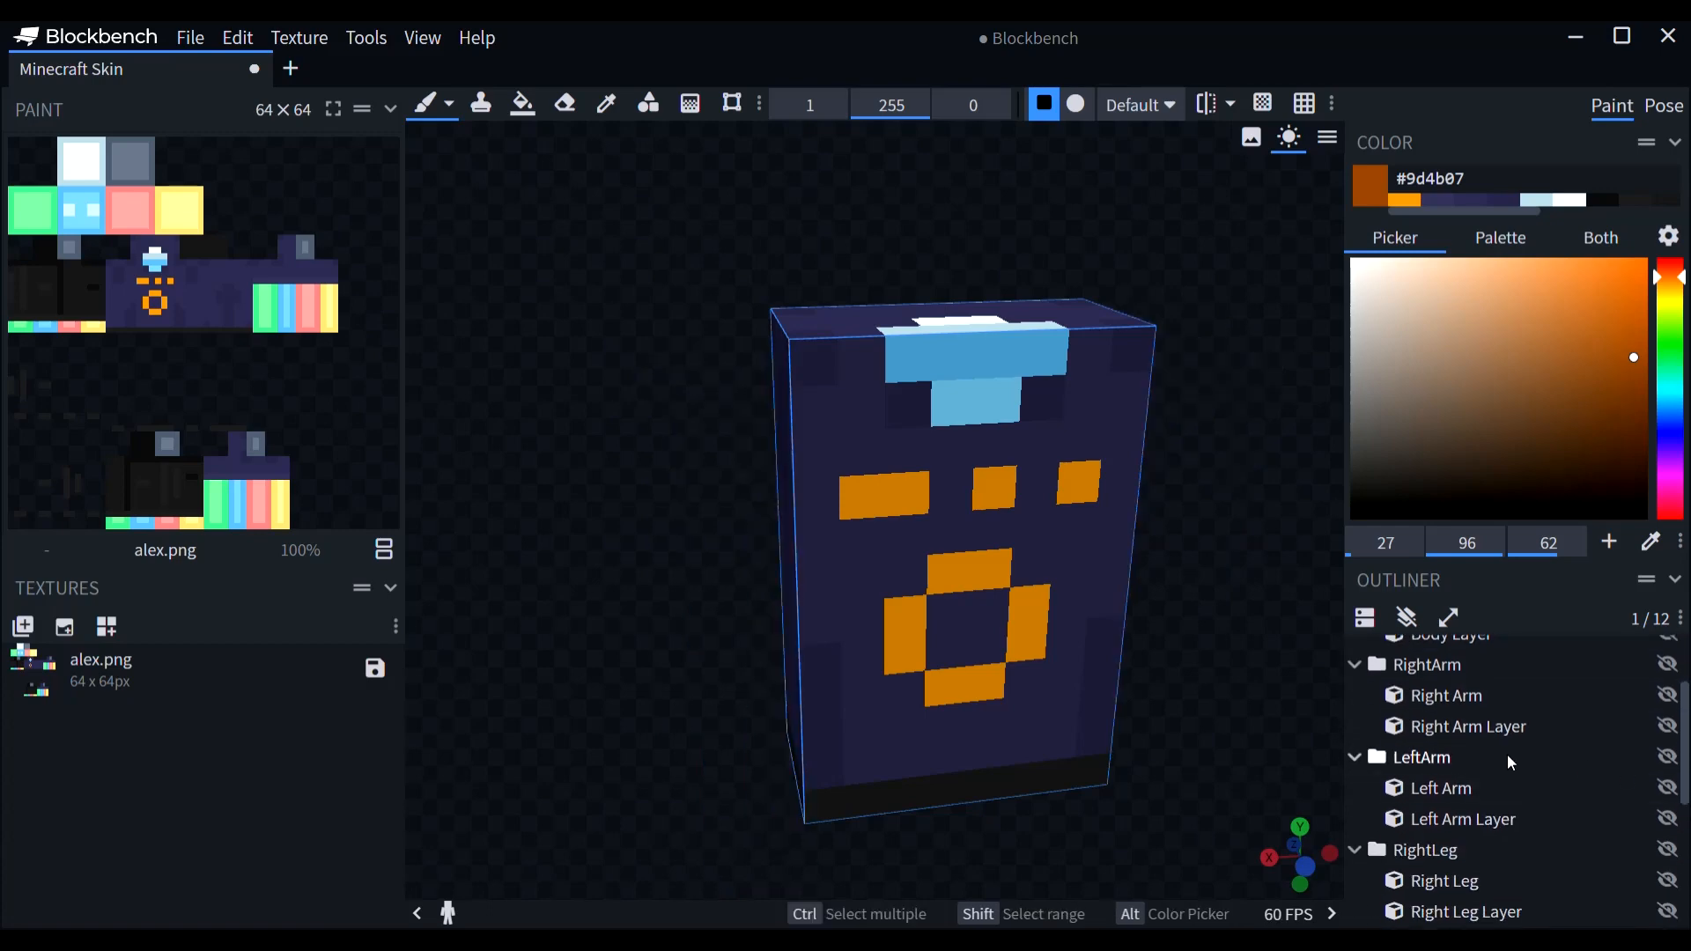
{"action": "scroll", "coordinate": [1668, 753], "scroll_direction": "up", "scroll_amount": 1}
{"action": "left_click", "coordinate": [1668, 744]}
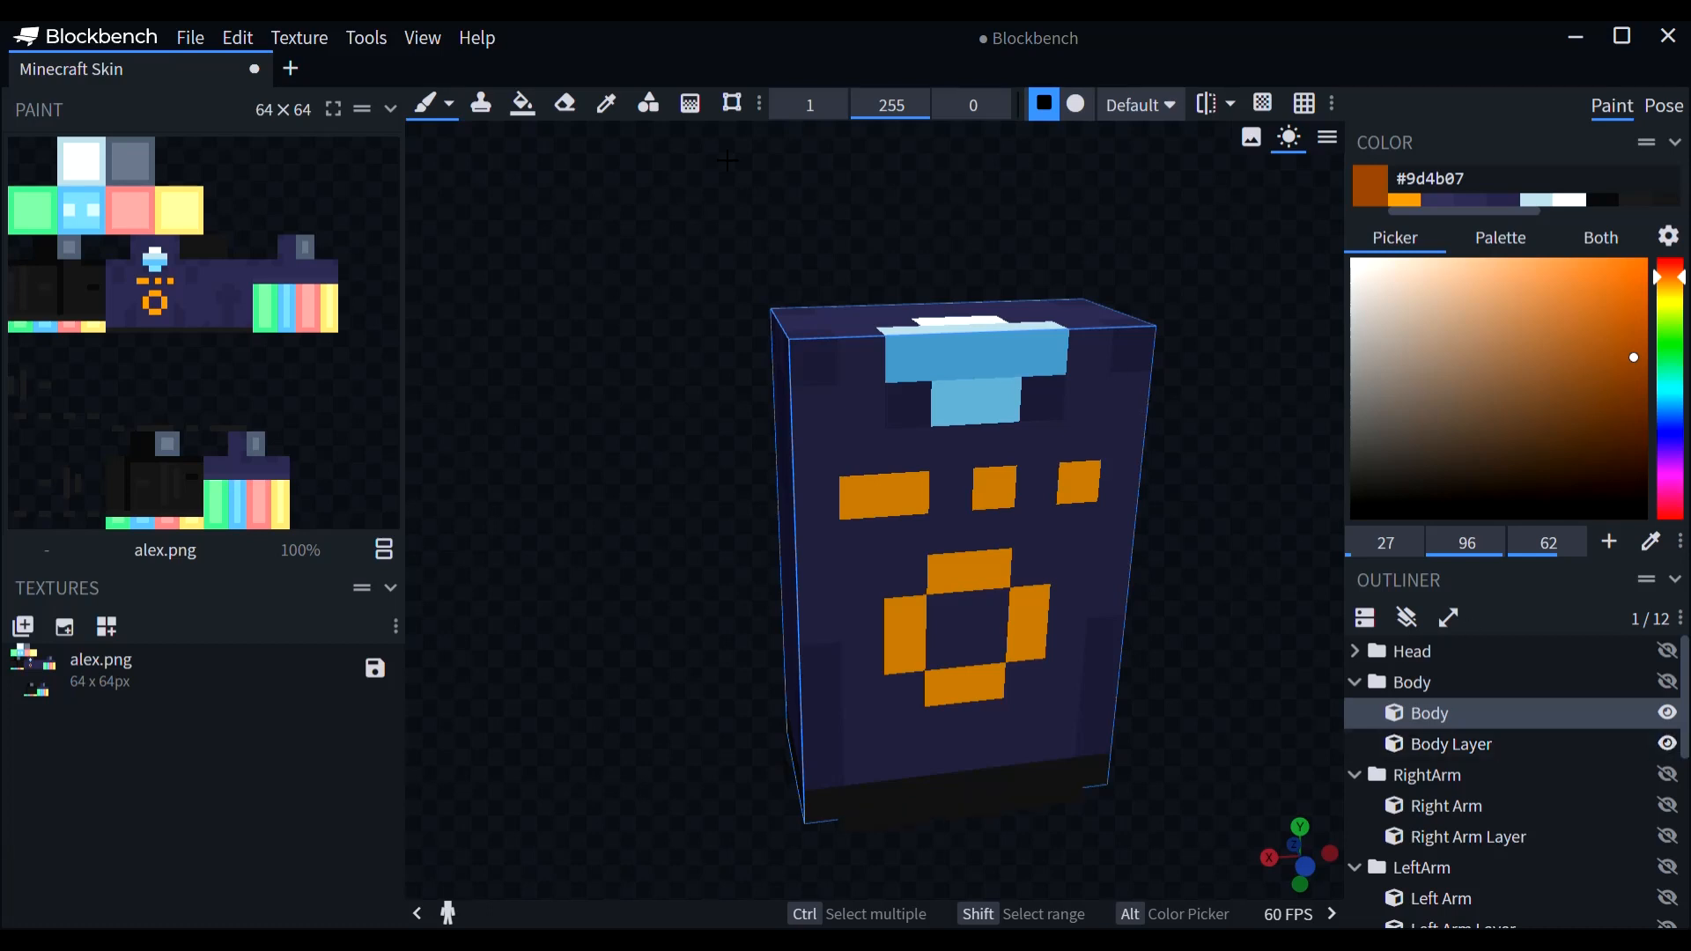
Step: Paint two-pixel-wide #9d4b07 vertical strips down both side edges of the Body Layer's front as the open jacket
{"action": "left_click_drag", "start_coordinate": [868, 267], "coordinate": [843, 253]}
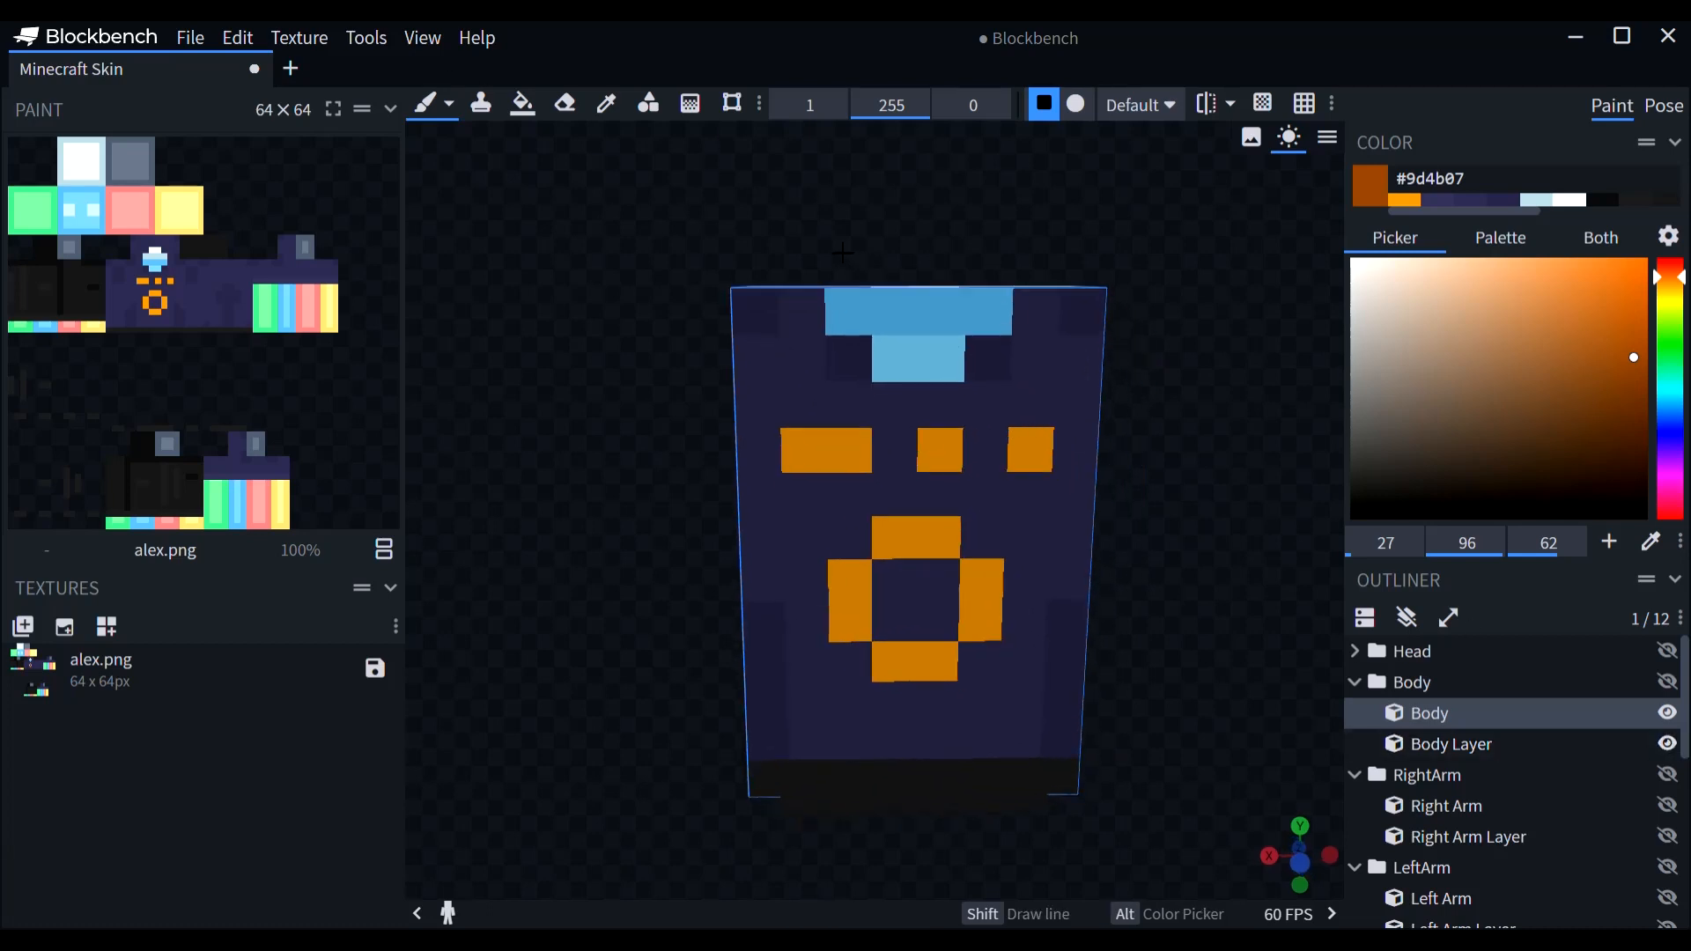
{"action": "left_click", "coordinate": [746, 327]}
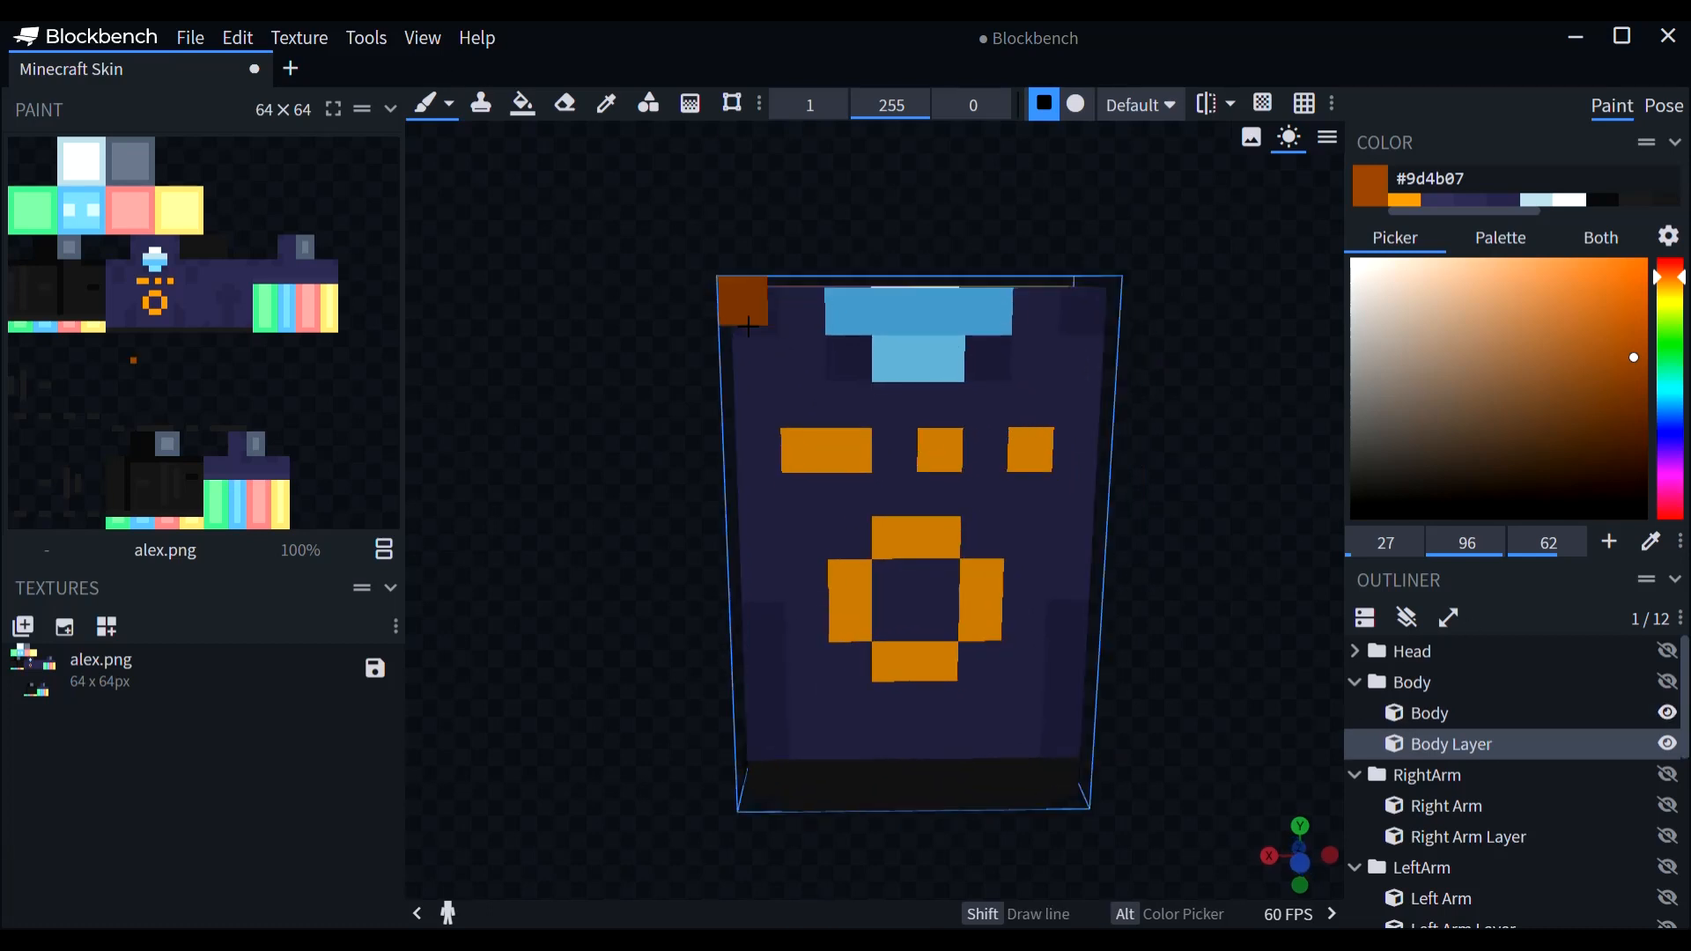
{"action": "left_click", "coordinate": [764, 796], "text": "shift"}
{"action": "left_click", "coordinate": [800, 794]}
{"action": "left_click", "coordinate": [805, 305], "text": "shift"}
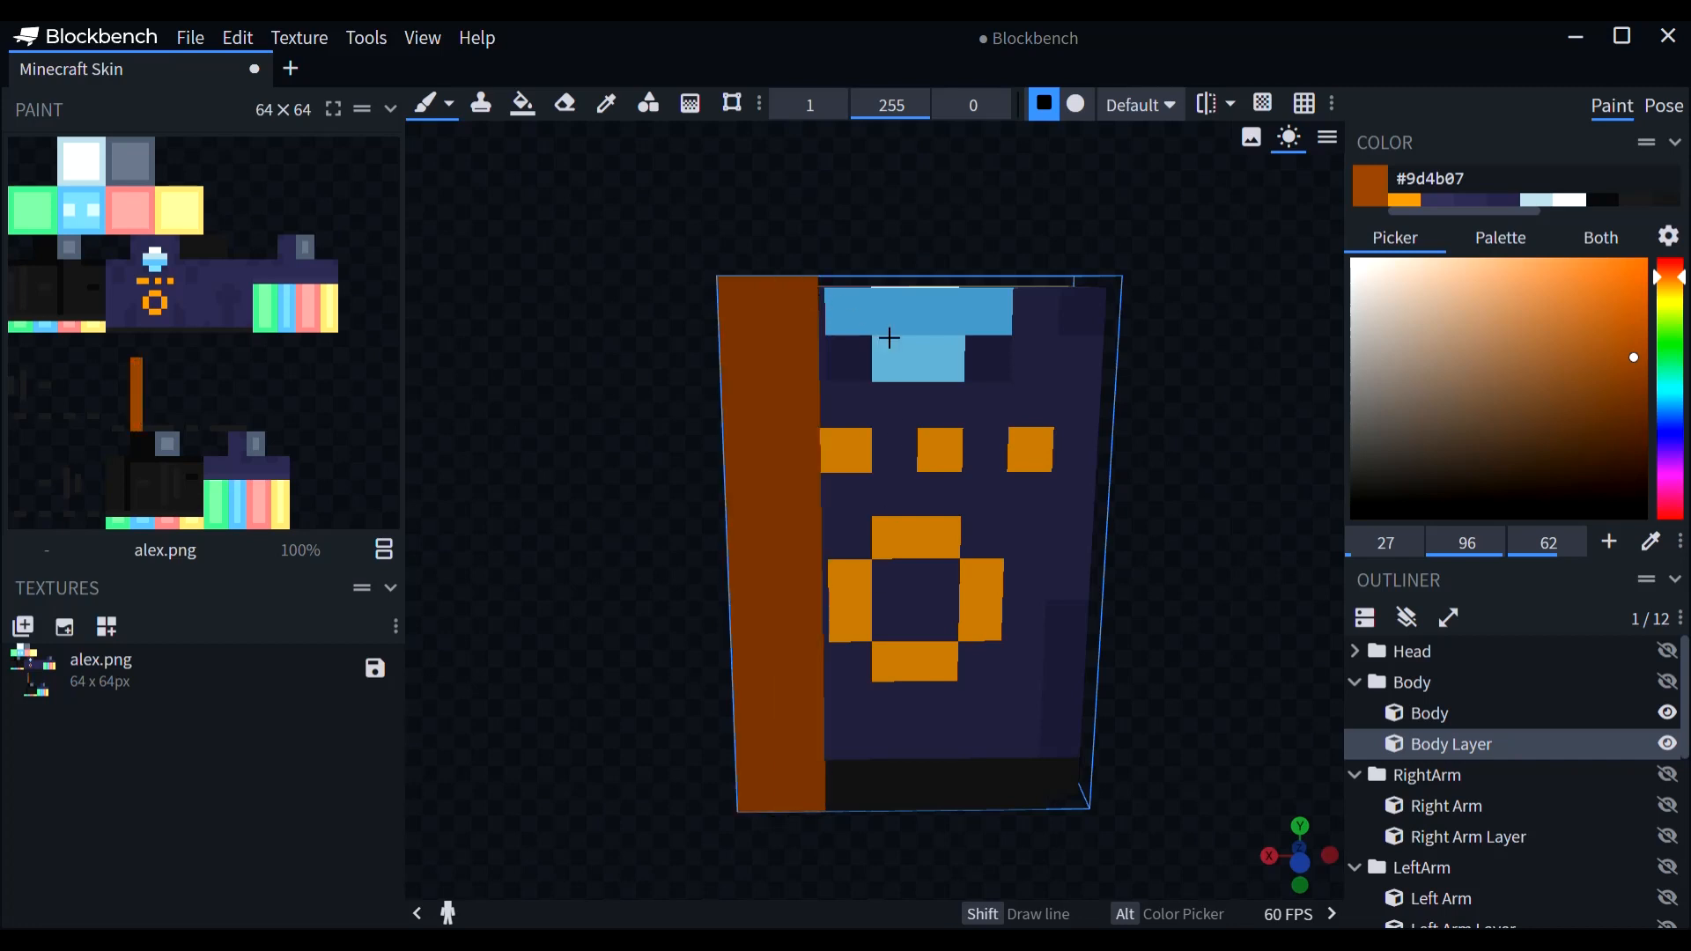
{"action": "left_click", "coordinate": [1053, 310]}
{"action": "left_click", "coordinate": [1044, 794], "text": "shift"}
{"action": "left_click", "coordinate": [1069, 790]}
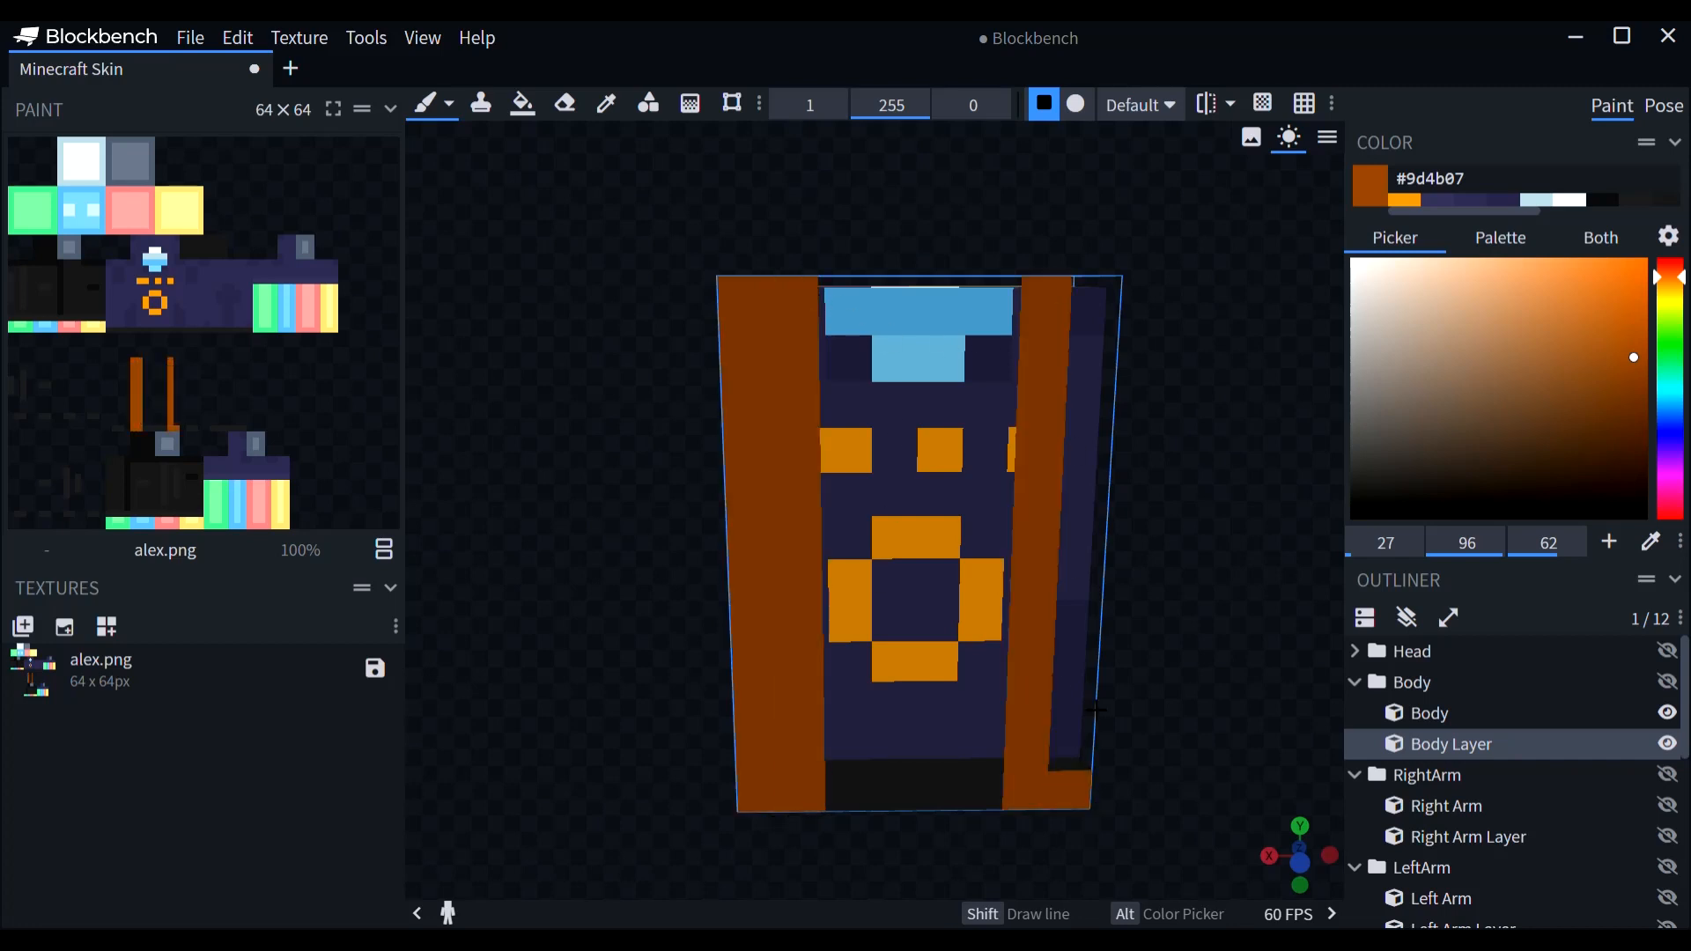
{"action": "left_click", "coordinate": [1093, 317], "text": "shift"}
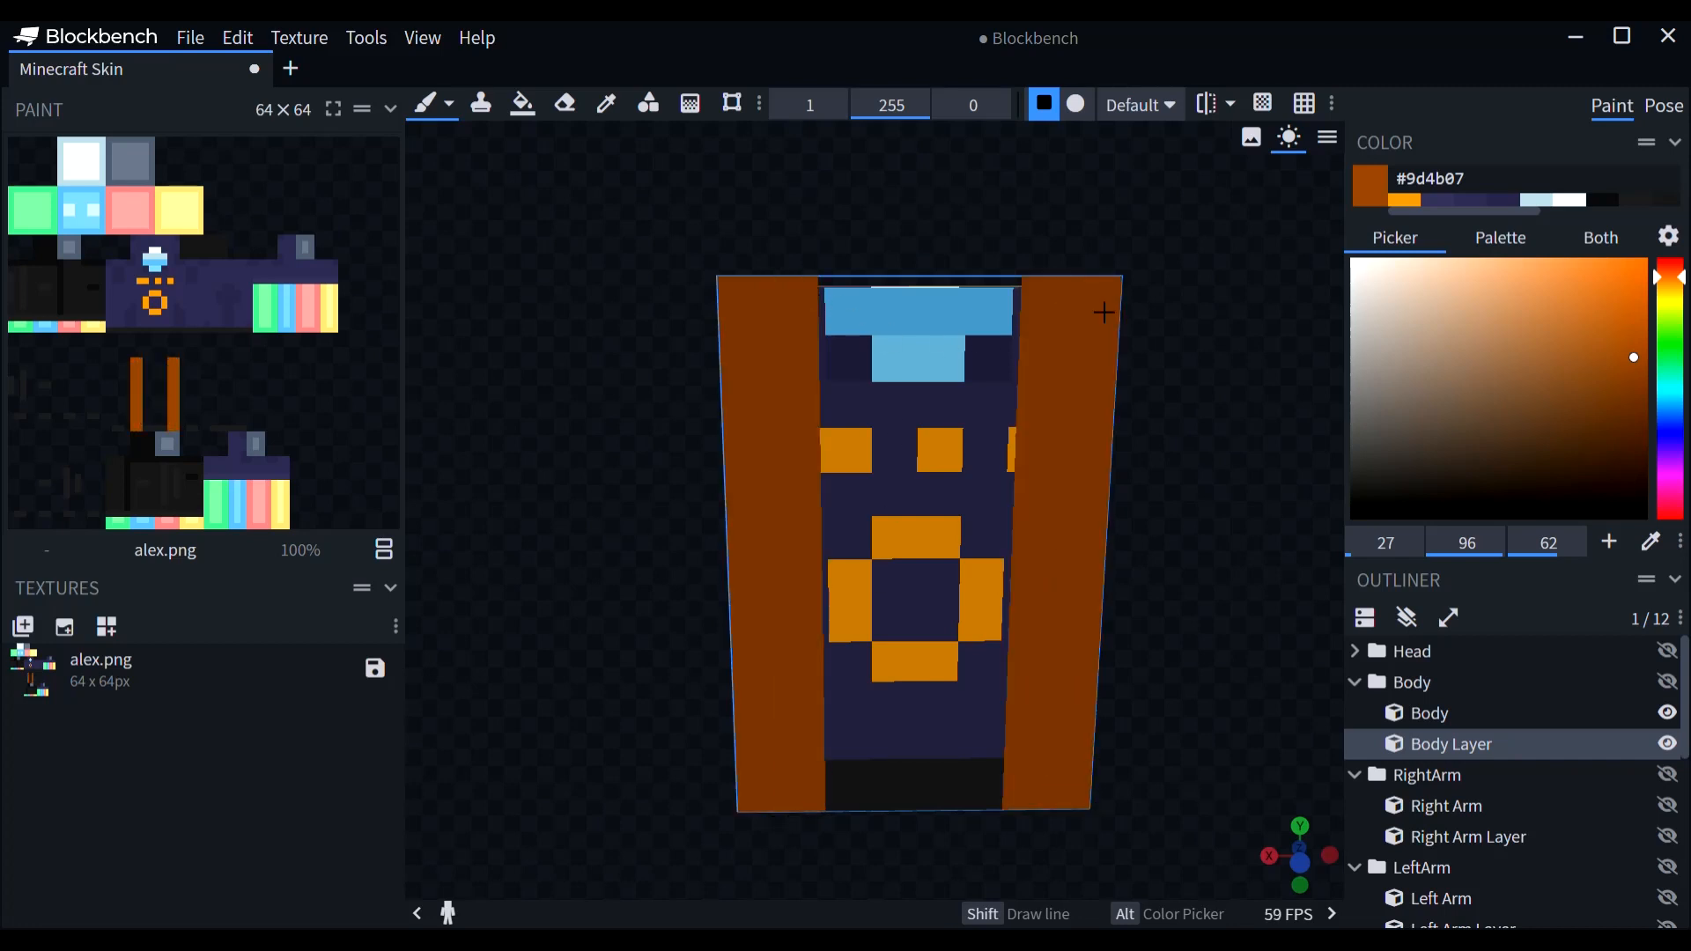
Step: Widen both front jacket strips inward by one pixel between chest and waist, and brush the layer's top face around the collar
{"action": "left_click", "coordinate": [1013, 408]}
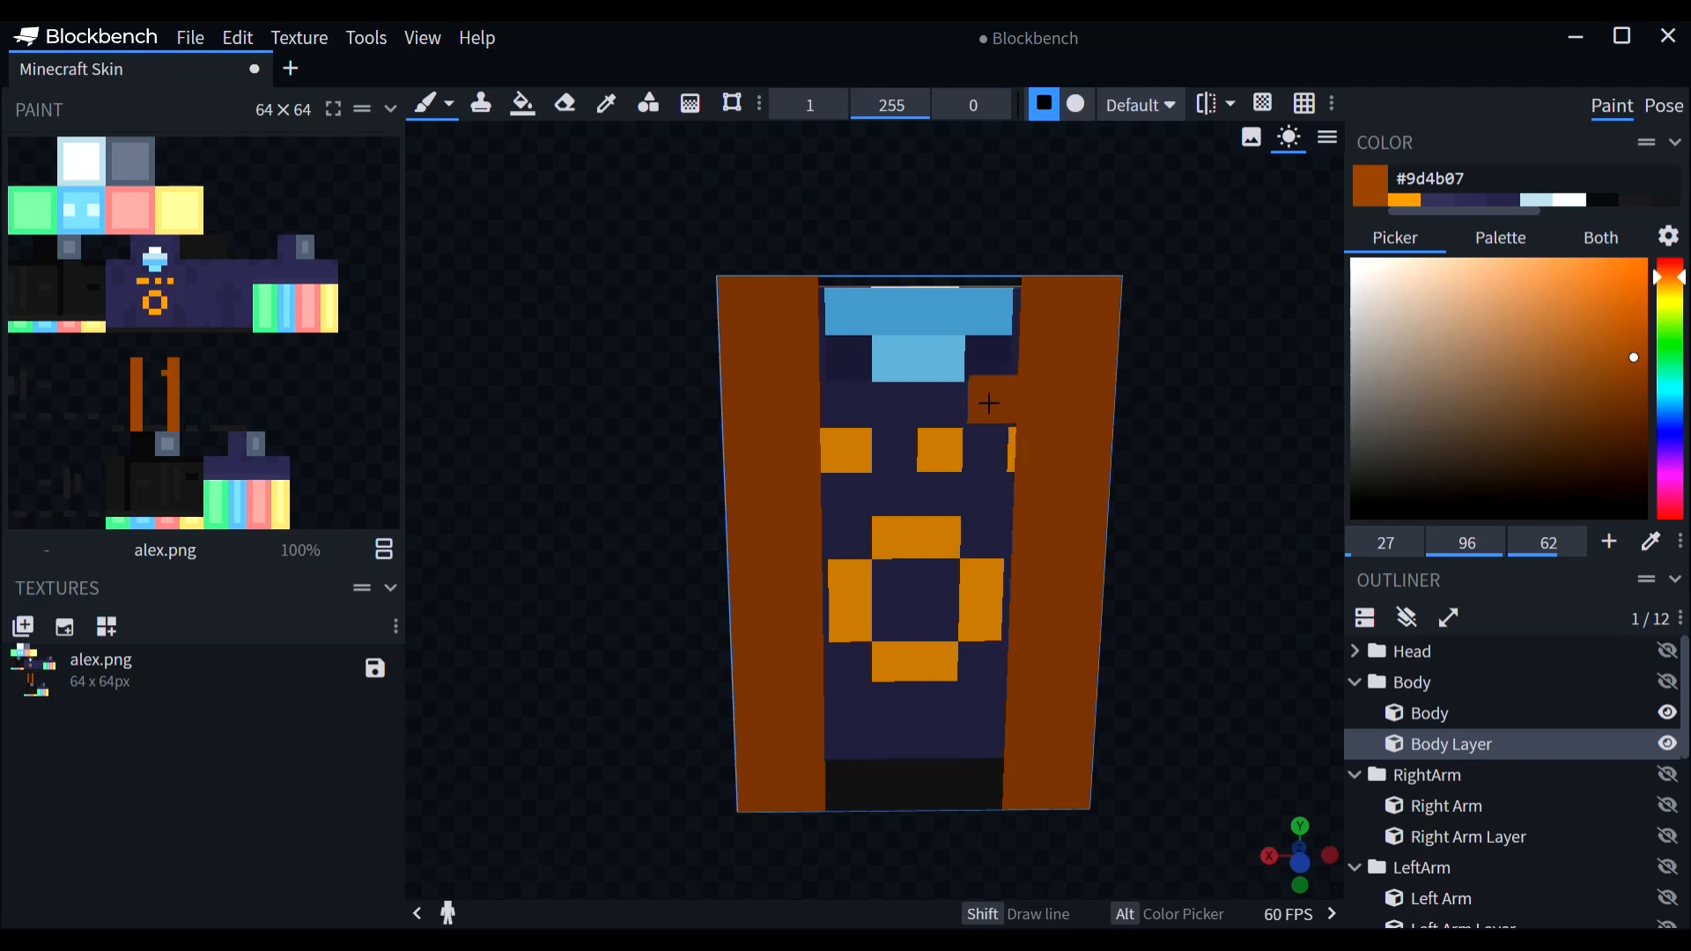
{"action": "left_click_drag", "start_coordinate": [1013, 460], "coordinate": [998, 737]}
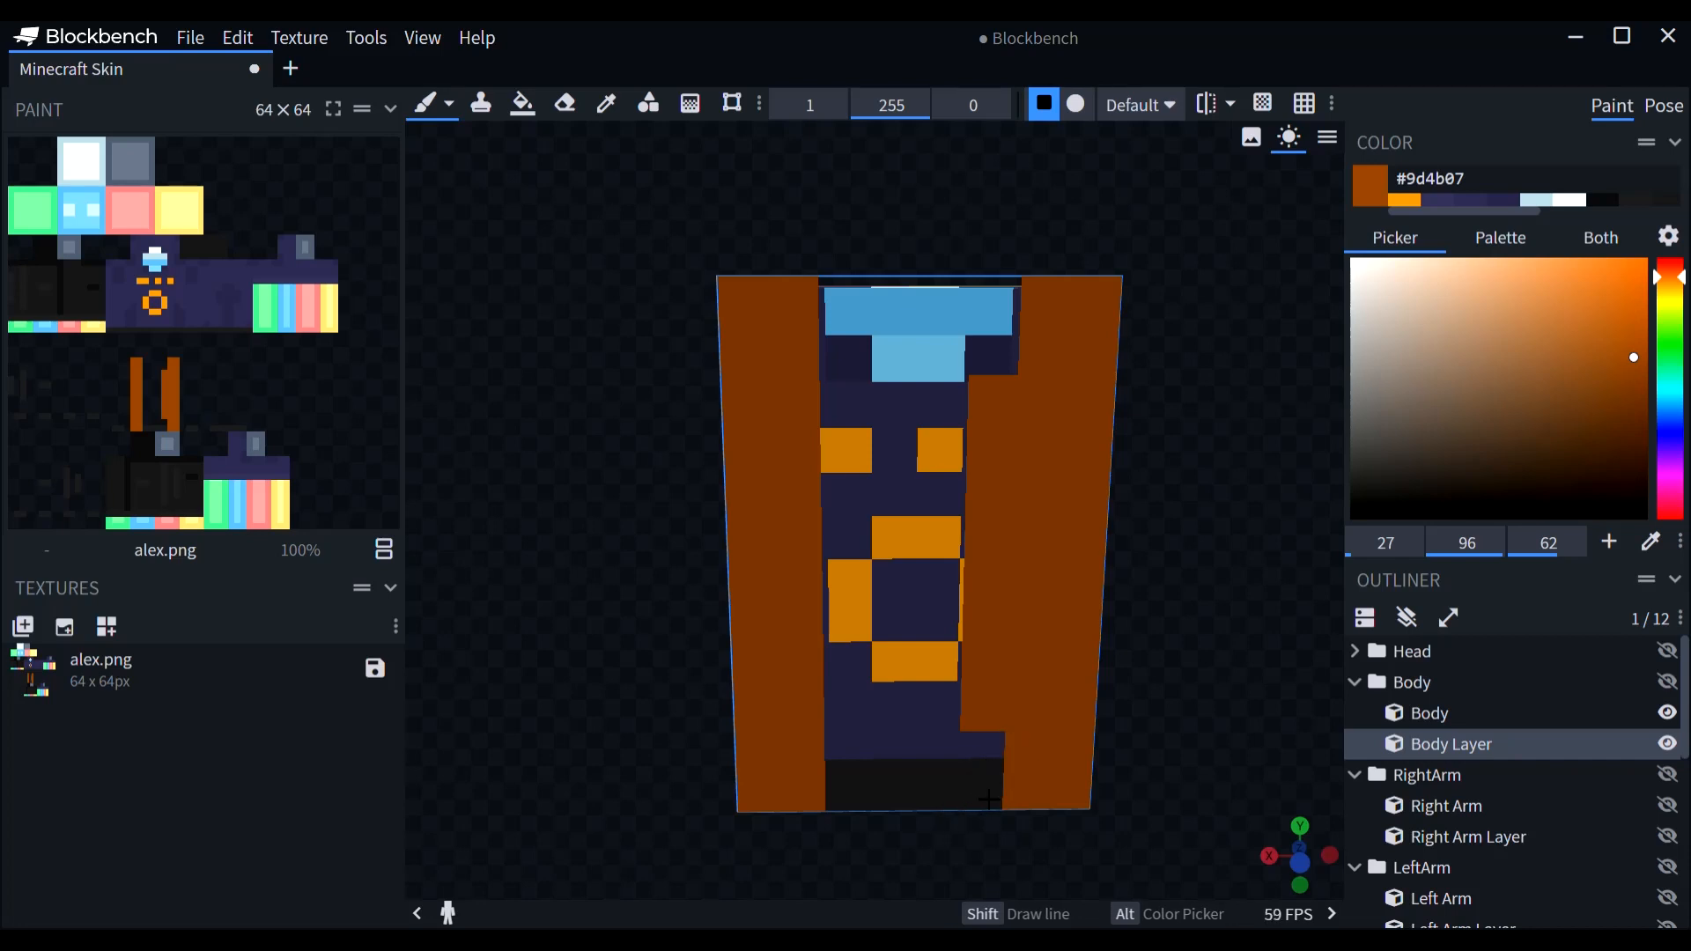
{"action": "left_click", "coordinate": [857, 669]}
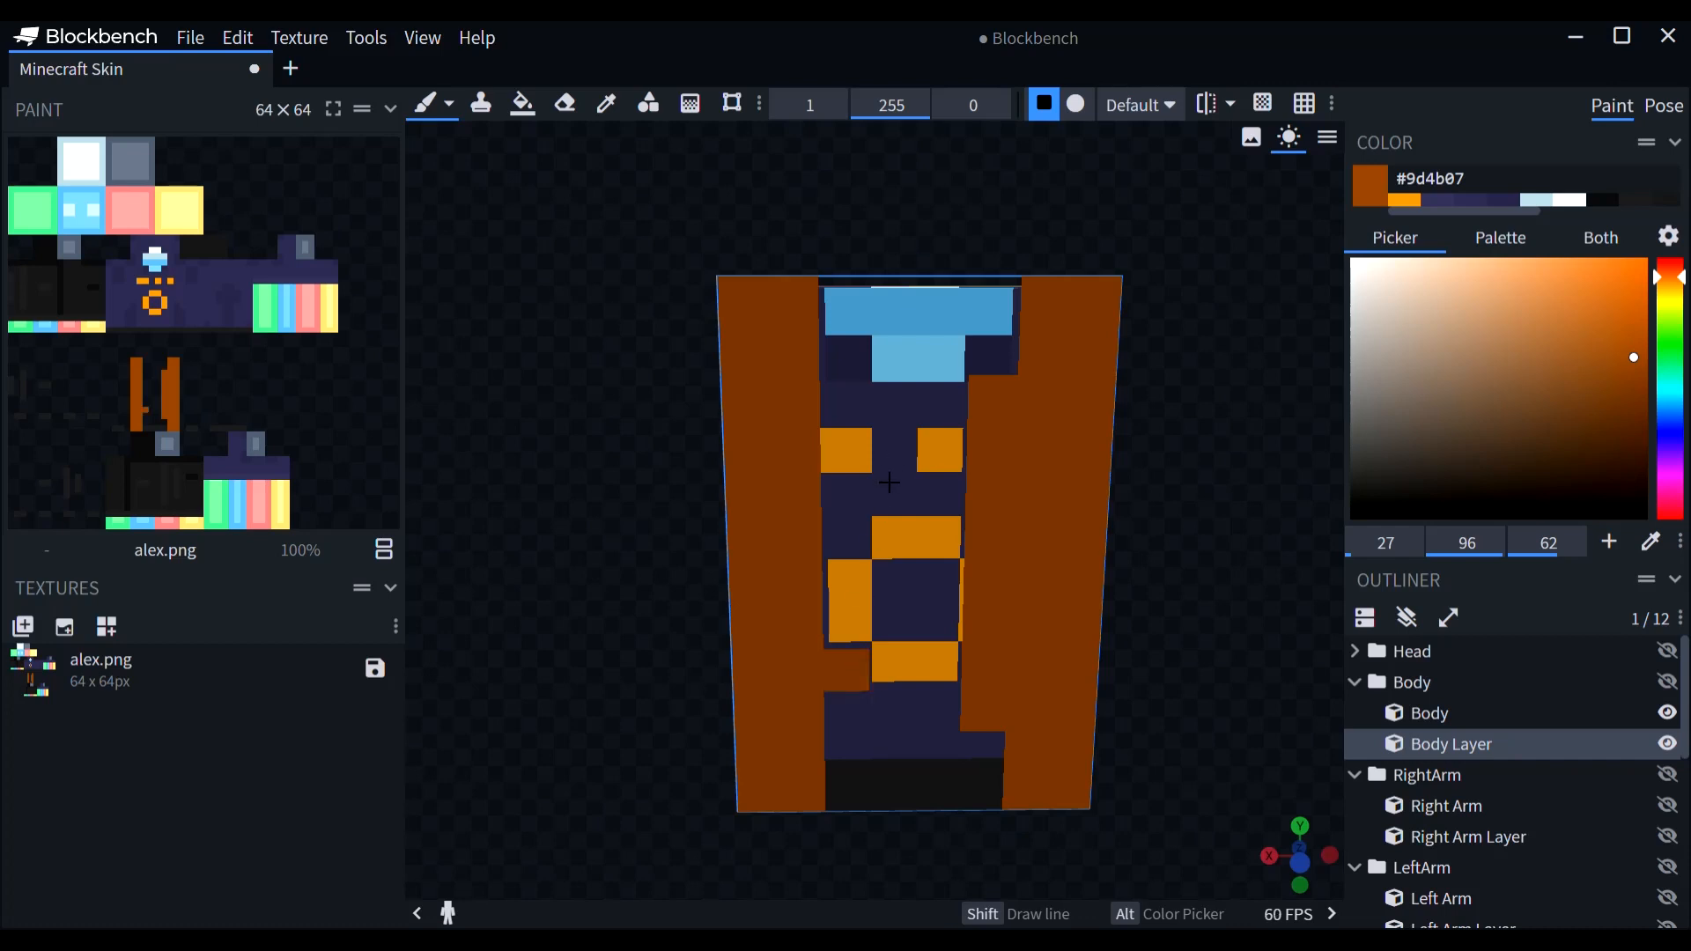
{"action": "left_click", "coordinate": [859, 471], "text": "shift"}
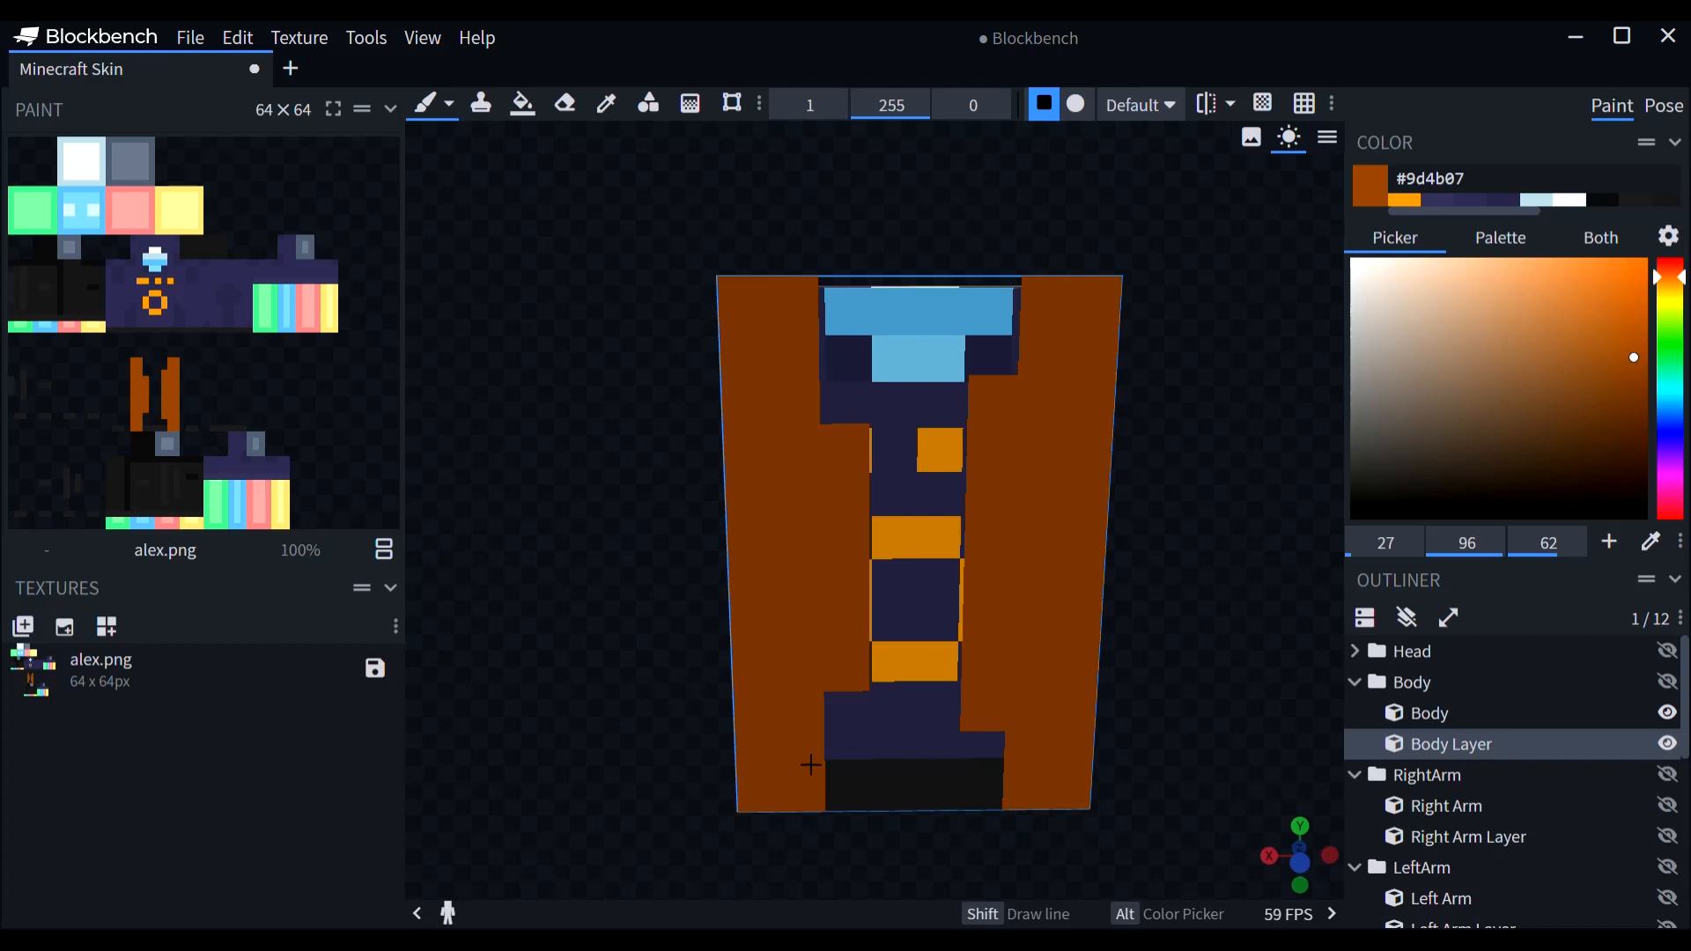
{"action": "mouse_move", "coordinate": [1211, 308]}
{"action": "left_mouse_down"}
{"action": "mouse_move", "coordinate": [1057, 528]}
{"action": "mouse_move", "coordinate": [881, 669]}
{"action": "mouse_move", "coordinate": [753, 708]}
{"action": "mouse_move", "coordinate": [770, 682]}
{"action": "mouse_move", "coordinate": [765, 621]}
{"action": "mouse_move", "coordinate": [841, 632]}
{"action": "mouse_move", "coordinate": [813, 614]}
{"action": "mouse_move", "coordinate": [1016, 588]}
{"action": "mouse_move", "coordinate": [1086, 602]}
{"action": "mouse_move", "coordinate": [1046, 634]}
{"action": "mouse_move", "coordinate": [1058, 672]}
{"action": "mouse_move", "coordinate": [1117, 695]}
{"action": "mouse_move", "coordinate": [1087, 542]}
{"action": "mouse_move", "coordinate": [814, 533]}
{"action": "mouse_move", "coordinate": [920, 516]}
{"action": "left_mouse_up"}
Step: Fill the back and both side faces of the Body Layer with #9d4b07 using the Paint Bucket in Face mode
{"action": "right_click_drag", "start_coordinate": [921, 517], "coordinate": [855, 472]}
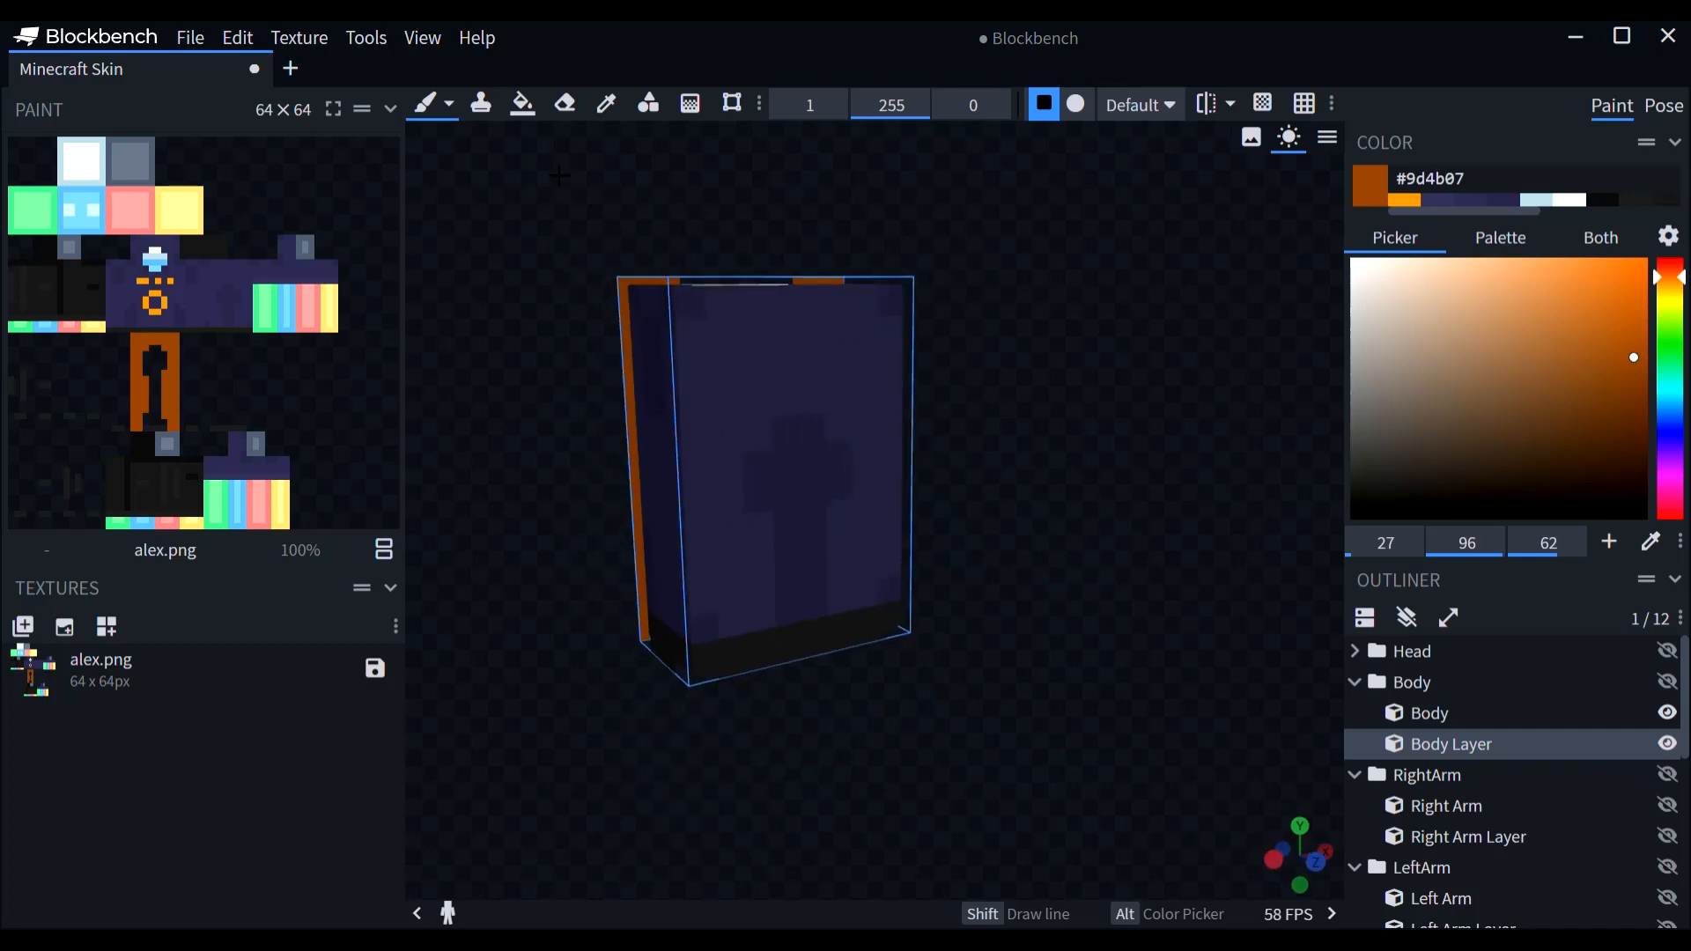
{"action": "left_click", "coordinate": [523, 104]}
{"action": "left_click", "coordinate": [709, 424]}
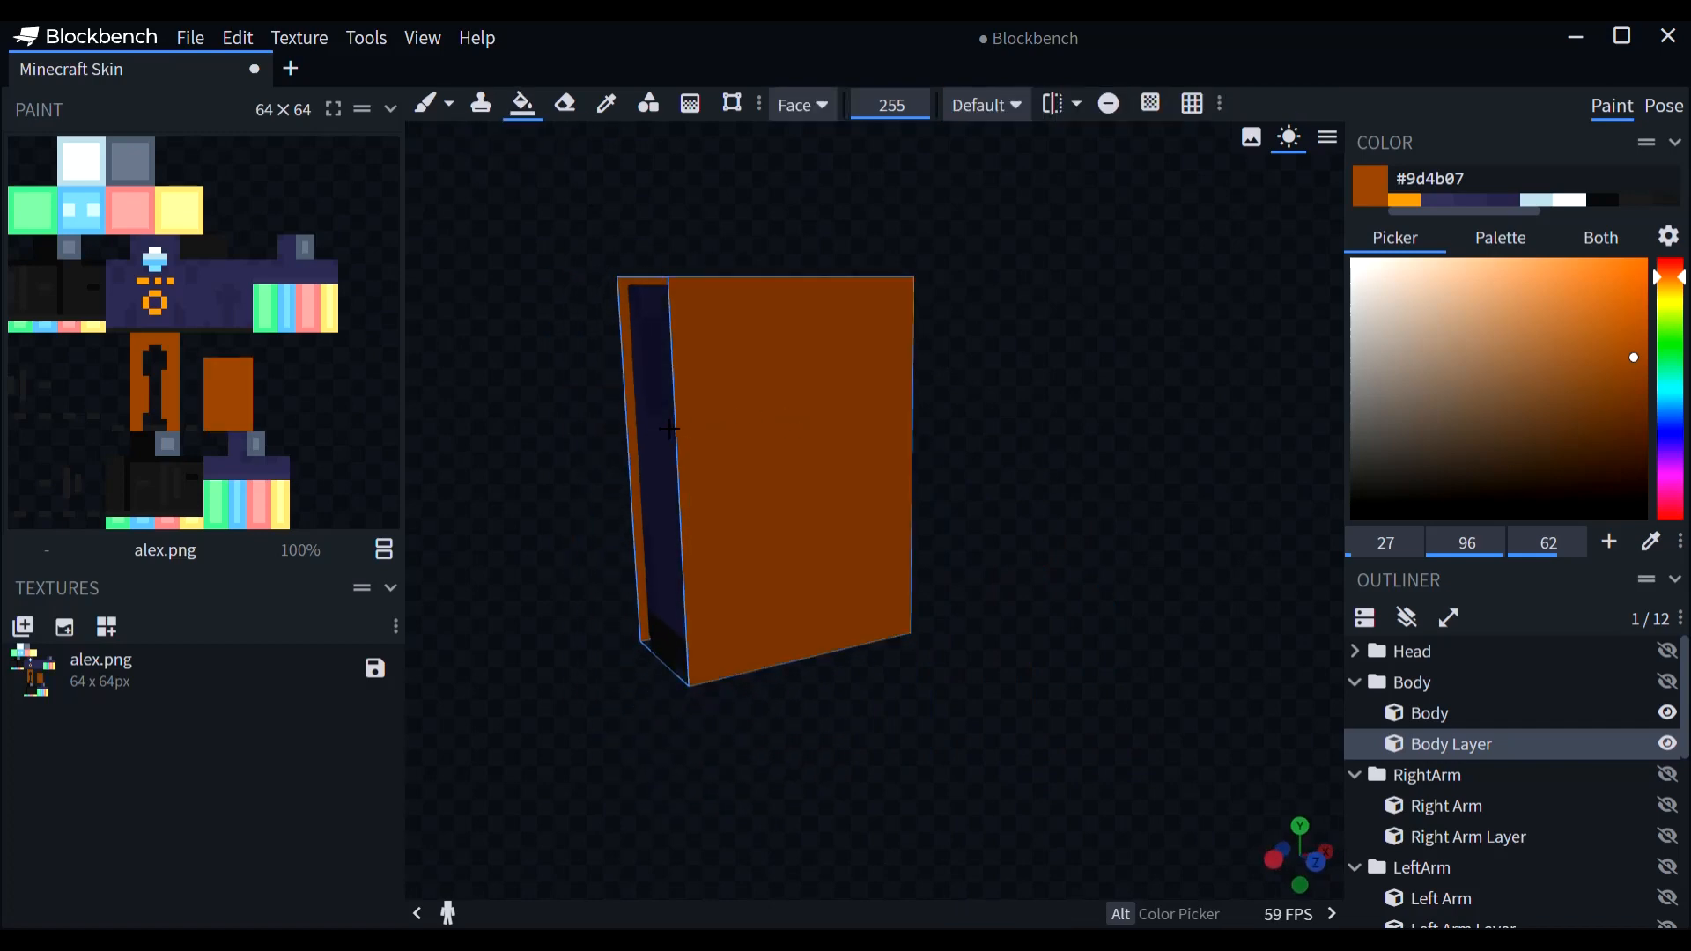
{"action": "left_click", "coordinate": [669, 429]}
{"action": "left_click_drag", "start_coordinate": [1180, 581], "coordinate": [898, 639]}
{"action": "left_click", "coordinate": [1073, 653]}
{"action": "left_click_drag", "start_coordinate": [1259, 630], "coordinate": [1039, 661]}
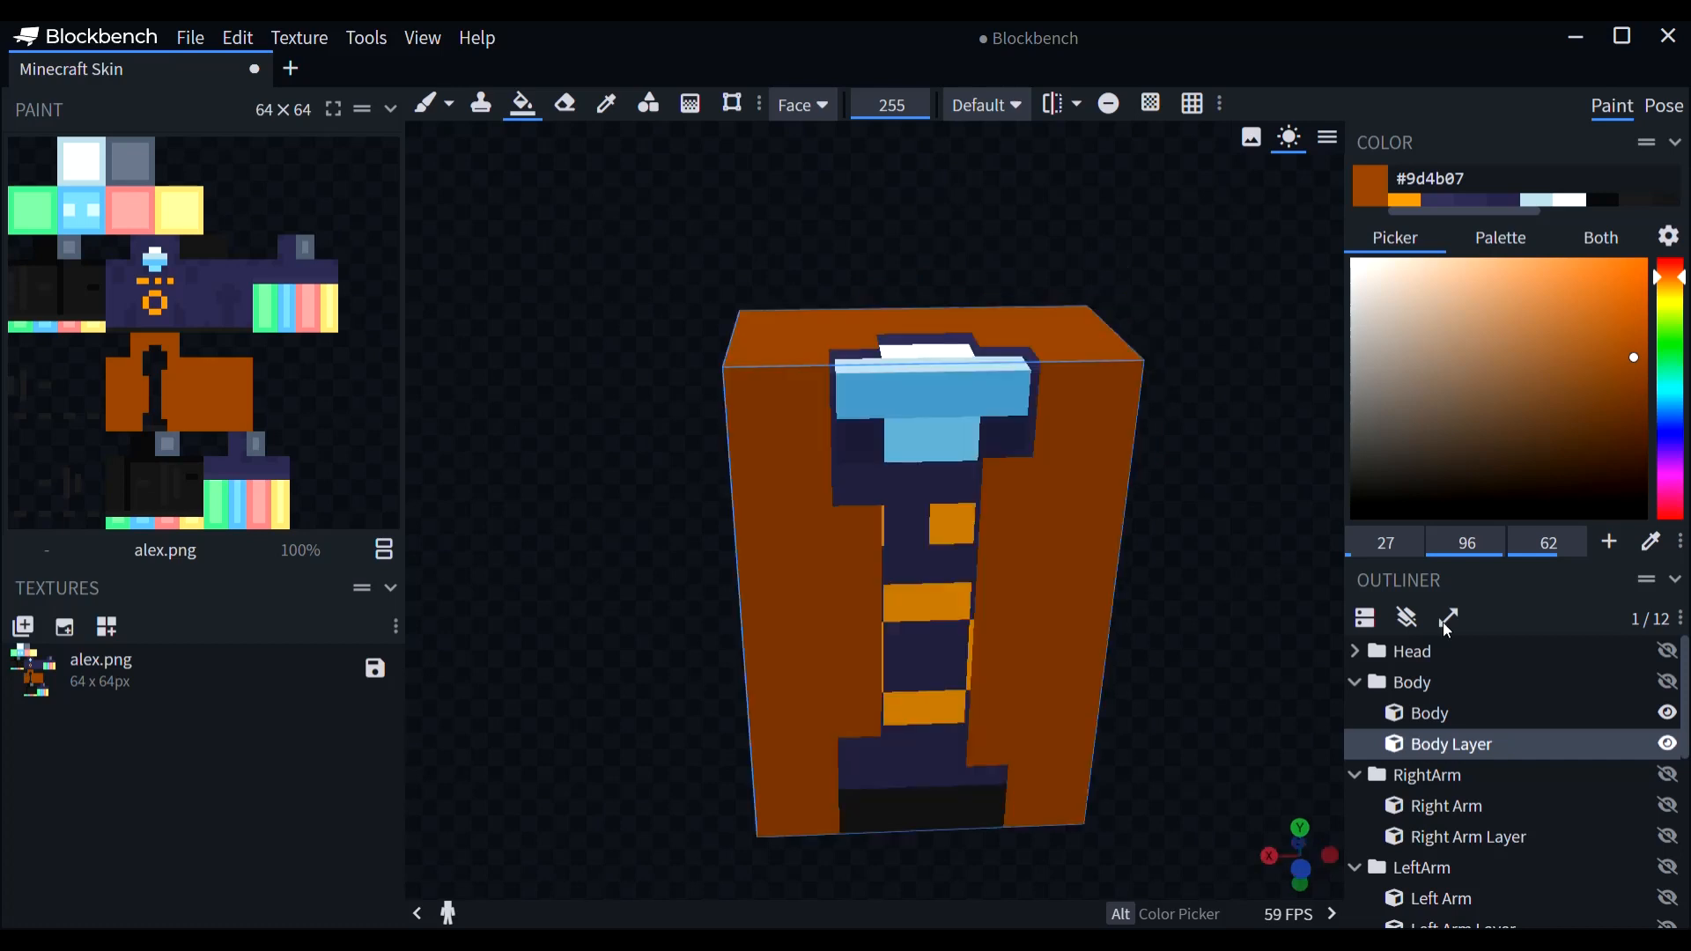
Step: Take up the brush again and mix two jacket shading colours, a darker brown #8d4408 and a lighter brown #a95209
{"action": "left_click", "coordinate": [427, 104]}
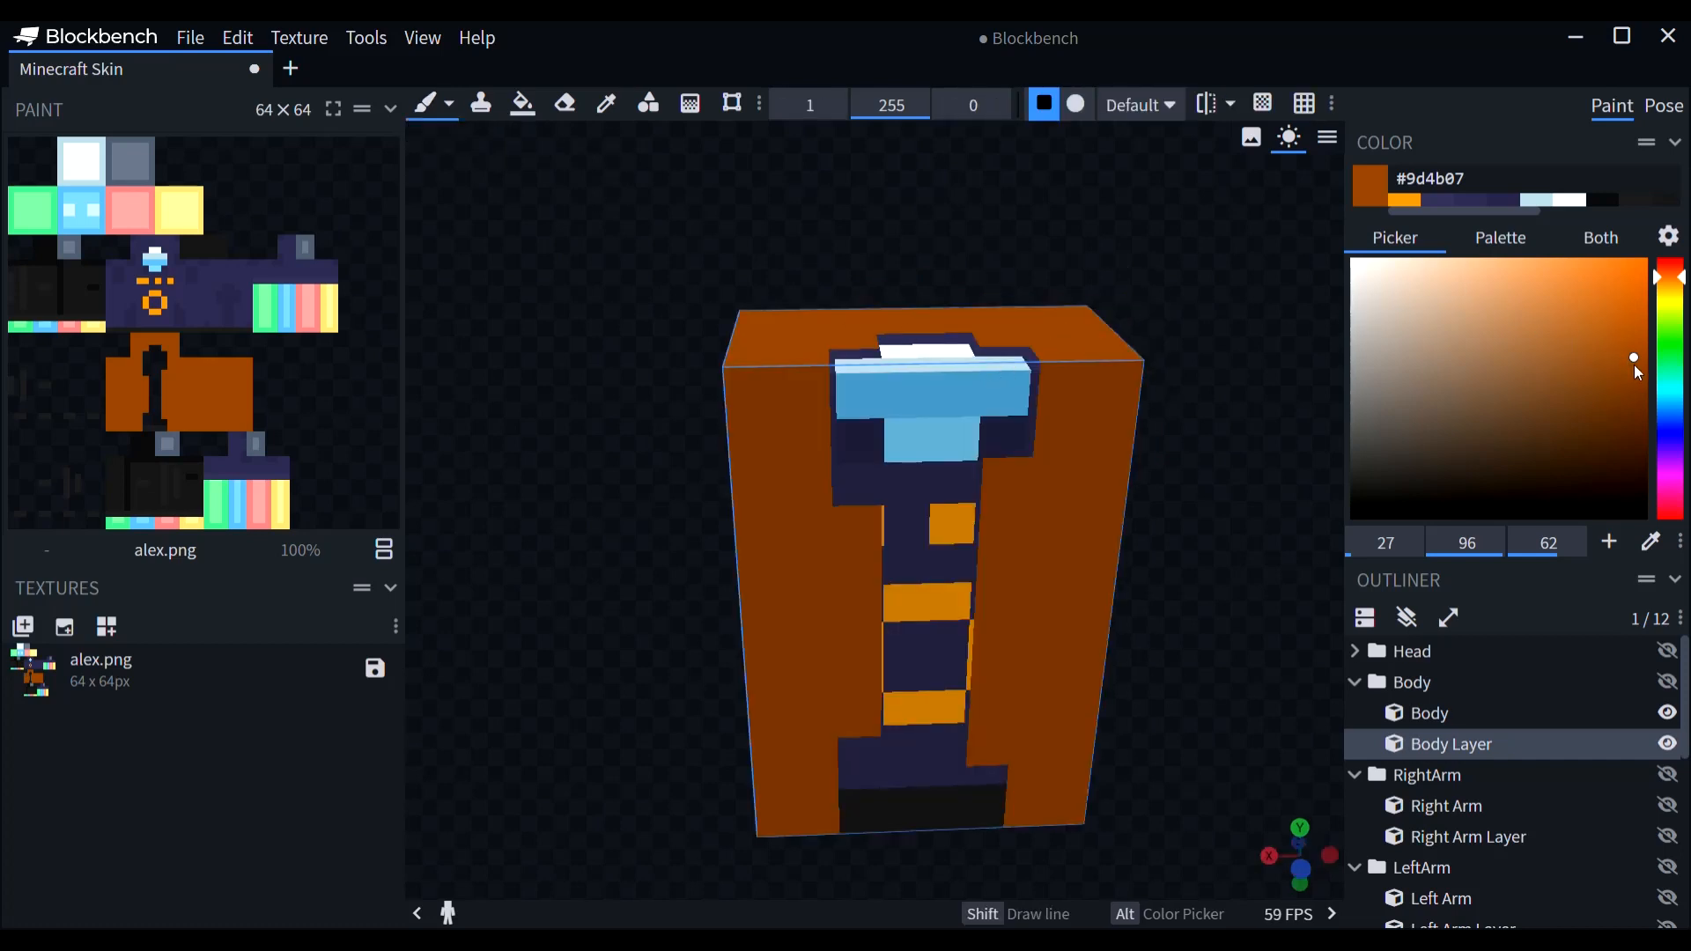
{"action": "left_click", "coordinate": [1634, 365]}
{"action": "left_click", "coordinate": [1631, 375]}
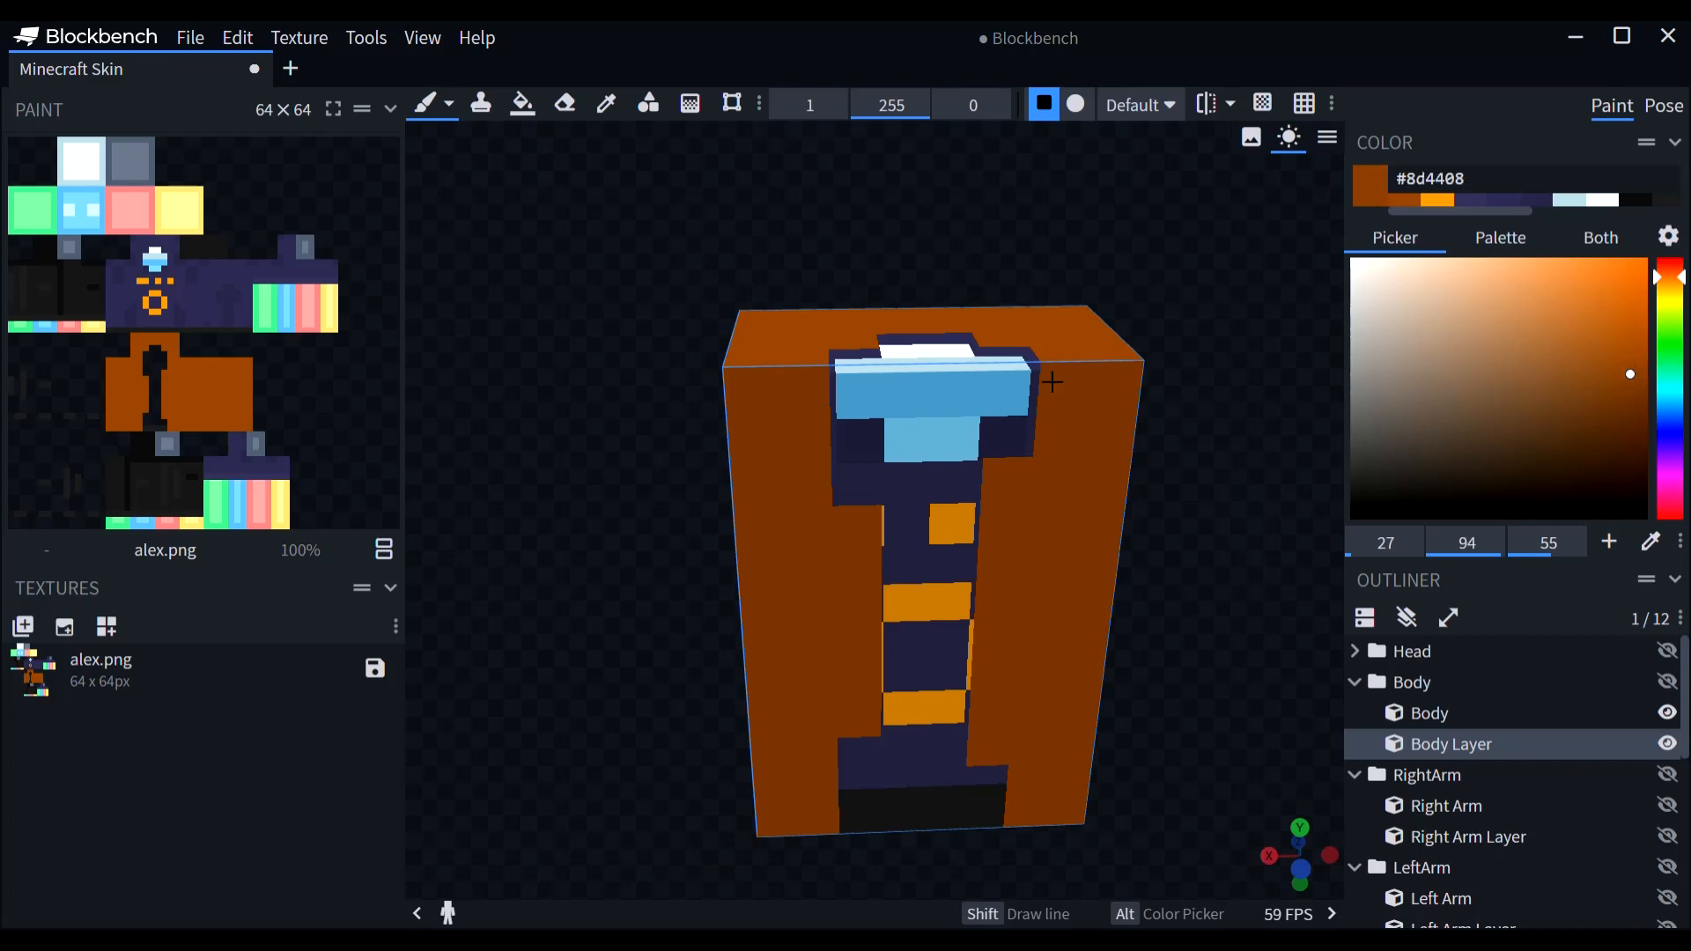
{"action": "left_click", "coordinate": [761, 408]}
{"action": "key", "text": "ctrl+z"}
{"action": "left_click", "coordinate": [1633, 357]}
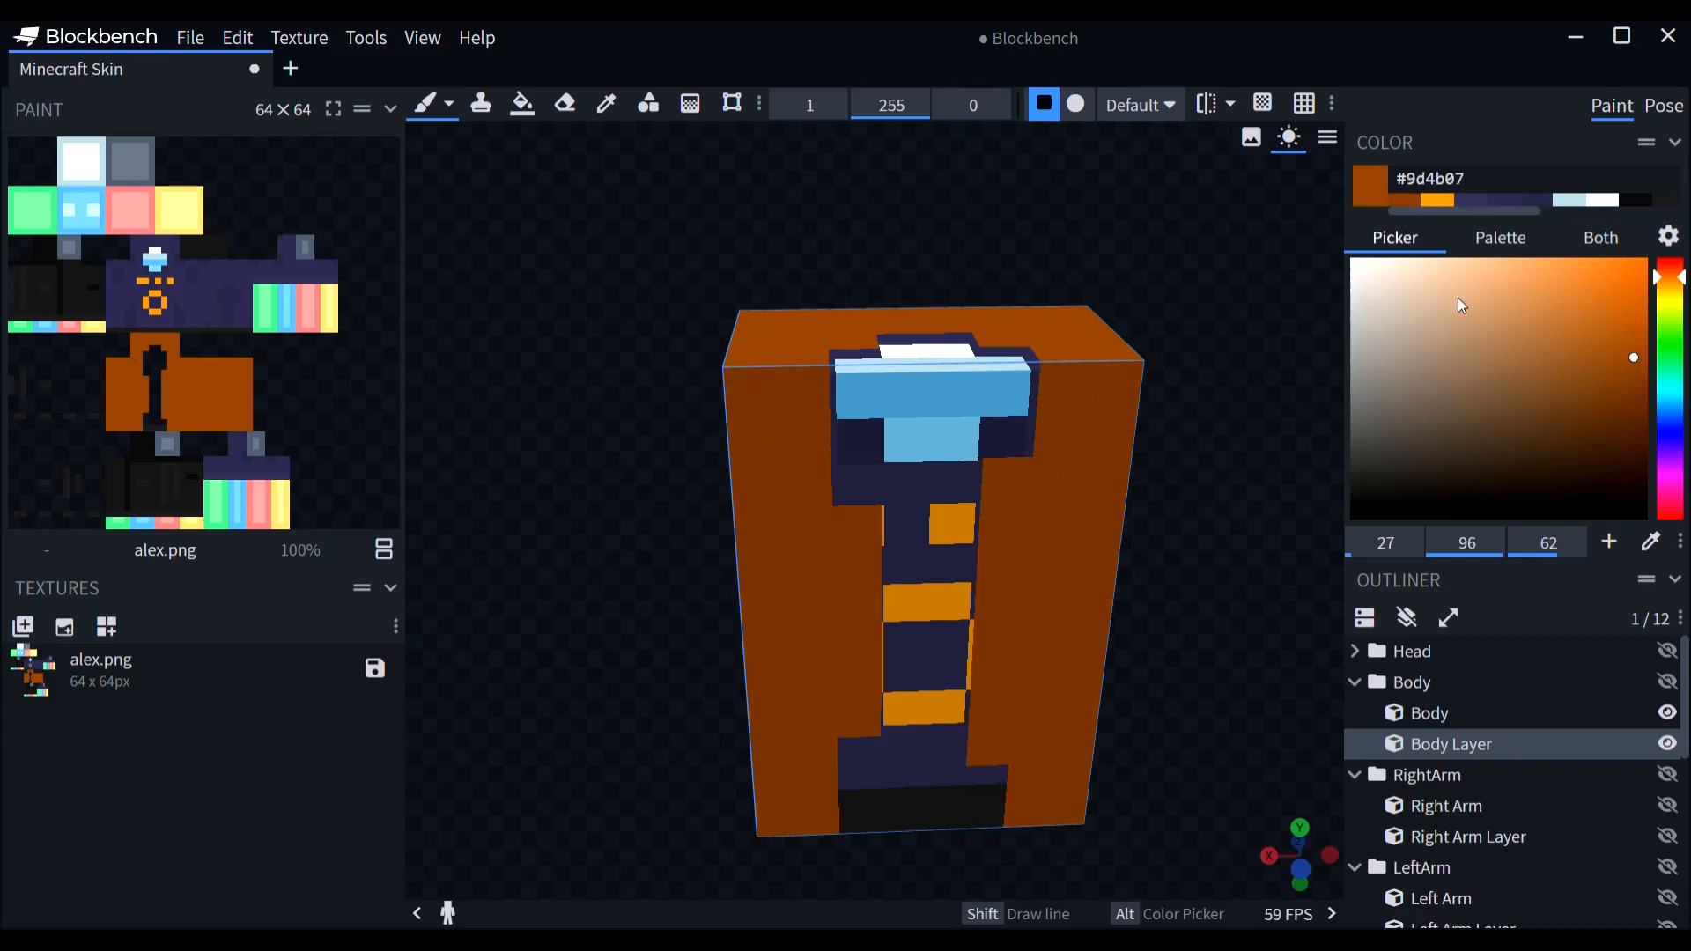
{"action": "left_click", "coordinate": [1631, 346]}
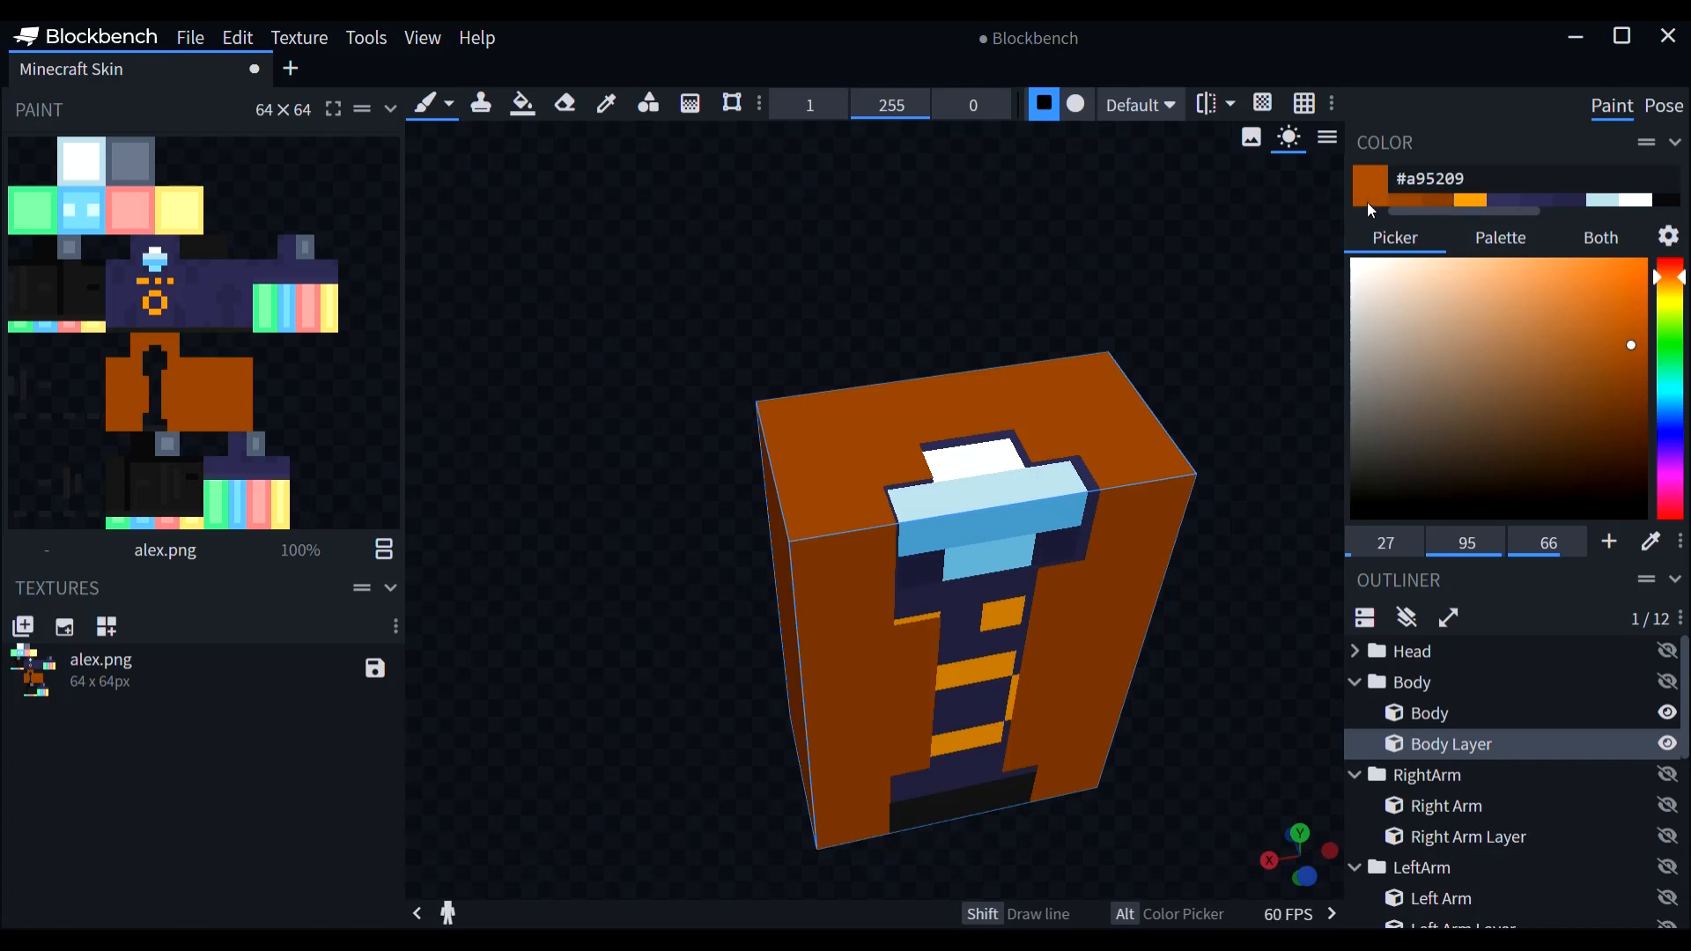
Step: Shade the Body Layer with #8d4408 around the collar on the top face and in a patch high on one side face
{"action": "left_click_drag", "start_coordinate": [994, 294], "coordinate": [976, 344]}
{"action": "left_click", "coordinate": [1441, 203]}
{"action": "left_click_drag", "start_coordinate": [1183, 324], "coordinate": [1101, 333]}
{"action": "scroll", "coordinate": [1104, 301], "scroll_direction": "up", "scroll_amount": 2}
{"action": "mouse_move", "coordinate": [825, 647]}
{"action": "left_mouse_down"}
{"action": "mouse_move", "coordinate": [966, 596]}
{"action": "mouse_move", "coordinate": [1024, 662]}
{"action": "left_mouse_up"}
{"action": "mouse_move", "coordinate": [1159, 487]}
{"action": "left_mouse_down"}
{"action": "mouse_move", "coordinate": [1159, 291]}
{"action": "mouse_move", "coordinate": [1197, 320]}
{"action": "mouse_move", "coordinate": [796, 355]}
{"action": "mouse_move", "coordinate": [990, 349]}
{"action": "mouse_move", "coordinate": [738, 333]}
{"action": "mouse_move", "coordinate": [680, 401]}
{"action": "left_mouse_up"}
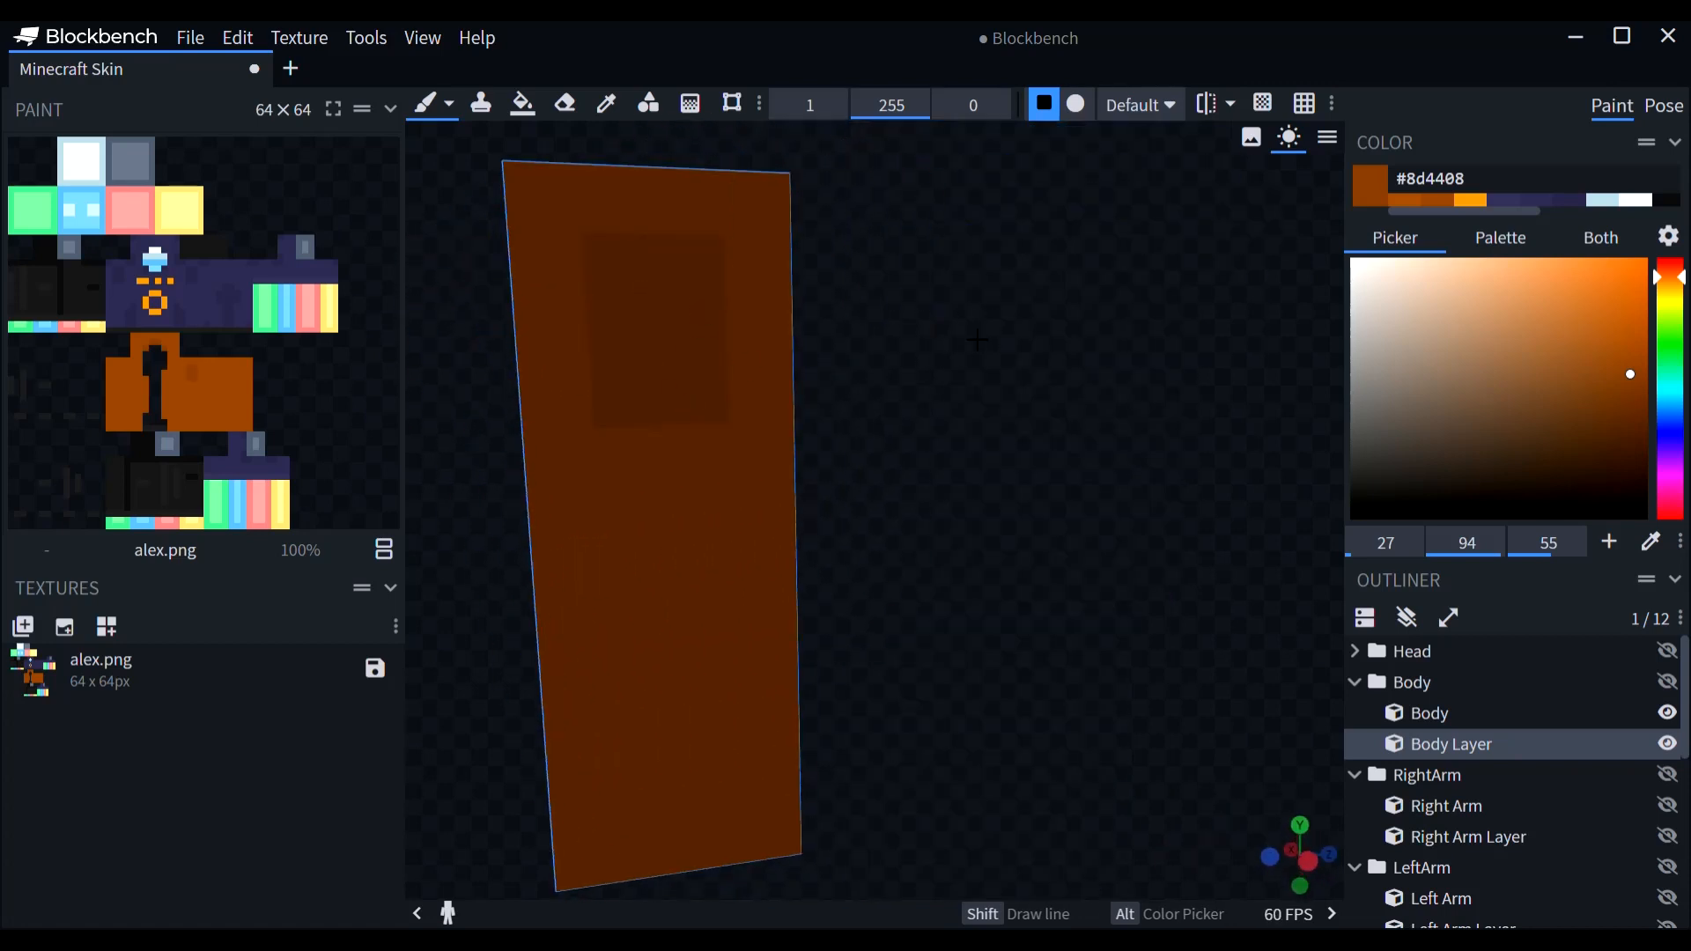
Step: Darken the Body Layer's upper and lower outer corners and the upper part of the other side face with #8d4408
{"action": "left_click_drag", "start_coordinate": [977, 339], "coordinate": [818, 508]}
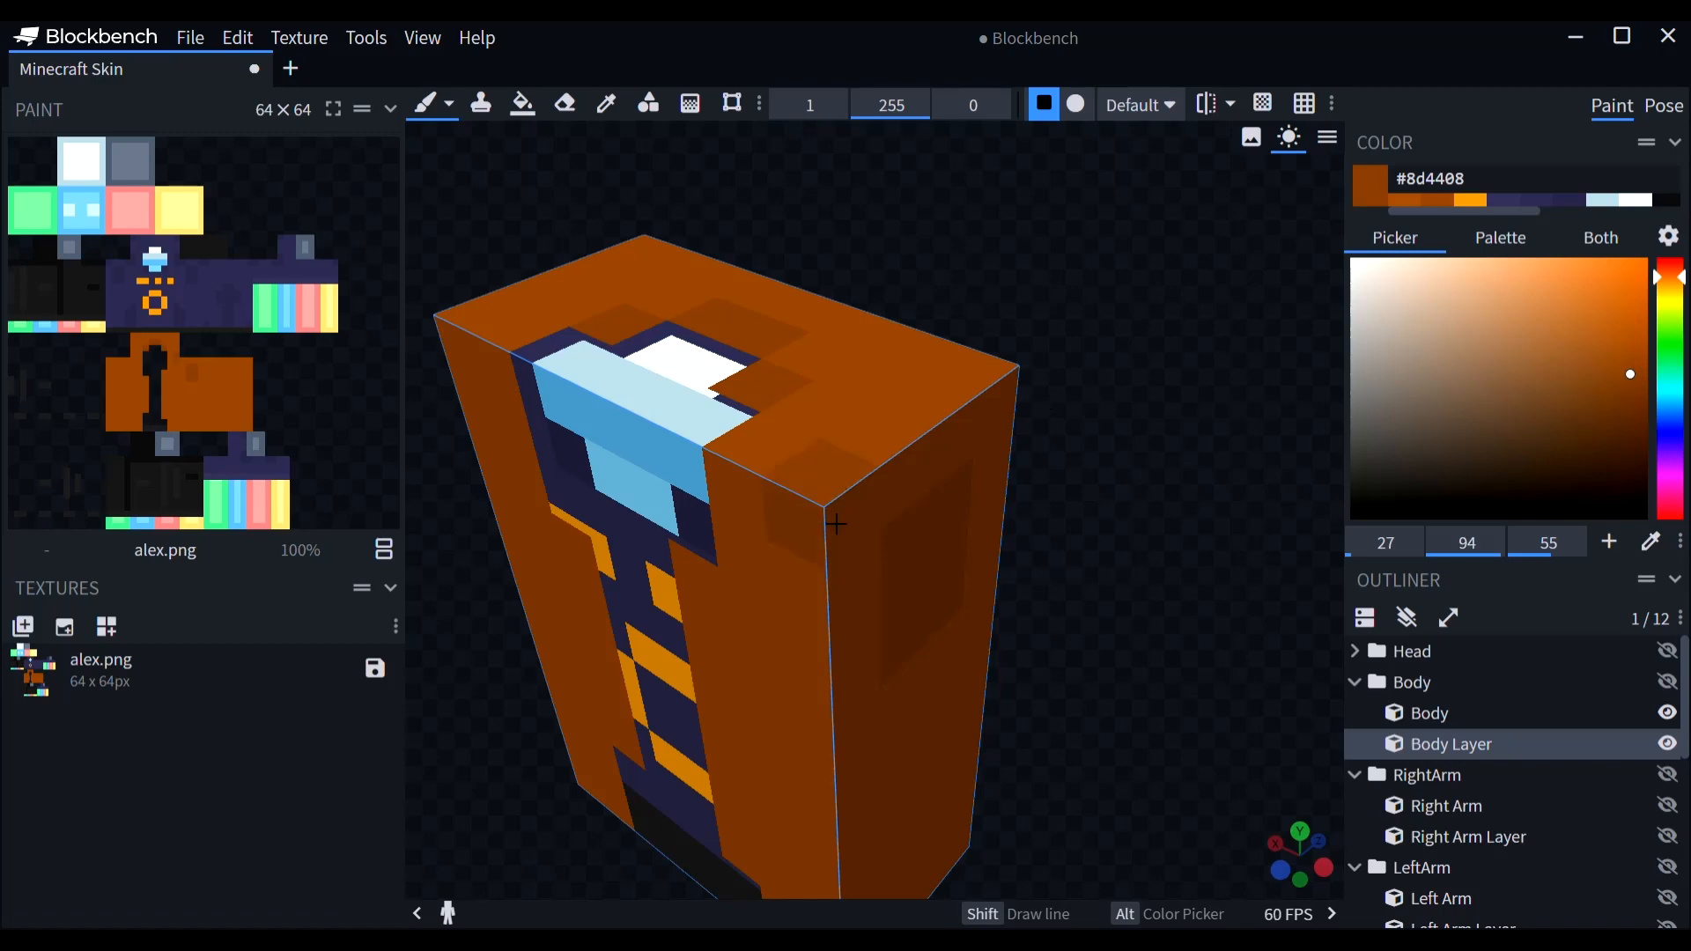
{"action": "left_click_drag", "start_coordinate": [960, 370], "coordinate": [1018, 400]}
{"action": "left_click_drag", "start_coordinate": [1114, 439], "coordinate": [762, 409]}
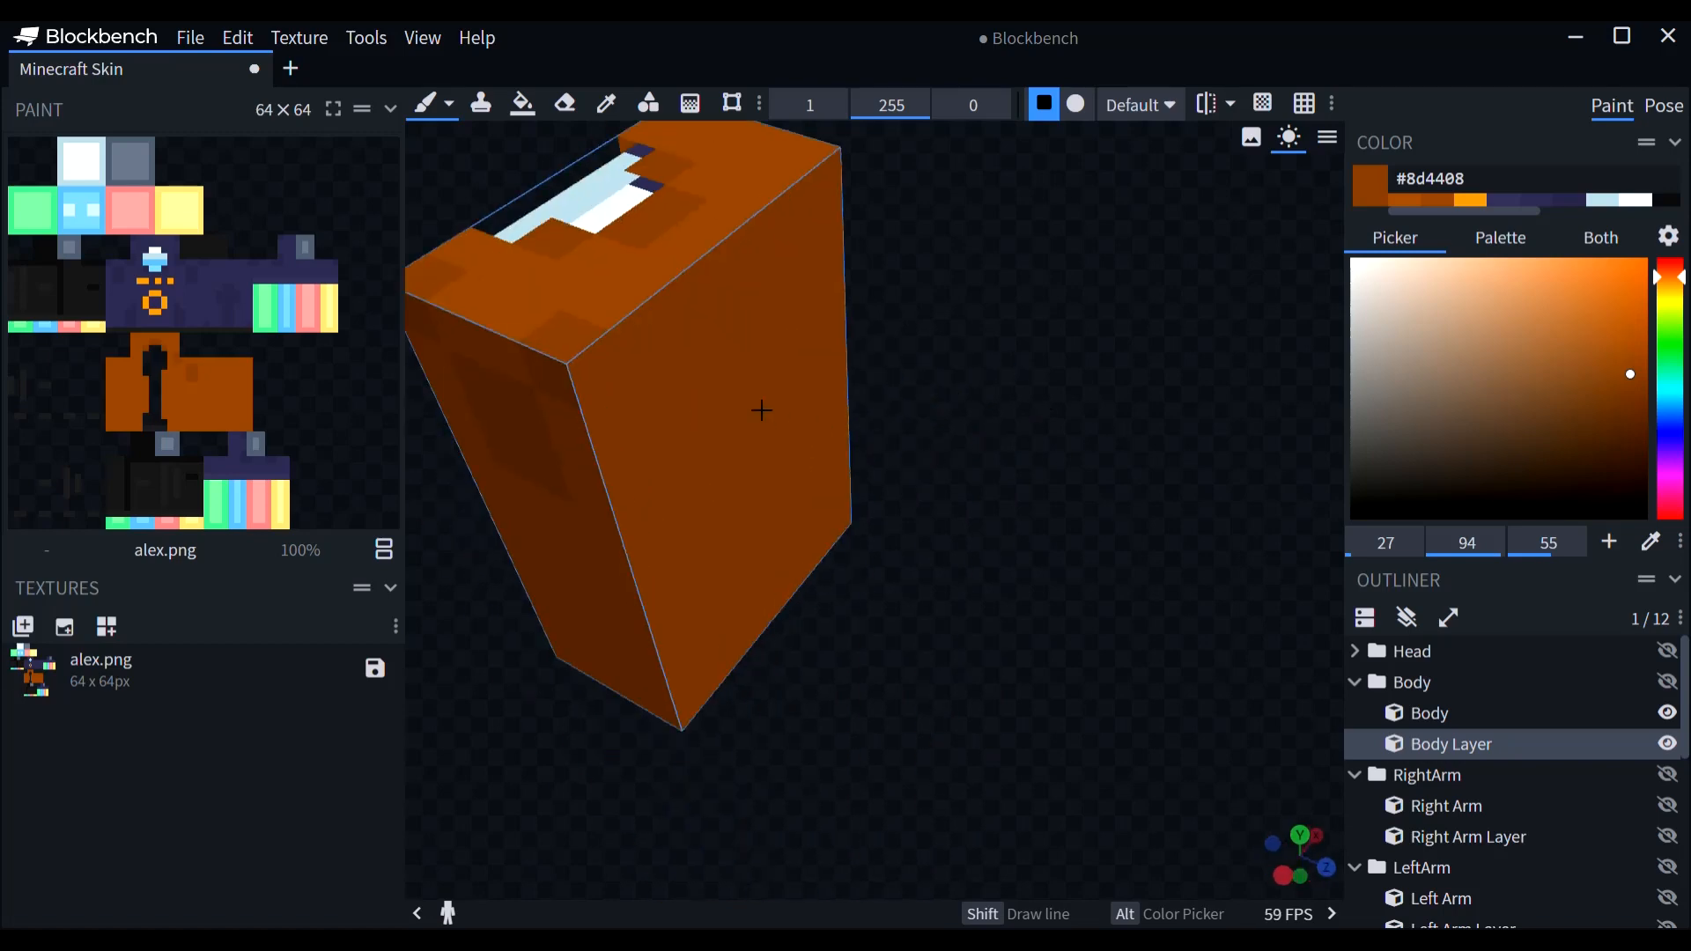
{"action": "left_click_drag", "start_coordinate": [1198, 428], "coordinate": [1585, 445]}
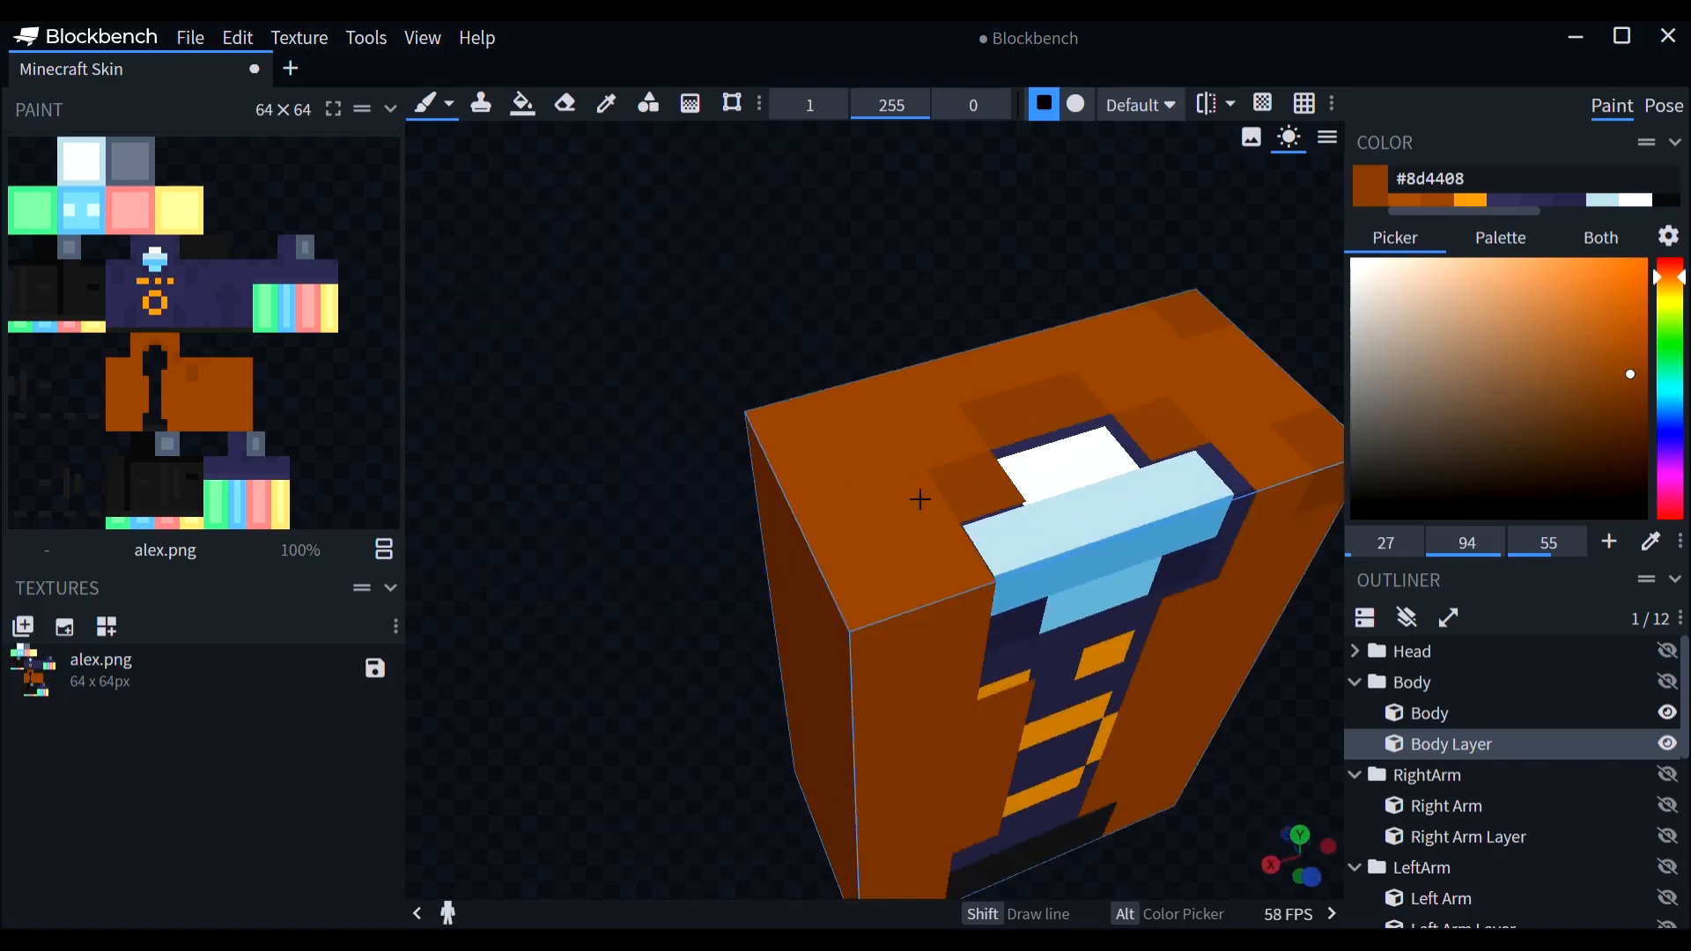
{"action": "mouse_move", "coordinate": [698, 394]}
{"action": "left_mouse_down"}
{"action": "mouse_move", "coordinate": [921, 361]}
{"action": "mouse_move", "coordinate": [681, 450]}
{"action": "left_mouse_up"}
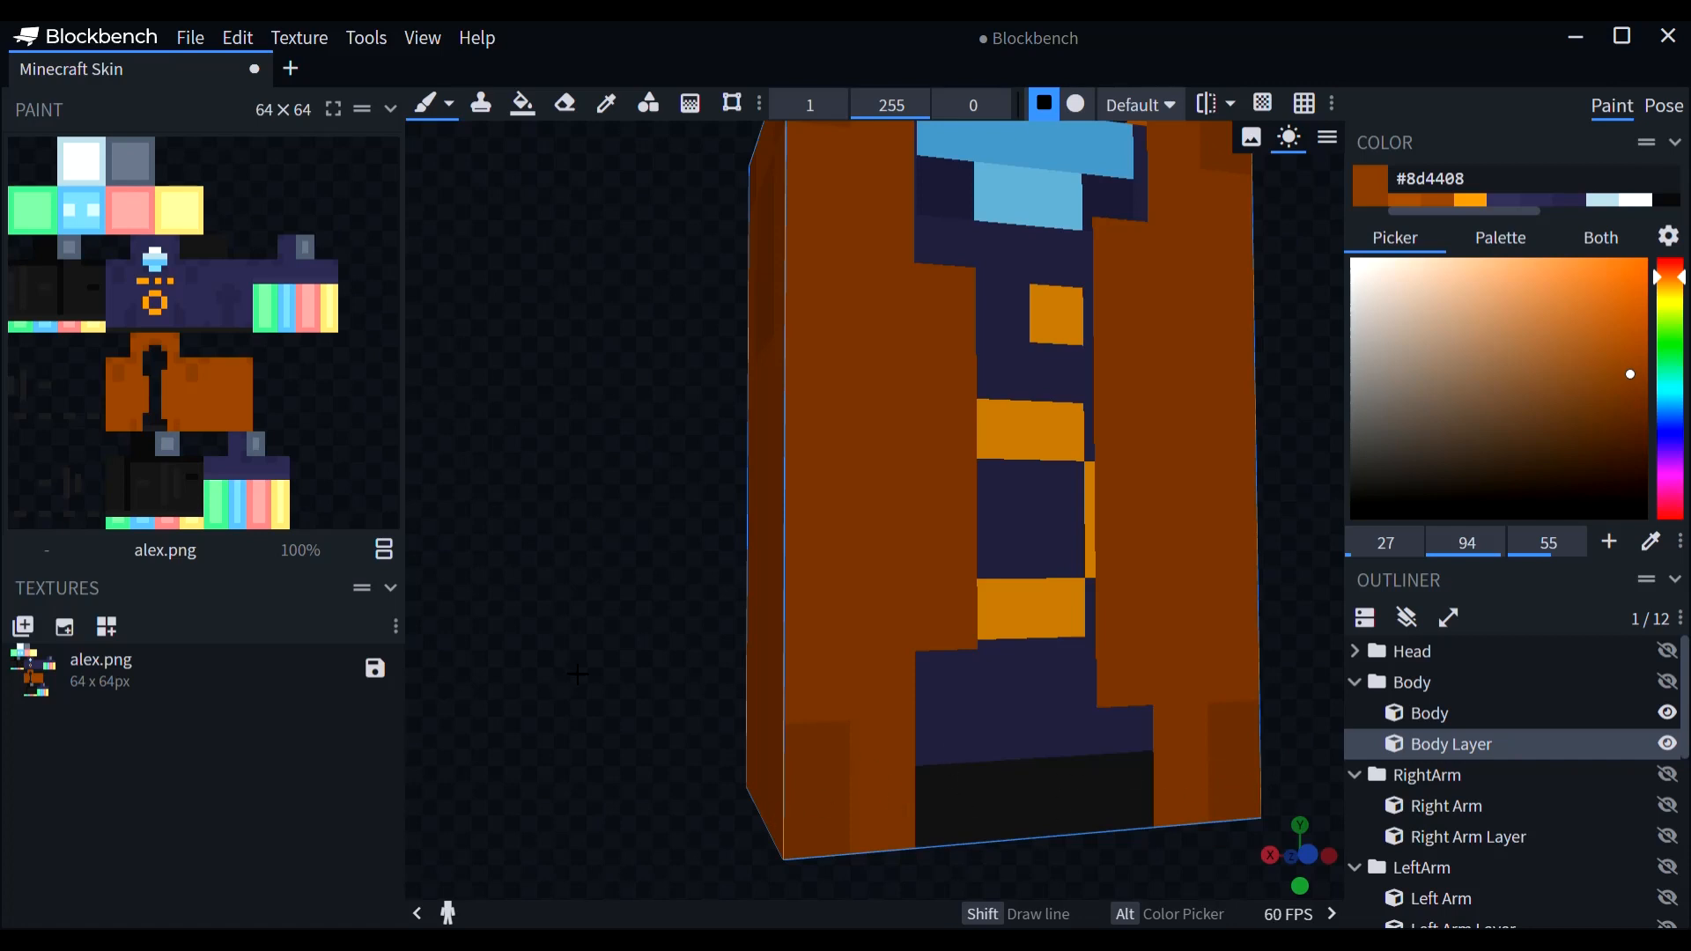
Step: Paint a #8d4408 shadow on the Body Layer's back, wide between the shoulders and running down the centre
{"action": "left_click_drag", "start_coordinate": [578, 673], "coordinate": [1122, 644]}
{"action": "left_click_drag", "start_coordinate": [955, 812], "coordinate": [810, 667]}
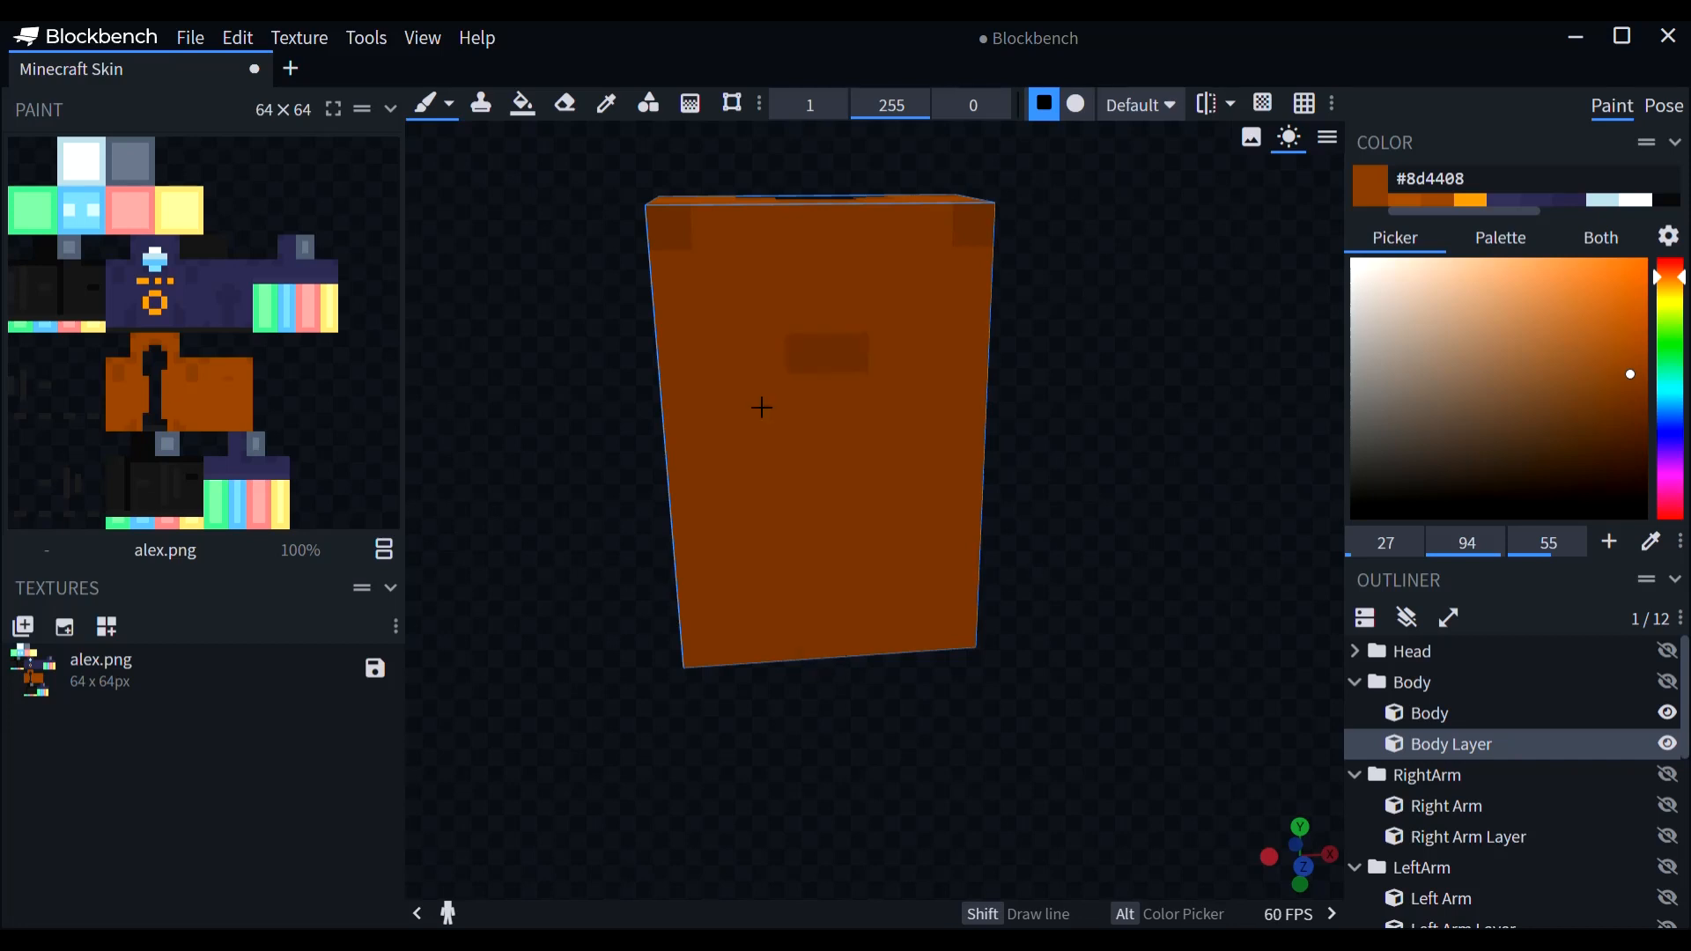
{"action": "mouse_move", "coordinate": [846, 407]}
{"action": "left_mouse_down"}
{"action": "mouse_move", "coordinate": [898, 431]}
{"action": "mouse_move", "coordinate": [776, 443]}
{"action": "mouse_move", "coordinate": [835, 471]}
{"action": "mouse_move", "coordinate": [833, 565]}
{"action": "mouse_move", "coordinate": [863, 609]}
{"action": "mouse_move", "coordinate": [850, 582]}
{"action": "left_mouse_up"}
Step: Add a single #a95209 highlight pixel near each shoulder on the Body Layer's back
{"action": "left_click", "coordinate": [1405, 201]}
{"action": "left_click", "coordinate": [936, 312]}
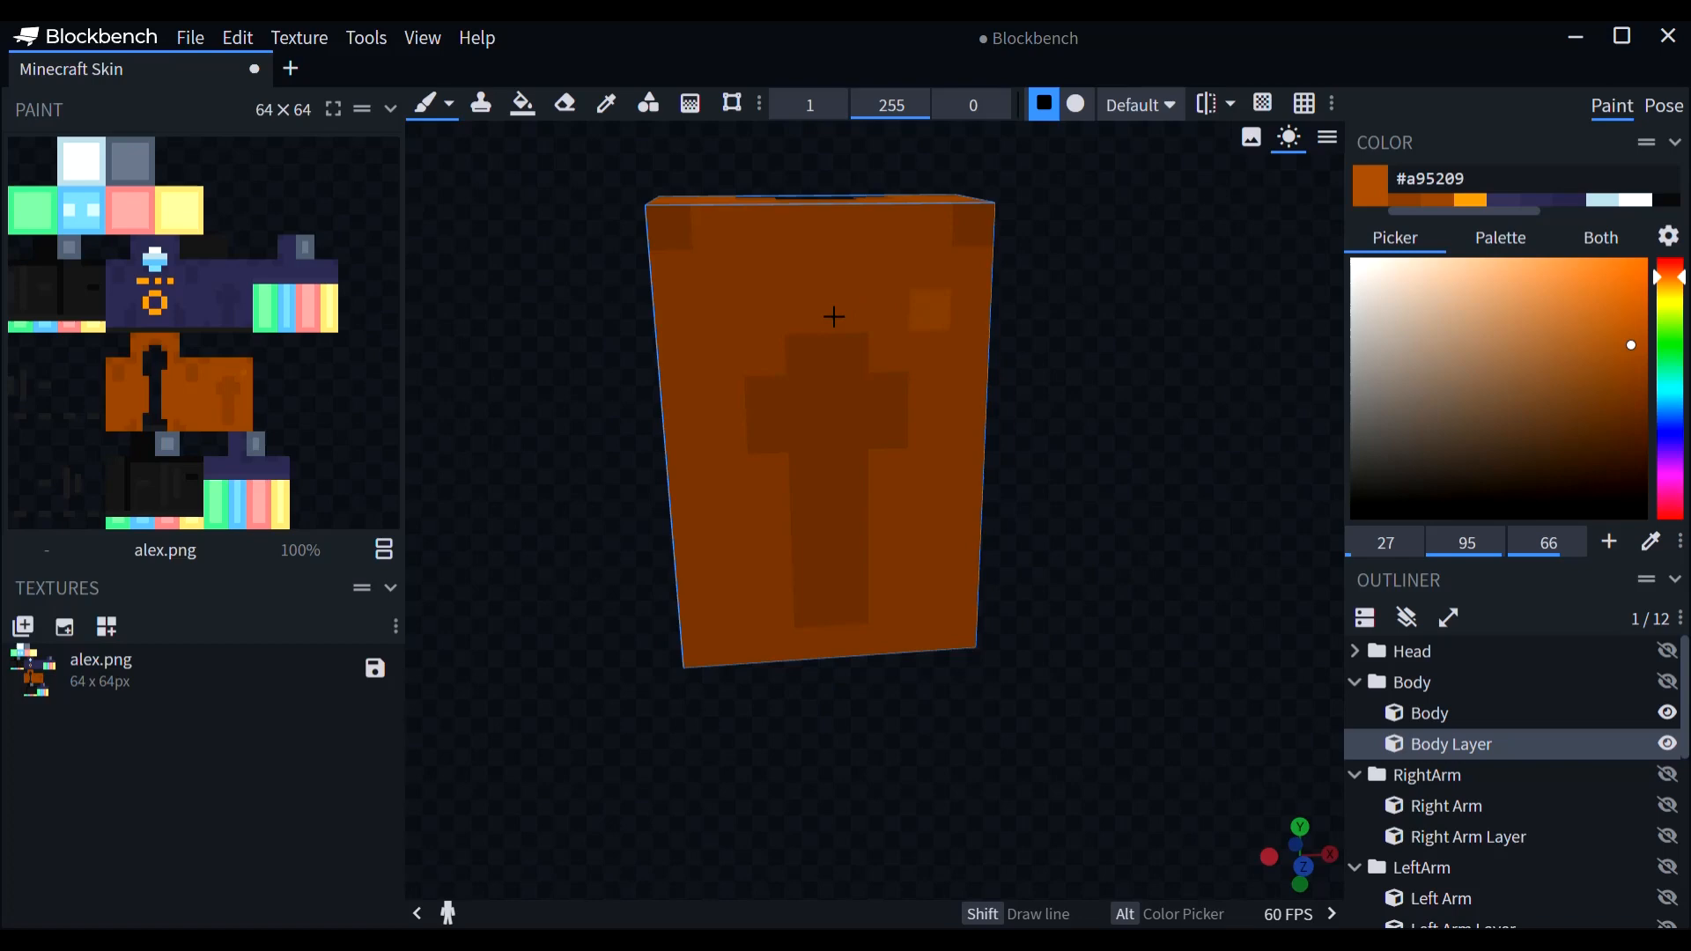
{"action": "left_click", "coordinate": [725, 318]}
Step: Brush #a95209 highlights on both front jacket strips: below the shoulders, along the inner edges and at the inner hem corners
{"action": "mouse_move", "coordinate": [1049, 426]}
{"action": "left_mouse_down"}
{"action": "mouse_move", "coordinate": [806, 394]}
{"action": "mouse_move", "coordinate": [652, 458]}
{"action": "mouse_move", "coordinate": [625, 397]}
{"action": "left_mouse_up"}
{"action": "left_click", "coordinate": [799, 204]}
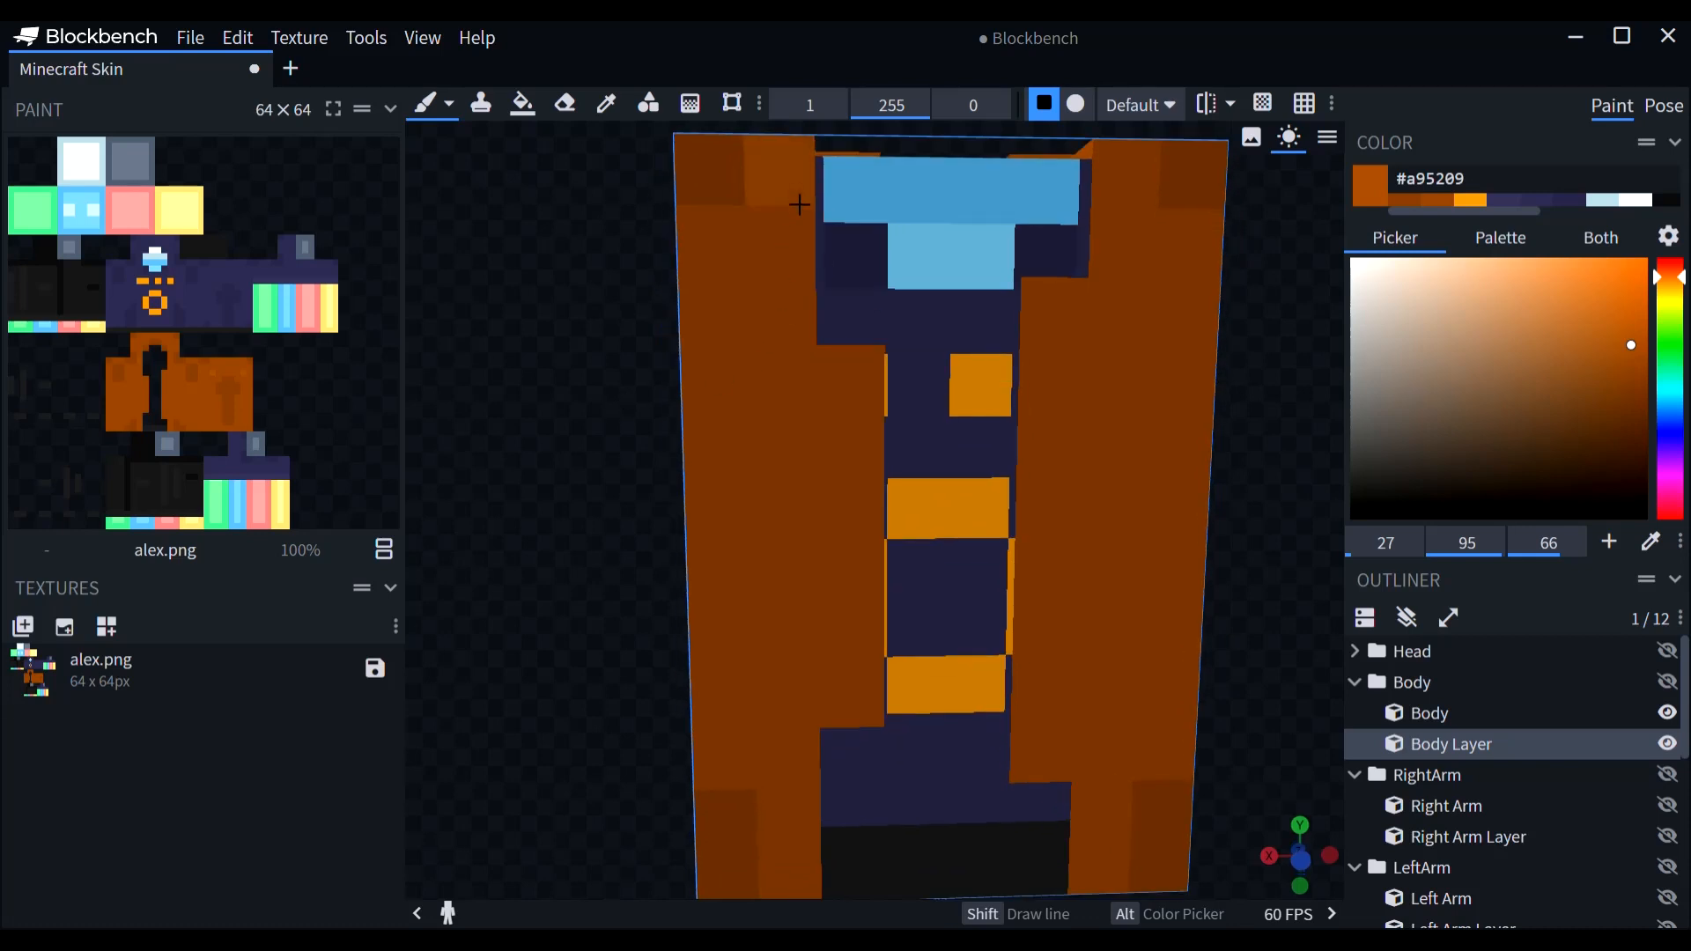
{"action": "left_click_drag", "start_coordinate": [846, 448], "coordinate": [860, 622]}
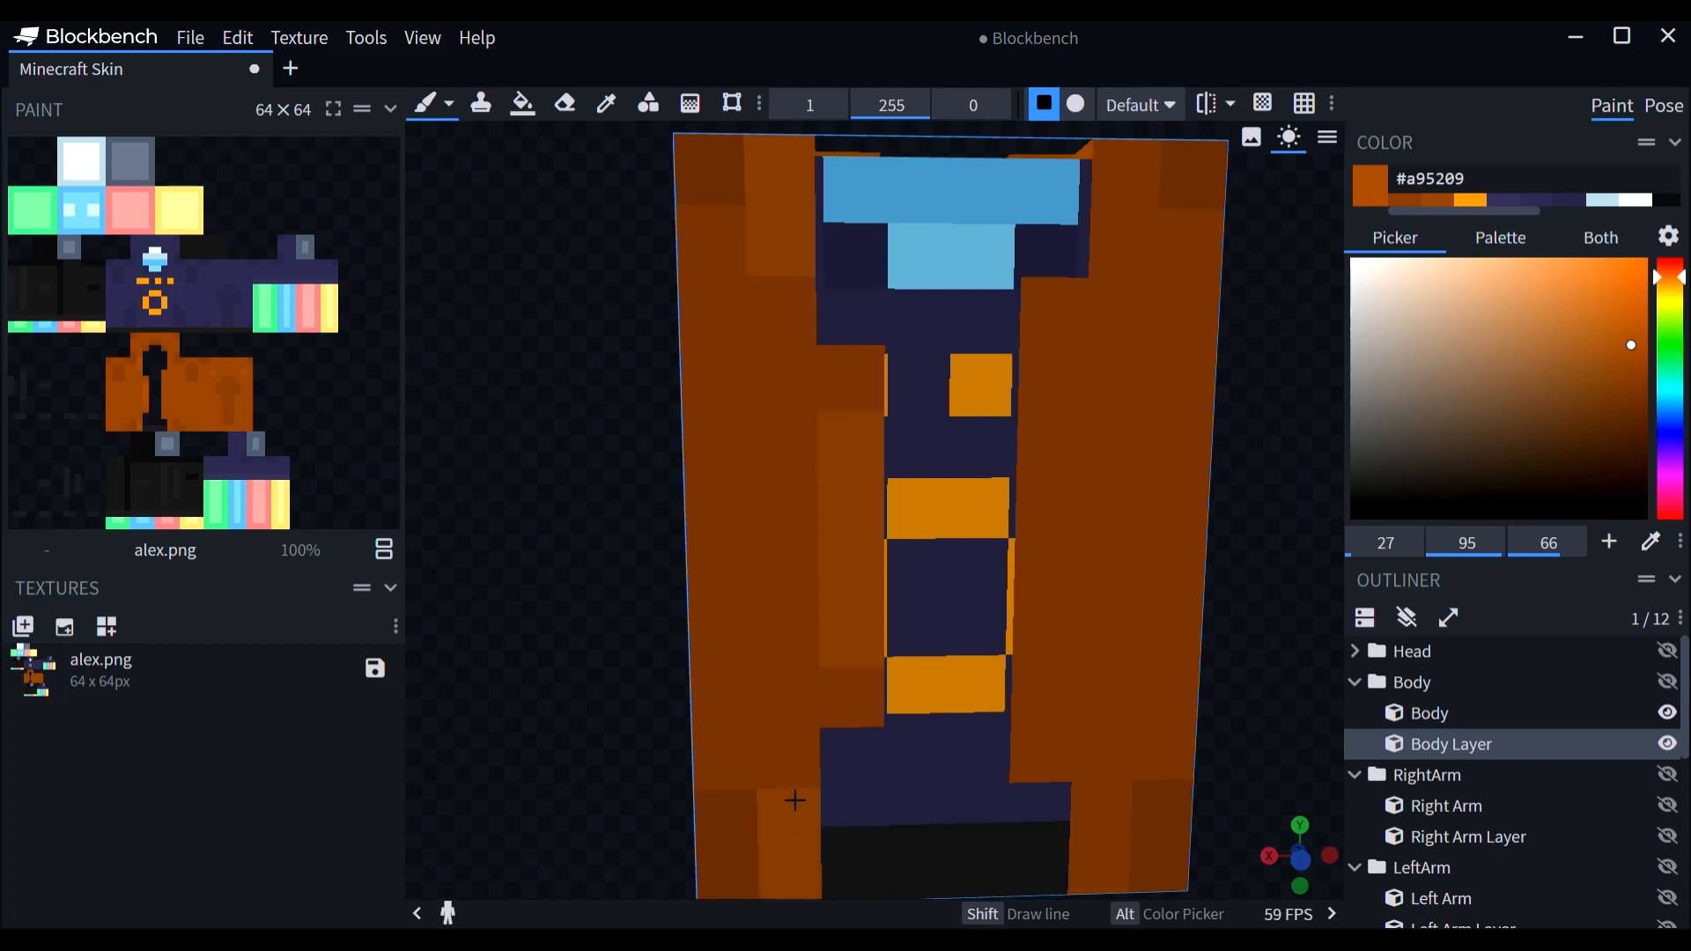
{"action": "middle_click_drag", "start_coordinate": [781, 815], "coordinate": [585, 635]}
{"action": "left_click_drag", "start_coordinate": [585, 636], "coordinate": [747, 736]}
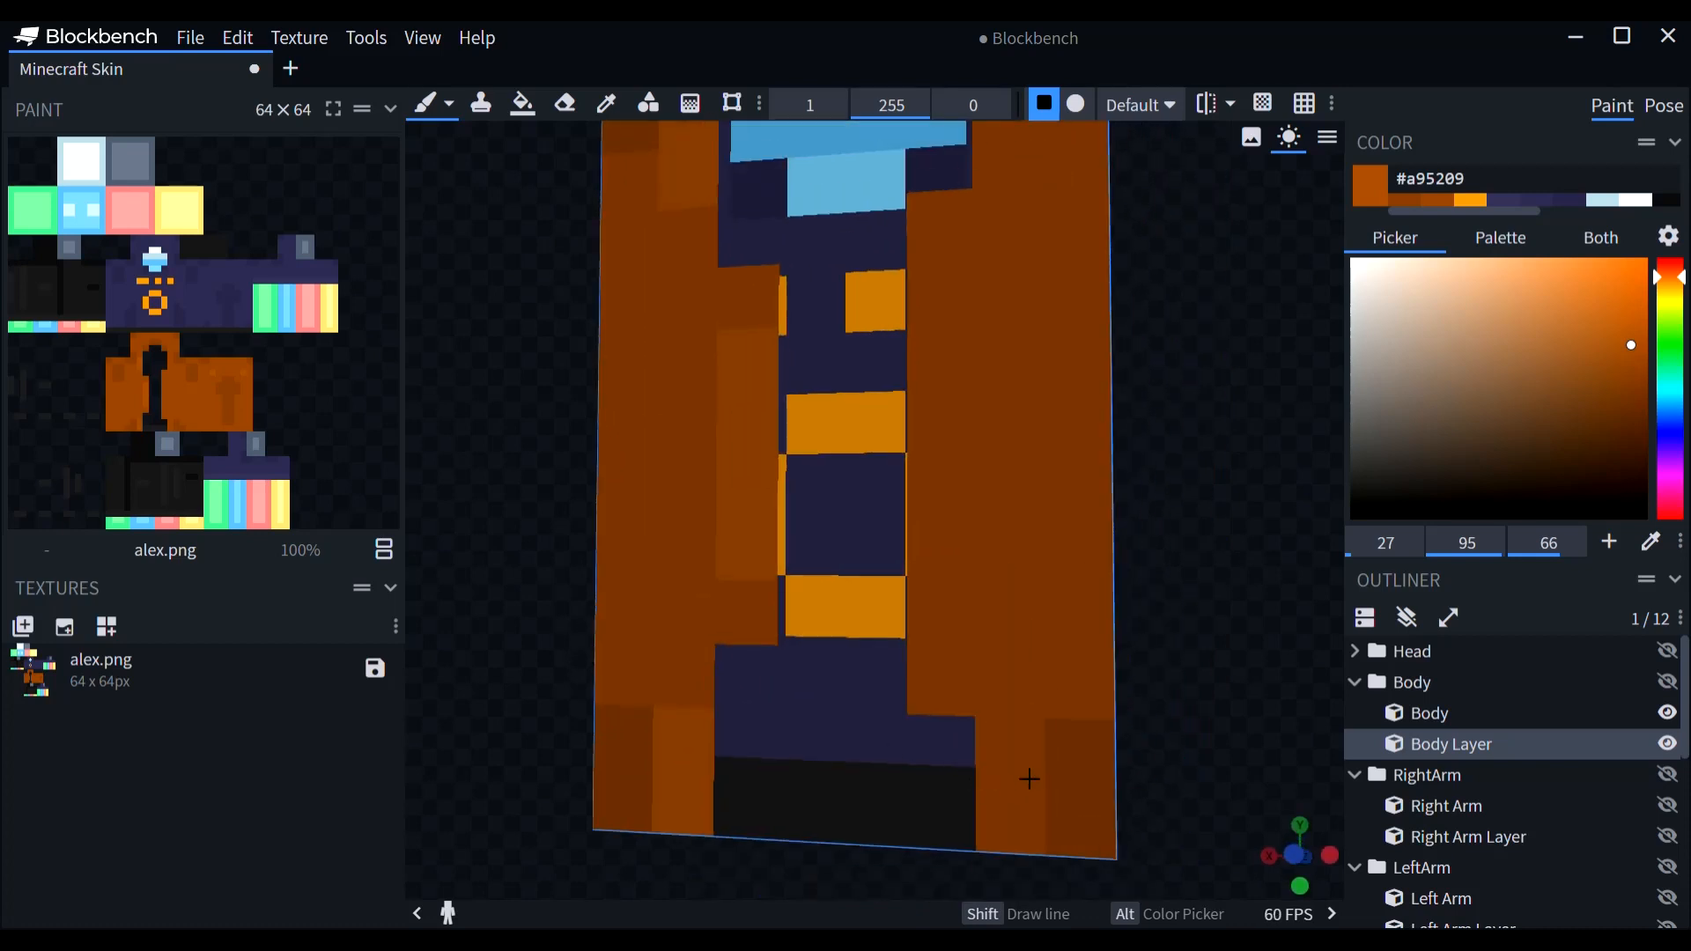
{"action": "left_click_drag", "start_coordinate": [1027, 815], "coordinate": [942, 476]}
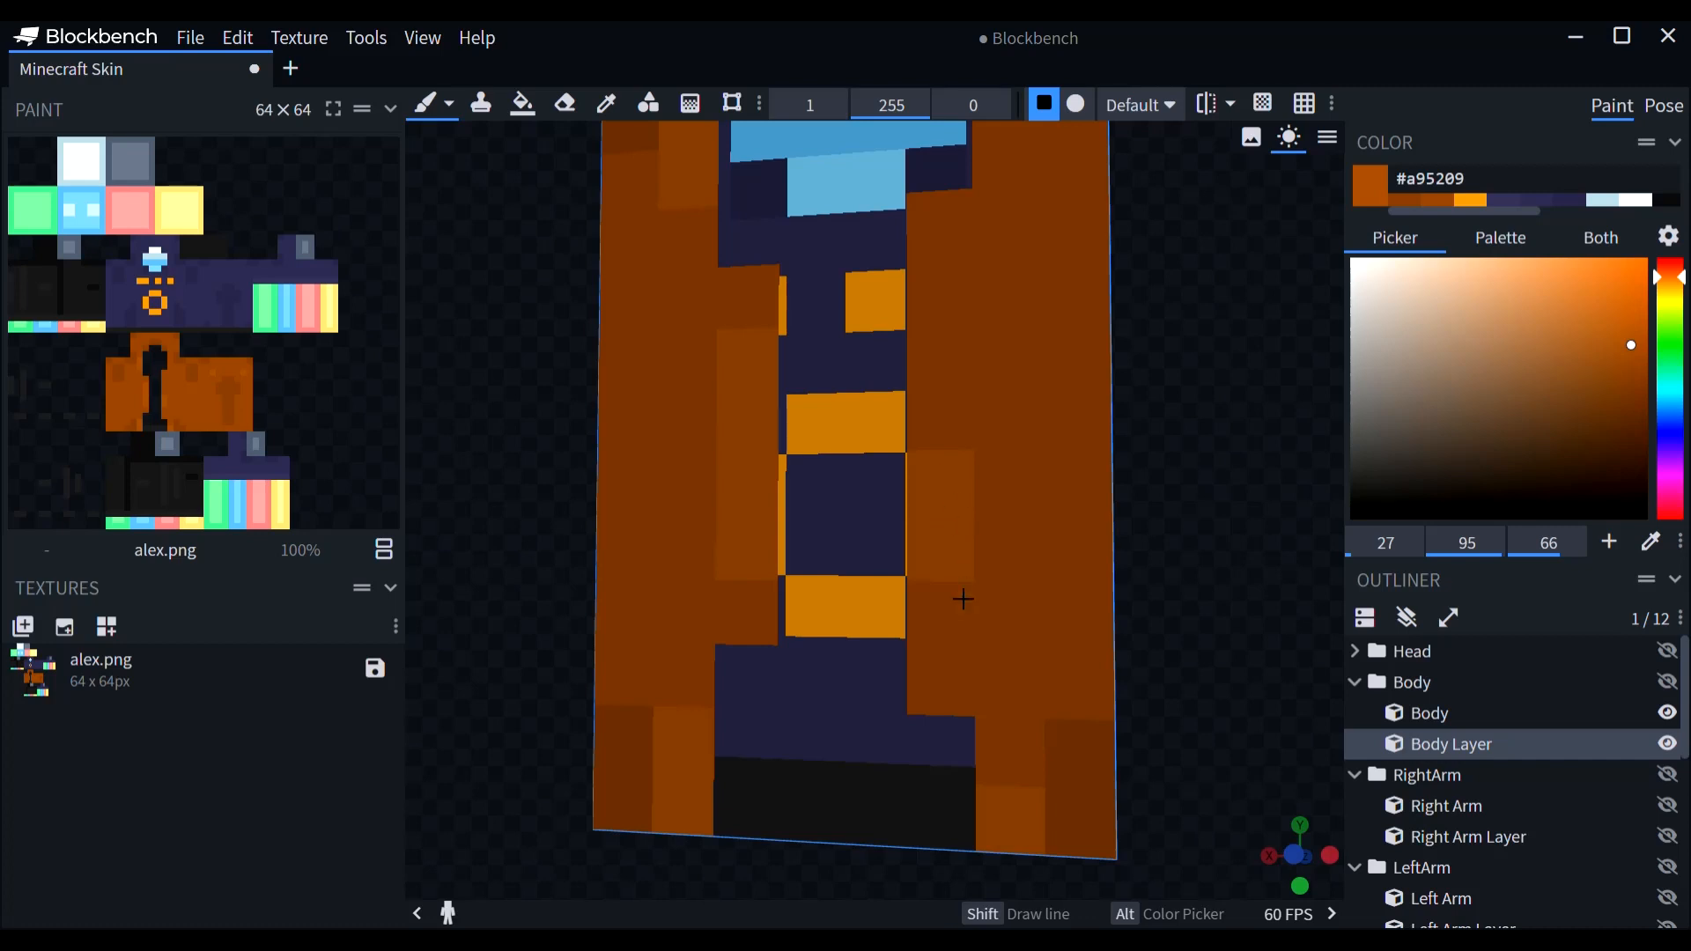
{"action": "left_click_drag", "start_coordinate": [963, 599], "coordinate": [954, 305]}
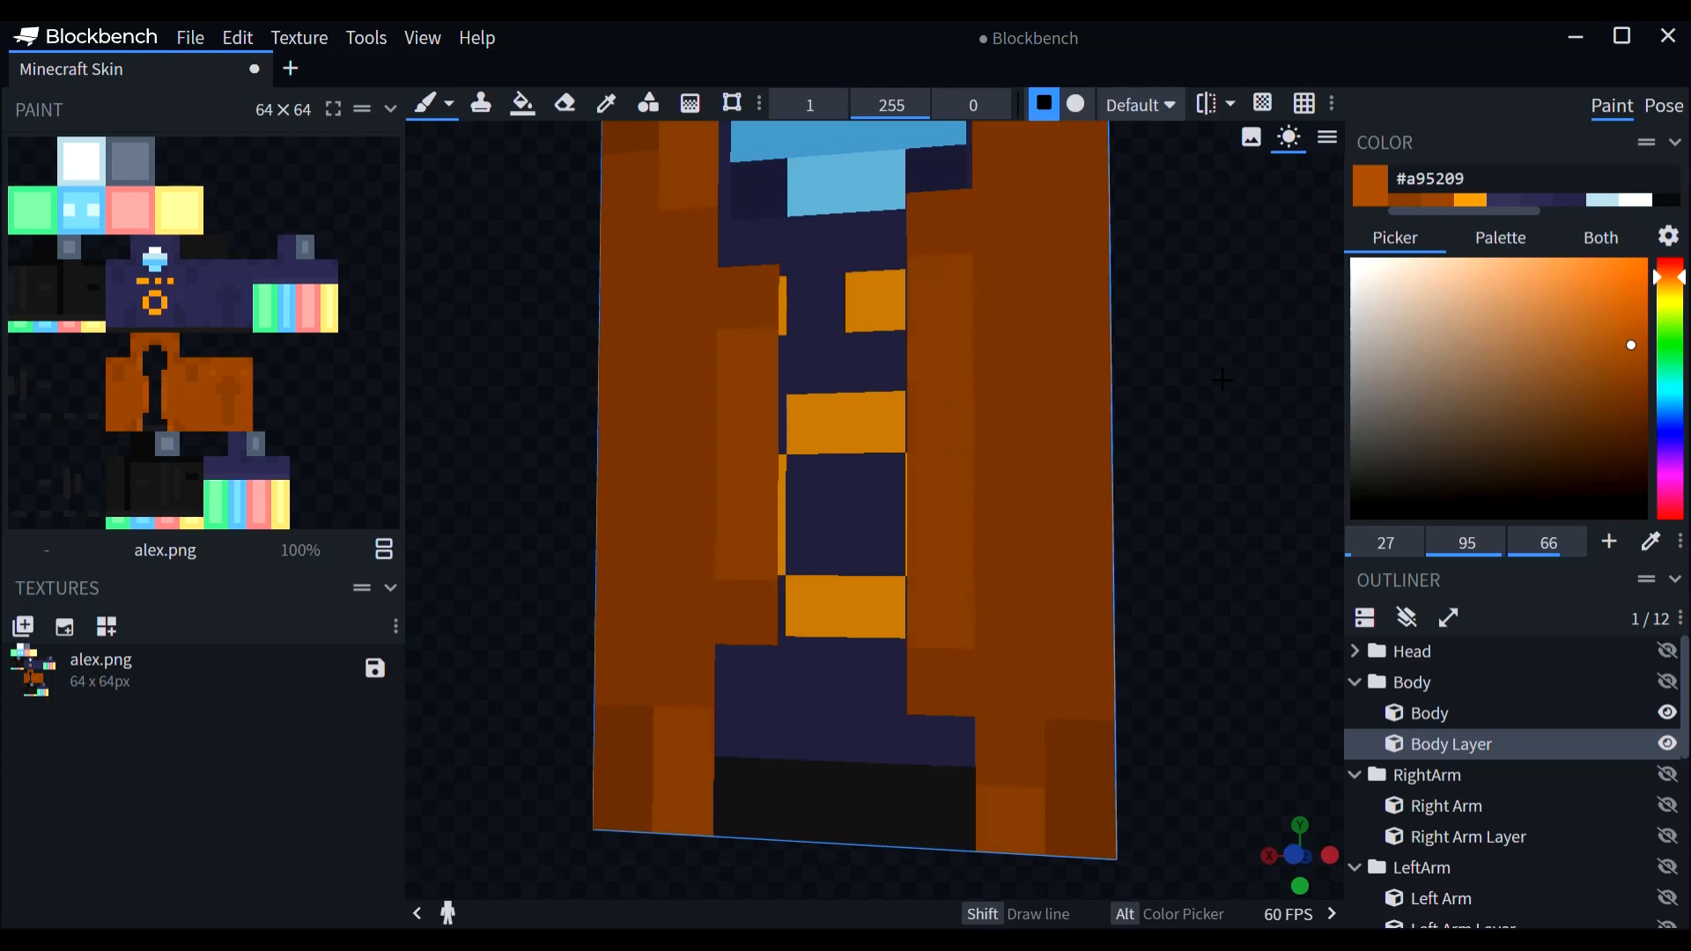
{"action": "left_click_drag", "start_coordinate": [1222, 379], "coordinate": [1019, 321]}
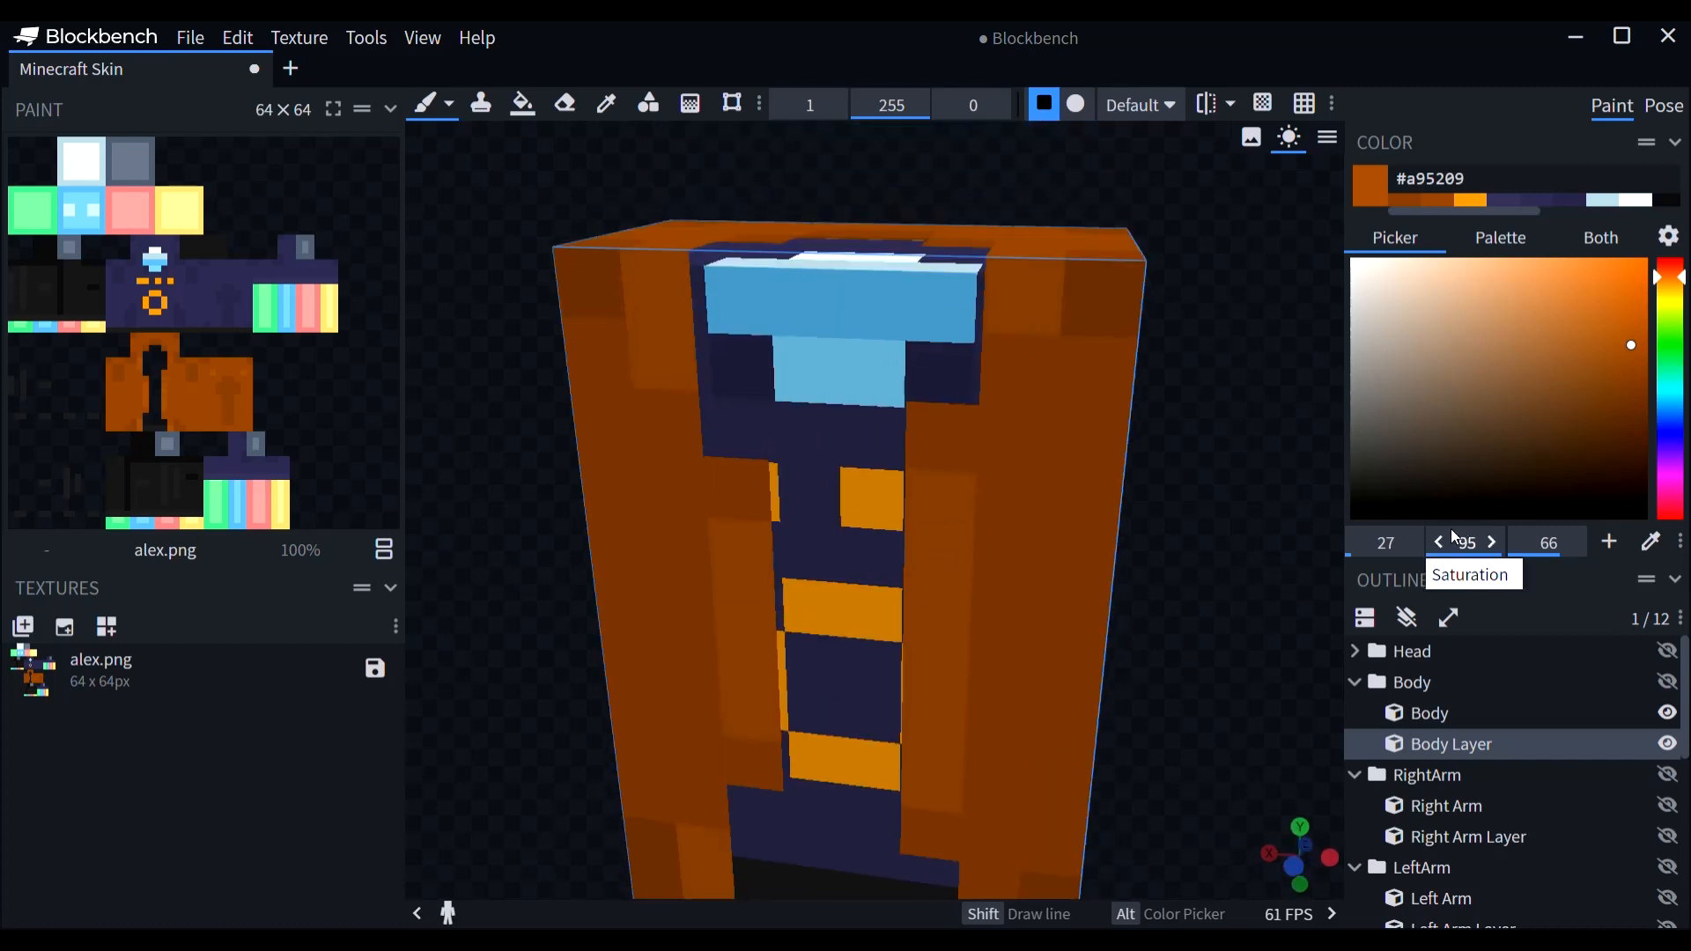
Step: Pick grey #666565 and paint one pixel at the inner hem corner of one front jacket strip
{"action": "left_click", "coordinate": [1352, 415]}
{"action": "left_click_drag", "start_coordinate": [1265, 486], "coordinate": [1280, 431]}
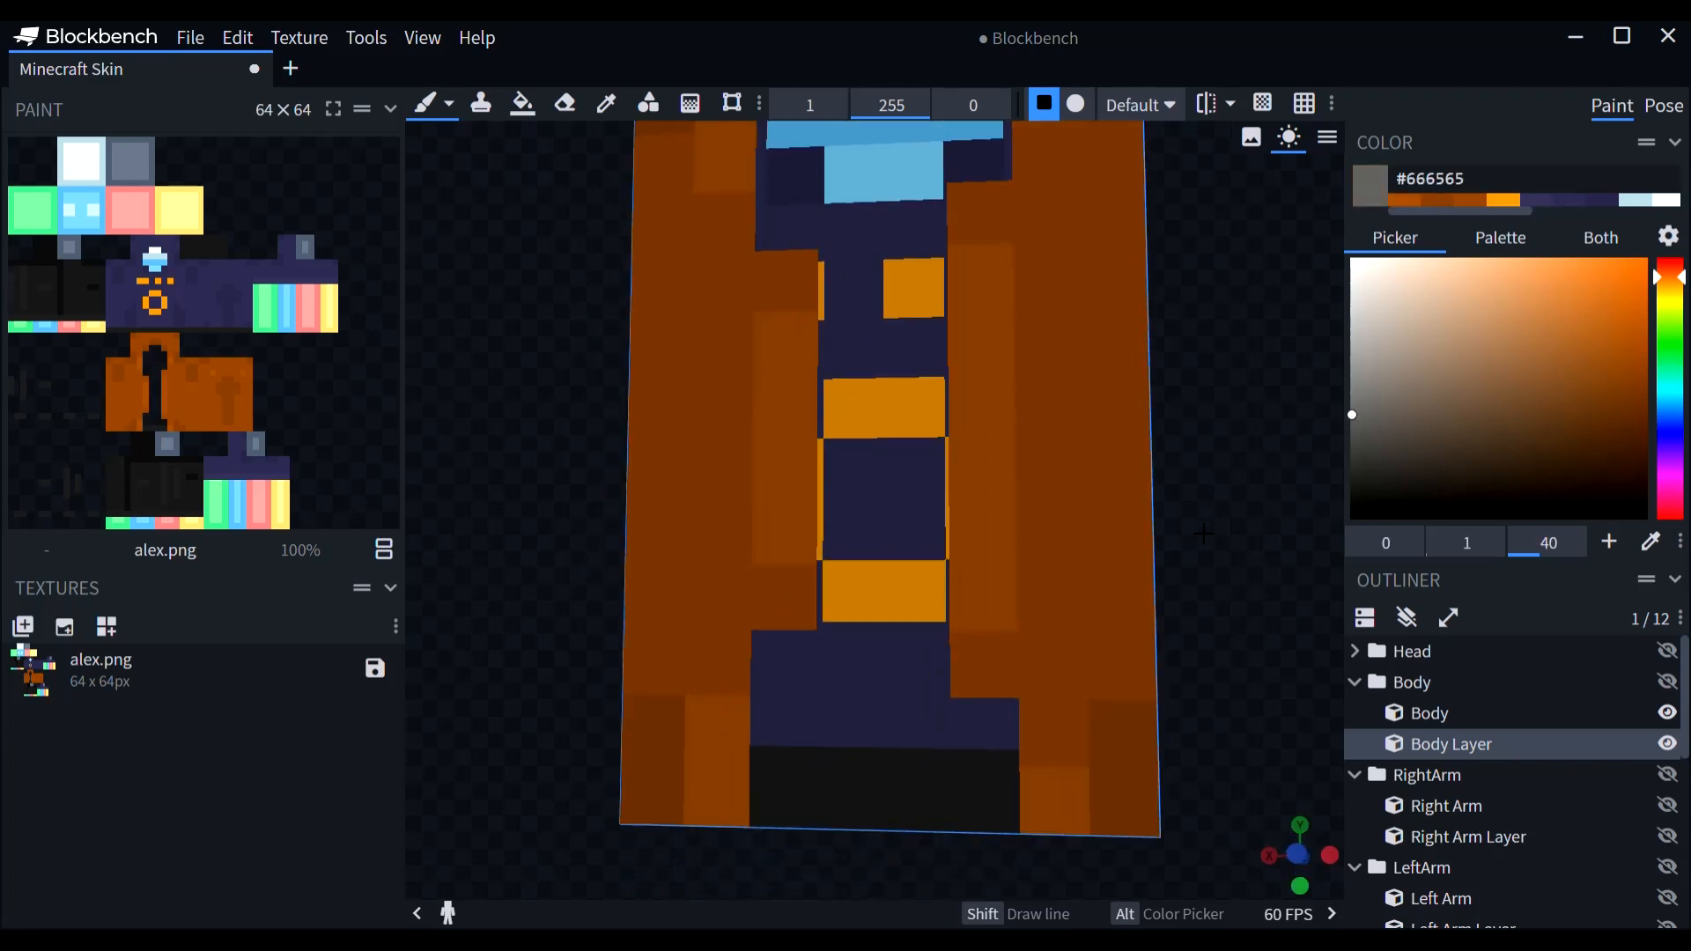
{"action": "left_click", "coordinate": [1057, 825]}
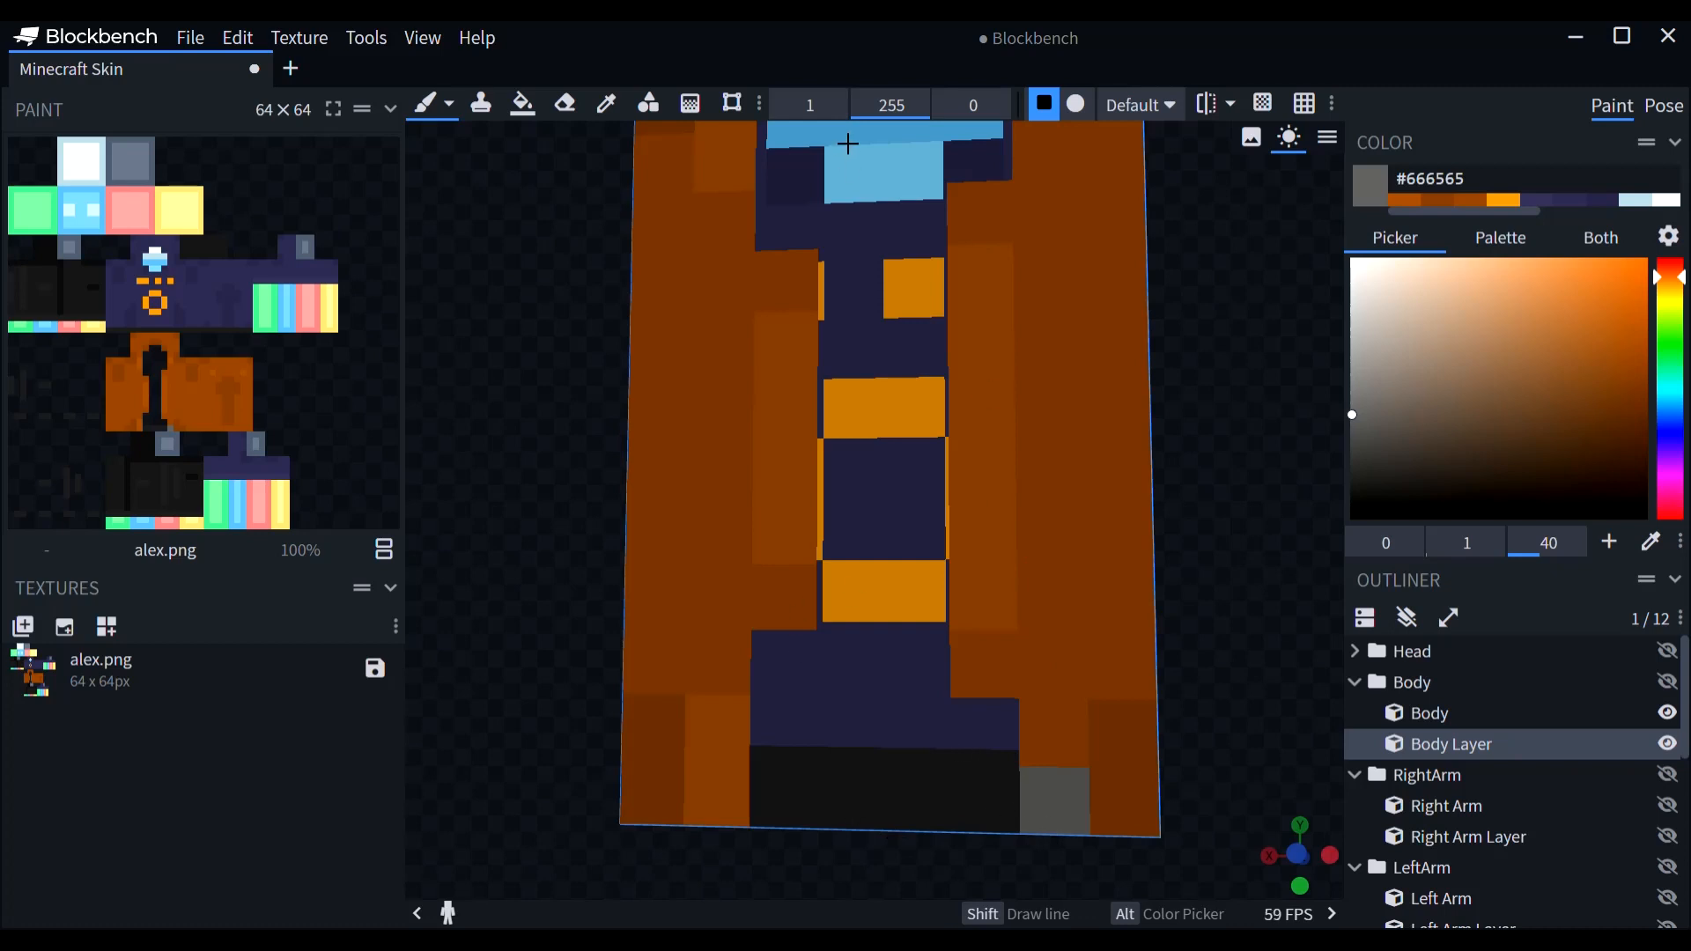
Step: Return to #a95209 and paint front-to-back highlight bands over both shoulders on the Body Layer's top face
{"action": "left_click", "coordinate": [1407, 201]}
{"action": "left_click", "coordinate": [1441, 202]}
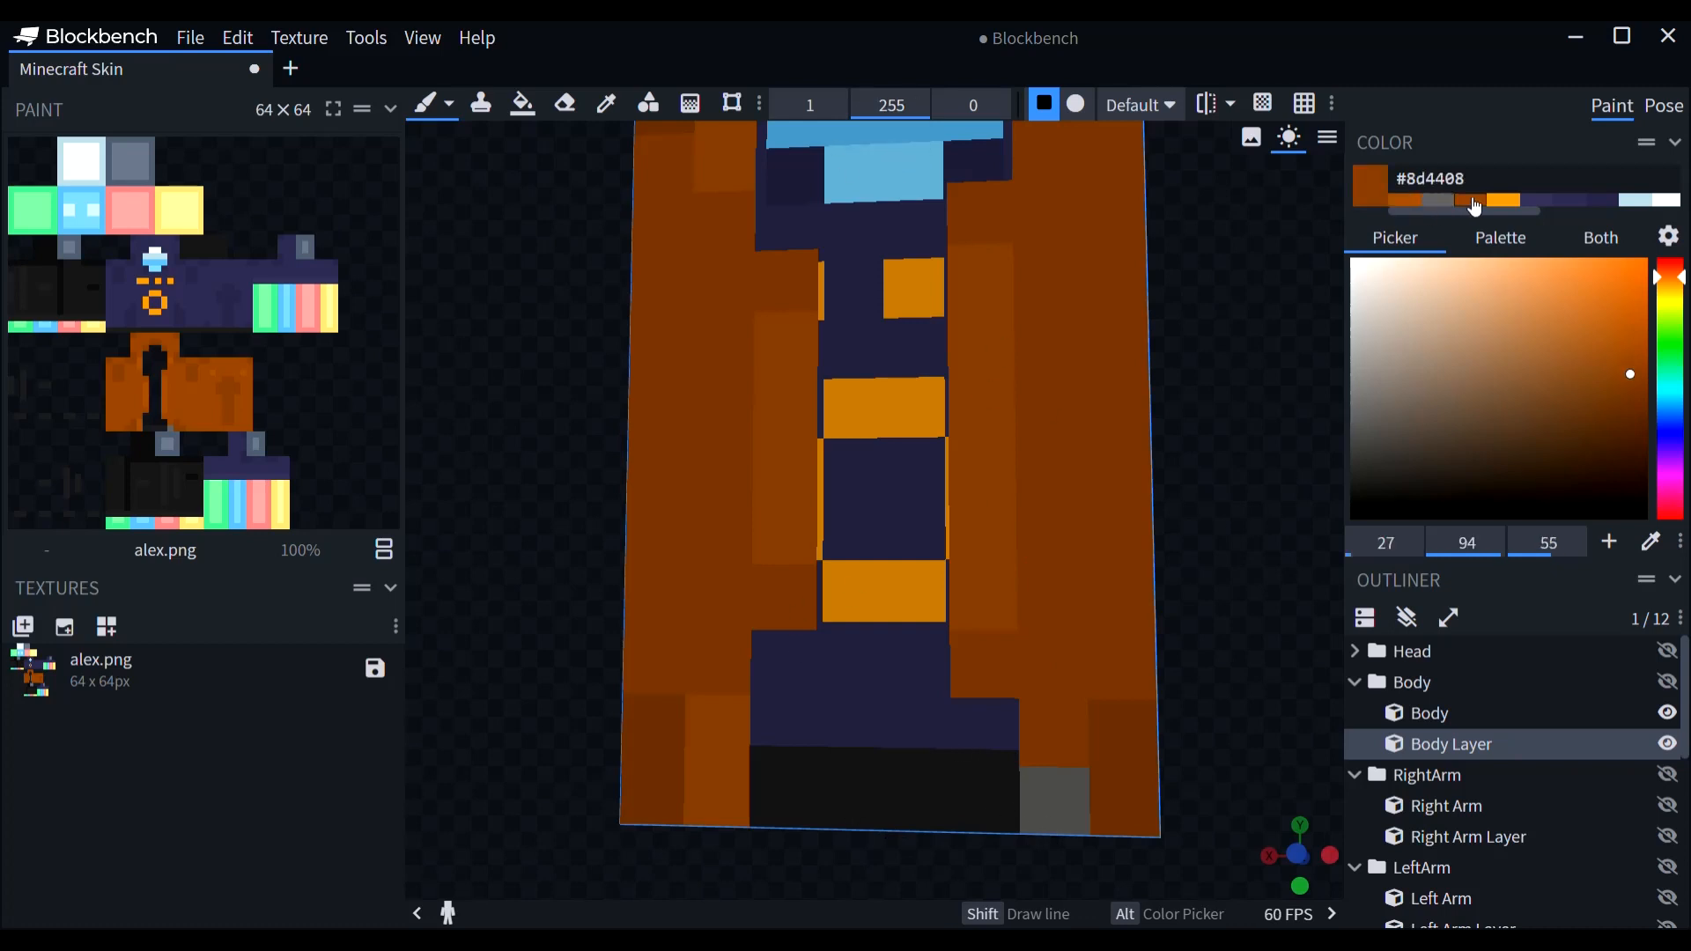
{"action": "left_click", "coordinate": [1473, 202]}
{"action": "left_click_drag", "start_coordinate": [1257, 295], "coordinate": [1274, 356]}
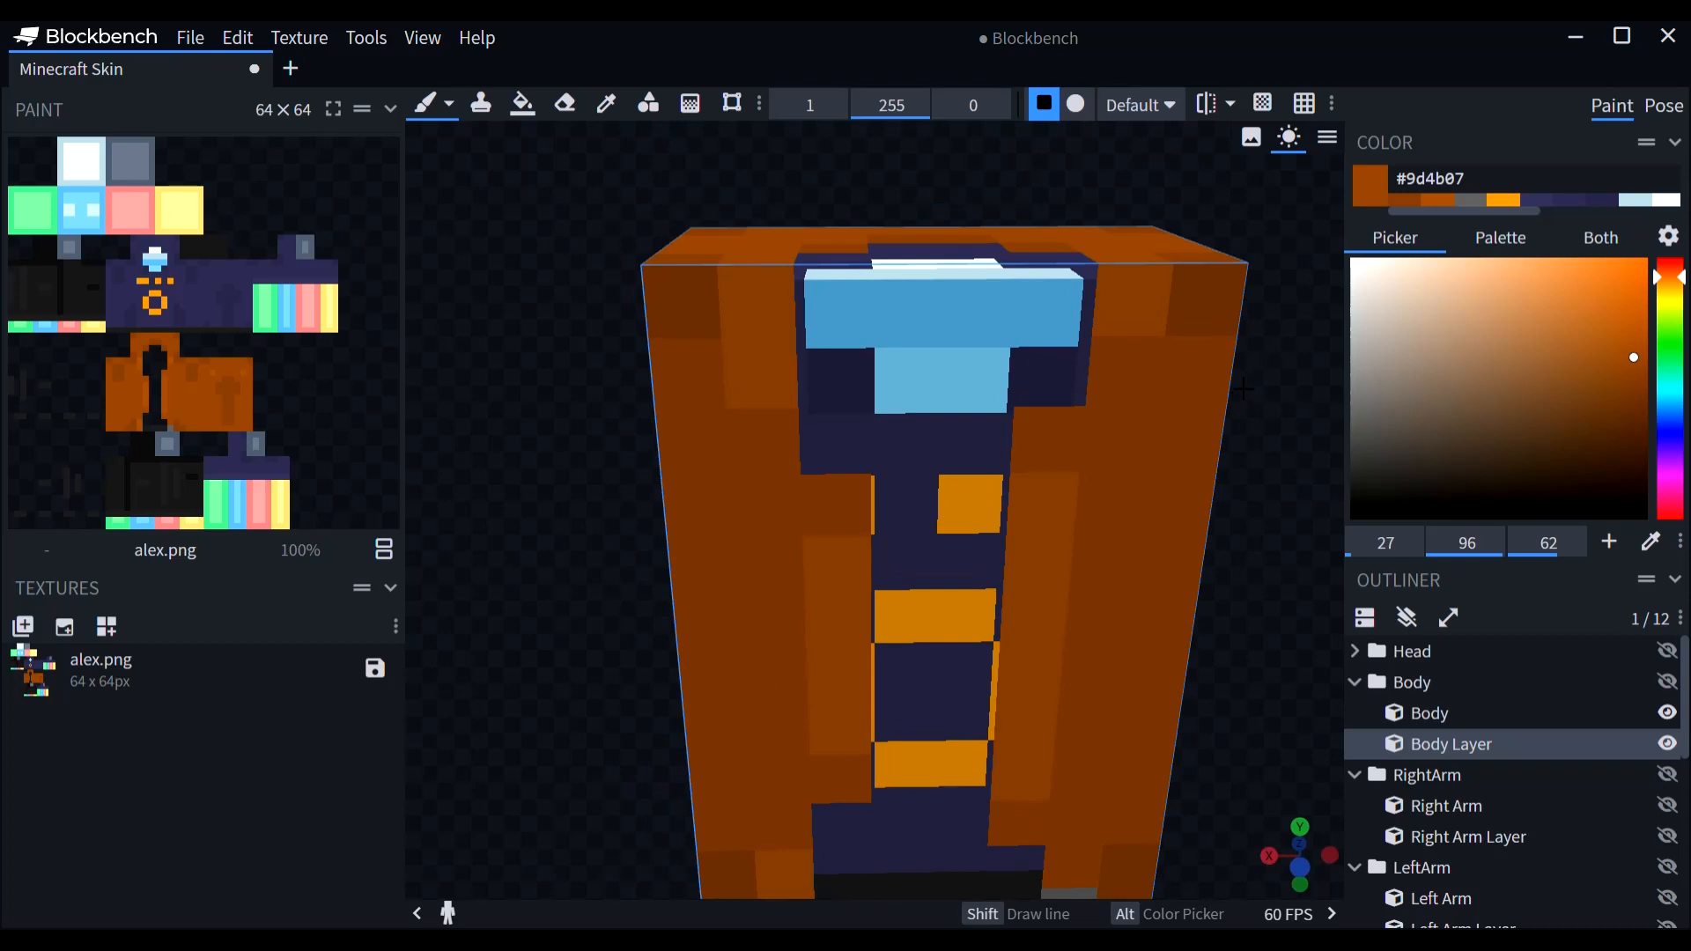
{"action": "left_click", "coordinate": [1435, 201]}
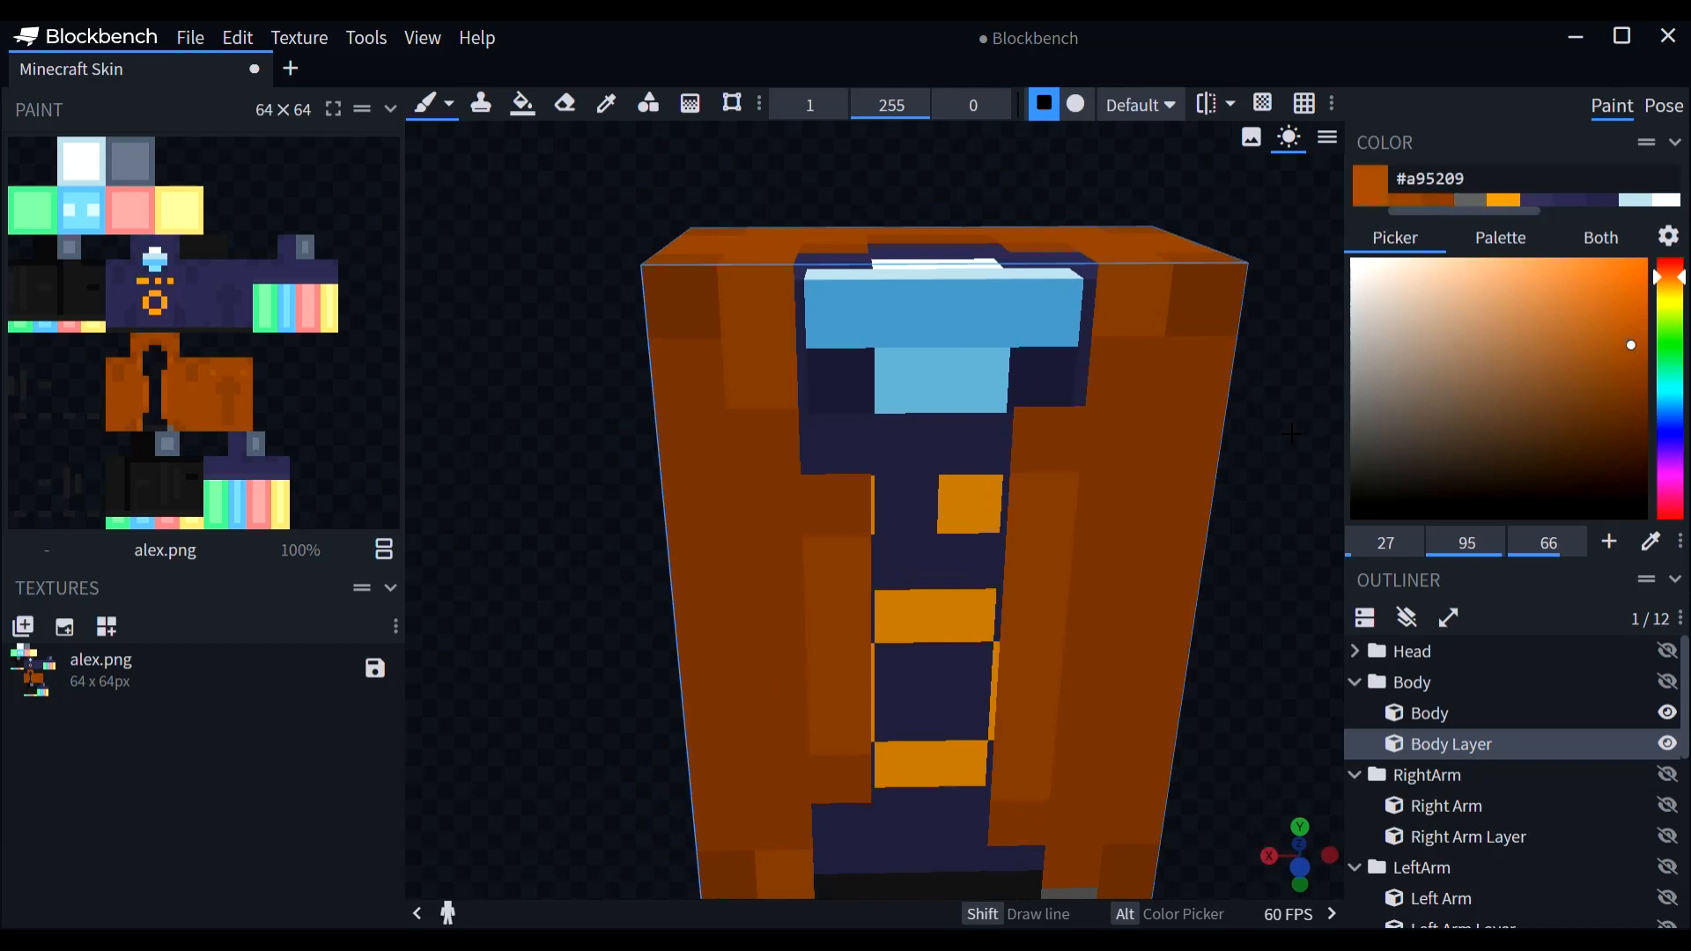
{"action": "left_click_drag", "start_coordinate": [1292, 434], "coordinate": [1231, 579]}
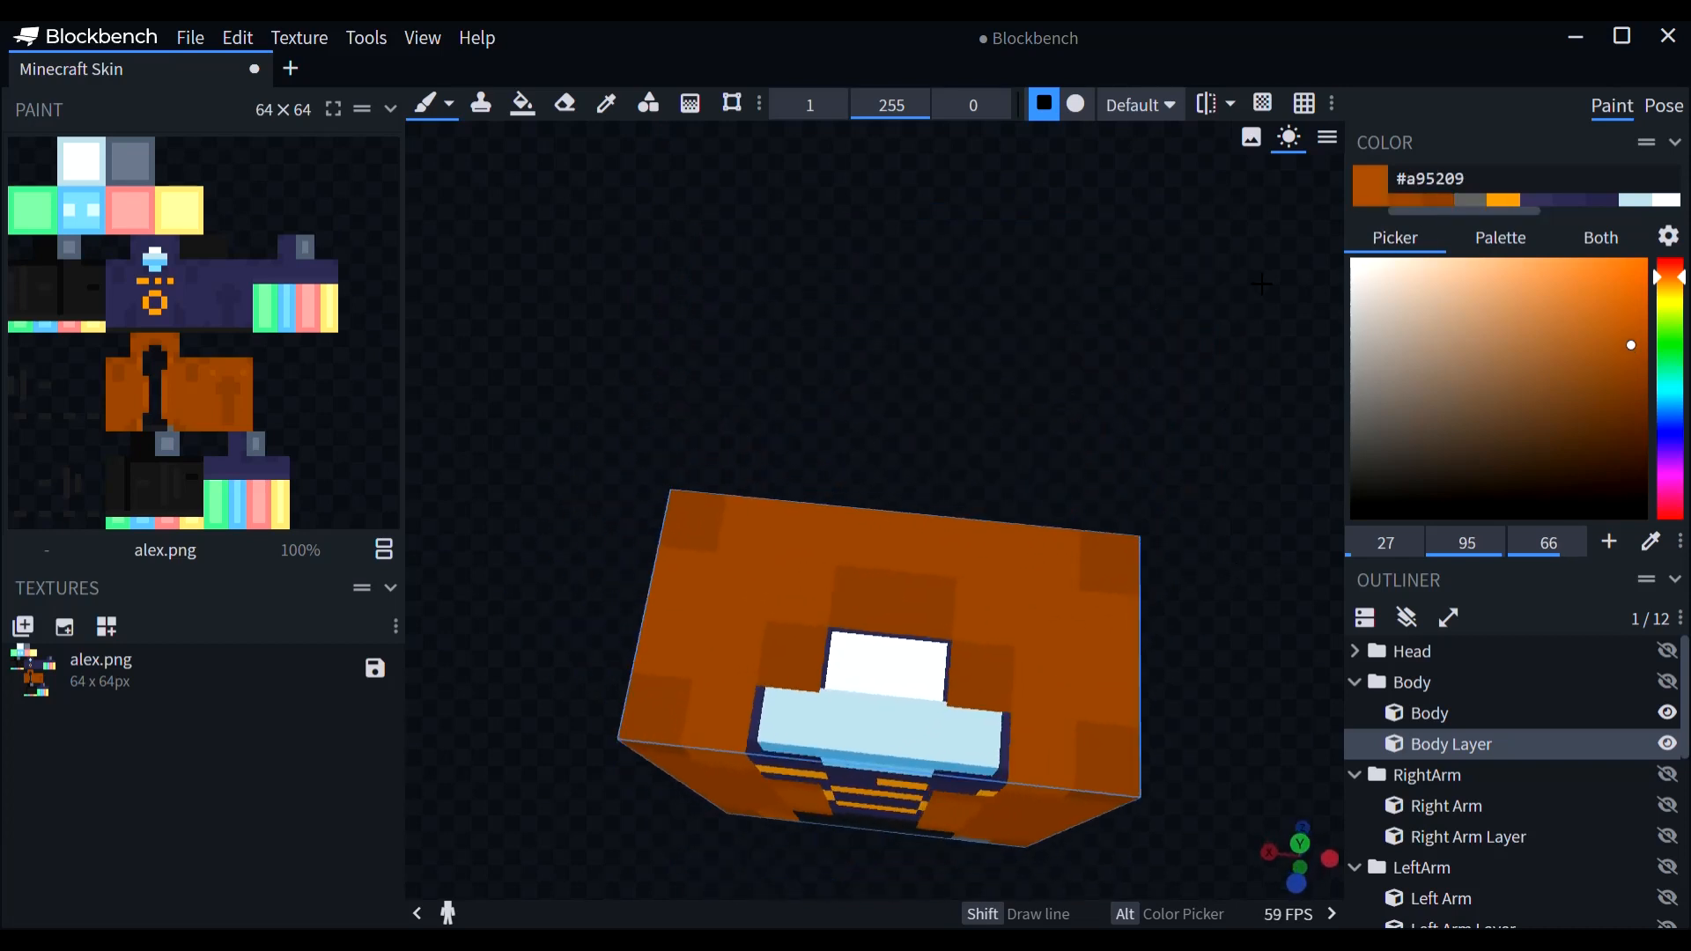
{"action": "left_click", "coordinate": [764, 640]}
{"action": "left_click", "coordinate": [774, 604]}
{"action": "left_click", "coordinate": [1042, 676]}
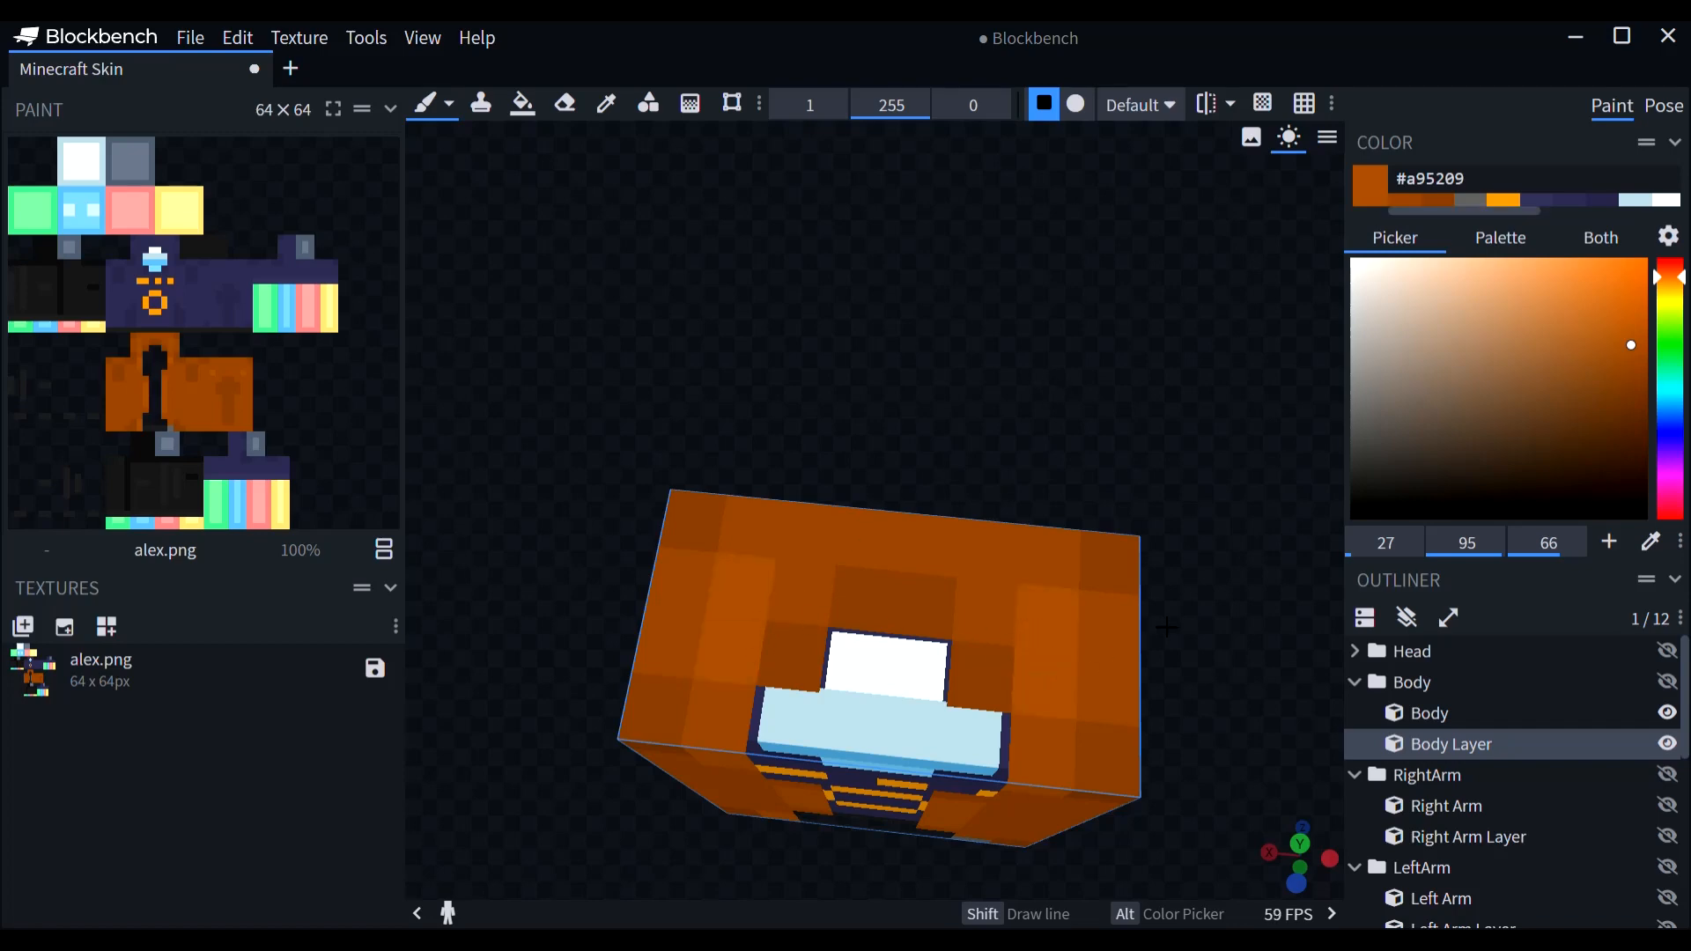
Step: Paint vertical #a95209 highlight strips on the lower part of the Body Layer's side and back faces
{"action": "mouse_move", "coordinate": [1180, 539]}
{"action": "left_mouse_down"}
{"action": "mouse_move", "coordinate": [1150, 478]}
{"action": "mouse_move", "coordinate": [1034, 401]}
{"action": "mouse_move", "coordinate": [1062, 401]}
{"action": "left_mouse_up"}
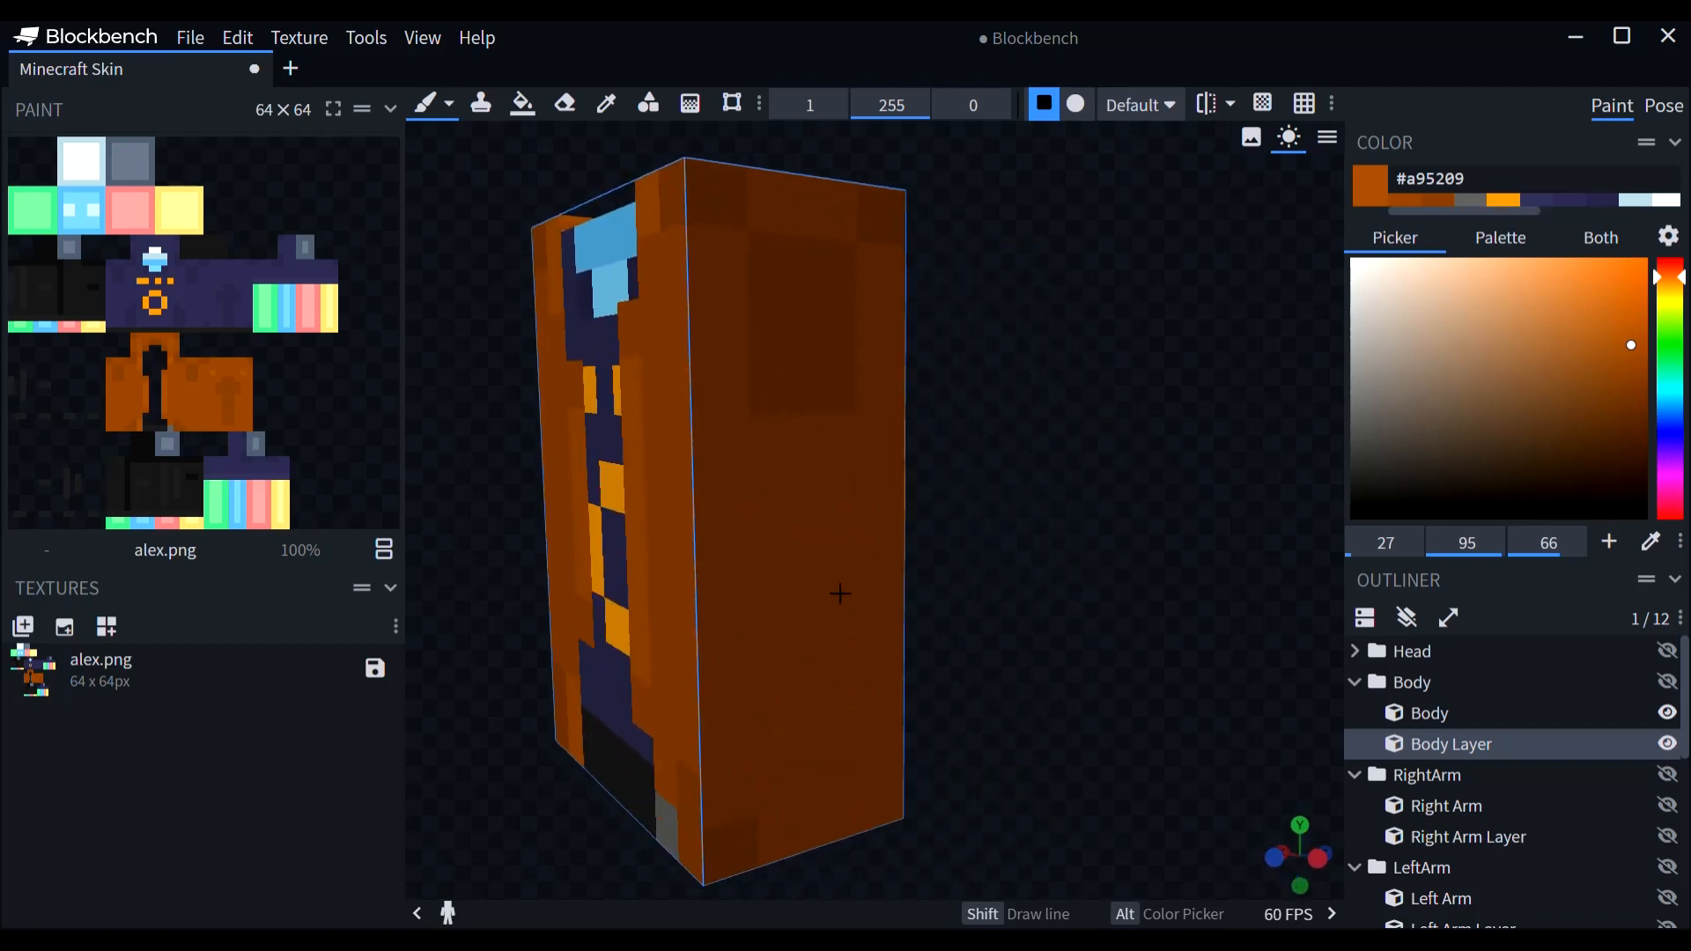
{"action": "left_click_drag", "start_coordinate": [801, 680], "coordinate": [800, 785]}
{"action": "left_click_drag", "start_coordinate": [852, 695], "coordinate": [847, 763]}
{"action": "left_click_drag", "start_coordinate": [1054, 638], "coordinate": [1283, 604]}
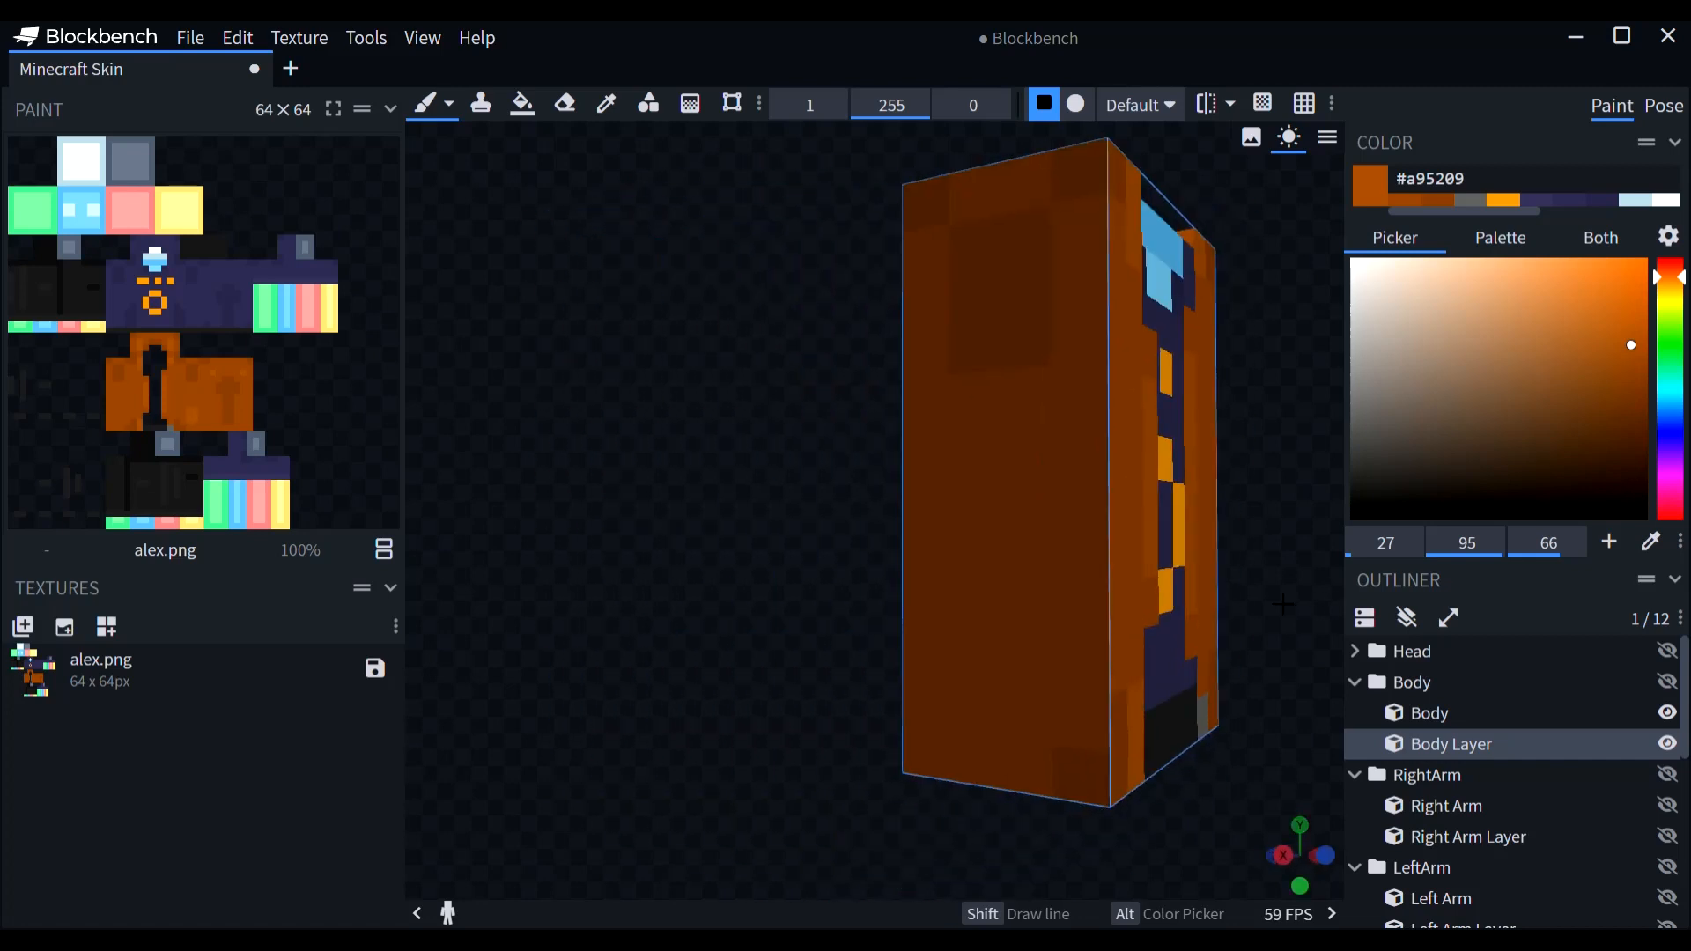
{"action": "left_click_drag", "start_coordinate": [871, 619], "coordinate": [1101, 614]}
{"action": "left_click_drag", "start_coordinate": [955, 528], "coordinate": [958, 653]}
{"action": "left_click_drag", "start_coordinate": [774, 525], "coordinate": [785, 651]}
Step: Darken the top pixel row of the Body Layer's back with #8d4408
{"action": "left_click_drag", "start_coordinate": [1257, 518], "coordinate": [1373, 335]}
{"action": "left_click", "coordinate": [1446, 203]}
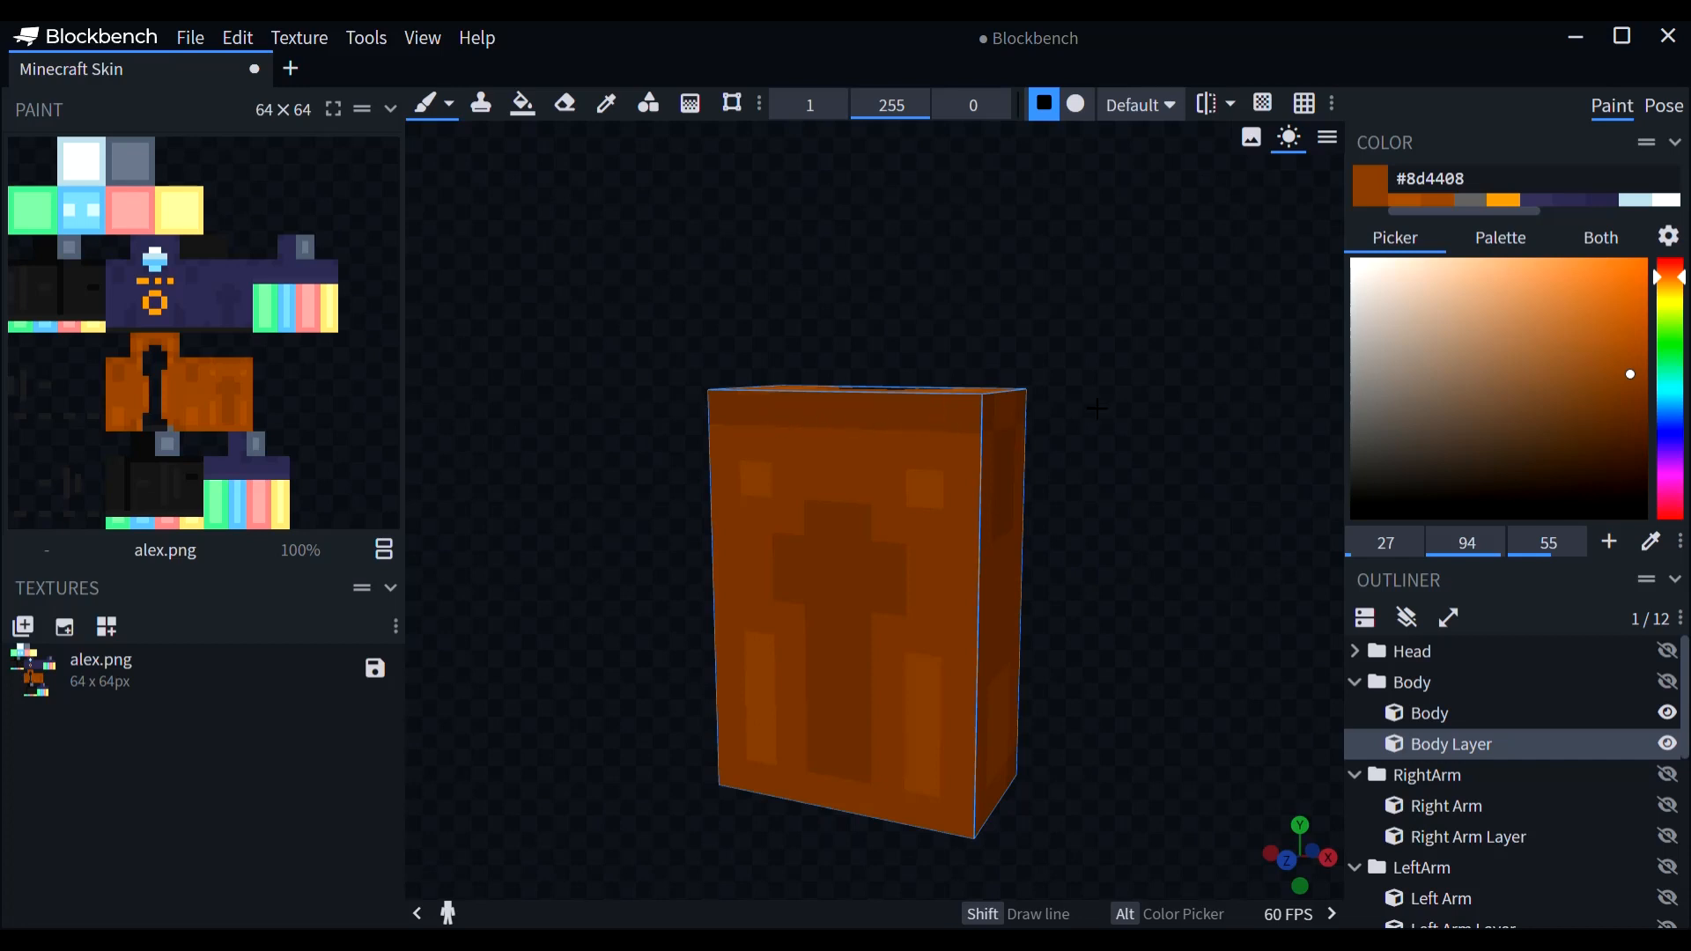
{"action": "left_click_drag", "start_coordinate": [1096, 408], "coordinate": [1374, 458]}
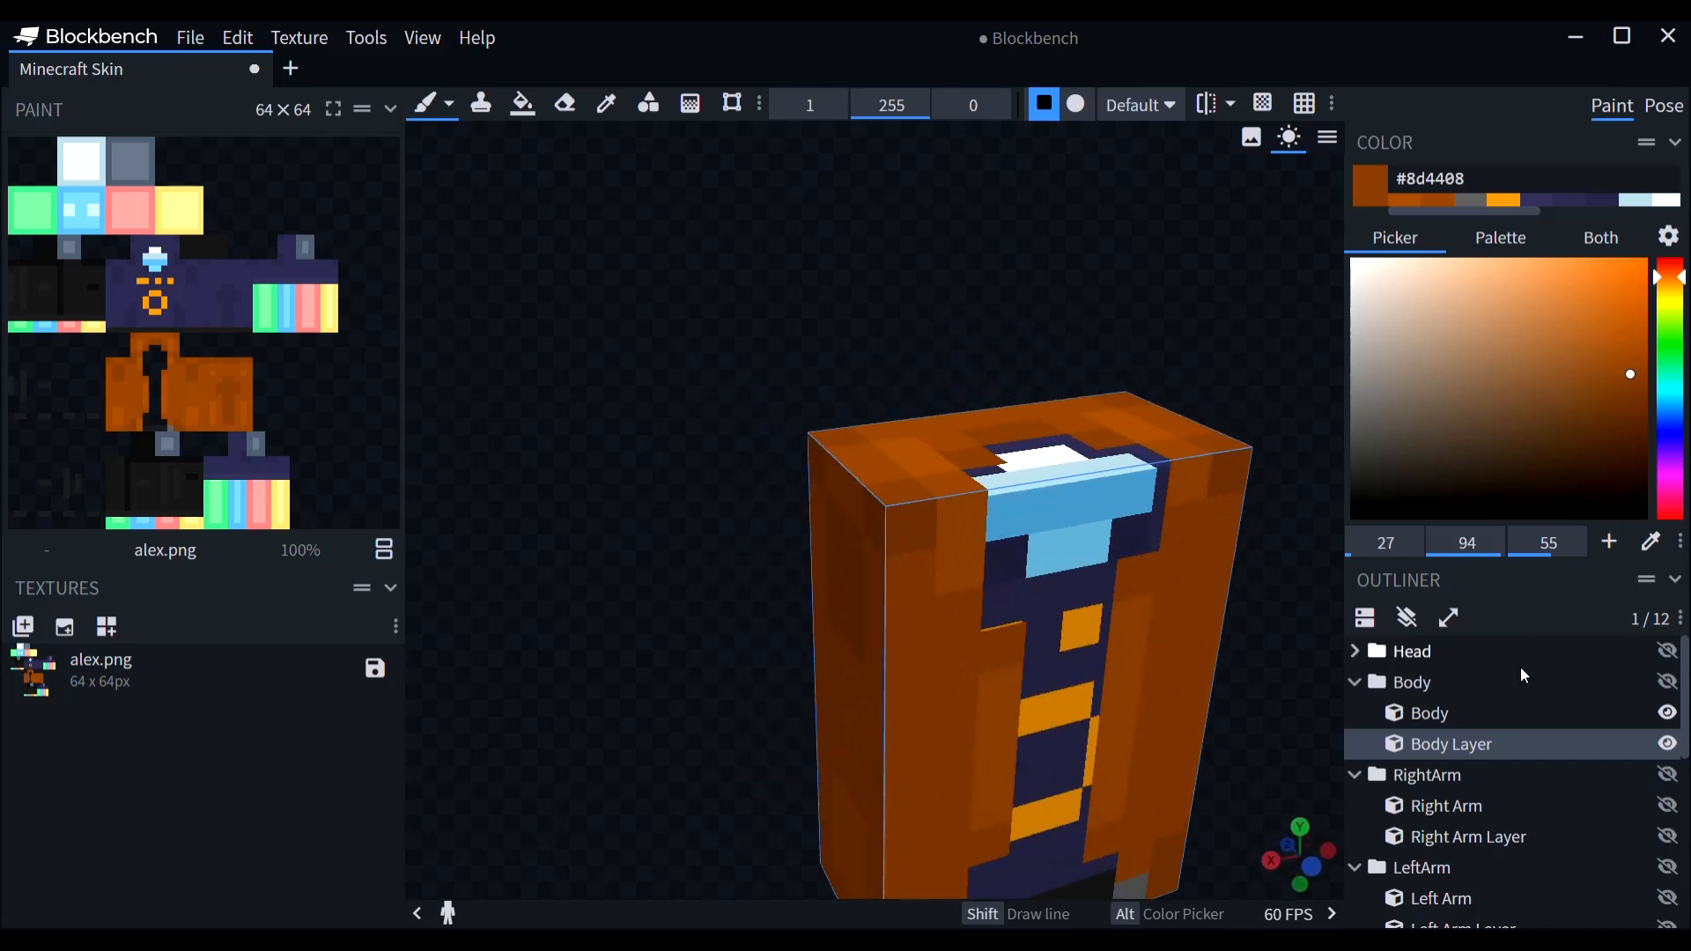
Step: Hide the body cubes and show only the Hat Layer of the Head group
{"action": "left_click", "coordinate": [1359, 685]}
{"action": "left_click", "coordinate": [1670, 680]}
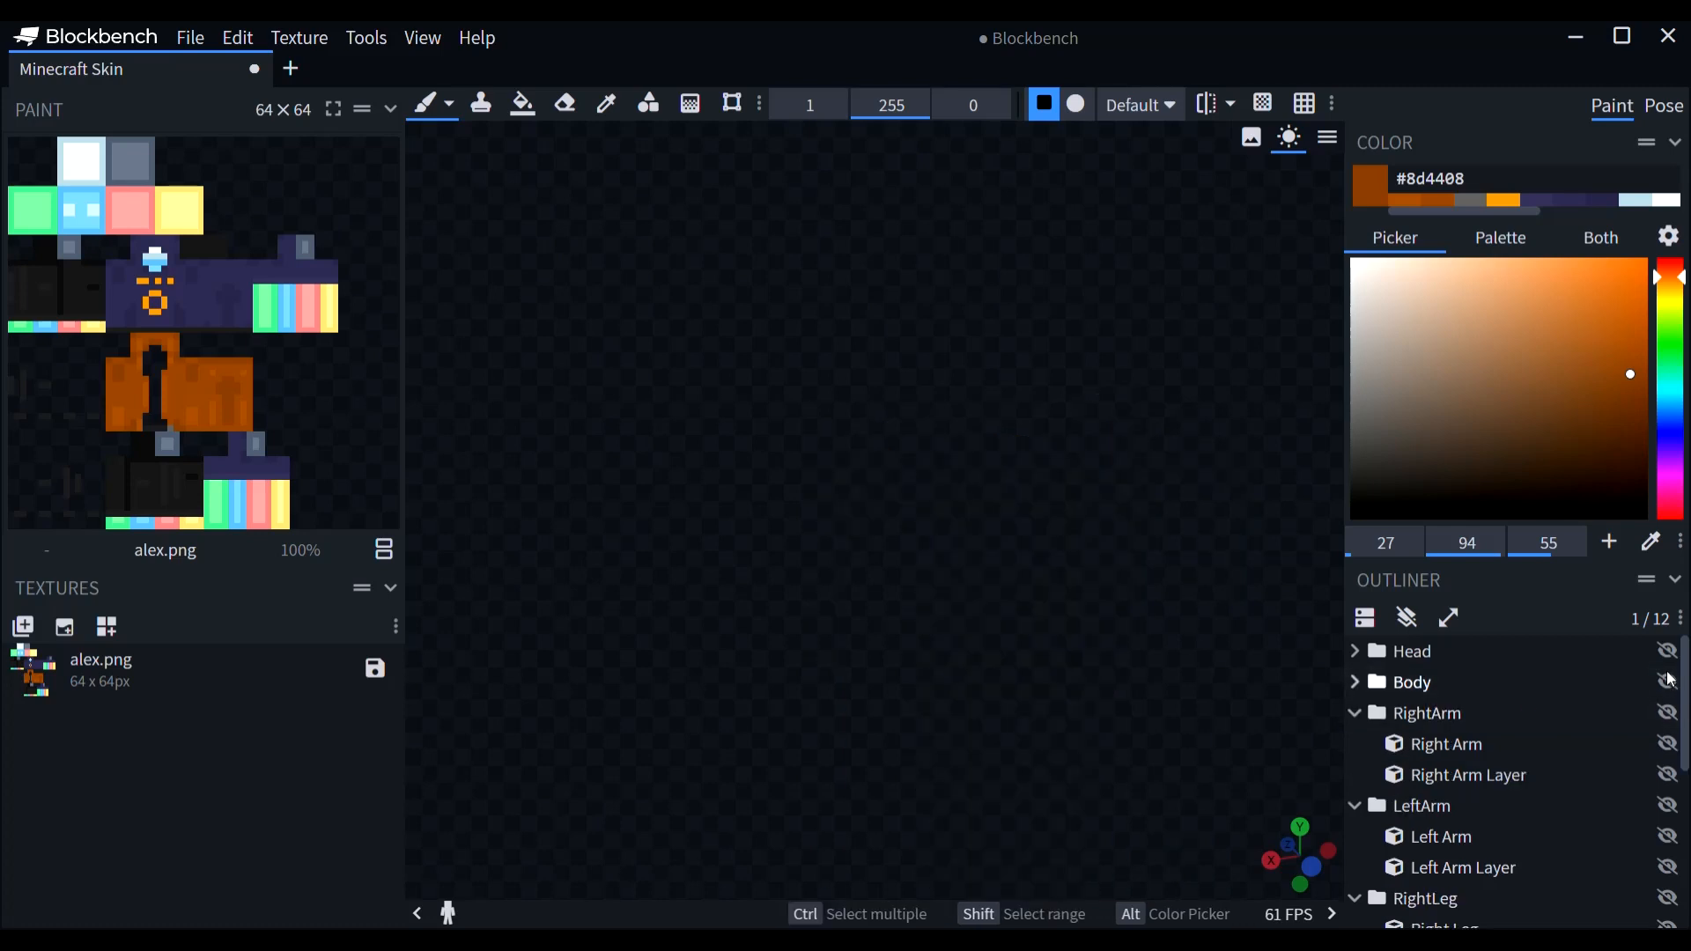
{"action": "left_click", "coordinate": [1667, 653]}
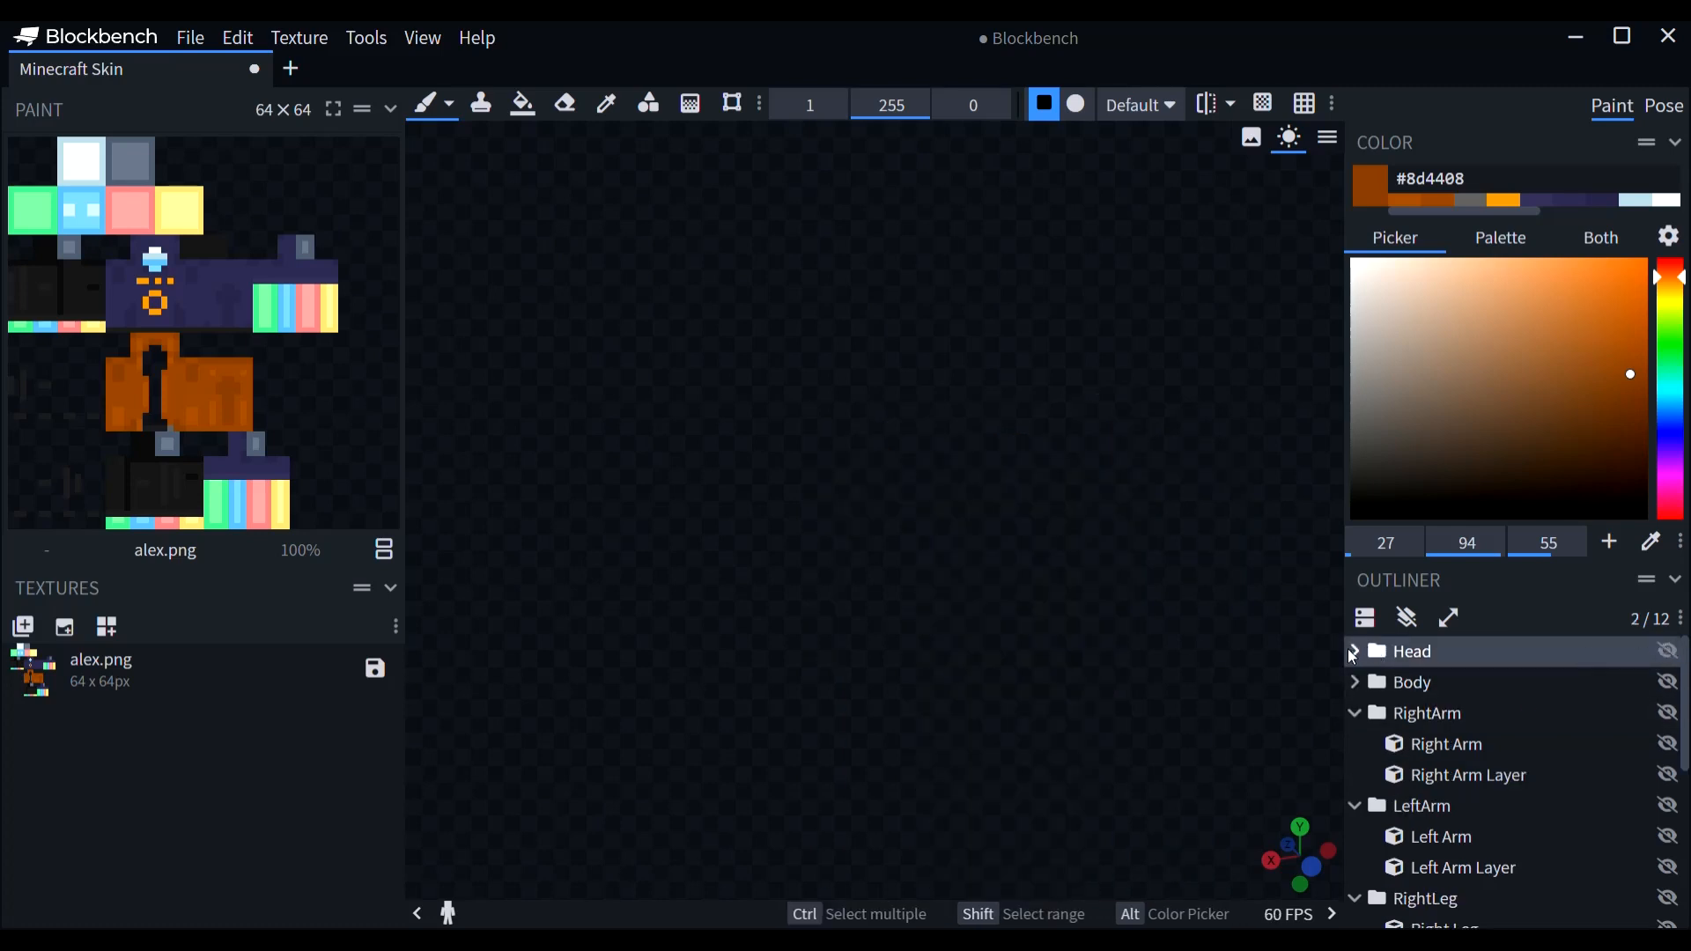
{"action": "left_click", "coordinate": [1351, 651]}
{"action": "left_click", "coordinate": [1669, 714]}
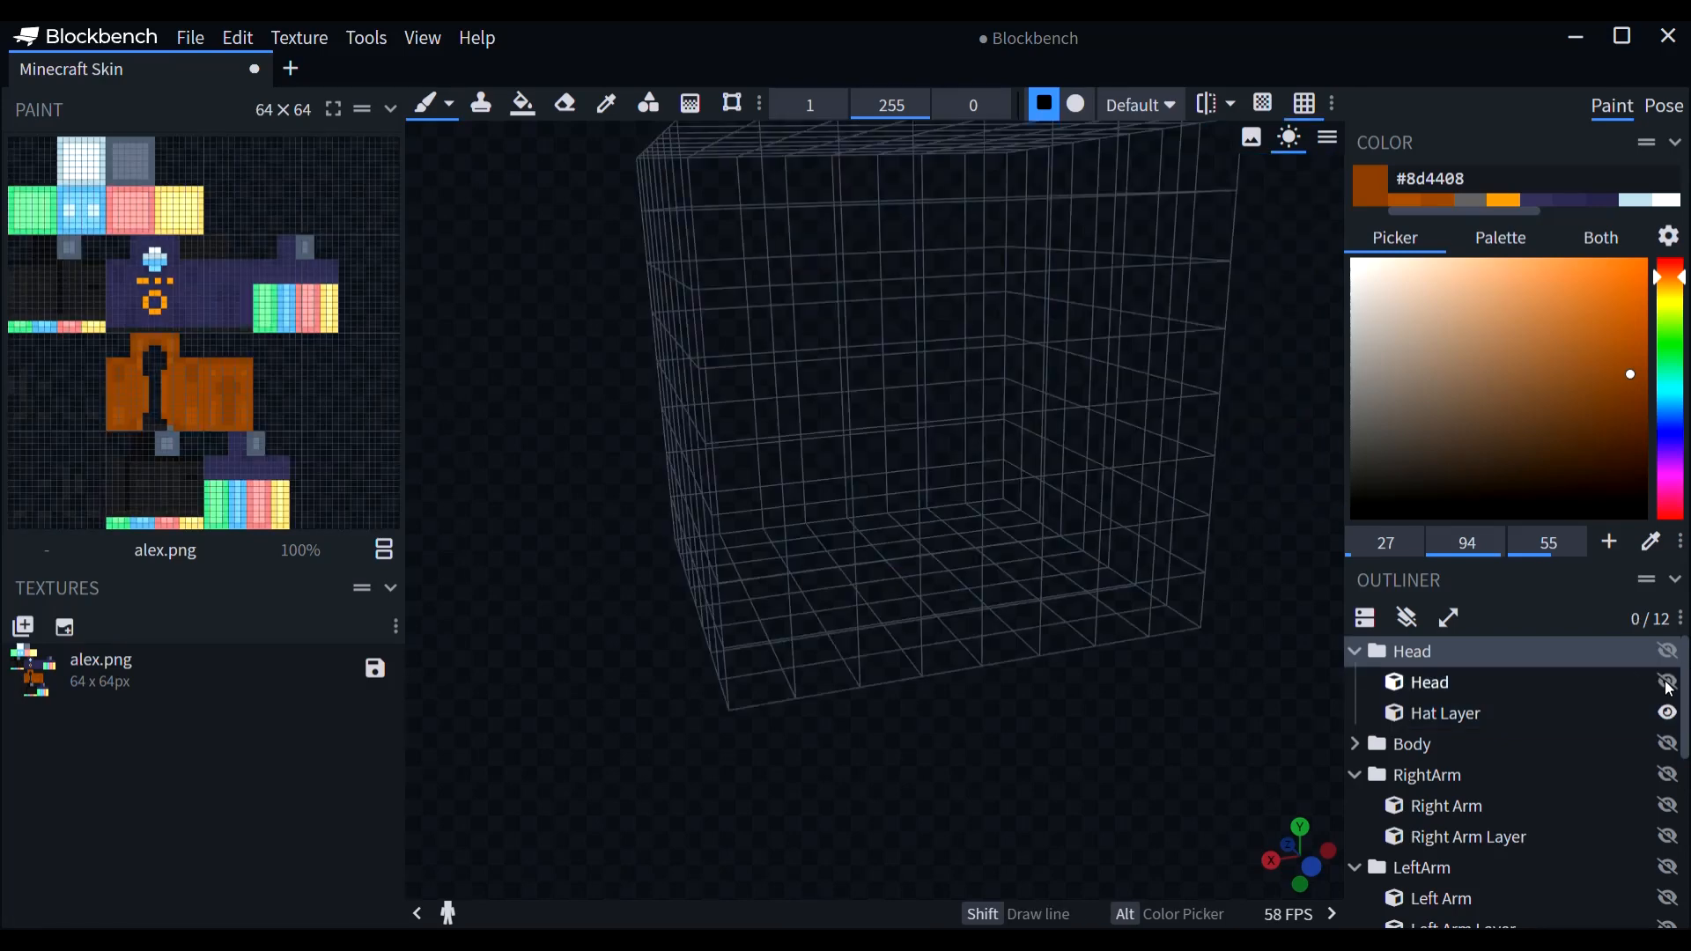
{"action": "left_click", "coordinate": [1669, 683]}
{"action": "left_click", "coordinate": [1668, 683]}
Step: Paint the lower edge of one Hat Layer side face with #9d4b07, two pixels high at the back and one towards the front
{"action": "left_click_drag", "start_coordinate": [1171, 730], "coordinate": [1233, 737]}
{"action": "left_click", "coordinate": [1448, 202]}
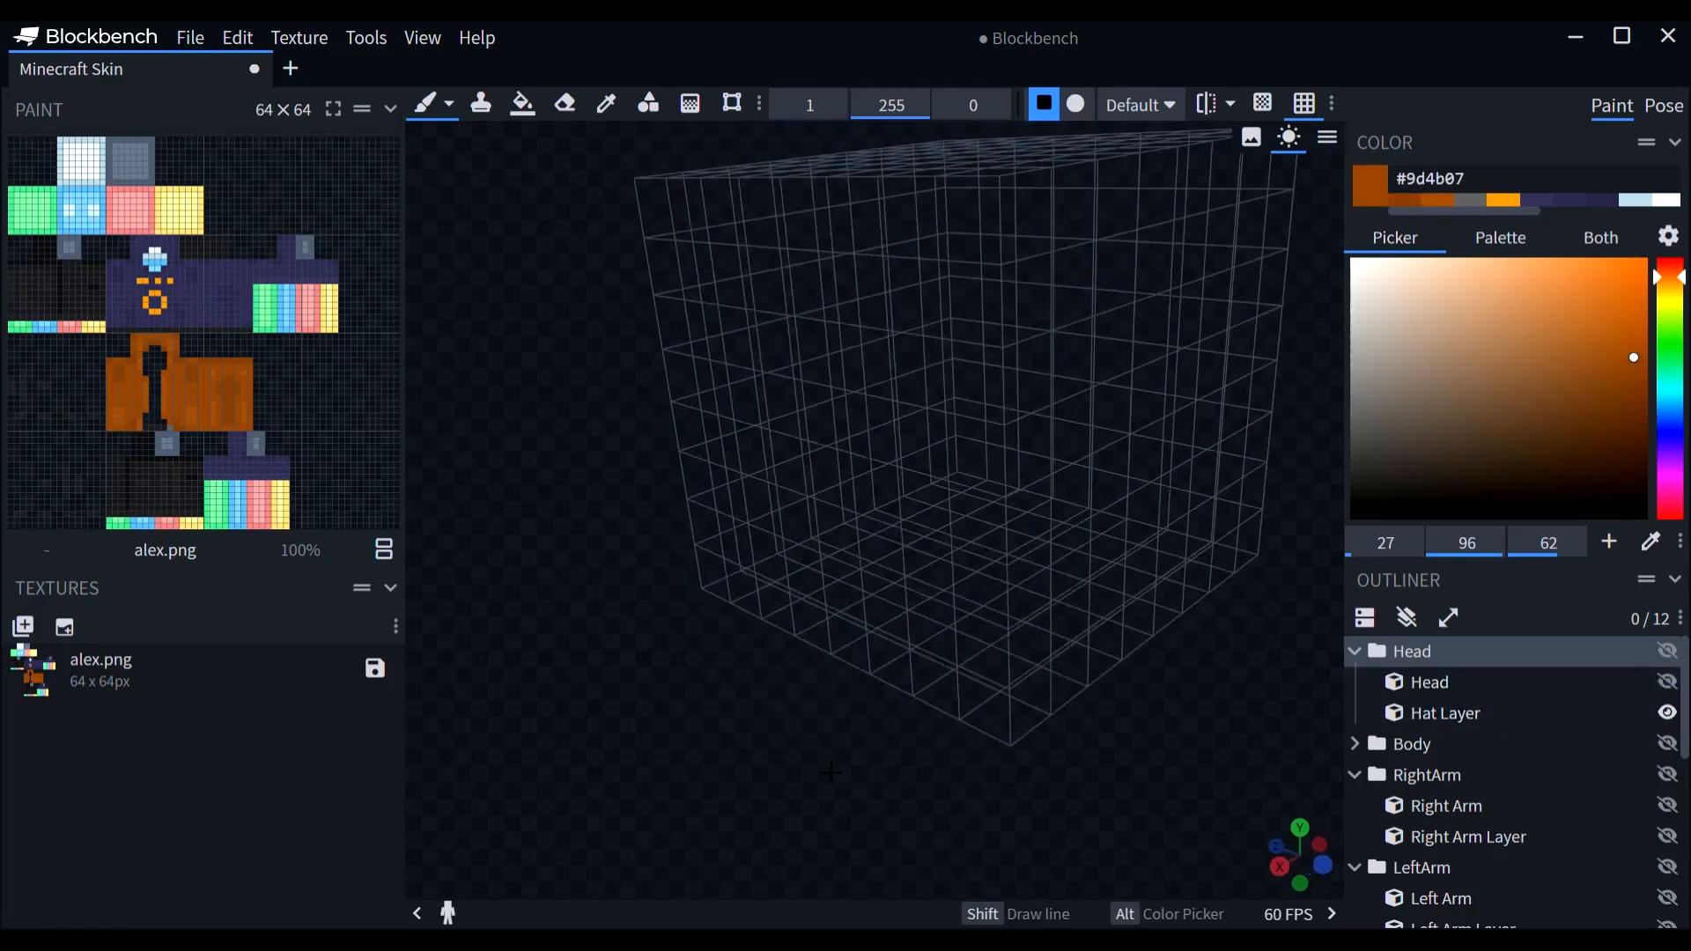
{"action": "left_click_drag", "start_coordinate": [831, 773], "coordinate": [935, 744]}
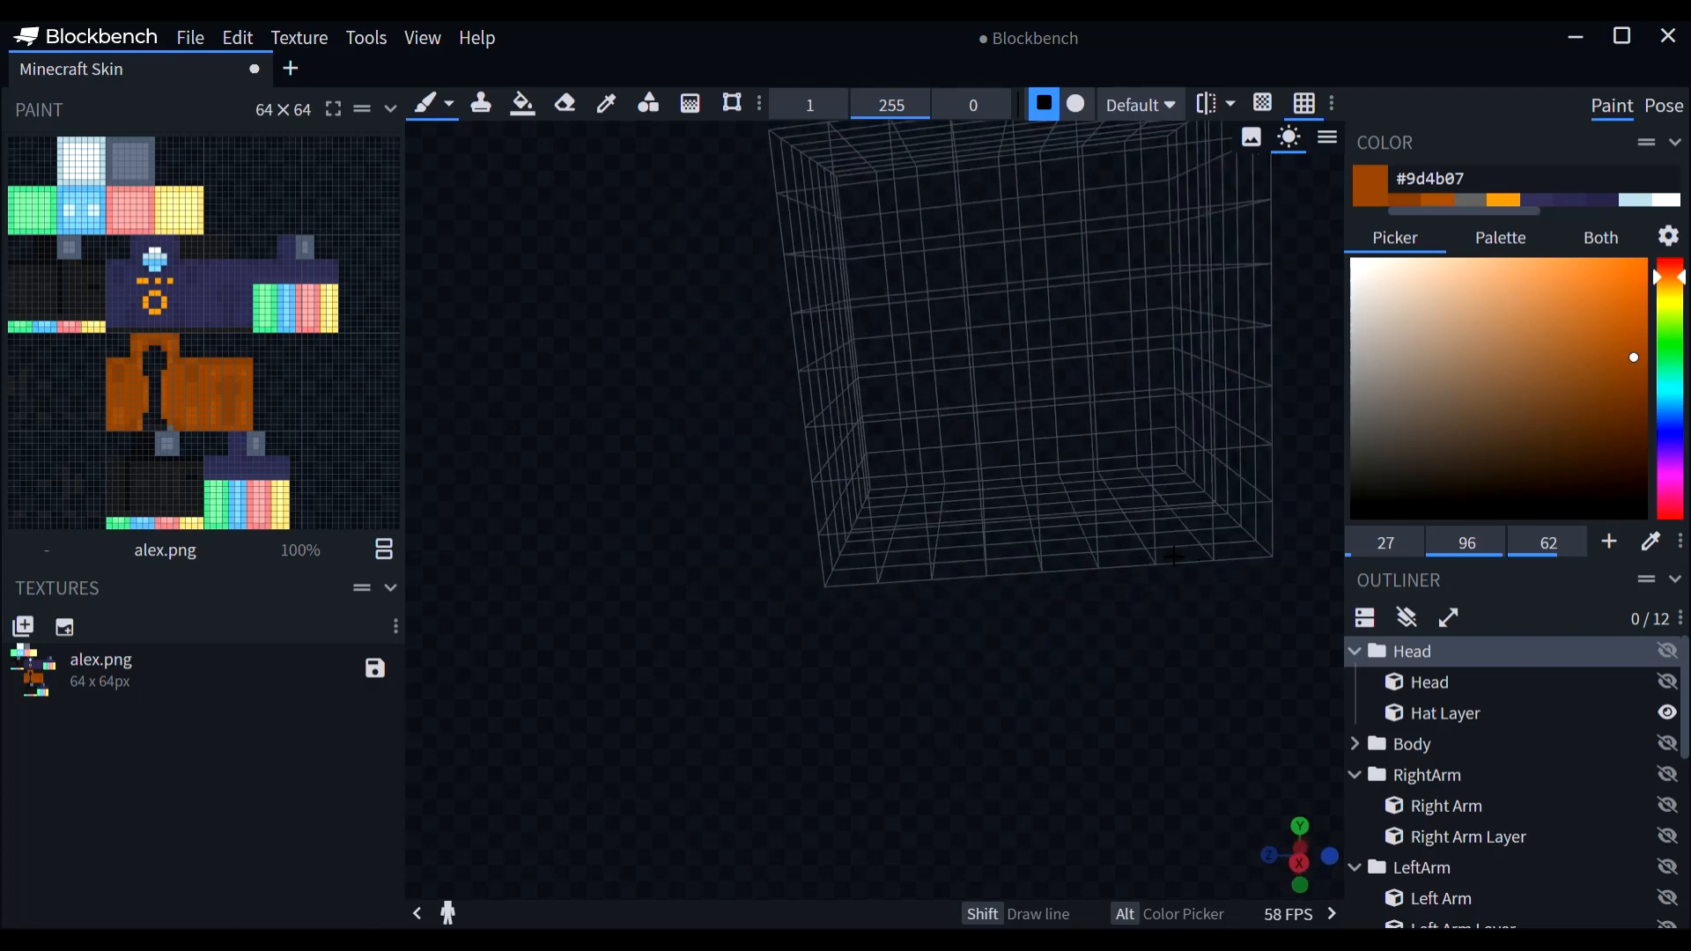
{"action": "mouse_move", "coordinate": [1142, 555]}
{"action": "left_mouse_down"}
{"action": "mouse_move", "coordinate": [895, 574]}
{"action": "mouse_move", "coordinate": [957, 518]}
{"action": "mouse_move", "coordinate": [863, 528]}
{"action": "left_mouse_up"}
{"action": "left_click_drag", "start_coordinate": [1046, 711], "coordinate": [1157, 706]}
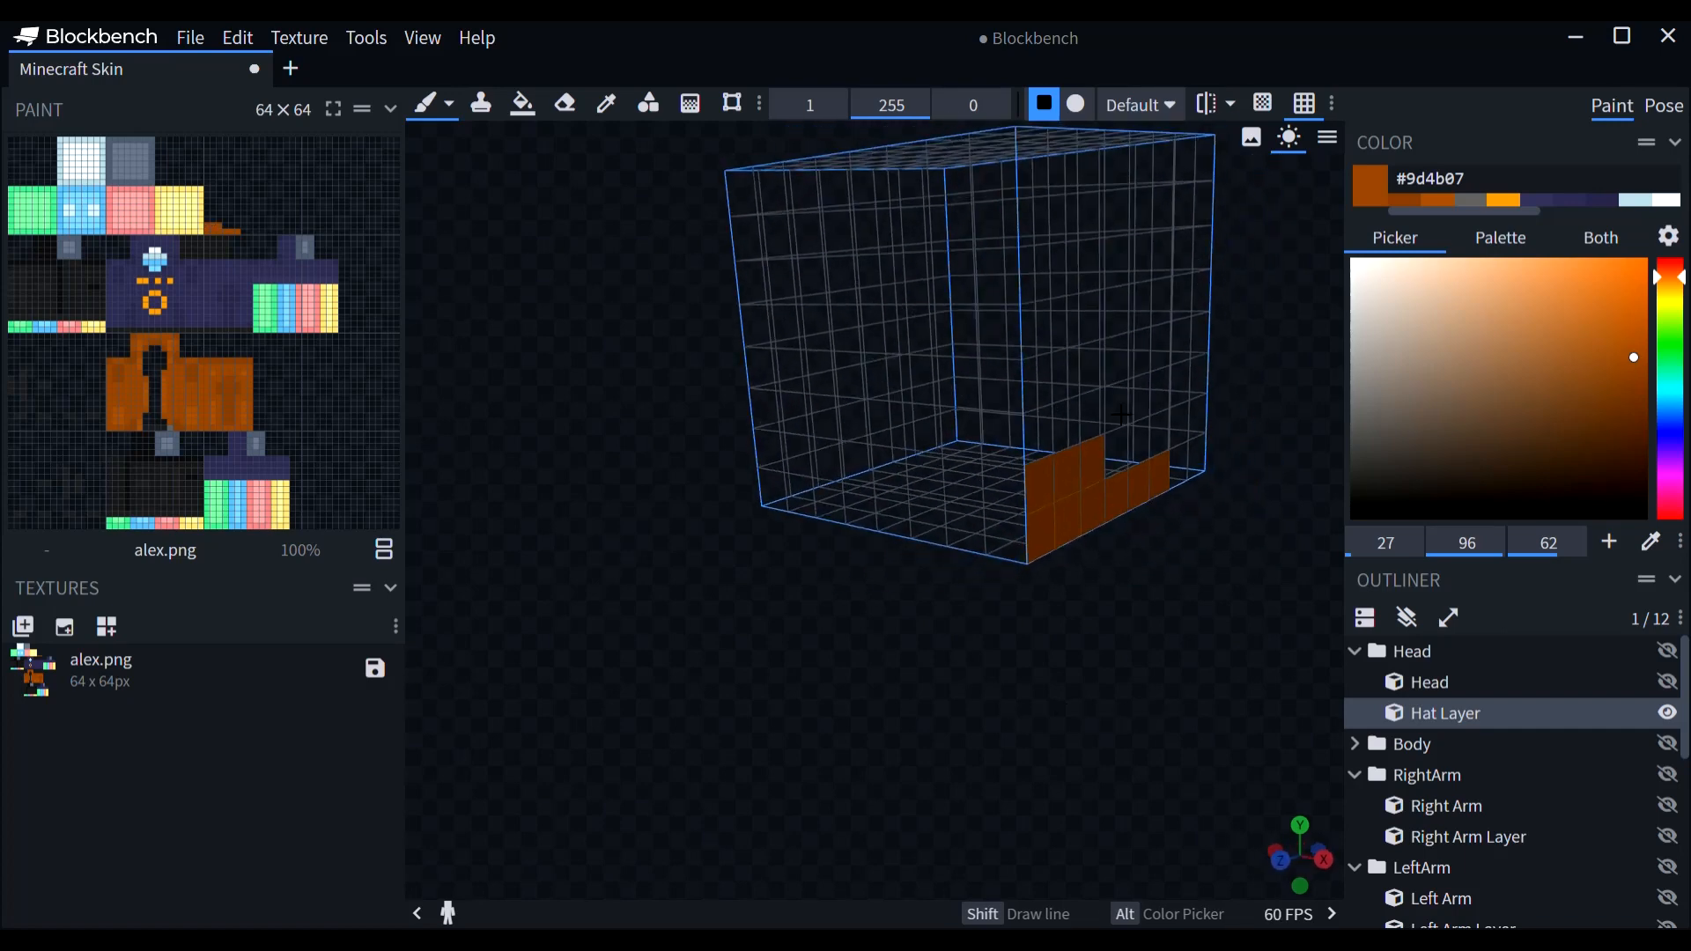
Step: Paint the bottom two pixel rows of the Hat Layer's back with #9d4b07, add a raised middle row, and paint the opposite side's lower edge
{"action": "mouse_move", "coordinate": [973, 429]}
{"action": "left_mouse_down"}
{"action": "mouse_move", "coordinate": [811, 425]}
{"action": "mouse_move", "coordinate": [809, 469]}
{"action": "mouse_move", "coordinate": [941, 493]}
{"action": "mouse_move", "coordinate": [1021, 551]}
{"action": "mouse_move", "coordinate": [805, 526]}
{"action": "mouse_move", "coordinate": [775, 497]}
{"action": "left_mouse_up"}
{"action": "left_click_drag", "start_coordinate": [786, 566], "coordinate": [1087, 568]}
{"action": "left_click_drag", "start_coordinate": [896, 501], "coordinate": [795, 493]}
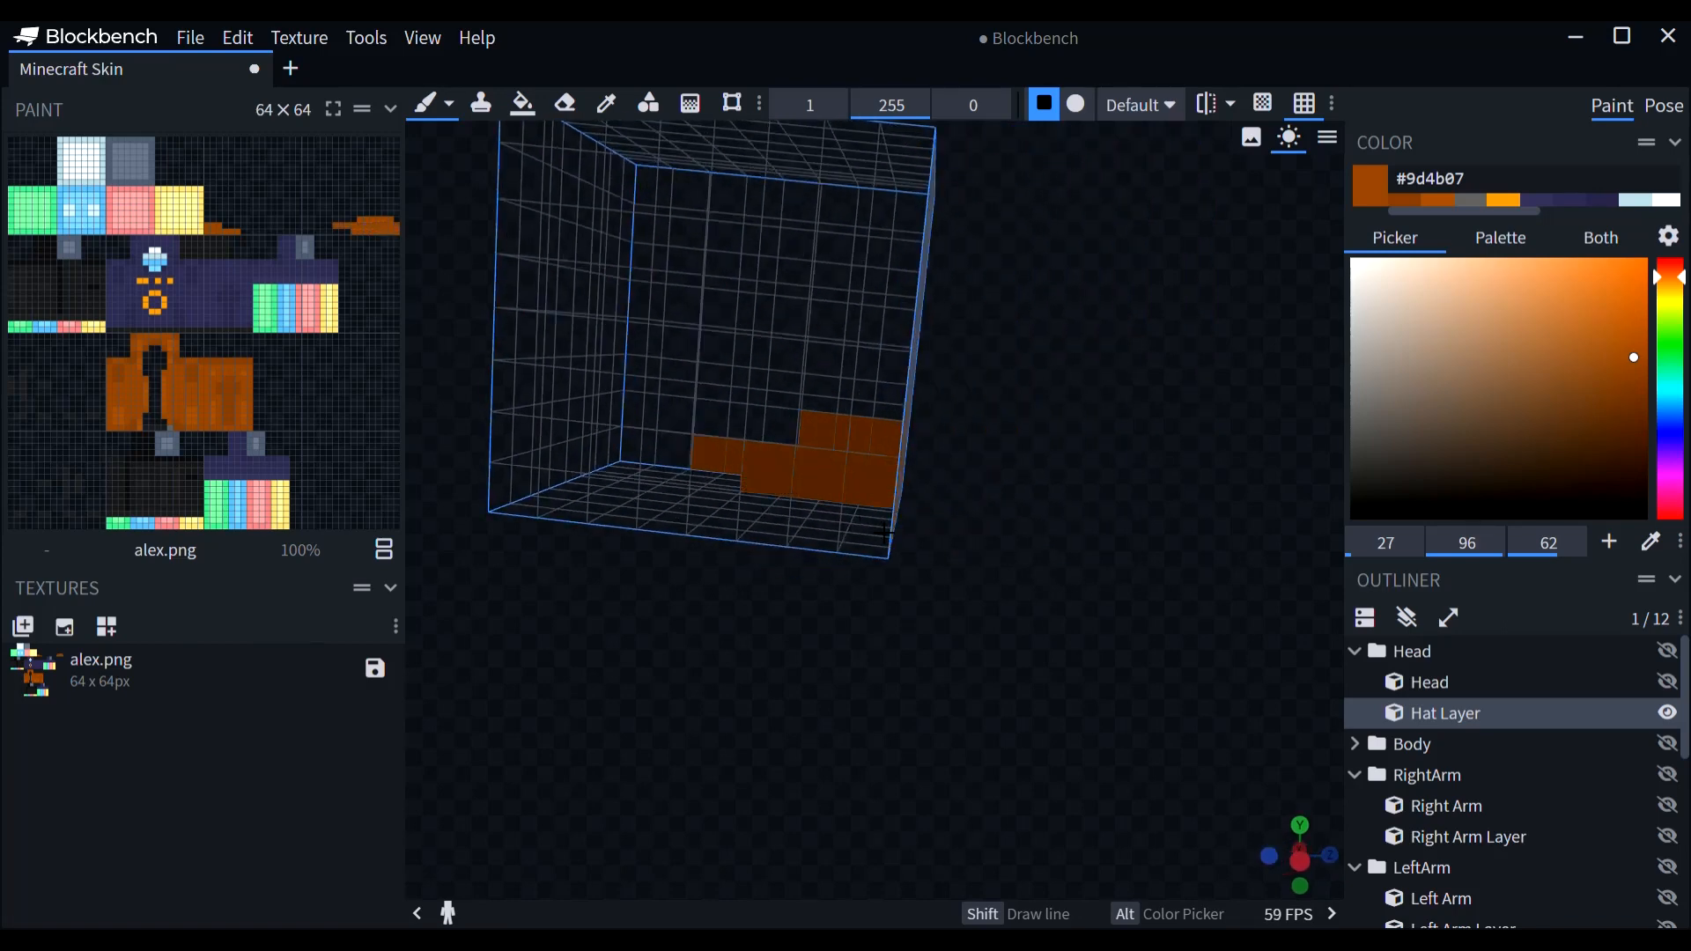
{"action": "left_click_drag", "start_coordinate": [887, 533], "coordinate": [690, 527]}
{"action": "left_click_drag", "start_coordinate": [1033, 664], "coordinate": [900, 681]}
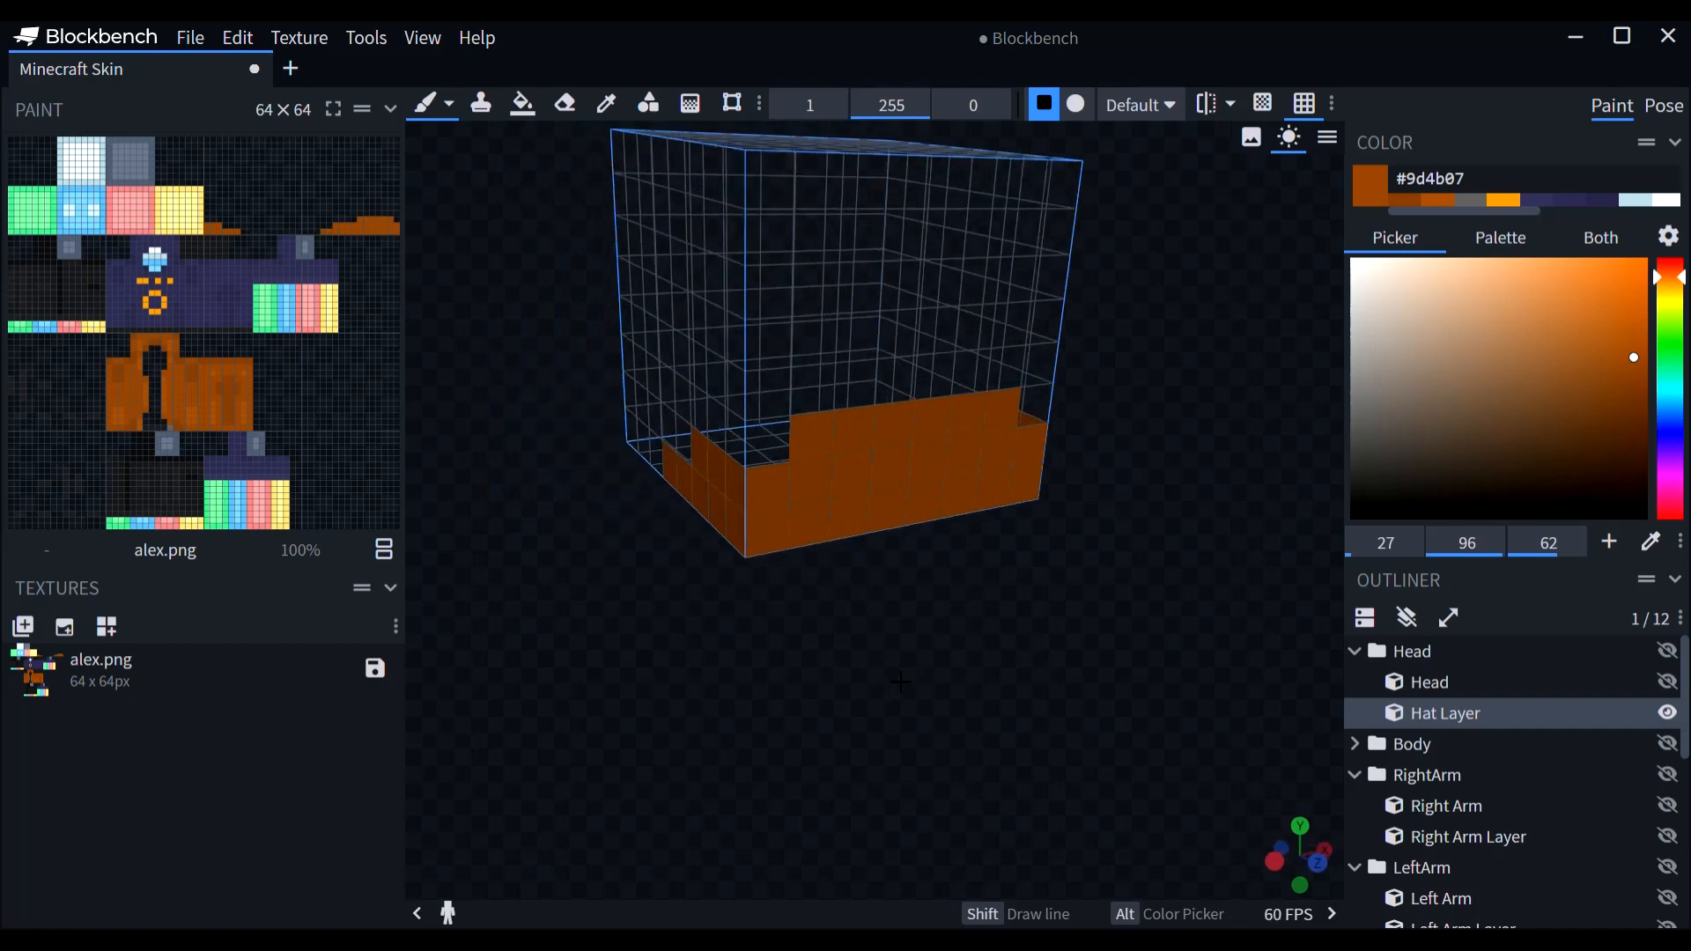
Step: Turn off the pixel grid and paint a #9d4b07 U-shaped band on the Hat Layer's underside, along the back and both side edges
{"action": "left_click", "coordinate": [1307, 106]}
{"action": "mouse_move", "coordinate": [1216, 516]}
{"action": "left_mouse_down"}
{"action": "mouse_move", "coordinate": [1246, 326]}
{"action": "mouse_move", "coordinate": [1352, 383]}
{"action": "mouse_move", "coordinate": [839, 325]}
{"action": "left_mouse_up"}
{"action": "mouse_move", "coordinate": [712, 374]}
{"action": "left_mouse_down"}
{"action": "mouse_move", "coordinate": [850, 388]}
{"action": "mouse_move", "coordinate": [876, 528]}
{"action": "mouse_move", "coordinate": [828, 638]}
{"action": "mouse_move", "coordinate": [872, 675]}
{"action": "mouse_move", "coordinate": [881, 515]}
{"action": "mouse_move", "coordinate": [856, 435]}
{"action": "left_mouse_up"}
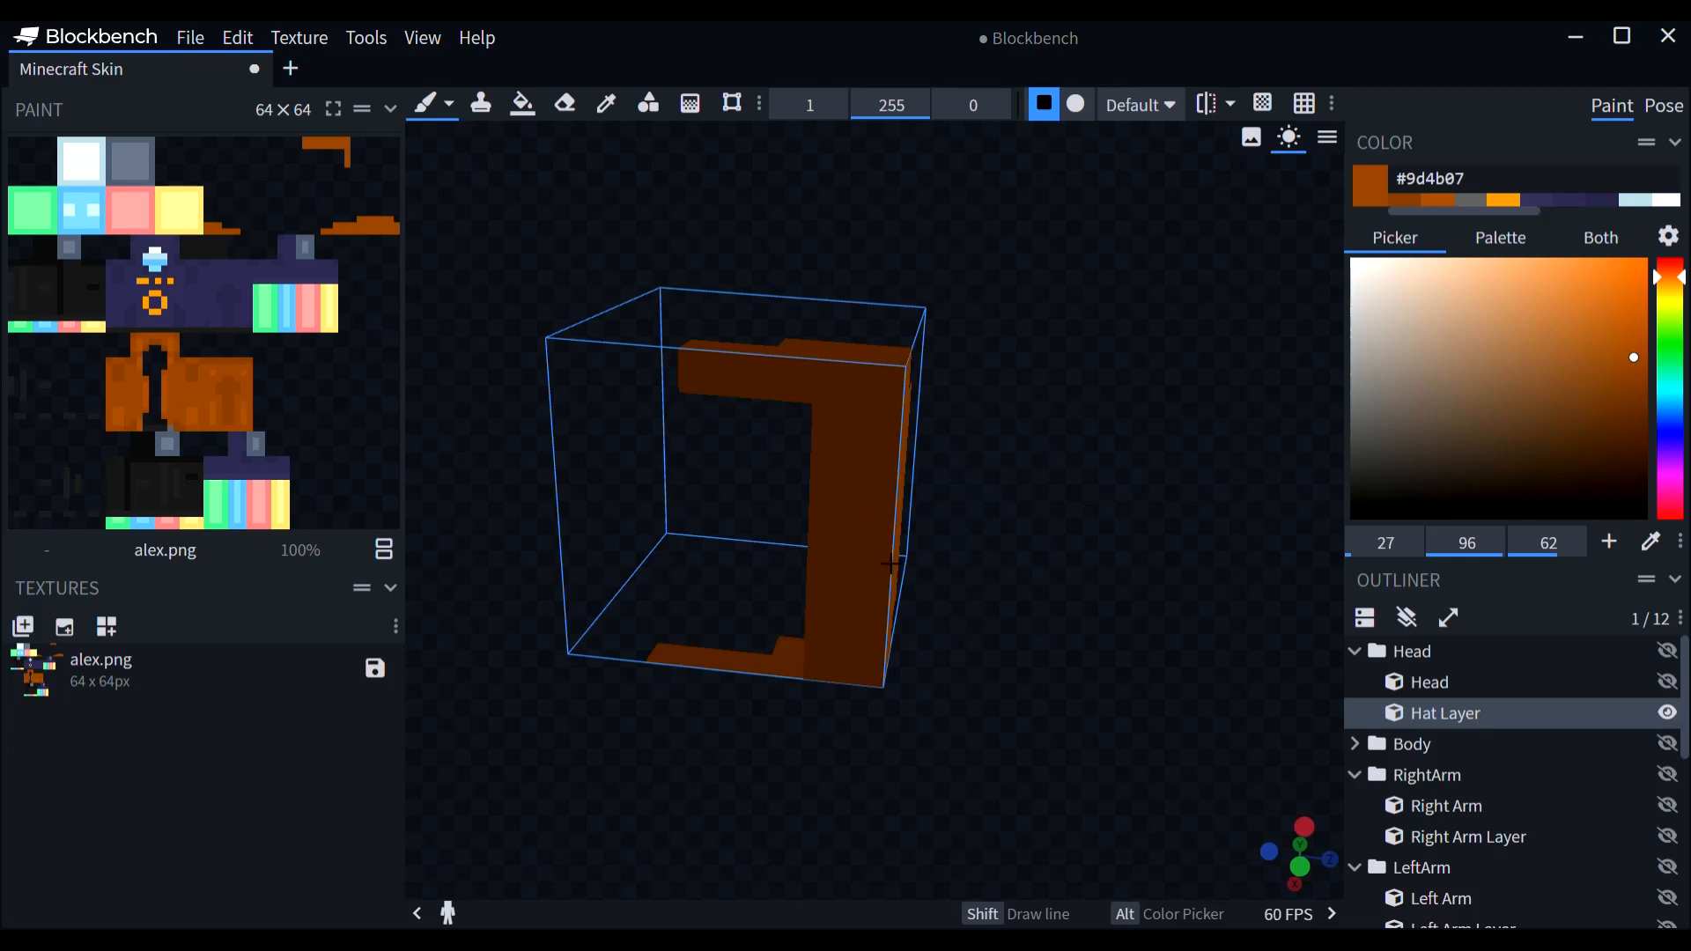
{"action": "left_click_drag", "start_coordinate": [807, 671], "coordinate": [706, 669]}
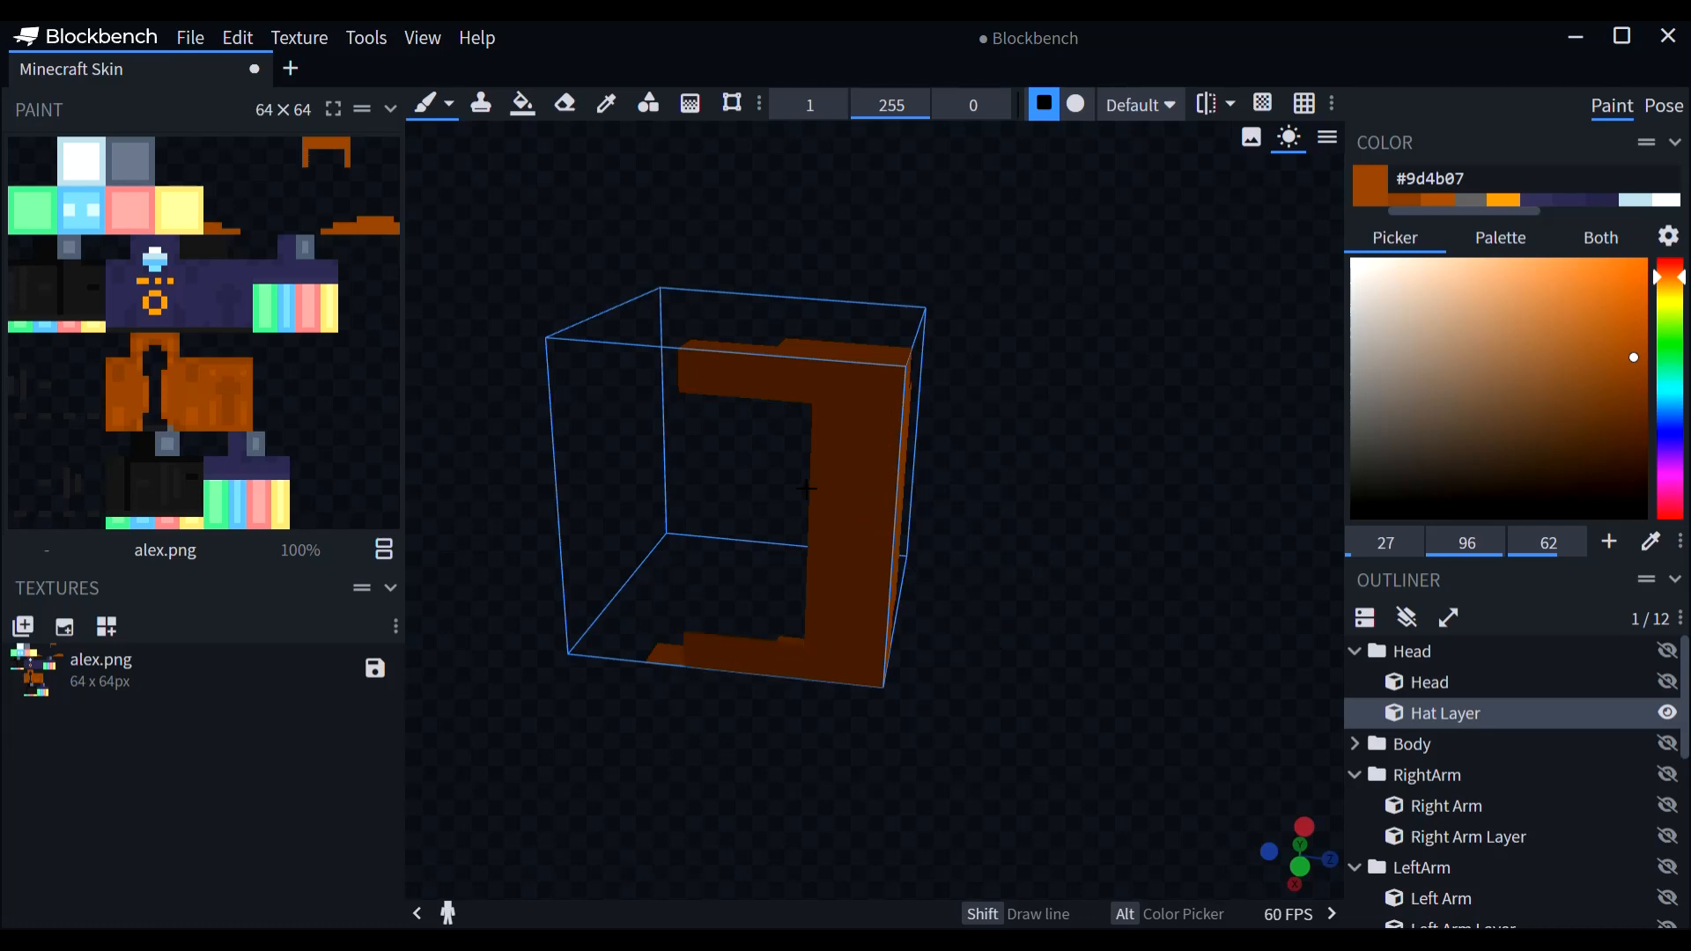
Step: Fill the inner corners of the Hat Layer's underside band in pixel steps and shade its edge pixels with #8d4408
{"action": "mouse_move", "coordinate": [807, 487]}
{"action": "left_mouse_down"}
{"action": "mouse_move", "coordinate": [775, 436]}
{"action": "mouse_move", "coordinate": [804, 473]}
{"action": "left_mouse_up"}
{"action": "mouse_move", "coordinate": [798, 579]}
{"action": "left_mouse_down"}
{"action": "mouse_move", "coordinate": [786, 632]}
{"action": "mouse_move", "coordinate": [755, 629]}
{"action": "left_mouse_up"}
{"action": "key", "text": "ctrl+z"}
{"action": "mouse_move", "coordinate": [1243, 398]}
{"action": "left_mouse_down"}
{"action": "mouse_move", "coordinate": [1203, 430]}
{"action": "mouse_move", "coordinate": [718, 393]}
{"action": "left_mouse_up"}
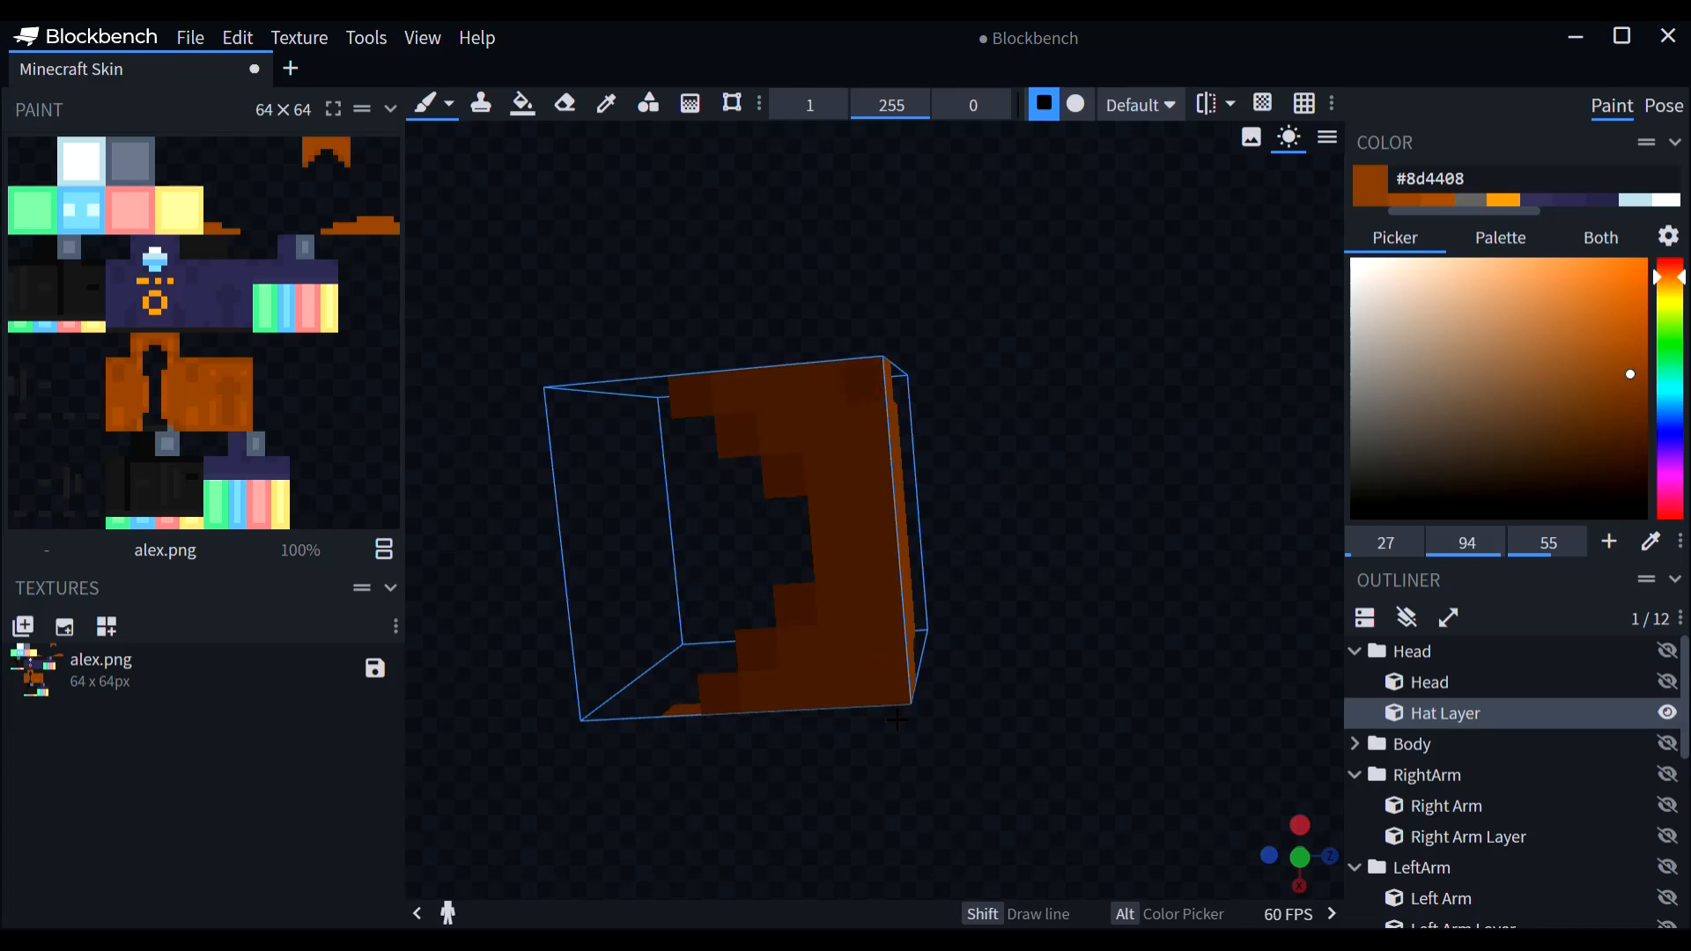
{"action": "left_click_drag", "start_coordinate": [982, 648], "coordinate": [761, 561]}
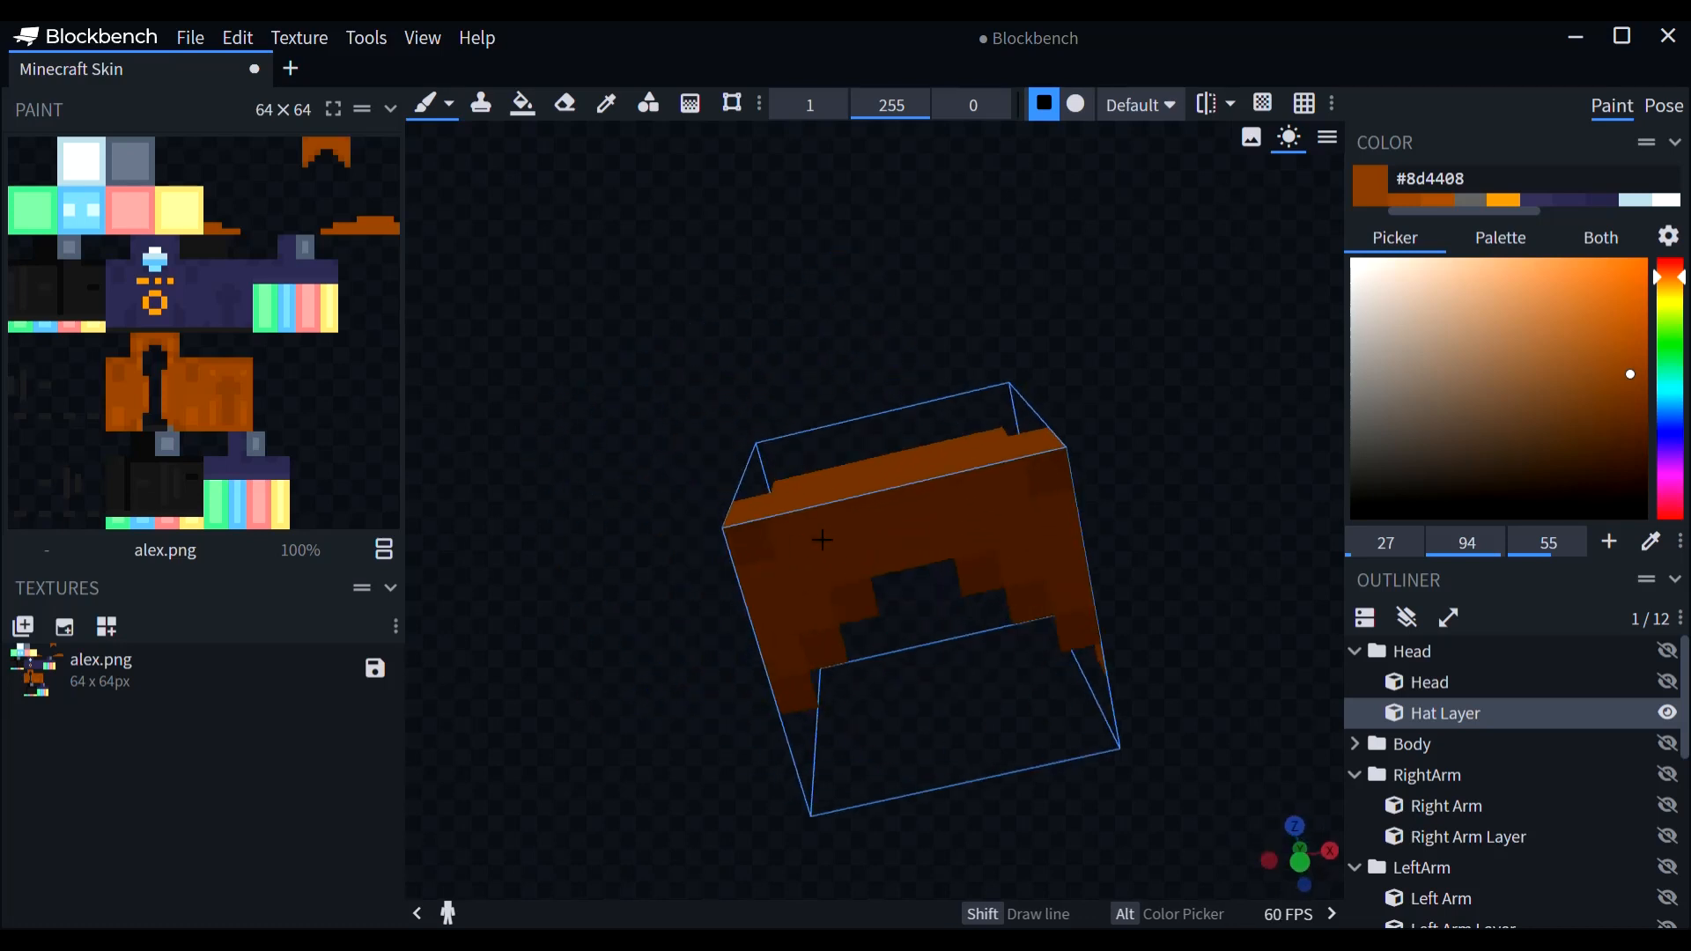
Step: Add #a95209 highlight pixels to the collar band on the Hat Layer's back and side faces
{"action": "left_click_drag", "start_coordinate": [1117, 483], "coordinate": [1145, 654]}
{"action": "left_click", "coordinate": [1442, 202]}
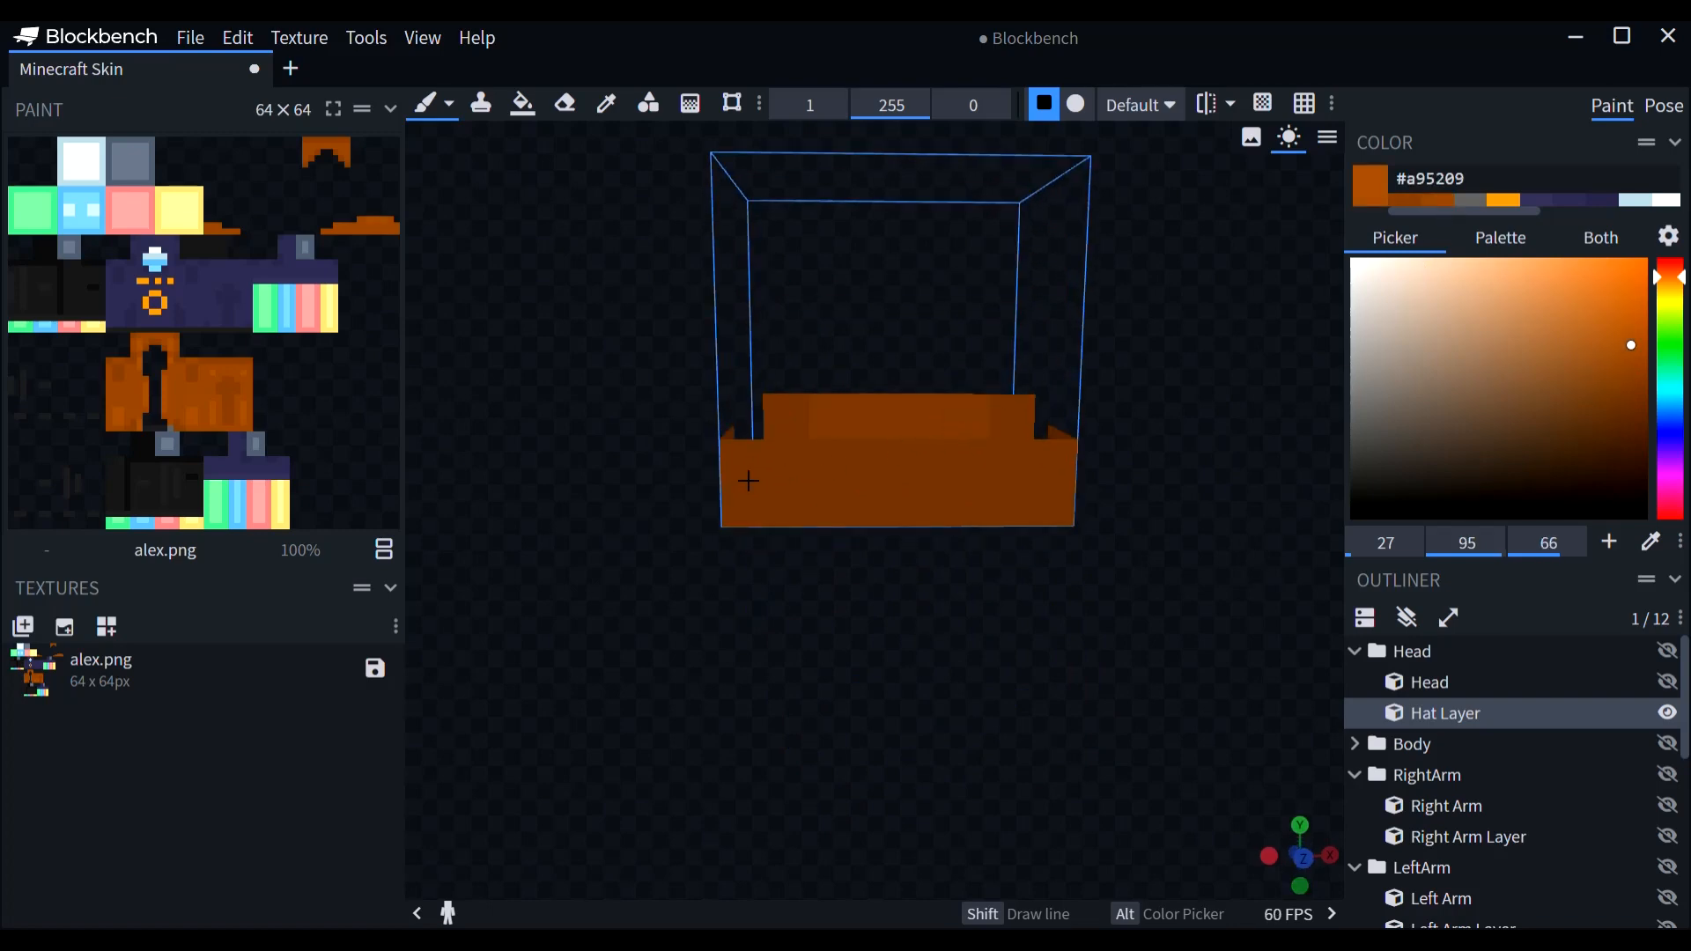
{"action": "left_click_drag", "start_coordinate": [1090, 482], "coordinate": [863, 656]}
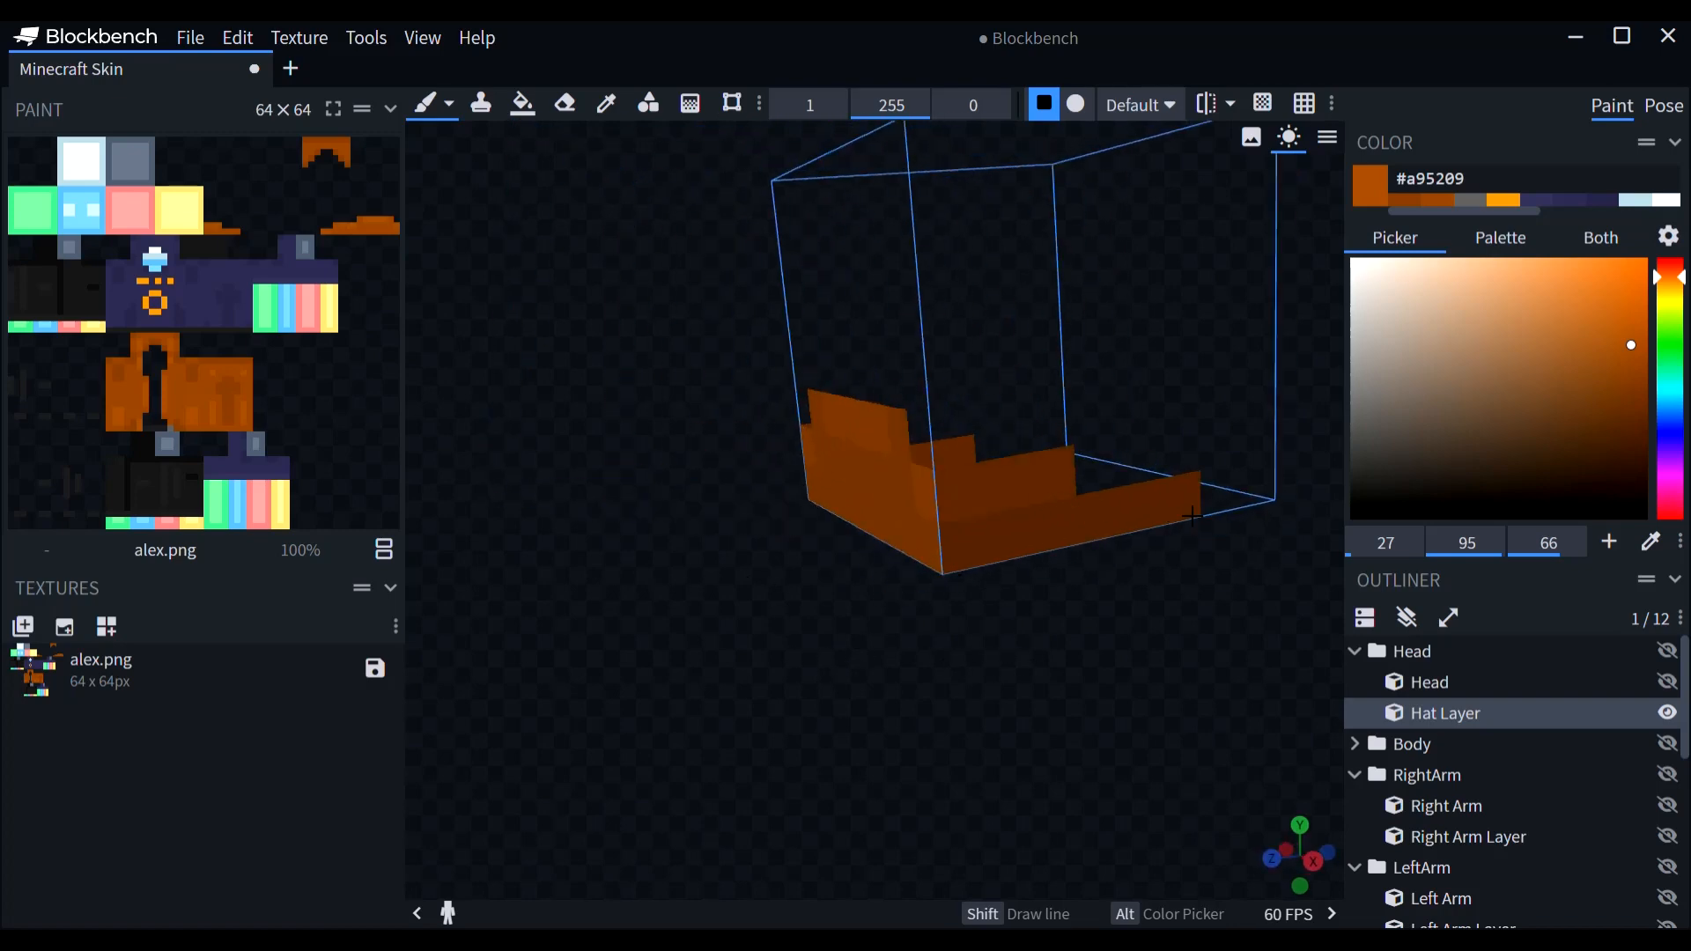
{"action": "left_click_drag", "start_coordinate": [1166, 554], "coordinate": [938, 435]}
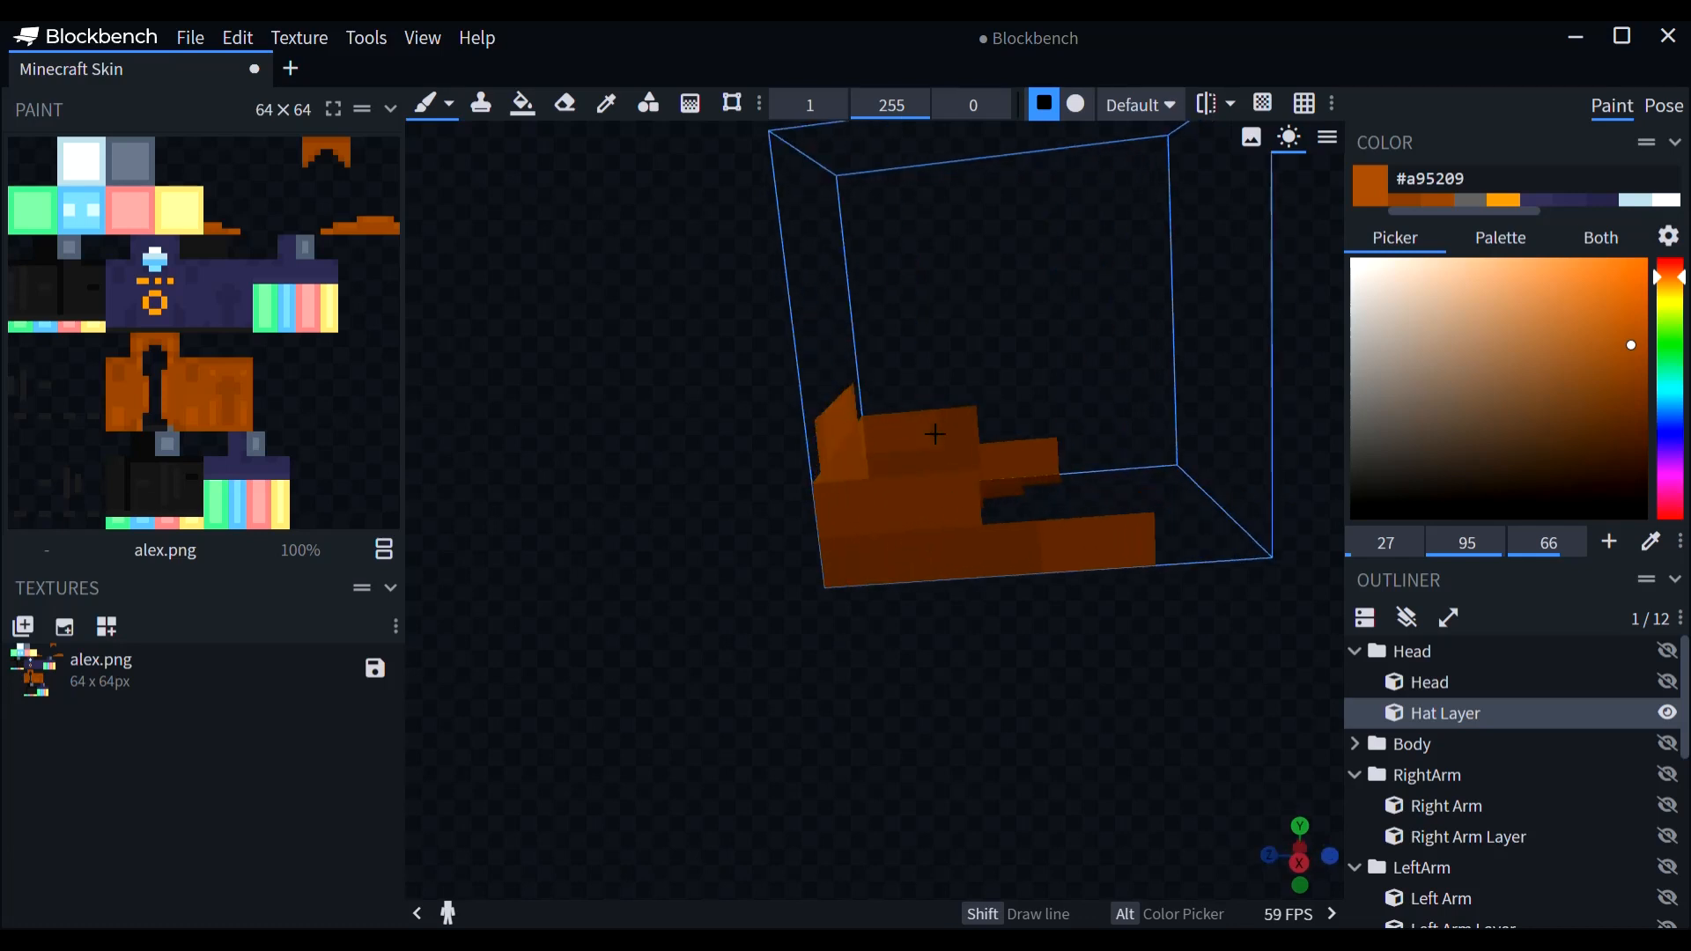
{"action": "left_click_drag", "start_coordinate": [1045, 511], "coordinate": [904, 509]}
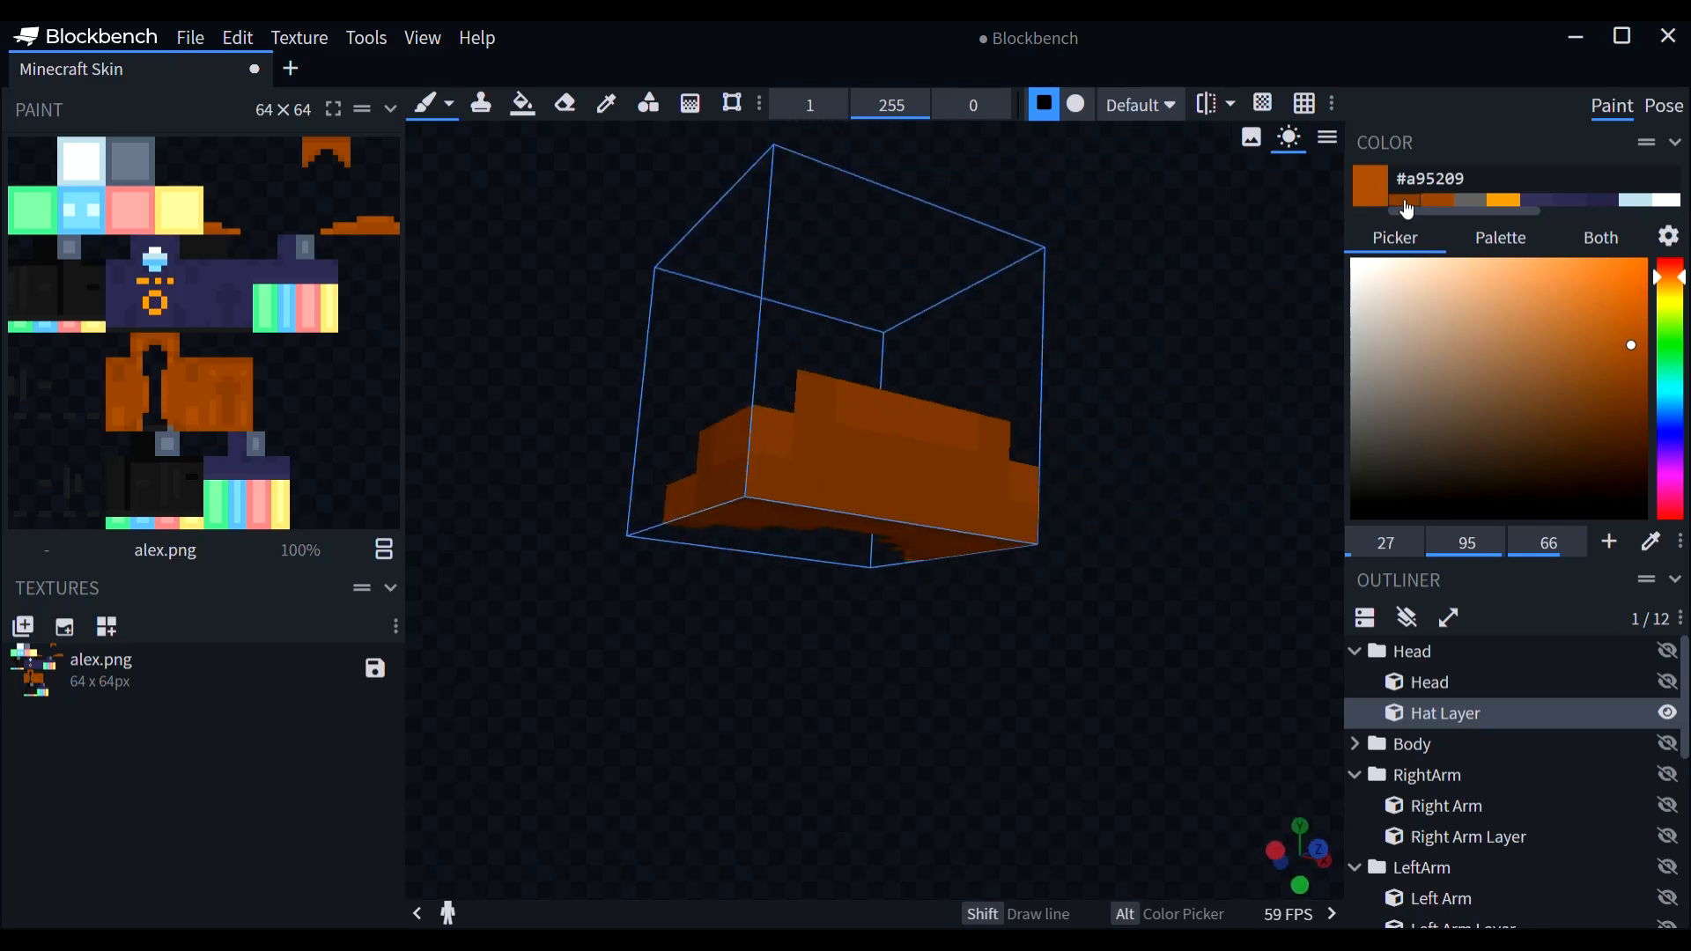
Step: Paint #8d4408 shadow patches on the collar band across the Hat Layer's back face
{"action": "left_click", "coordinate": [904, 509], "text": "alt"}
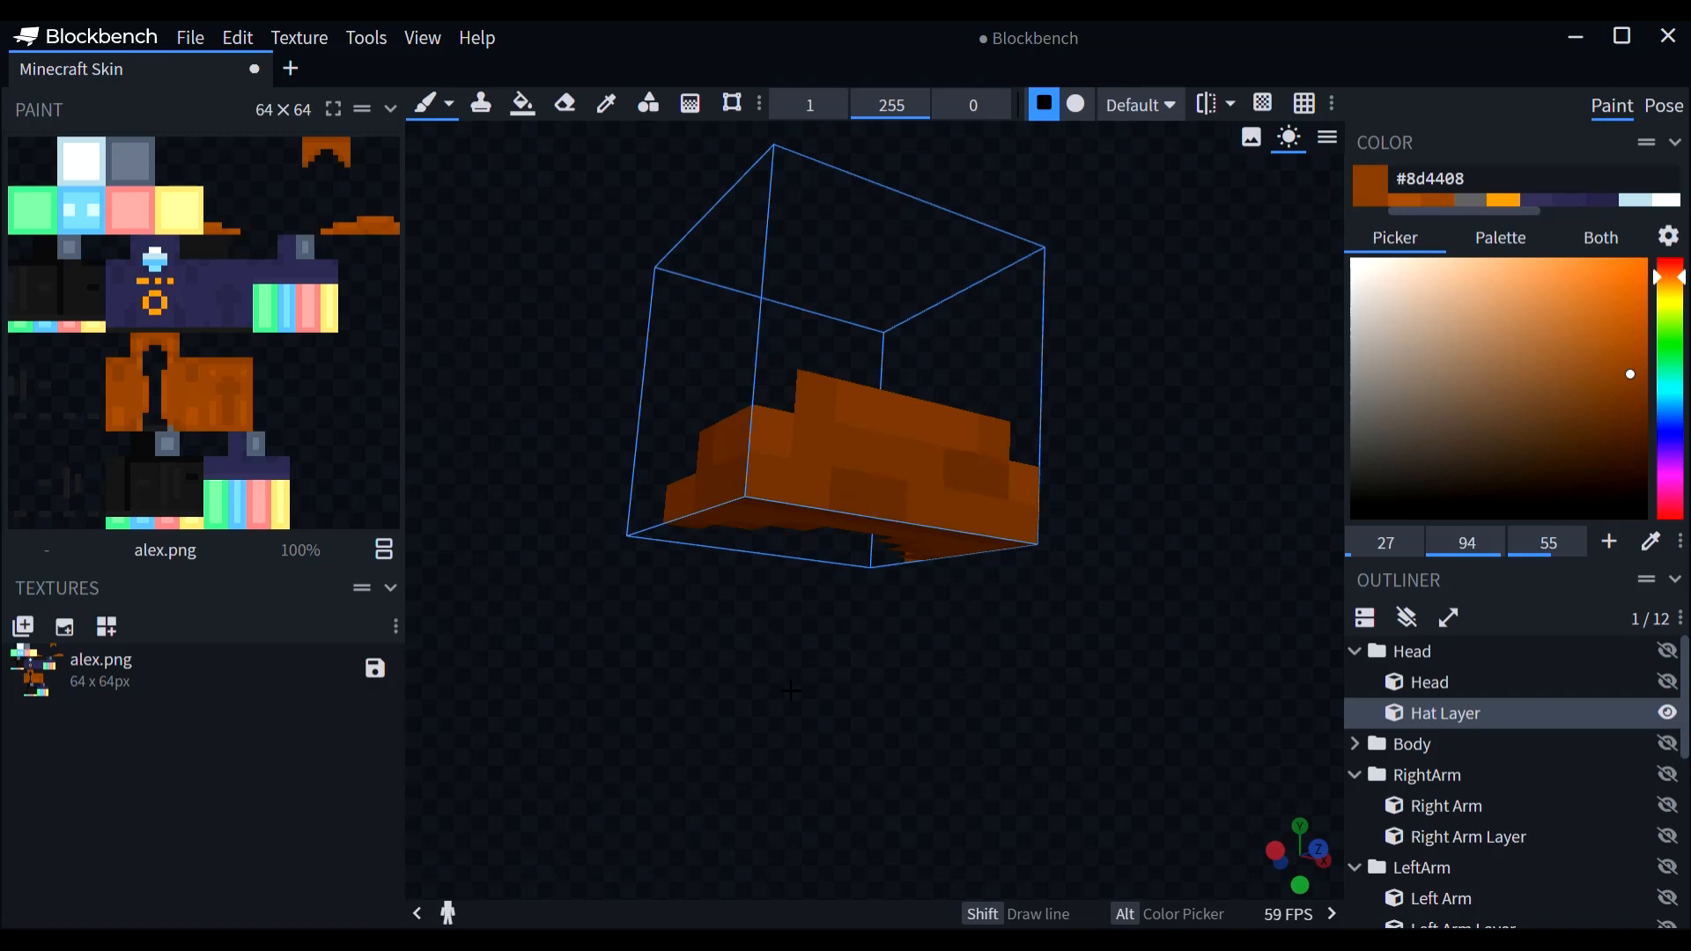
{"action": "left_click_drag", "start_coordinate": [759, 726], "coordinate": [675, 784]}
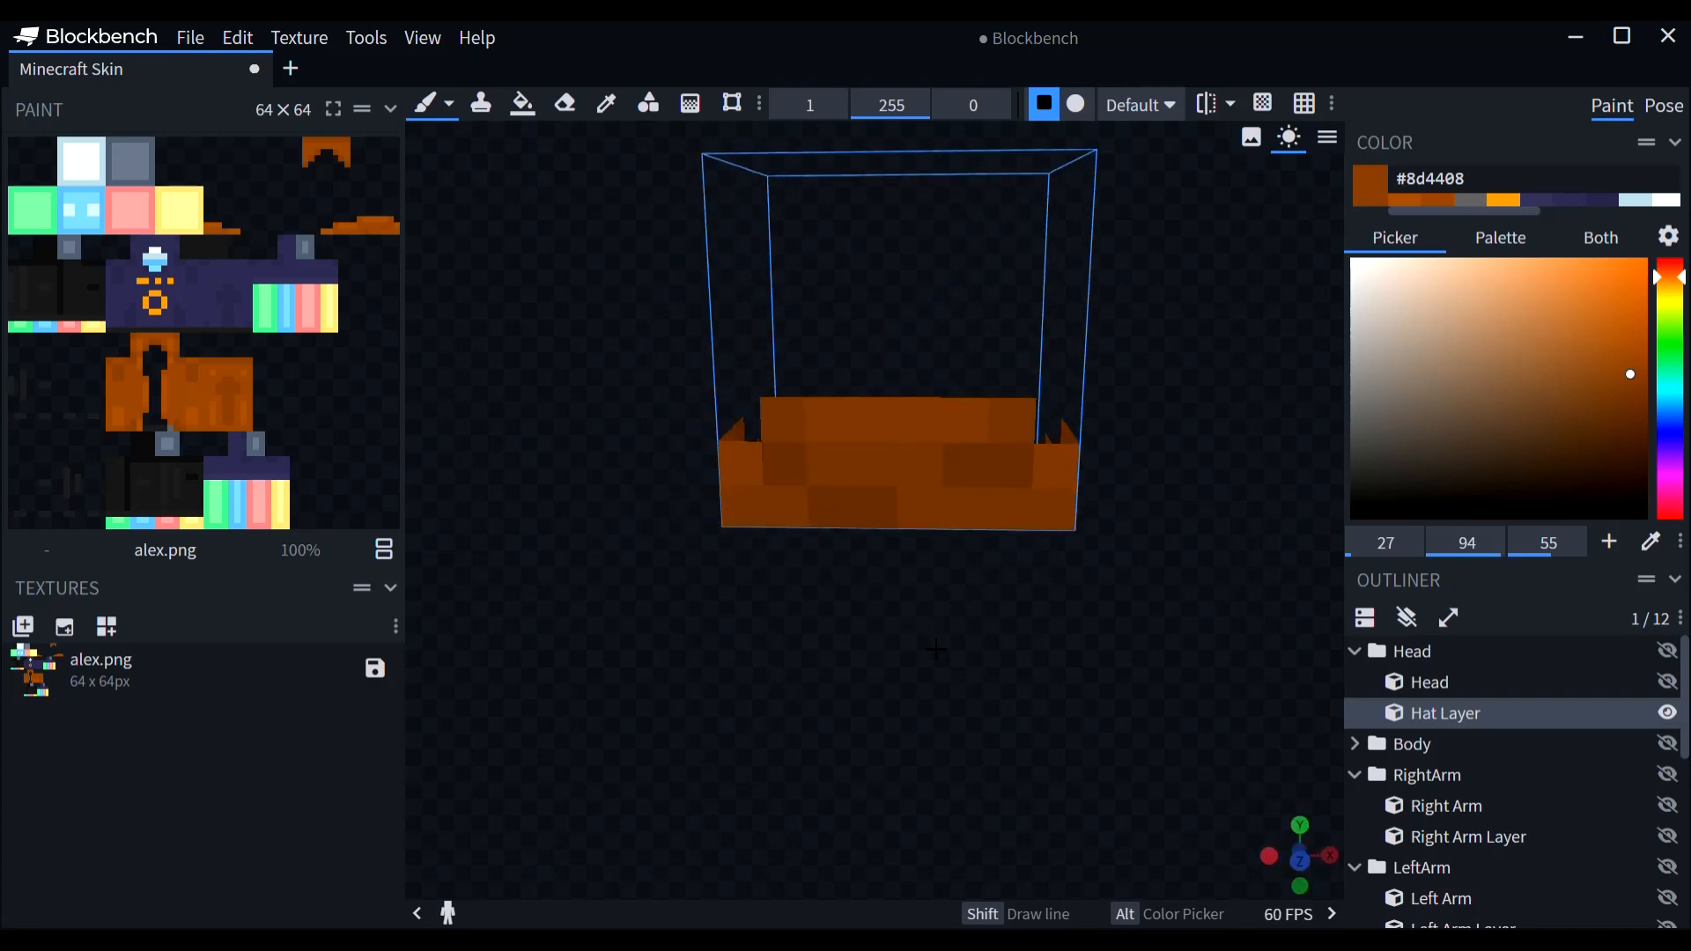
{"action": "left_click_drag", "start_coordinate": [936, 649], "coordinate": [1404, 712]}
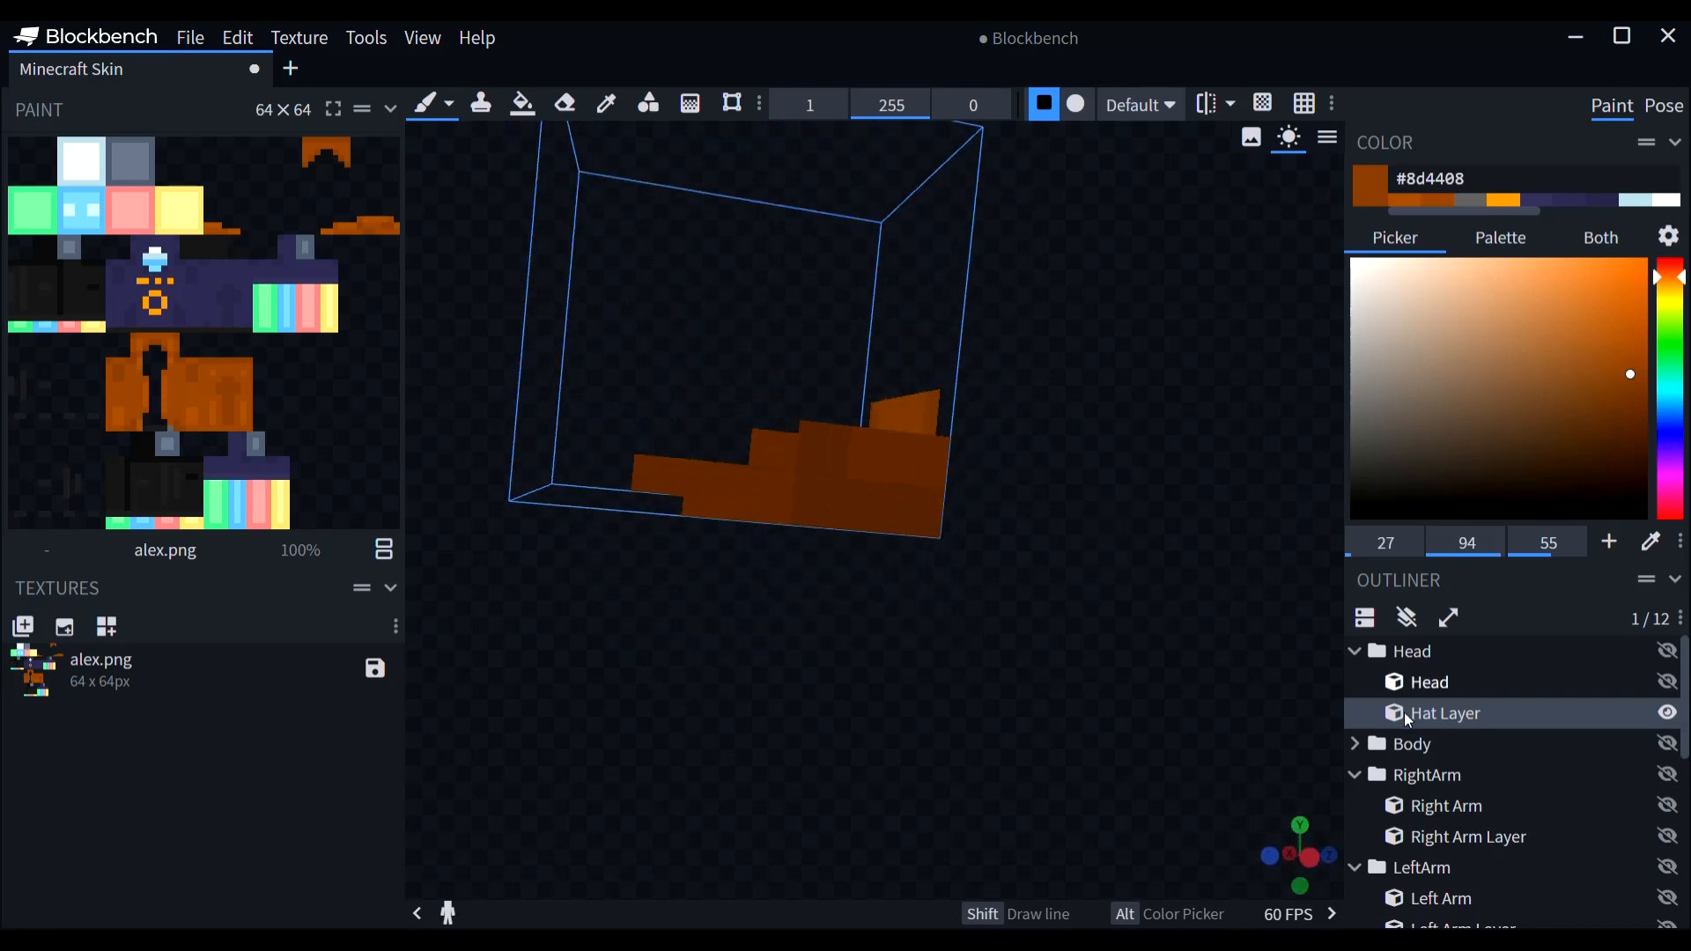
Step: Show the Body Layer together with the Hat Layer and examine how the collar meets the jacket from behind, below and the front
{"action": "left_click", "coordinate": [1356, 744]}
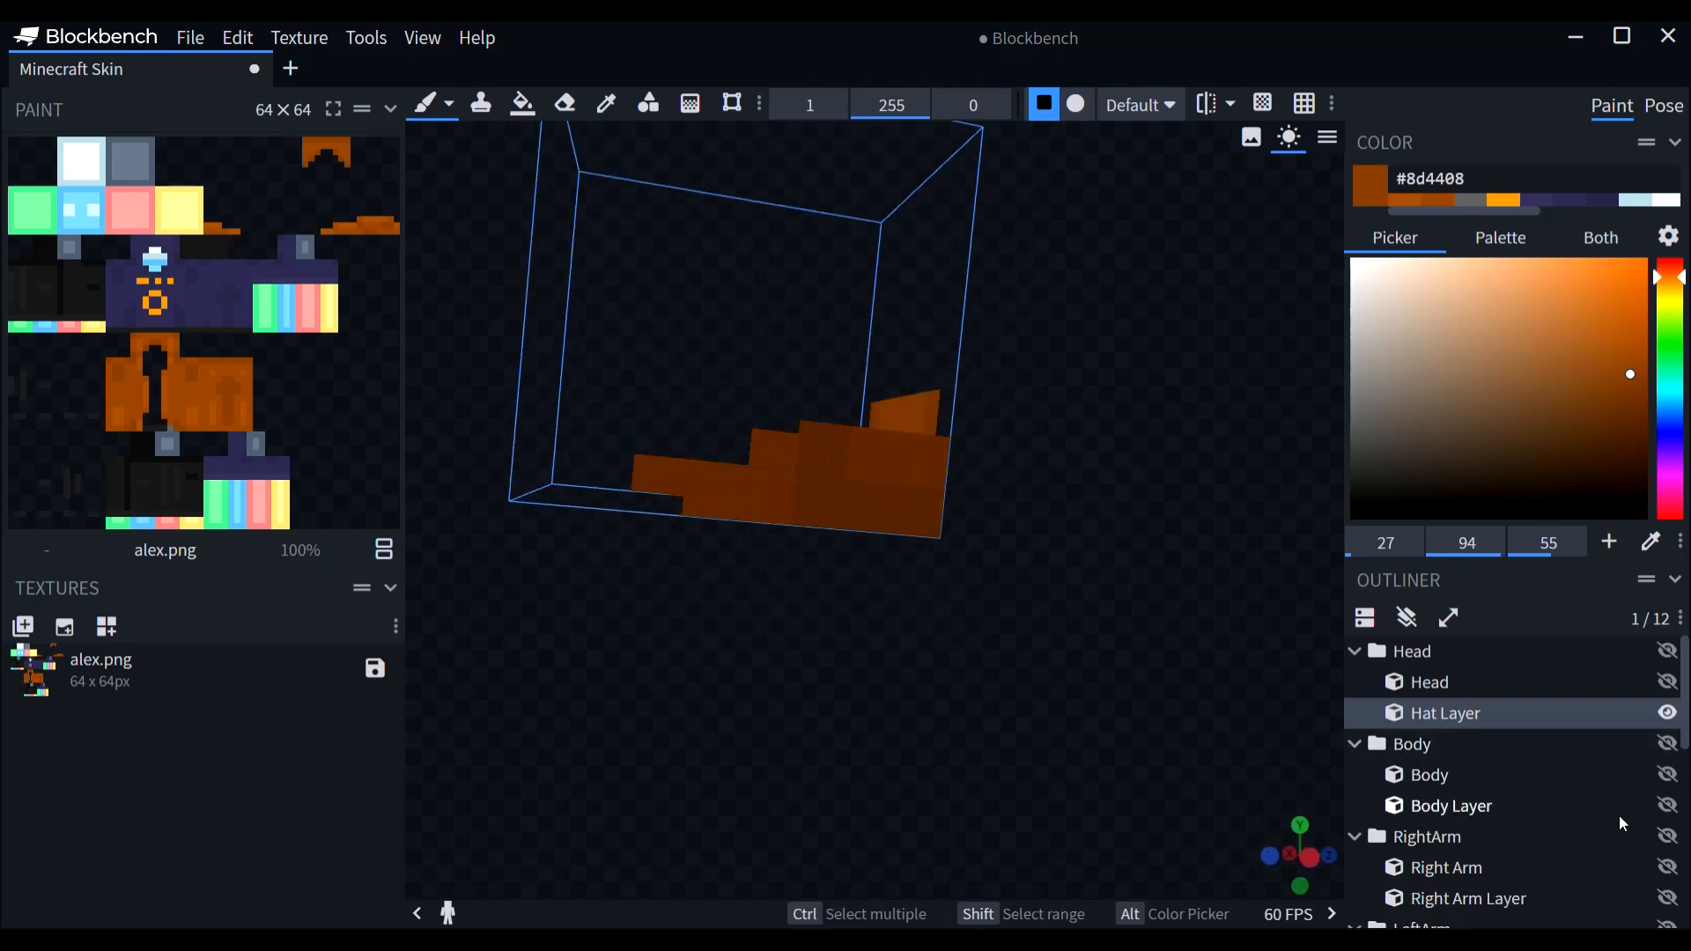
{"action": "left_click", "coordinate": [1667, 805]}
{"action": "left_click_drag", "start_coordinate": [957, 698], "coordinate": [715, 582]}
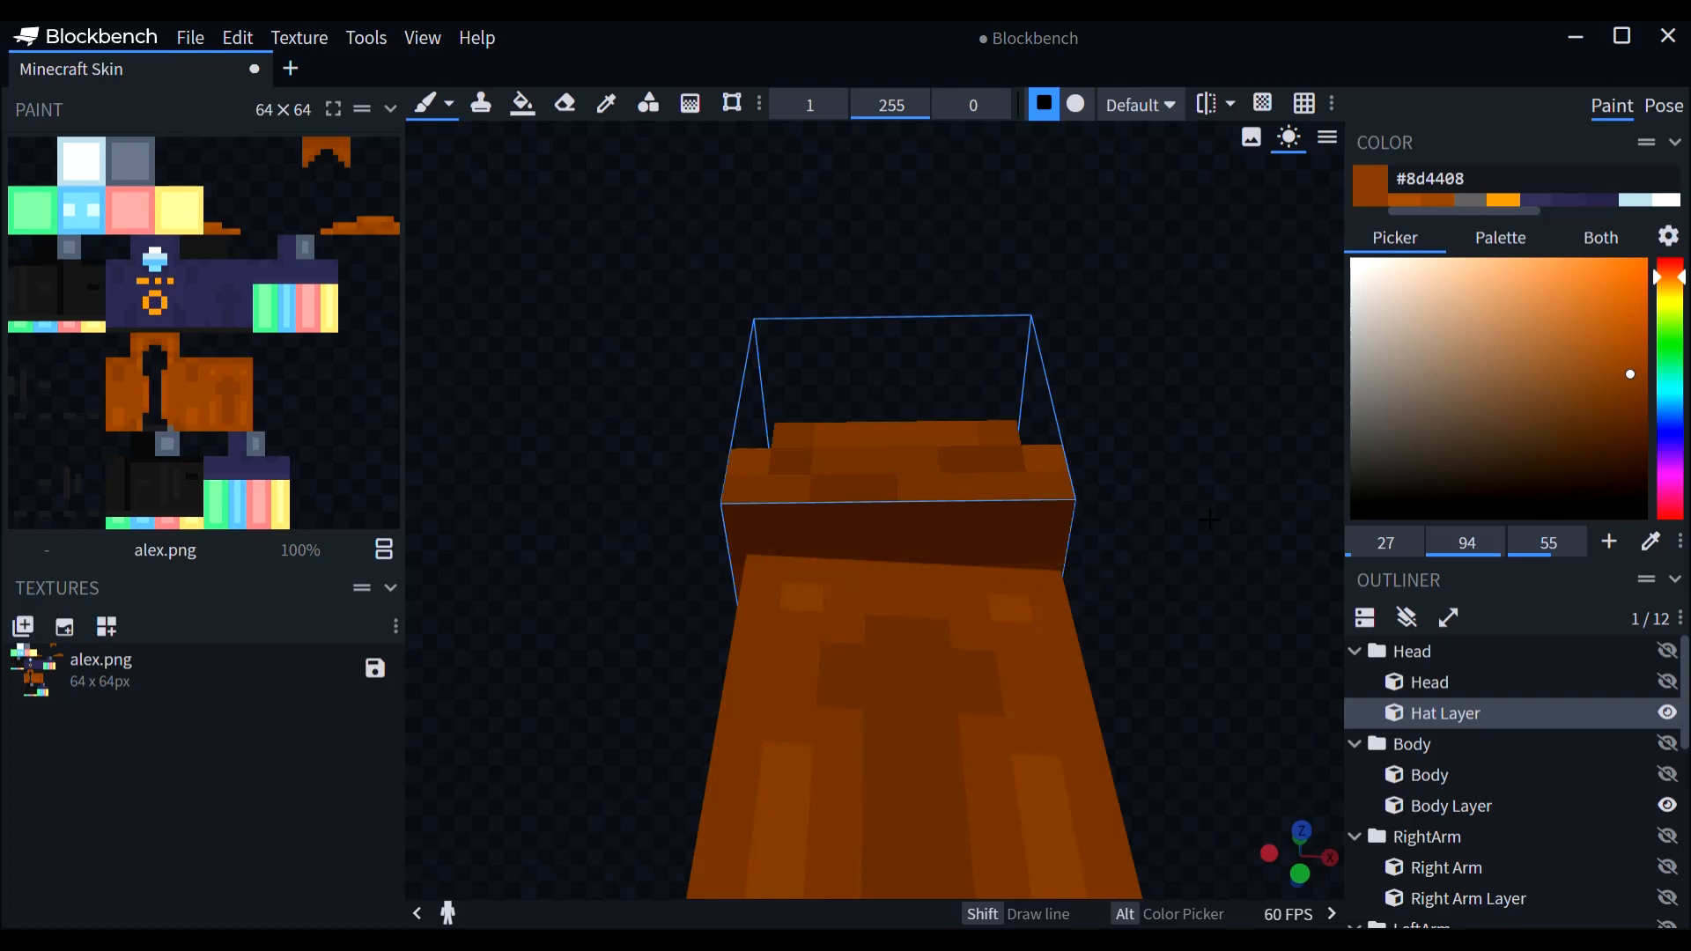
{"action": "left_click_drag", "start_coordinate": [1210, 520], "coordinate": [983, 492]}
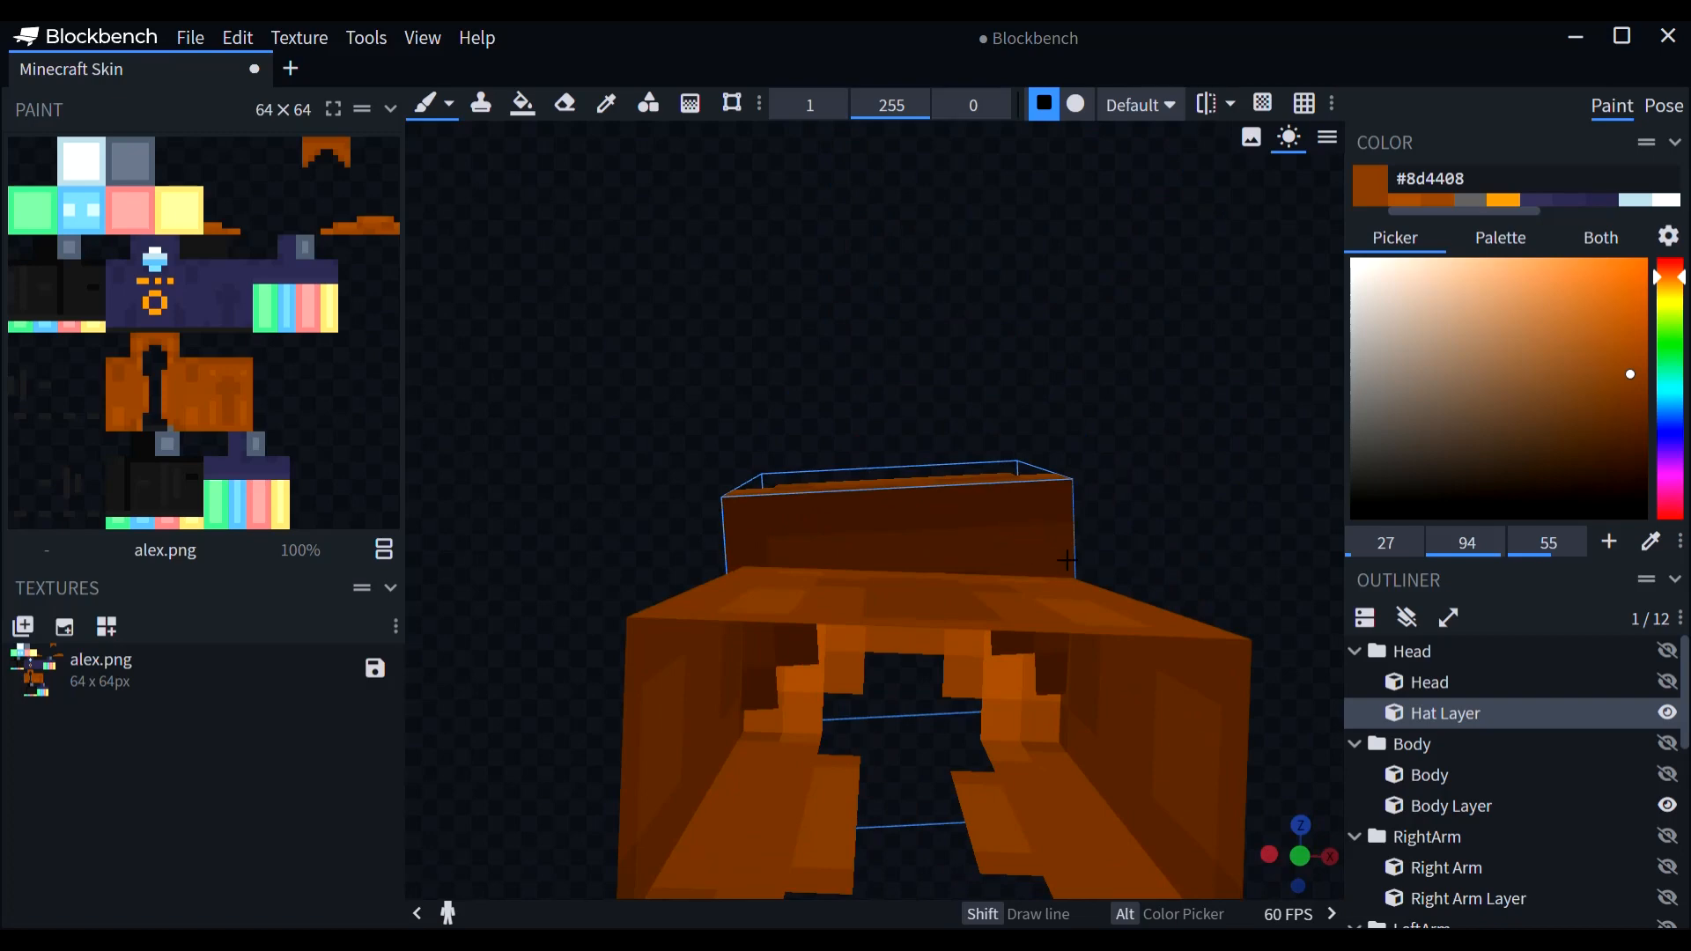
{"action": "left_click_drag", "start_coordinate": [1178, 478], "coordinate": [1165, 613]}
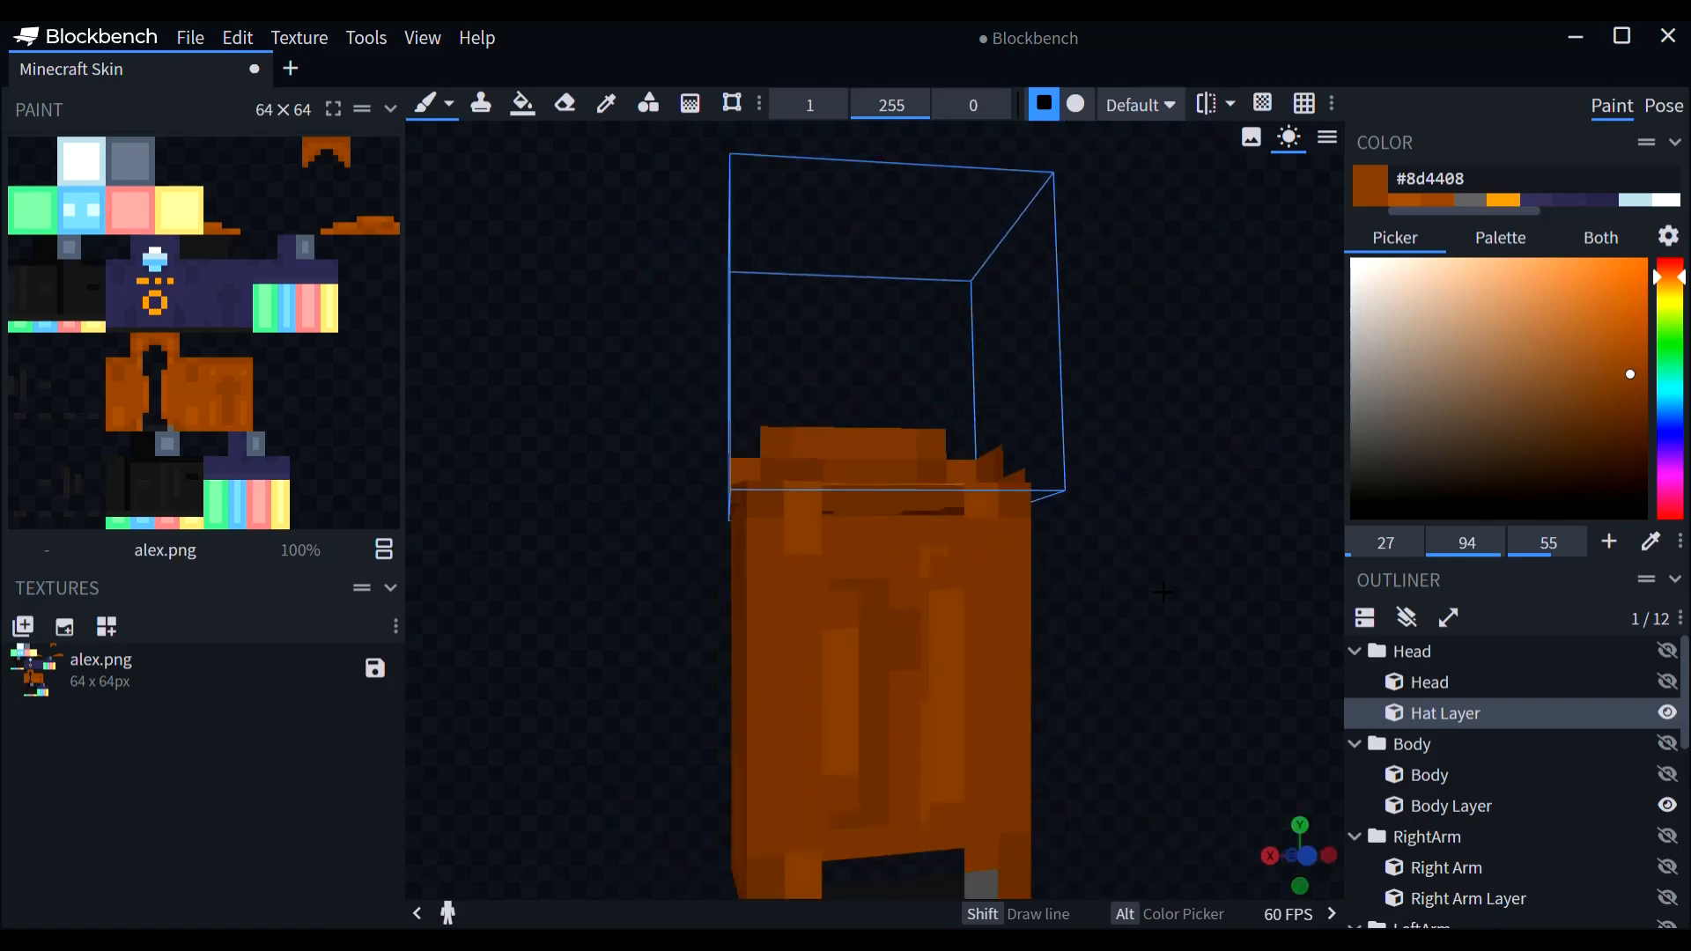
Step: Show the Right Arm Layer and Left Arm Layer, and hide the Hat Layer and Body Layer
{"action": "scroll", "coordinate": [1418, 774], "scroll_direction": "down", "scroll_amount": 2}
{"action": "scroll", "coordinate": [1426, 753], "scroll_direction": "up", "scroll_amount": 2}
{"action": "scroll", "coordinate": [1430, 743], "scroll_direction": "down", "scroll_amount": 2}
{"action": "left_click", "coordinate": [1668, 787]}
{"action": "scroll", "coordinate": [1656, 784], "scroll_direction": "down", "scroll_amount": 1}
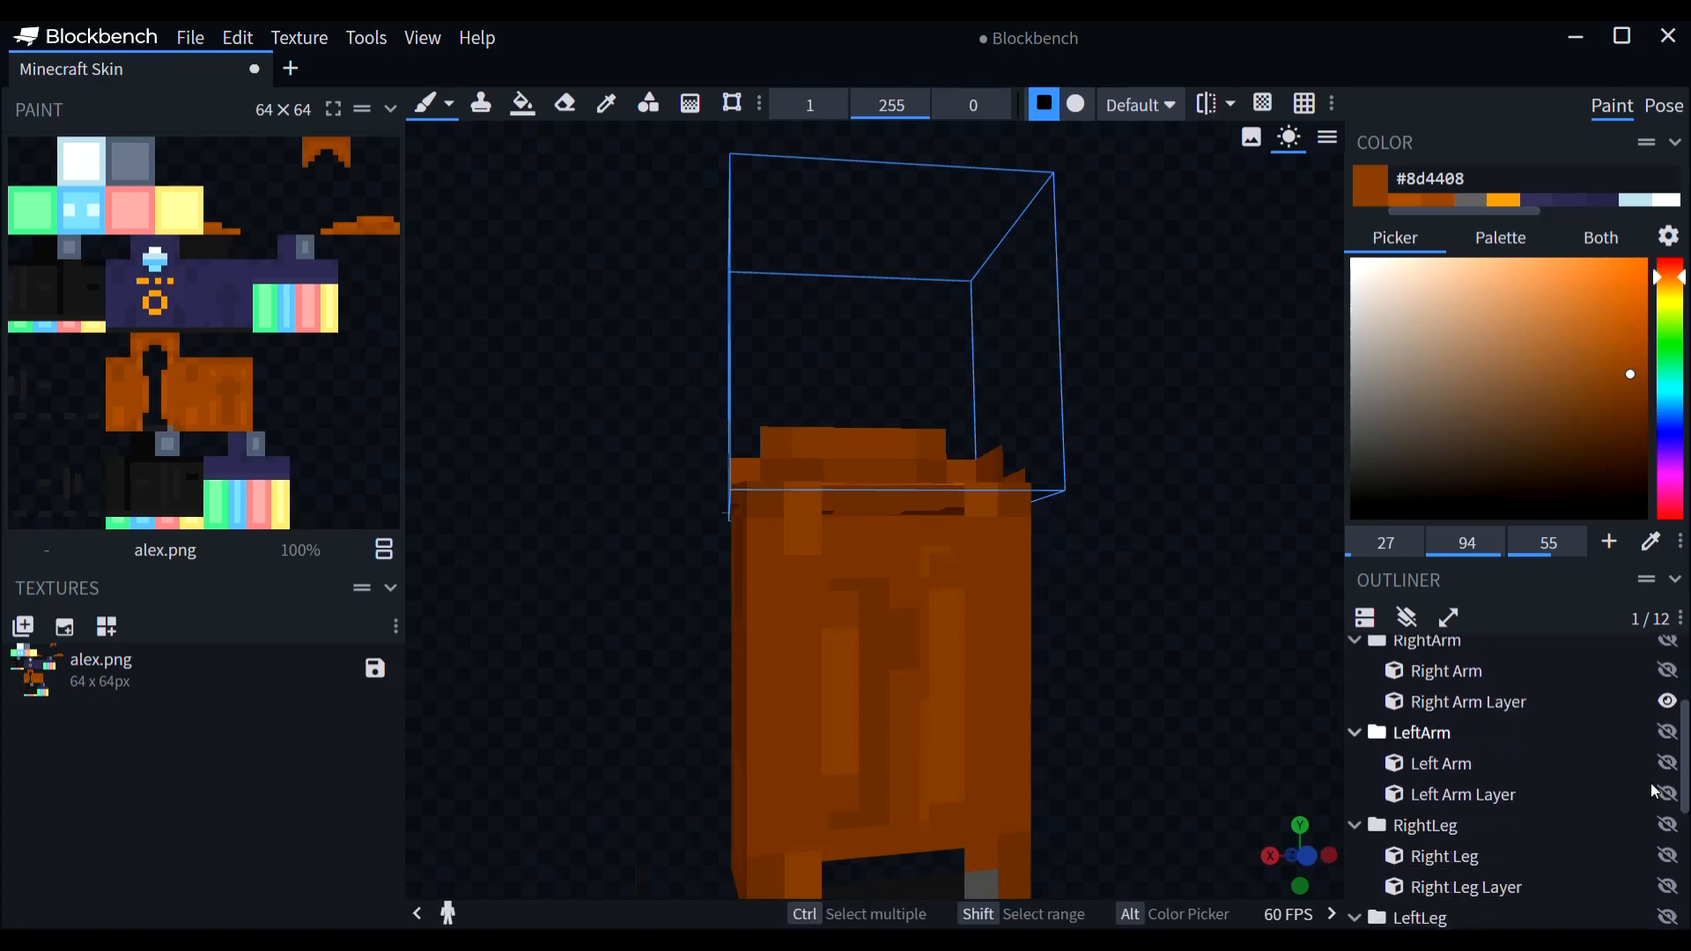
{"action": "scroll", "coordinate": [1642, 728], "scroll_direction": "up", "scroll_amount": 3}
{"action": "left_click", "coordinate": [1668, 713]}
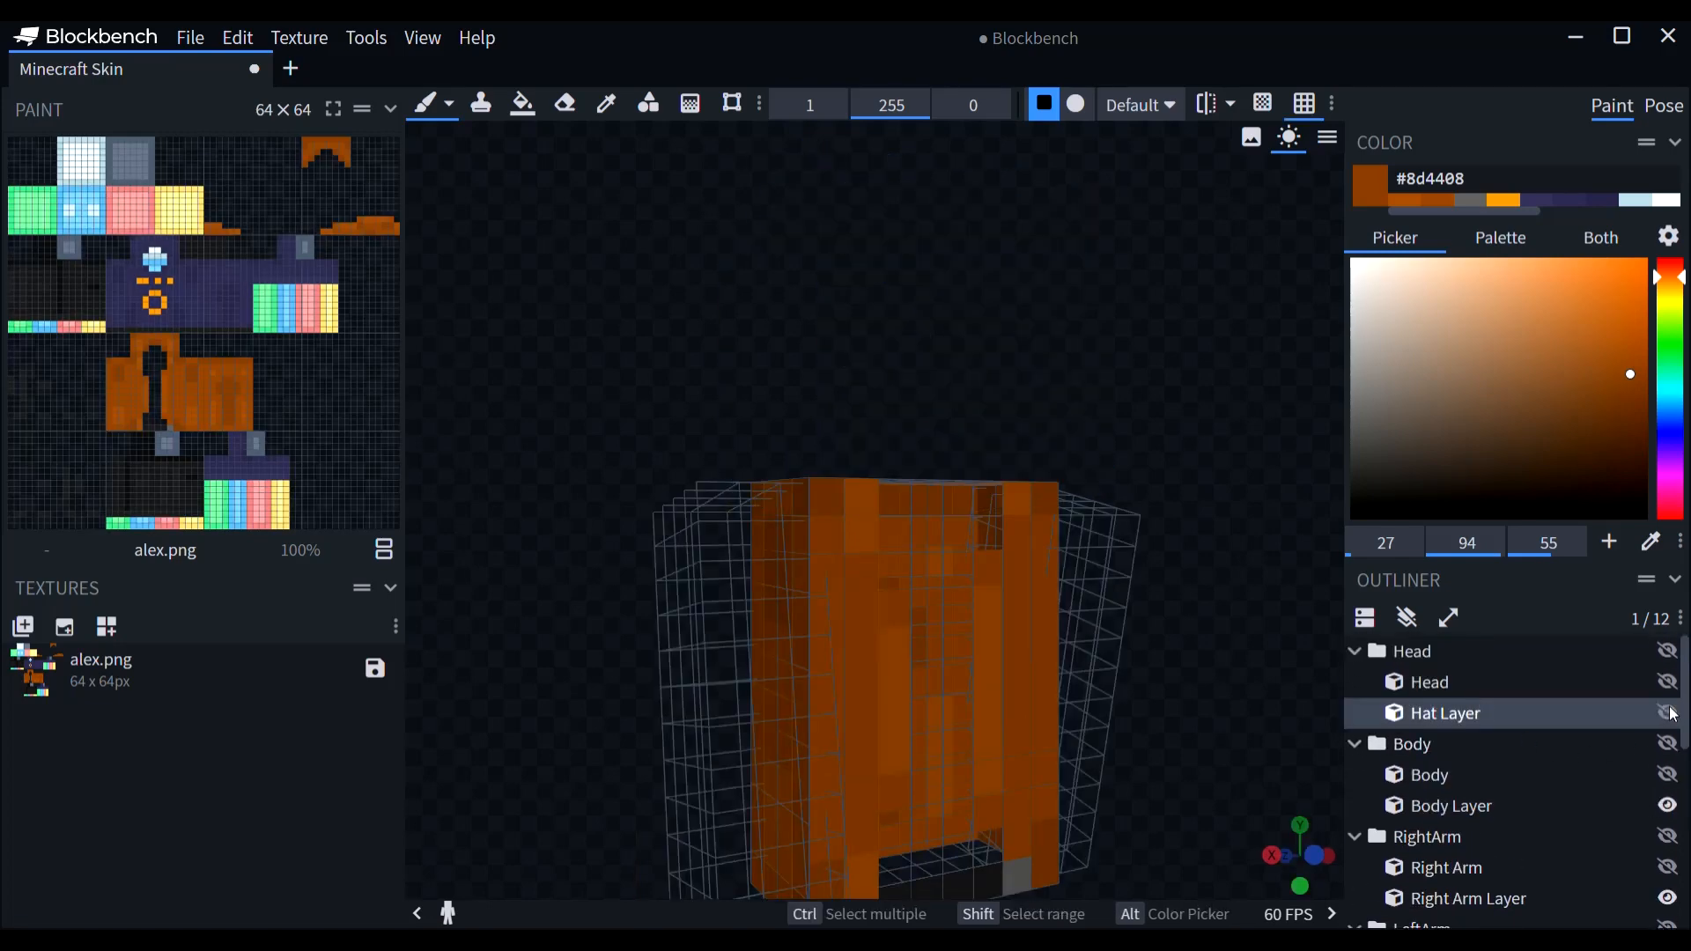
{"action": "left_click", "coordinate": [1668, 806]}
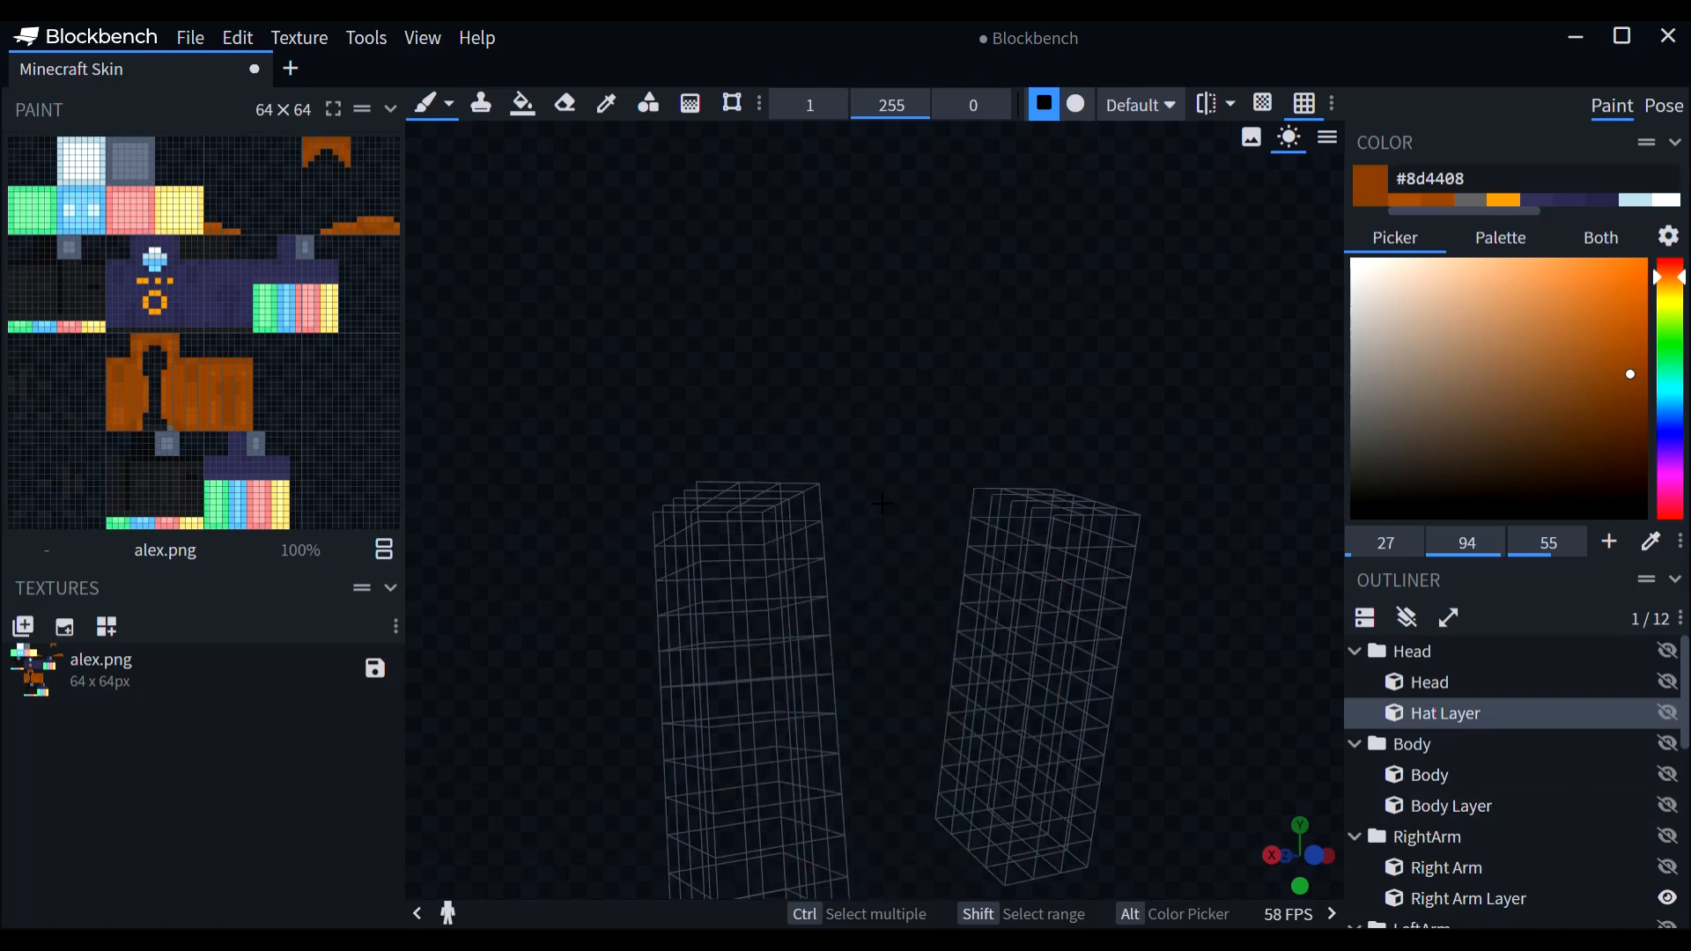
Step: Paint both arm layers with #9d4b07, leaving the two lowest pixel rows bare, and show the Right Arm and Left Arm cubes
{"action": "right_click_drag", "start_coordinate": [910, 522], "coordinate": [937, 363]}
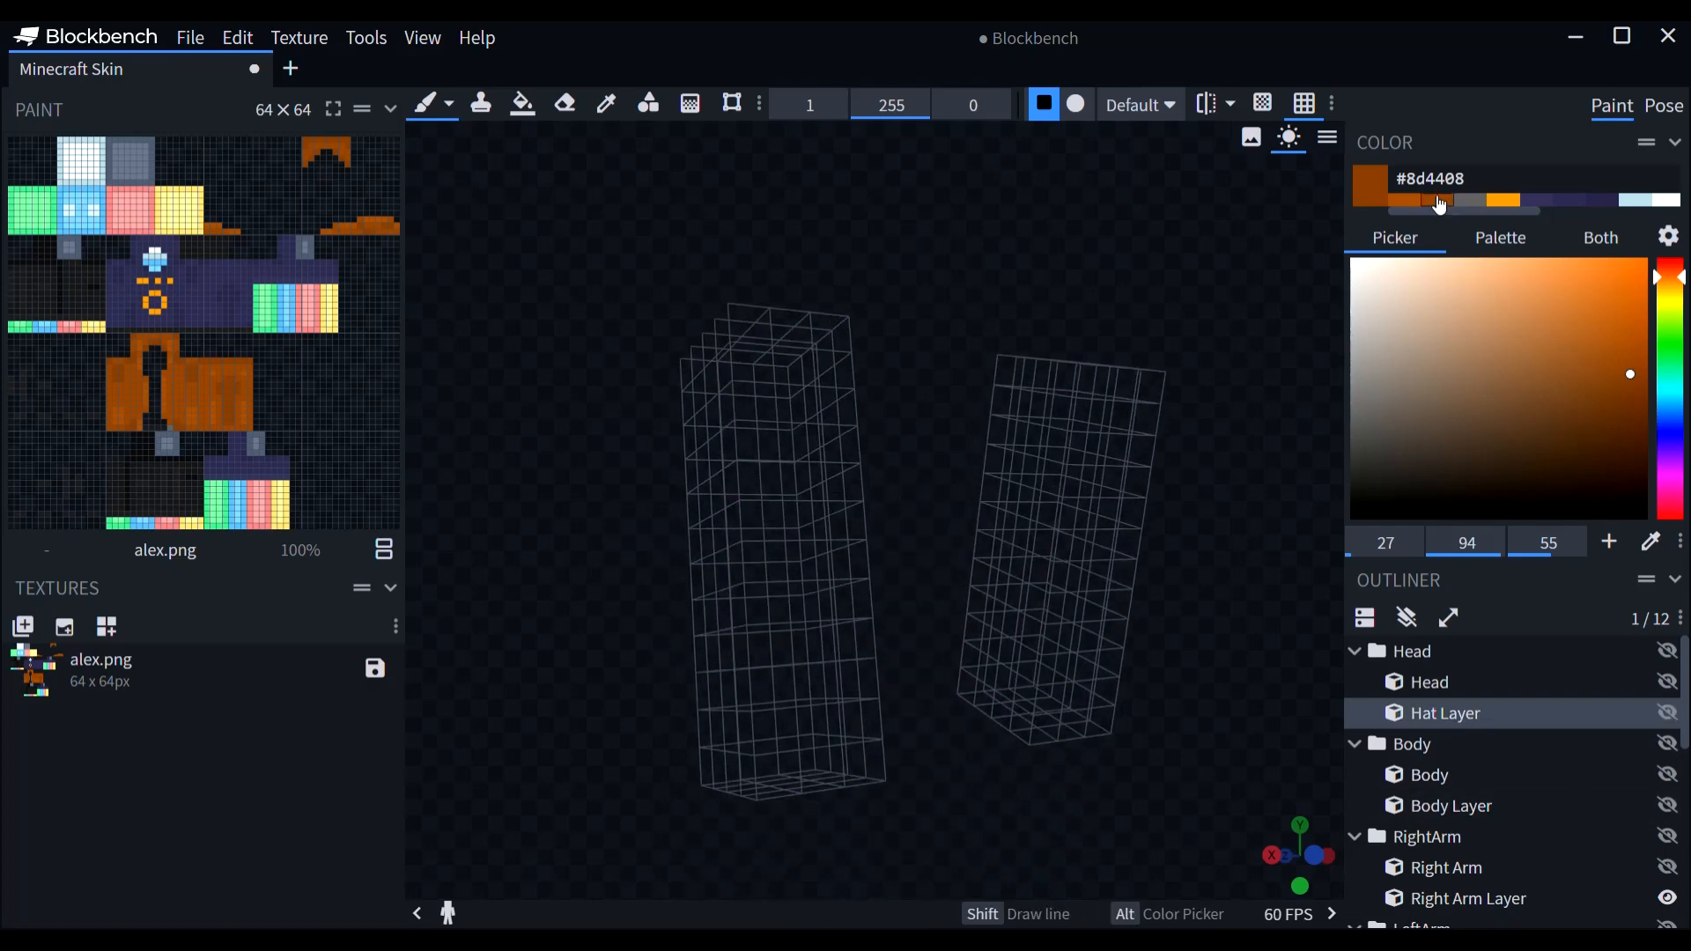
{"action": "left_click", "coordinate": [1444, 202]}
{"action": "scroll", "coordinate": [881, 374], "scroll_direction": "up", "scroll_amount": 3}
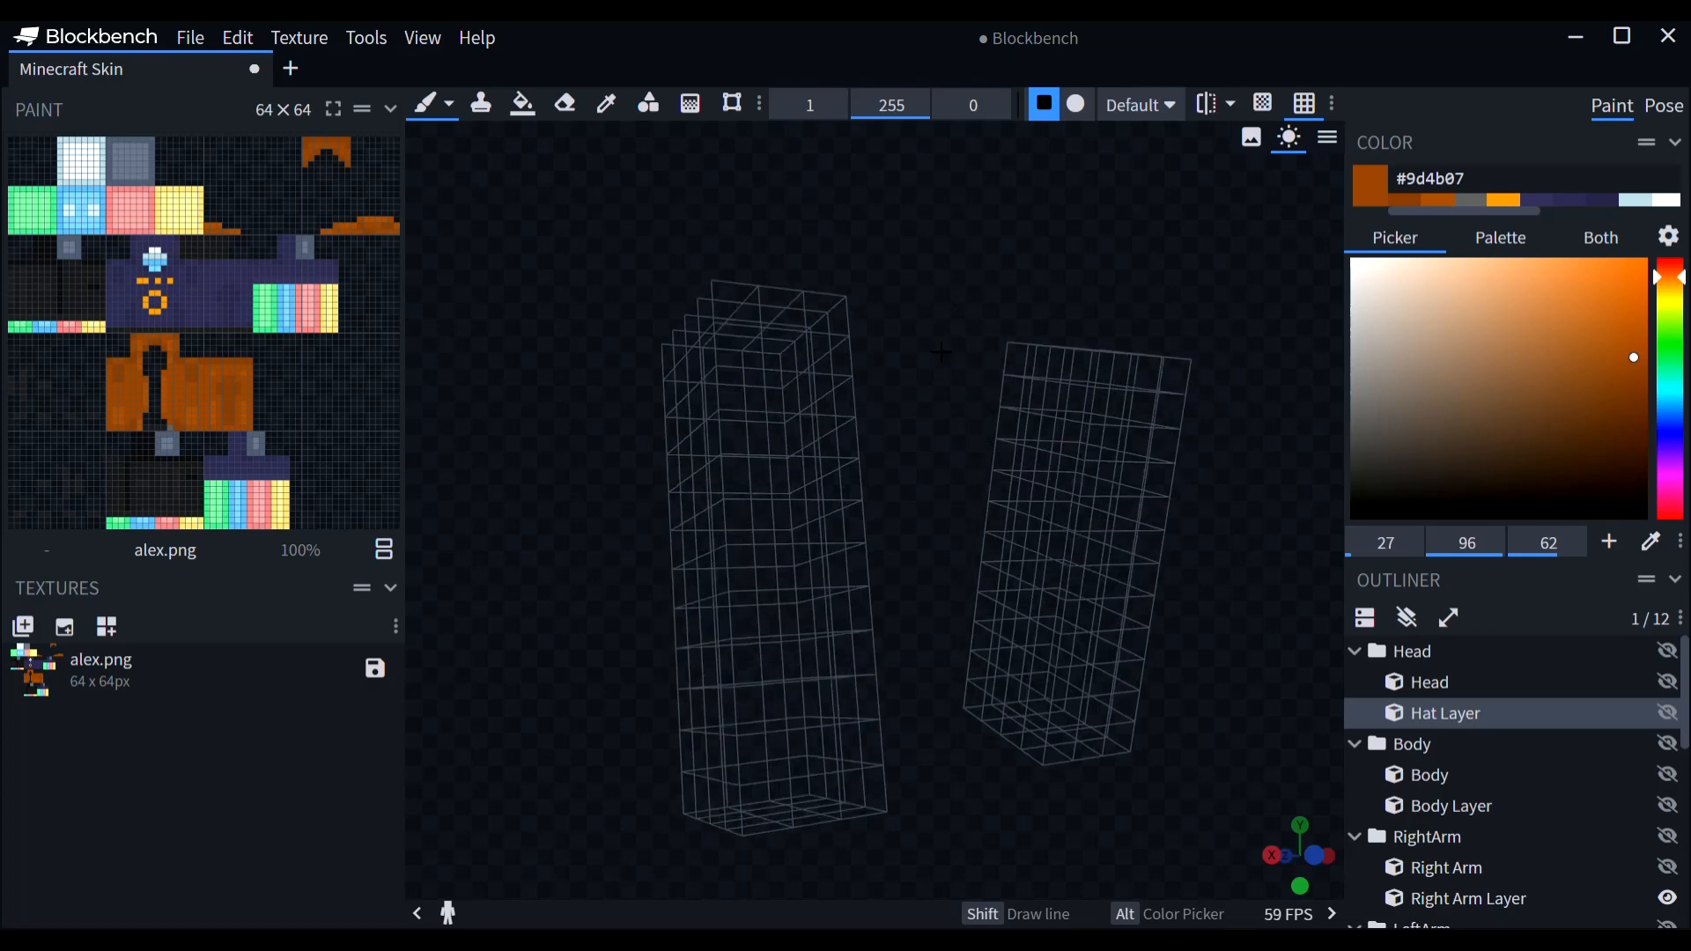
{"action": "left_click_drag", "start_coordinate": [958, 354], "coordinate": [975, 325]}
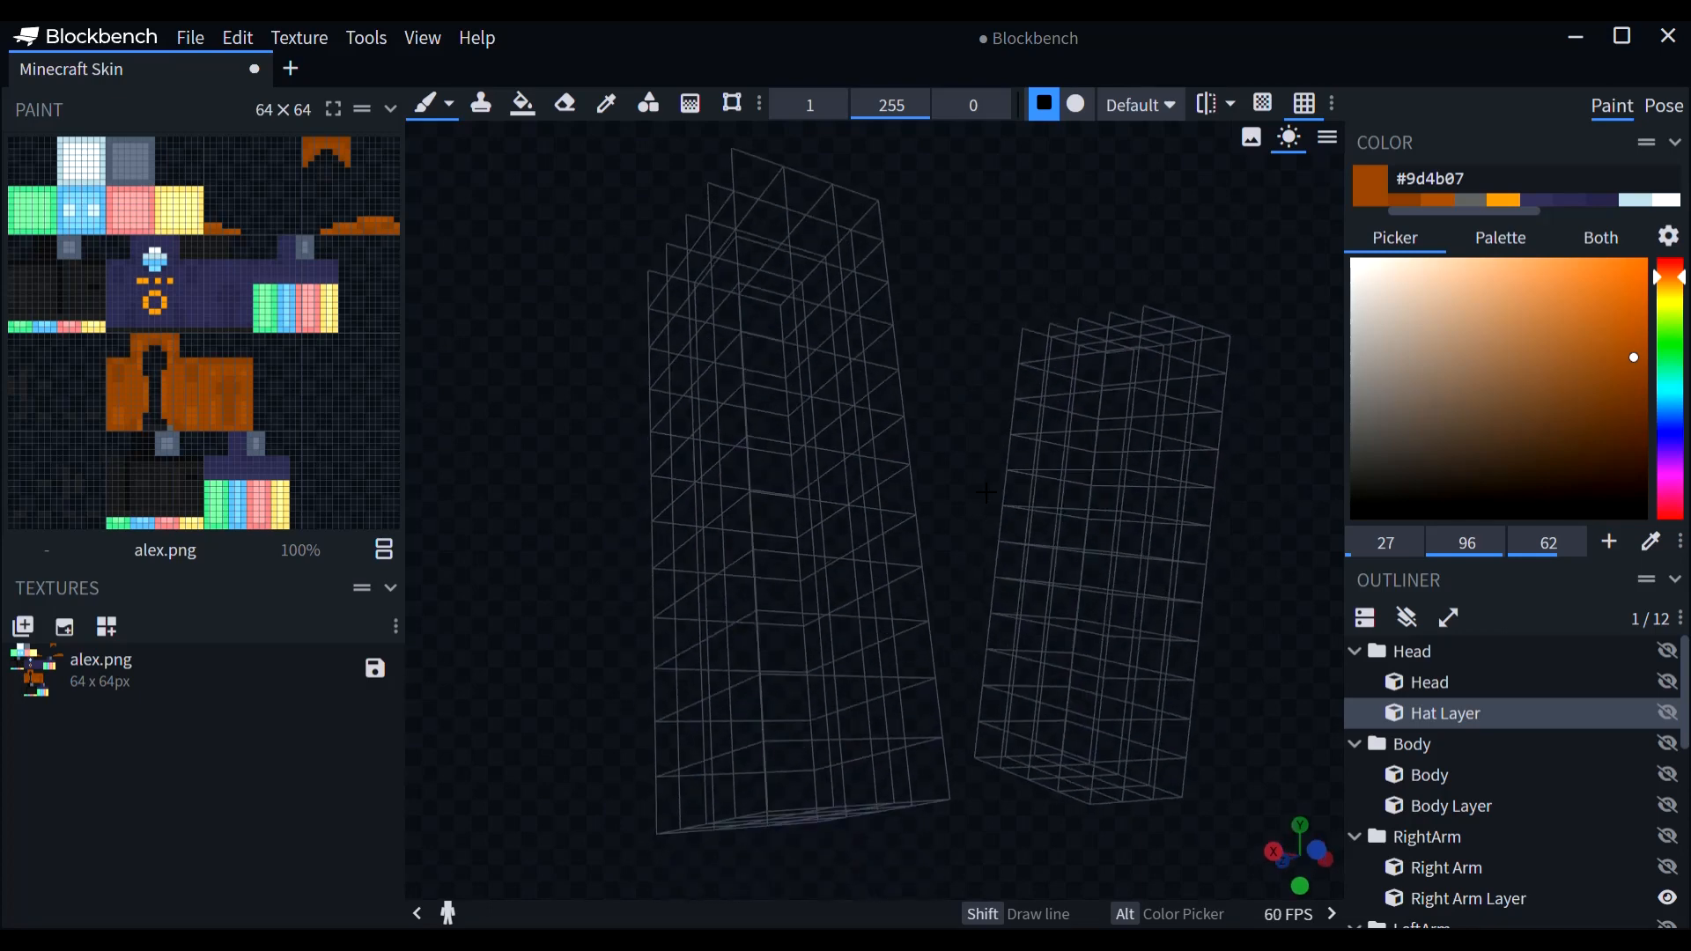
{"action": "left_click_drag", "start_coordinate": [926, 665], "coordinate": [832, 651]}
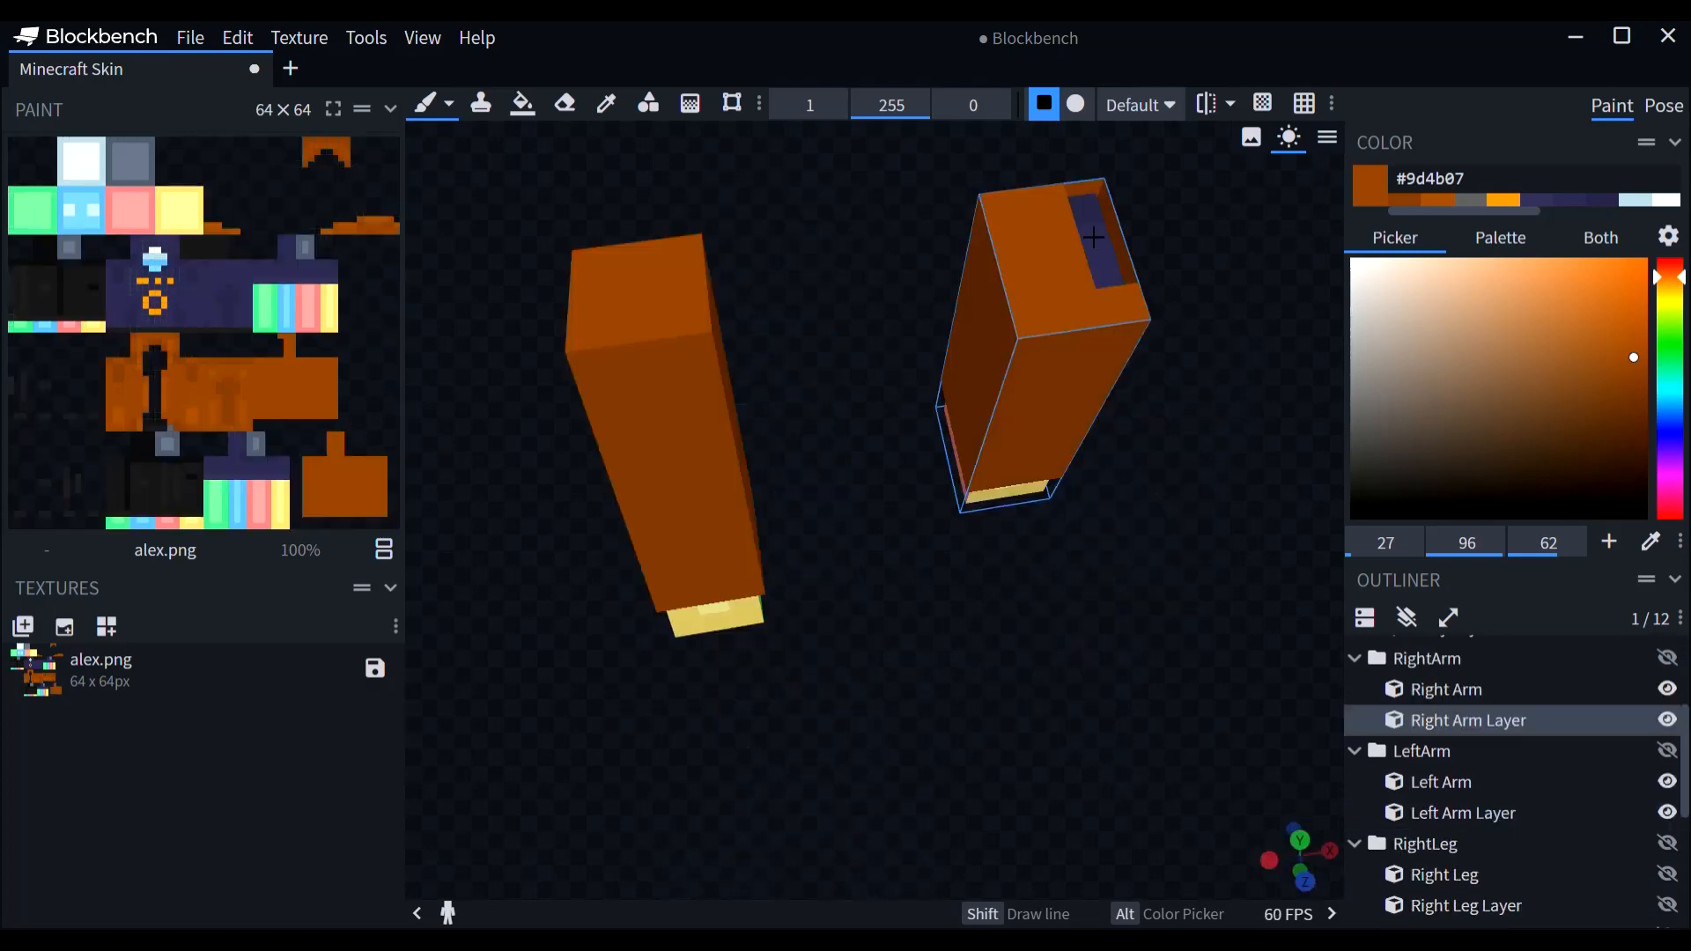
{"action": "left_click_drag", "start_coordinate": [876, 710], "coordinate": [1215, 607]}
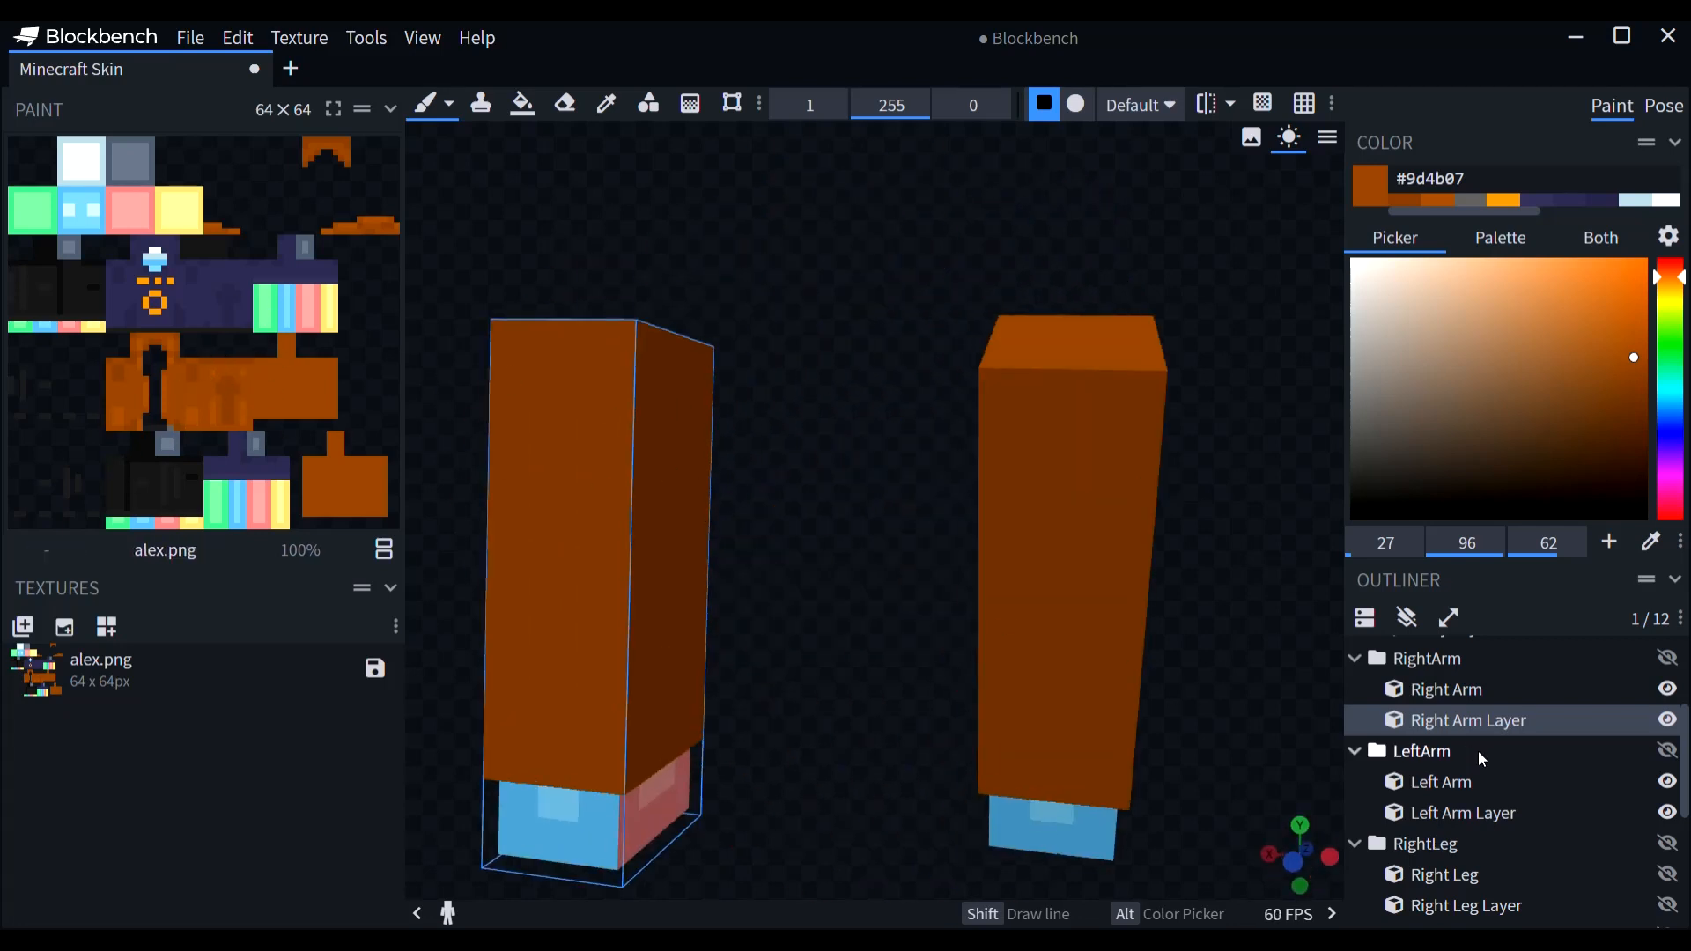
Step: Paint a #8d4408 shadow patch near the top of the inner face of both arm layers
{"action": "left_click", "coordinate": [1406, 204]}
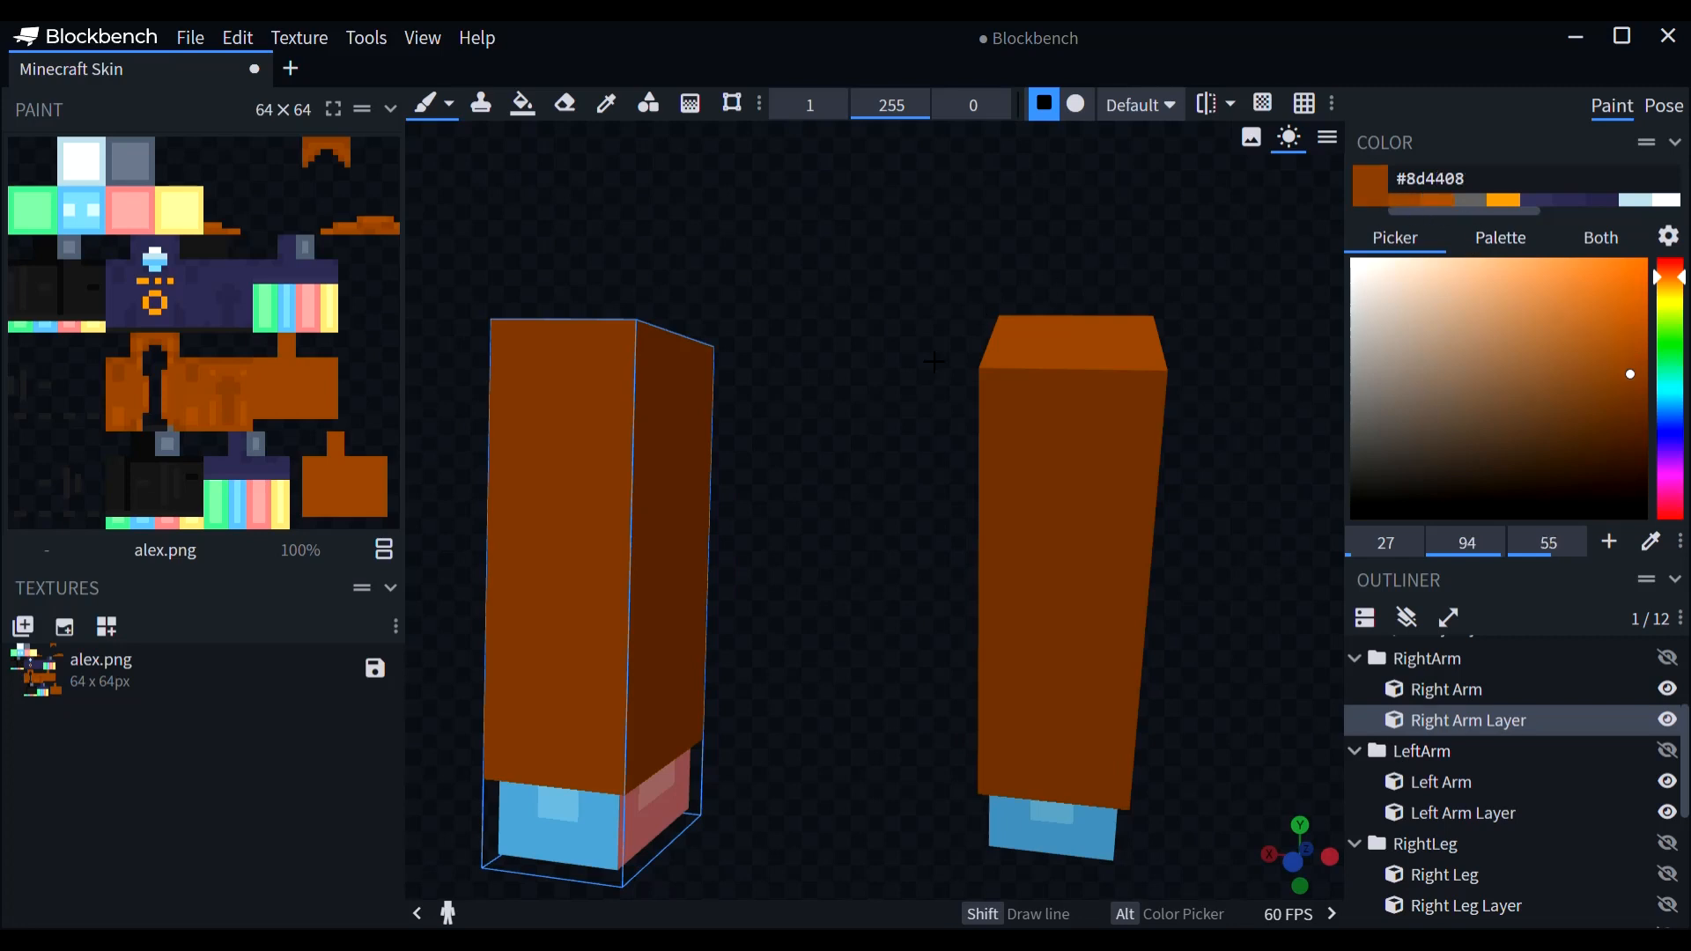
{"action": "left_click_drag", "start_coordinate": [910, 361], "coordinate": [836, 363]}
{"action": "right_click_drag", "start_coordinate": [821, 315], "coordinate": [1030, 366]}
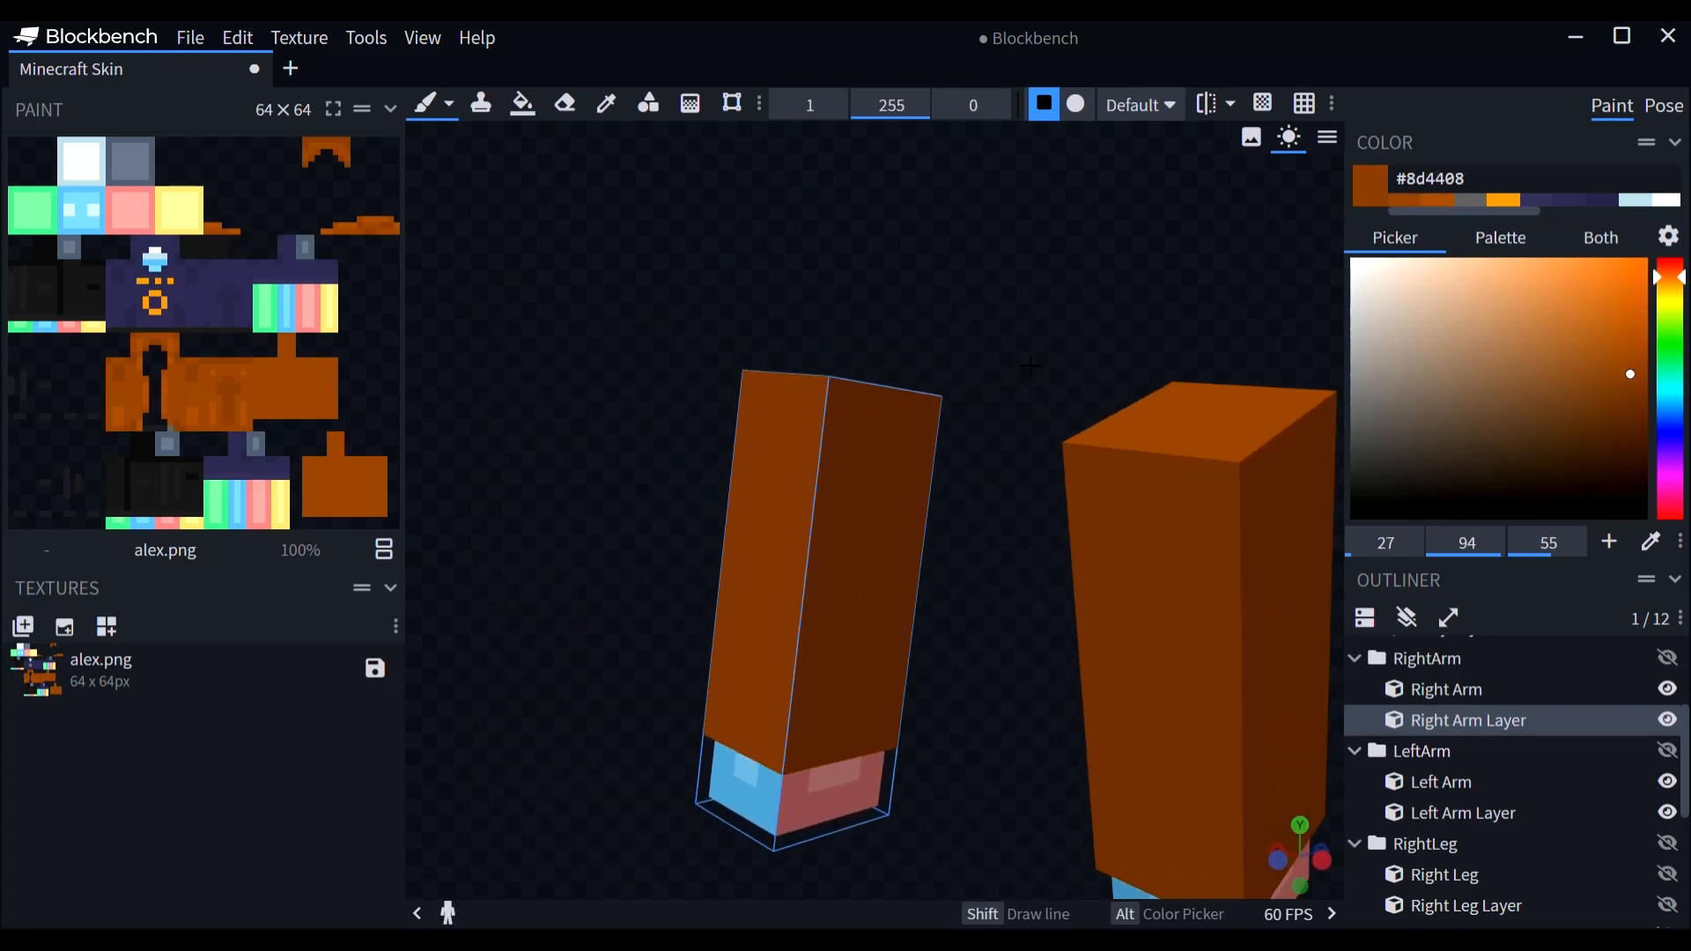
{"action": "scroll", "coordinate": [1031, 366], "scroll_direction": "up", "scroll_amount": 3}
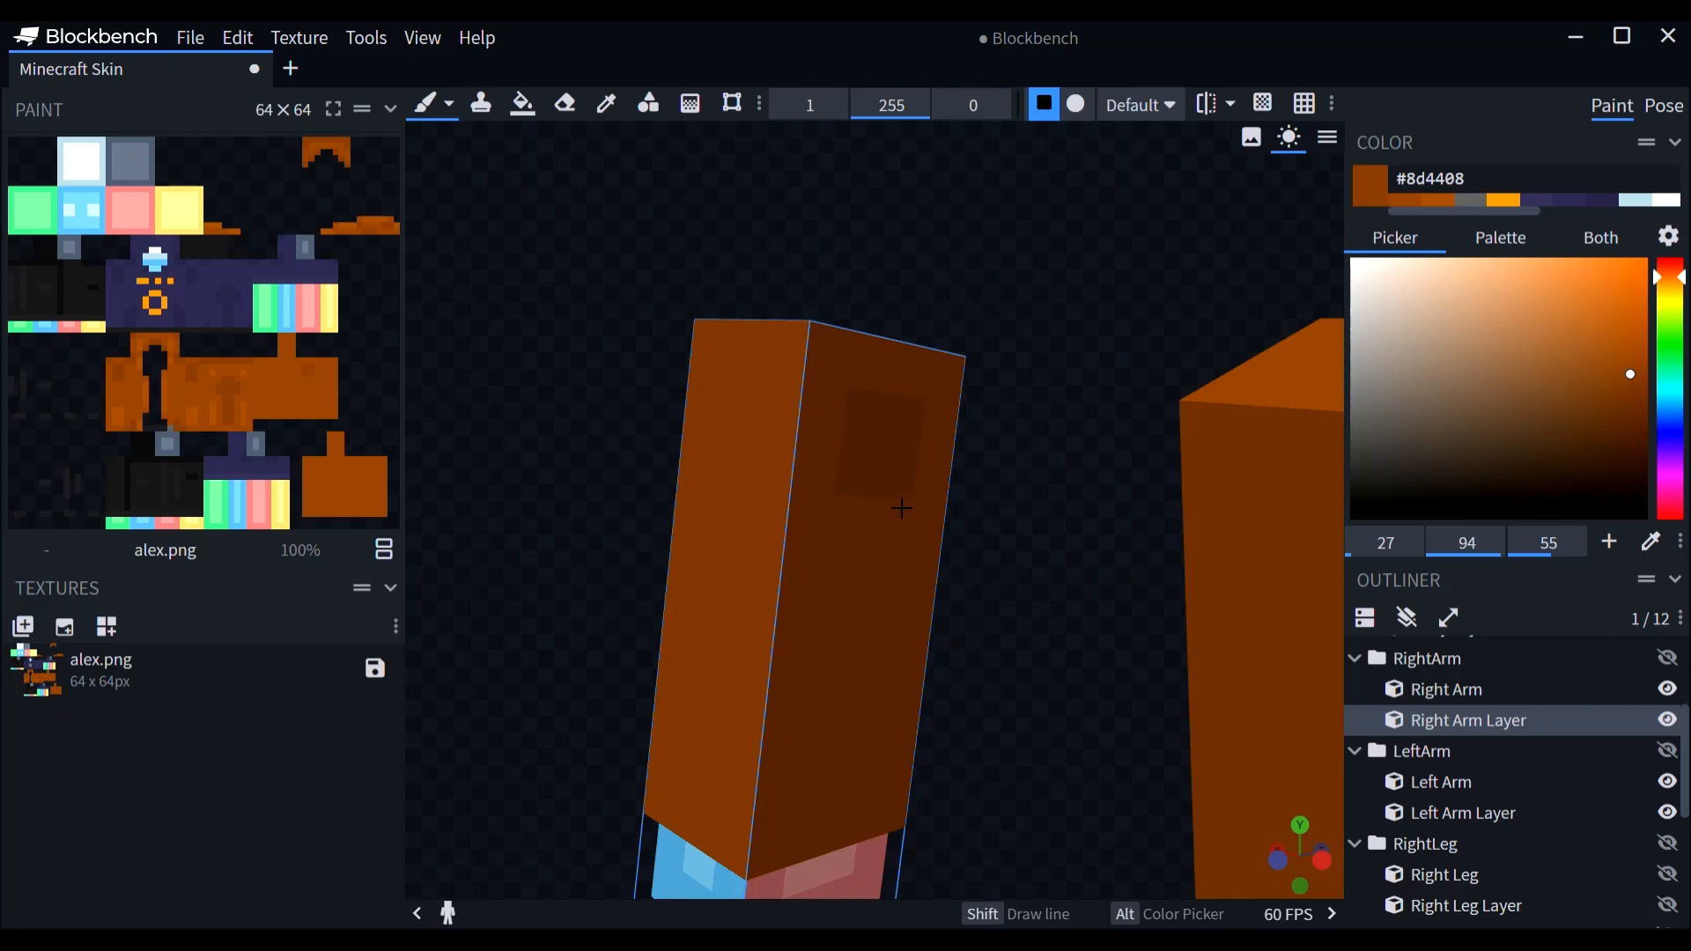
{"action": "left_click_drag", "start_coordinate": [1031, 489], "coordinate": [1219, 493]}
{"action": "left_click", "coordinate": [1149, 442]}
{"action": "mouse_move", "coordinate": [1321, 414]}
{"action": "left_mouse_down"}
{"action": "mouse_move", "coordinate": [1153, 401]}
{"action": "mouse_move", "coordinate": [1224, 526]}
{"action": "mouse_move", "coordinate": [1363, 458]}
{"action": "left_mouse_up"}
{"action": "scroll", "coordinate": [1483, 744], "scroll_direction": "up", "scroll_amount": 3}
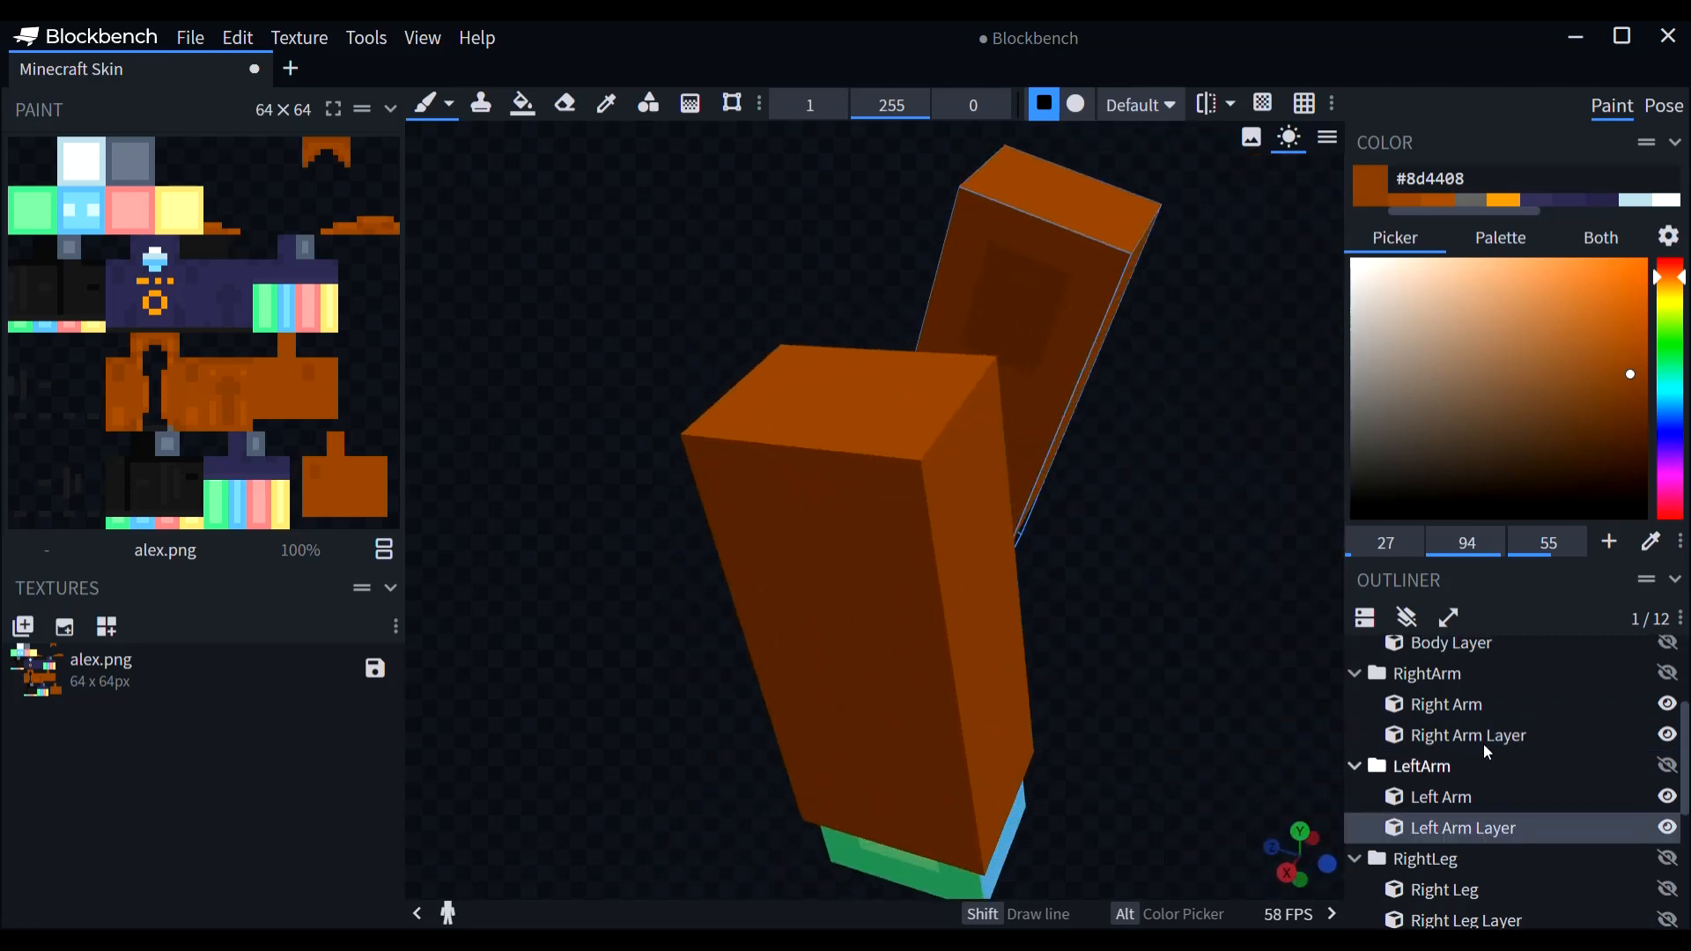
Step: Show the Body and Body Layer cubes, and darken the outer top corners of the Right Arm Layer with #8d4408
{"action": "left_click", "coordinate": [1667, 806]}
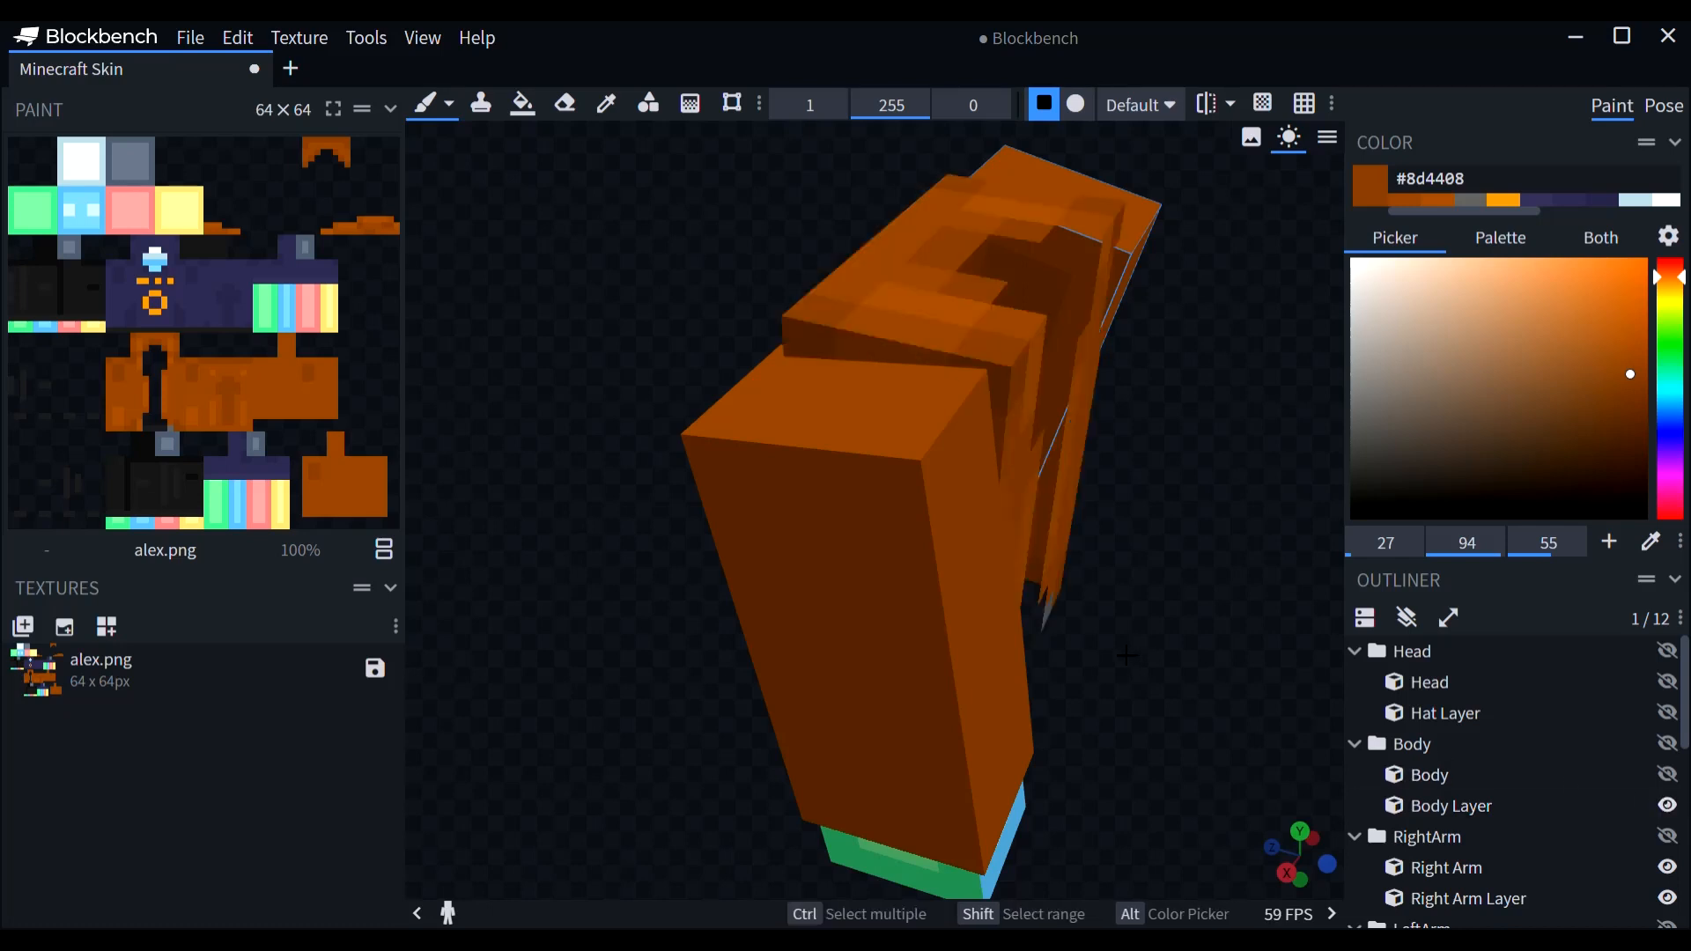
{"action": "scroll", "coordinate": [1002, 635], "scroll_direction": "up", "scroll_amount": 3}
{"action": "left_click", "coordinate": [1667, 774]}
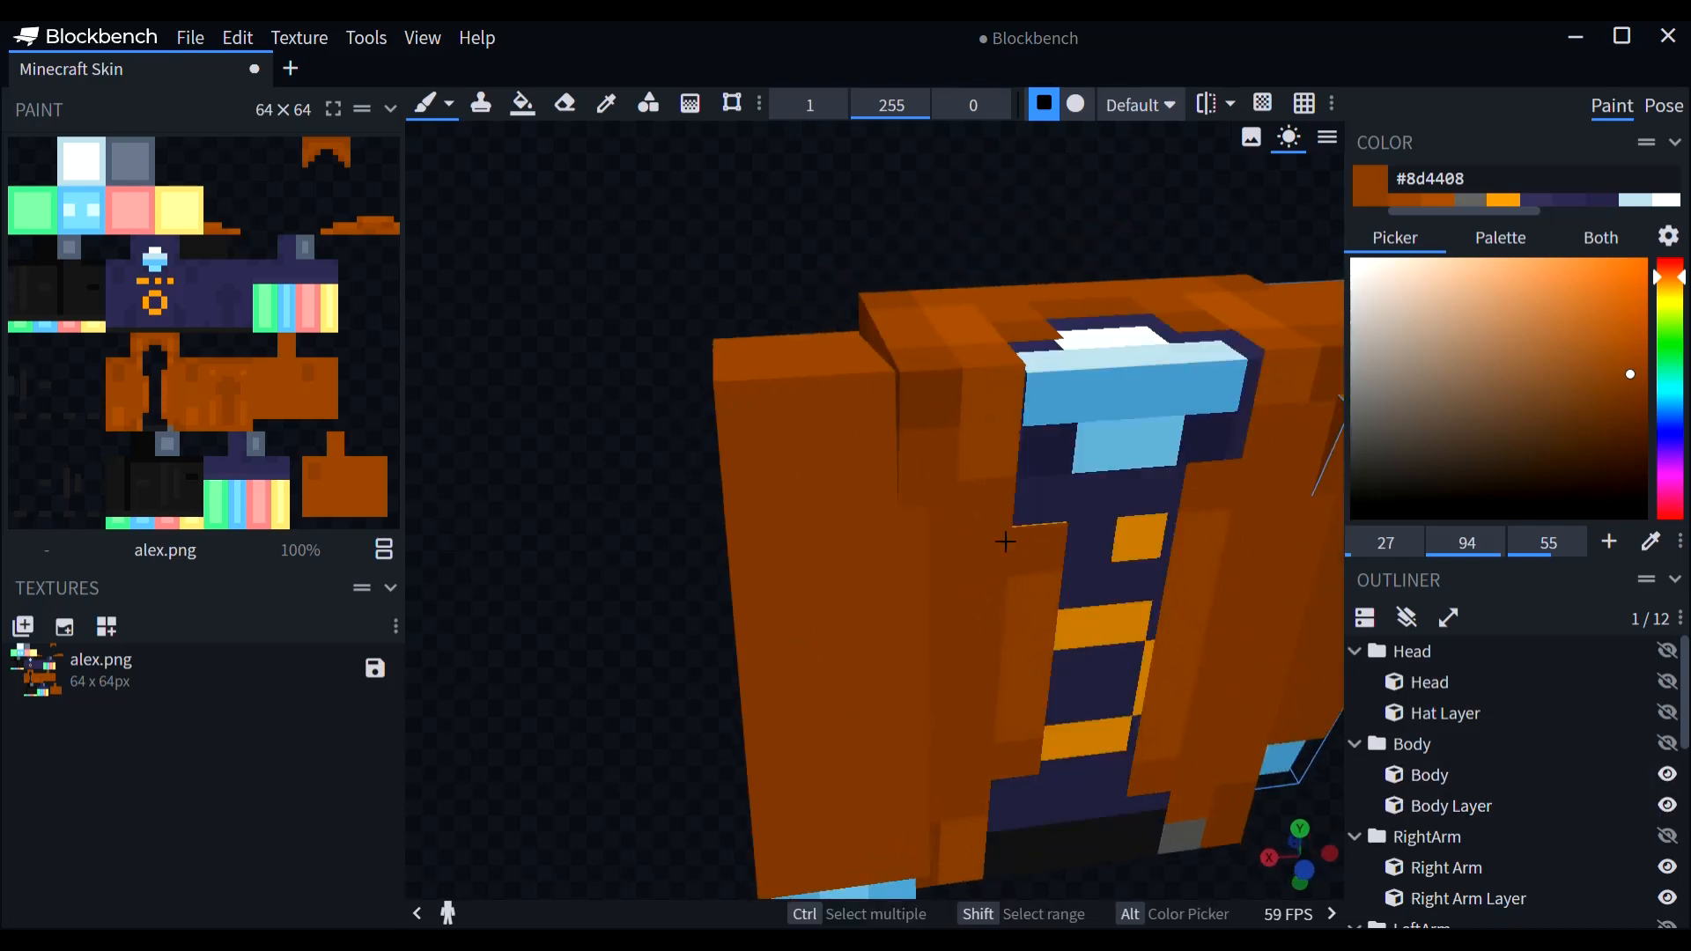
{"action": "left_click_drag", "start_coordinate": [706, 228], "coordinate": [892, 333]}
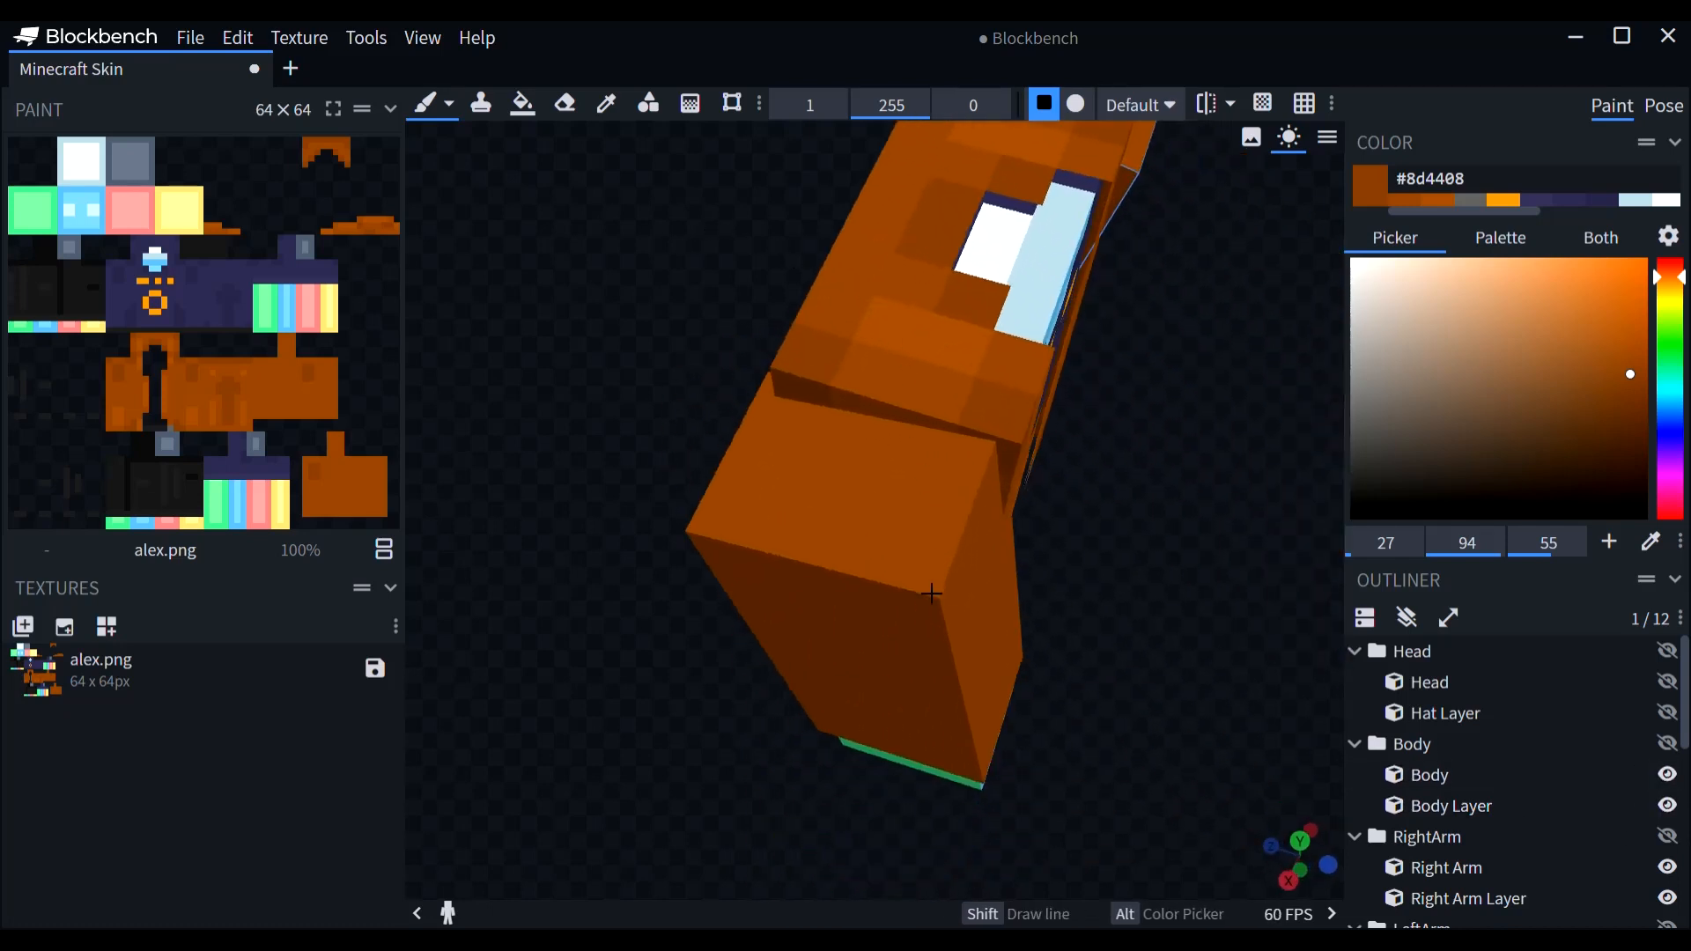
{"action": "left_click", "coordinate": [928, 628]}
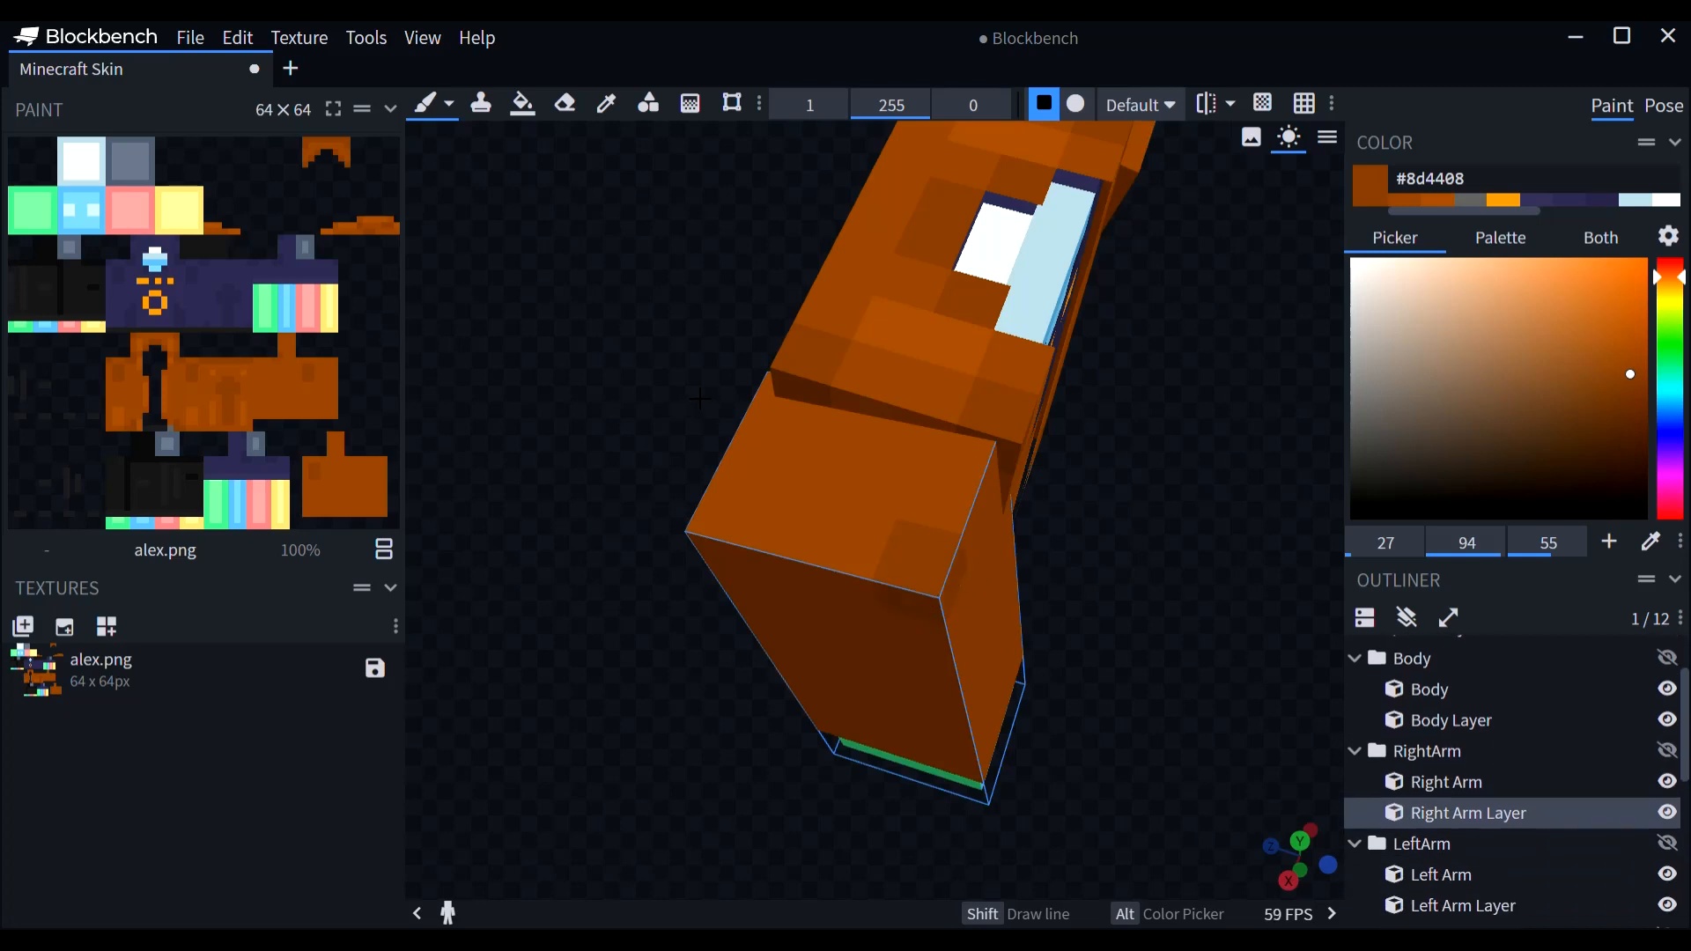
{"action": "left_click_drag", "start_coordinate": [700, 398], "coordinate": [1004, 423]}
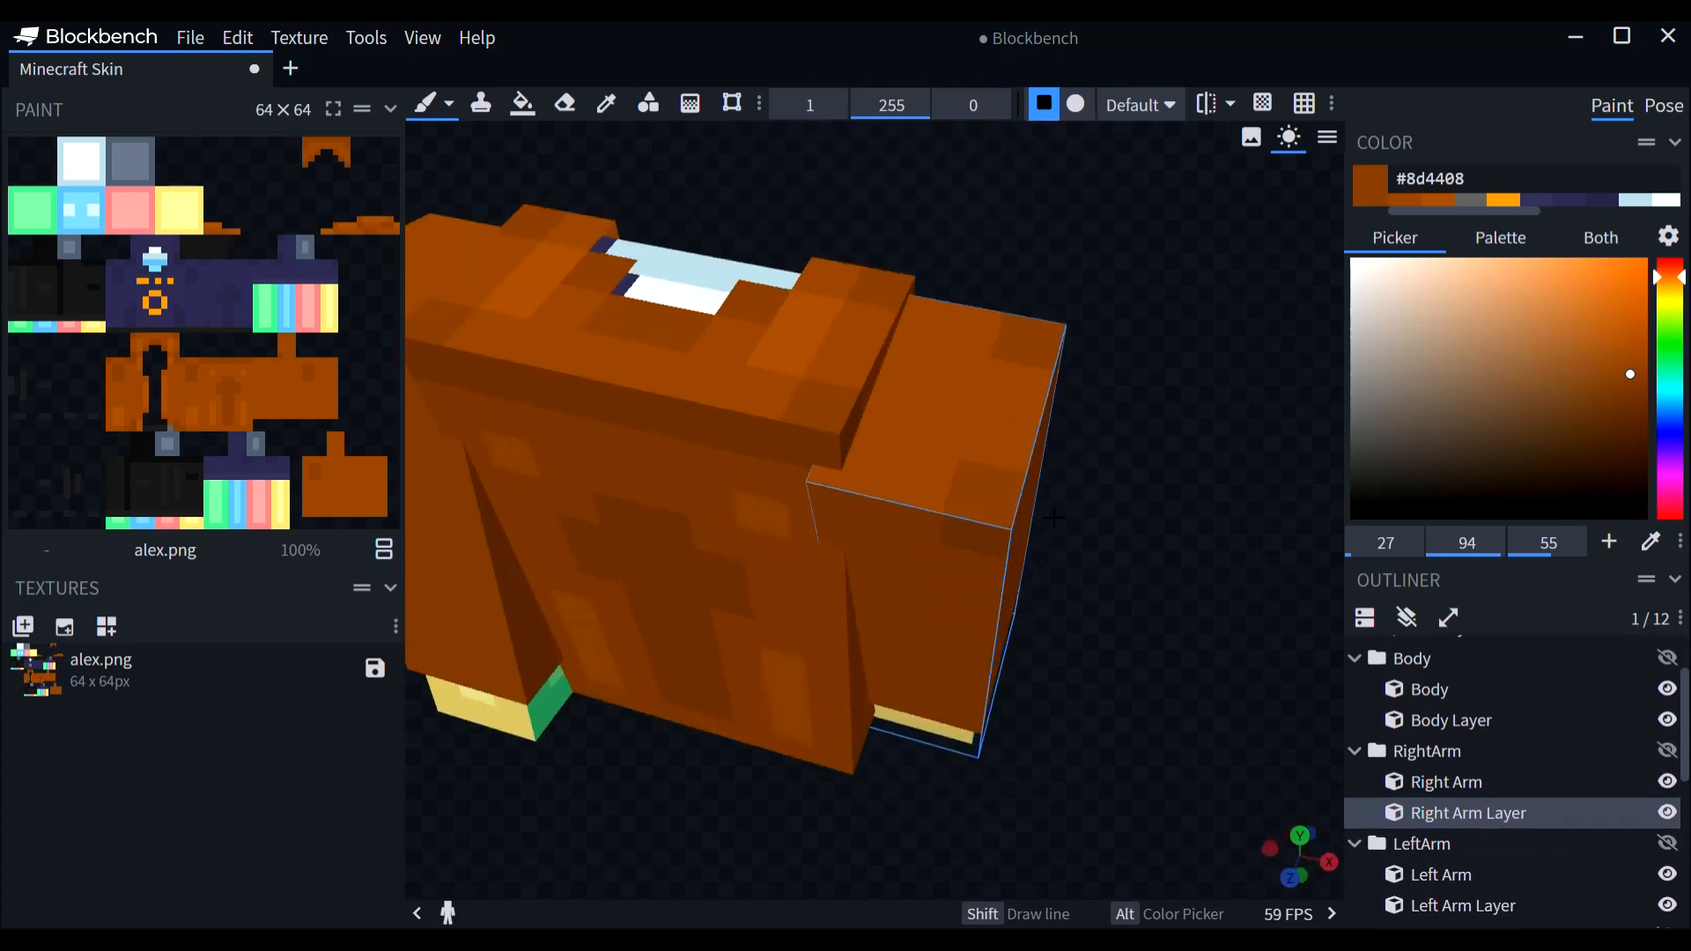
{"action": "left_click_drag", "start_coordinate": [1054, 517], "coordinate": [948, 532]}
Step: Darken the outer top corners of the Left Arm Layer with #8d4408 on the adjoining faces
{"action": "left_click_drag", "start_coordinate": [680, 606], "coordinate": [1219, 538]}
{"action": "left_click", "coordinate": [800, 628]}
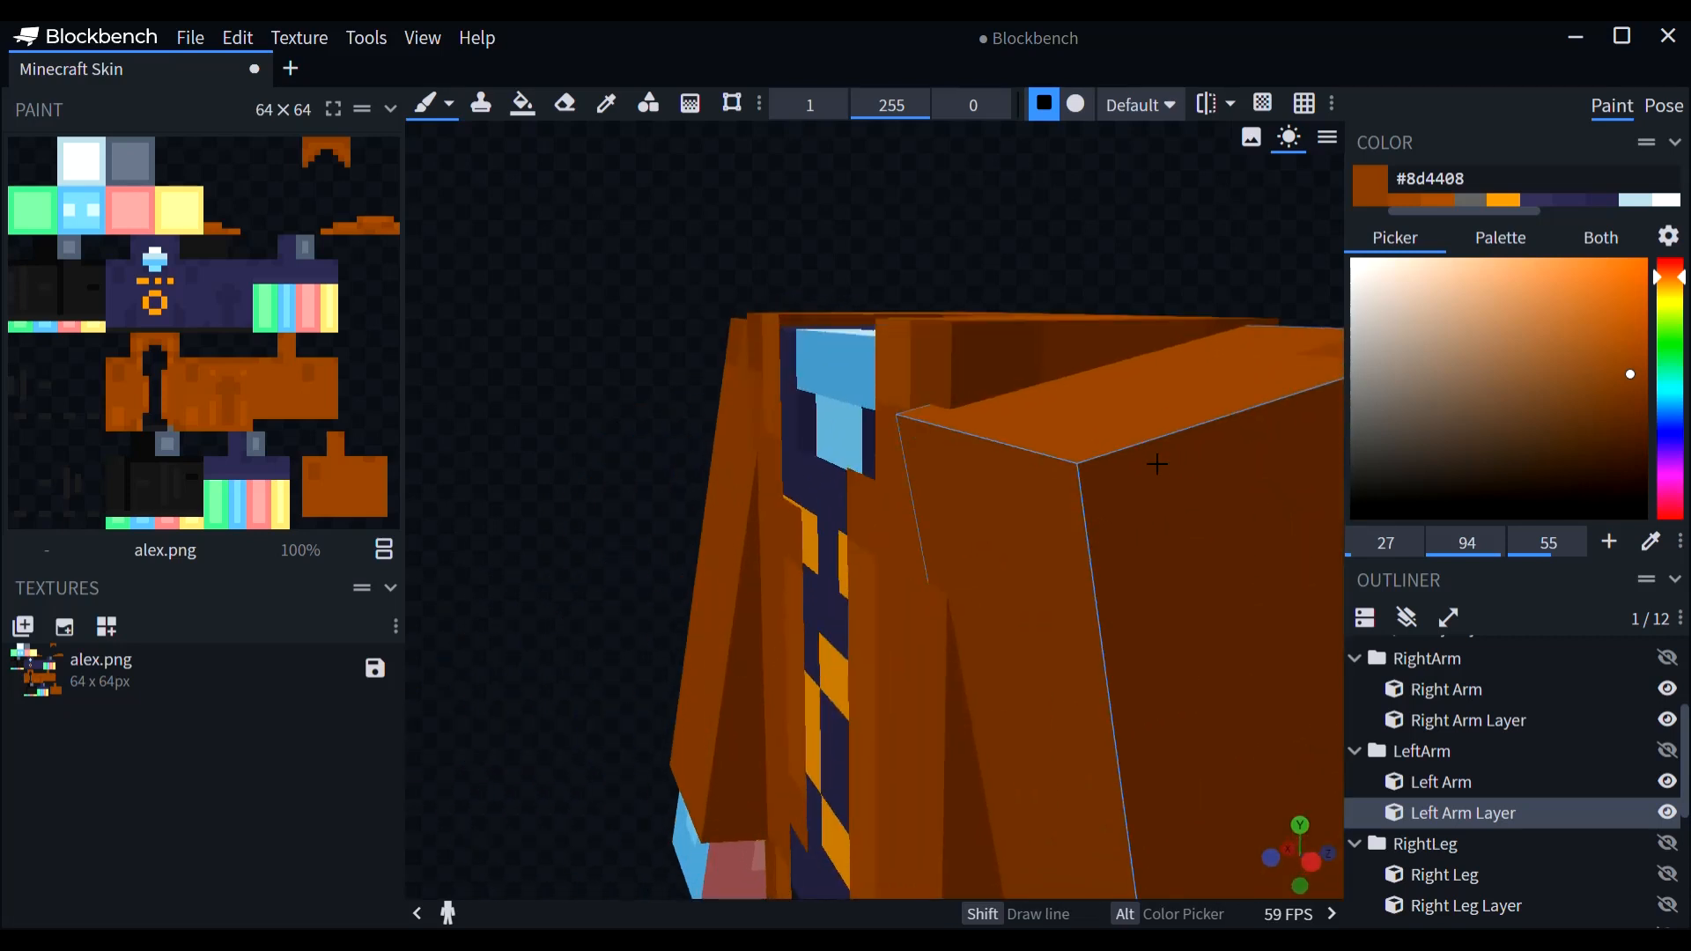
{"action": "scroll", "coordinate": [1153, 504], "scroll_direction": "down", "scroll_amount": 3}
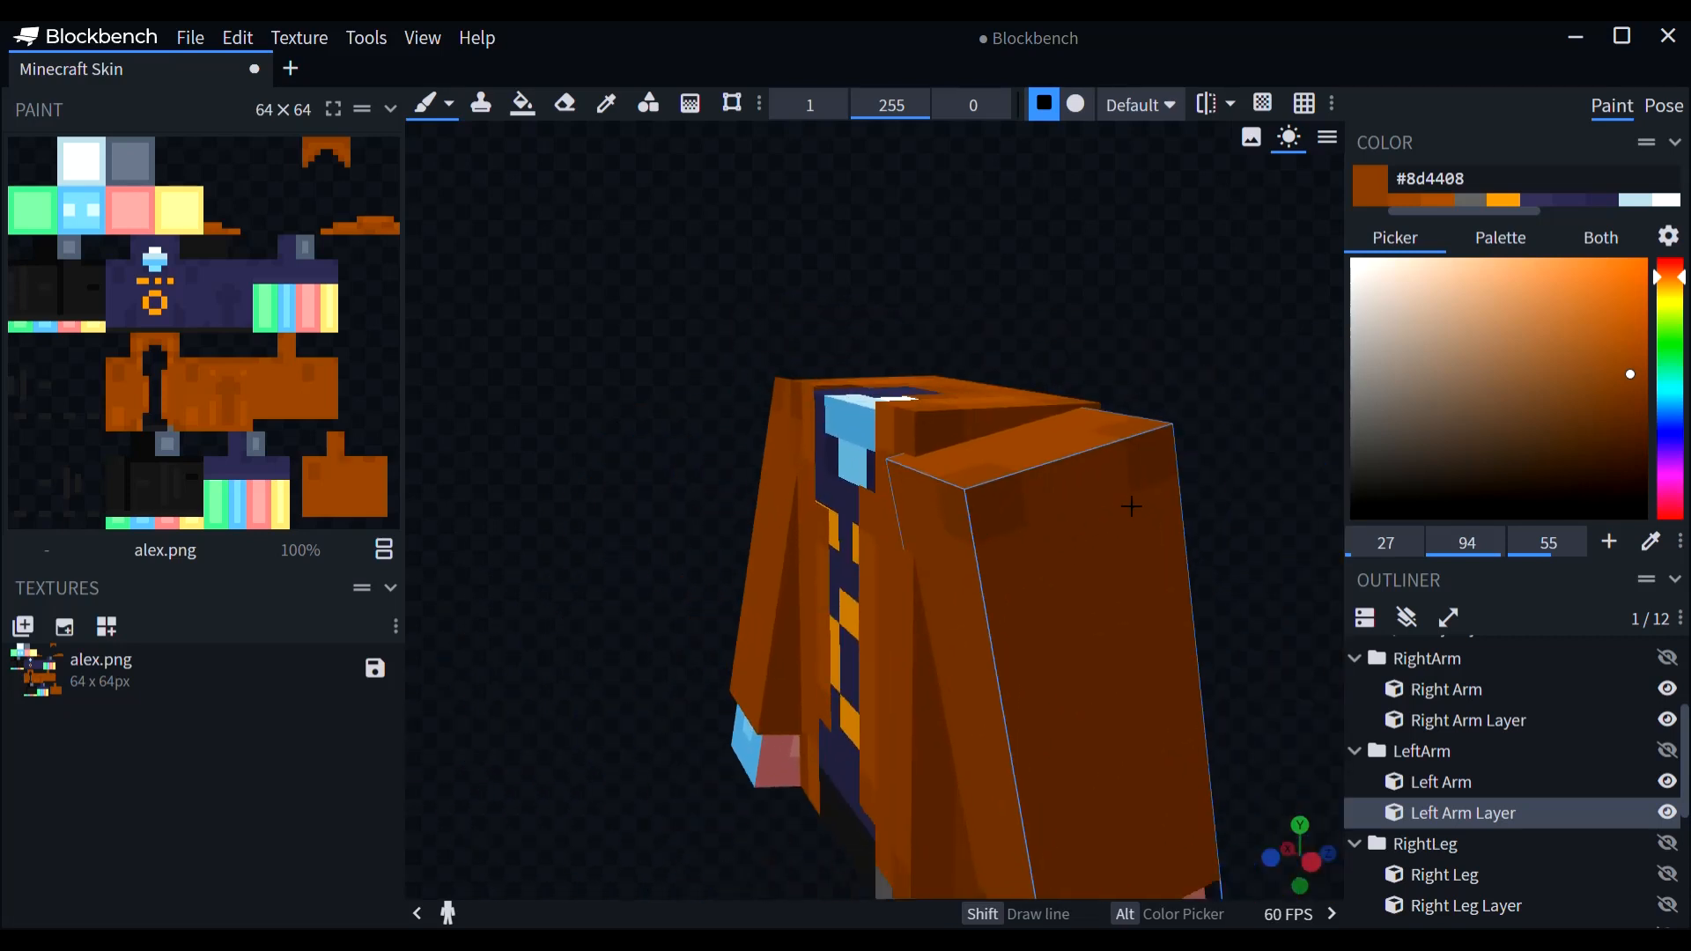
{"action": "left_click_drag", "start_coordinate": [1200, 380], "coordinate": [1236, 379]}
{"action": "right_click_drag", "start_coordinate": [1237, 379], "coordinate": [1030, 387]}
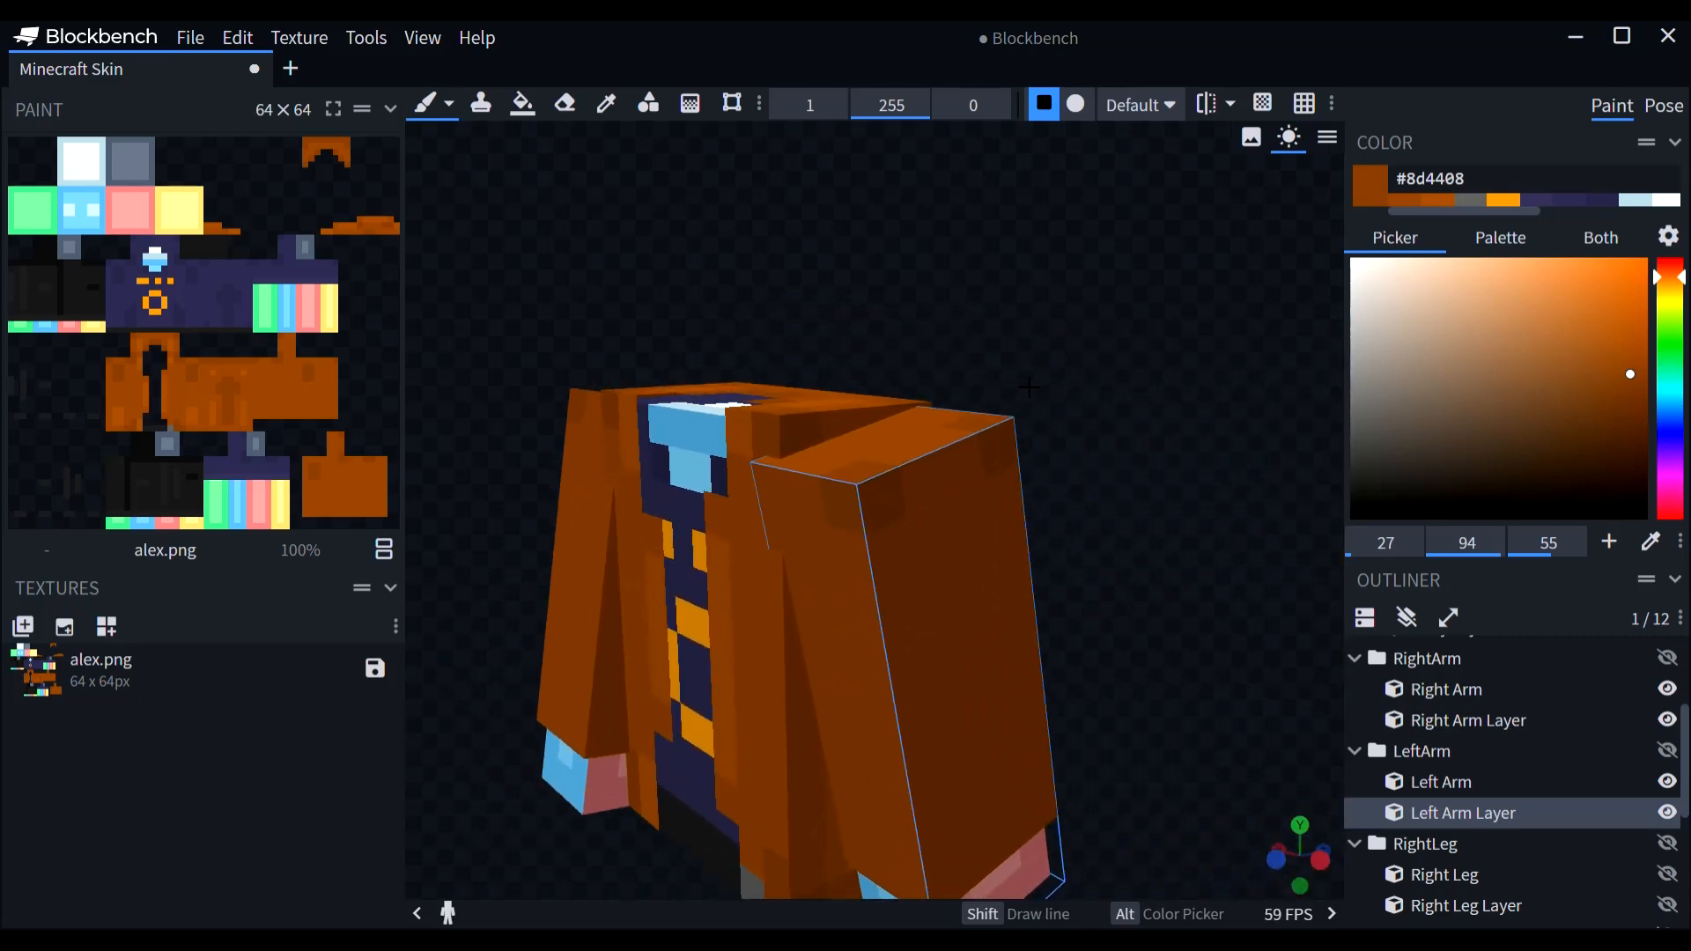
Step: Pick the #a95209 highlight colour for the back of the Left Arm Layer
{"action": "scroll", "coordinate": [1030, 386], "scroll_direction": "up", "scroll_amount": 3}
{"action": "scroll", "coordinate": [1030, 386], "scroll_direction": "down", "scroll_amount": 2}
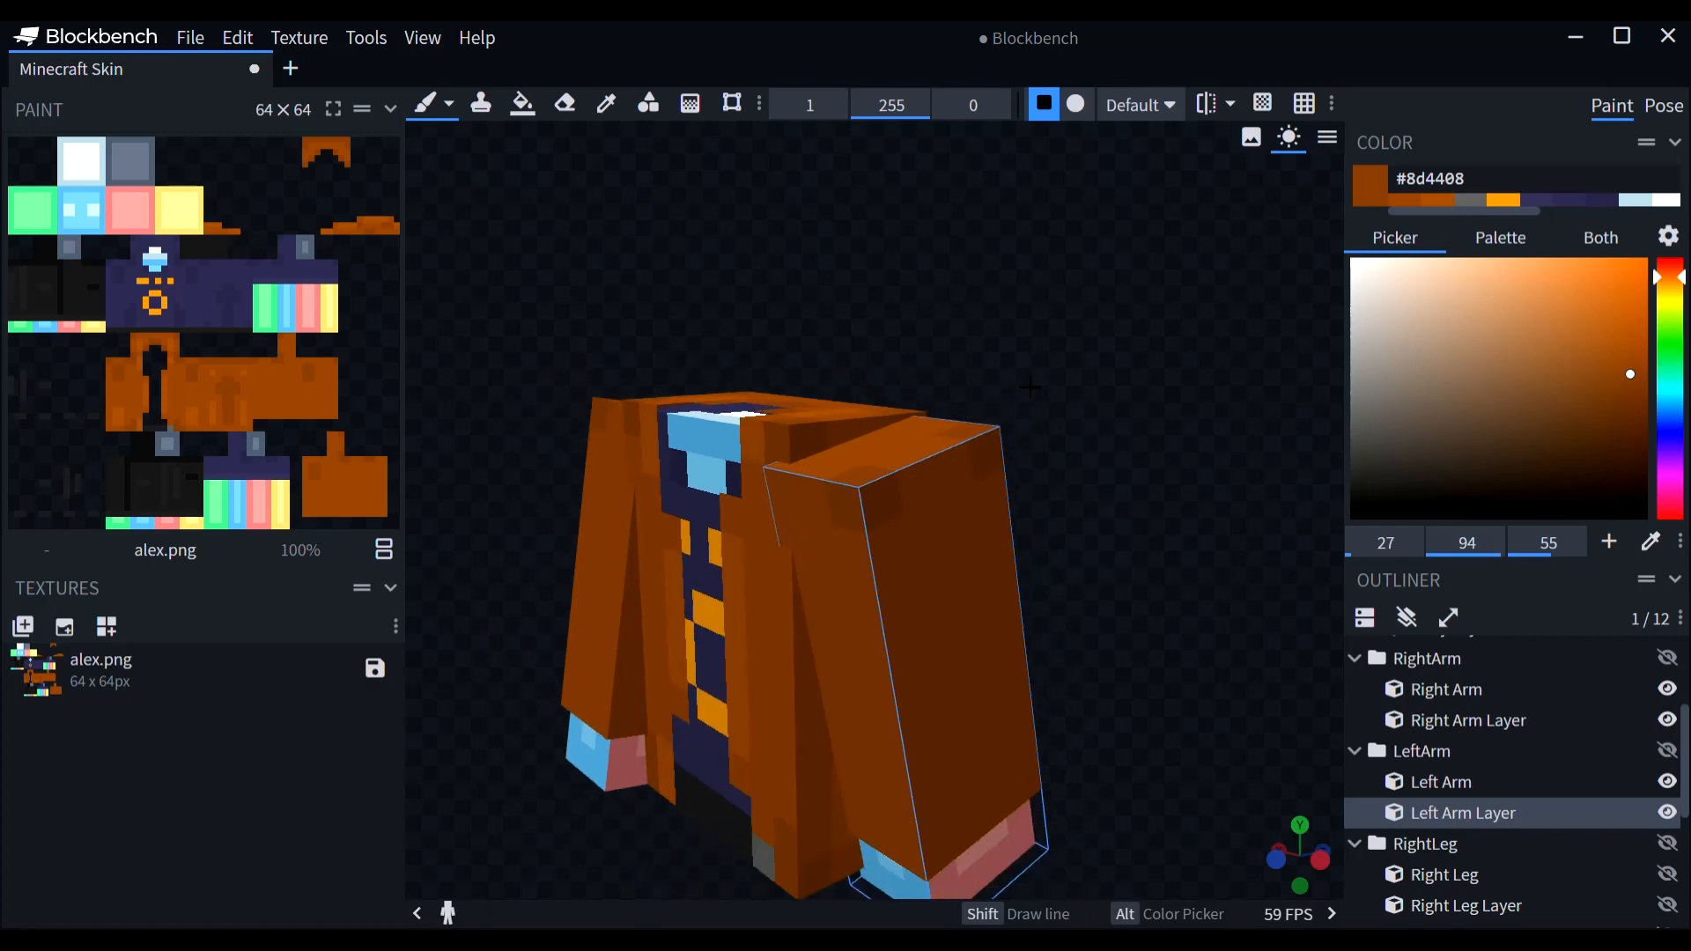
{"action": "left_click", "coordinate": [1430, 200]}
{"action": "left_click_drag", "start_coordinate": [1185, 480], "coordinate": [867, 463]}
{"action": "scroll", "coordinate": [846, 624], "scroll_direction": "up", "scroll_amount": 3}
{"action": "scroll", "coordinate": [845, 625], "scroll_direction": "up", "scroll_amount": 1}
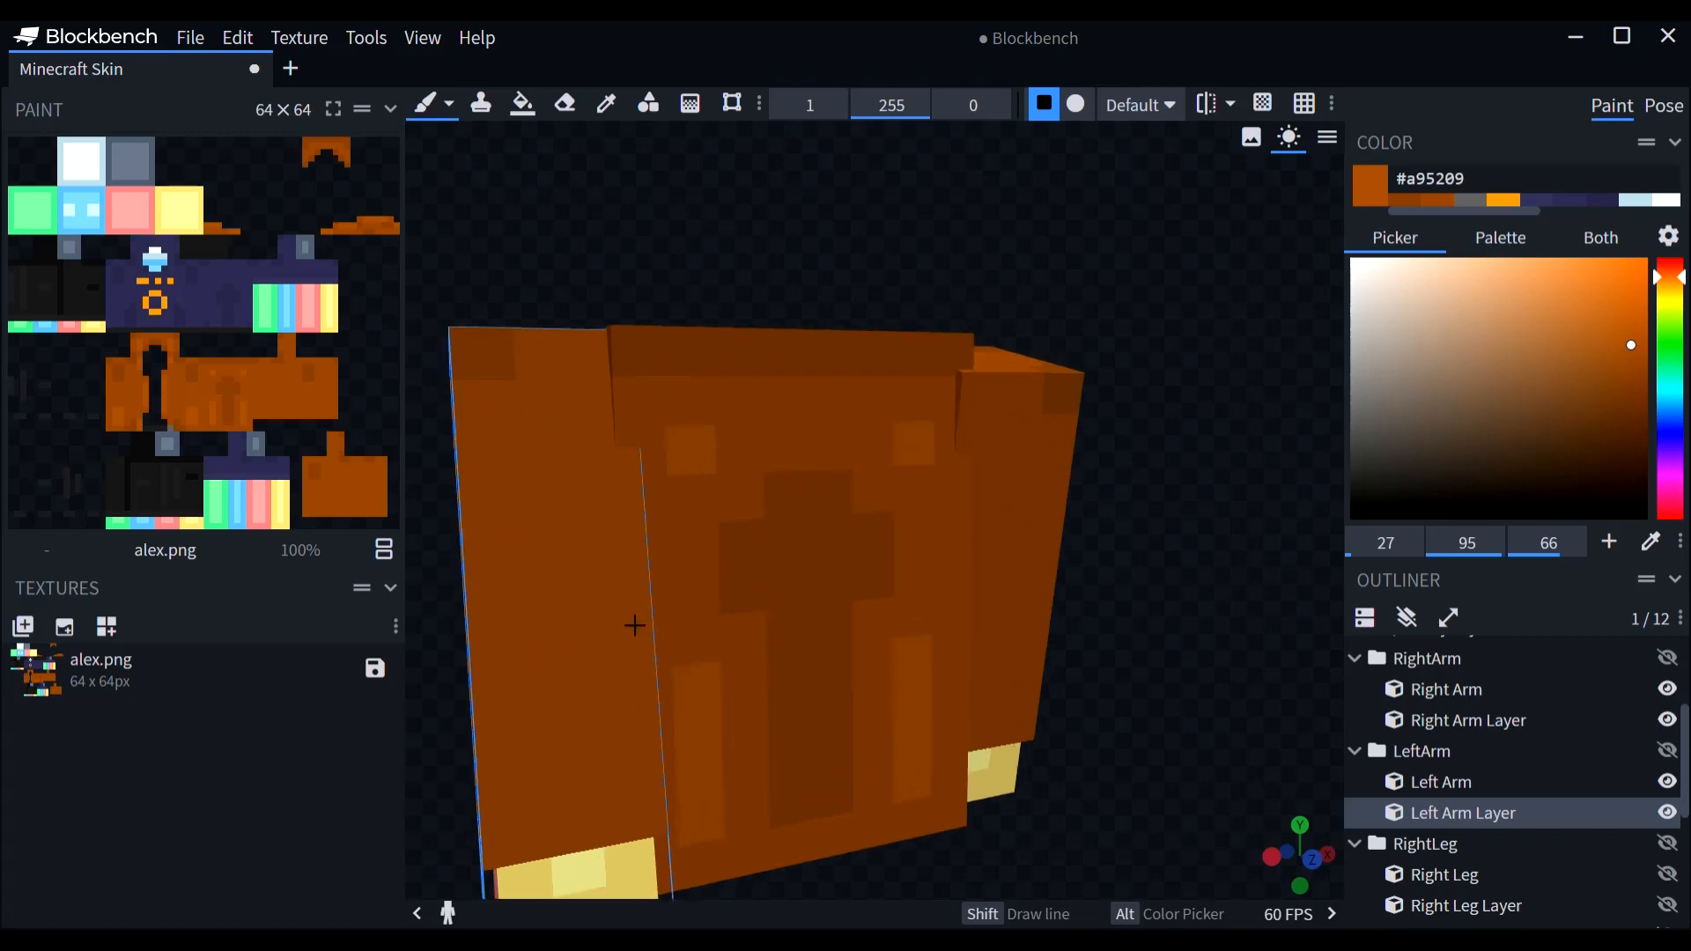
Step: Dab an #a95209 highlight on the backs of both sleeves and an #8d4408 shade patch on the fronts of both sleeves
{"action": "left_click", "coordinate": [1028, 599]}
{"action": "left_click", "coordinate": [1058, 326], "text": "alt"}
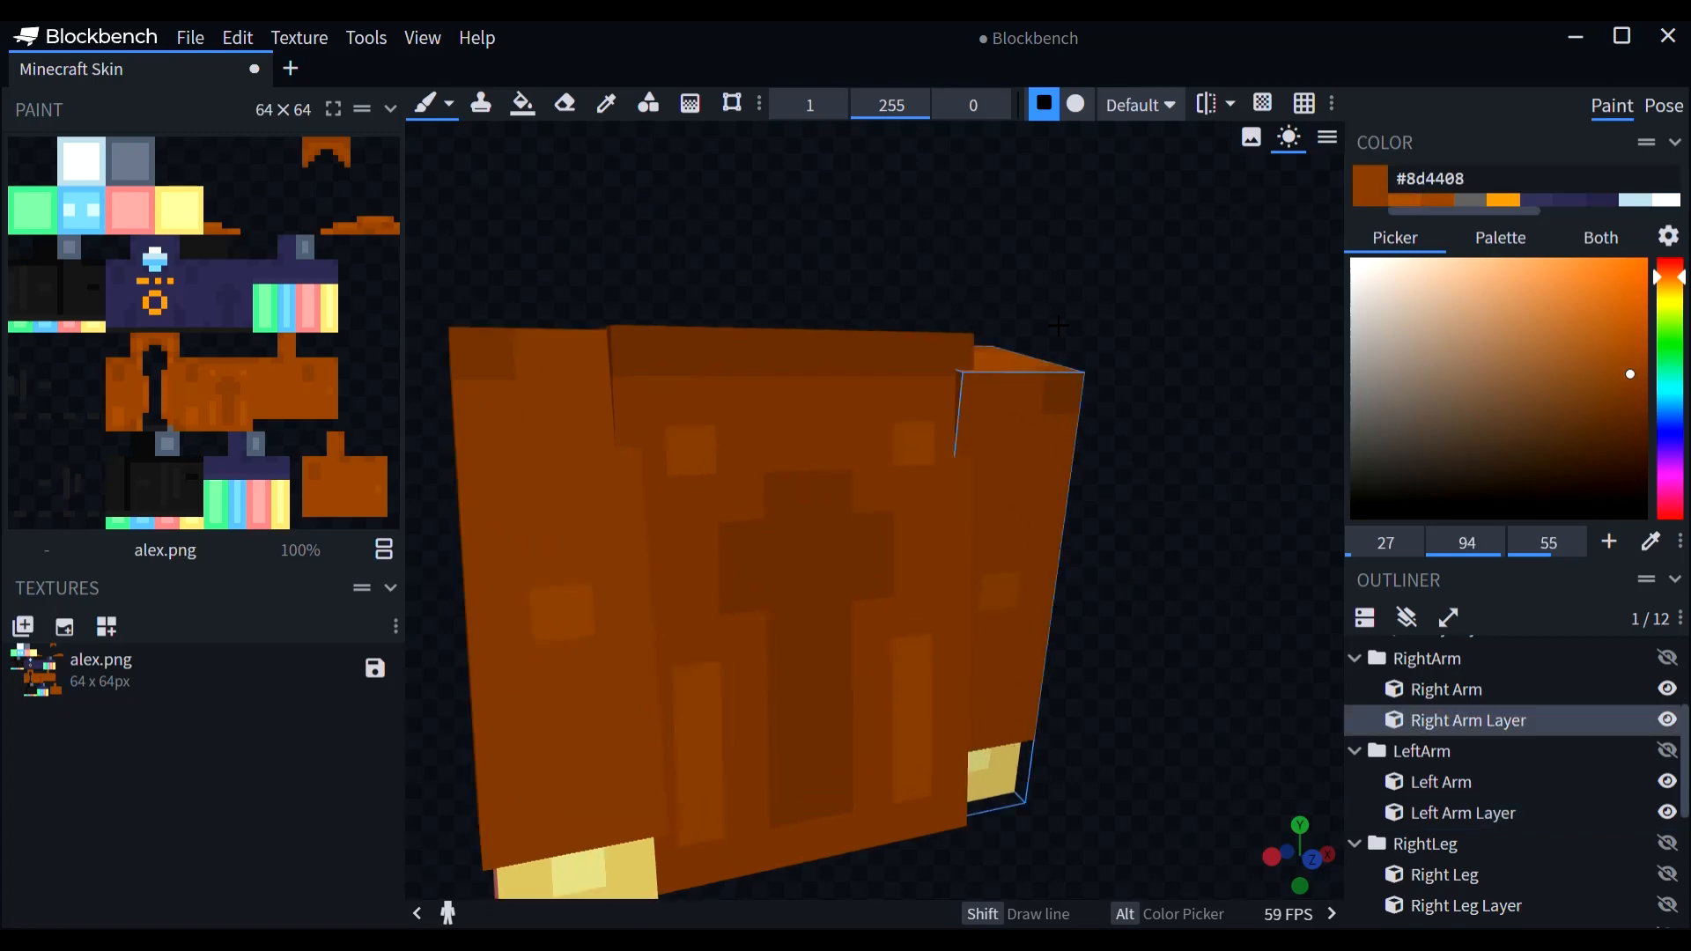
{"action": "left_click_drag", "start_coordinate": [749, 557], "coordinate": [1108, 510]}
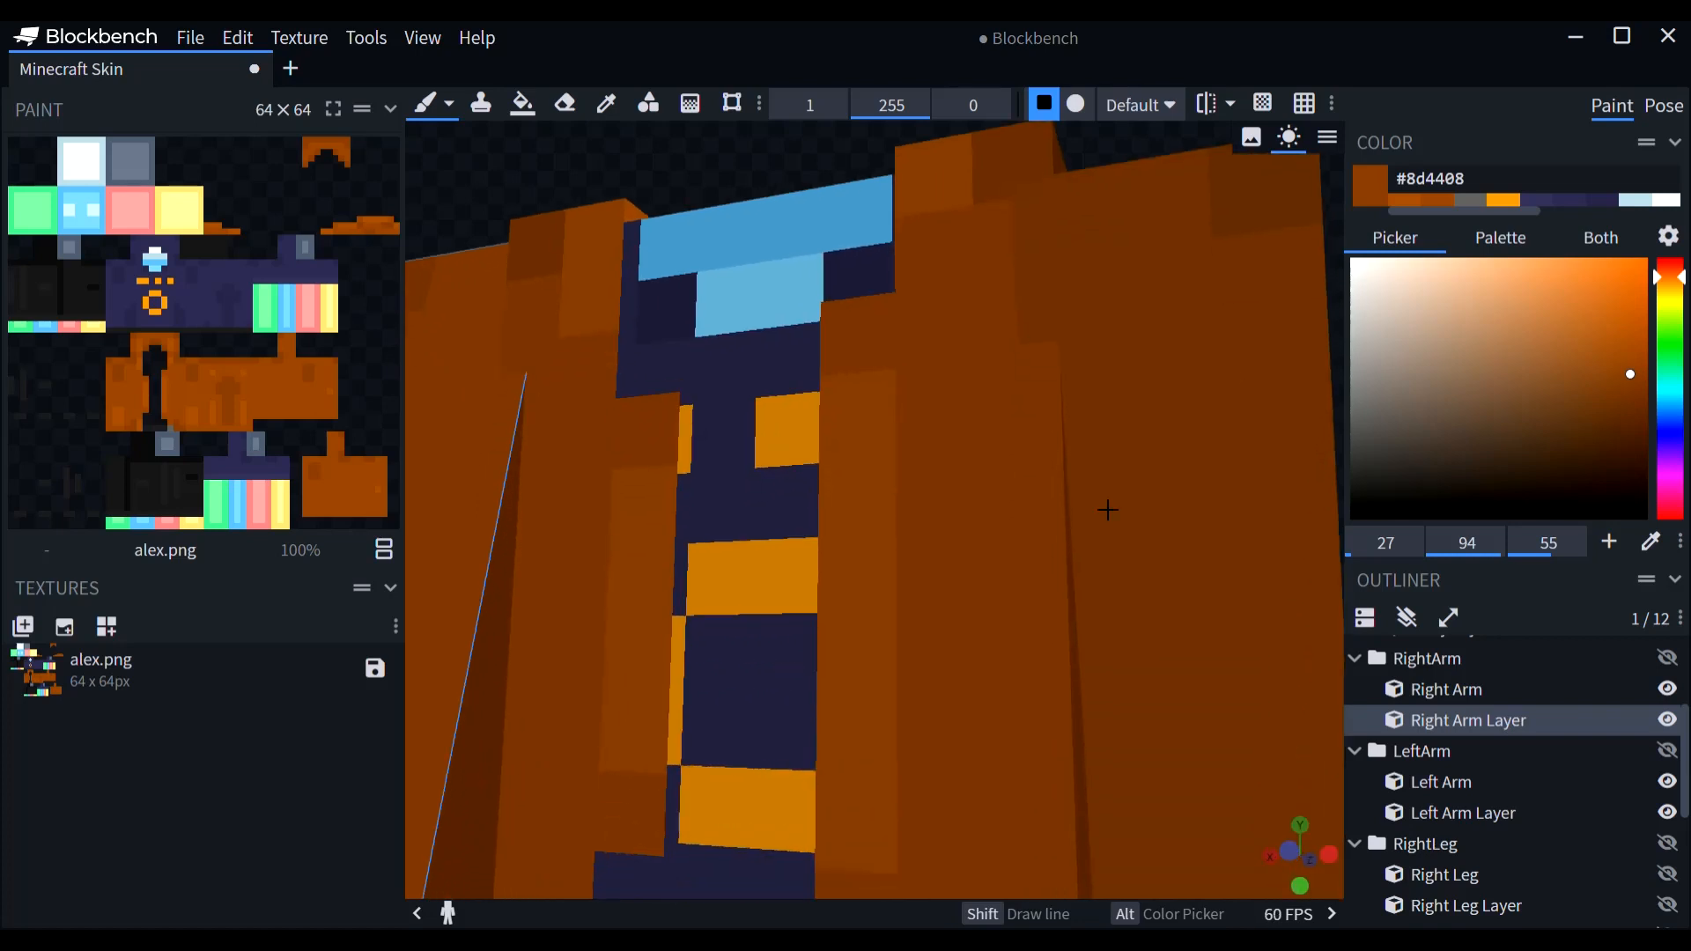
{"action": "left_click", "coordinate": [1209, 674]}
{"action": "scroll", "coordinate": [1208, 673], "scroll_direction": "down", "scroll_amount": 4}
{"action": "scroll", "coordinate": [722, 615], "scroll_direction": "up", "scroll_amount": 1}
{"action": "left_click", "coordinate": [572, 592]}
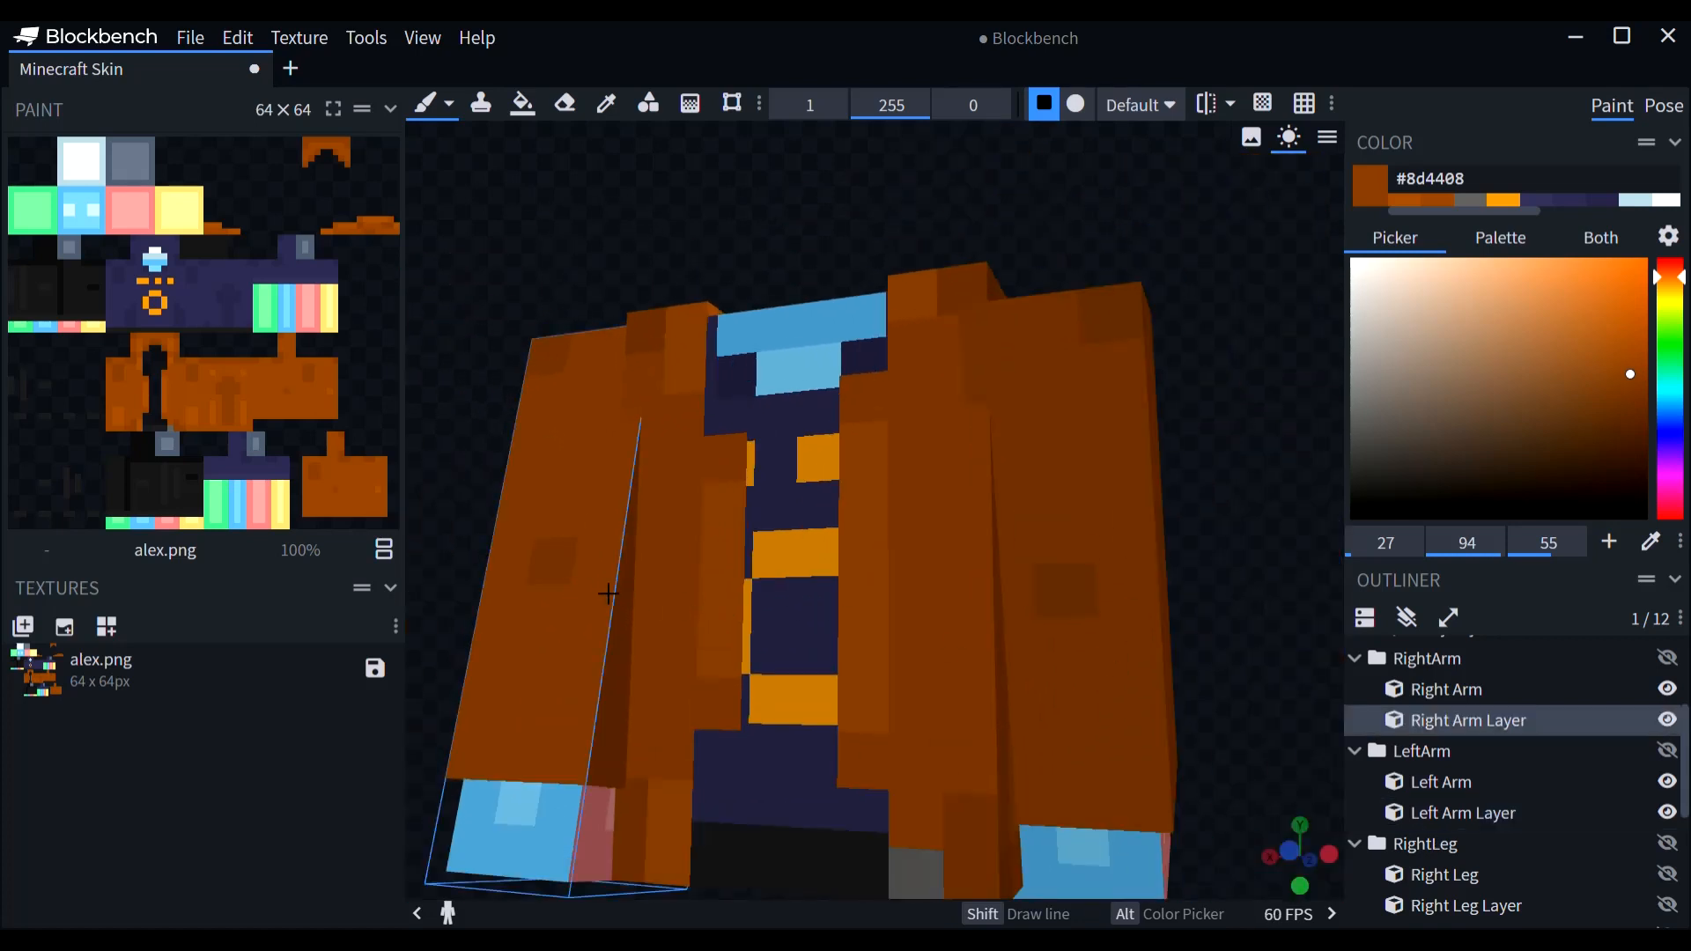
Step: Paint lighter #a95209 patches on the outer sides of the Right Arm Layer and Left Arm Layer
{"action": "scroll", "coordinate": [604, 593], "scroll_direction": "down", "scroll_amount": 4}
{"action": "left_click", "coordinate": [1411, 201]}
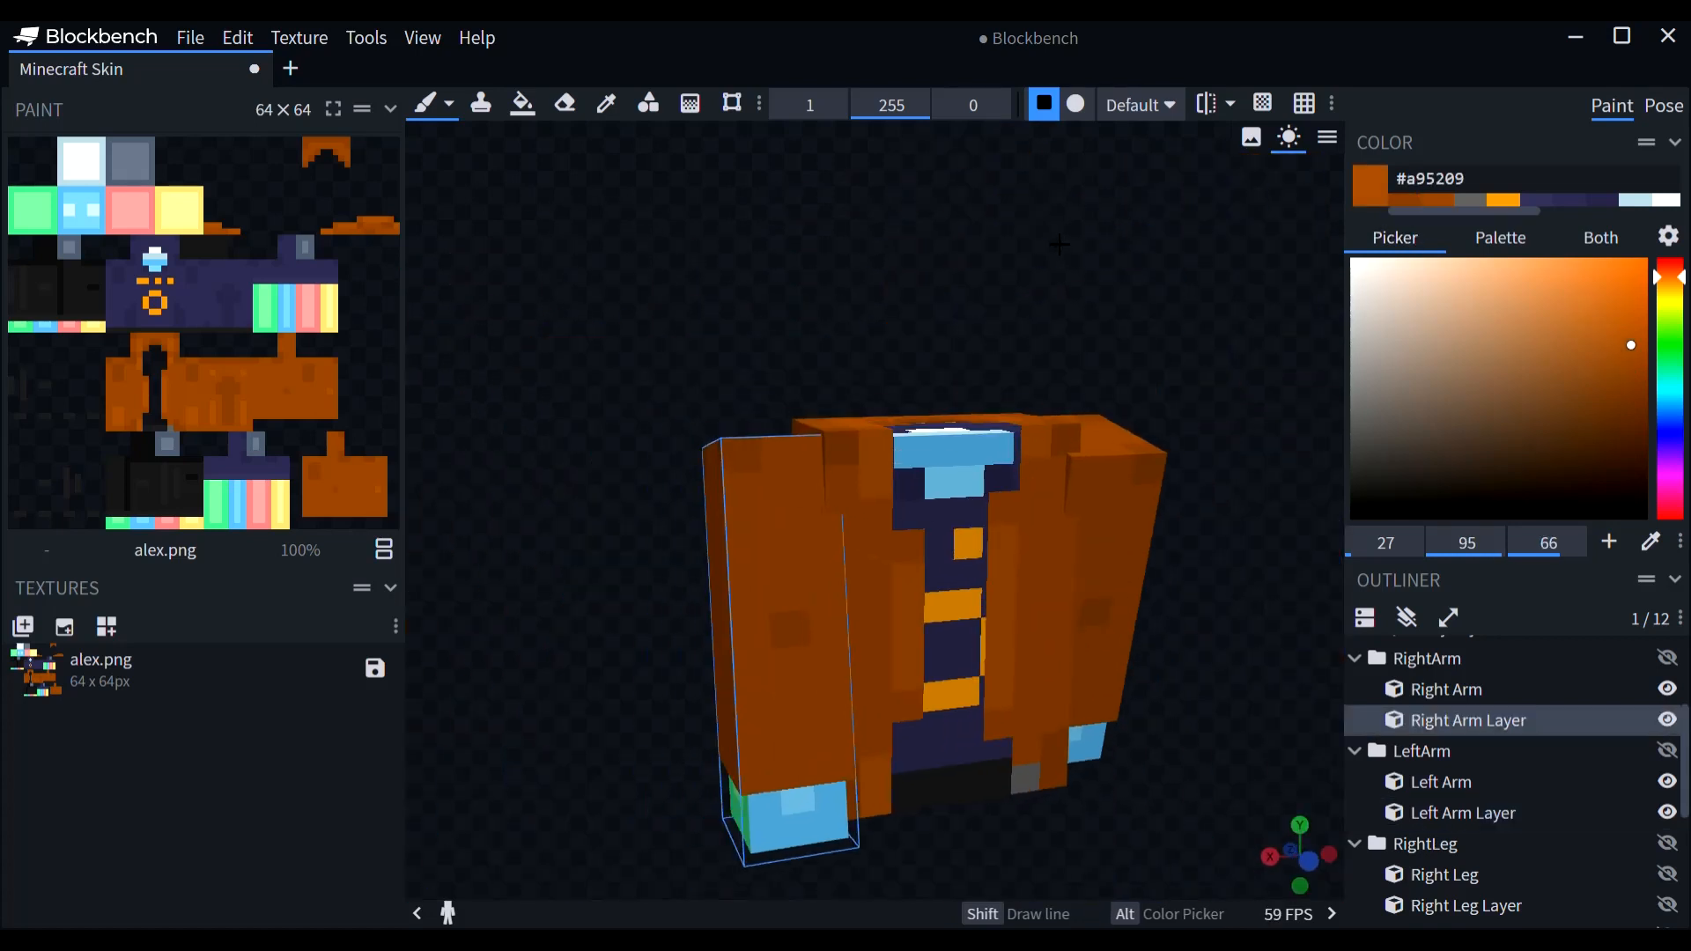
{"action": "left_click_drag", "start_coordinate": [1184, 357], "coordinate": [1237, 357]}
{"action": "scroll", "coordinate": [930, 453], "scroll_direction": "up", "scroll_amount": 4}
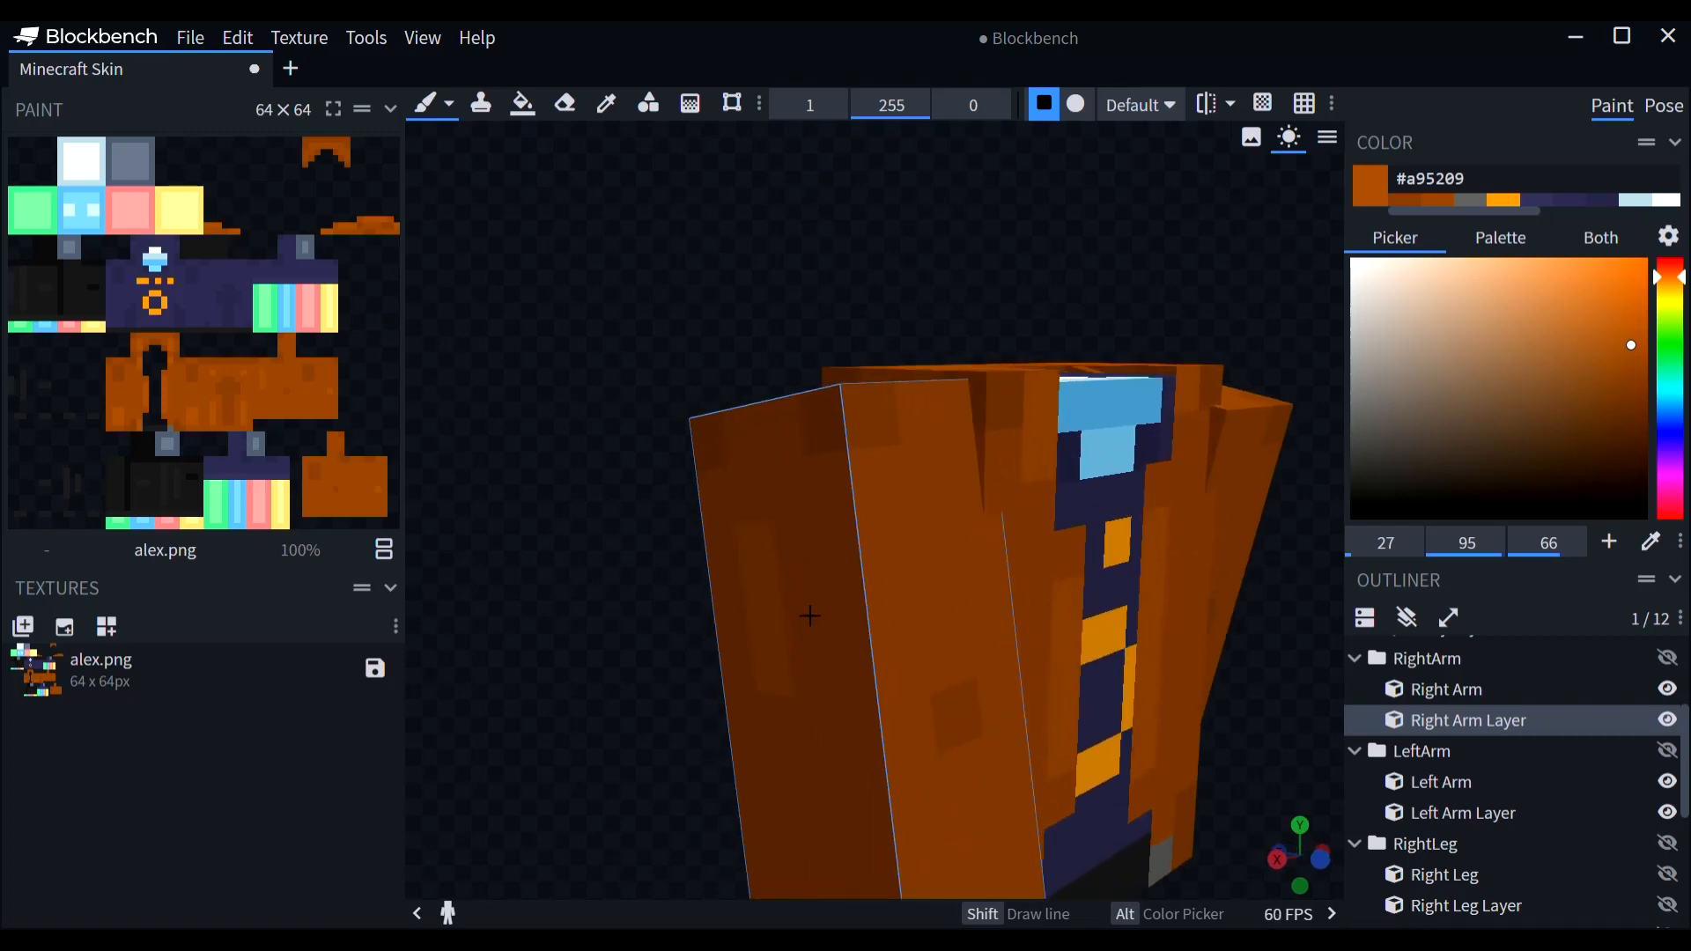
{"action": "left_click_drag", "start_coordinate": [609, 604], "coordinate": [396, 609]}
{"action": "left_click", "coordinate": [853, 519]}
{"action": "scroll", "coordinate": [1058, 642], "scroll_direction": "down", "scroll_amount": 4}
{"action": "scroll", "coordinate": [1058, 642], "scroll_direction": "up", "scroll_amount": 2}
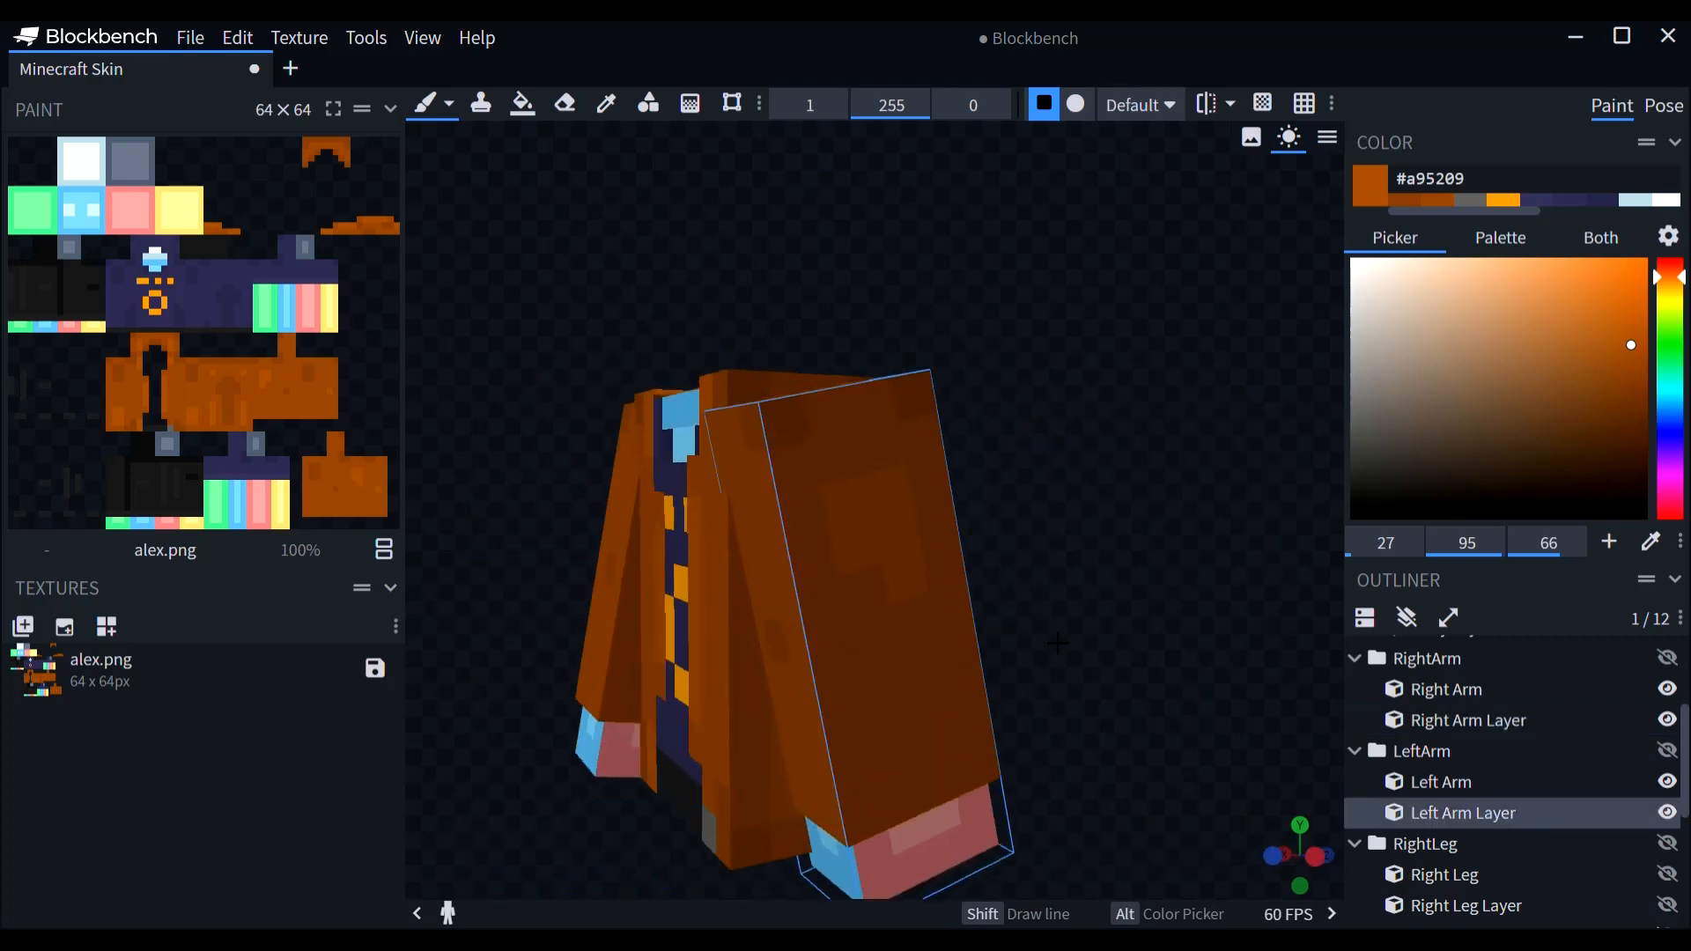
Step: Hide the Body and Body Layer and paint an #a95209 cuff band around the lower edge of the left sleeve
{"action": "right_click_drag", "start_coordinate": [1141, 775], "coordinate": [1164, 591]}
{"action": "scroll", "coordinate": [1164, 591], "scroll_direction": "up", "scroll_amount": 4}
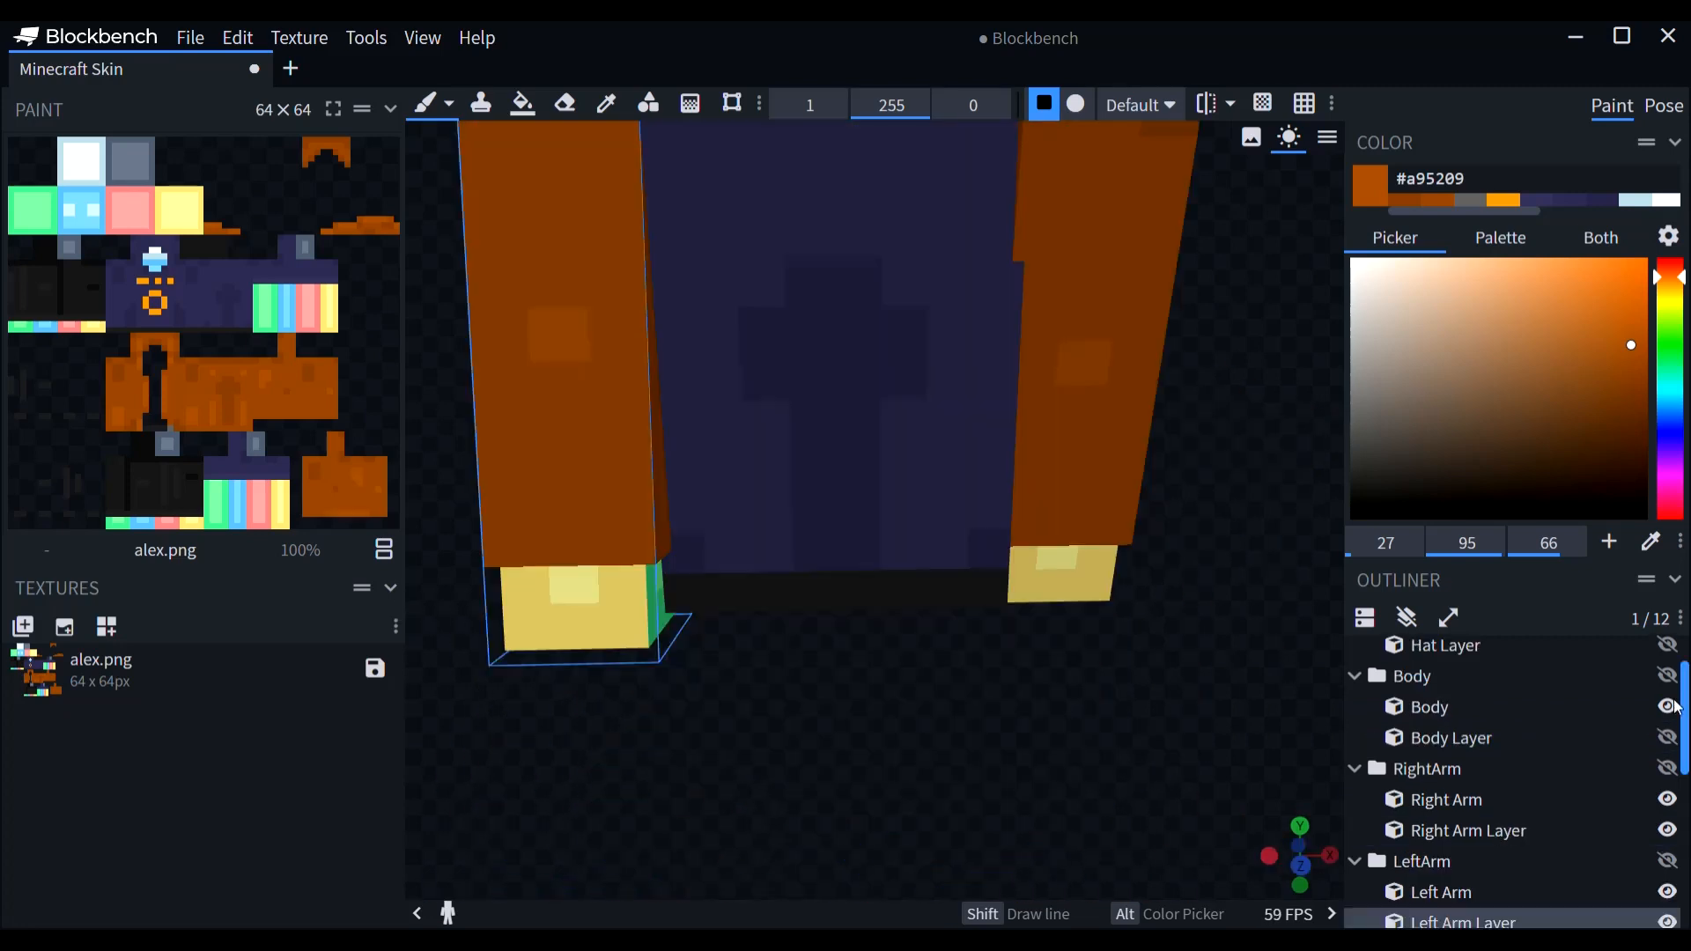
{"action": "left_click", "coordinate": [1667, 706]}
{"action": "left_click_drag", "start_coordinate": [510, 548], "coordinate": [672, 551]}
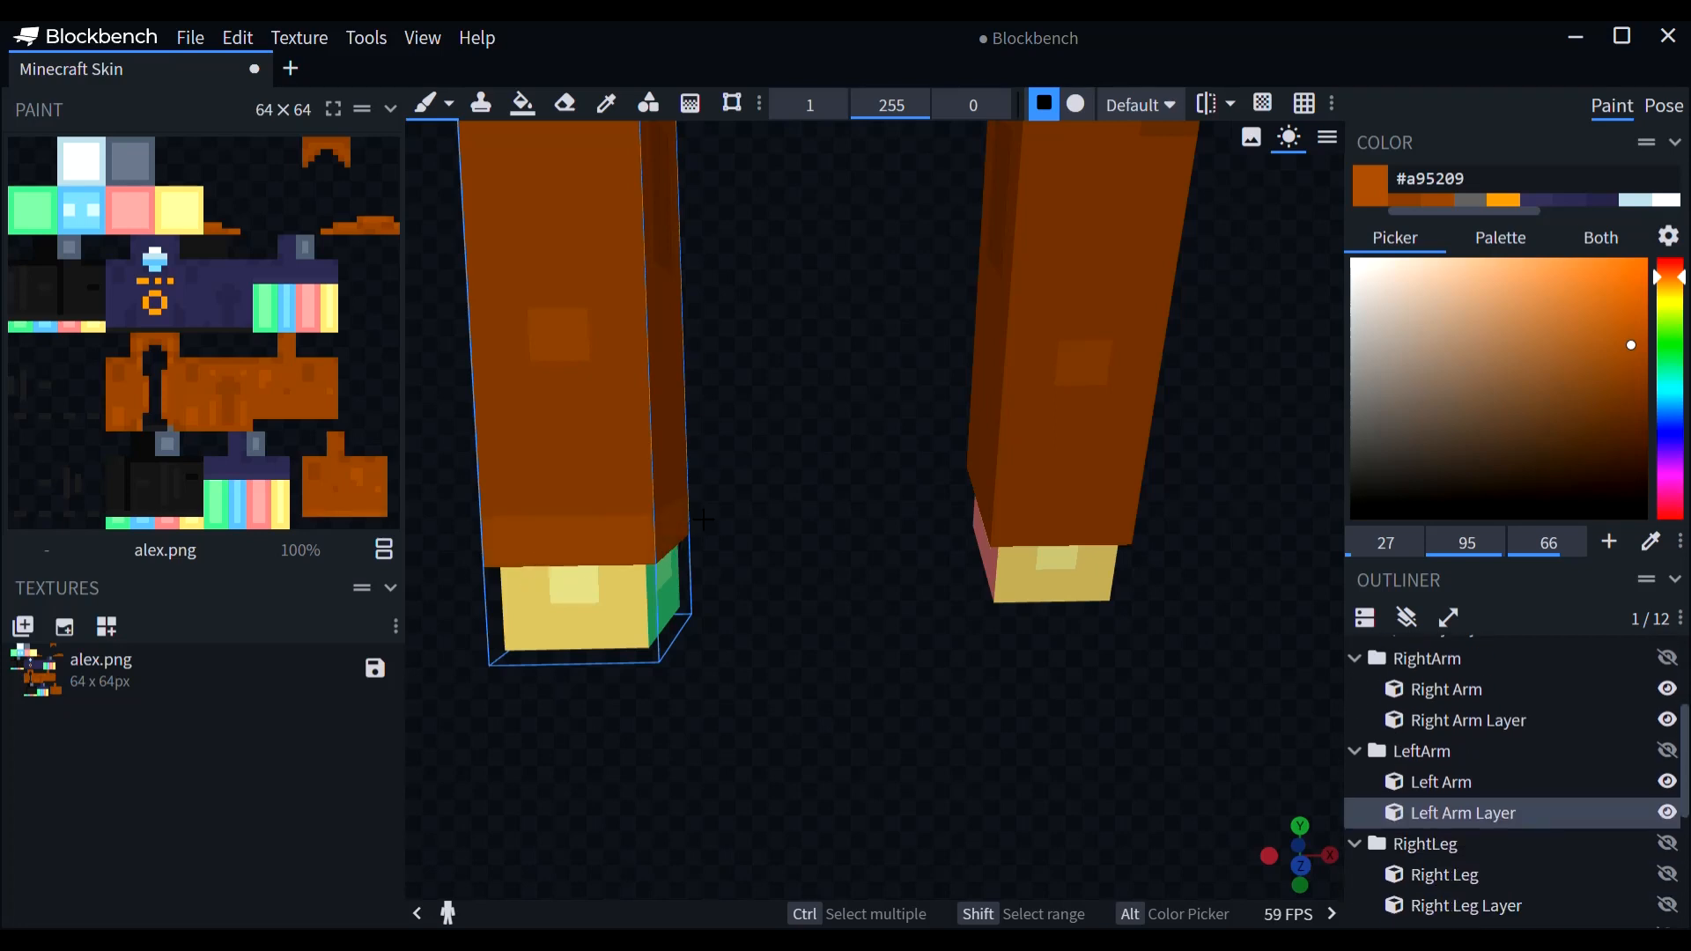
{"action": "left_click_drag", "start_coordinate": [965, 481], "coordinate": [1004, 503]}
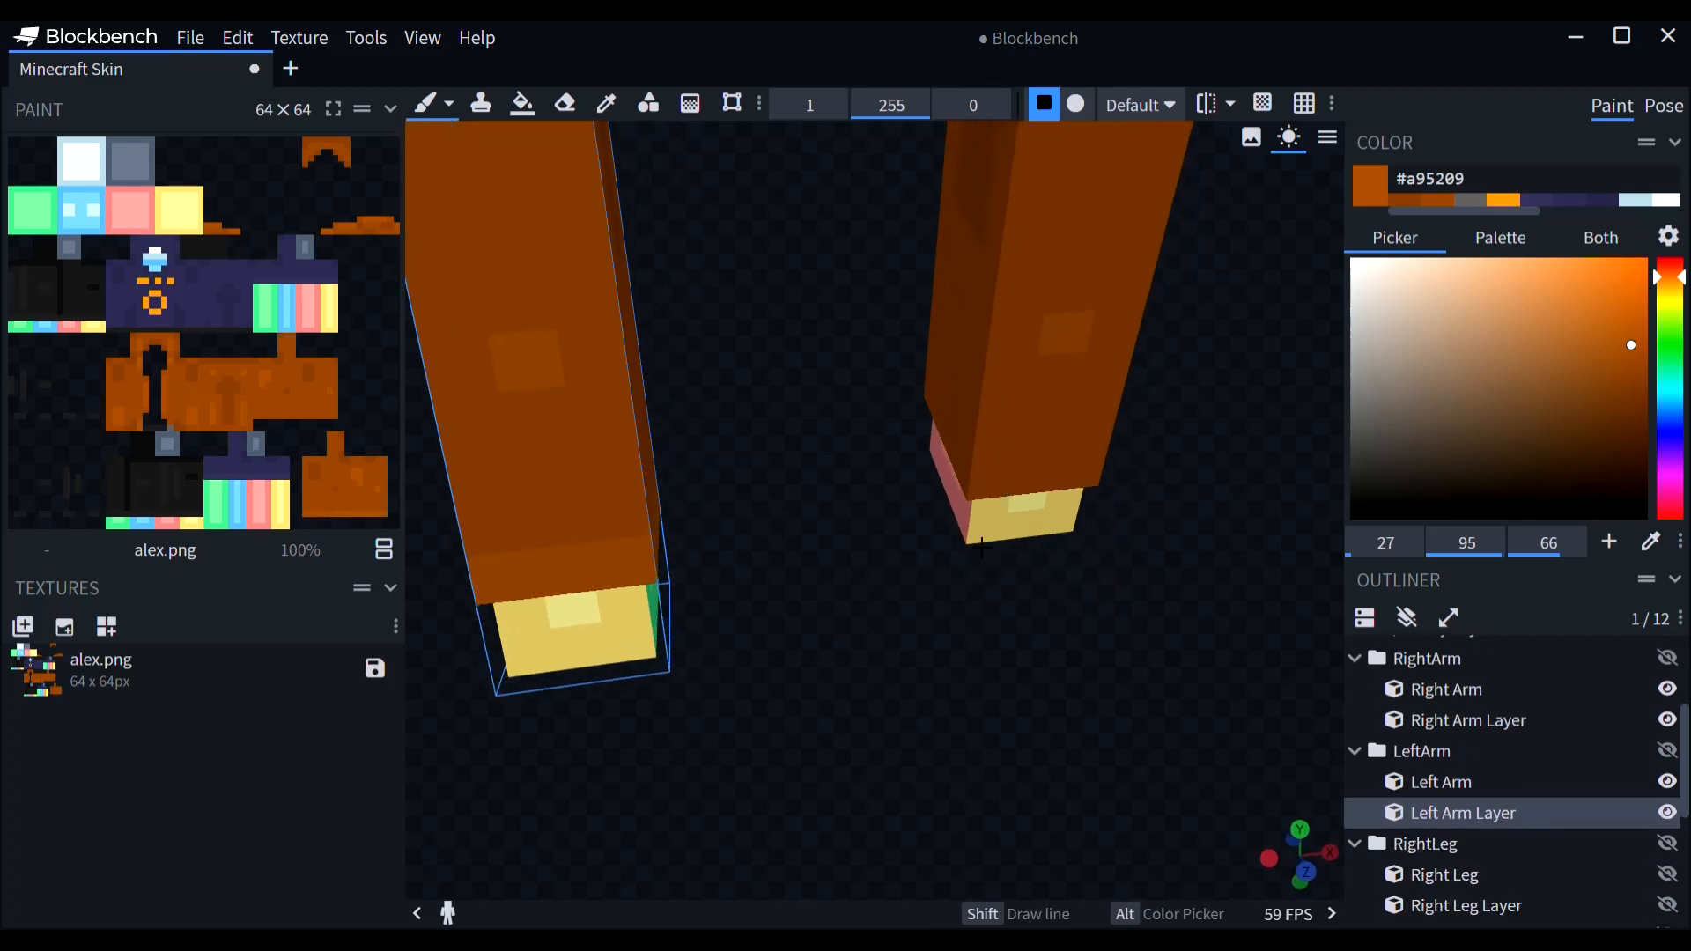
{"action": "mouse_move", "coordinate": [793, 601]}
{"action": "left_mouse_down"}
{"action": "mouse_move", "coordinate": [892, 577]}
{"action": "mouse_move", "coordinate": [897, 558]}
{"action": "left_mouse_up"}
Step: Paint a matching #a95209 cuff band around the lower edge of the right sleeve
{"action": "left_click", "coordinate": [810, 584]}
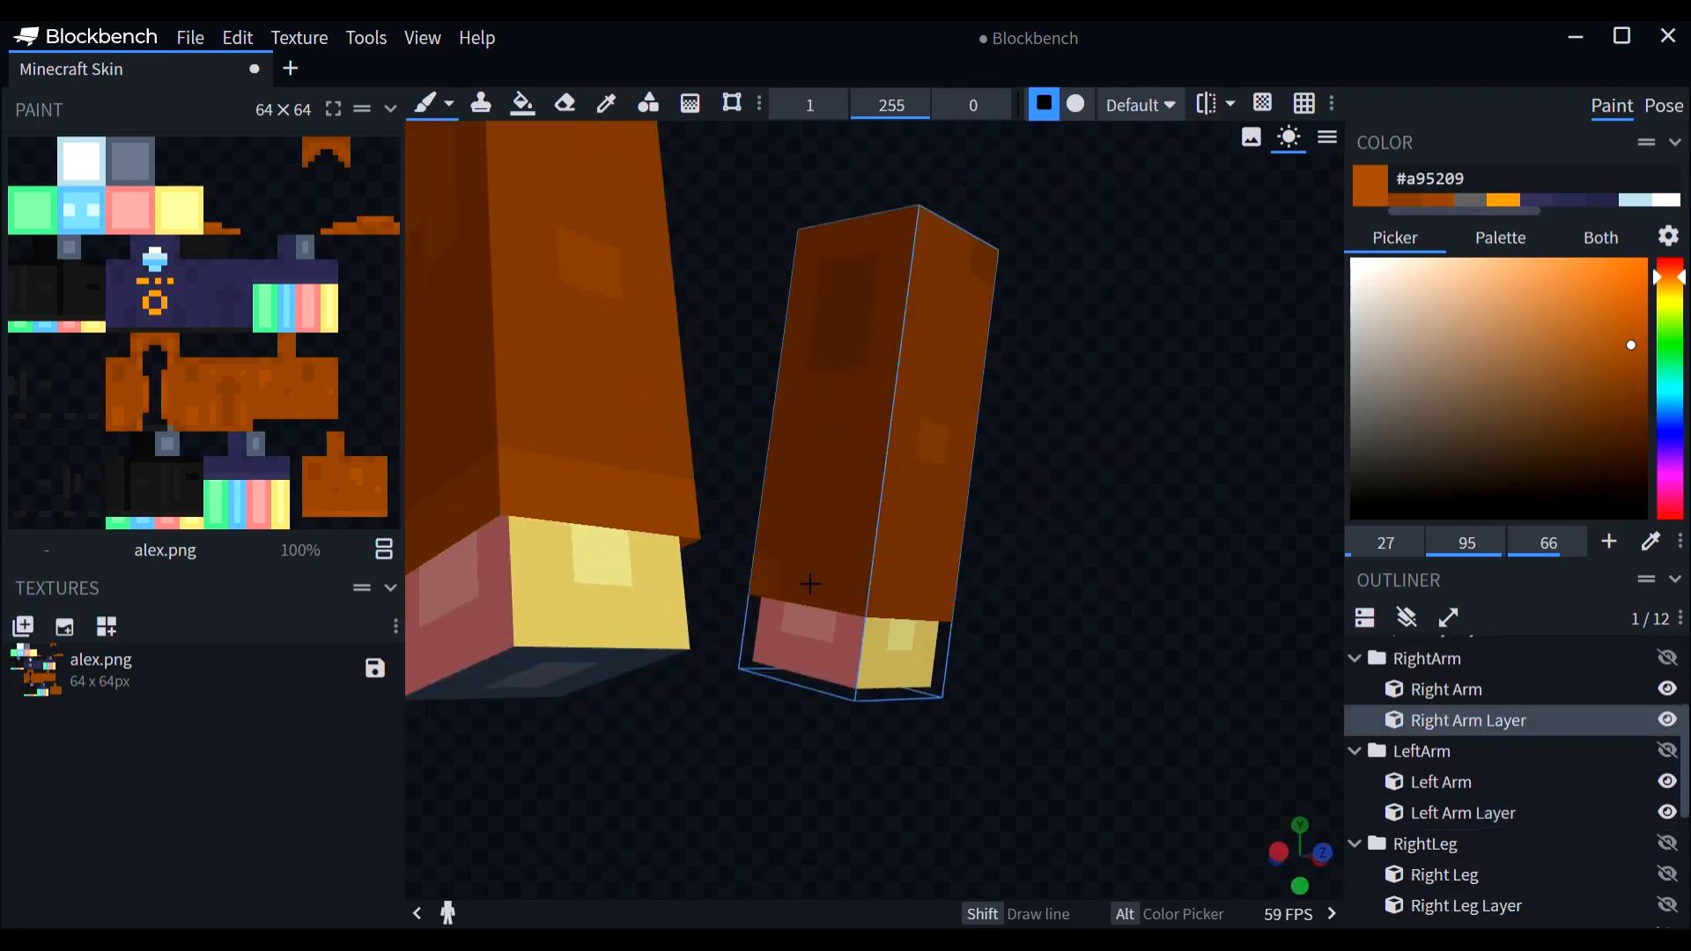
{"action": "scroll", "coordinate": [949, 616], "scroll_direction": "up", "scroll_amount": 6}
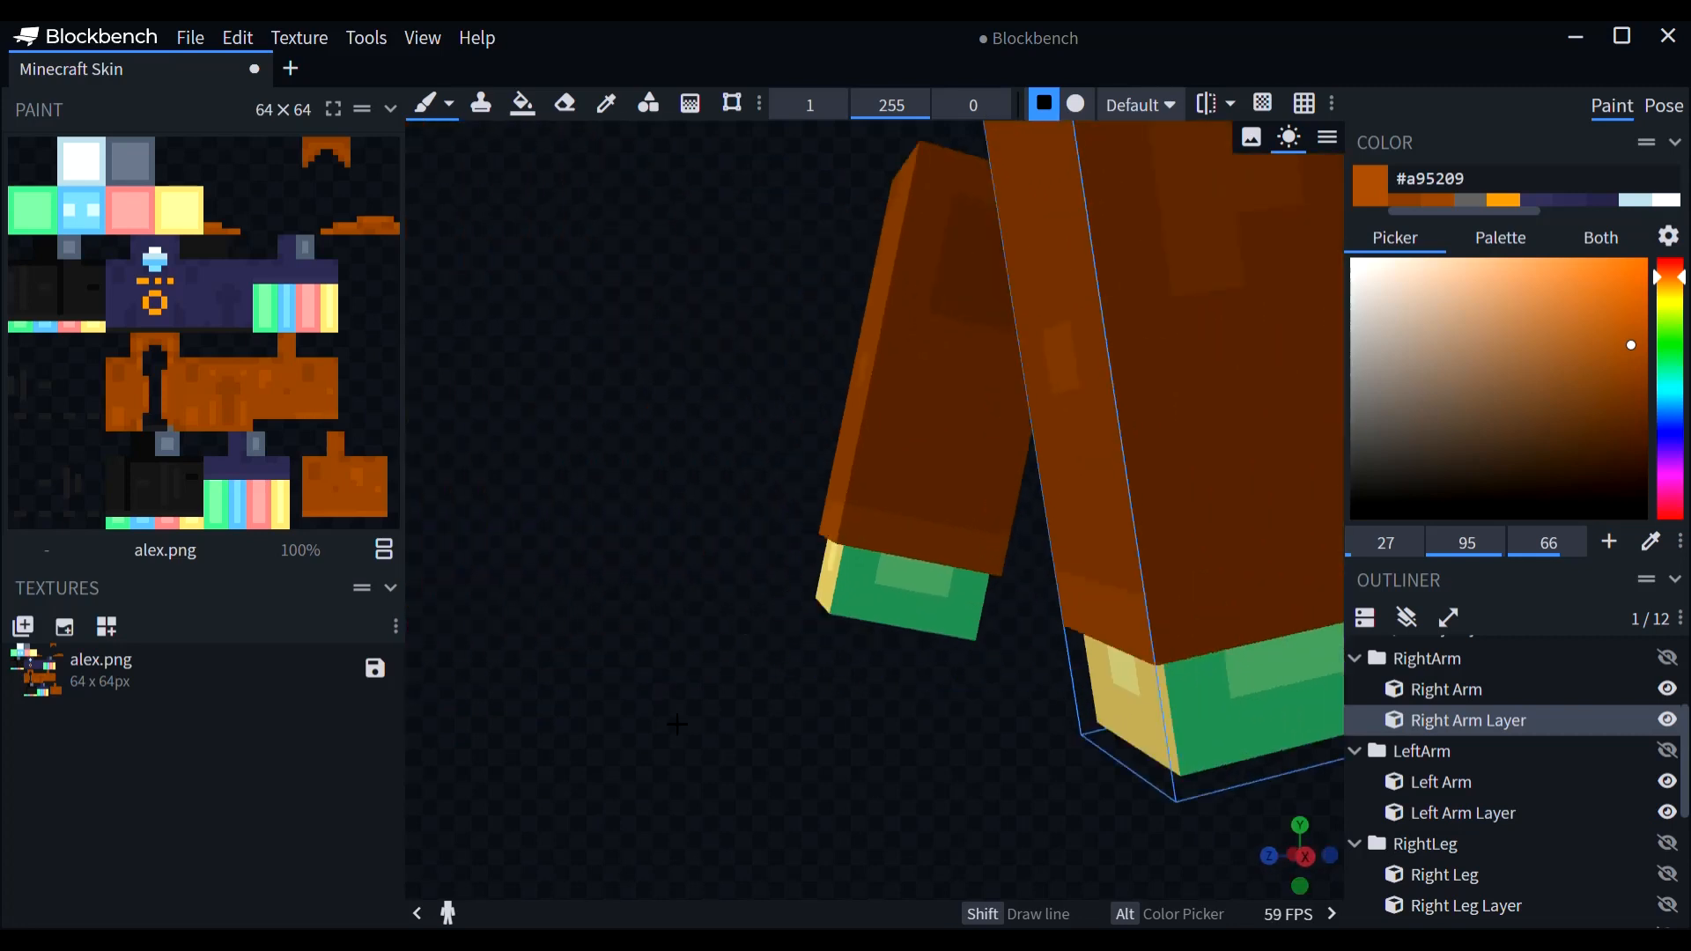
{"action": "left_click_drag", "start_coordinate": [1027, 688], "coordinate": [1218, 648]}
{"action": "scroll", "coordinate": [769, 688], "scroll_direction": "down", "scroll_amount": 6}
{"action": "scroll", "coordinate": [1664, 722], "scroll_direction": "up", "scroll_amount": 3}
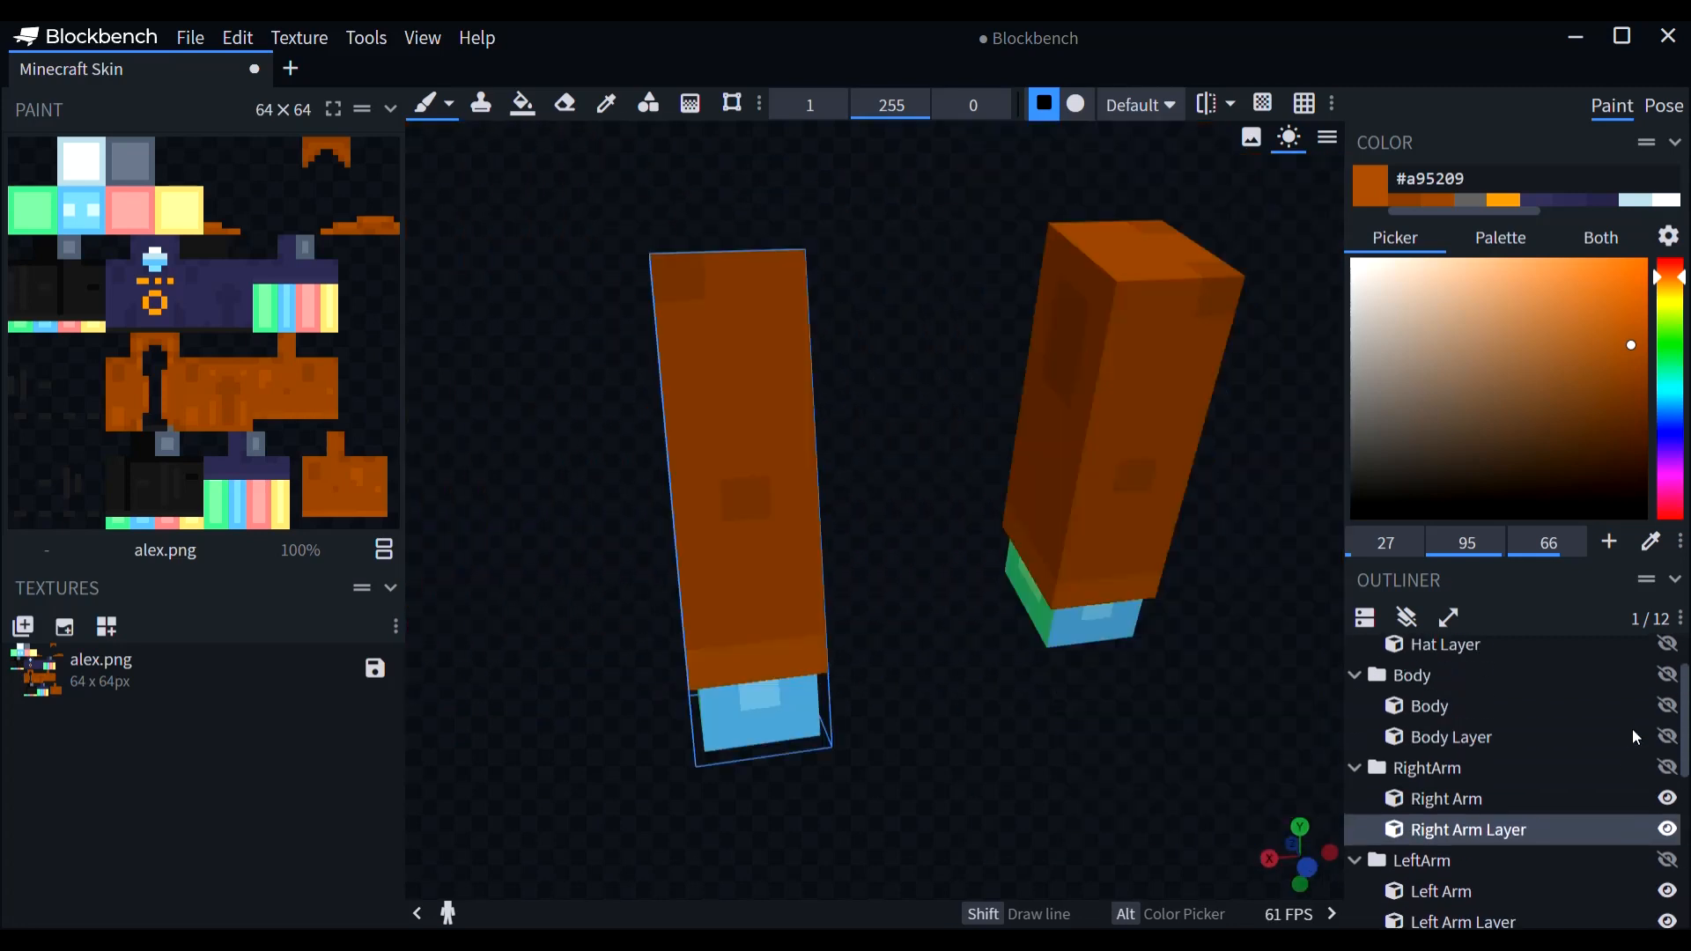
Step: Show the Body and Body Layer again and add an #a95209 highlight to the upper front of both sleeves
{"action": "left_click", "coordinate": [1669, 708]}
{"action": "left_click", "coordinate": [1669, 706]}
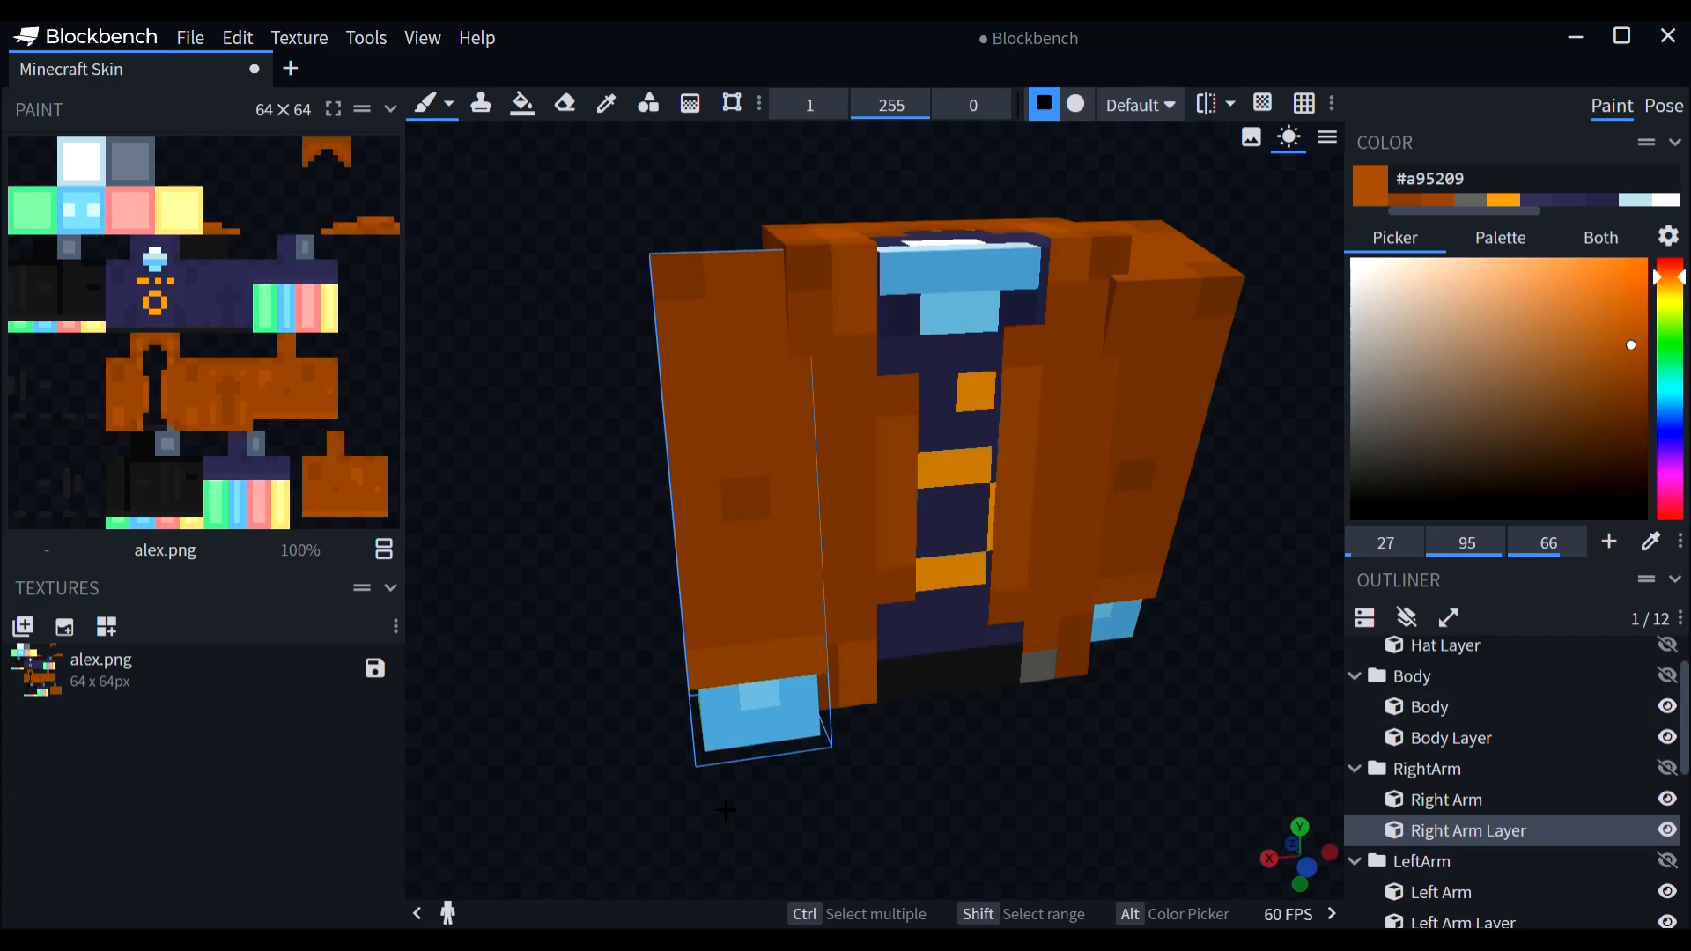
{"action": "left_click_drag", "start_coordinate": [855, 795], "coordinate": [916, 790]}
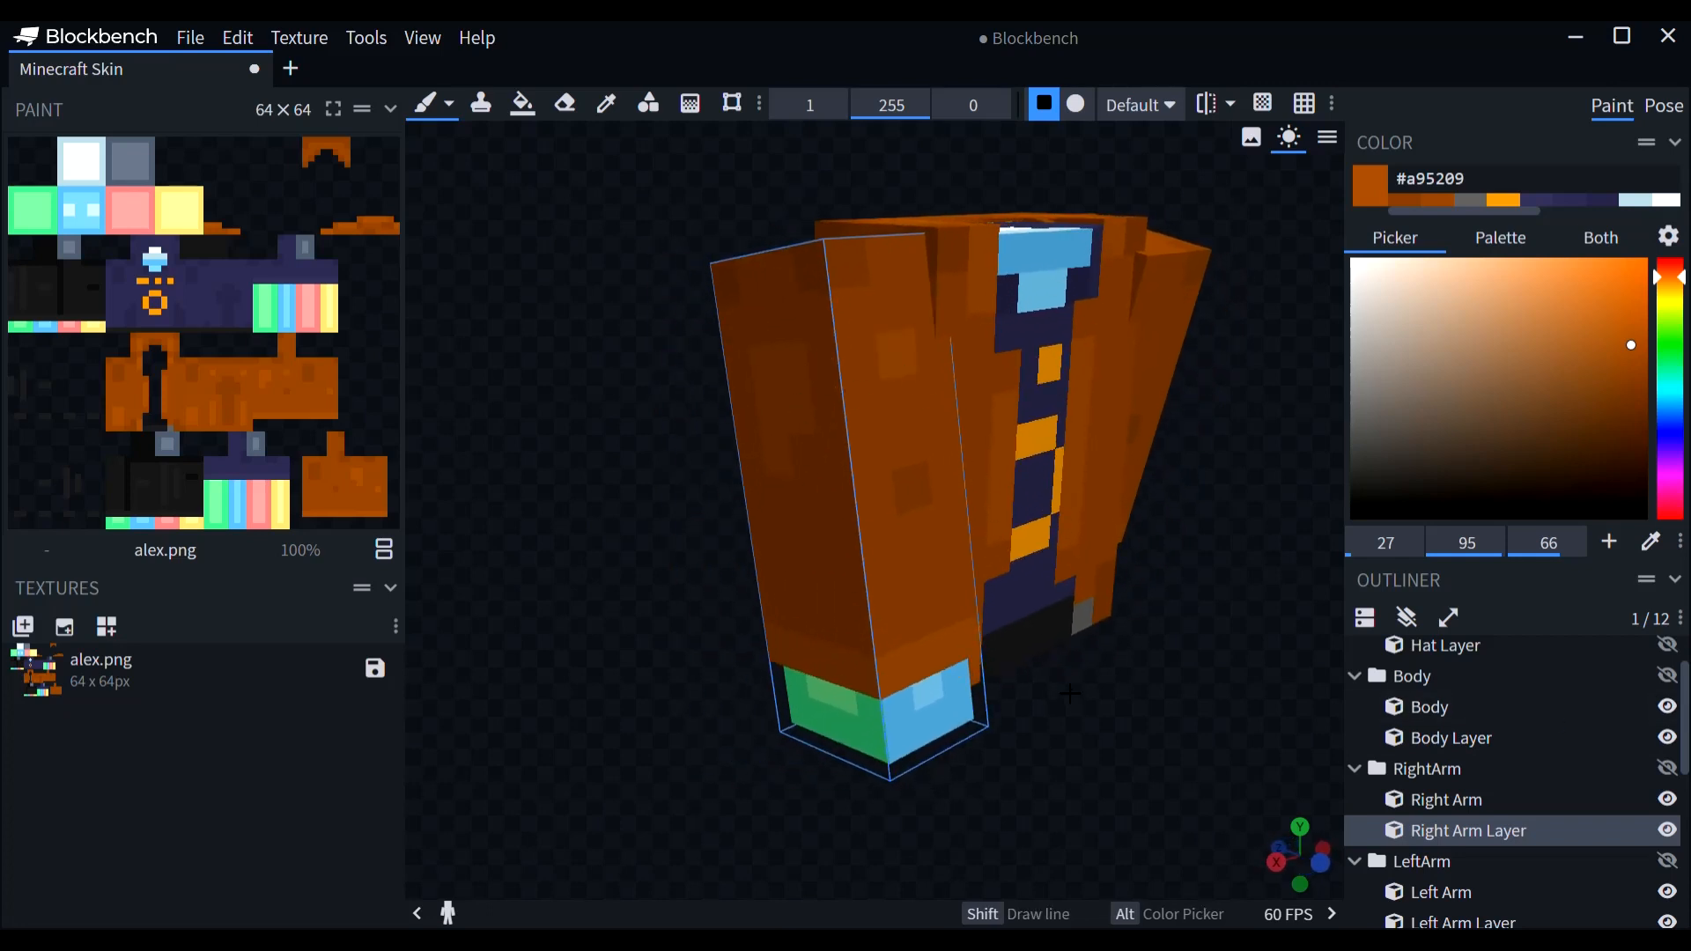
{"action": "left_click_drag", "start_coordinate": [1072, 715], "coordinate": [975, 727]}
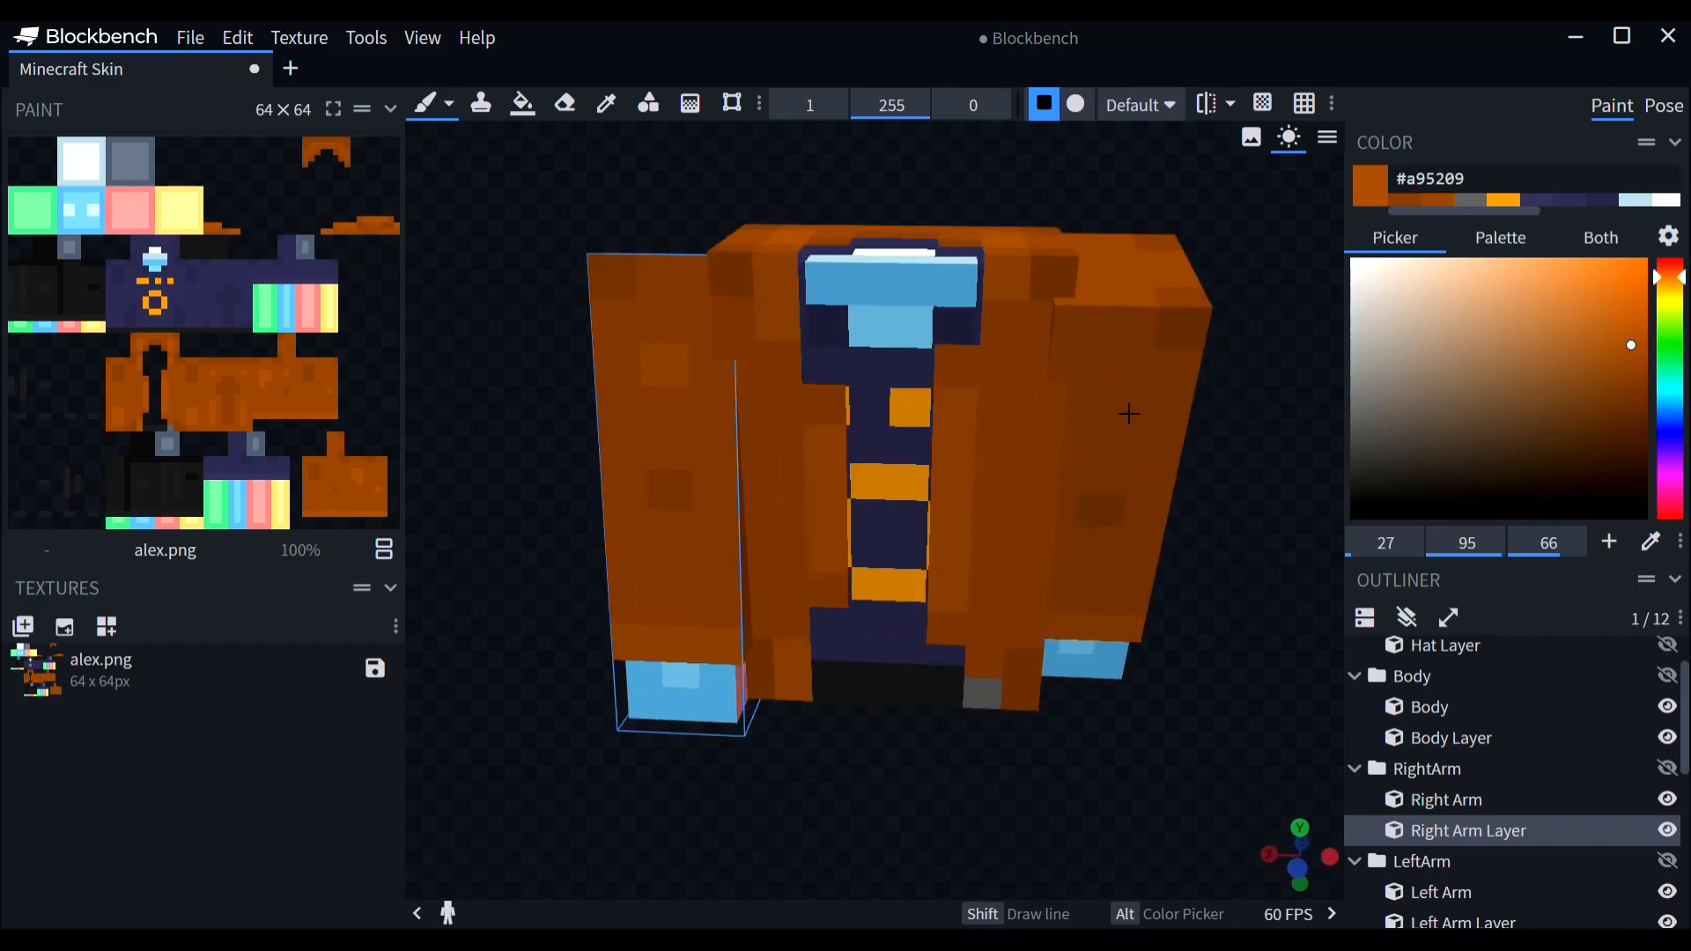
{"action": "left_click", "coordinate": [1133, 403]}
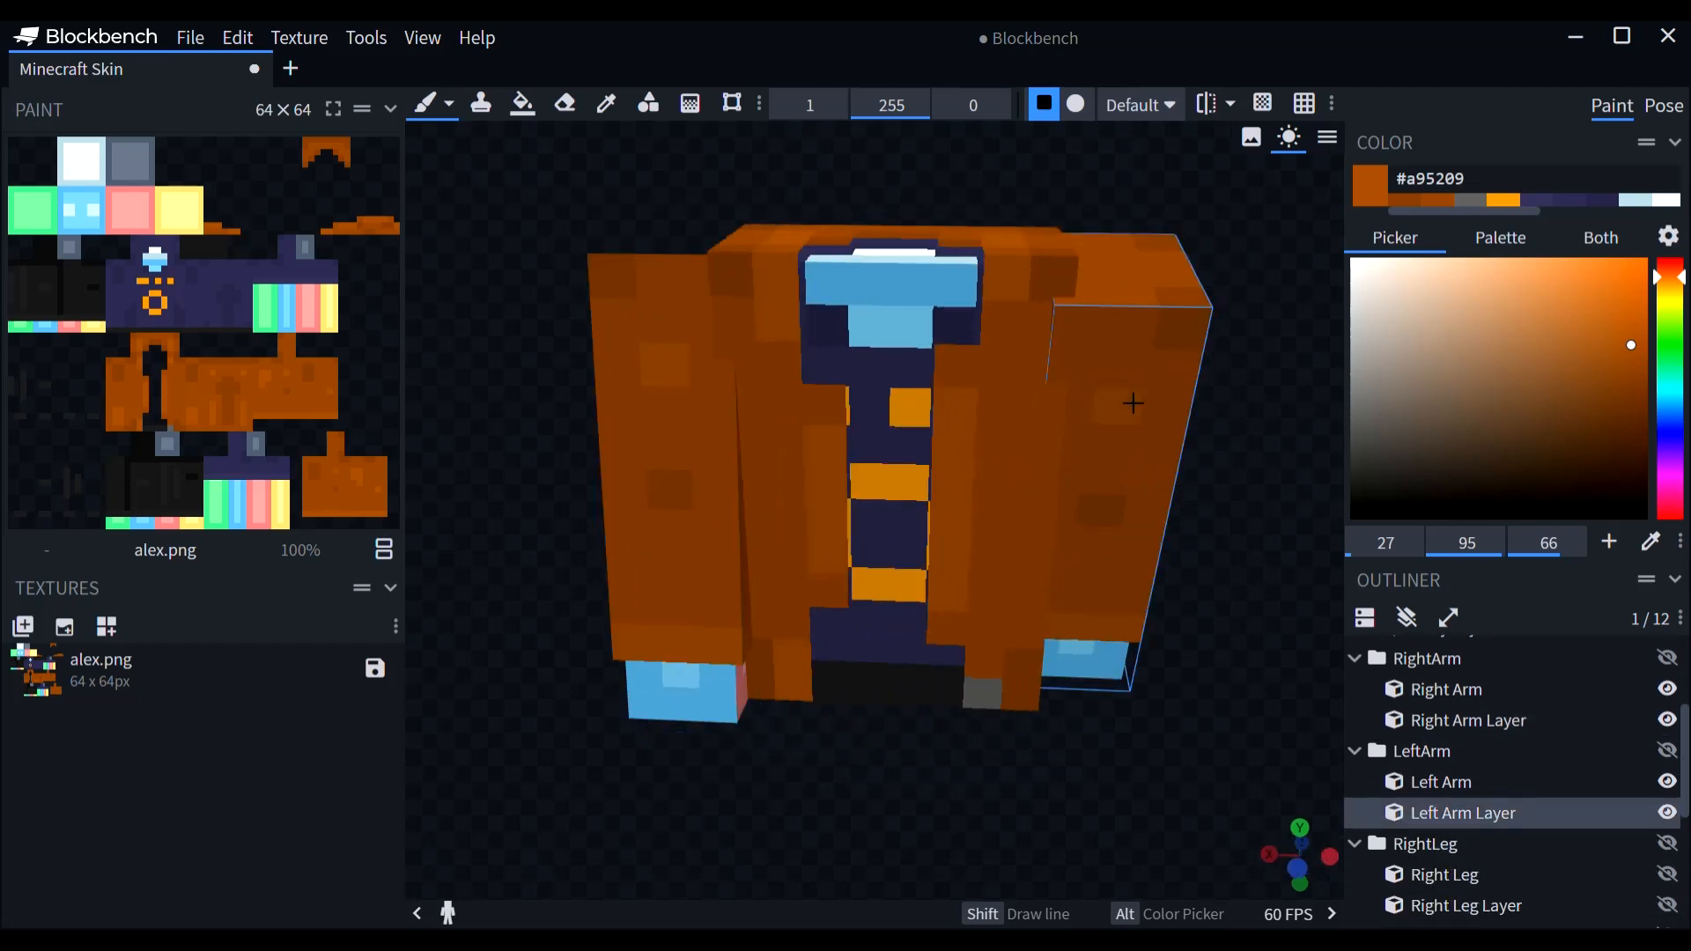
Step: Paint darker #8d4408 patches on the lower outer sides of both sleeves
{"action": "left_click", "coordinate": [1407, 200]}
{"action": "left_click_drag", "start_coordinate": [731, 775], "coordinate": [849, 731]}
{"action": "left_click", "coordinate": [854, 495]}
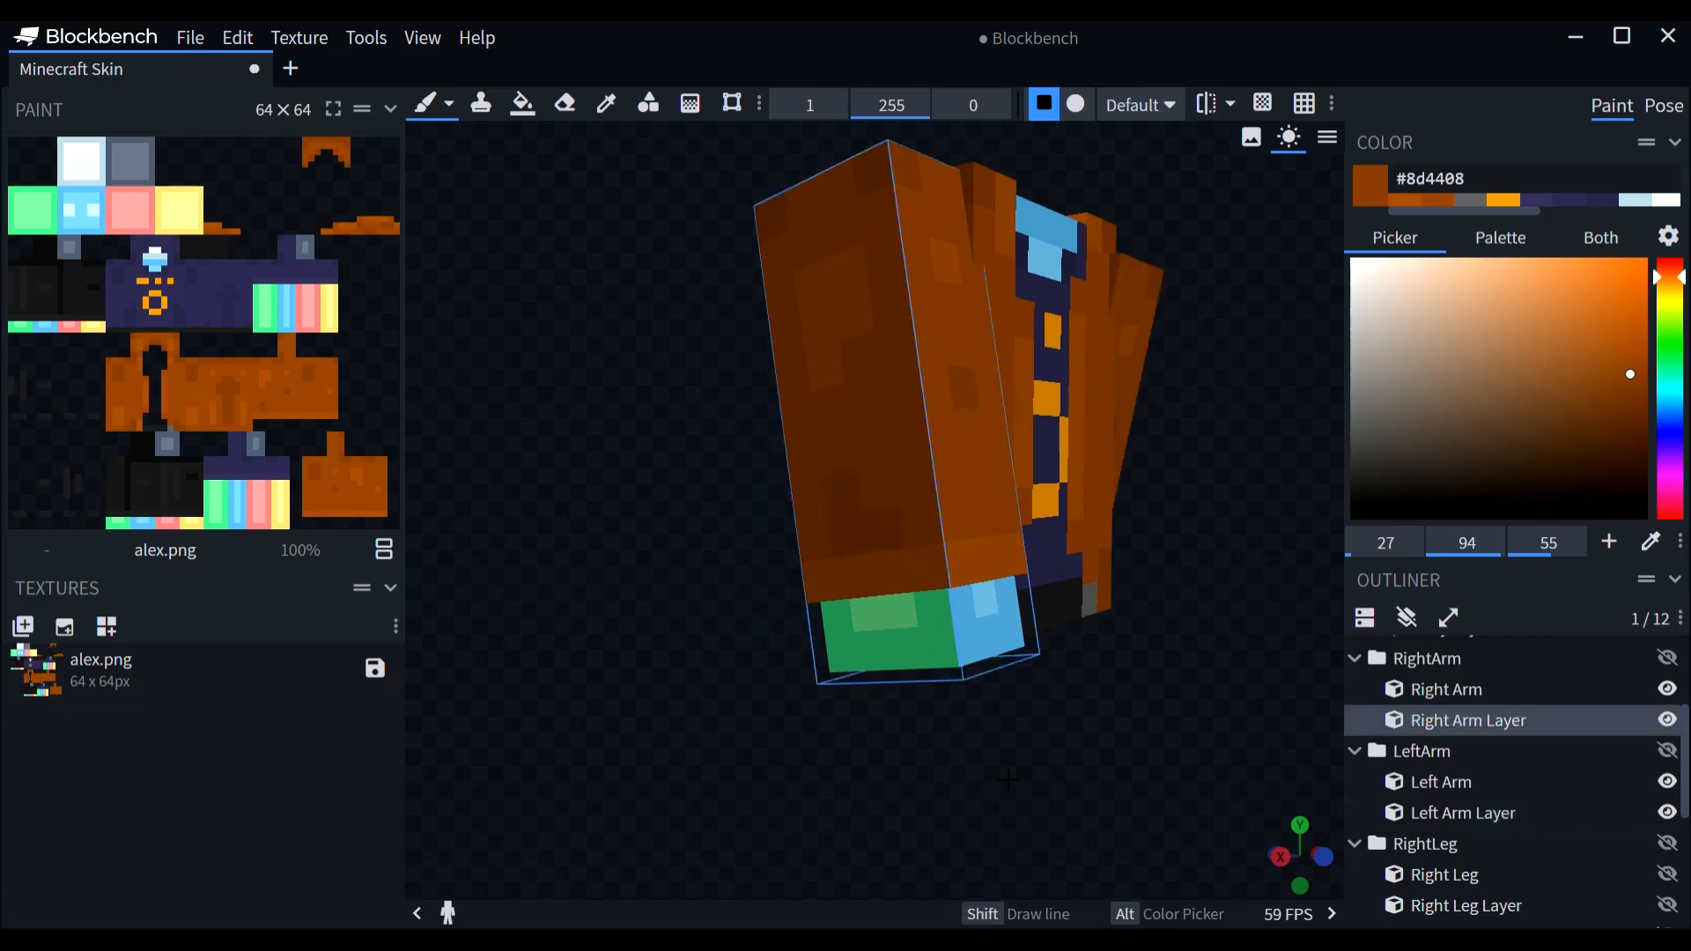
{"action": "left_click_drag", "start_coordinate": [1007, 778], "coordinate": [708, 775]}
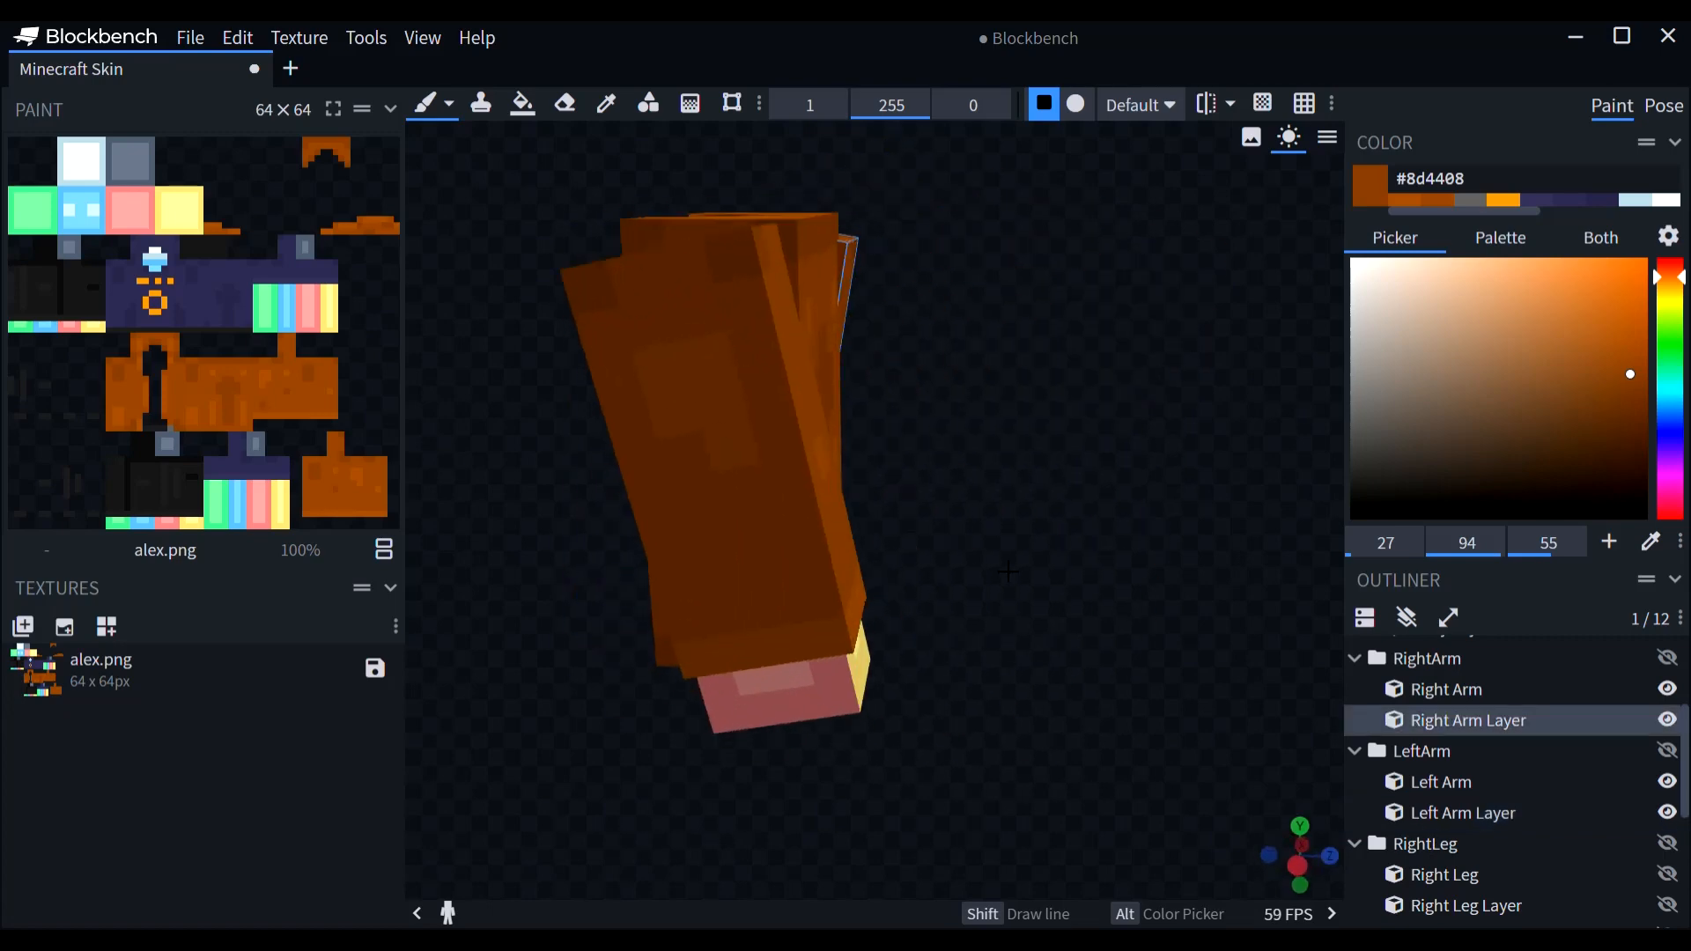
{"action": "left_click", "coordinate": [757, 623]}
Step: Paint tall #a95209 highlight patches on the upper back of both sleeves
{"action": "left_click_drag", "start_coordinate": [972, 532], "coordinate": [909, 560]}
{"action": "left_click", "coordinate": [1403, 202]}
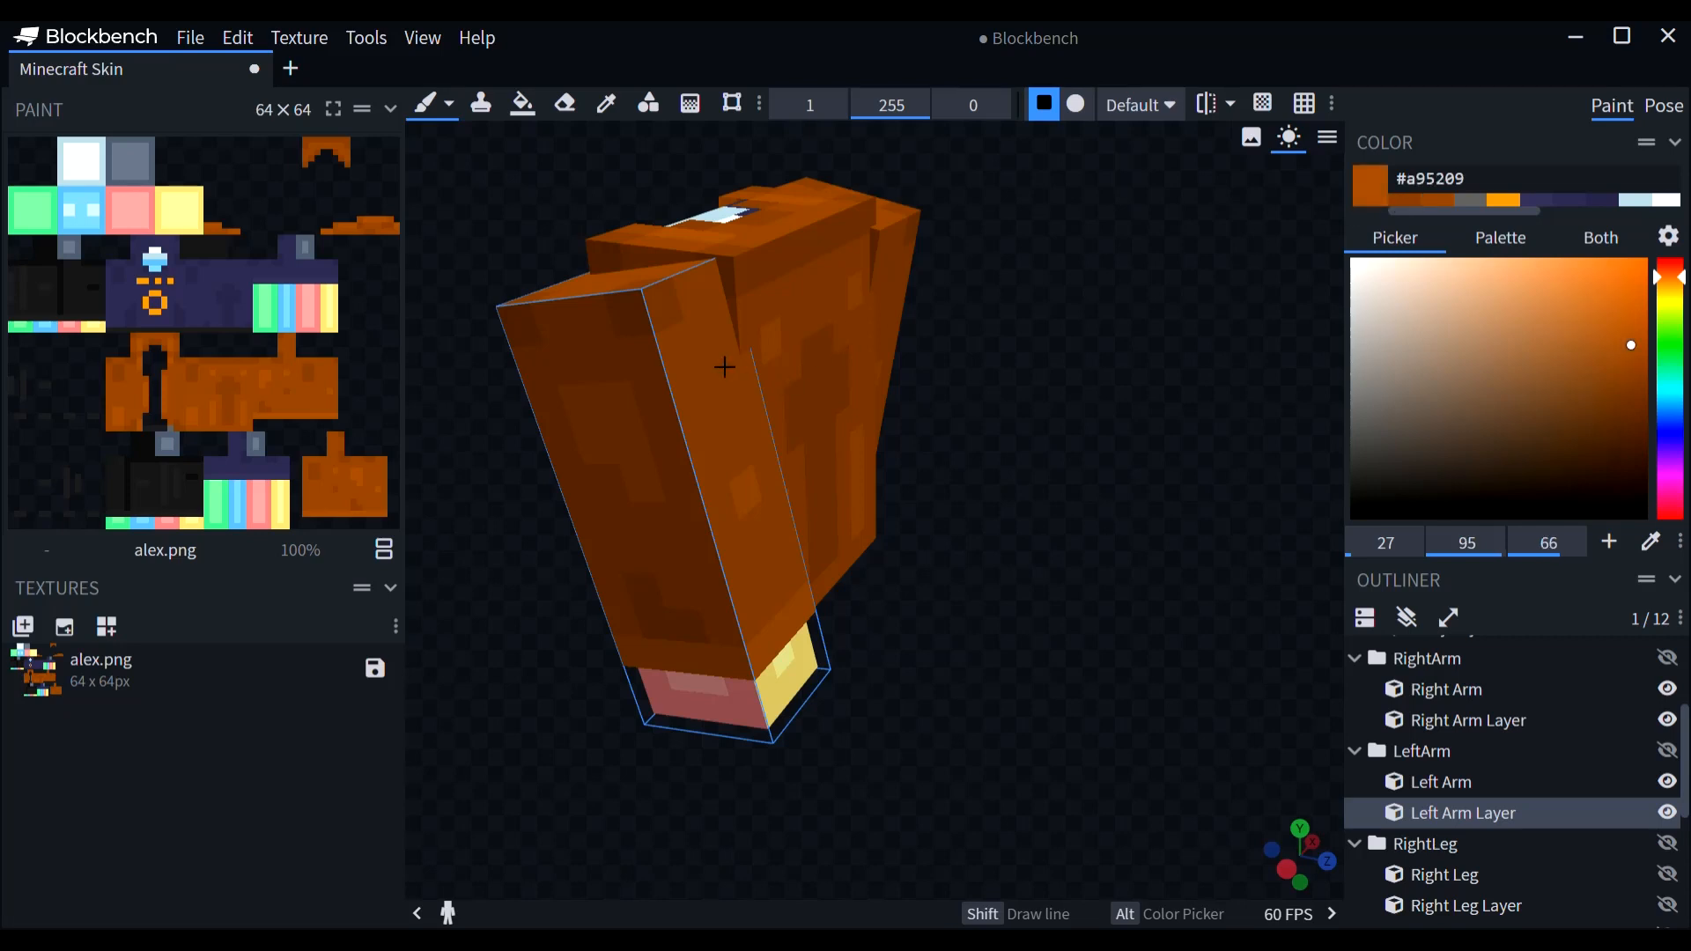
{"action": "left_click_drag", "start_coordinate": [725, 387], "coordinate": [733, 422]}
{"action": "left_click_drag", "start_coordinate": [984, 447], "coordinate": [1007, 351]}
{"action": "left_click", "coordinate": [1038, 364]}
{"action": "left_click_drag", "start_coordinate": [1157, 421], "coordinate": [1122, 432]}
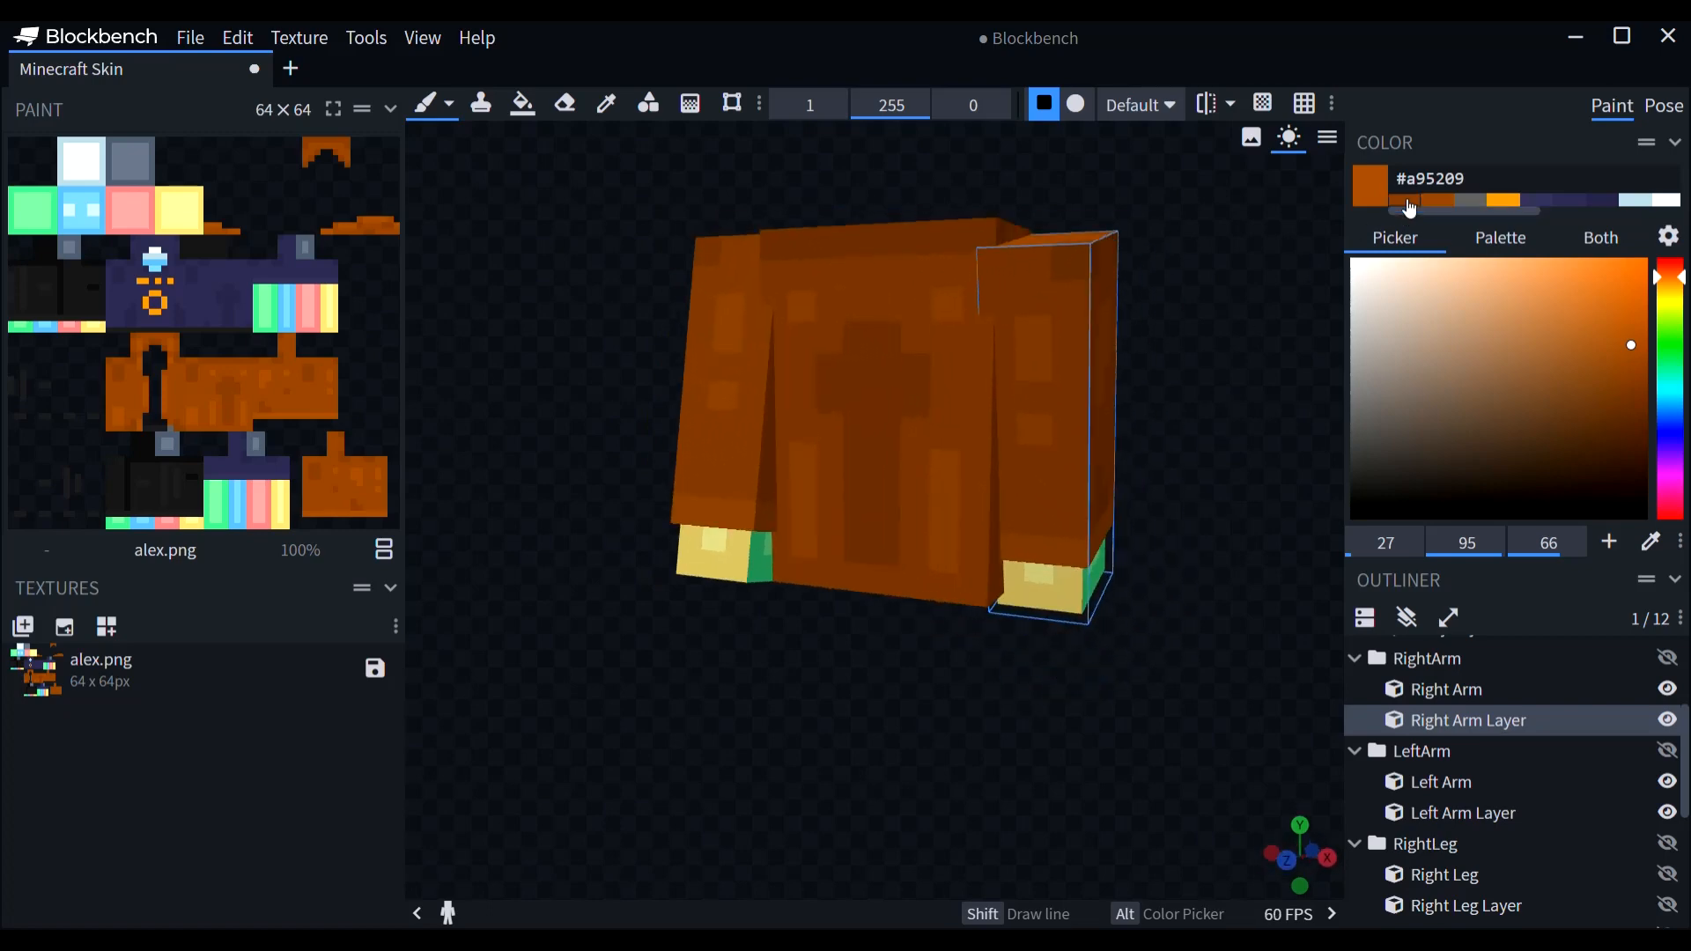
Step: Add an #8d4408 shade patch to the lower back of both sleeves
{"action": "left_click", "coordinate": [1404, 201]}
{"action": "left_click_drag", "start_coordinate": [1196, 610], "coordinate": [1063, 629]}
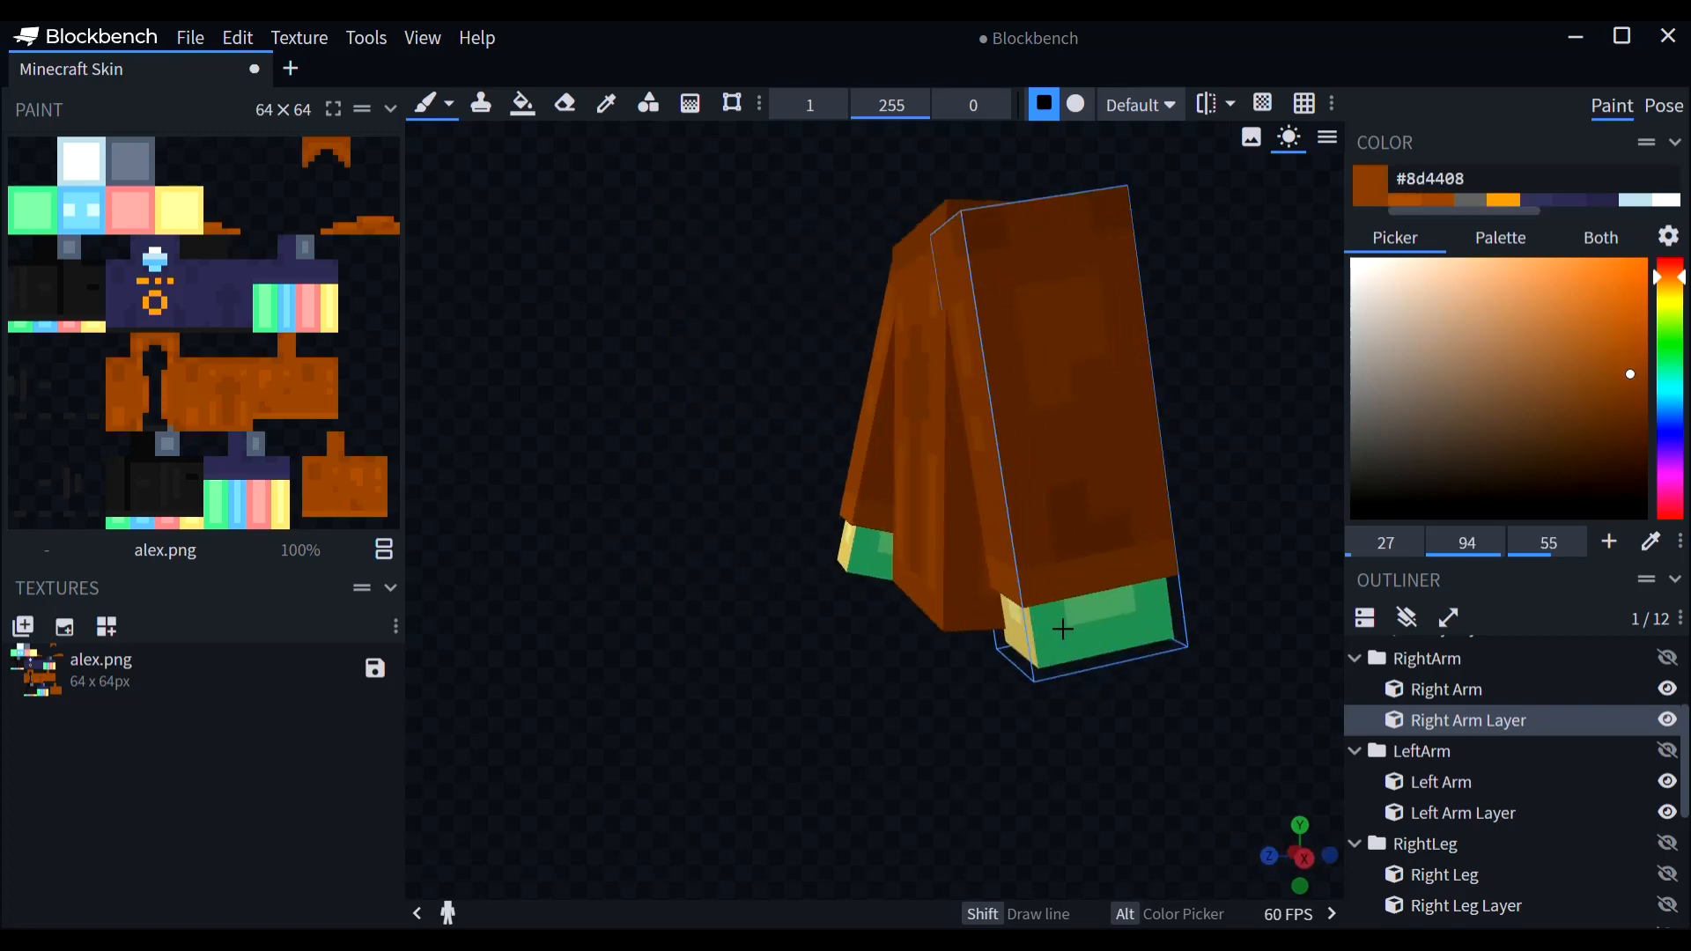
{"action": "left_click_drag", "start_coordinate": [960, 631], "coordinate": [1045, 596]}
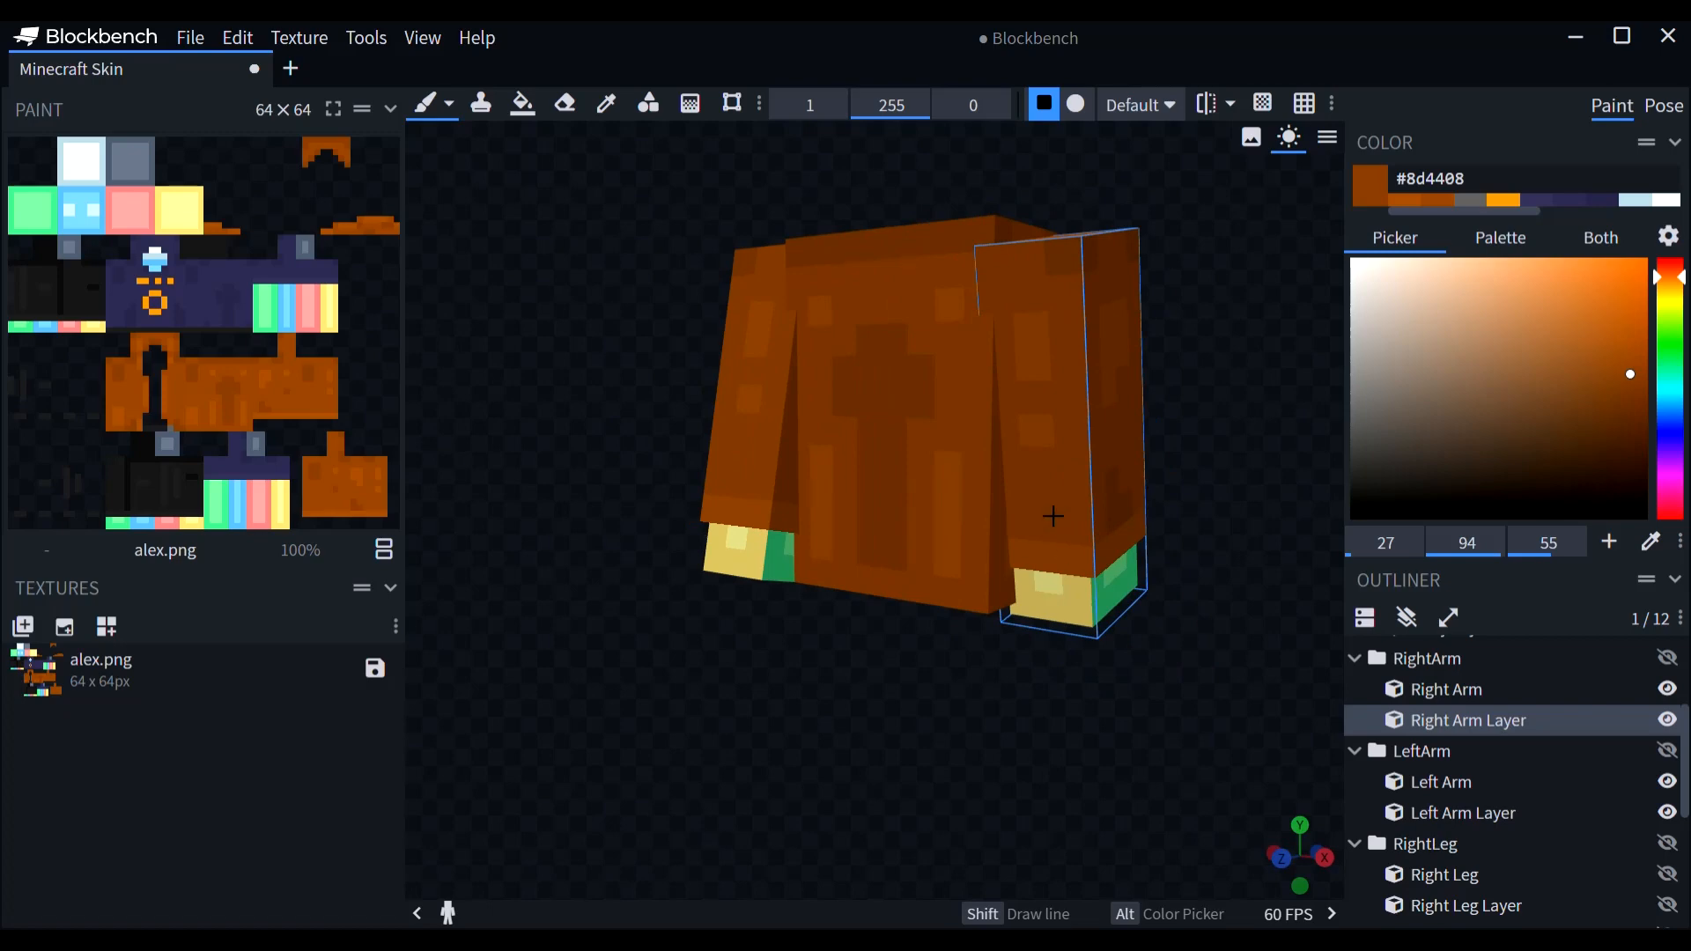
{"action": "left_click", "coordinate": [754, 476]}
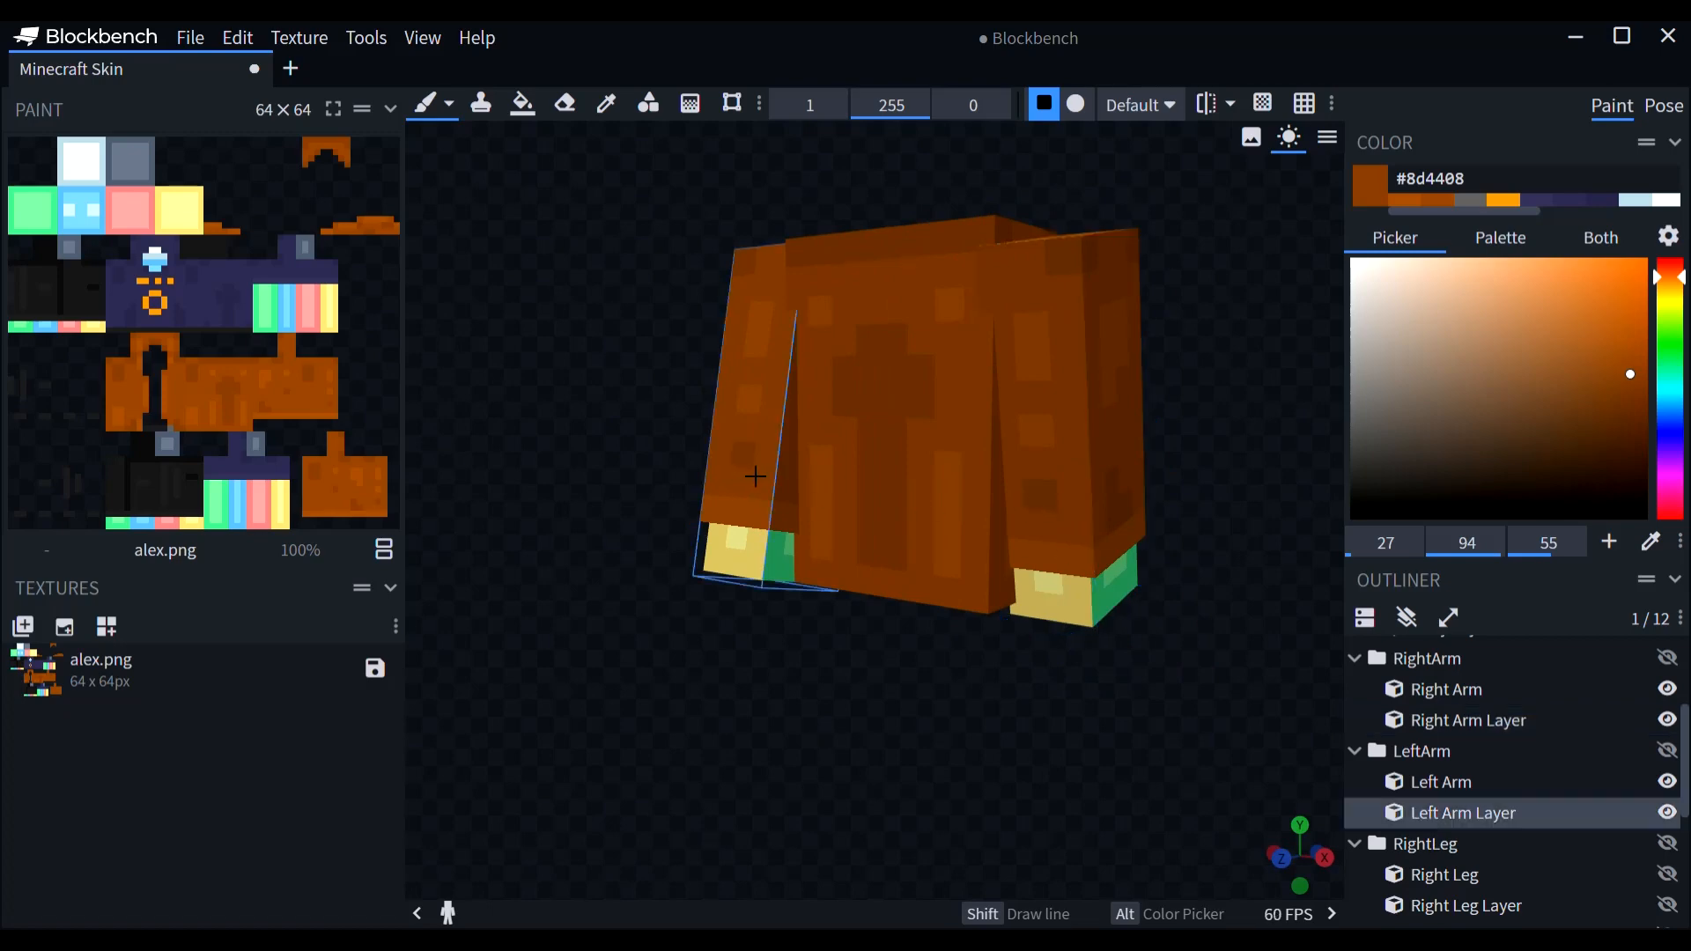
Step: Show the Hat Layer and examine the finished jacket together with its collar from the front
{"action": "left_click_drag", "start_coordinate": [888, 698], "coordinate": [749, 772]}
{"action": "scroll", "coordinate": [552, 764], "scroll_direction": "down", "scroll_amount": 3}
{"action": "scroll", "coordinate": [748, 771], "scroll_direction": "down", "scroll_amount": 2}
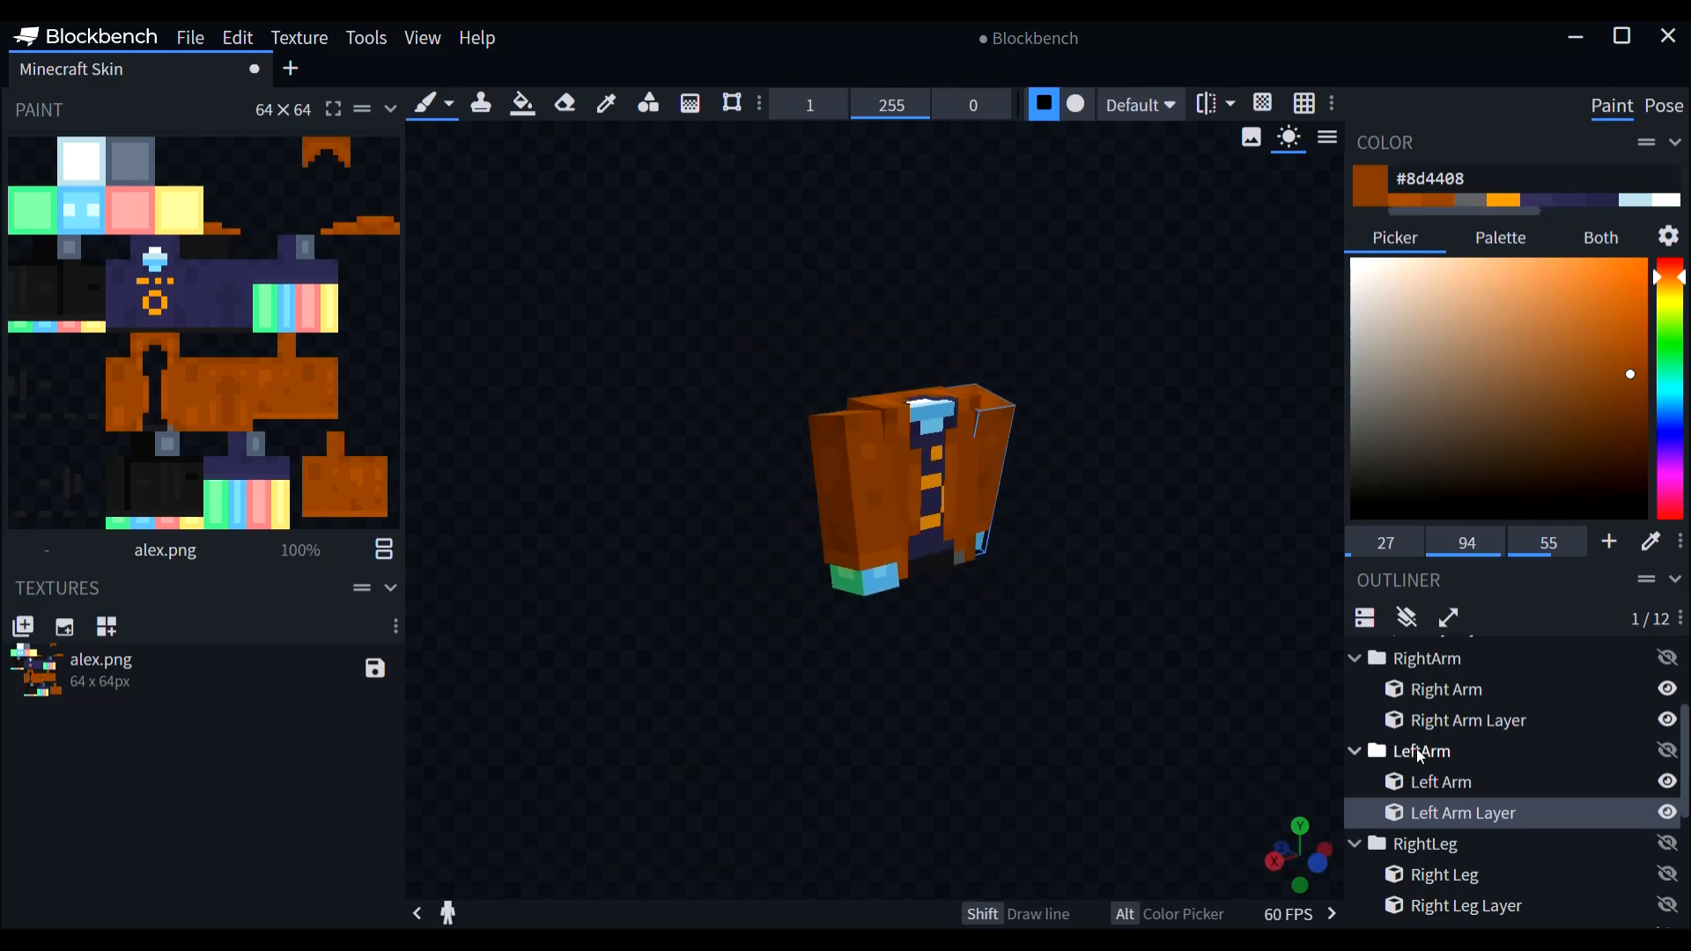
{"action": "scroll", "coordinate": [1416, 749], "scroll_direction": "up", "scroll_amount": 3}
{"action": "left_click", "coordinate": [1667, 713]}
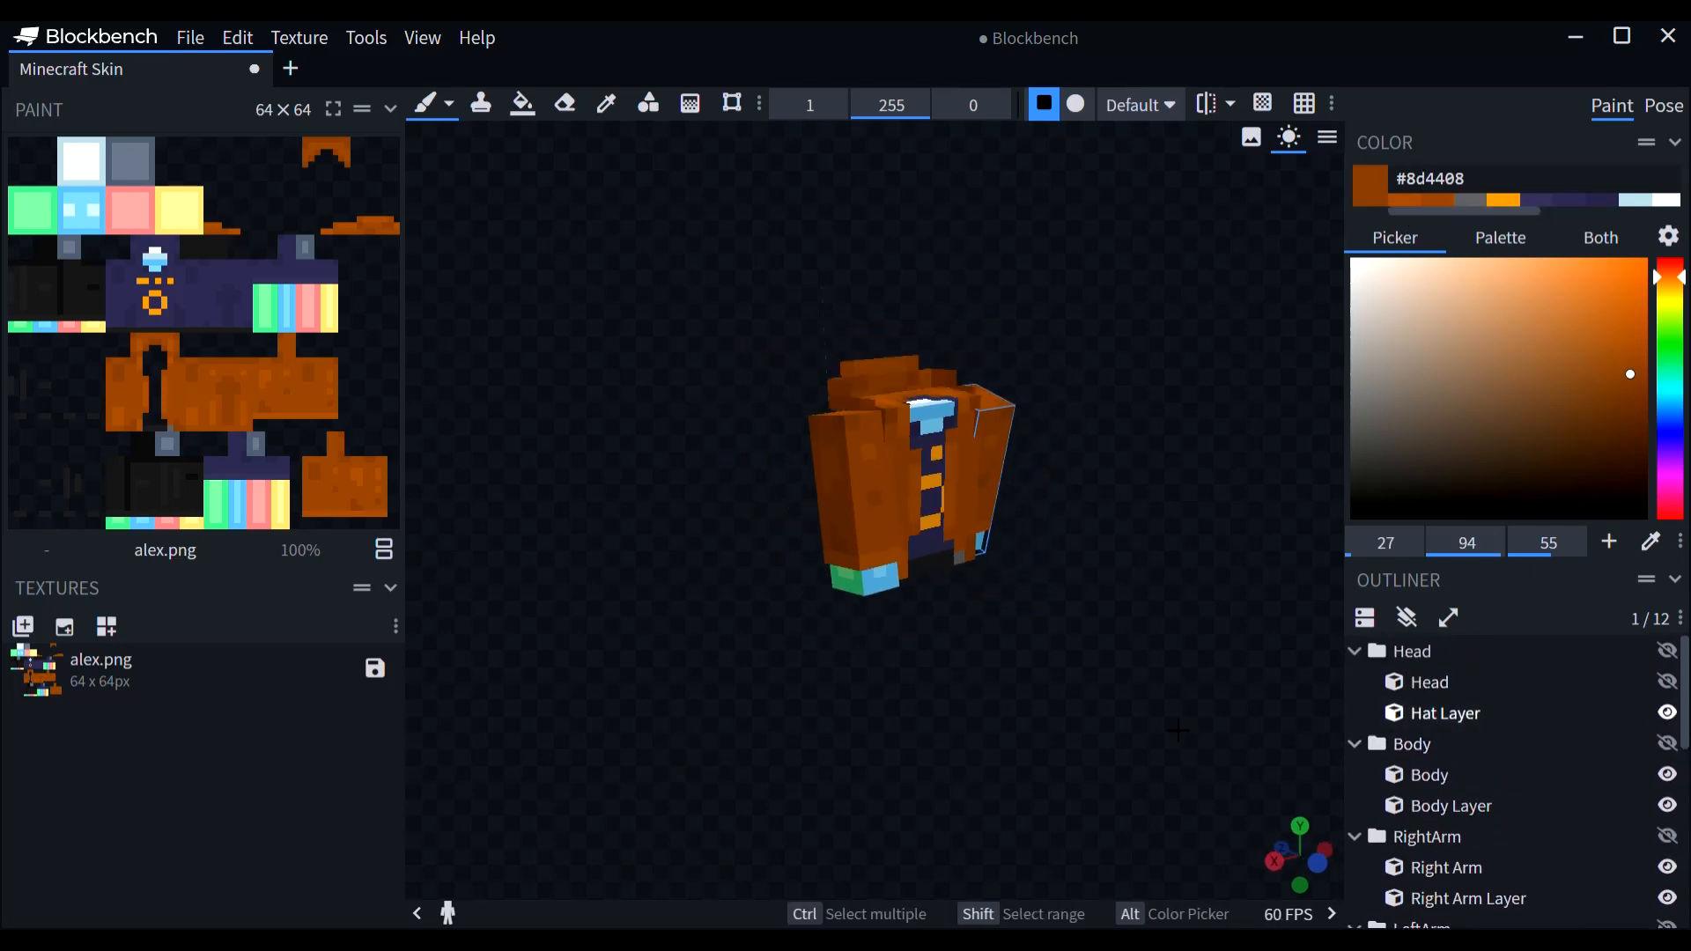
{"action": "mouse_move", "coordinate": [1124, 734]}
{"action": "left_mouse_down"}
{"action": "mouse_move", "coordinate": [1070, 767]}
{"action": "mouse_move", "coordinate": [1136, 793]}
{"action": "mouse_move", "coordinate": [1124, 735]}
{"action": "left_mouse_up"}
{"action": "scroll", "coordinate": [871, 706], "scroll_direction": "up", "scroll_amount": 5}
{"action": "left_click", "coordinate": [819, 602]}
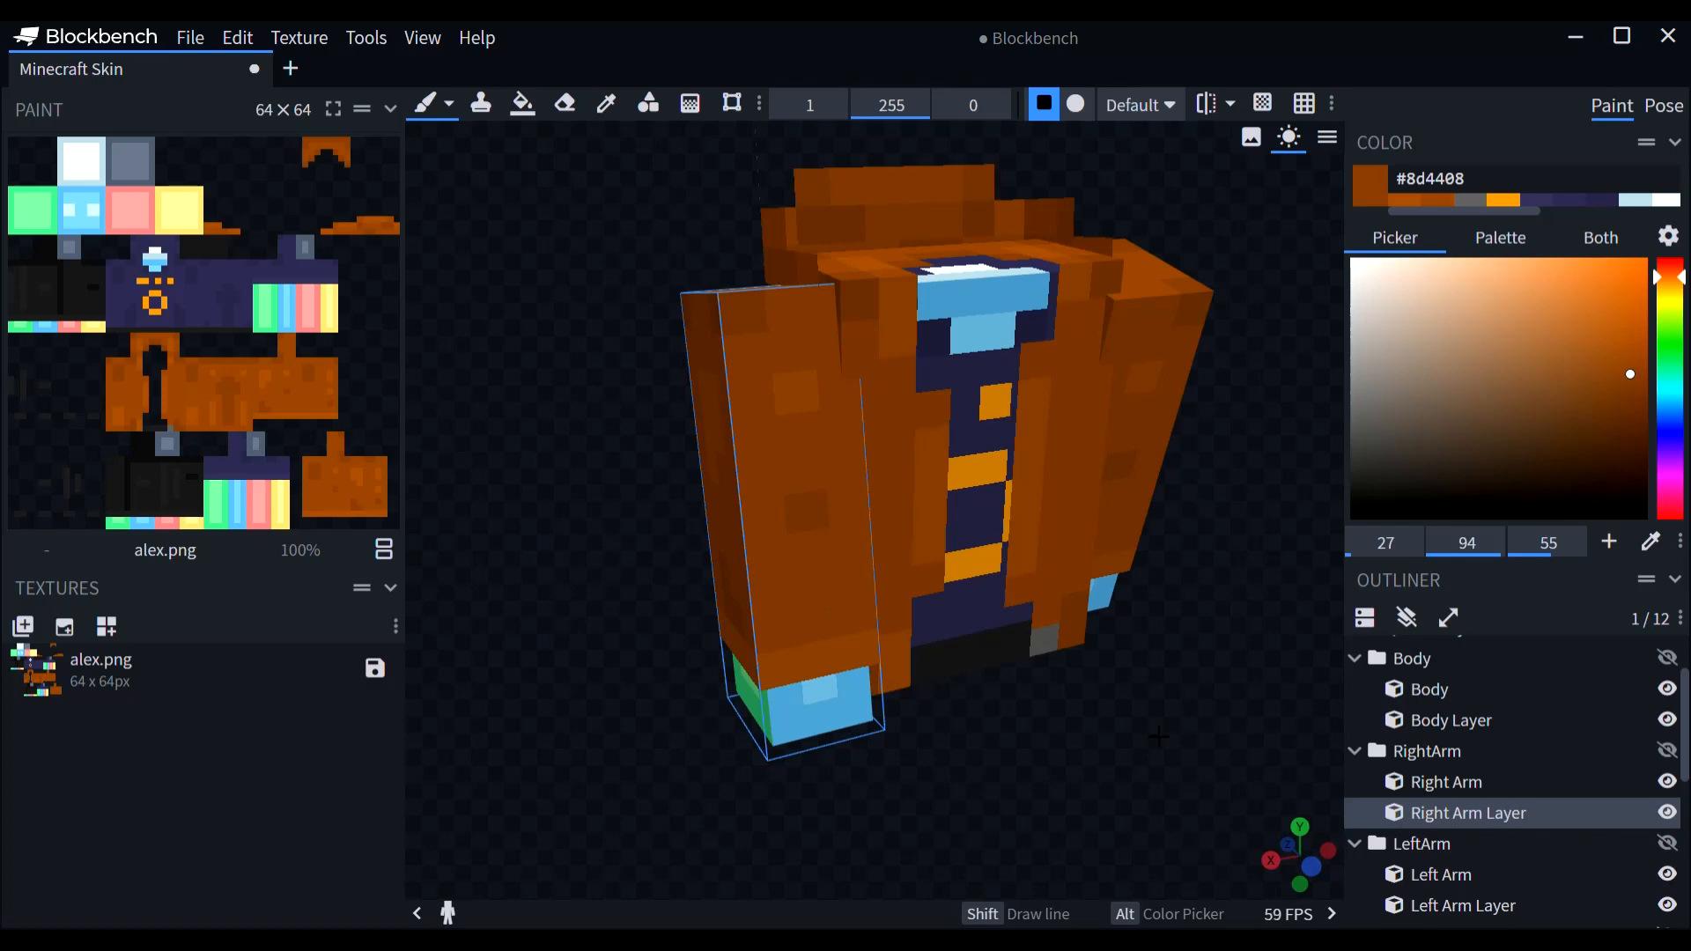
{"action": "scroll", "coordinate": [1051, 689], "scroll_direction": "down", "scroll_amount": 2}
{"action": "mouse_move", "coordinate": [1021, 648]}
{"action": "left_mouse_down"}
{"action": "mouse_move", "coordinate": [1024, 663]}
{"action": "mouse_move", "coordinate": [1019, 599]}
{"action": "mouse_move", "coordinate": [1019, 626]}
{"action": "left_mouse_up"}
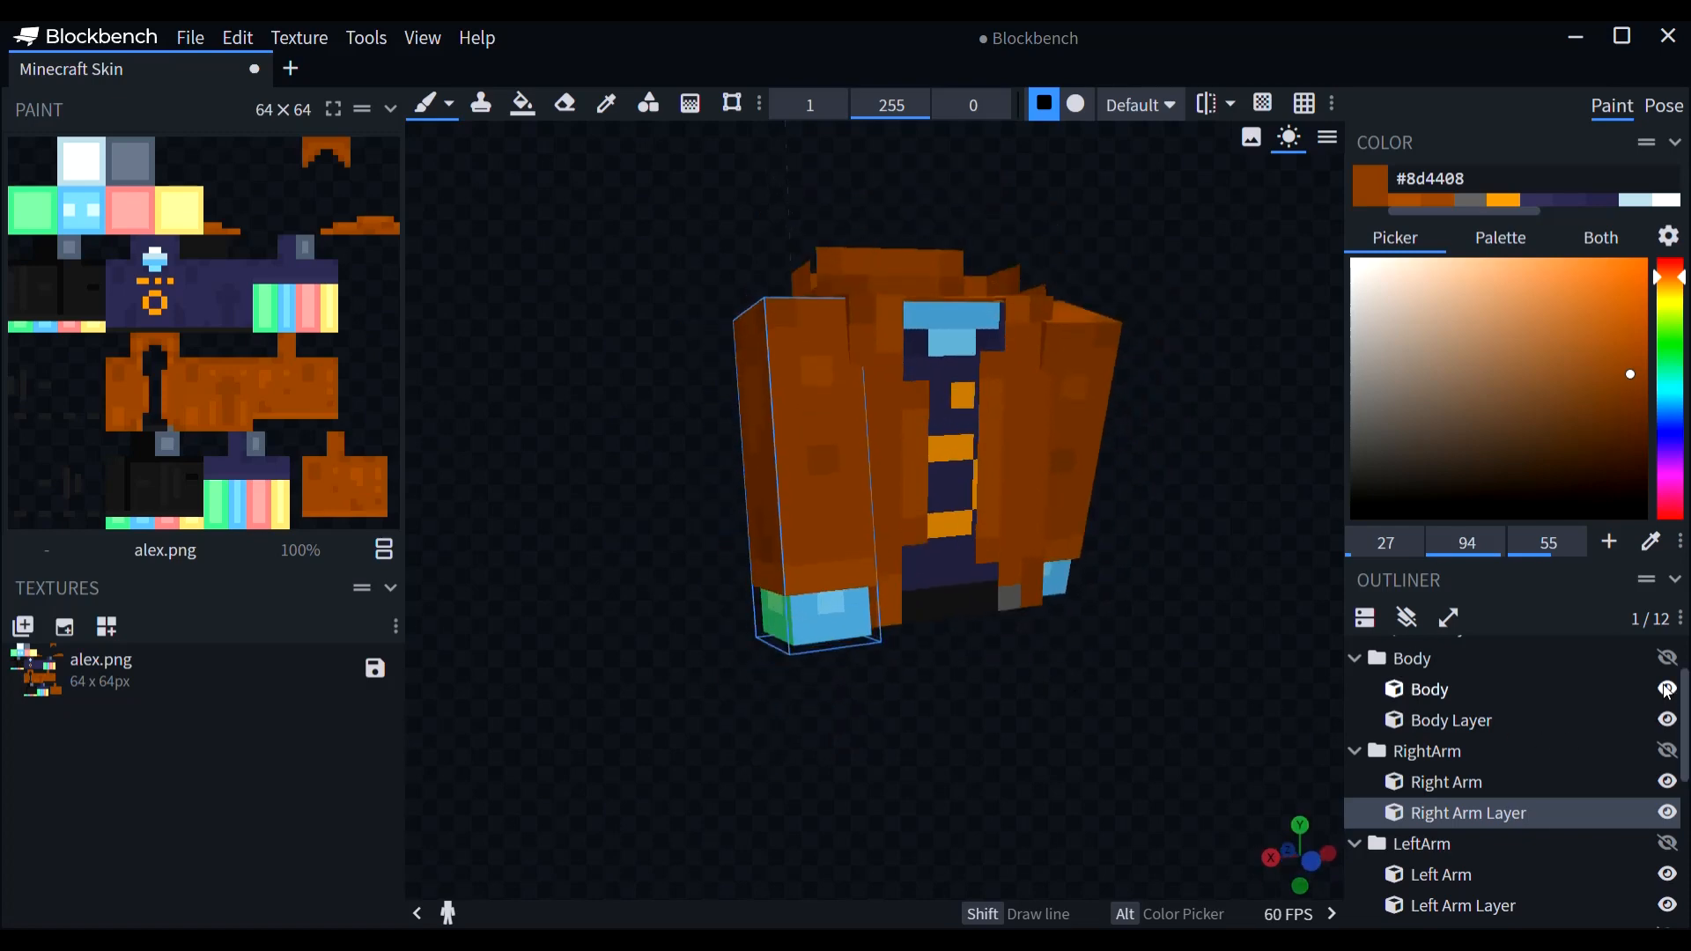
Step: Hide the Hat Layer, the body and both arms, including their outer layers
{"action": "left_click_drag", "start_coordinate": [1667, 691], "coordinate": [1668, 812]}
{"action": "scroll", "coordinate": [1669, 740], "scroll_direction": "up", "scroll_amount": 1}
{"action": "left_click", "coordinate": [1670, 716]}
{"action": "scroll", "coordinate": [1670, 720], "scroll_direction": "down", "scroll_amount": 2}
{"action": "left_click", "coordinate": [1668, 739]}
{"action": "left_click", "coordinate": [1668, 771]}
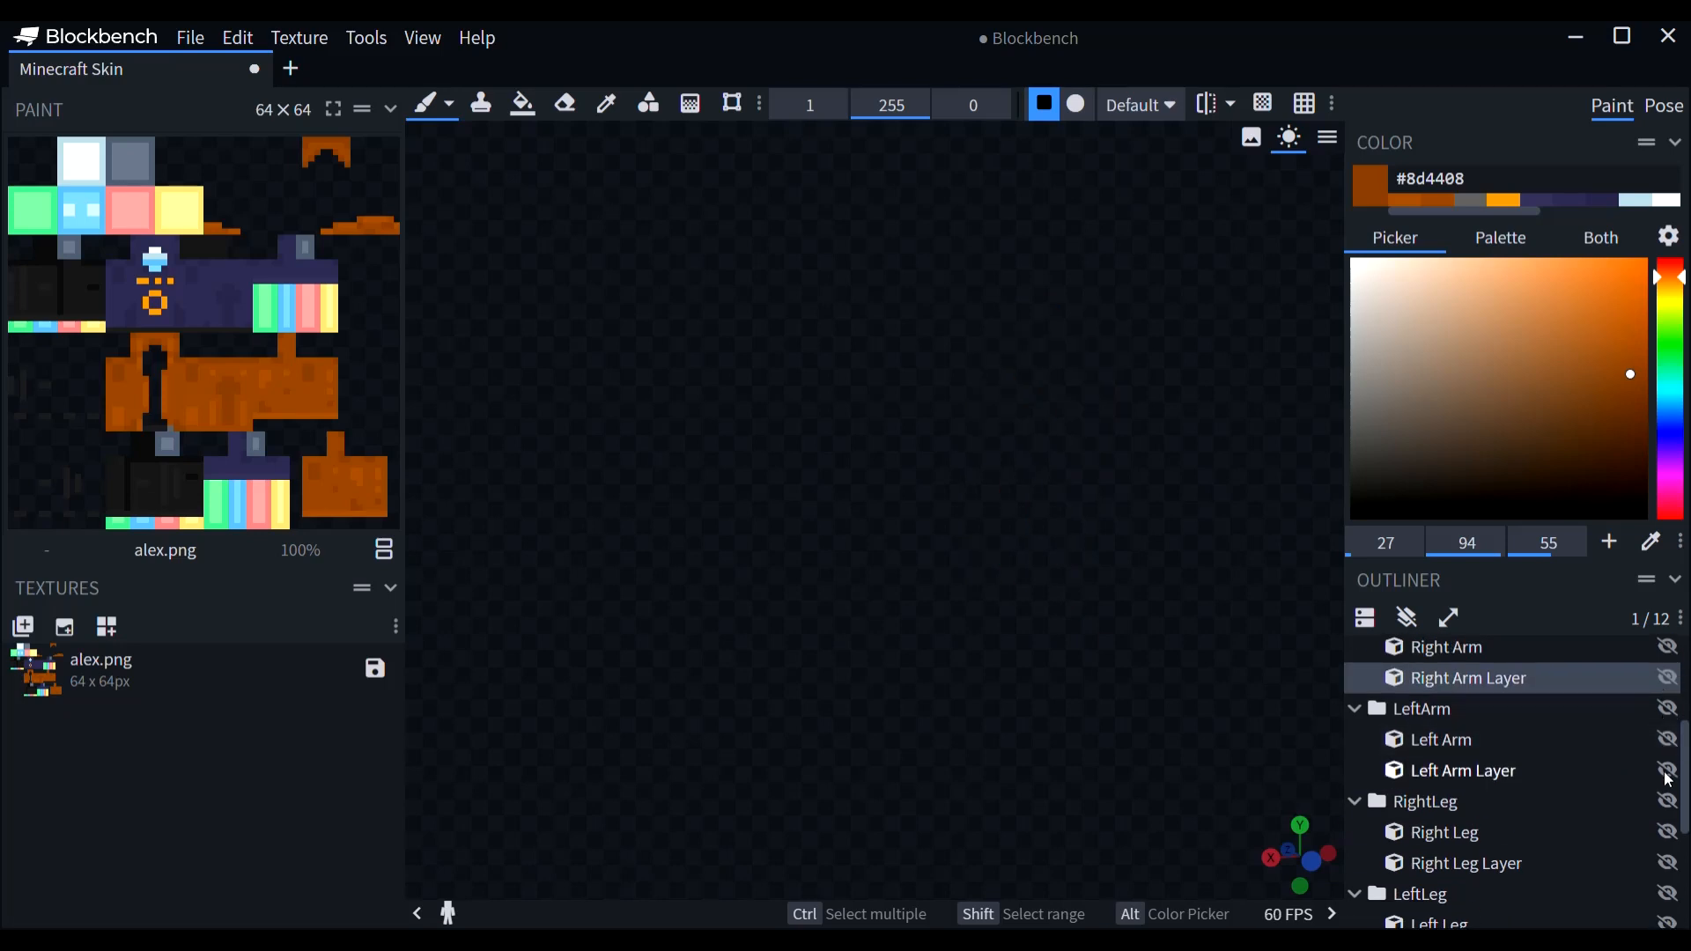
Step: Show only the base Right Leg and Left Leg in the model
{"action": "scroll", "coordinate": [1570, 729], "scroll_direction": "up", "scroll_amount": 1}
{"action": "scroll", "coordinate": [1569, 729], "scroll_direction": "down", "scroll_amount": 3}
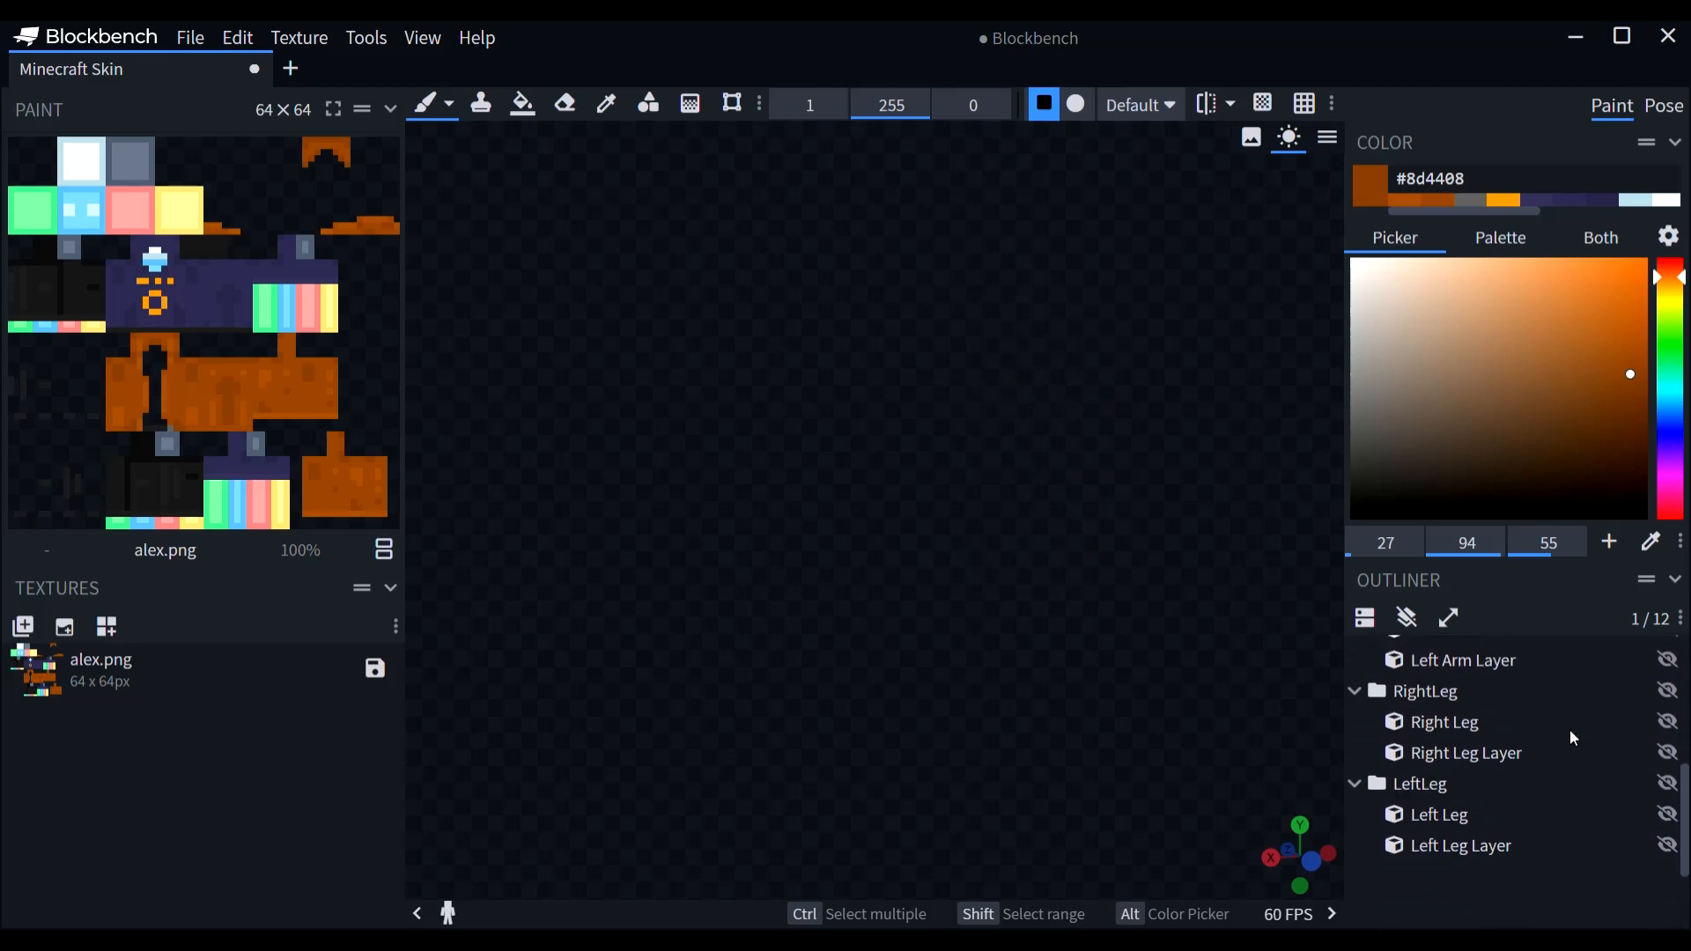
{"action": "left_click", "coordinate": [1668, 722]}
{"action": "left_click", "coordinate": [1668, 815]}
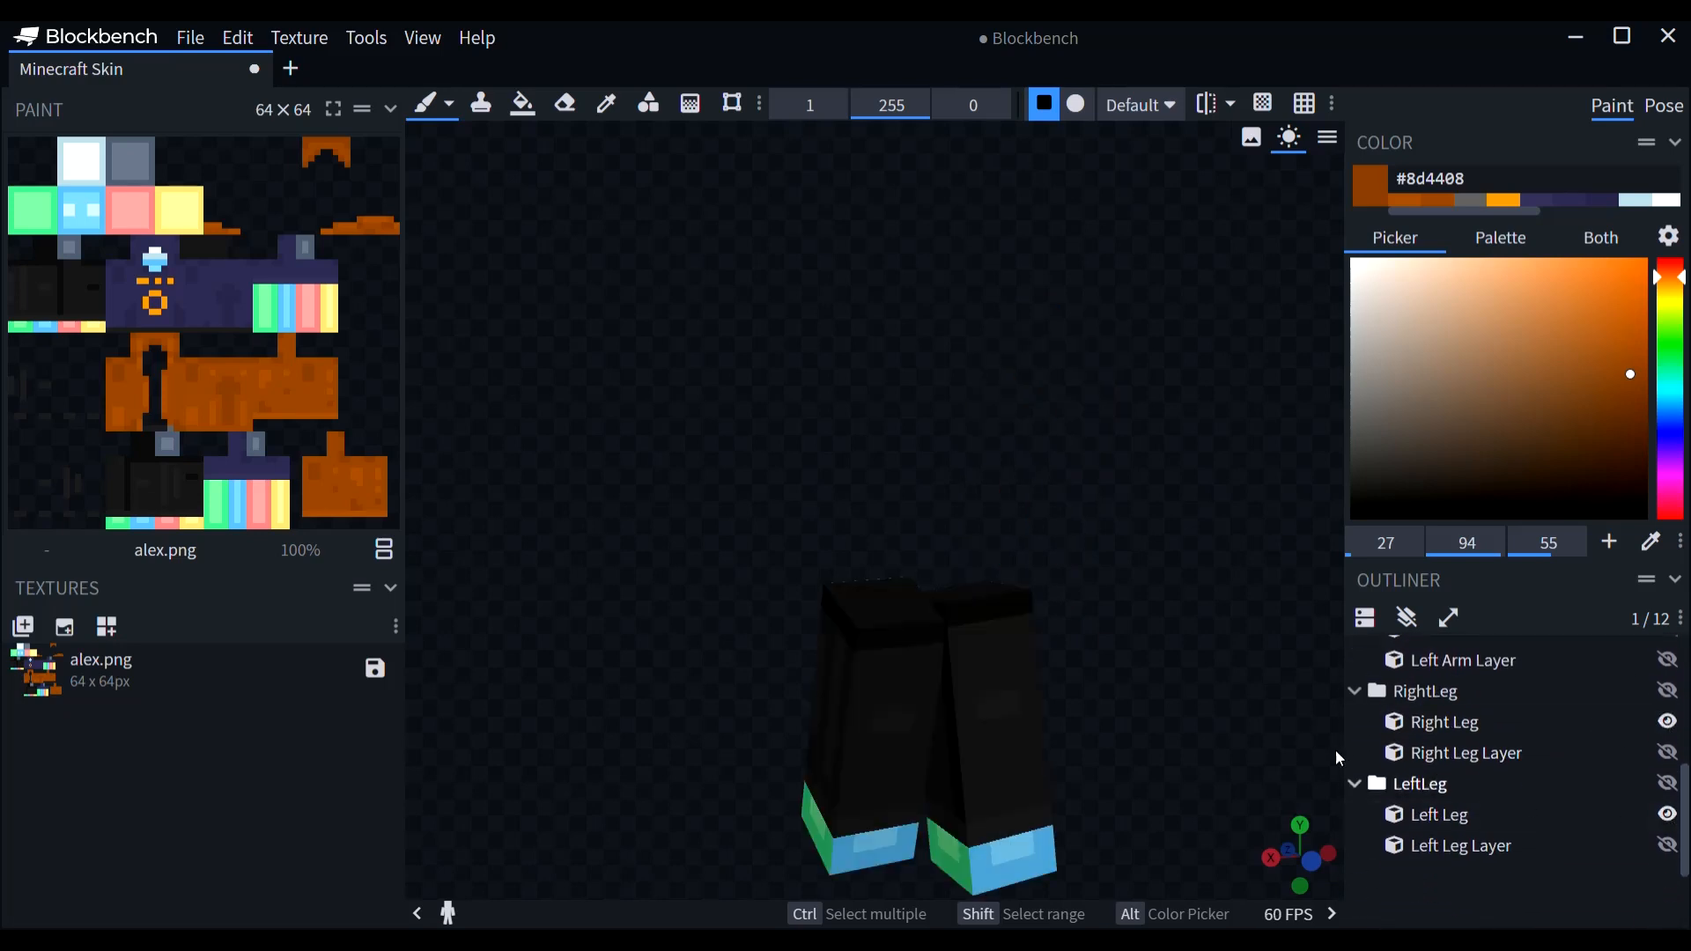
{"action": "right_click_drag", "start_coordinate": [1154, 740], "coordinate": [1119, 506]}
{"action": "scroll", "coordinate": [1118, 506], "scroll_direction": "up", "scroll_amount": 4}
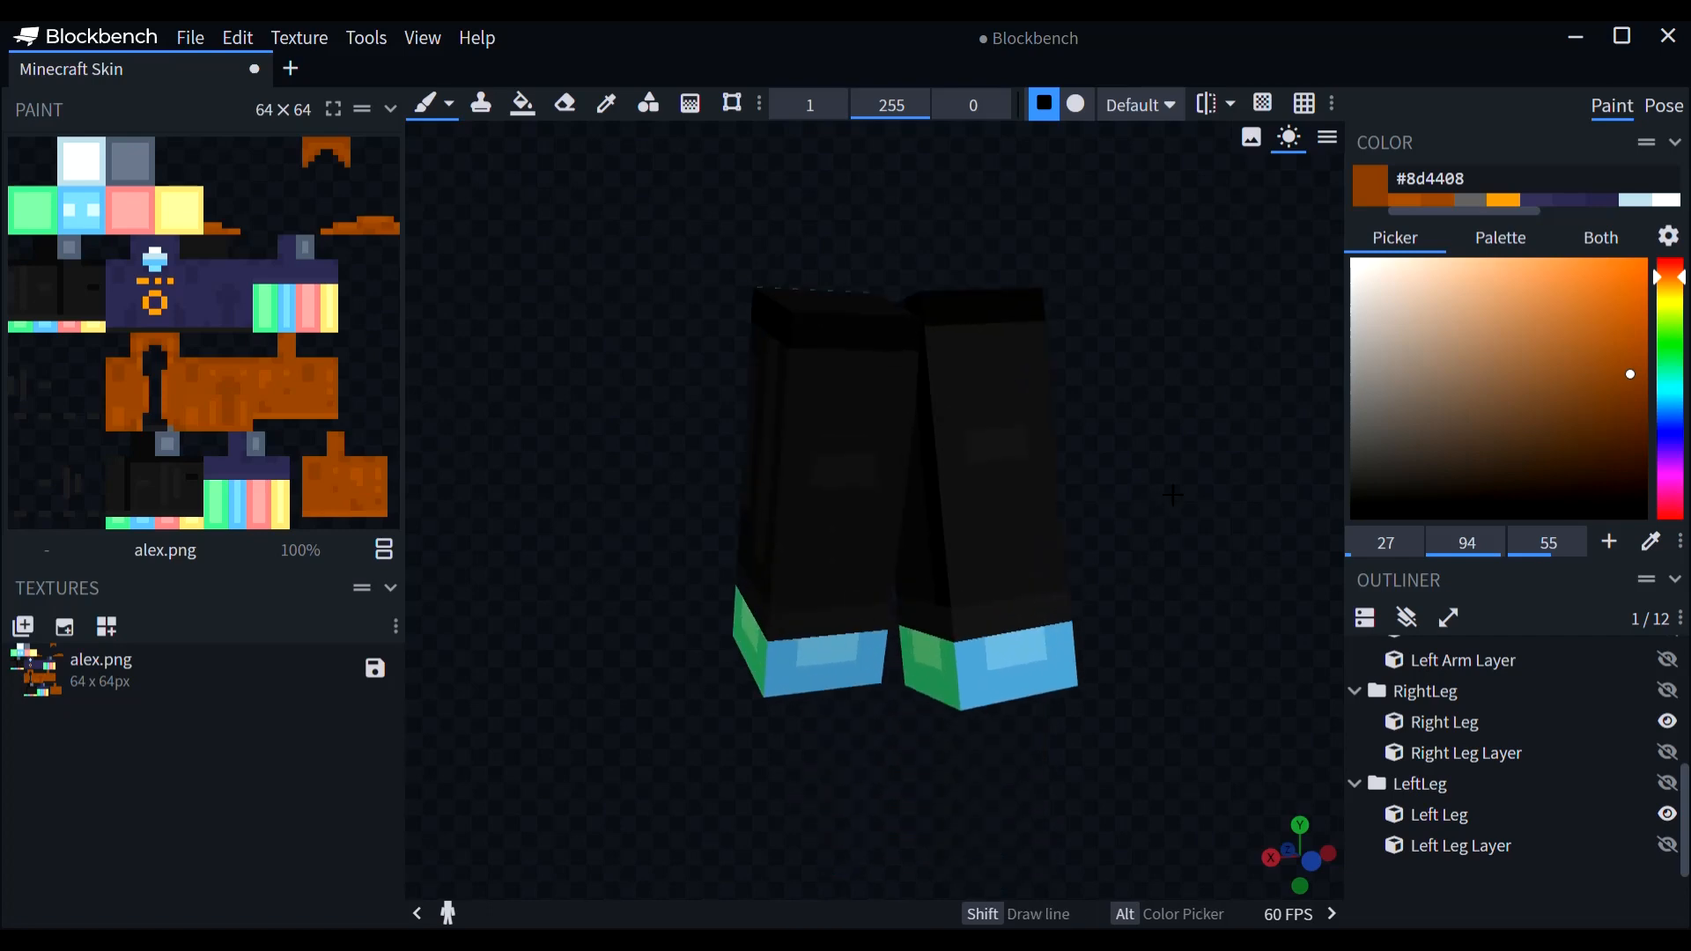
Step: Paint an #f79908 orange band along the upper pixel row of the right leg's shoe area
{"action": "left_click", "coordinate": [1512, 202]}
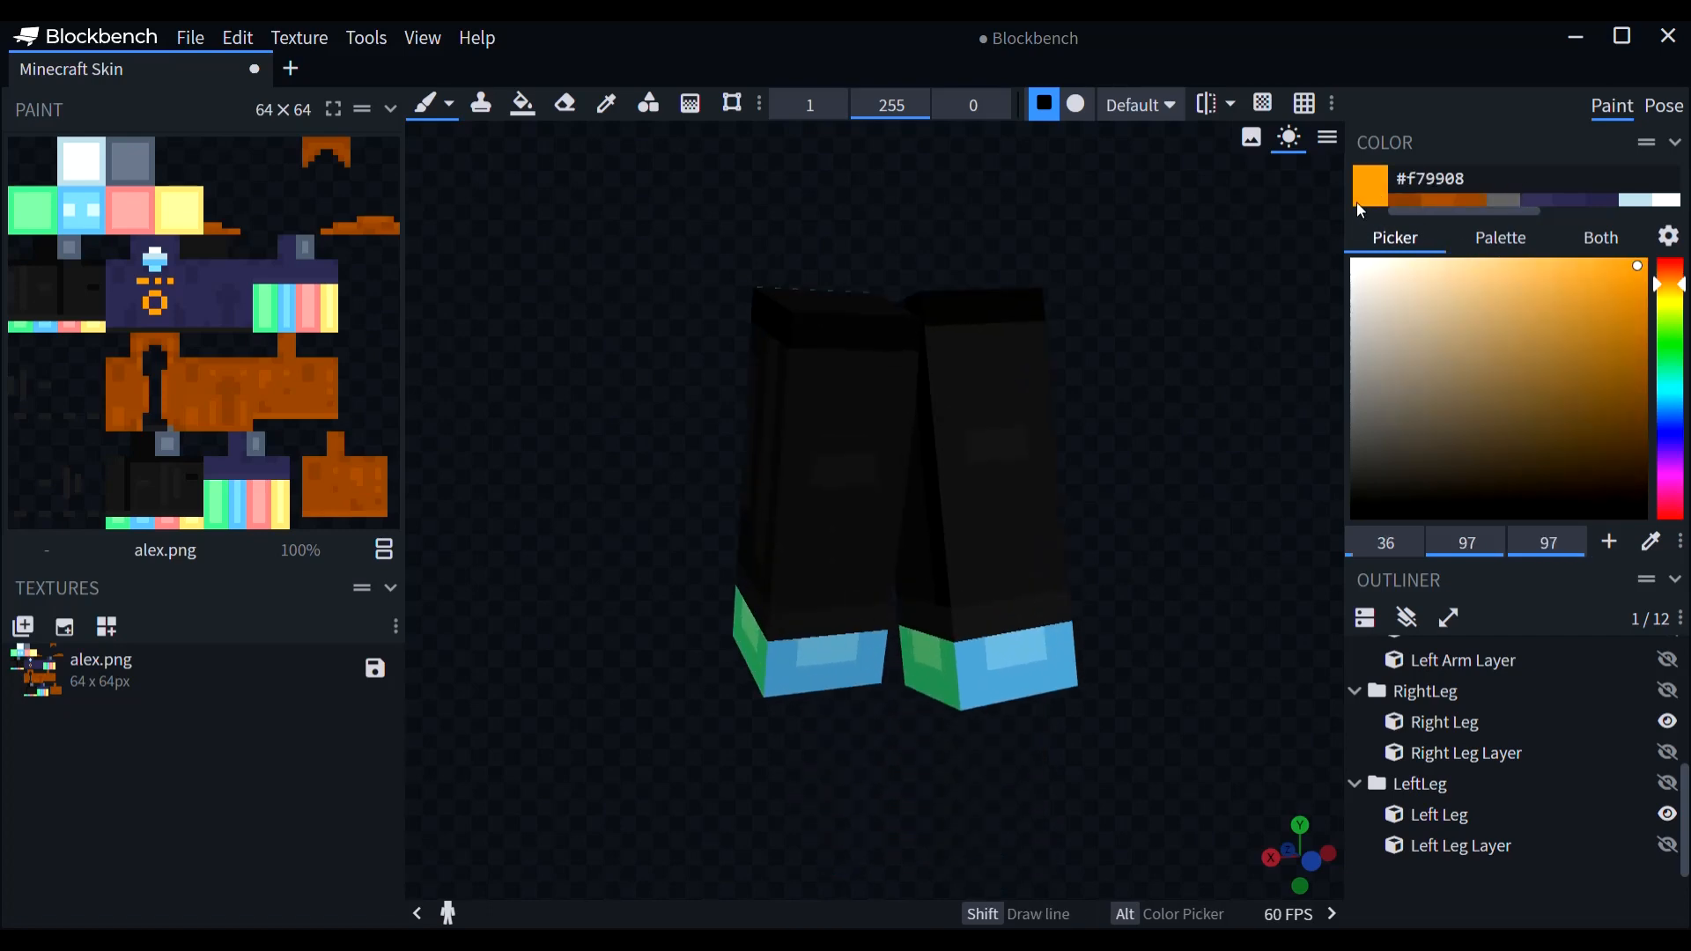
{"action": "left_click_drag", "start_coordinate": [835, 820], "coordinate": [876, 774]}
{"action": "scroll", "coordinate": [876, 774], "scroll_direction": "up", "scroll_amount": 3}
{"action": "left_click_drag", "start_coordinate": [965, 846], "coordinate": [986, 750]}
{"action": "scroll", "coordinate": [986, 750], "scroll_direction": "up", "scroll_amount": 1}
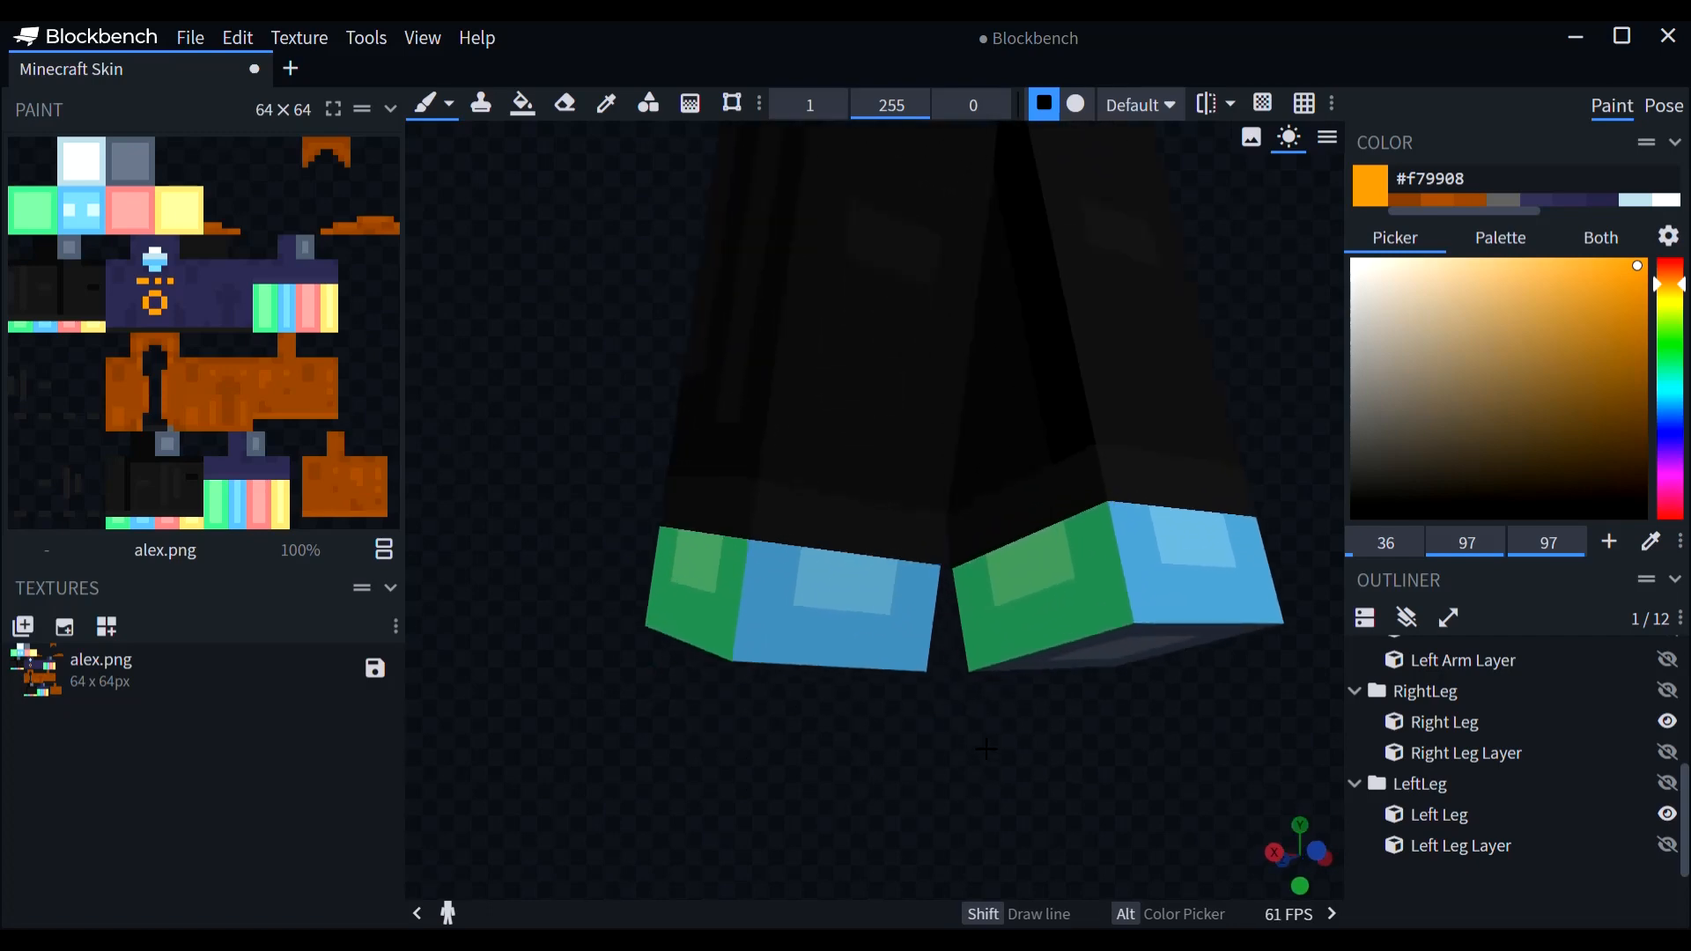
{"action": "mouse_move", "coordinate": [915, 625]}
{"action": "left_mouse_down"}
{"action": "mouse_move", "coordinate": [710, 589]}
{"action": "mouse_move", "coordinate": [845, 609]}
{"action": "left_mouse_up"}
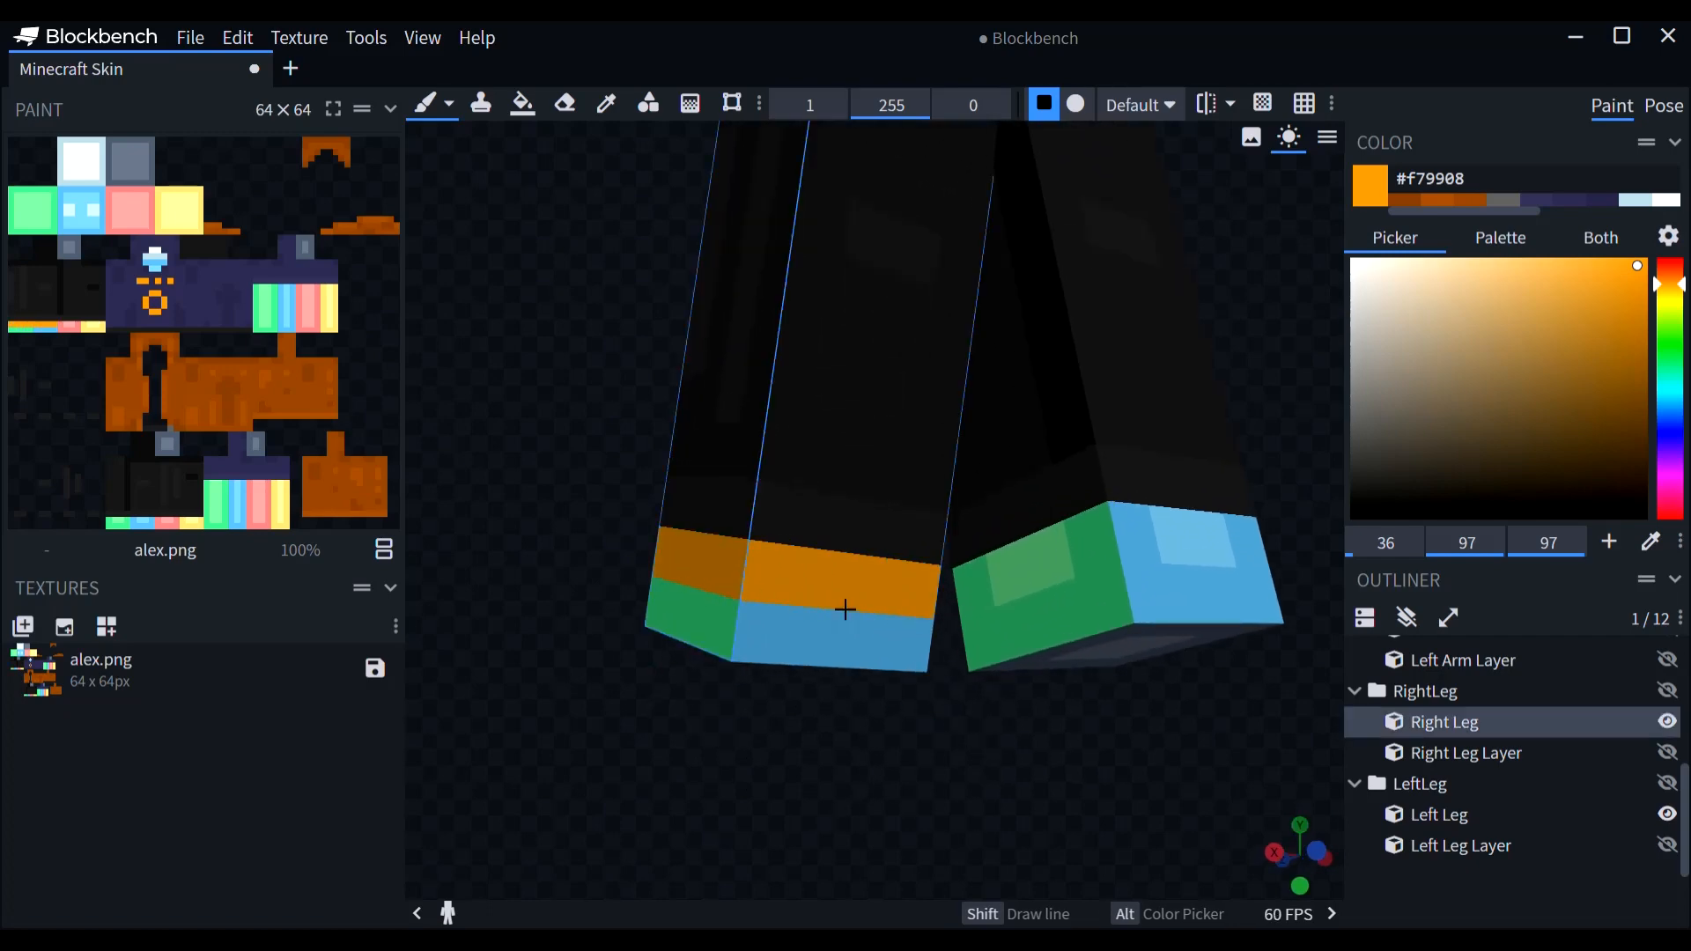
Step: Paint the #f79908 band around the left leg's shoe area and complete it on the remaining sides of both legs
{"action": "left_click_drag", "start_coordinate": [973, 592], "coordinate": [1256, 551]}
{"action": "left_click_drag", "start_coordinate": [1092, 786], "coordinate": [797, 780]}
{"action": "mouse_move", "coordinate": [510, 593]}
{"action": "left_mouse_down"}
{"action": "mouse_move", "coordinate": [784, 610]}
{"action": "mouse_move", "coordinate": [1009, 557]}
{"action": "left_mouse_up"}
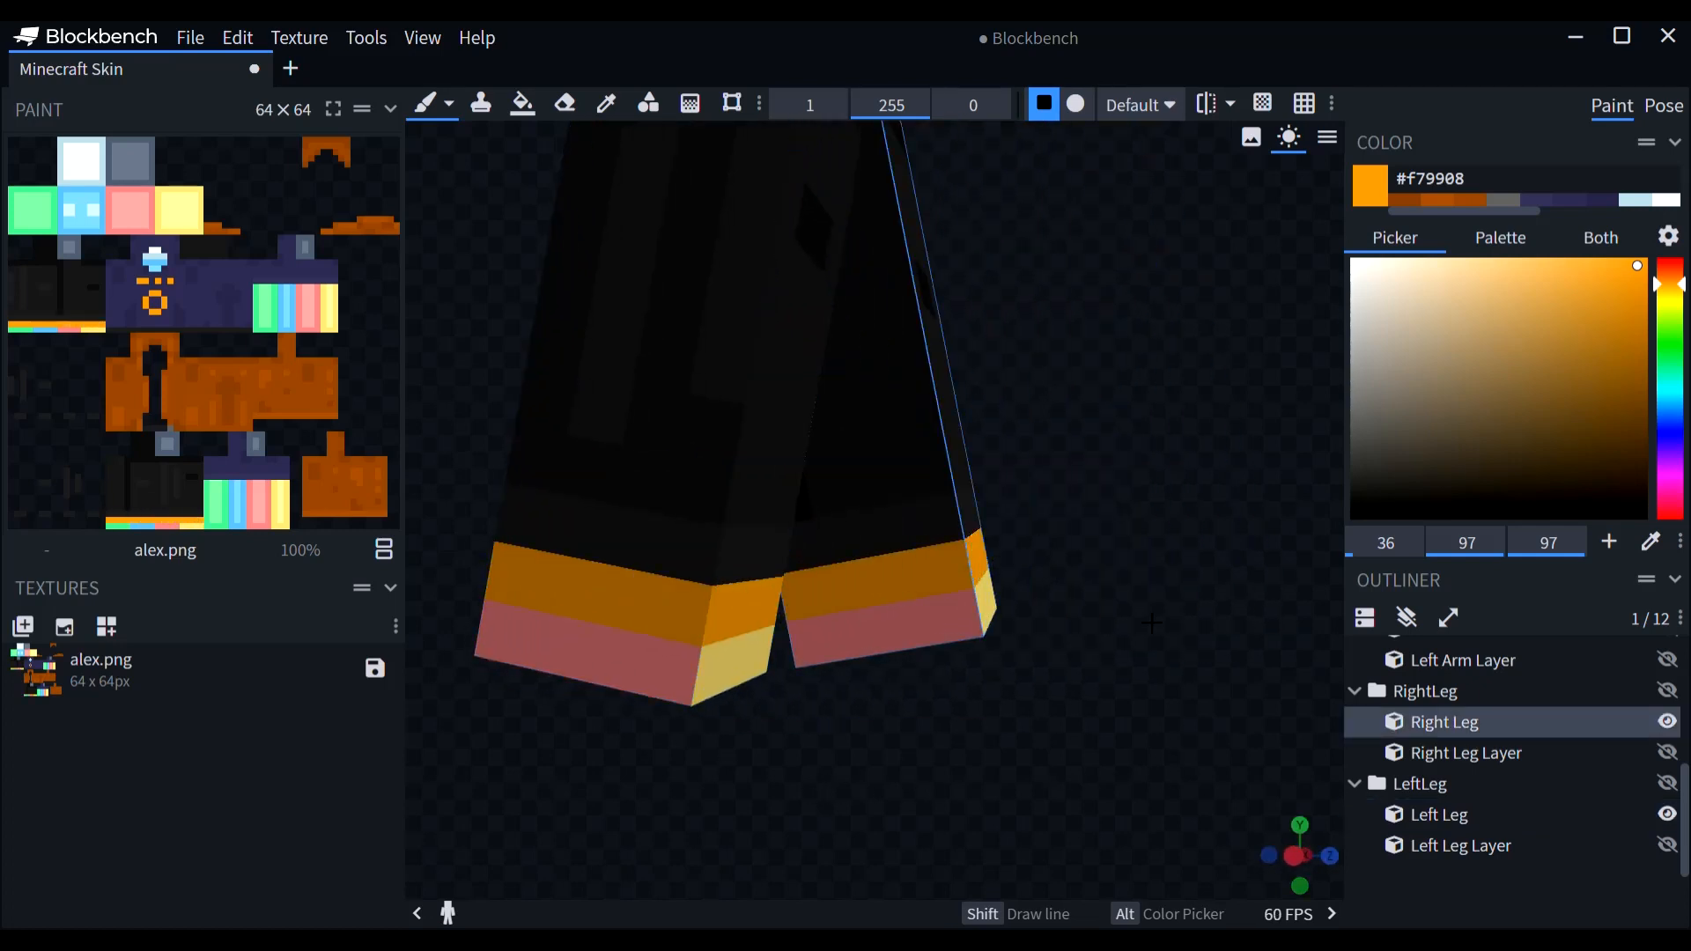
Step: Paint the lowest pixel row around both legs and the soles underneath in grey #bbbbbf
{"action": "left_click_drag", "start_coordinate": [1158, 642], "coordinate": [1328, 703]}
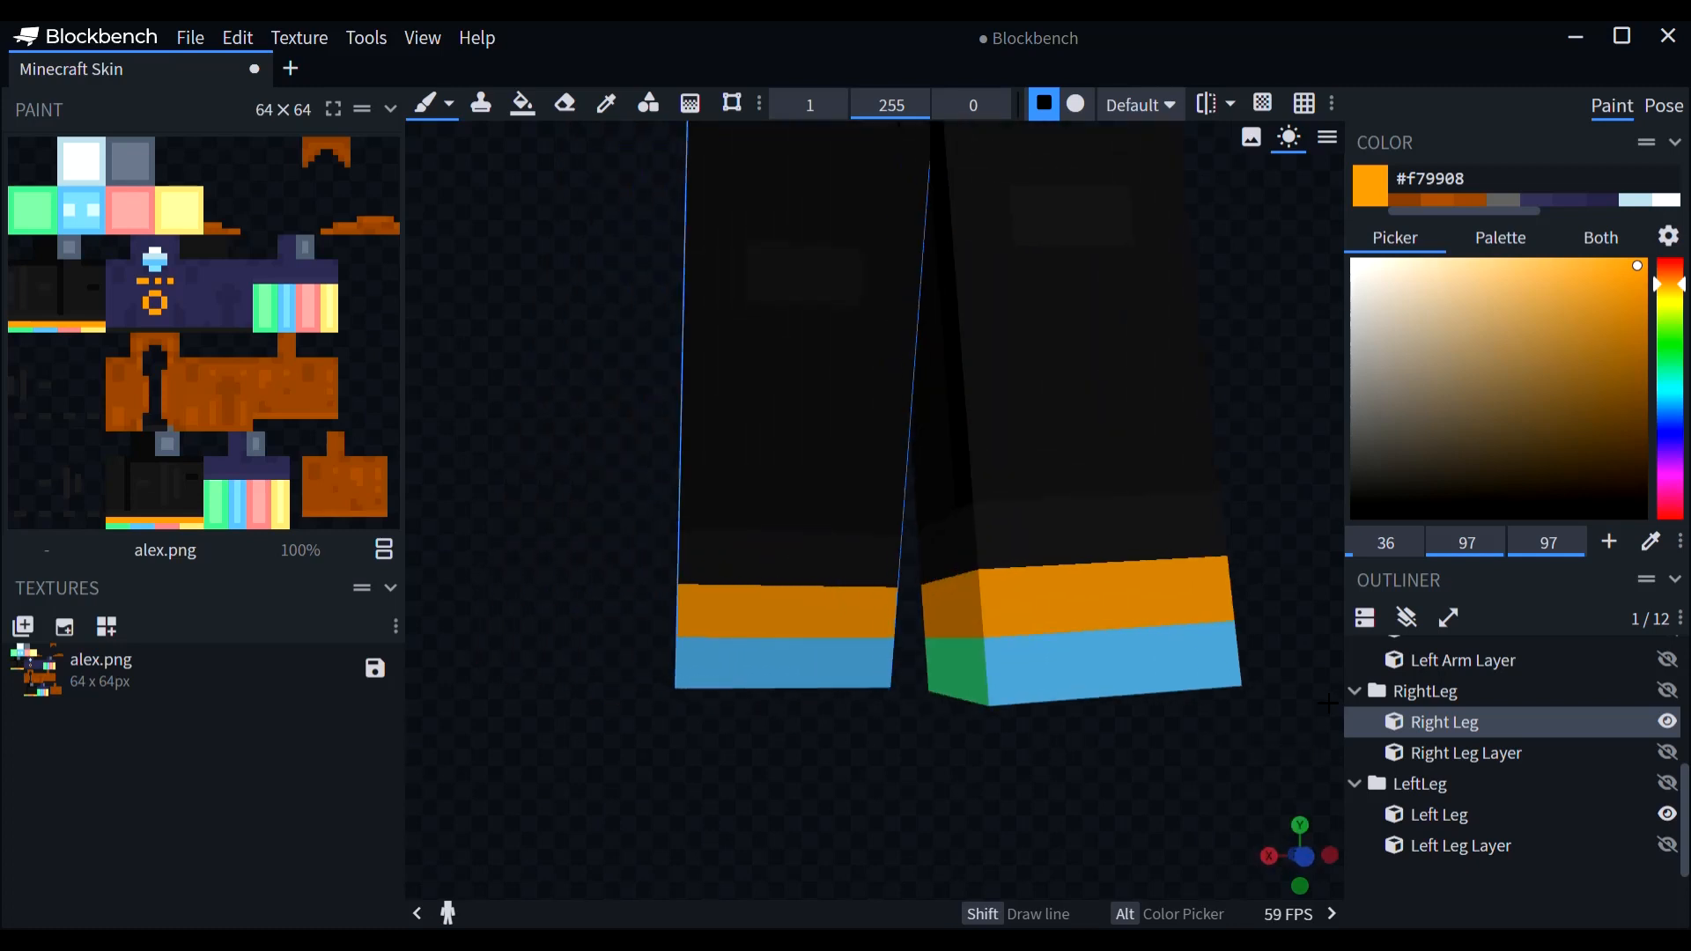
{"action": "left_click", "coordinate": [1485, 184]}
{"action": "key", "text": "BackSpace"}
{"action": "key", "text": "BackSpace"}
{"action": "key", "text": "BackSpace"}
{"action": "key", "text": "BackSpace"}
{"action": "key", "text": "BackSpace"}
{"action": "key", "text": "BackSpace"}
{"action": "key", "text": "BackSpace"}
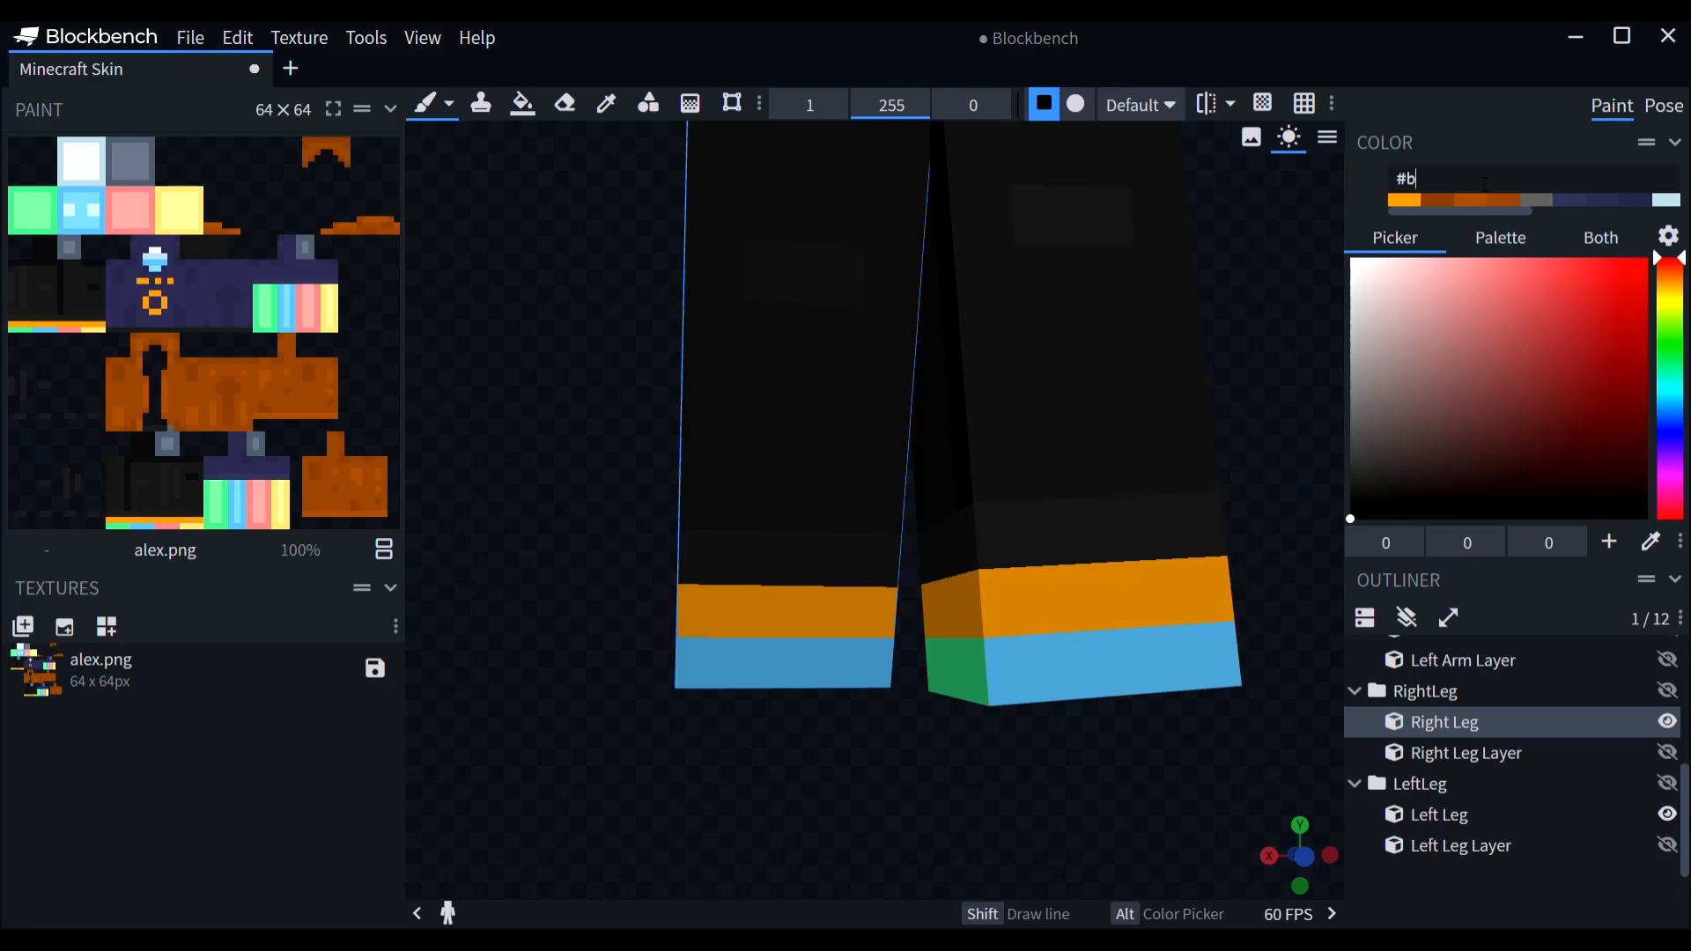
{"action": "type", "text": "#bbbbb"}
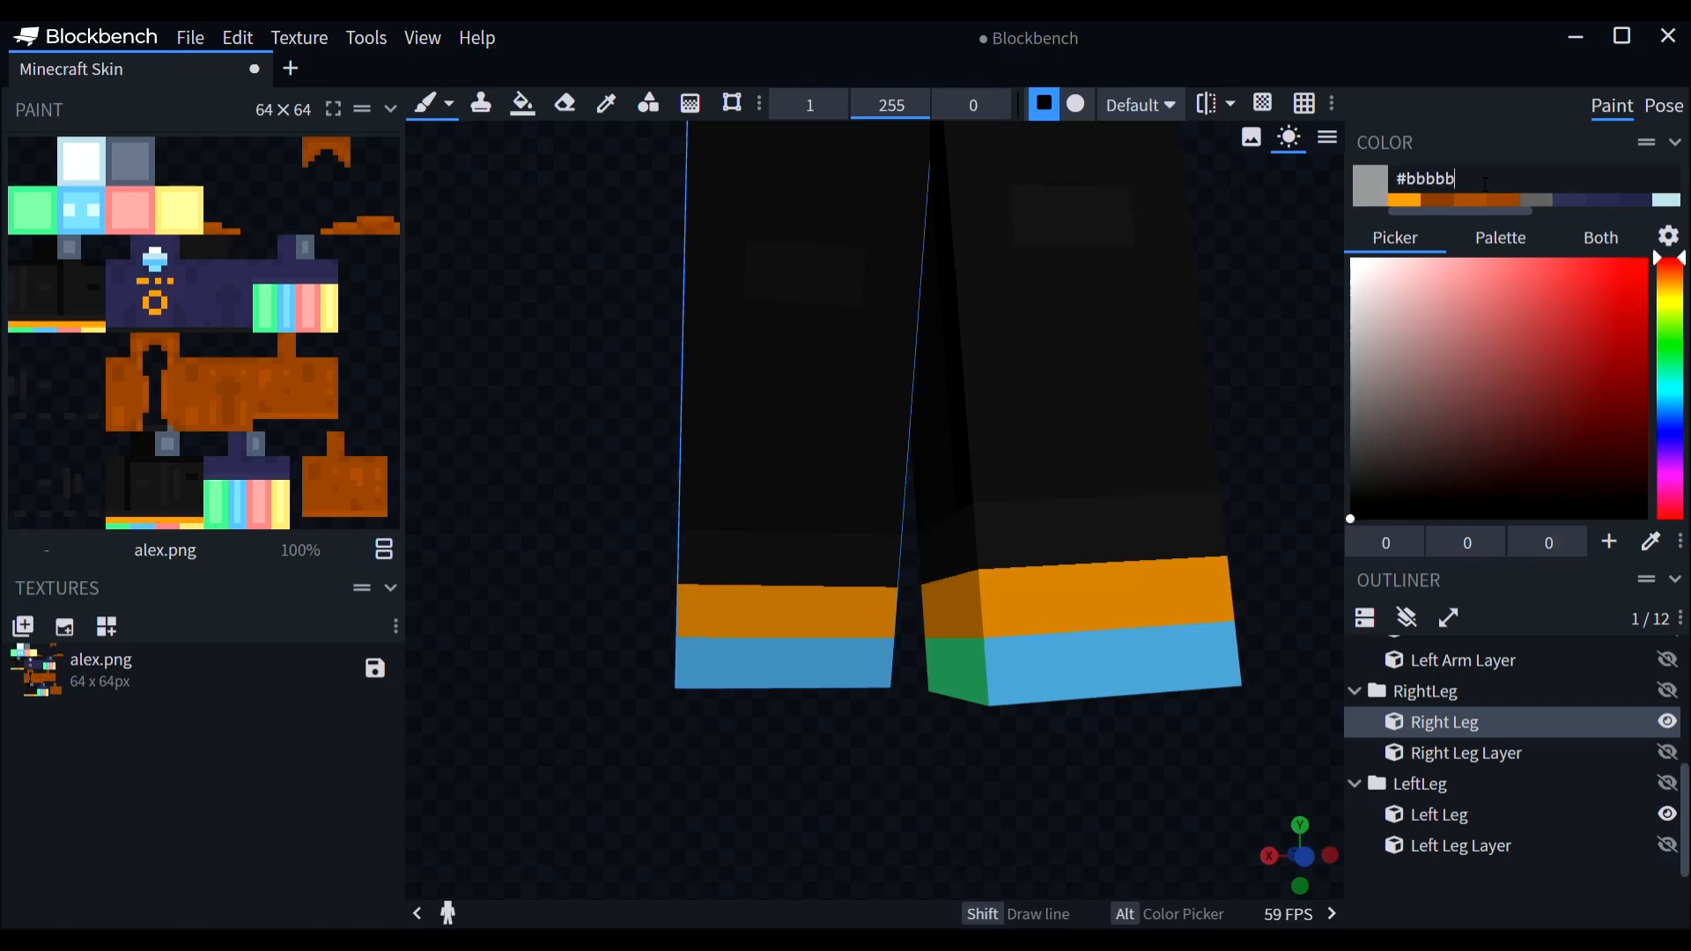
{"action": "type", "text": "f"}
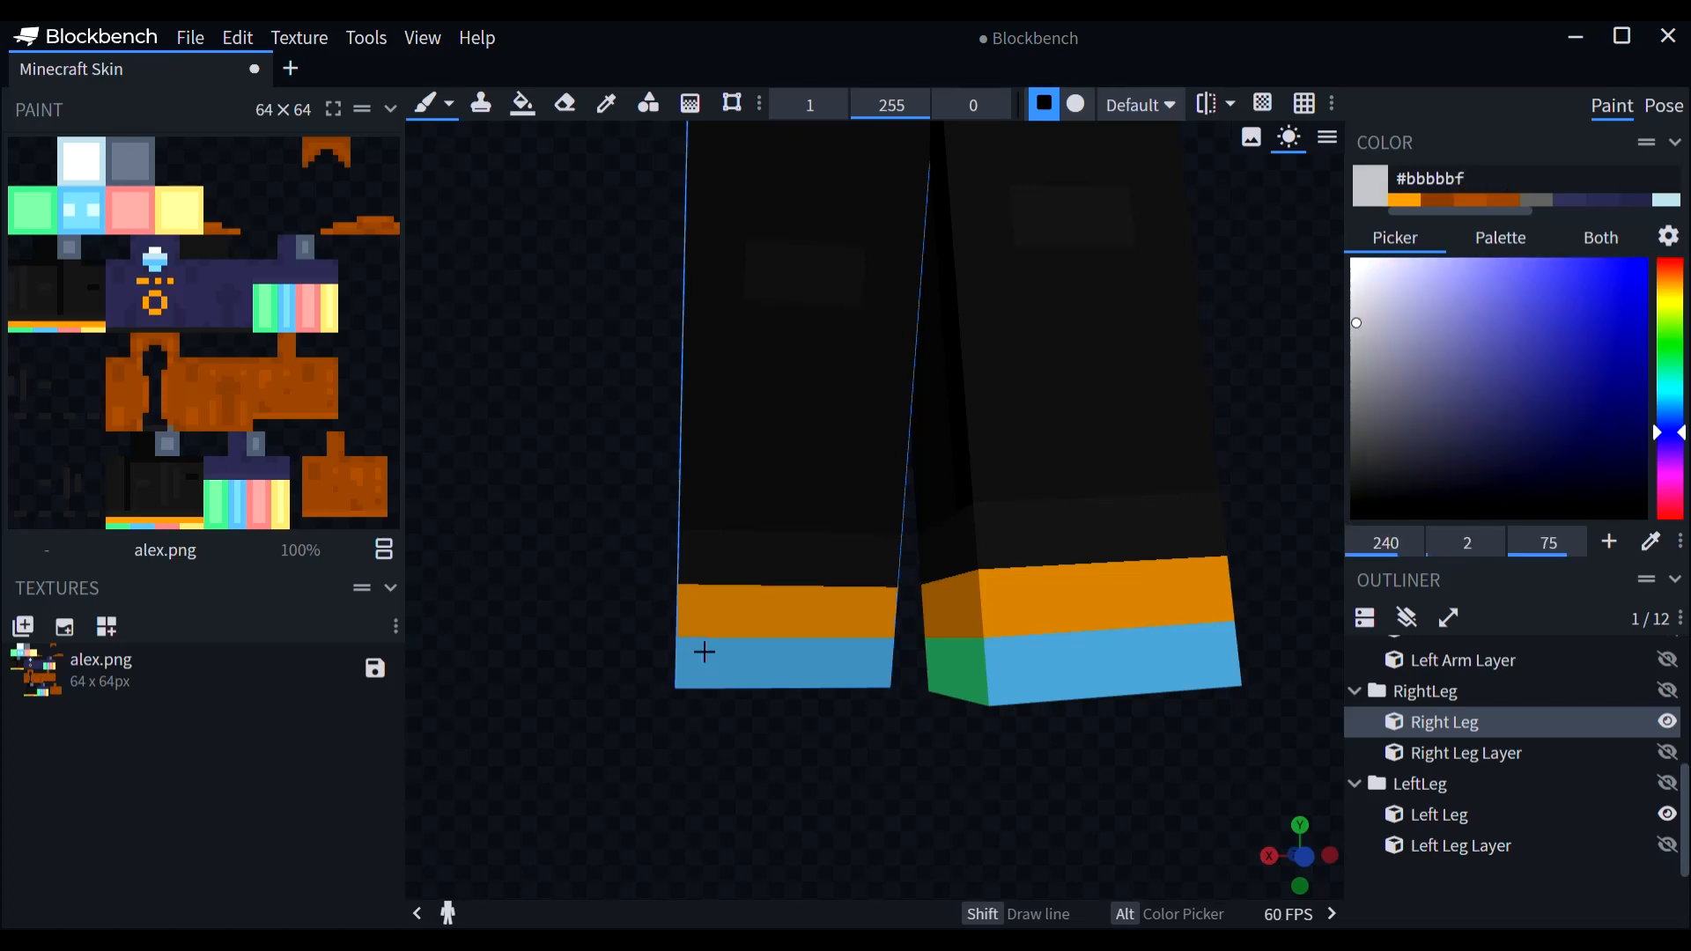
{"action": "left_click_drag", "start_coordinate": [717, 673], "coordinate": [875, 685]}
{"action": "mouse_move", "coordinate": [759, 712]}
{"action": "left_mouse_down"}
{"action": "mouse_move", "coordinate": [856, 708]}
{"action": "mouse_move", "coordinate": [725, 621]}
{"action": "mouse_move", "coordinate": [792, 662]}
{"action": "left_mouse_up"}
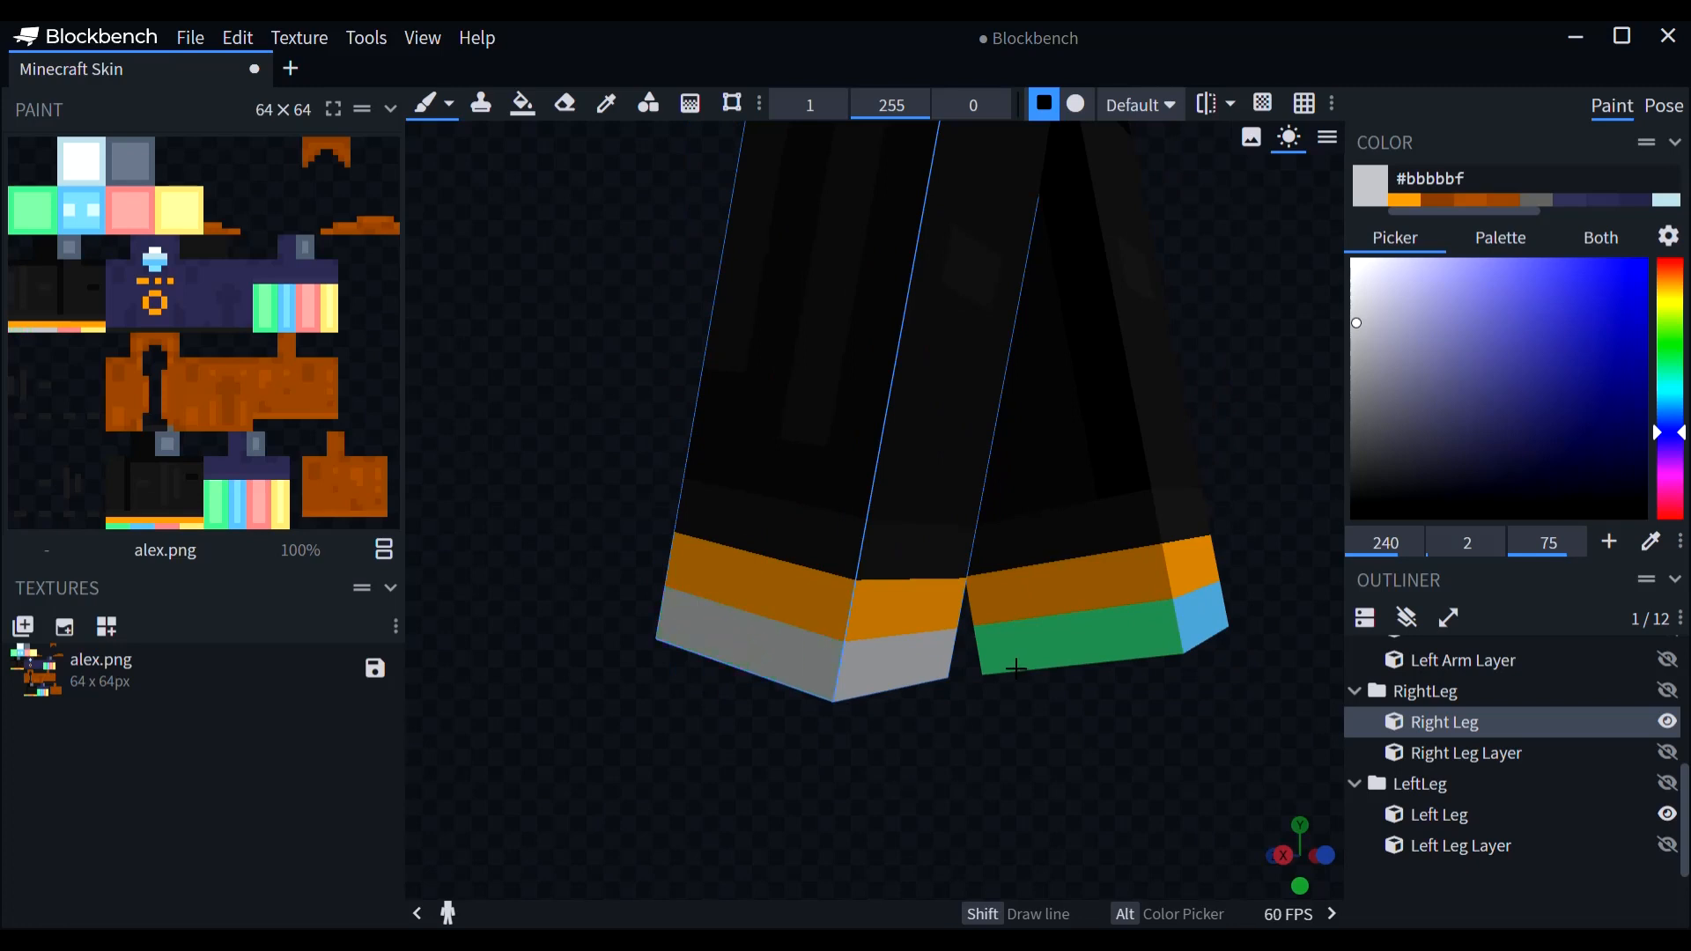
{"action": "left_click_drag", "start_coordinate": [1017, 670], "coordinate": [1266, 620]}
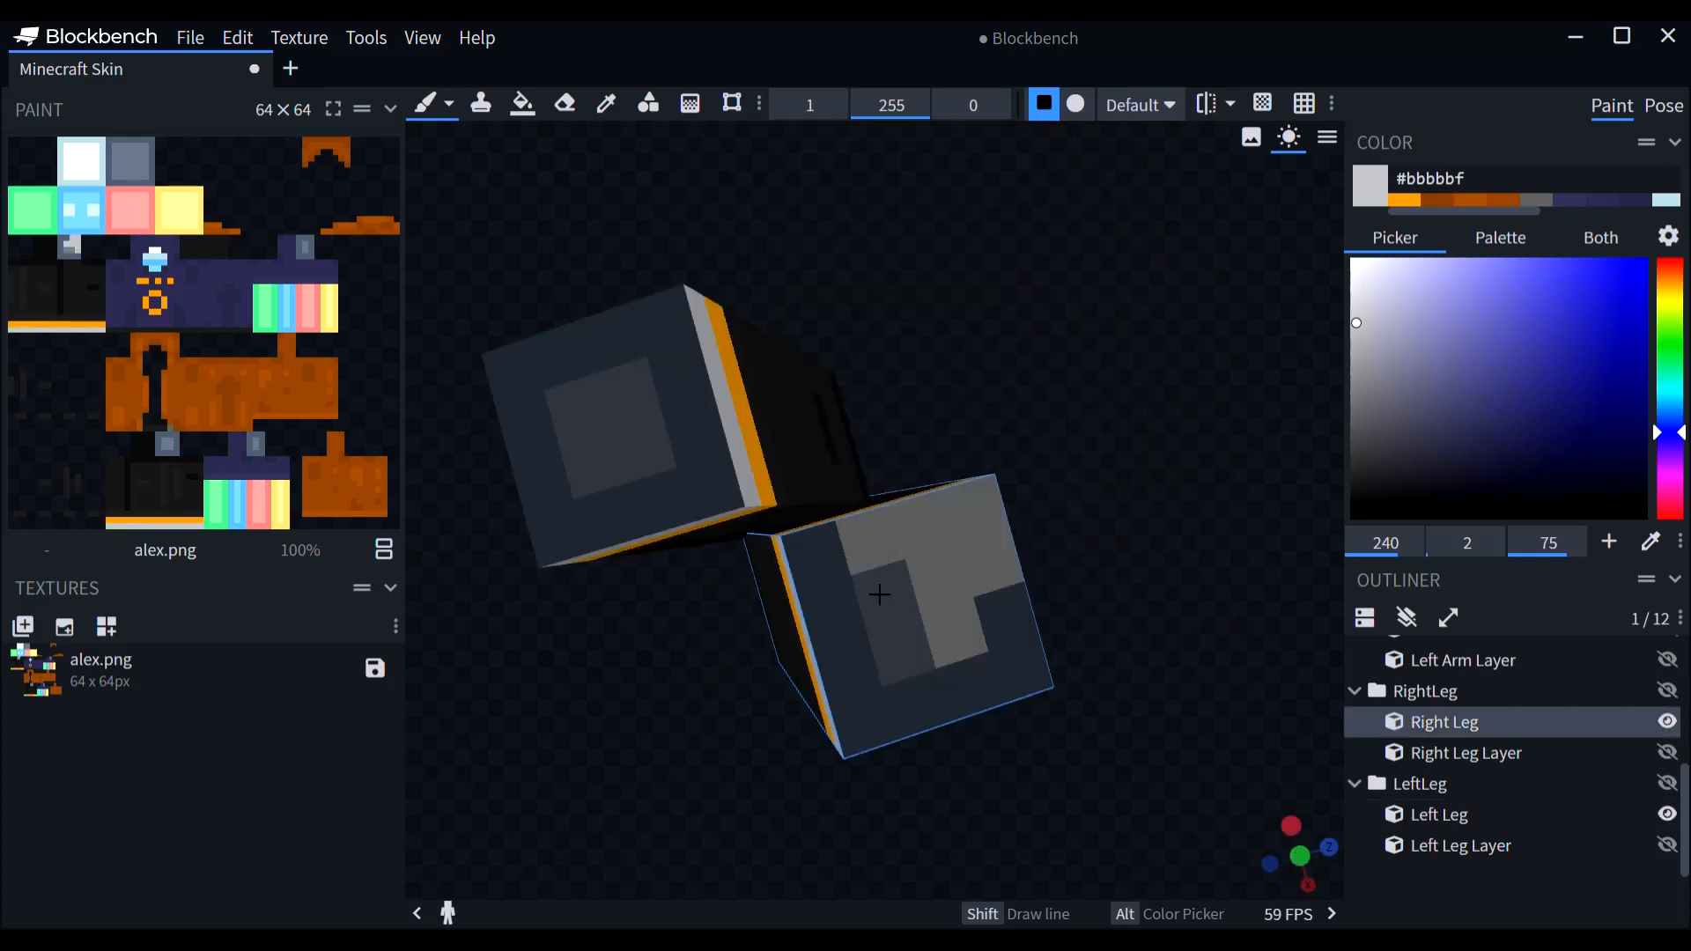
{"action": "mouse_move", "coordinate": [878, 593]}
{"action": "left_mouse_down"}
{"action": "mouse_move", "coordinate": [879, 706]}
{"action": "mouse_move", "coordinate": [842, 591]}
{"action": "mouse_move", "coordinate": [928, 716]}
{"action": "mouse_move", "coordinate": [1027, 635]}
{"action": "left_mouse_up"}
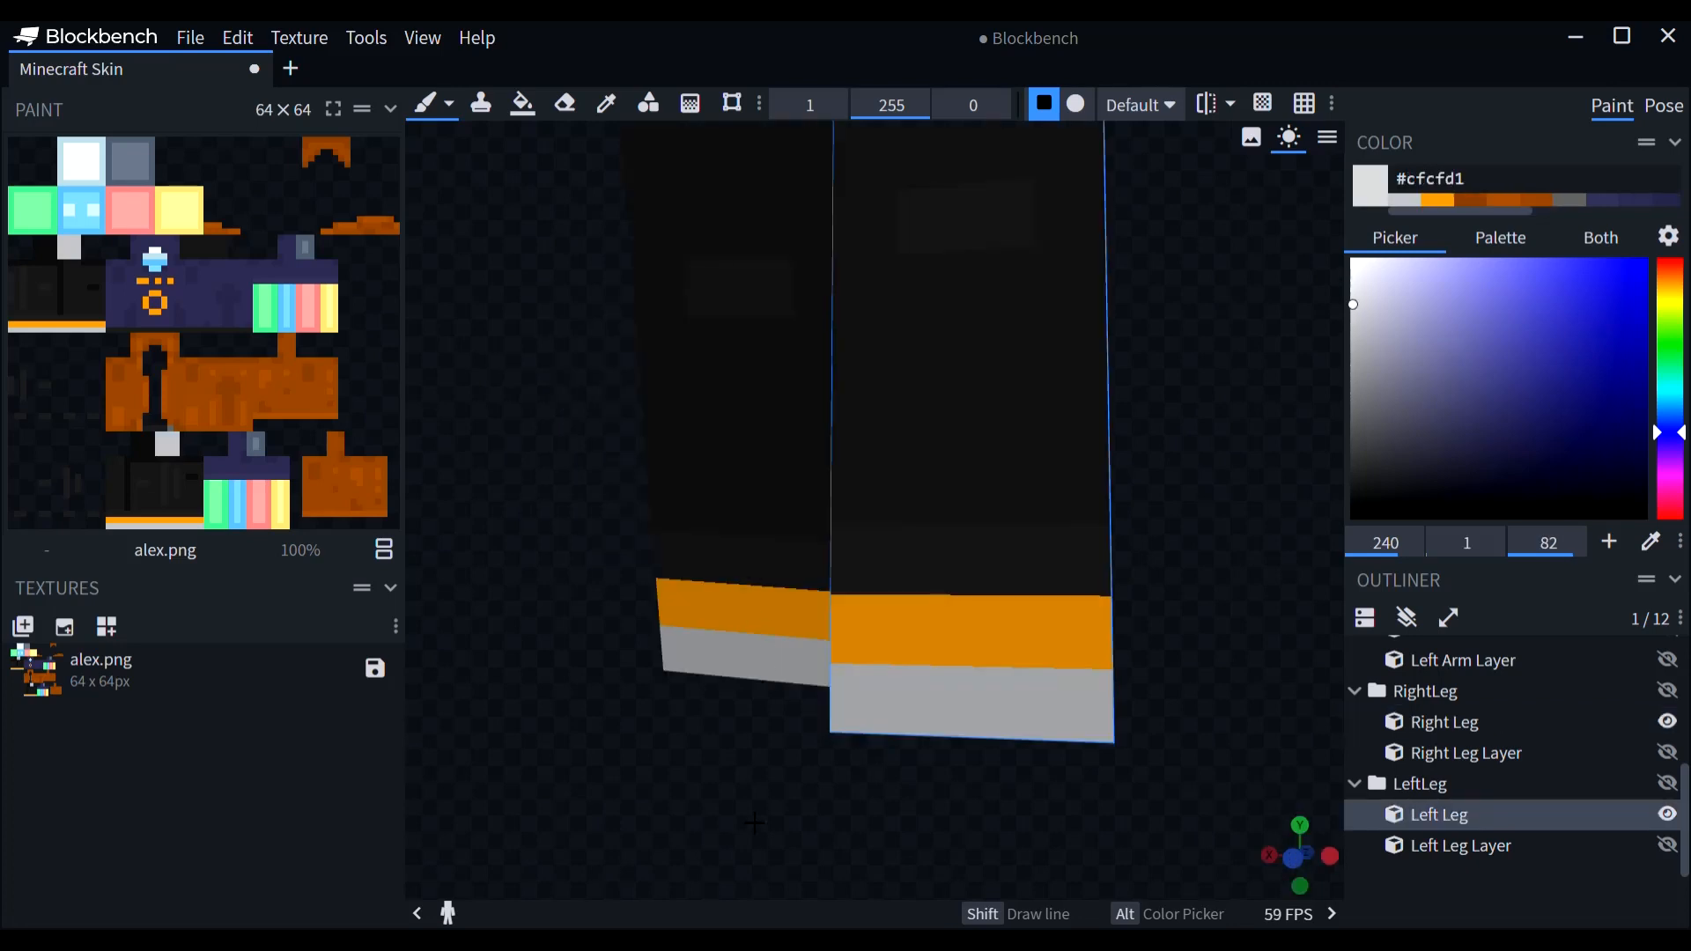
Step: Add lighter #cfcfd1 patches to the grey shoe edge and sole of the left leg
{"action": "left_click_drag", "start_coordinate": [754, 823], "coordinate": [819, 793]}
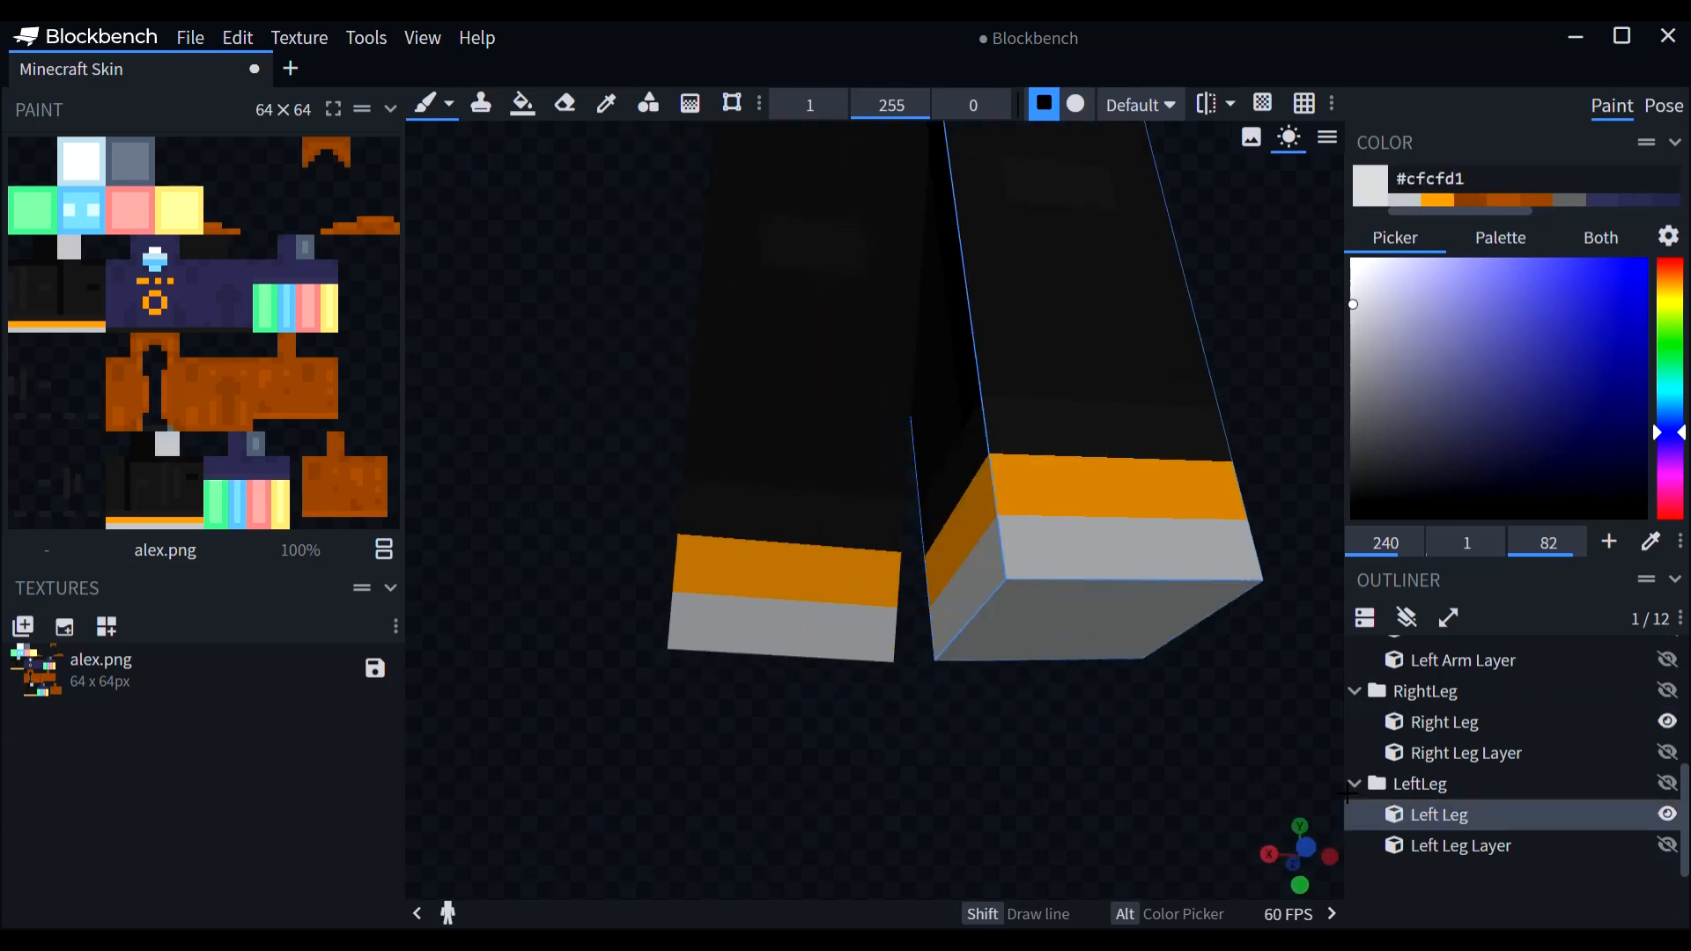
{"action": "scroll", "coordinate": [1346, 793], "scroll_direction": "up", "scroll_amount": 1}
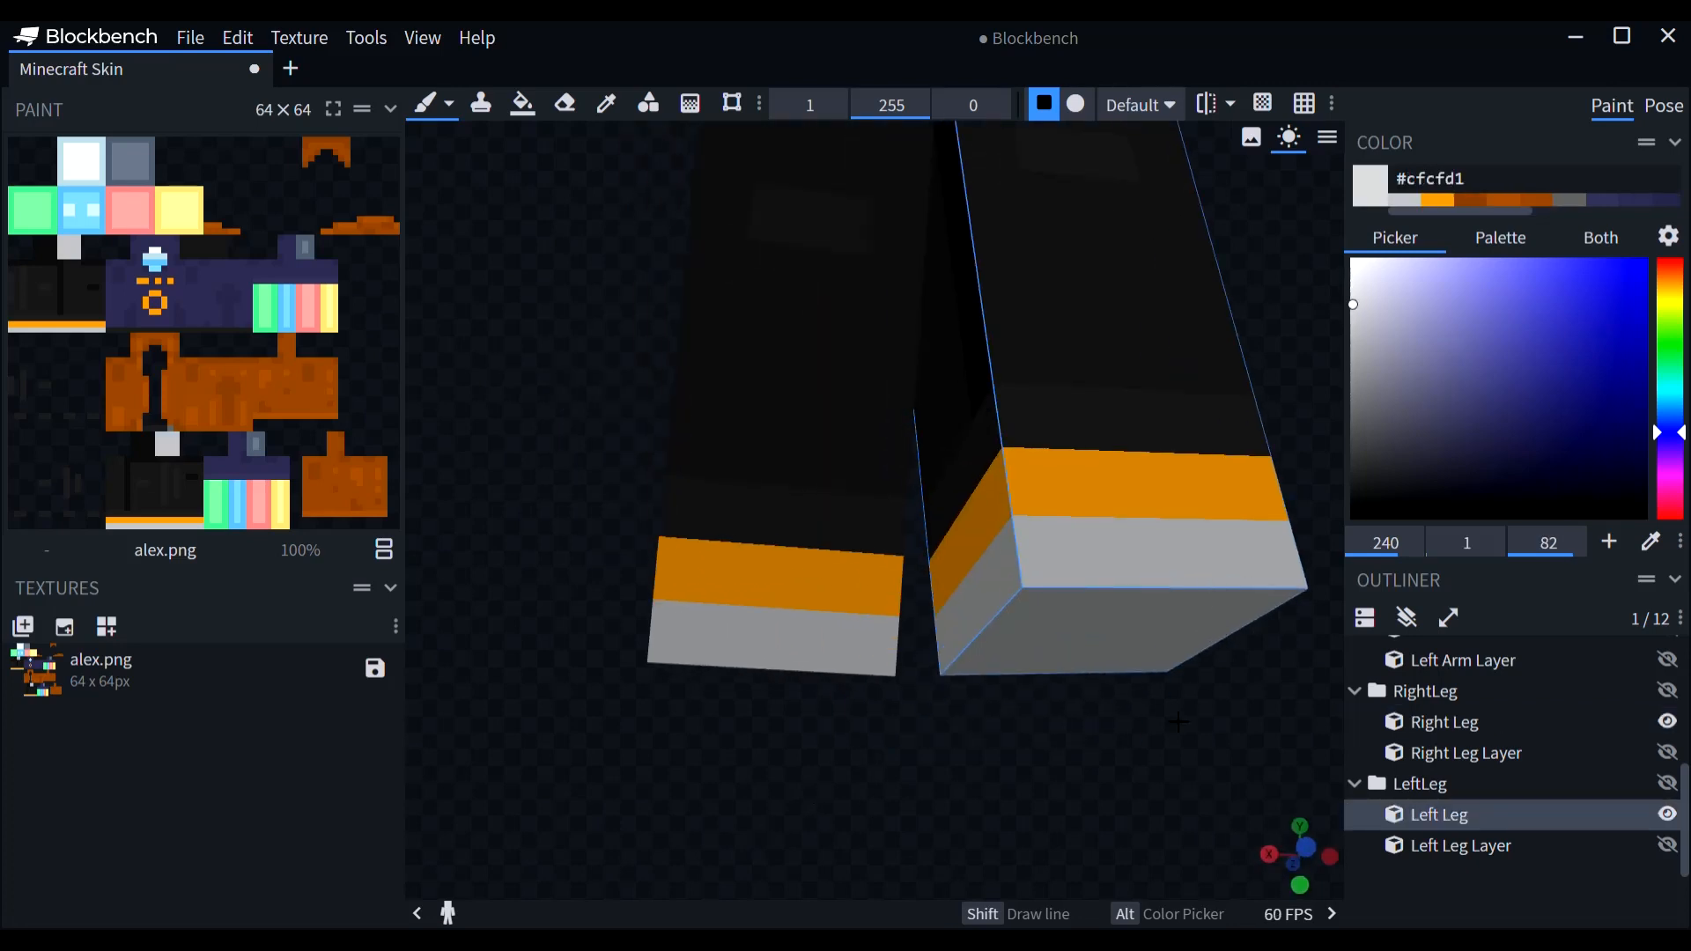
{"action": "mouse_move", "coordinate": [1178, 722]}
{"action": "left_mouse_down"}
{"action": "mouse_move", "coordinate": [1086, 468]}
{"action": "mouse_move", "coordinate": [1087, 506]}
{"action": "mouse_move", "coordinate": [1148, 484]}
{"action": "mouse_move", "coordinate": [1148, 523]}
{"action": "left_mouse_up"}
{"action": "left_click_drag", "start_coordinate": [1026, 687], "coordinate": [1085, 647]}
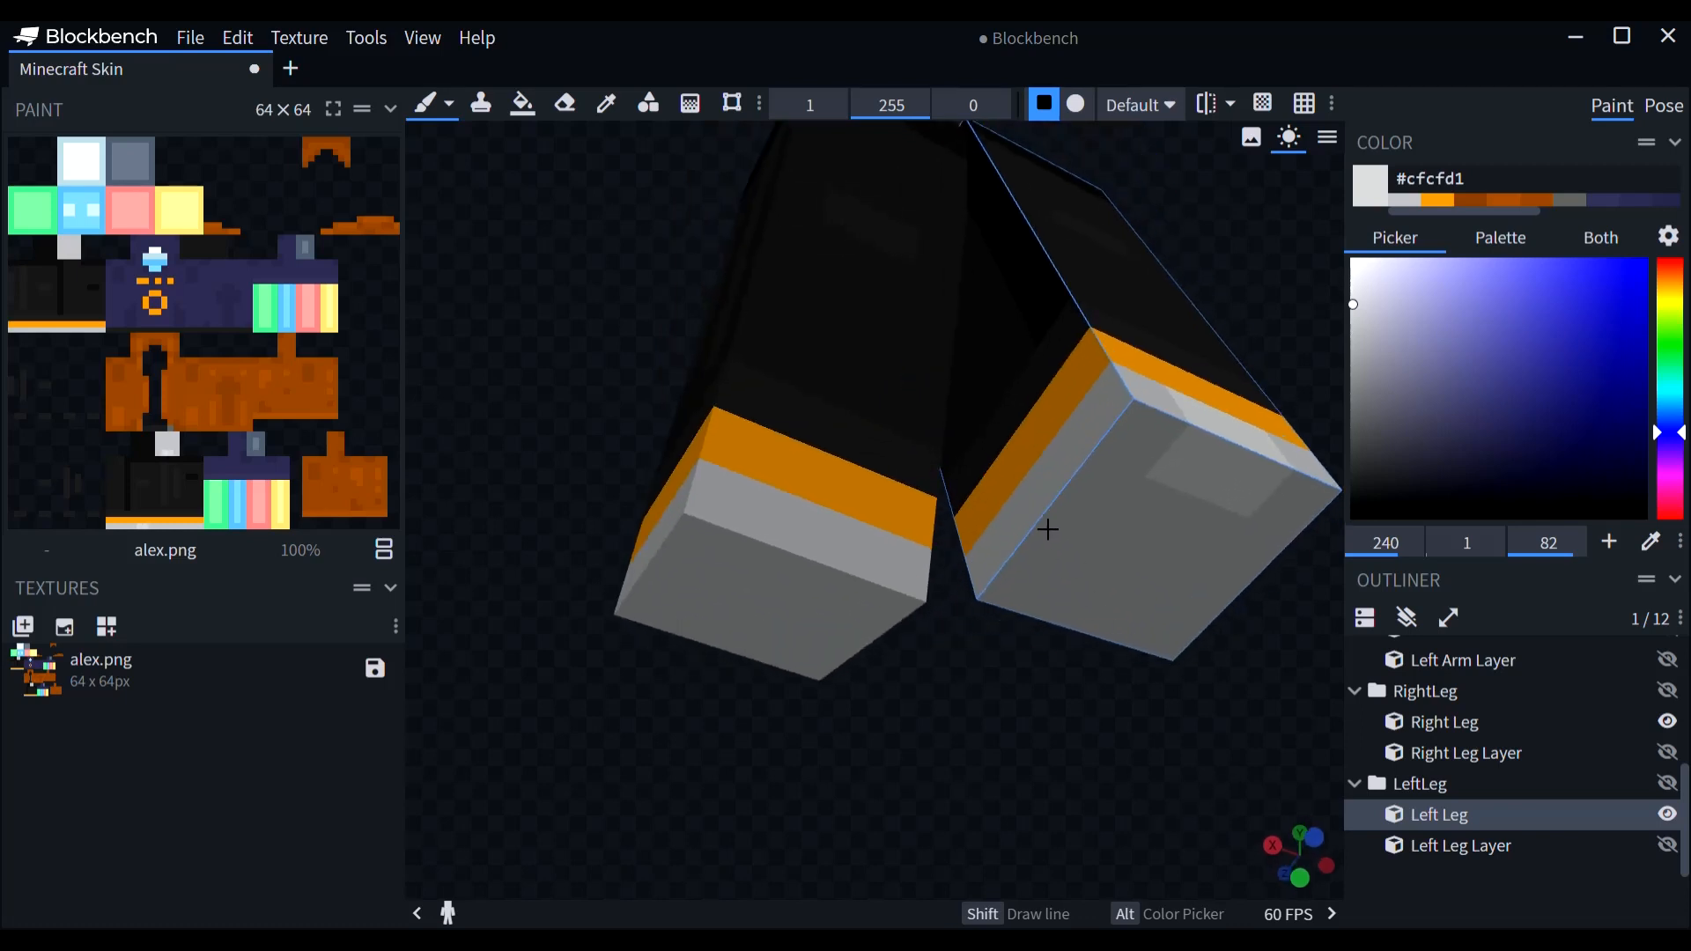
{"action": "mouse_move", "coordinate": [1048, 529]}
{"action": "left_mouse_down"}
{"action": "mouse_move", "coordinate": [1110, 505]}
{"action": "mouse_move", "coordinate": [1110, 615]}
{"action": "mouse_move", "coordinate": [1152, 641]}
{"action": "left_mouse_up"}
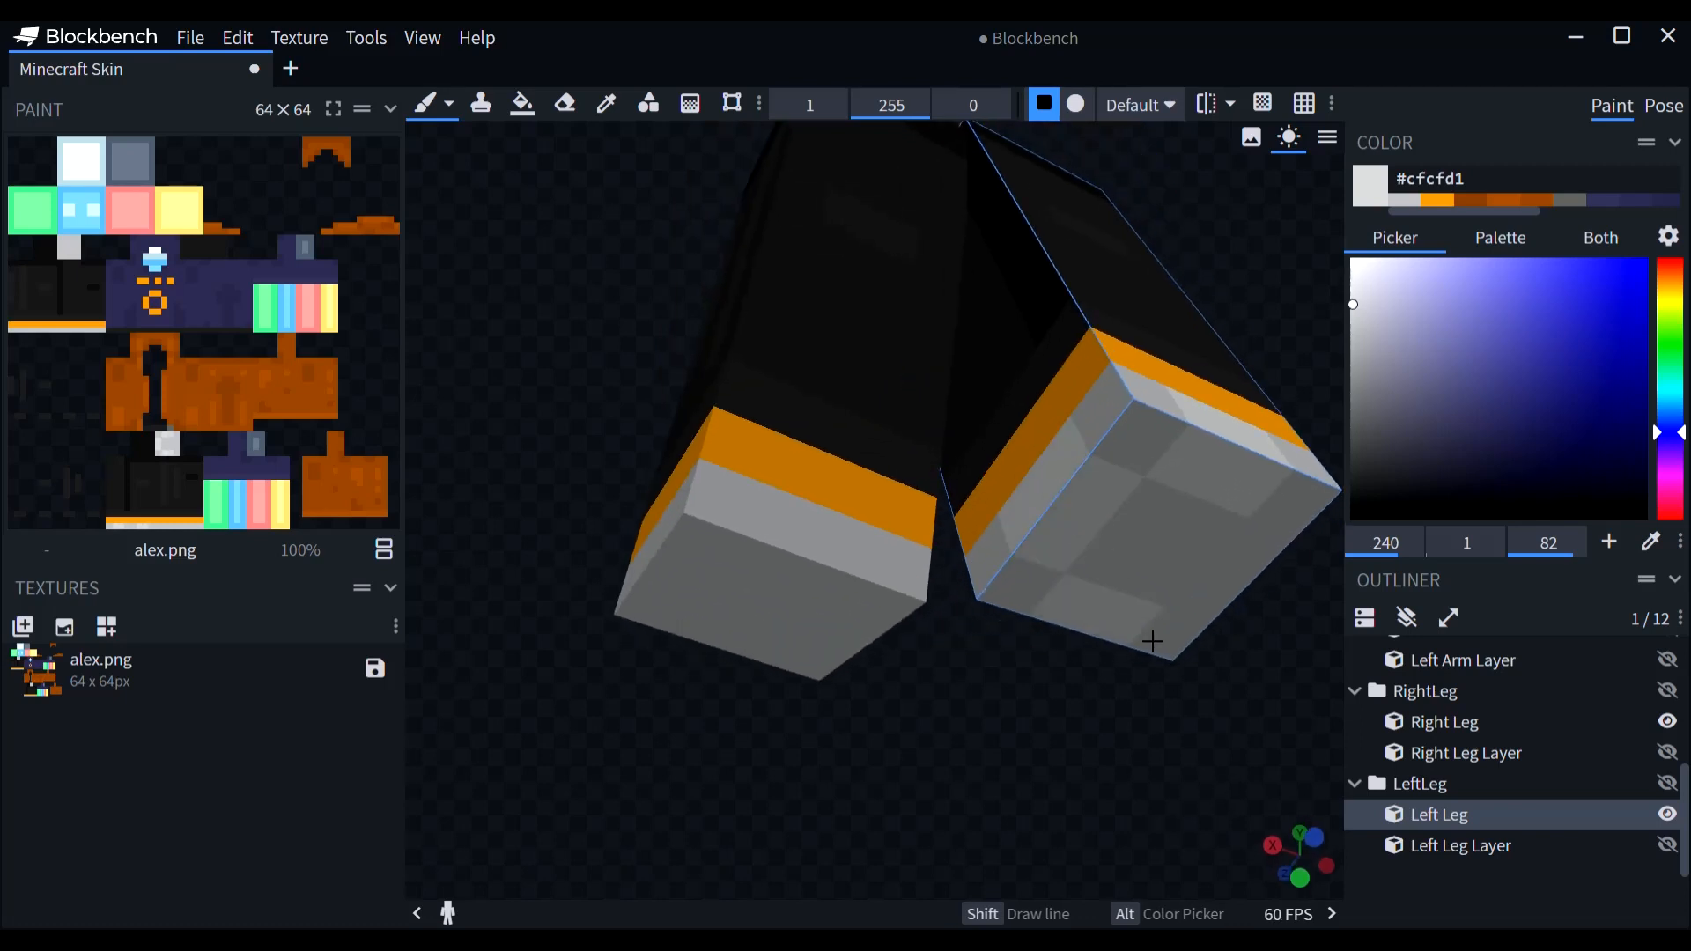
{"action": "left_click_drag", "start_coordinate": [1111, 700], "coordinate": [852, 717]}
{"action": "left_click", "coordinate": [676, 452]}
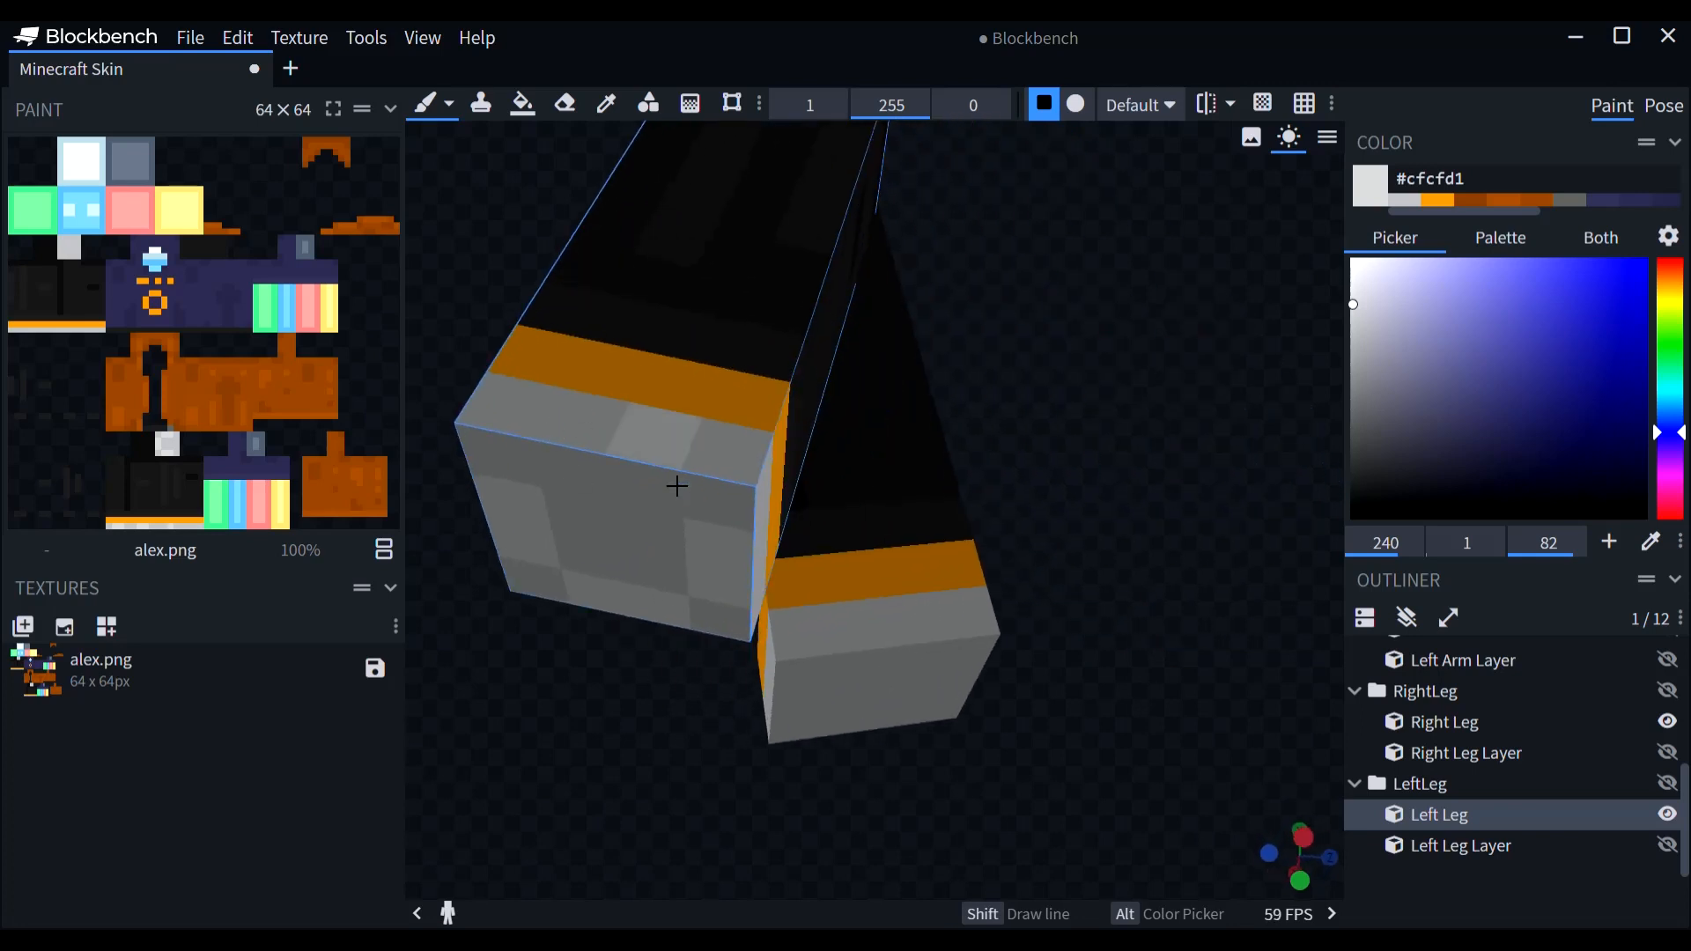
{"action": "left_click", "coordinate": [676, 485]}
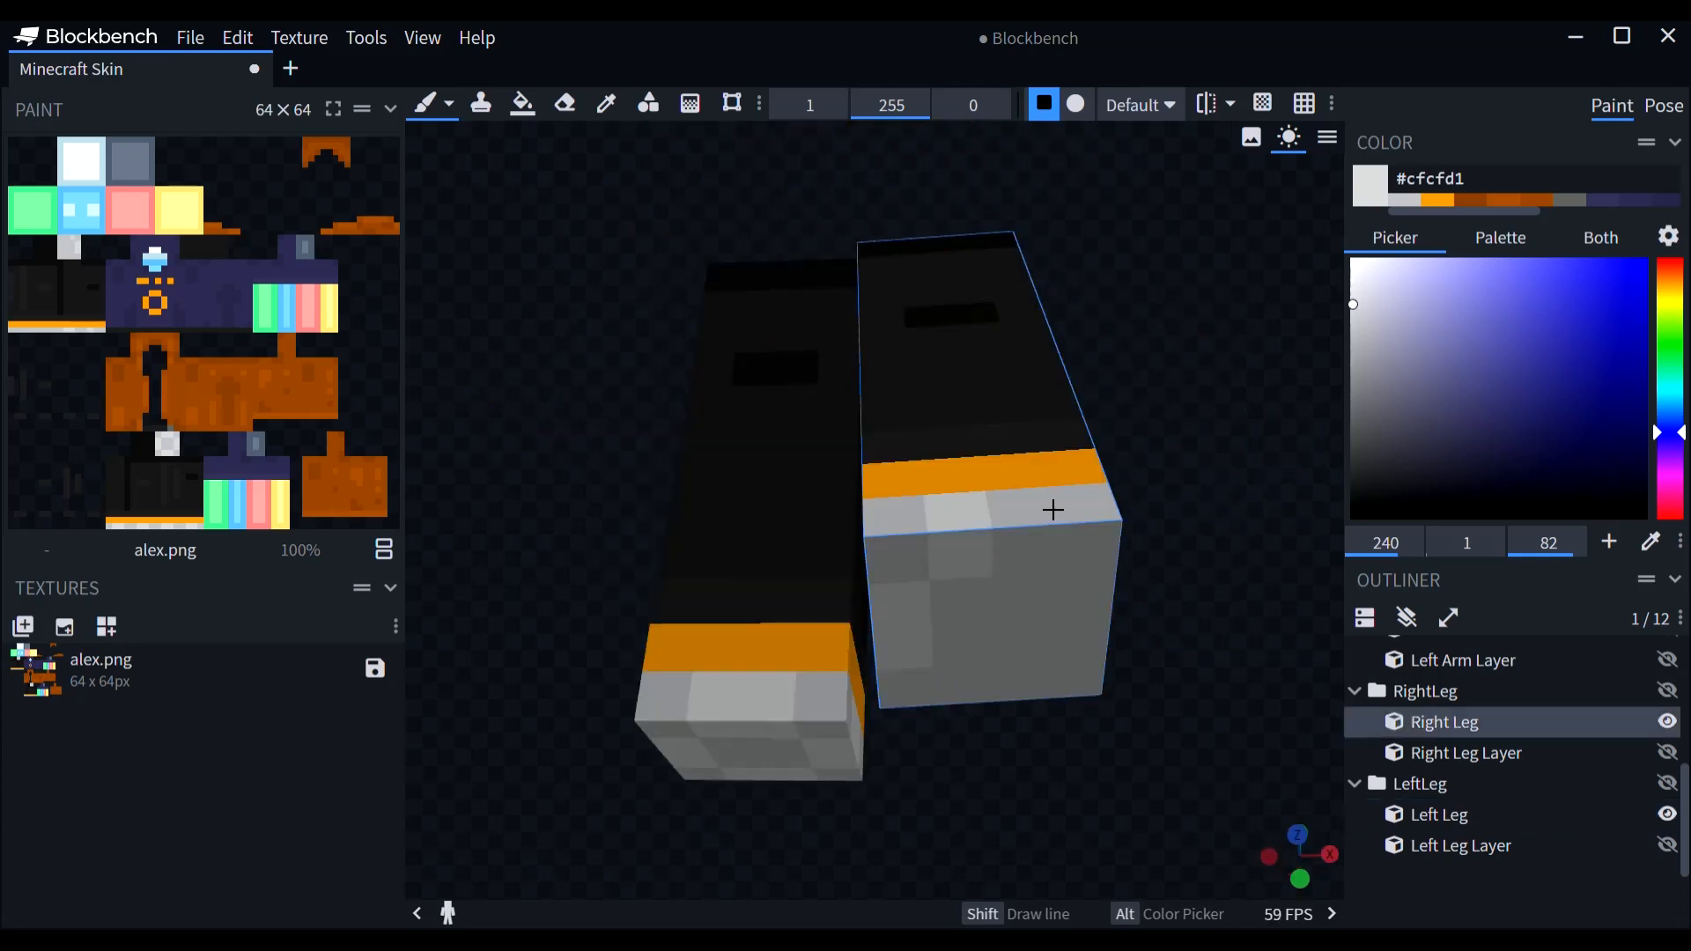
Step: Shade the right leg's grey shoe edge and sole with #cfcfd1 patches and touch up the left sole
{"action": "left_click", "coordinate": [1053, 510]}
{"action": "left_click", "coordinate": [1053, 554]}
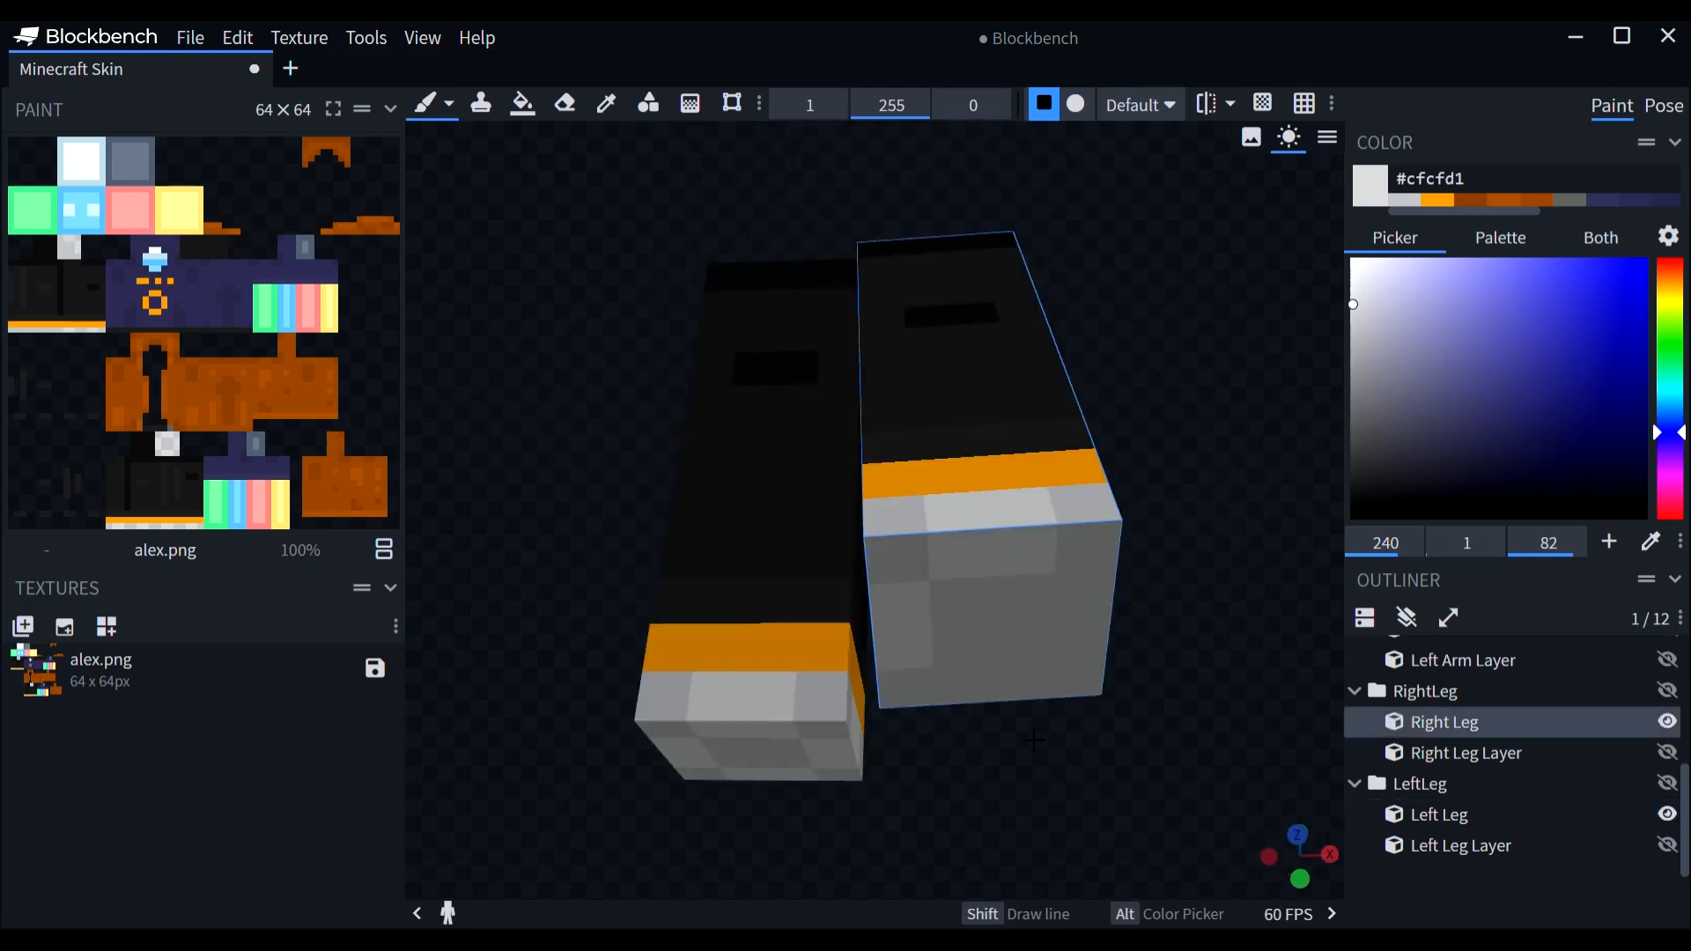
{"action": "left_click_drag", "start_coordinate": [1035, 740], "coordinate": [1011, 514]}
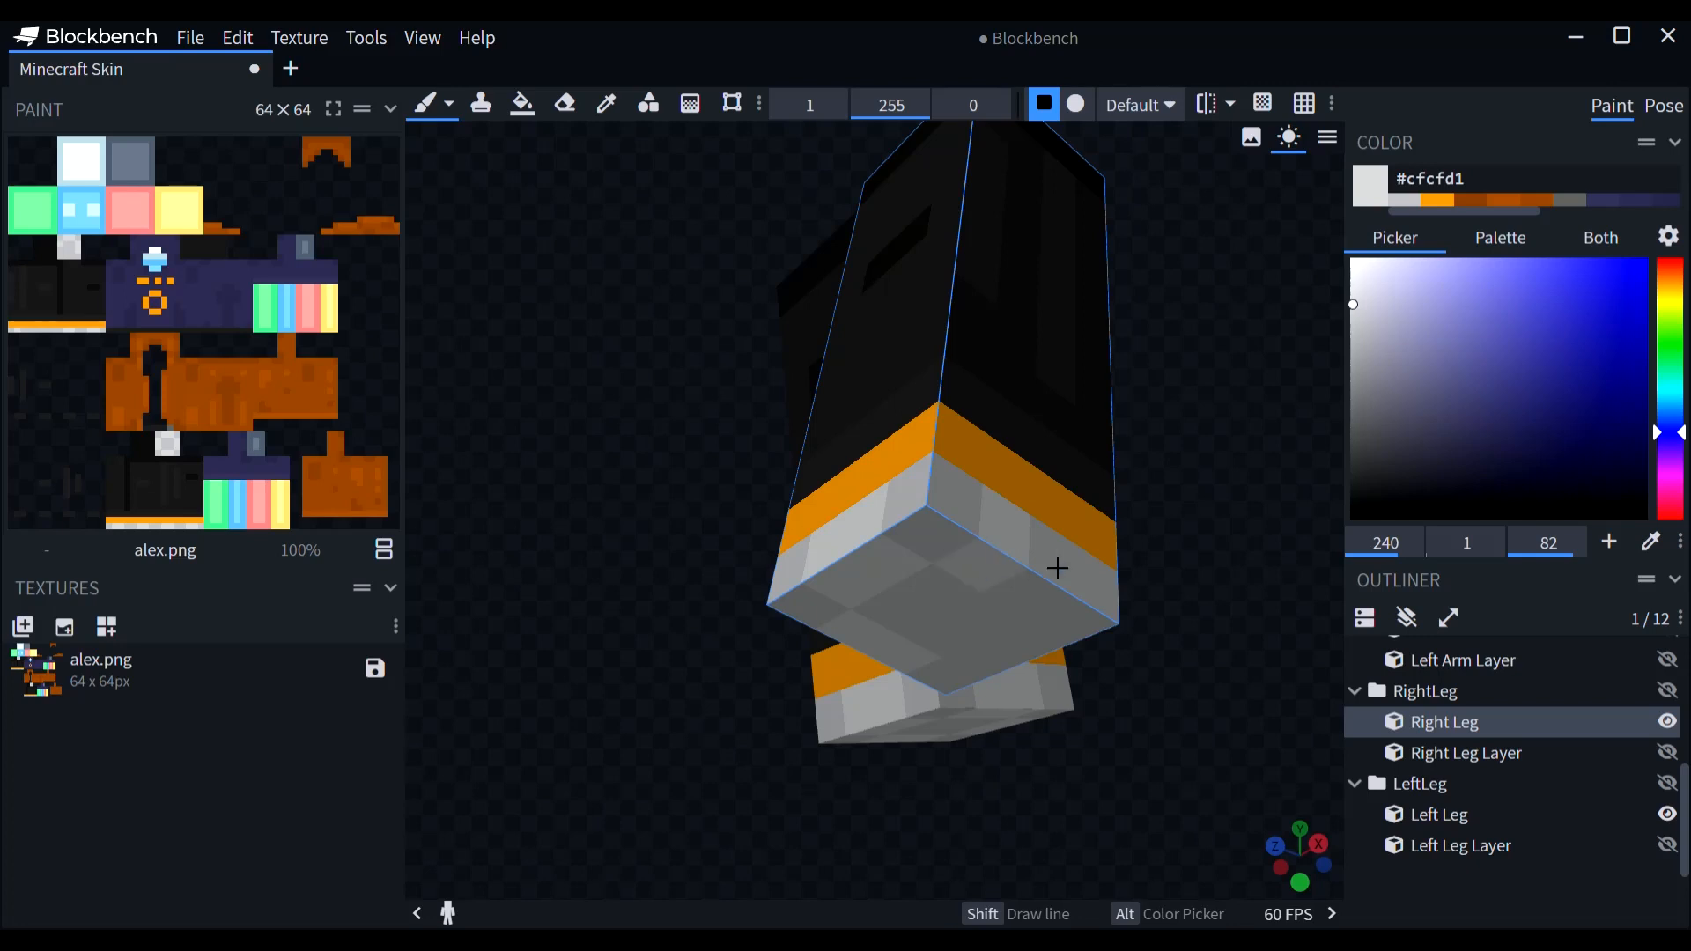
{"action": "mouse_move", "coordinate": [1058, 568]}
{"action": "left_mouse_down"}
{"action": "mouse_move", "coordinate": [1031, 604]}
{"action": "mouse_move", "coordinate": [939, 596]}
{"action": "mouse_move", "coordinate": [959, 649]}
{"action": "mouse_move", "coordinate": [1098, 775]}
{"action": "mouse_move", "coordinate": [775, 542]}
{"action": "left_mouse_up"}
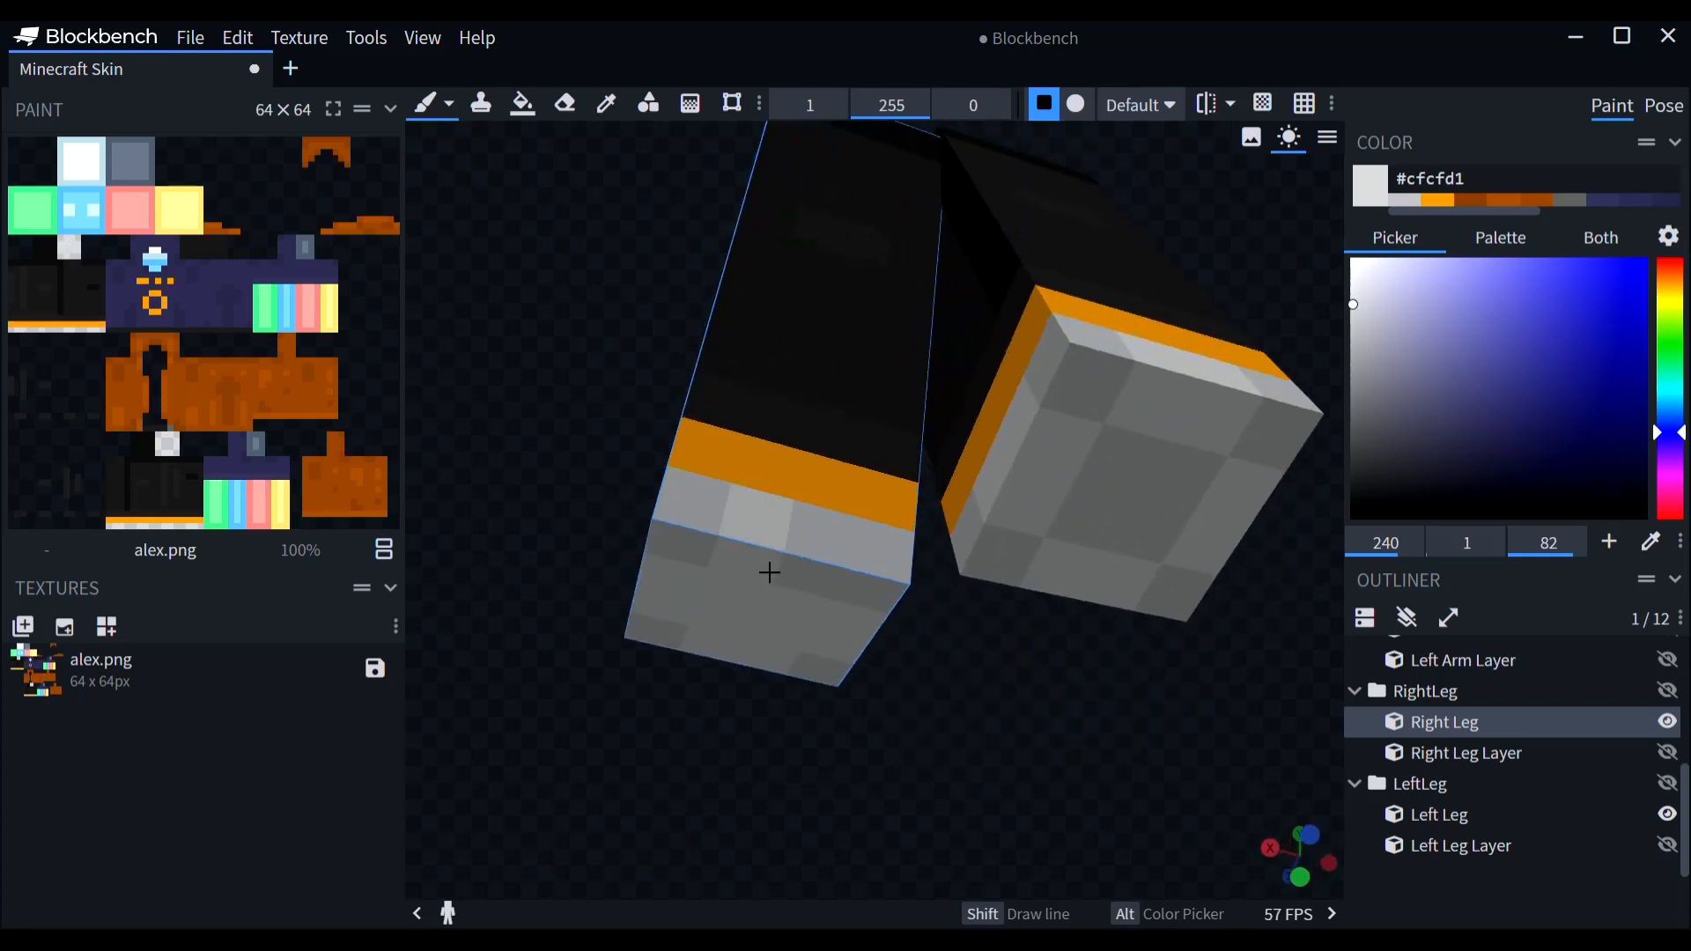
{"action": "left_click", "coordinate": [1056, 546]}
{"action": "left_click_drag", "start_coordinate": [1087, 683], "coordinate": [948, 698]}
Step: Tone down the patches on both shoe soles and edges with greys #bbbbbf and #b6b6b8
{"action": "left_click", "coordinate": [1411, 200]}
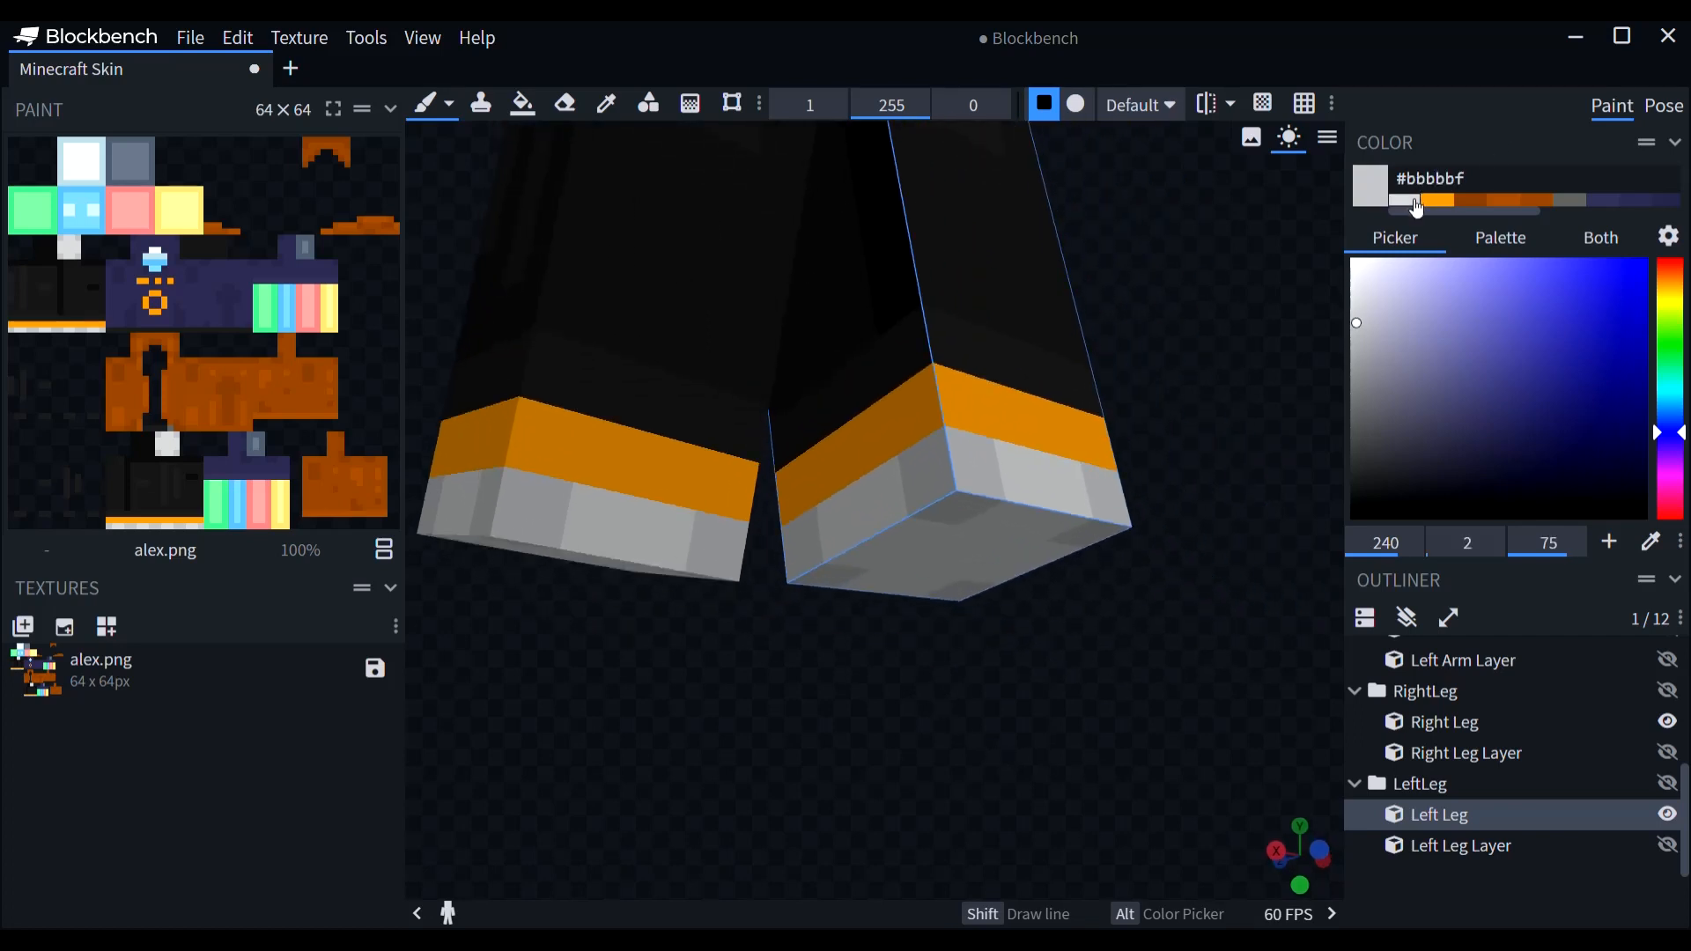
{"action": "mouse_move", "coordinate": [903, 511]}
{"action": "left_mouse_down"}
{"action": "mouse_move", "coordinate": [853, 559]}
{"action": "mouse_move", "coordinate": [940, 545]}
{"action": "left_mouse_up"}
{"action": "left_click_drag", "start_coordinate": [1017, 675], "coordinate": [819, 649]}
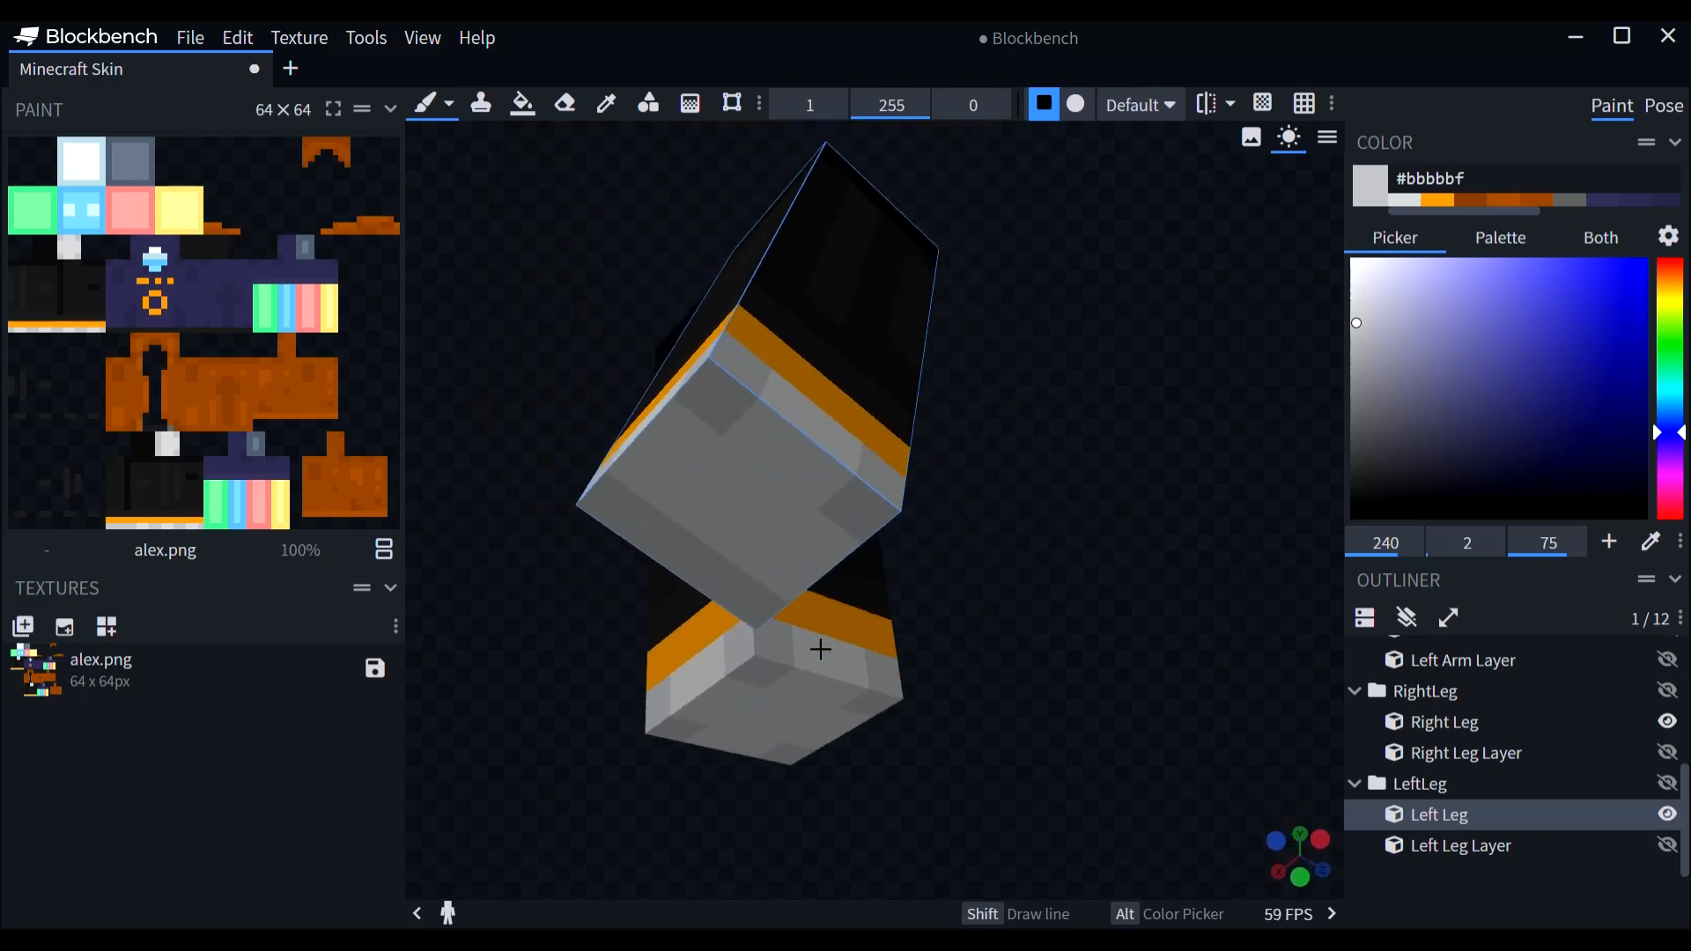
{"action": "left_click", "coordinate": [811, 687]}
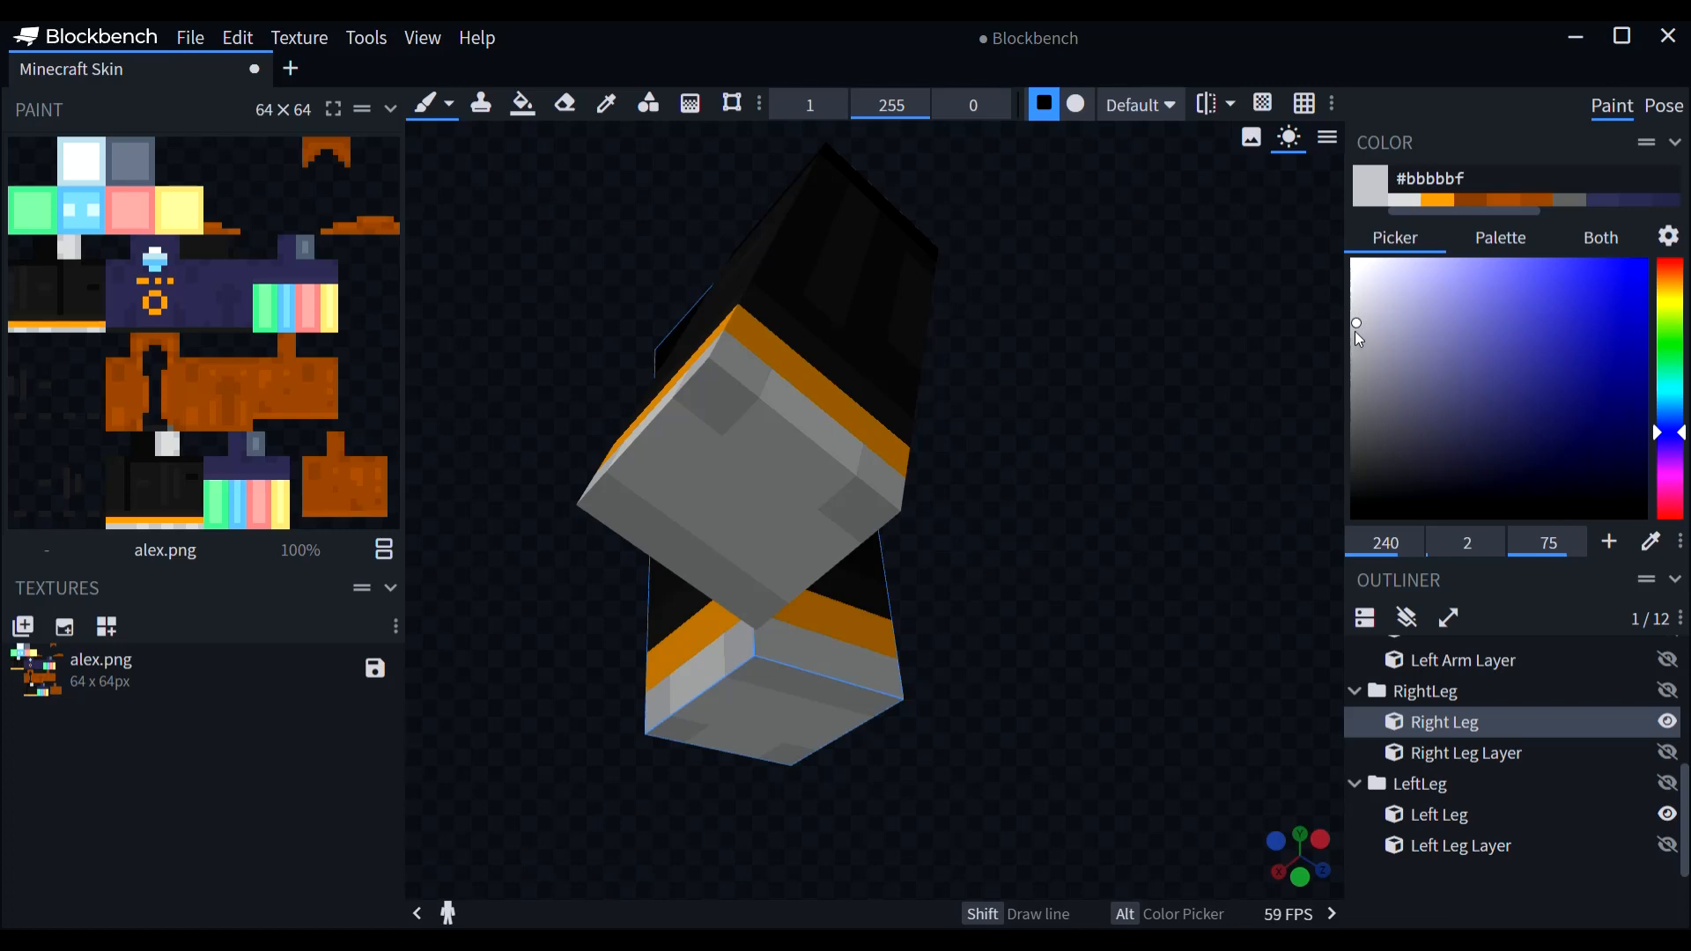
{"action": "left_click", "coordinate": [1355, 331]}
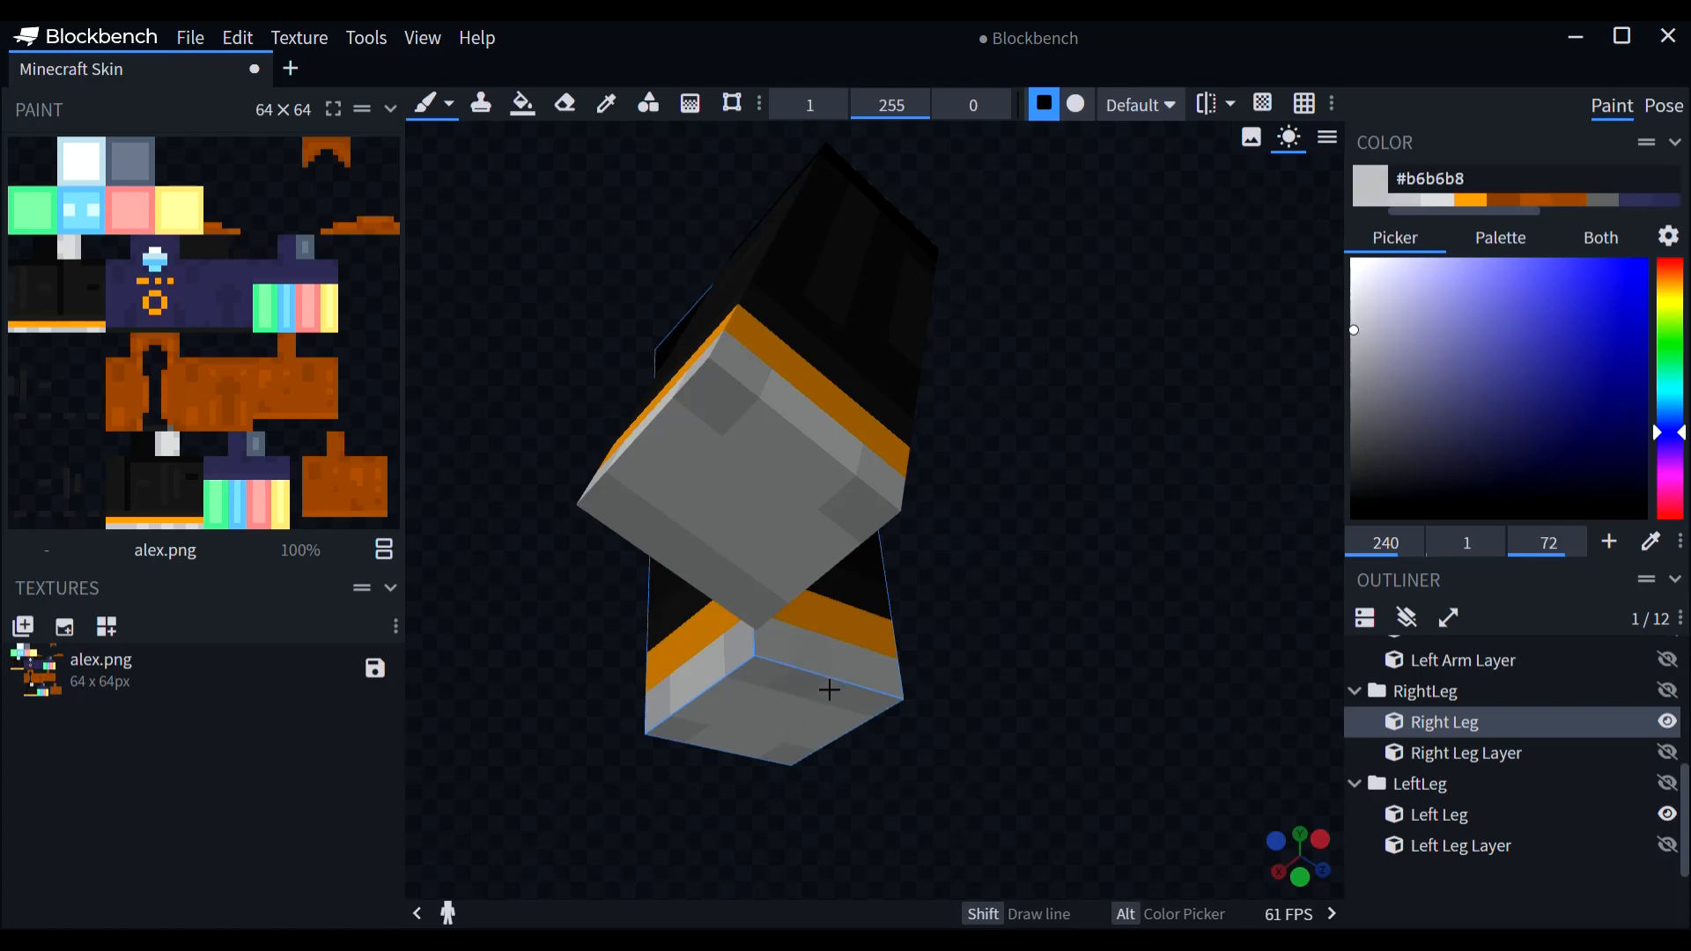
{"action": "left_click_drag", "start_coordinate": [864, 683], "coordinate": [847, 429]}
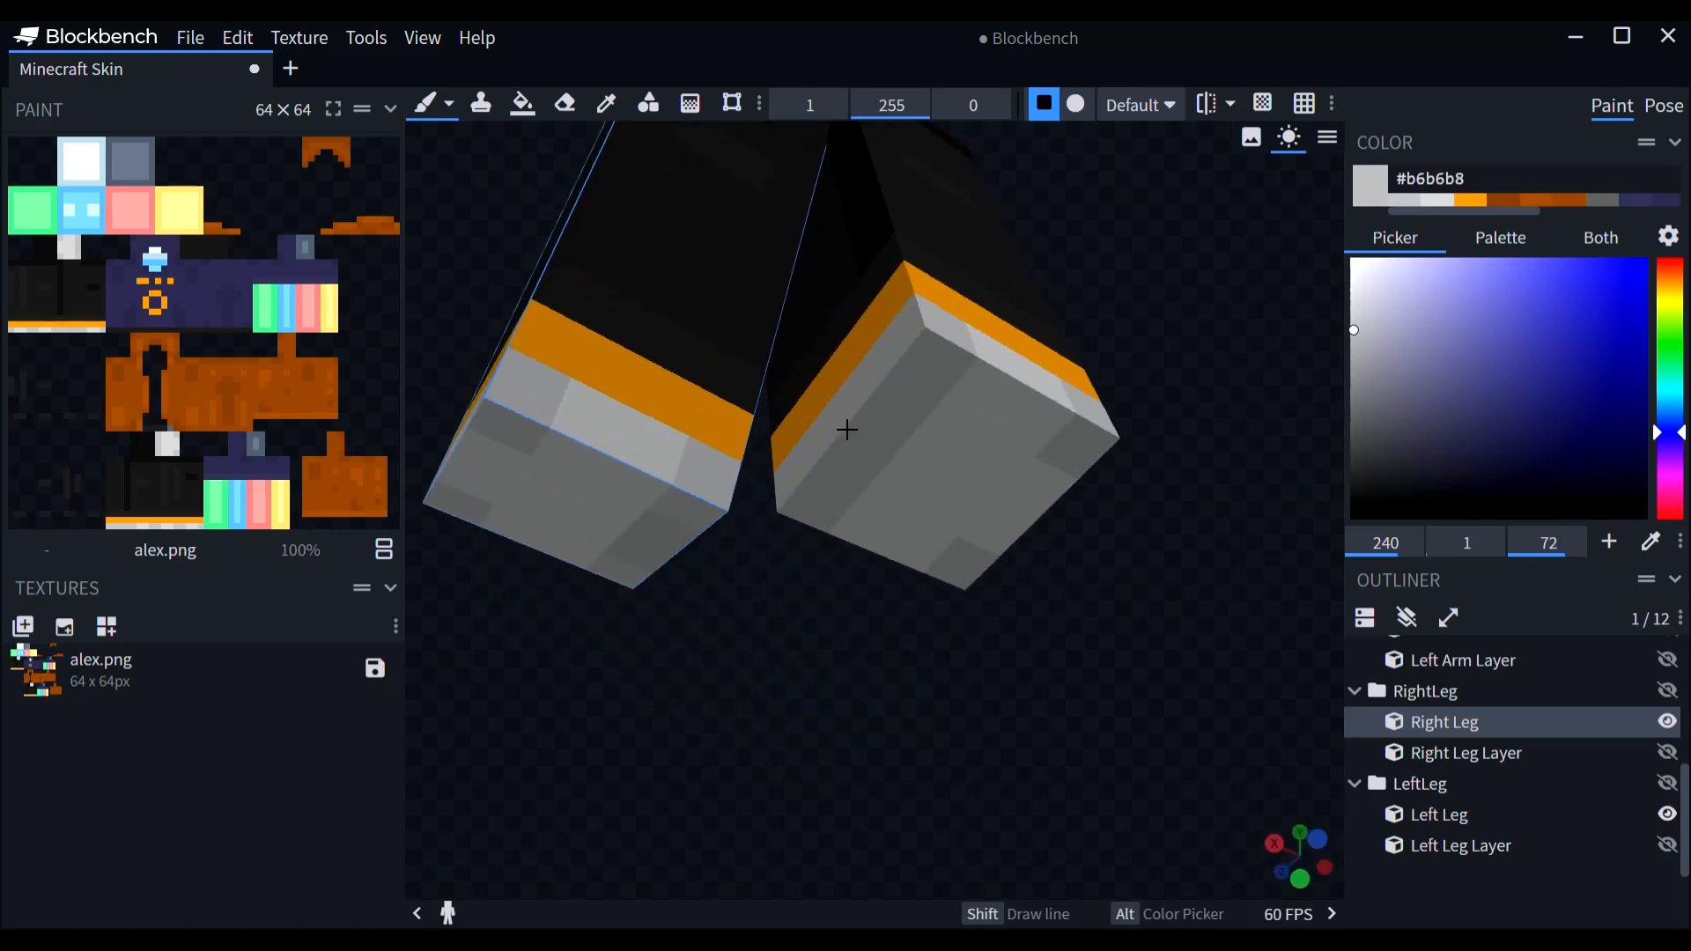
{"action": "left_click", "coordinate": [843, 456]}
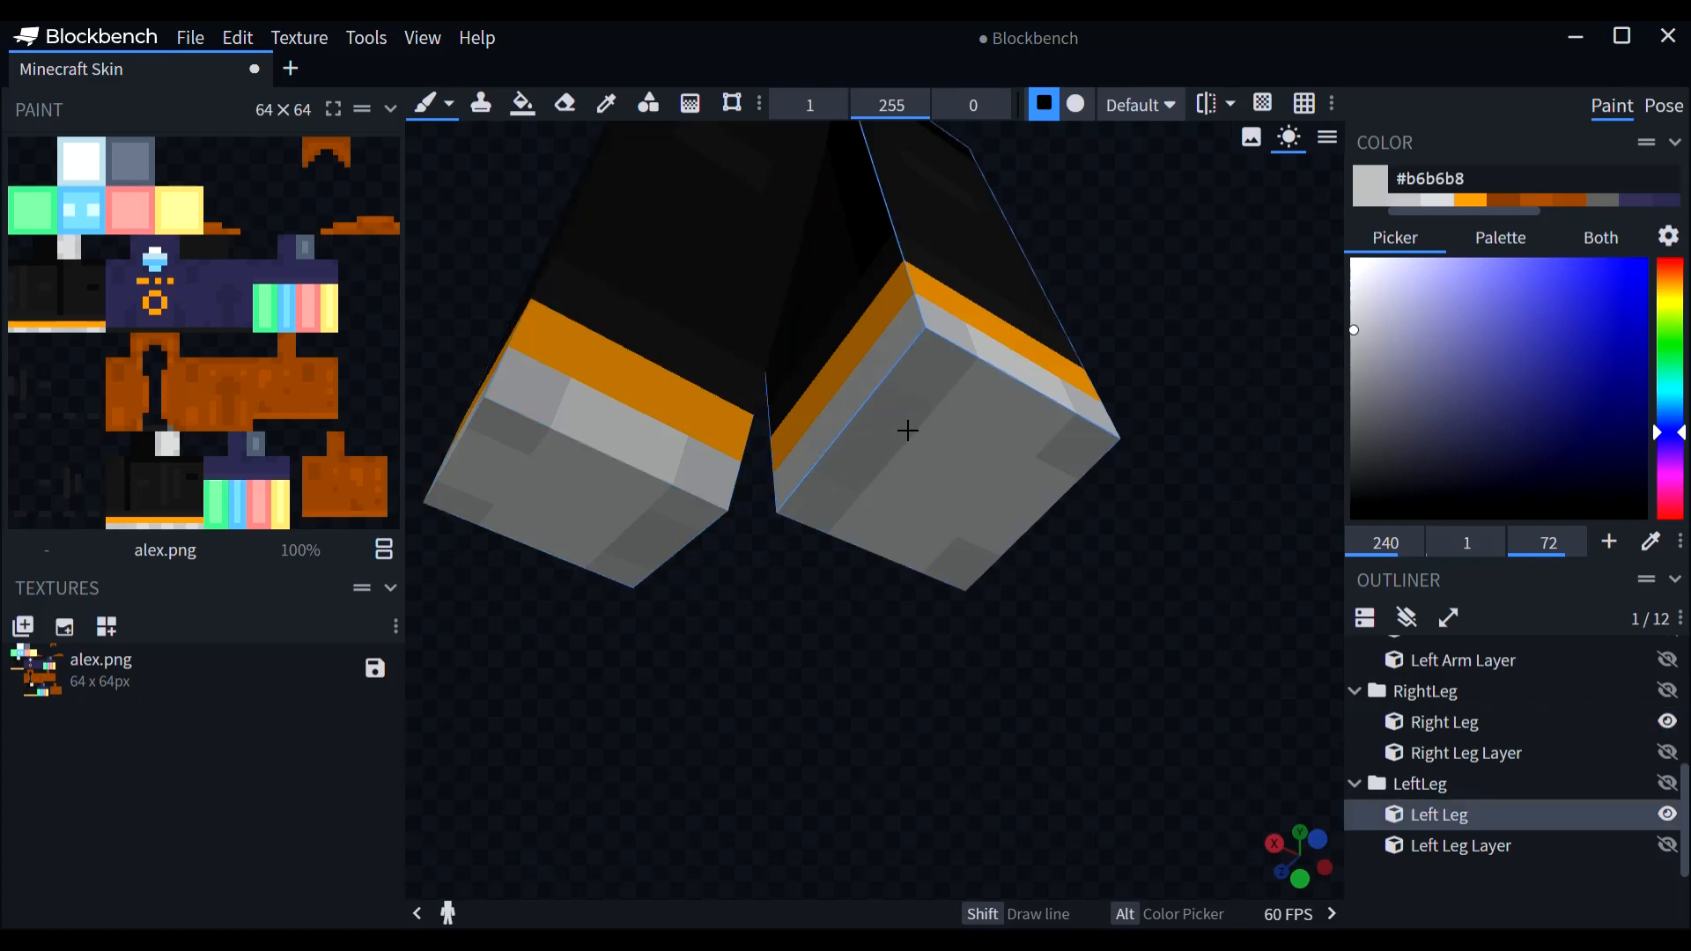
{"action": "left_click_drag", "start_coordinate": [865, 753], "coordinate": [946, 701]}
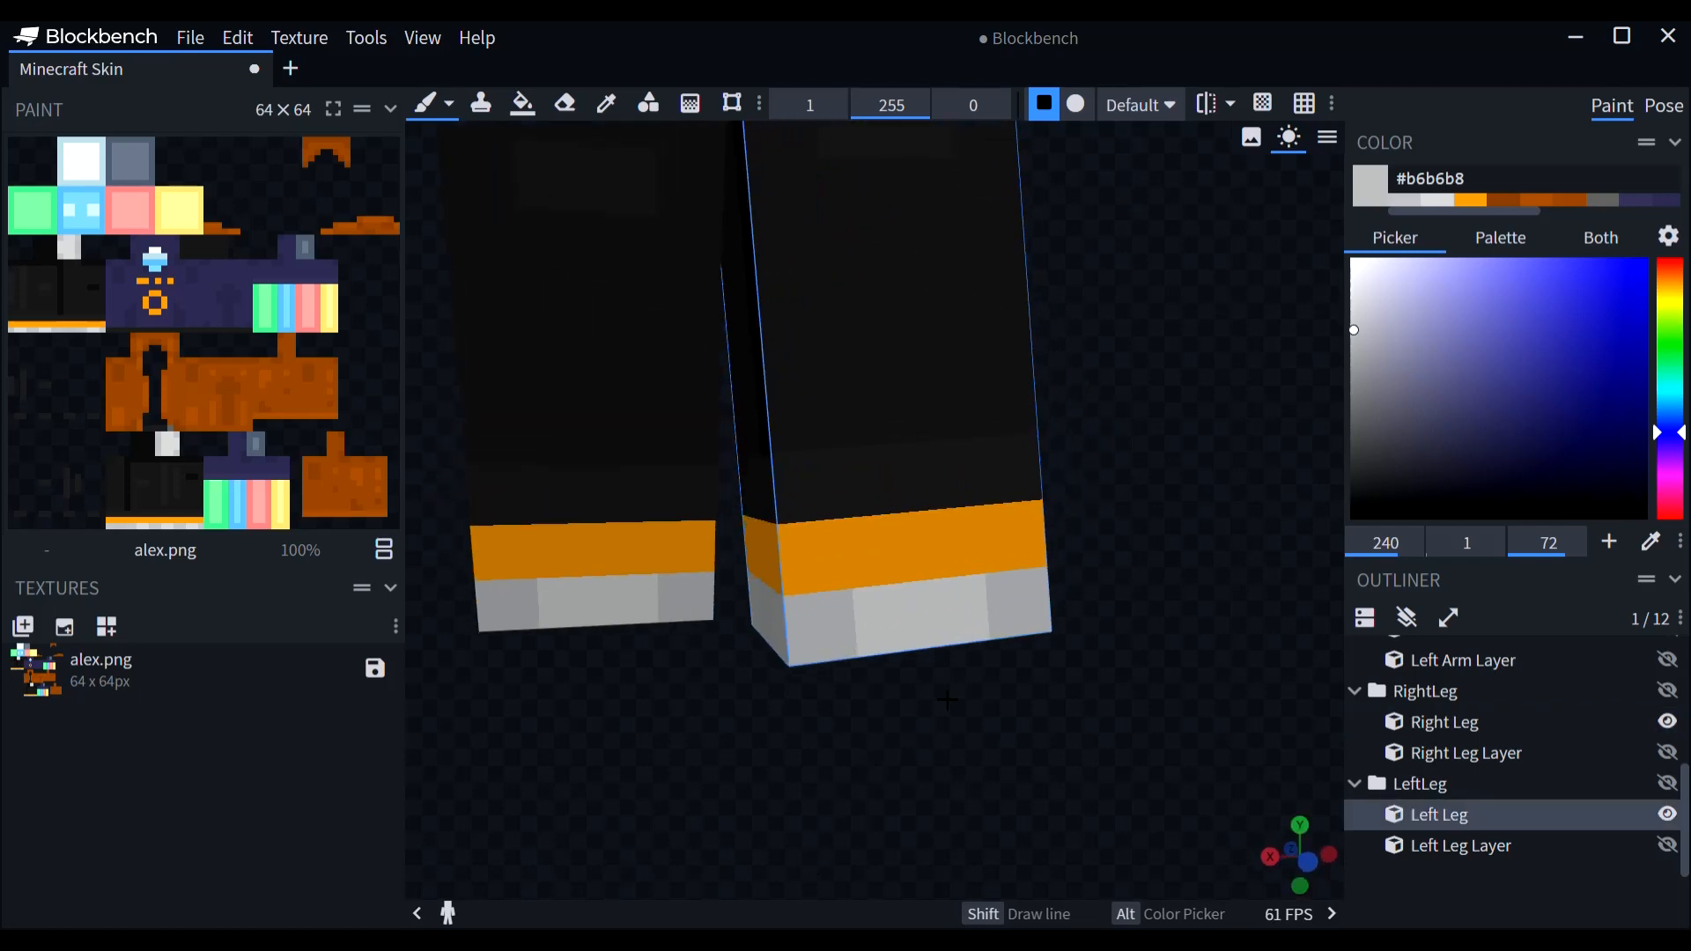
Step: Paint raised #cfcfd1 patches along the lowest pixel row of the Left Leg Layer and Right Leg Layer, and hide both layers again
{"action": "left_click", "coordinate": [1354, 304]}
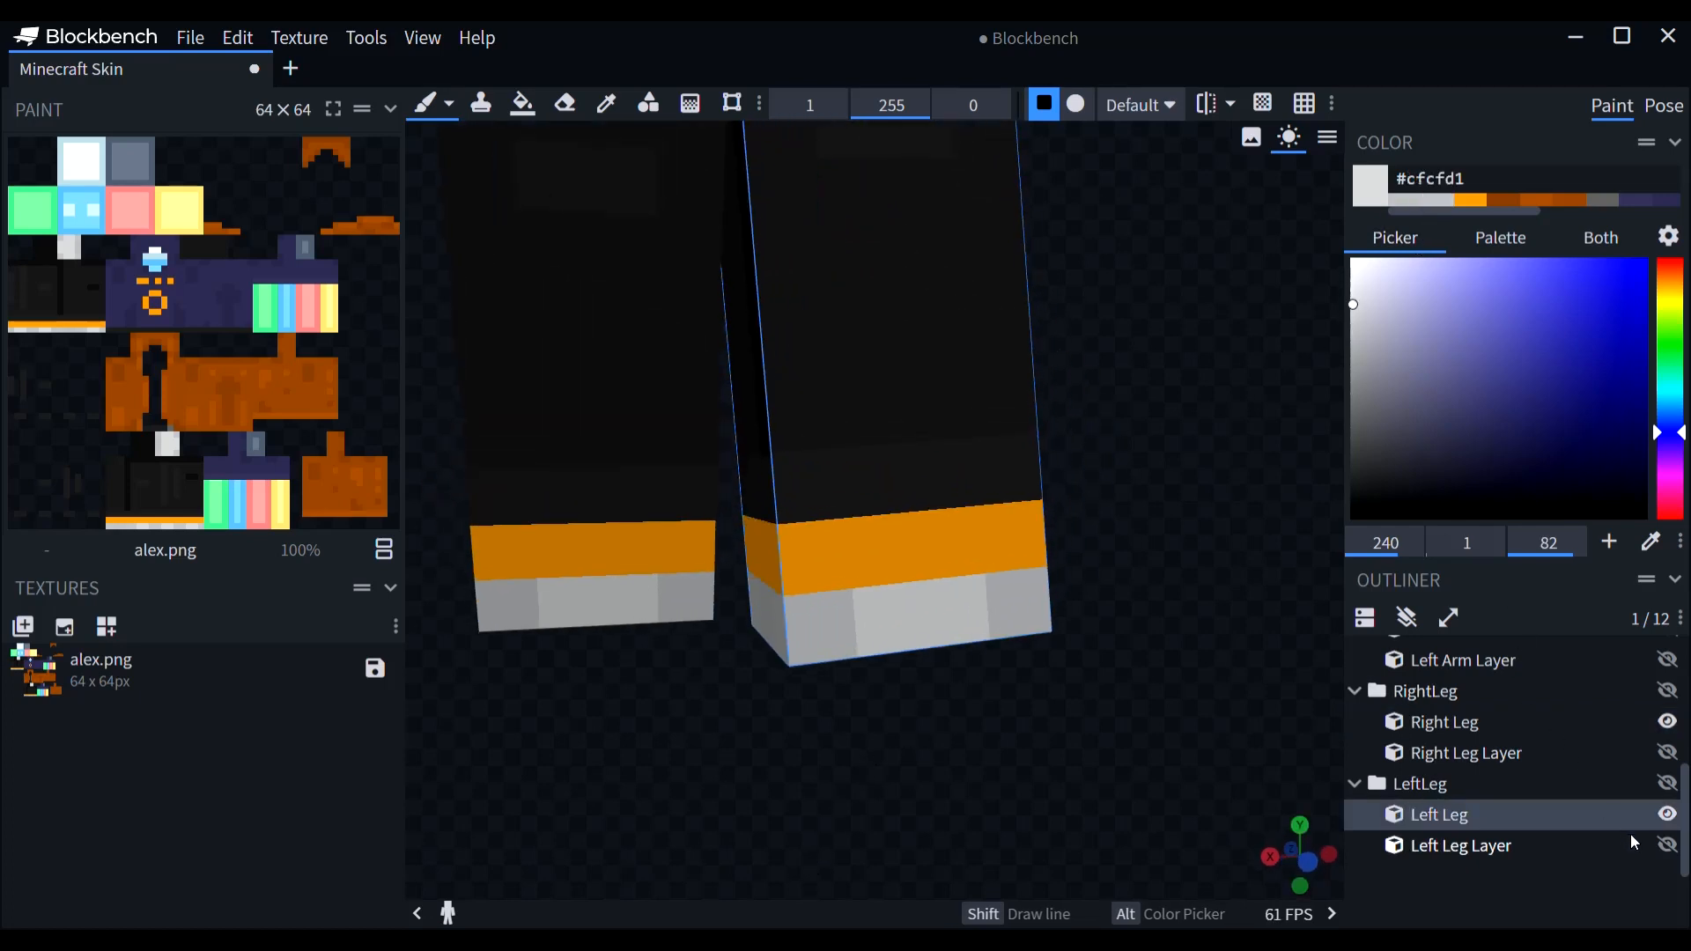
{"action": "left_click", "coordinate": [1684, 848]}
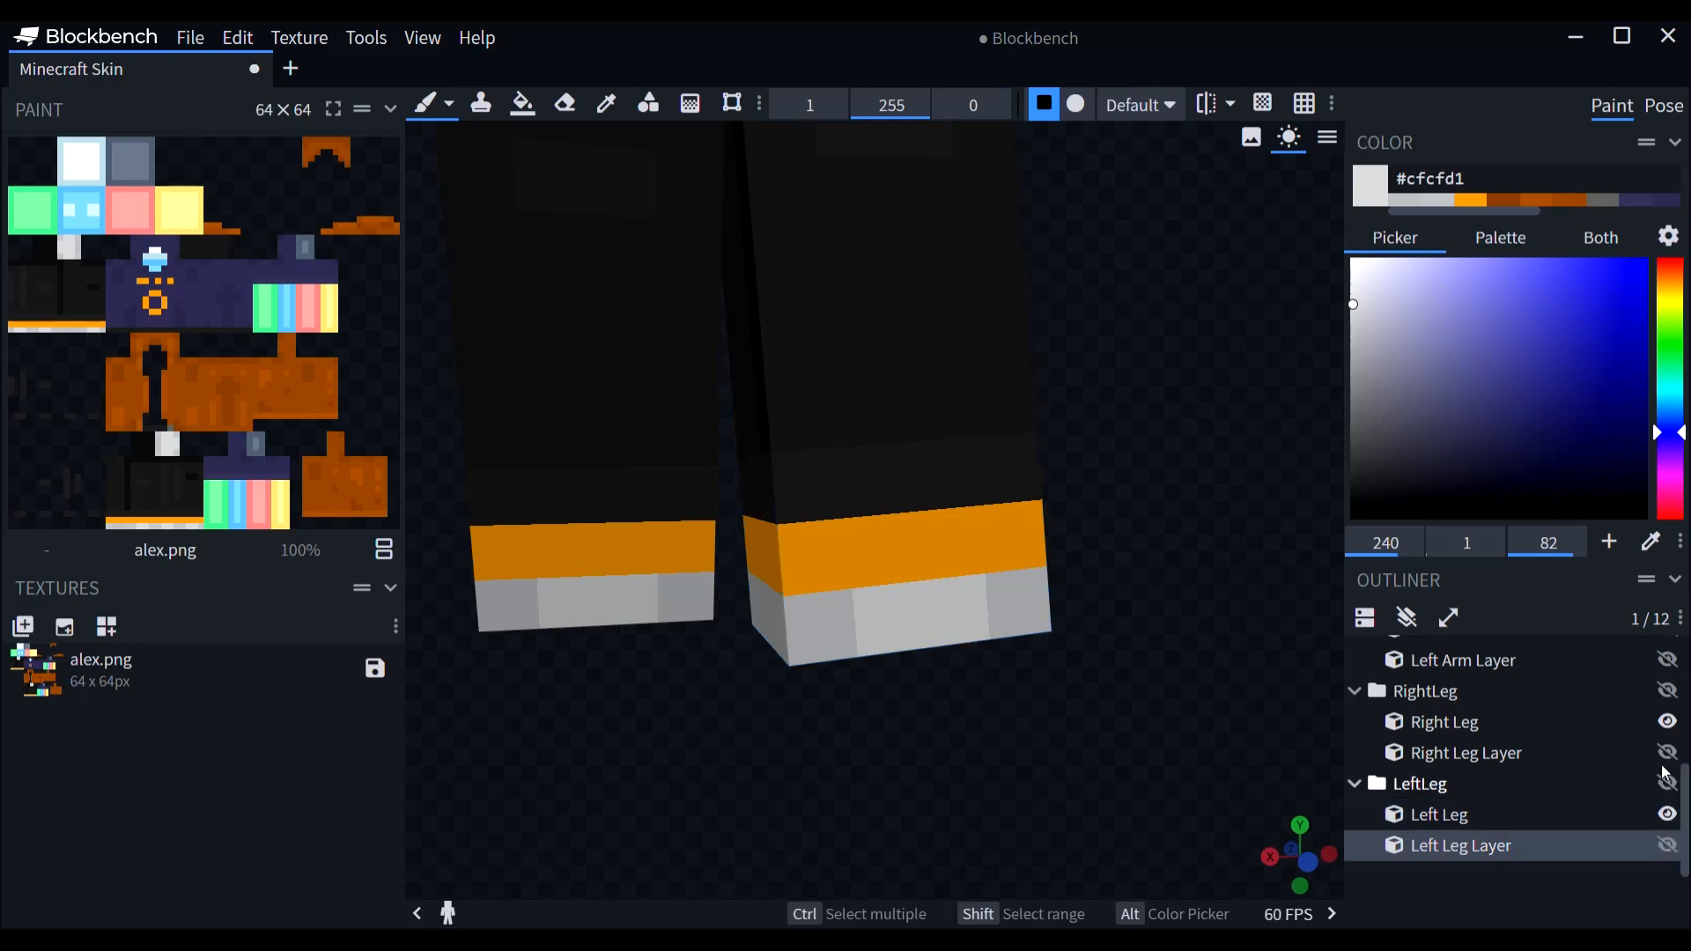
{"action": "left_click", "coordinate": [1667, 752]}
{"action": "left_click", "coordinate": [1667, 845]}
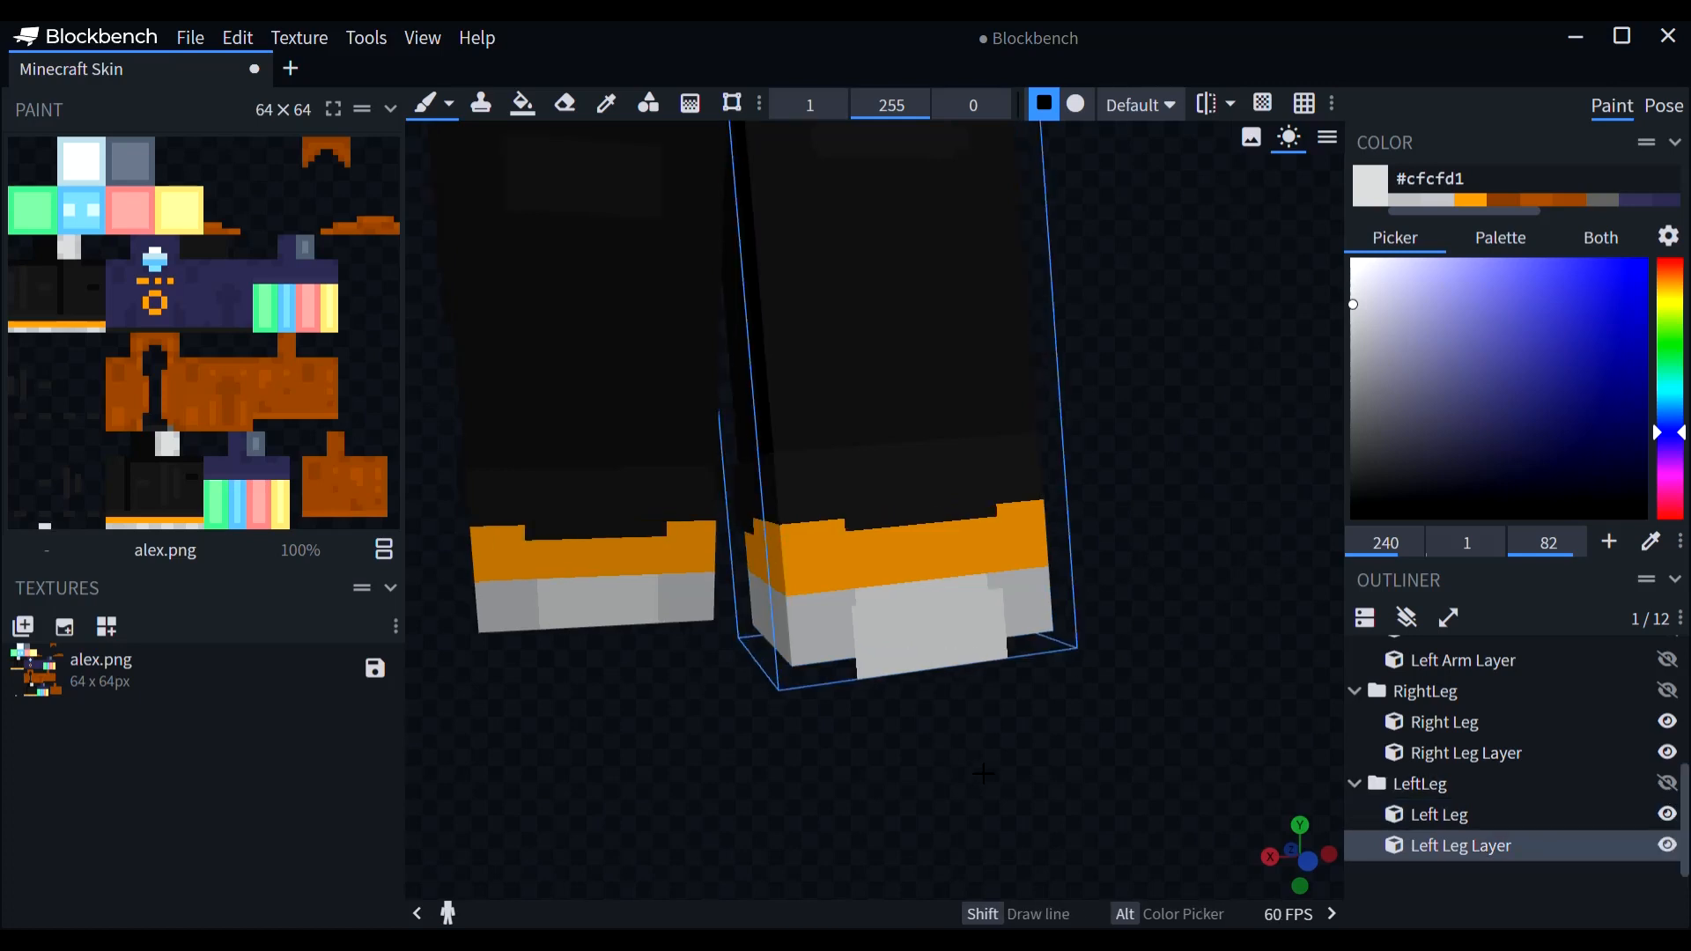
{"action": "left_click_drag", "start_coordinate": [973, 660], "coordinate": [957, 707]}
{"action": "left_click", "coordinate": [581, 704]}
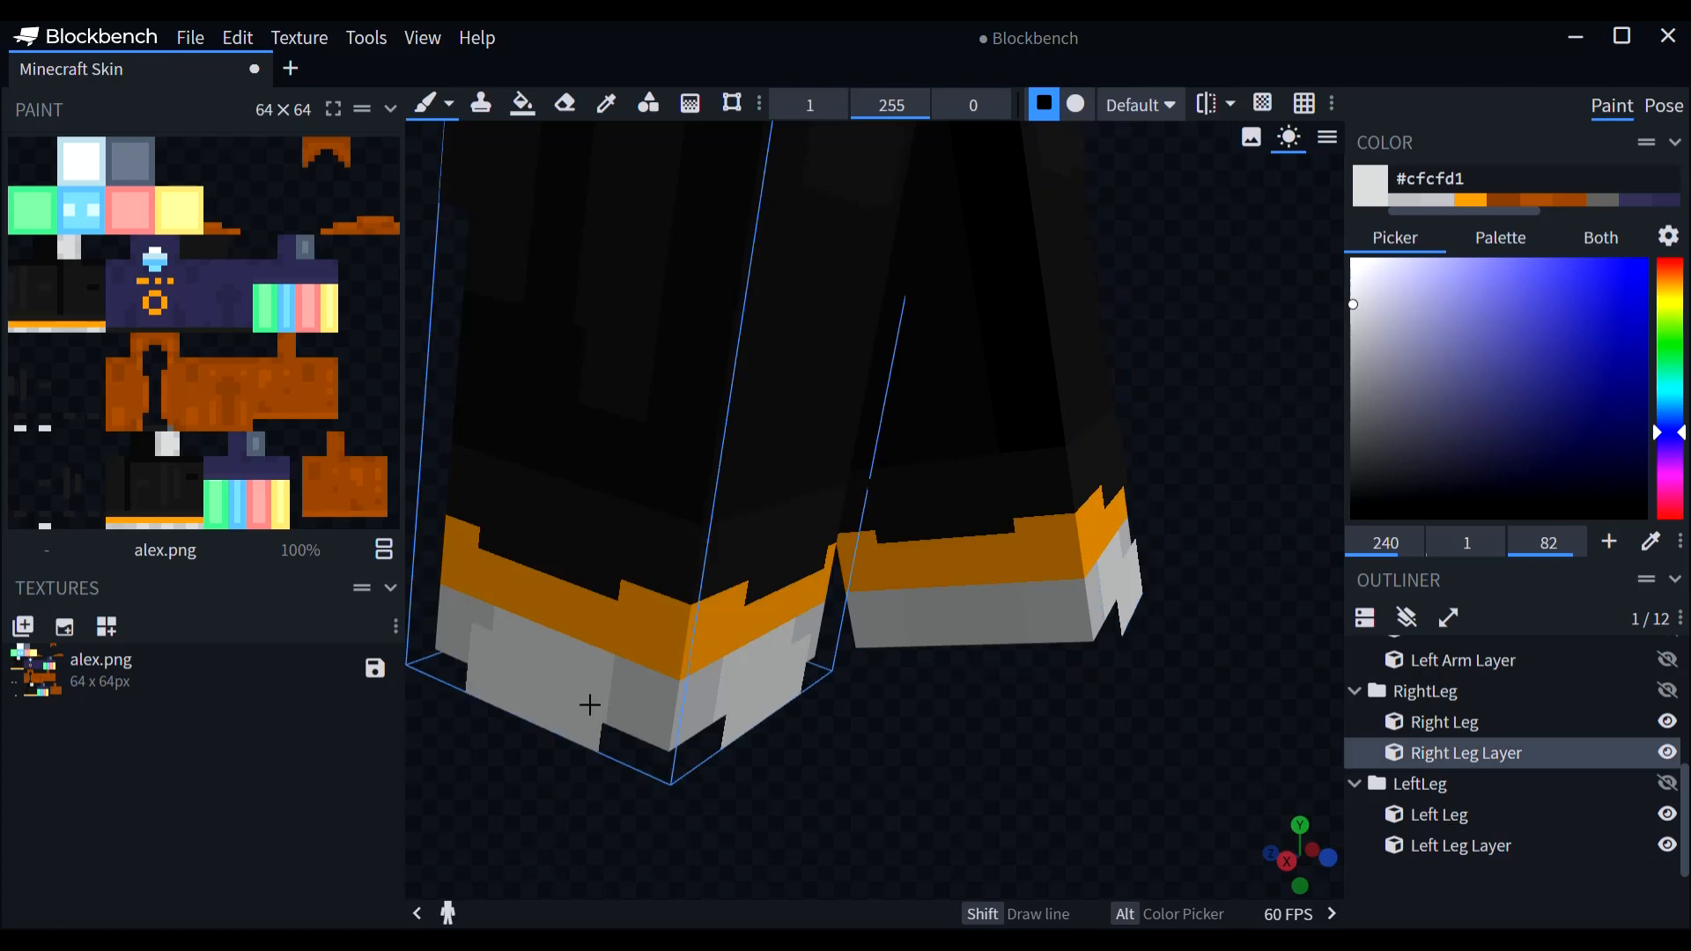
{"action": "left_click_drag", "start_coordinate": [902, 814], "coordinate": [1182, 608]}
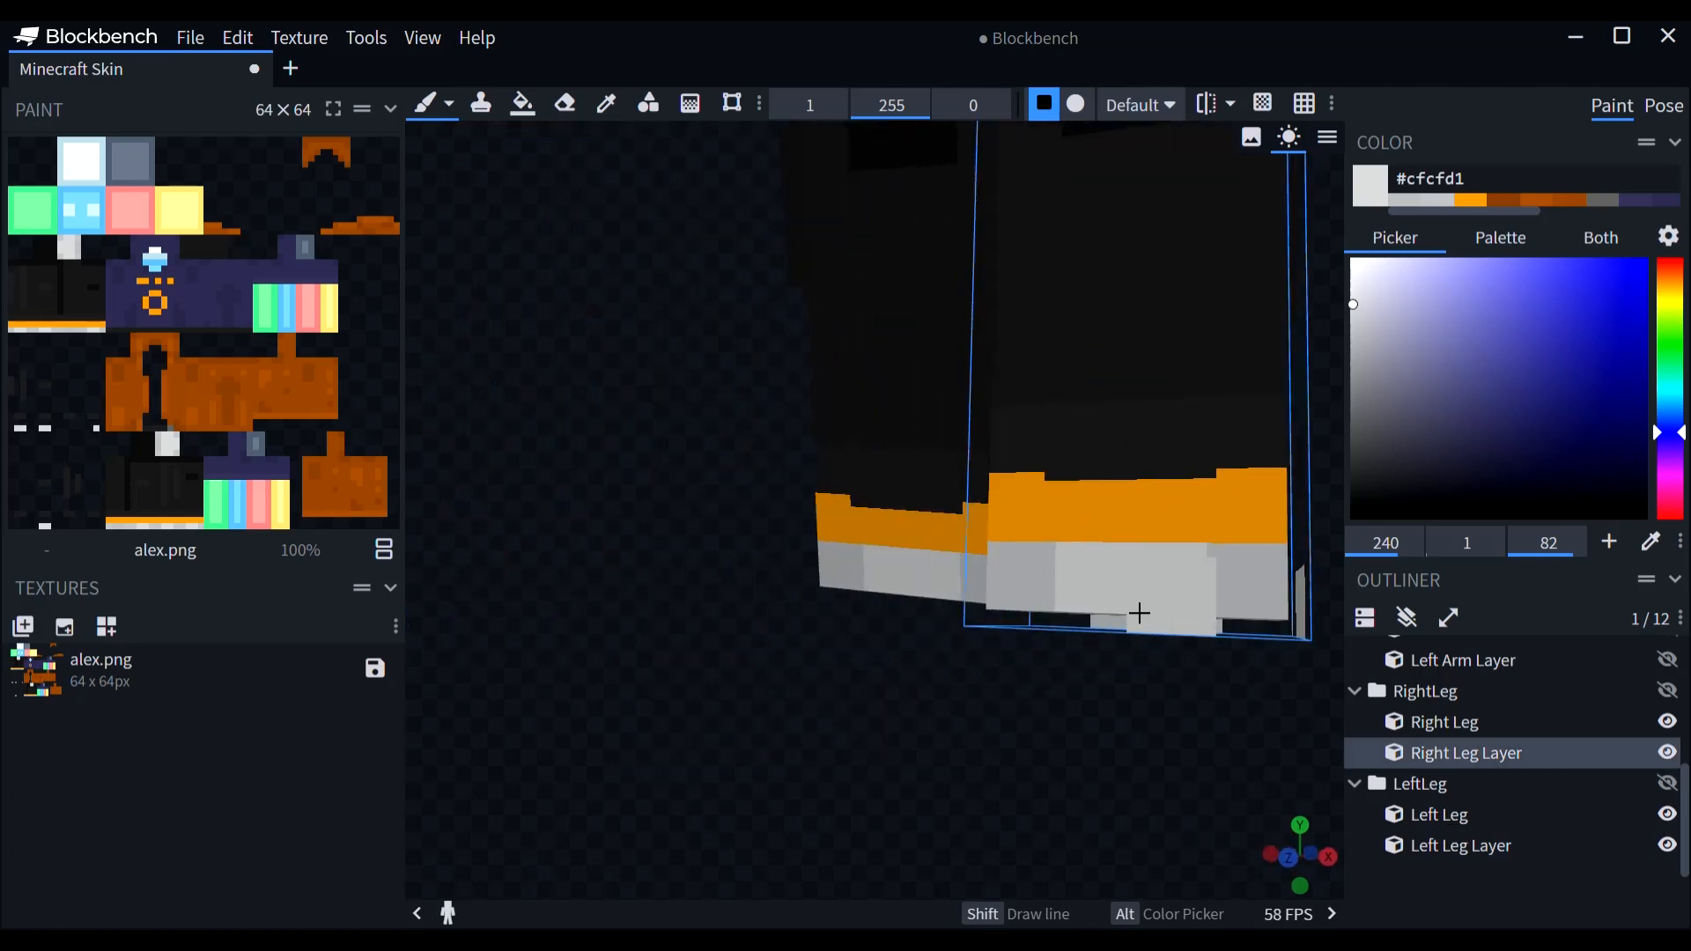
{"action": "left_click", "coordinate": [881, 616]}
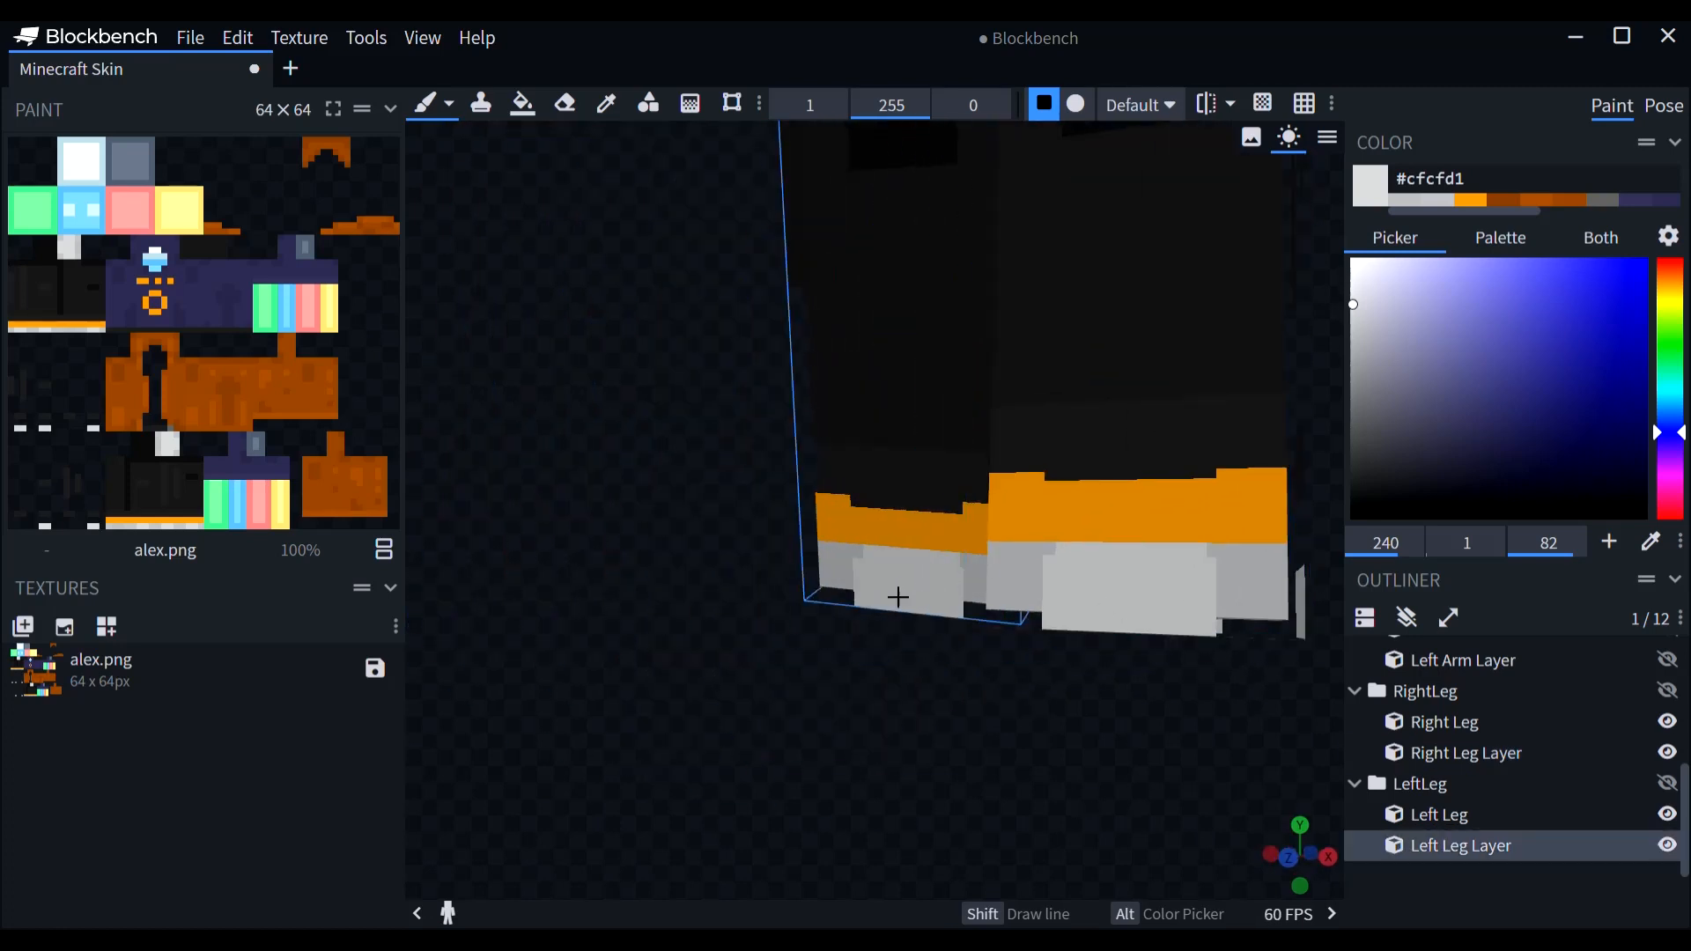
{"action": "left_click", "coordinate": [1667, 846]}
{"action": "left_click", "coordinate": [1668, 752]}
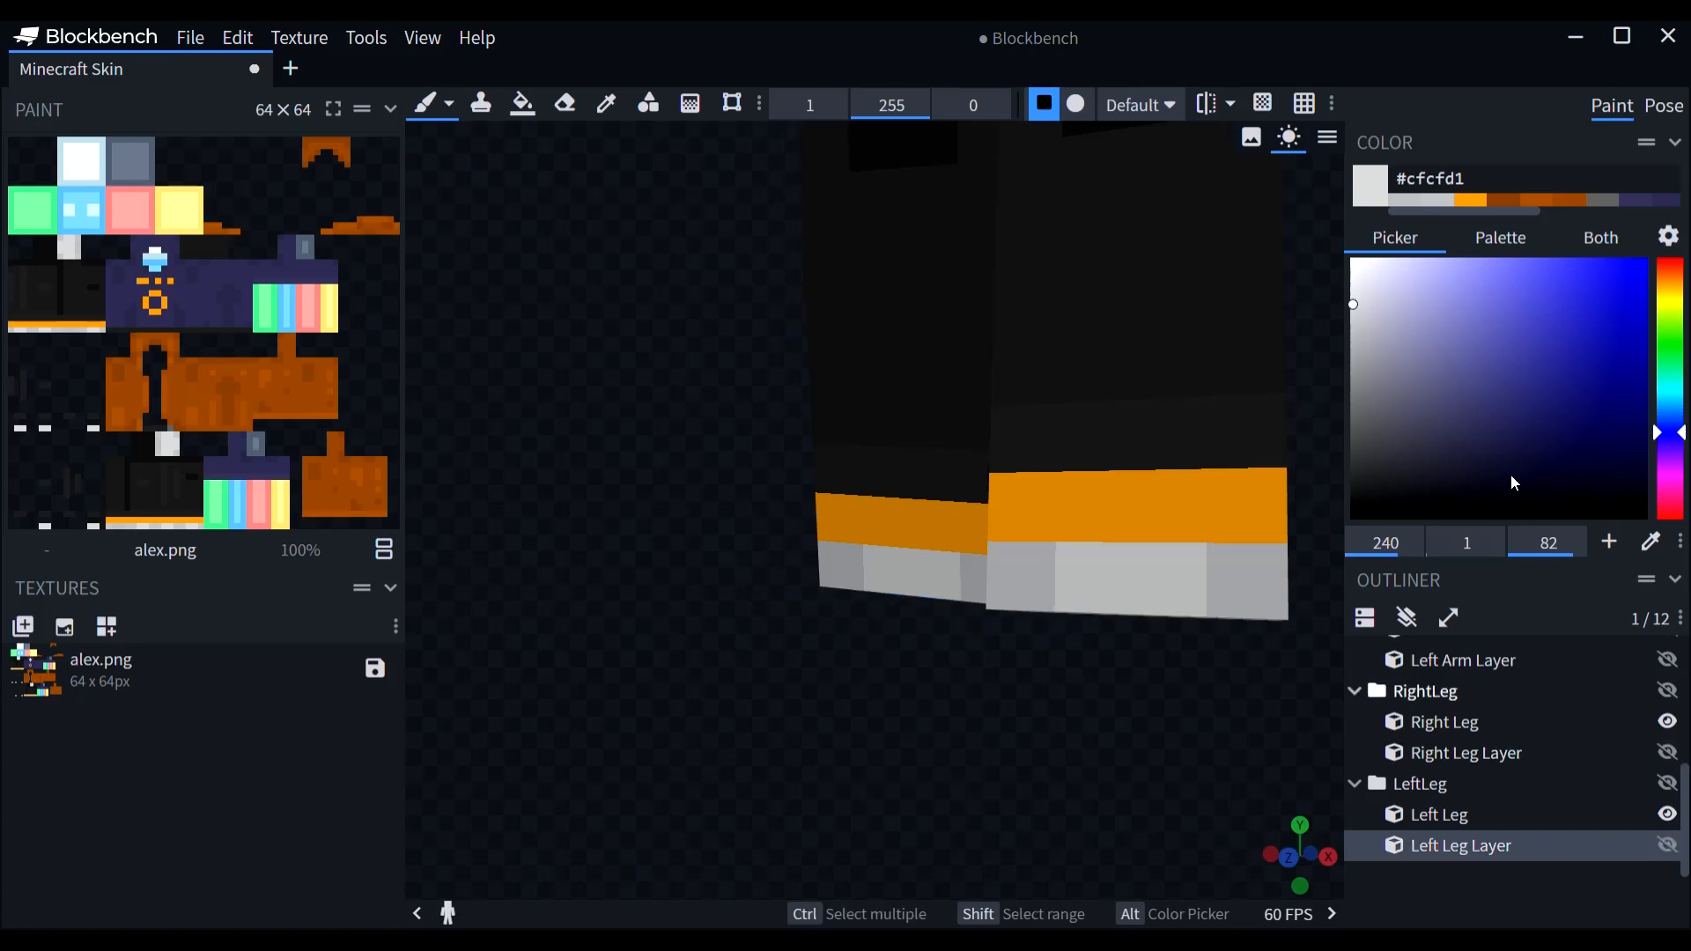
Step: Paint white #ffffff pixels into the orange band on the right leg's outer side
{"action": "left_click", "coordinate": [1490, 194]}
{"action": "key", "text": "BackSpace"}
{"action": "key", "text": "BackSpace"}
{"action": "key", "text": "BackSpace"}
{"action": "key", "text": "BackSpace"}
{"action": "key", "text": "BackSpace"}
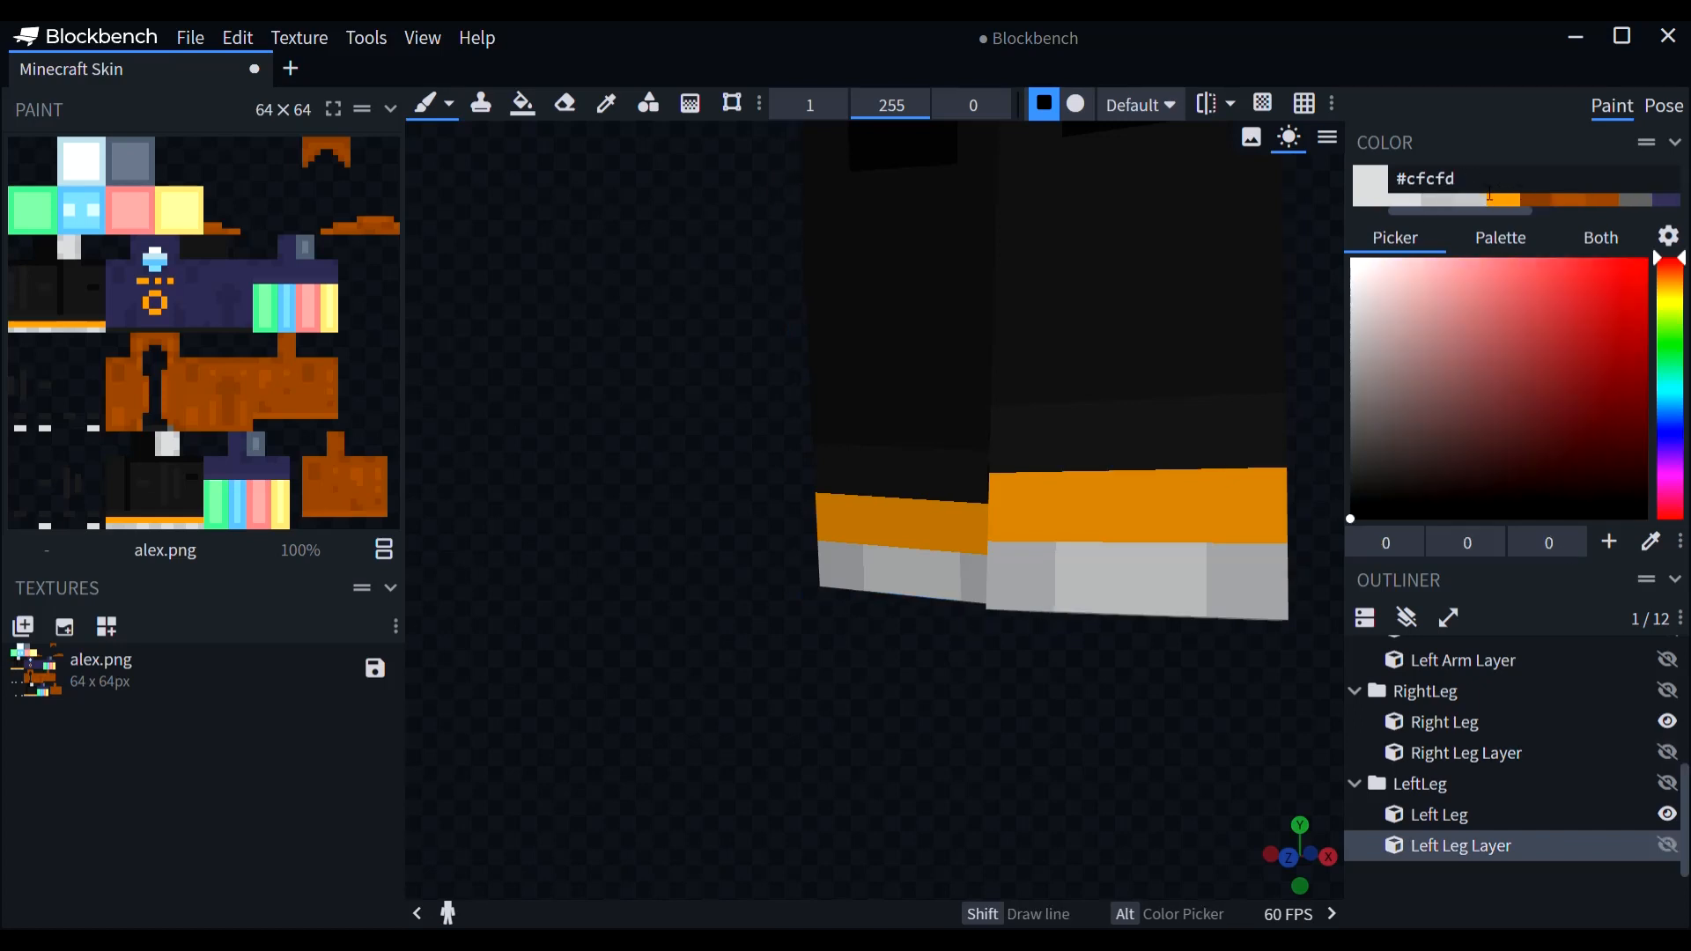
{"action": "type", "text": "ff"}
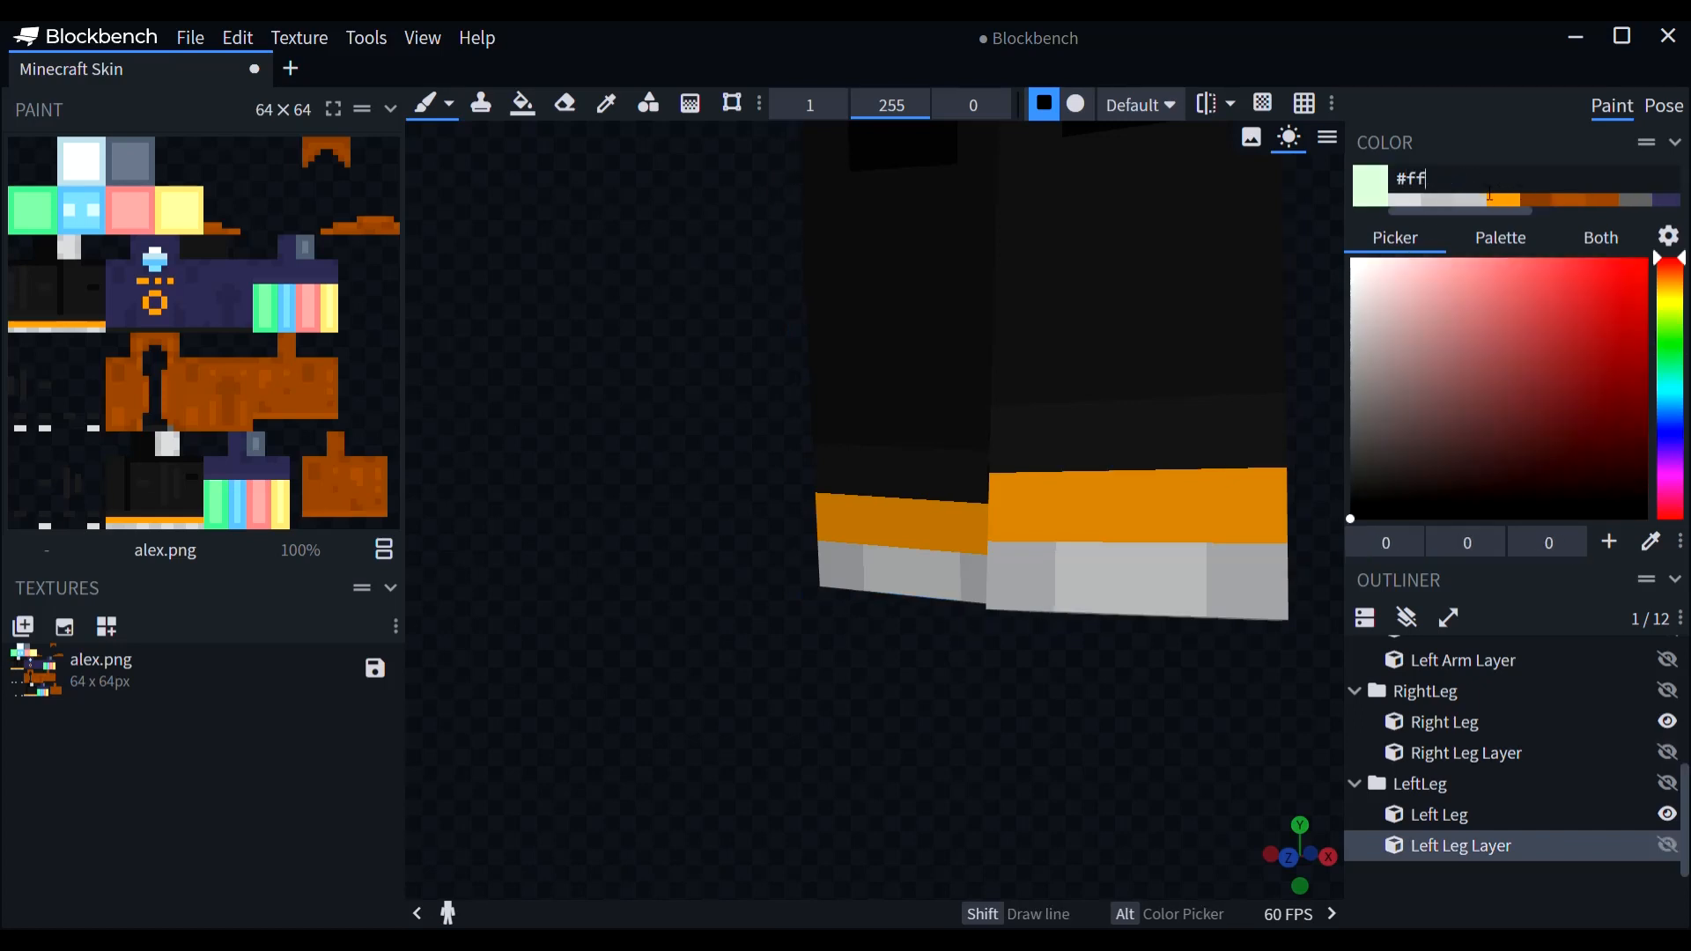
{"action": "type", "text": "ffff"}
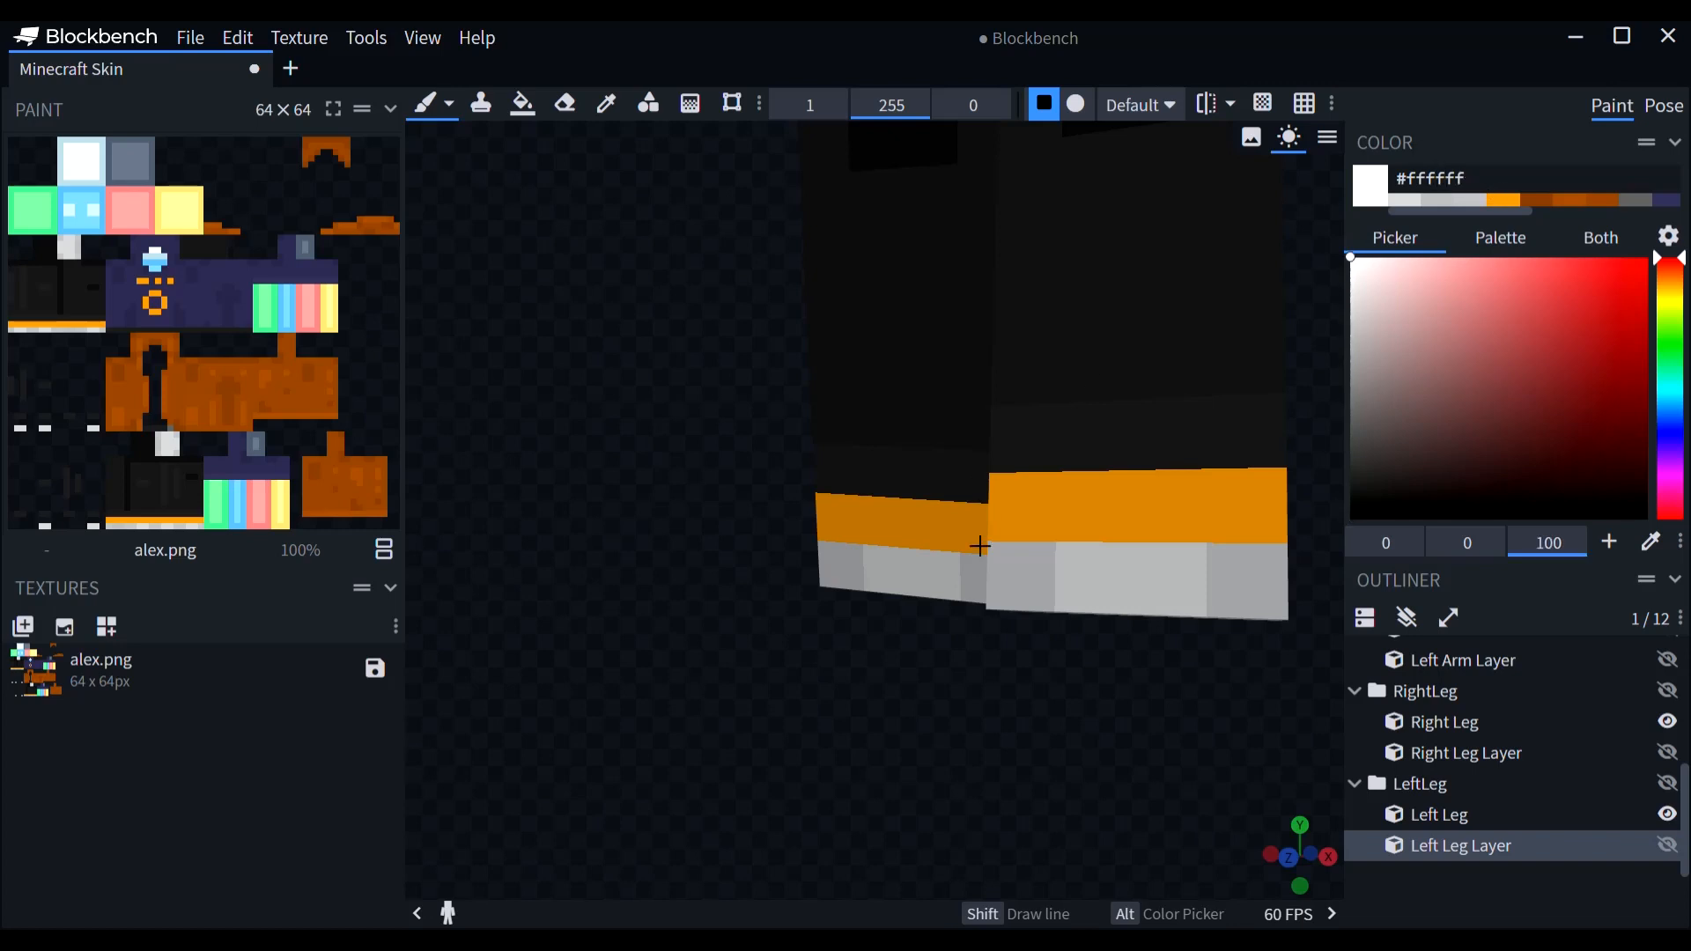
{"action": "left_click_drag", "start_coordinate": [838, 838], "coordinate": [1008, 519]}
{"action": "left_click", "coordinate": [990, 532]}
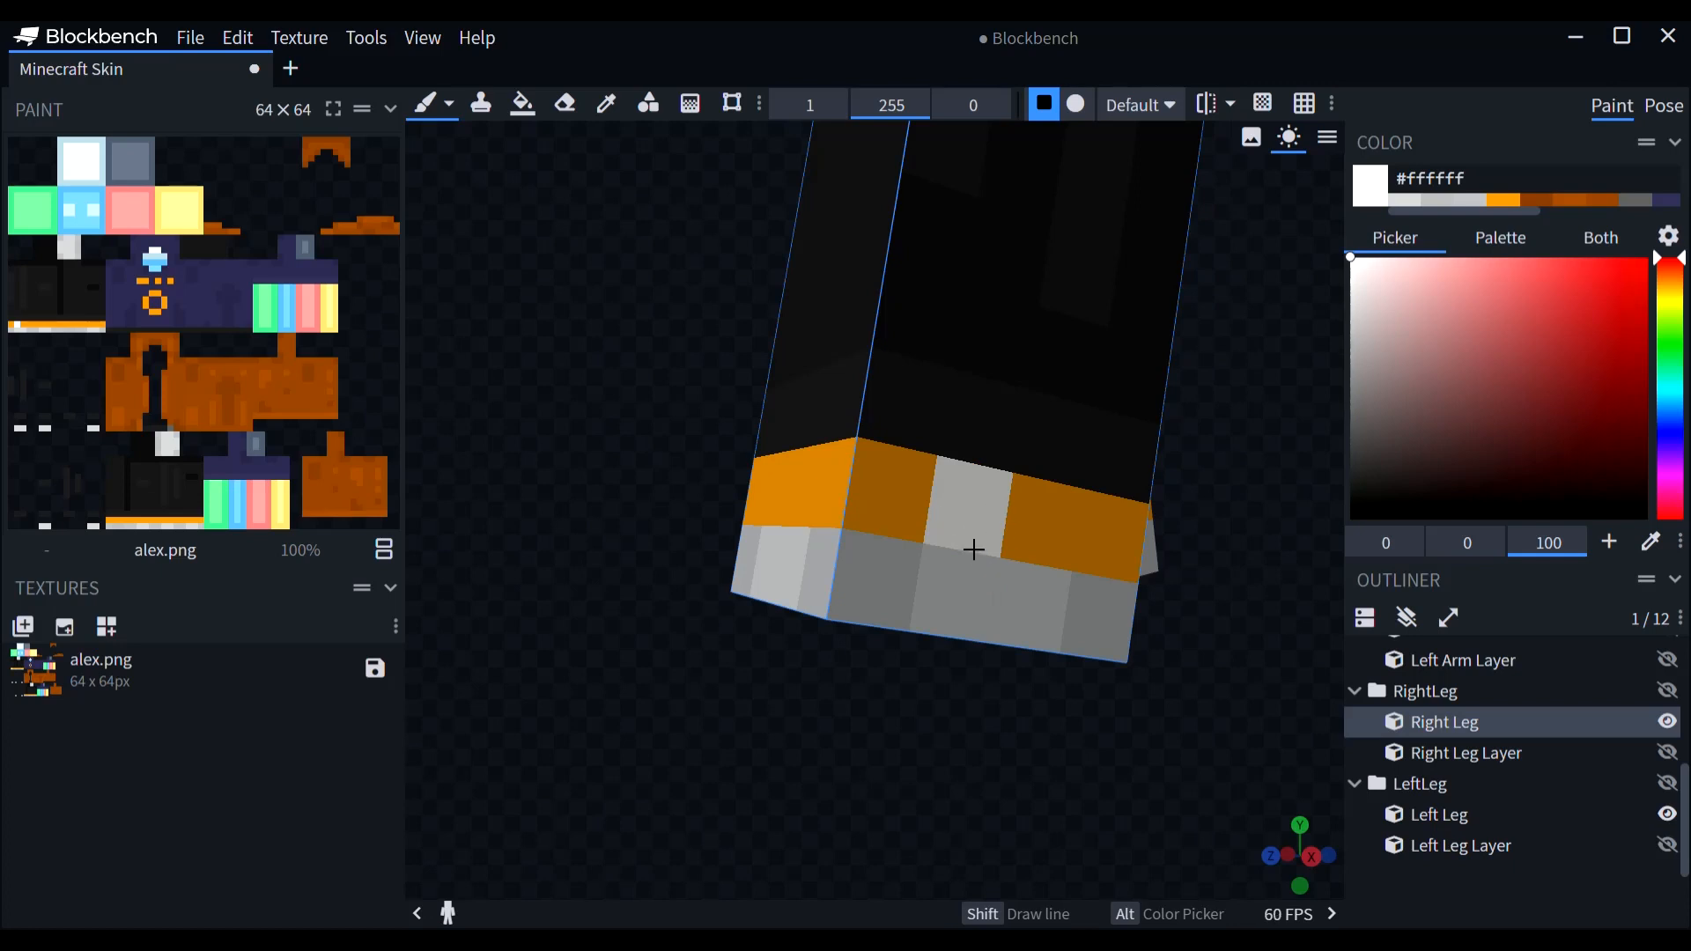
{"action": "left_click_drag", "start_coordinate": [921, 645], "coordinate": [970, 525]}
{"action": "left_click", "coordinate": [986, 518]}
Step: Paint a two-pixel-wide #ffffff patch in the middle of the orange band on the right leg's front
{"action": "left_click_drag", "start_coordinate": [1072, 818], "coordinate": [827, 784]}
{"action": "left_click", "coordinate": [616, 501]}
{"action": "left_click", "coordinate": [594, 503]}
{"action": "left_click_drag", "start_coordinate": [846, 851], "coordinate": [891, 630]}
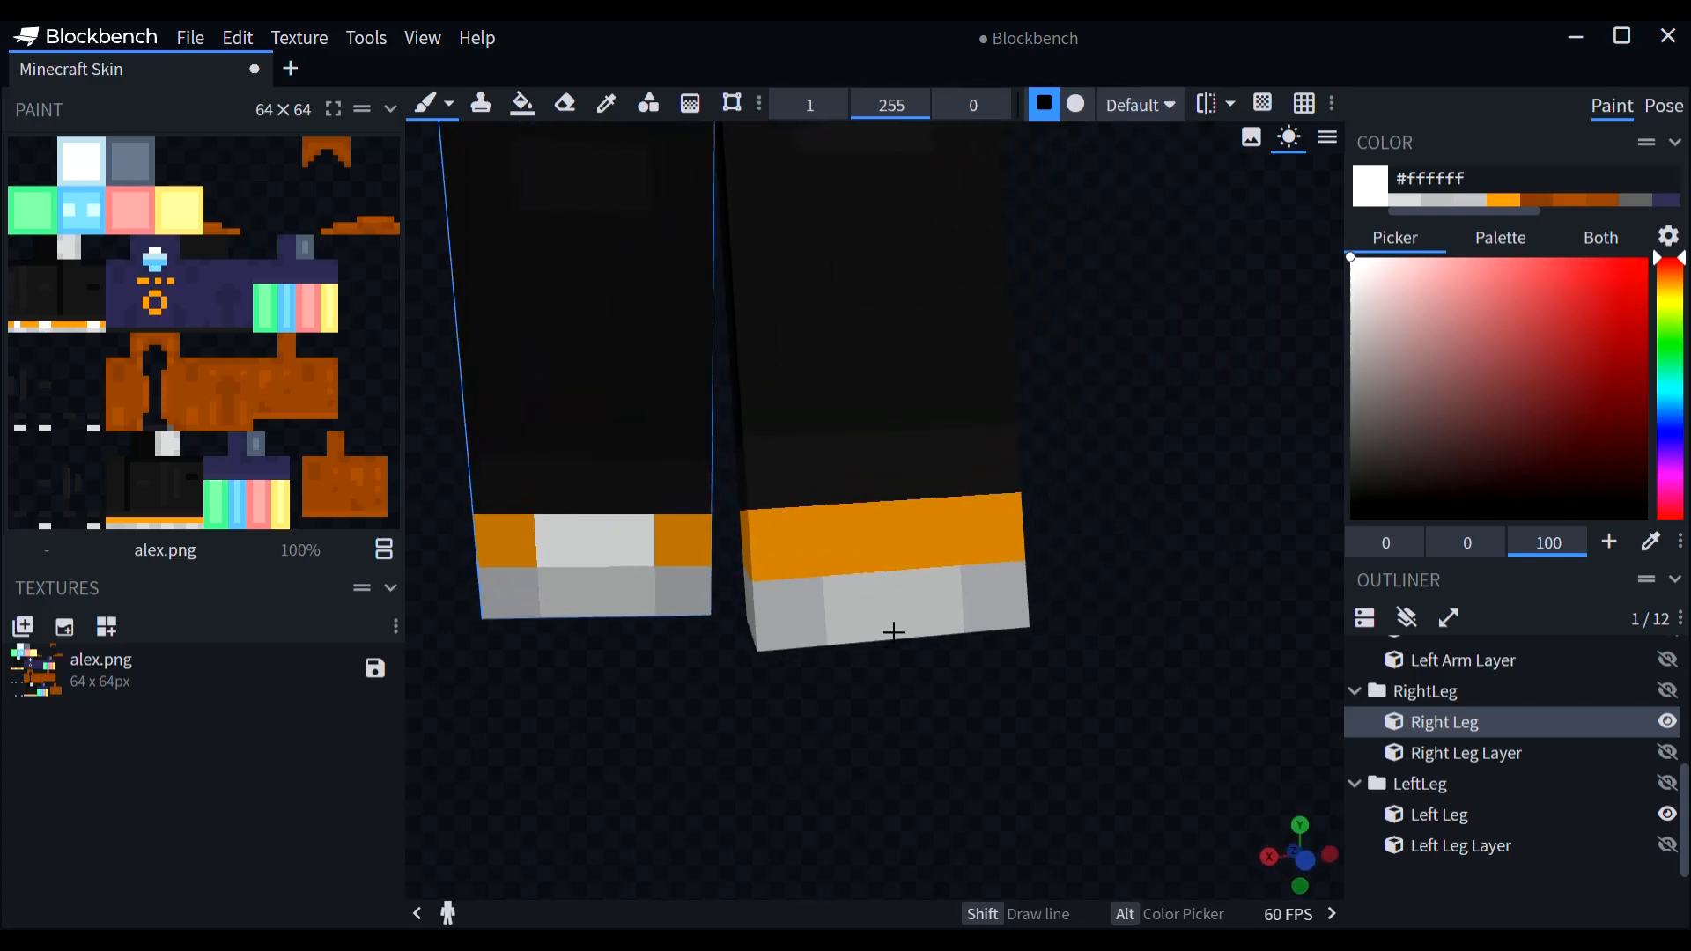
Step: Paint white #ffffff patches into the orange band on the left leg's front and remaining sides
{"action": "left_click", "coordinate": [909, 573]}
{"action": "left_click", "coordinate": [924, 568]}
{"action": "left_click_drag", "start_coordinate": [925, 568], "coordinate": [782, 631]}
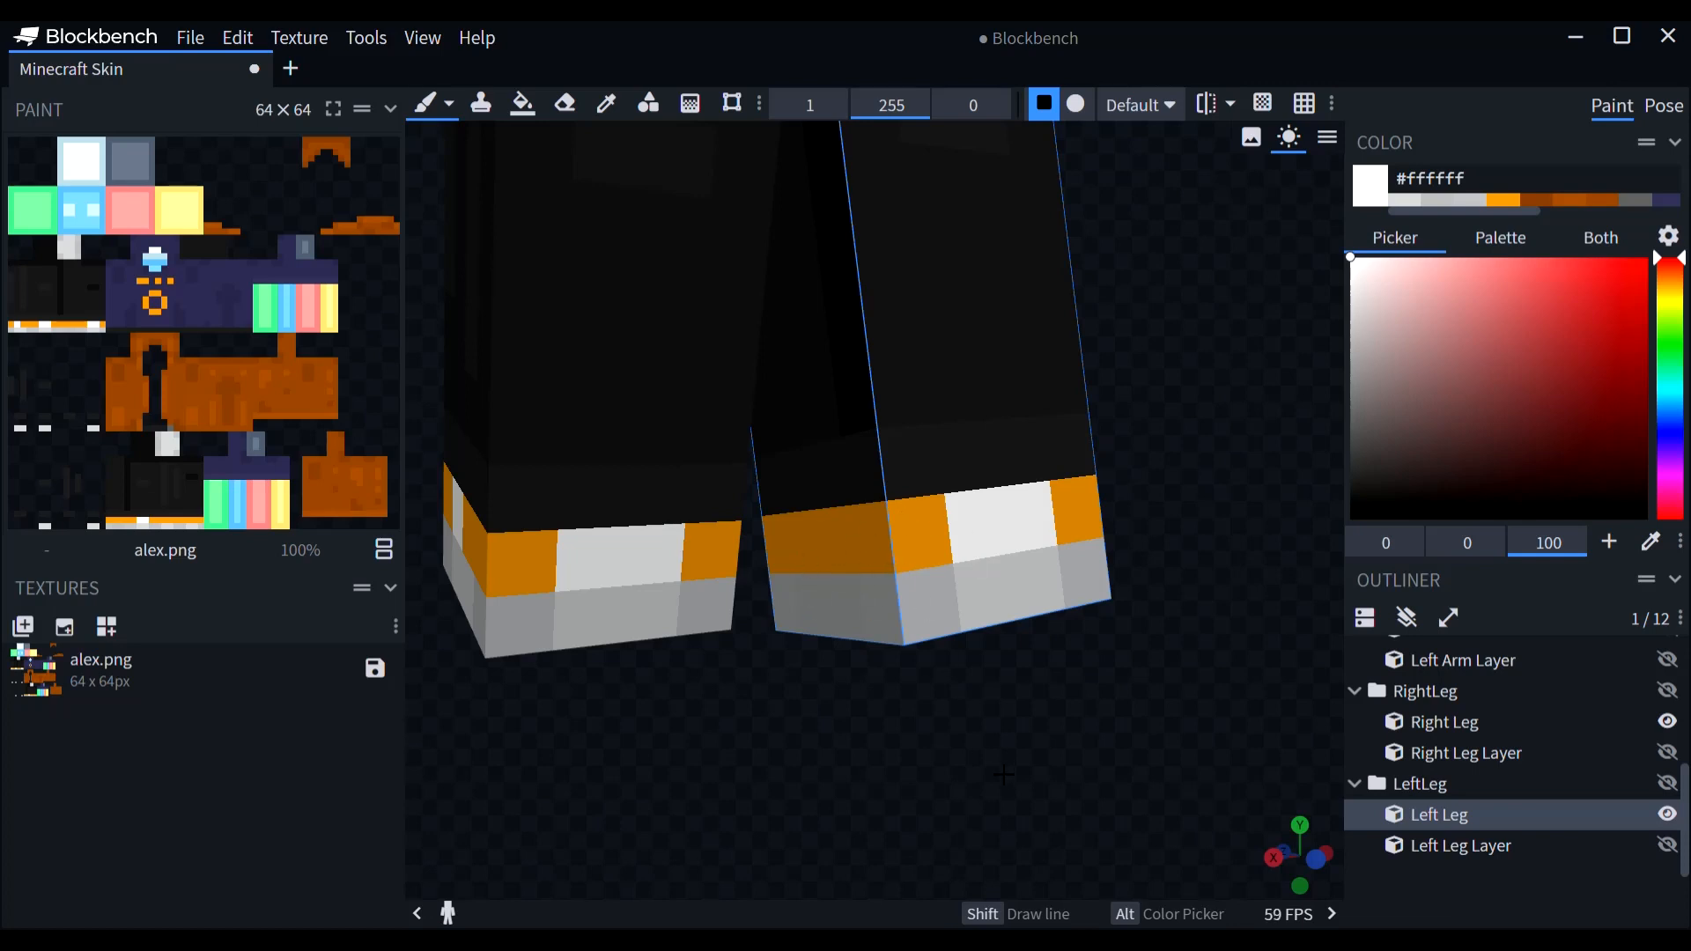
{"action": "left_click_drag", "start_coordinate": [902, 567], "coordinate": [827, 562]}
{"action": "left_click_drag", "start_coordinate": [1015, 709], "coordinate": [887, 532]}
{"action": "left_click", "coordinate": [874, 526]}
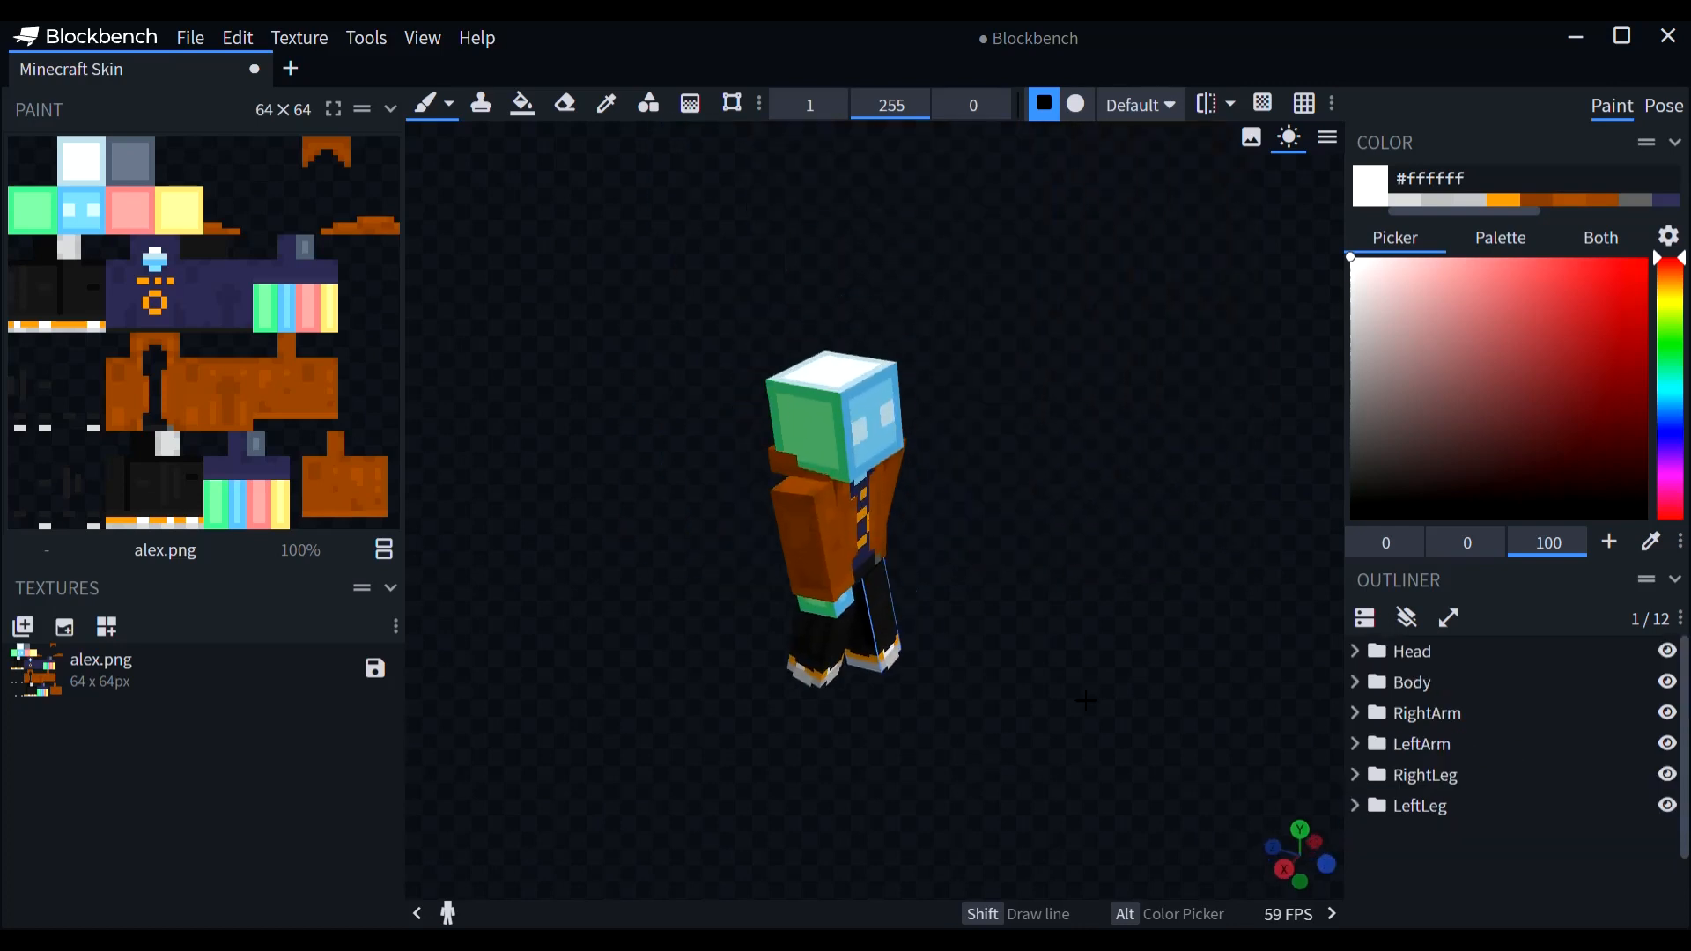
Step: Hide the head, both legs and the outer layers, leaving only the base body and arms shown
{"action": "scroll", "coordinate": [1041, 686], "scroll_direction": "up", "scroll_amount": 4}
{"action": "left_click_drag", "start_coordinate": [1041, 687], "coordinate": [914, 505]}
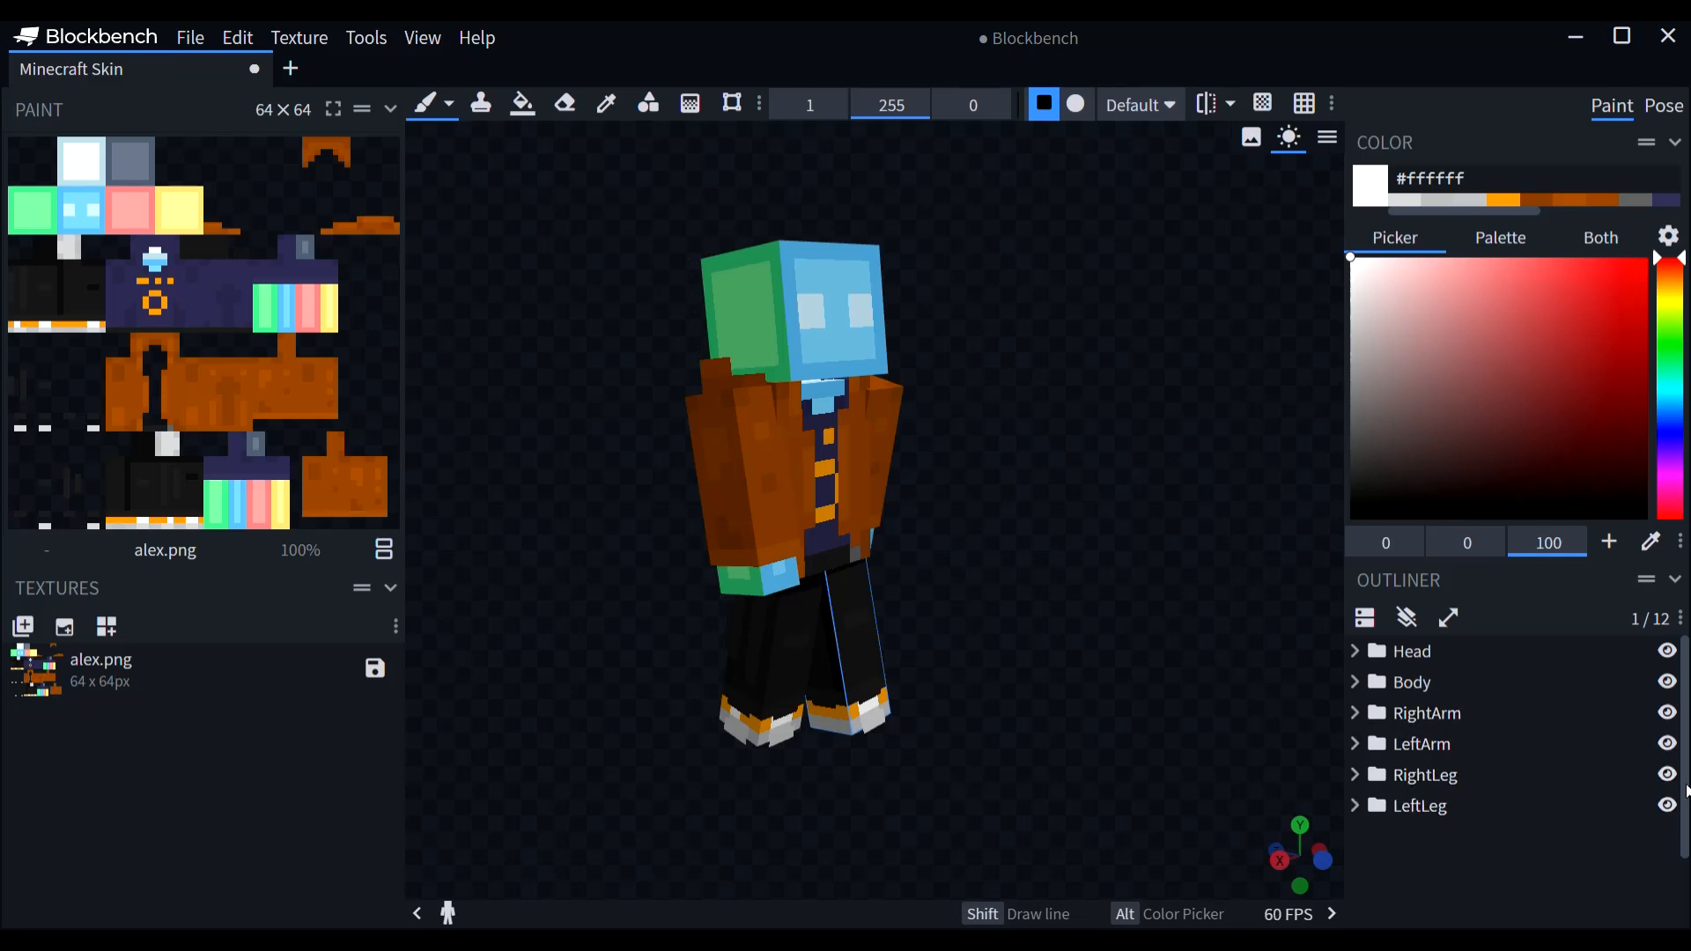
{"action": "left_click_drag", "start_coordinate": [1667, 775], "coordinate": [1667, 806]}
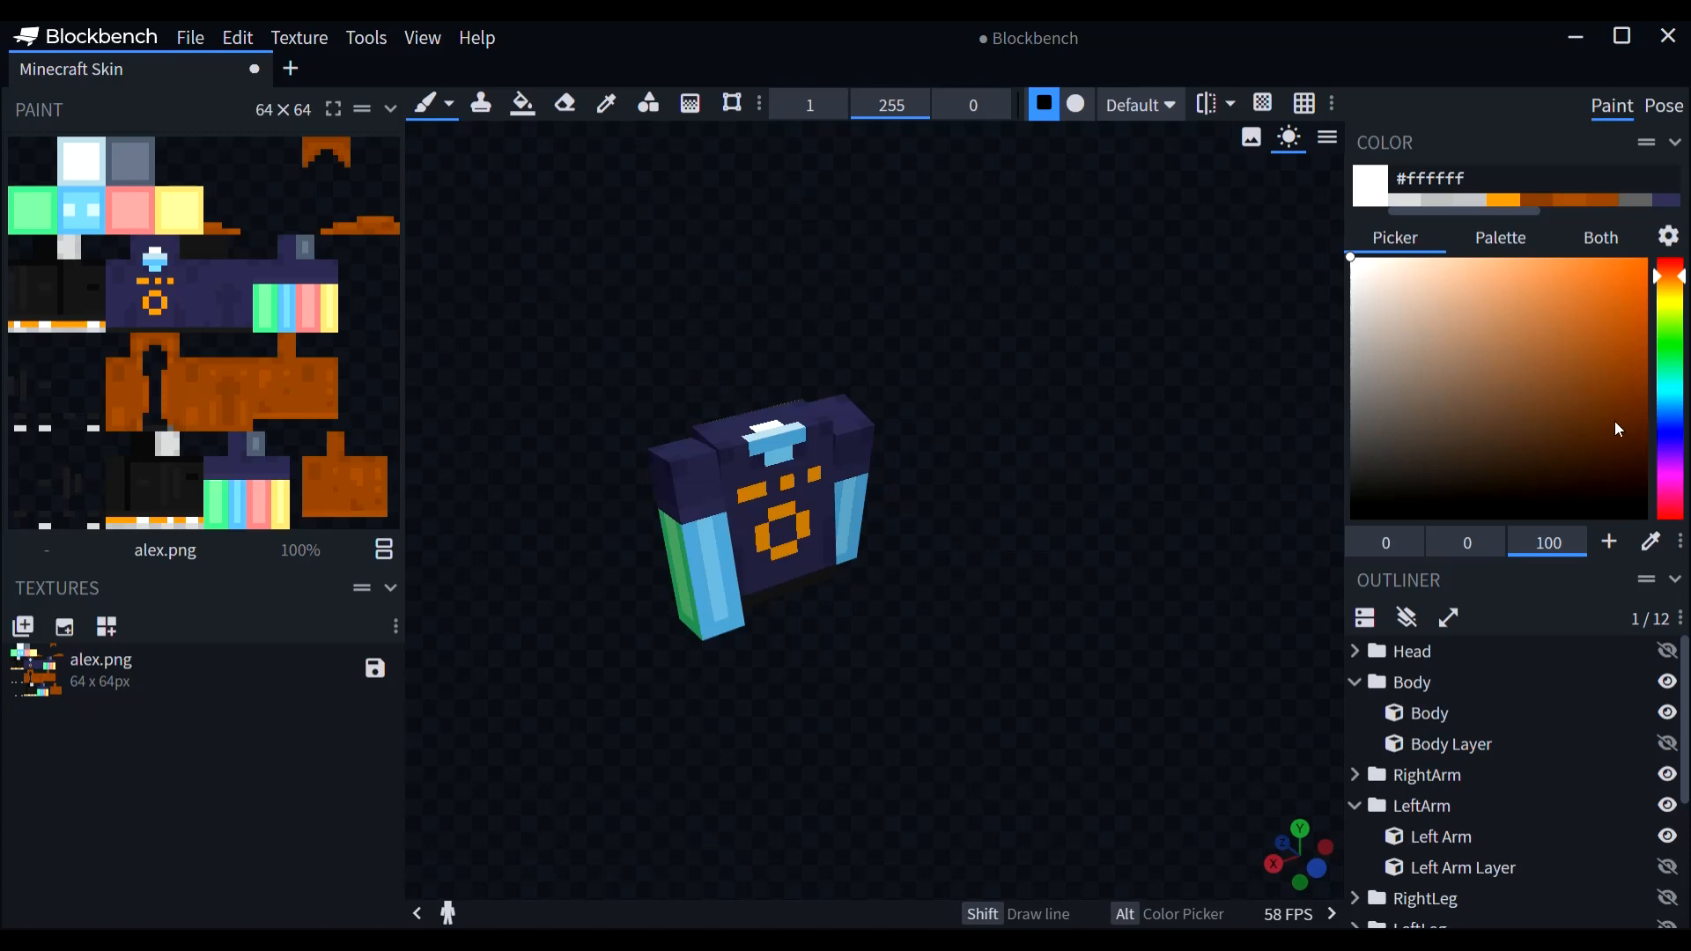
Step: Mix dark brown #522b0e, test it with one pixel on the body's light-blue neckline and undo the test
{"action": "left_click", "coordinate": [1623, 438]}
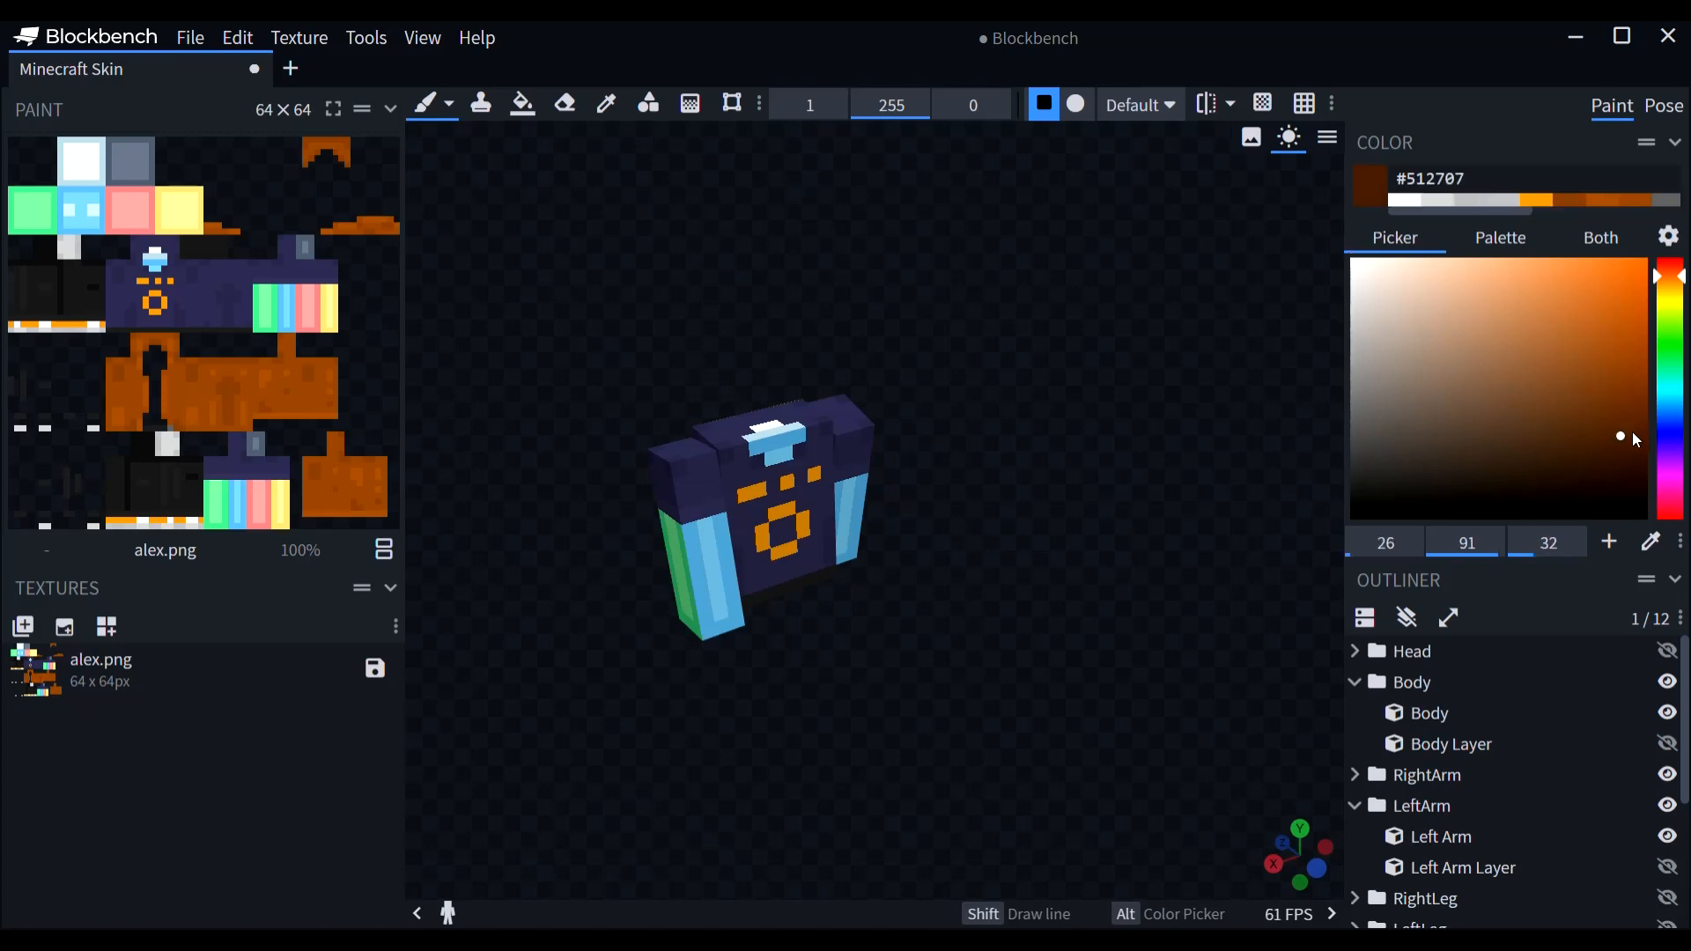
{"action": "left_click", "coordinate": [1599, 437]}
{"action": "scroll", "coordinate": [882, 590], "scroll_direction": "up", "scroll_amount": 5}
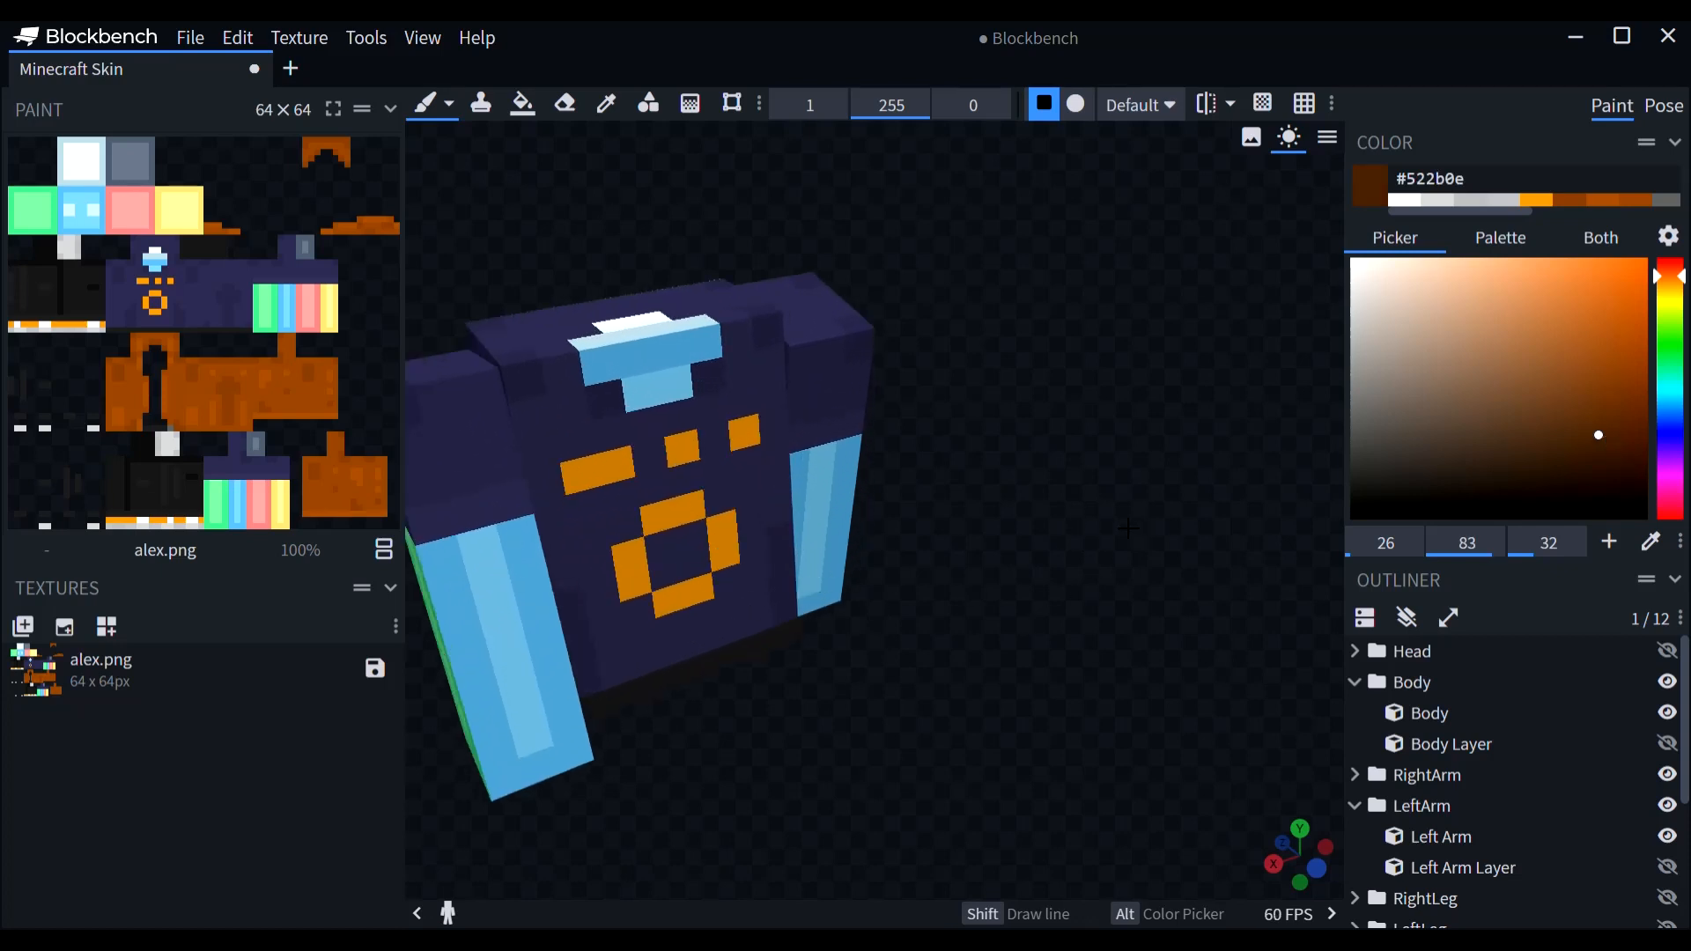
{"action": "left_click_drag", "start_coordinate": [1128, 528], "coordinate": [1099, 528]}
{"action": "right_click_drag", "start_coordinate": [1099, 529], "coordinate": [1329, 542]}
{"action": "left_click", "coordinate": [812, 373]}
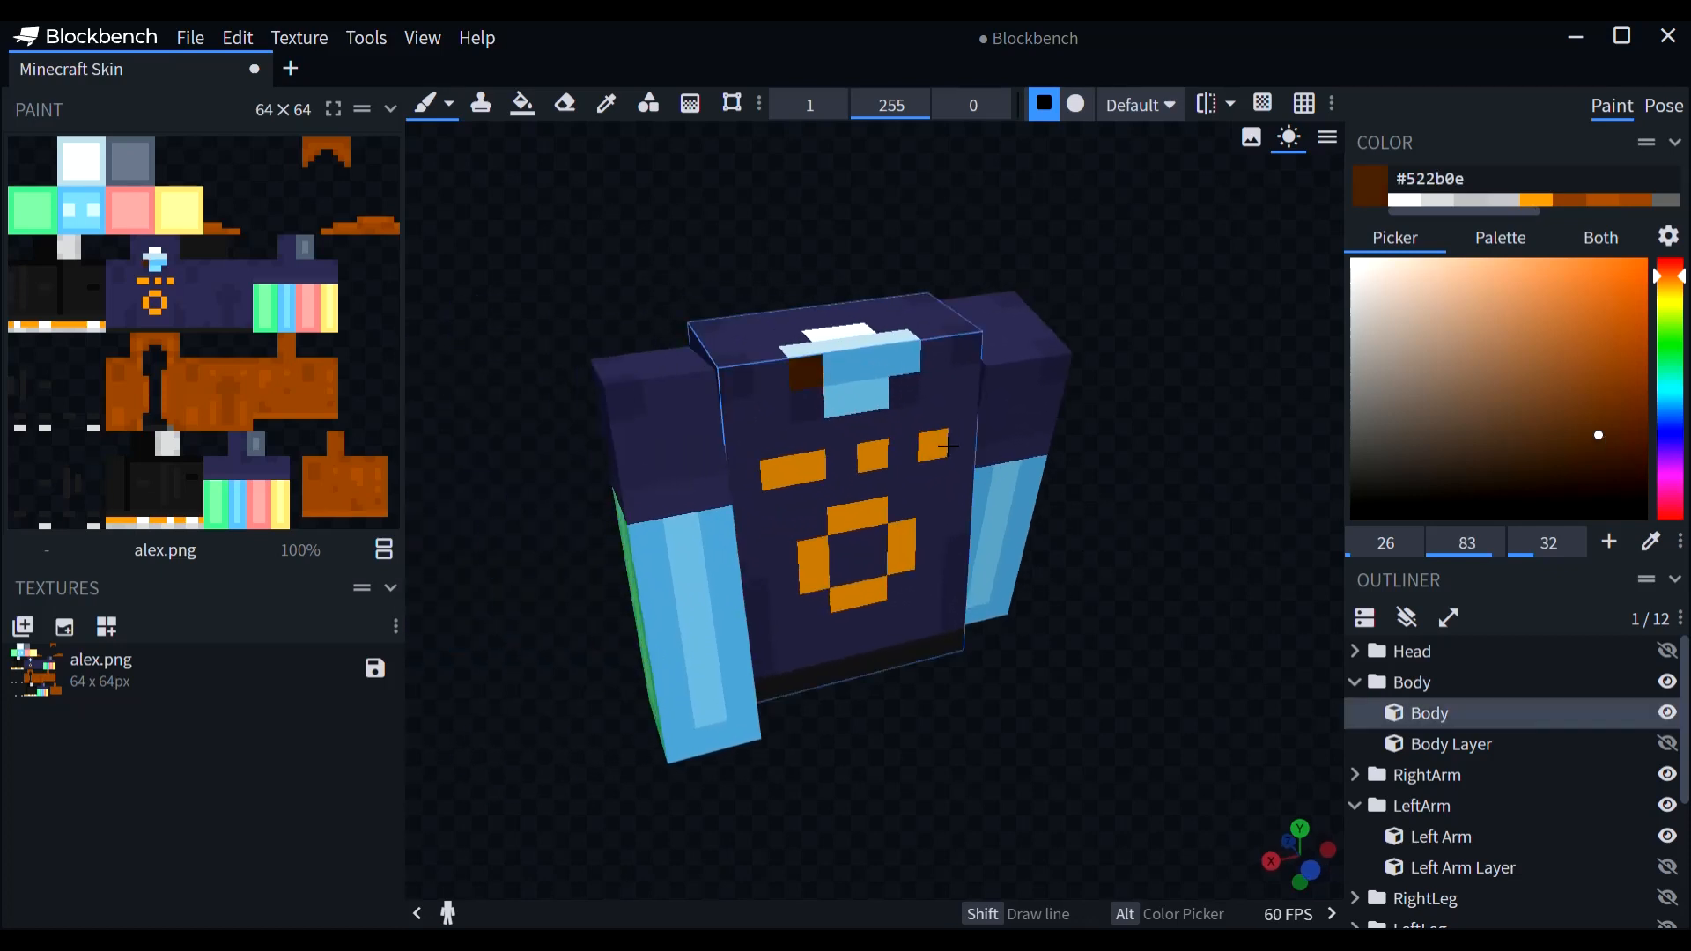
{"action": "key", "text": "ctrl+z"}
Step: Mix a darker brown #4a270c and a lighter brown #5a2f10, testing #4a270c on the neckline and undoing that pixel
{"action": "left_click", "coordinate": [1601, 445]}
{"action": "left_click", "coordinate": [844, 371]}
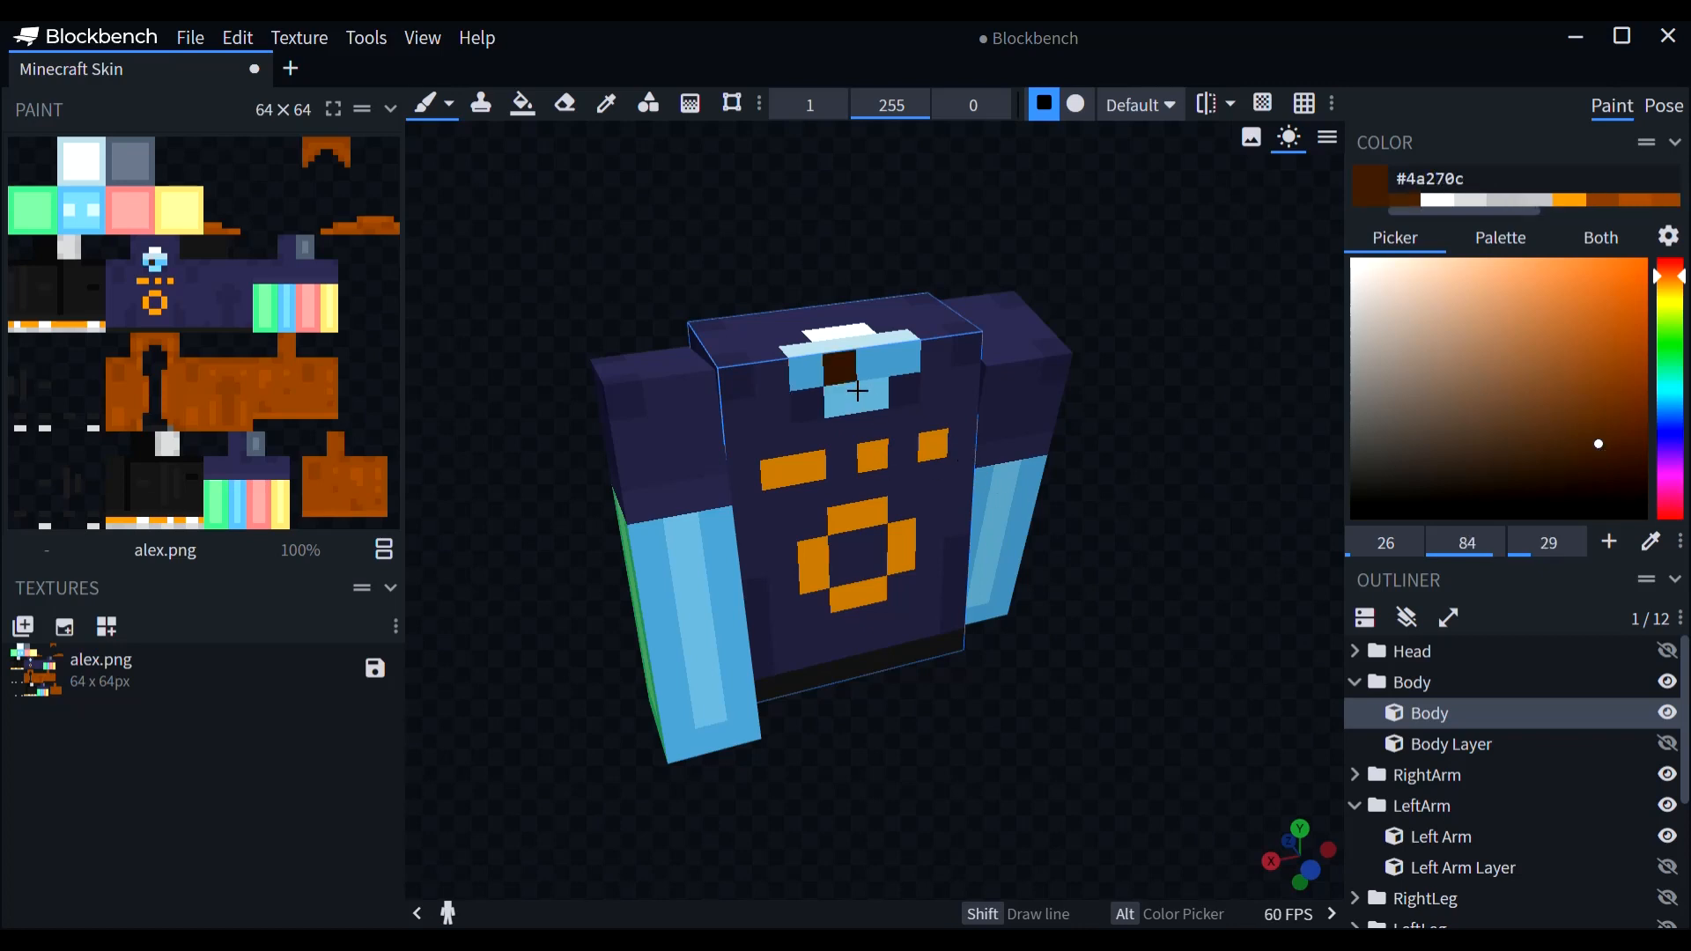
{"action": "key", "text": "ctrl+z"}
{"action": "left_click", "coordinate": [1410, 200]}
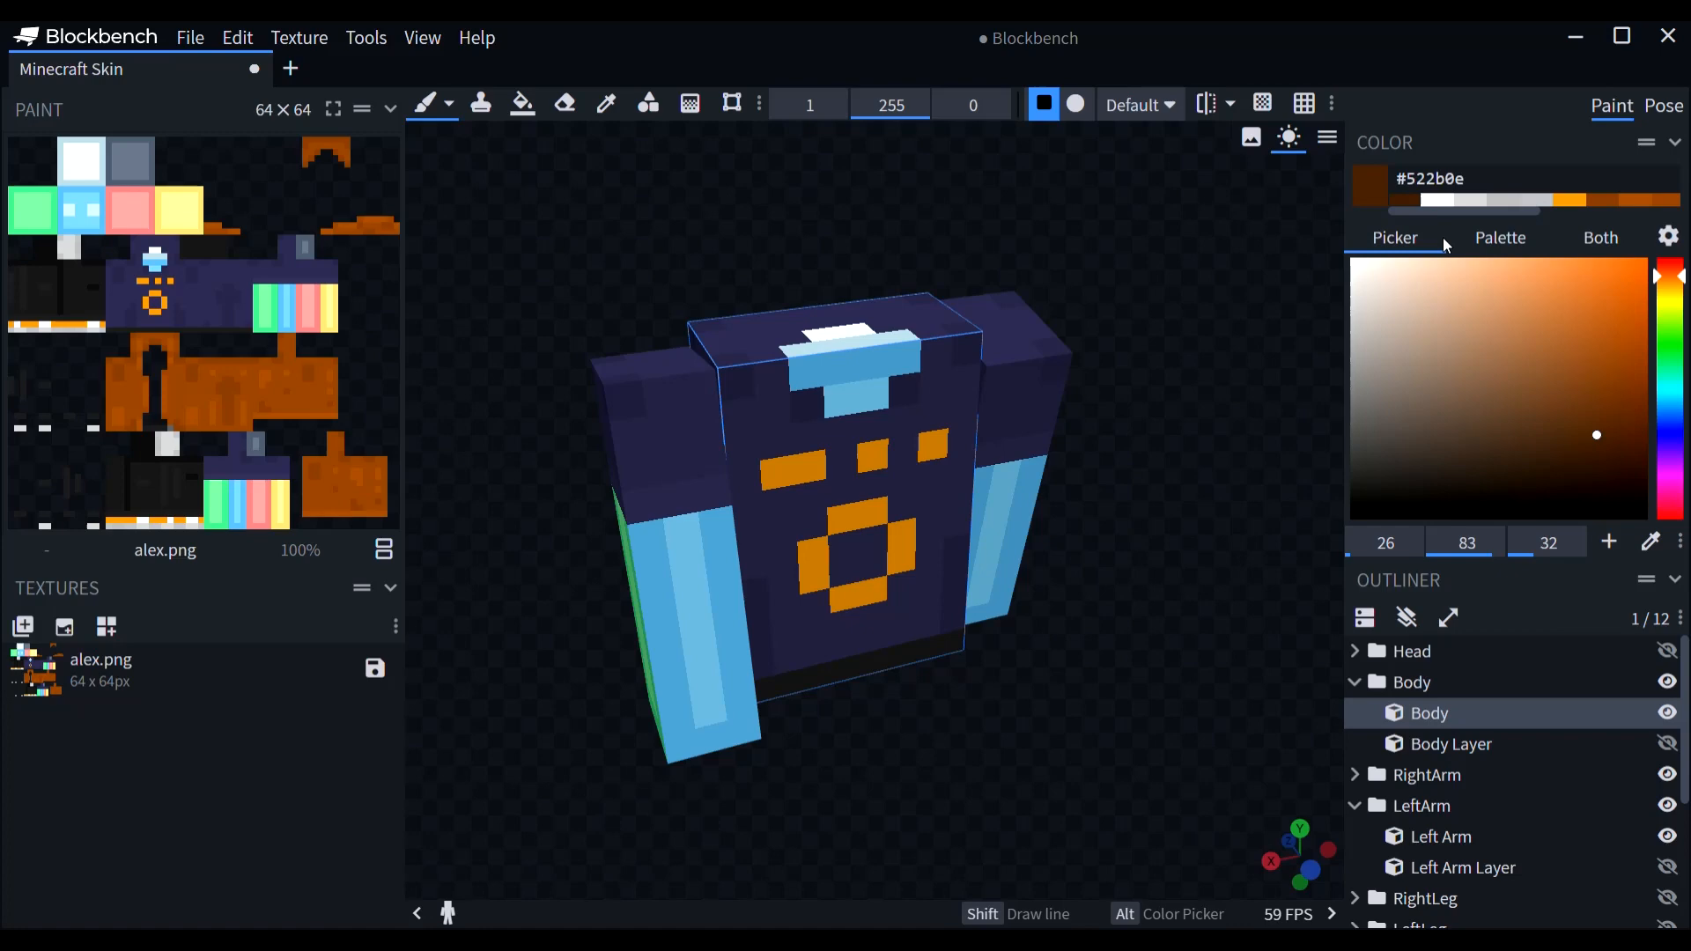
{"action": "left_click", "coordinate": [1599, 431]}
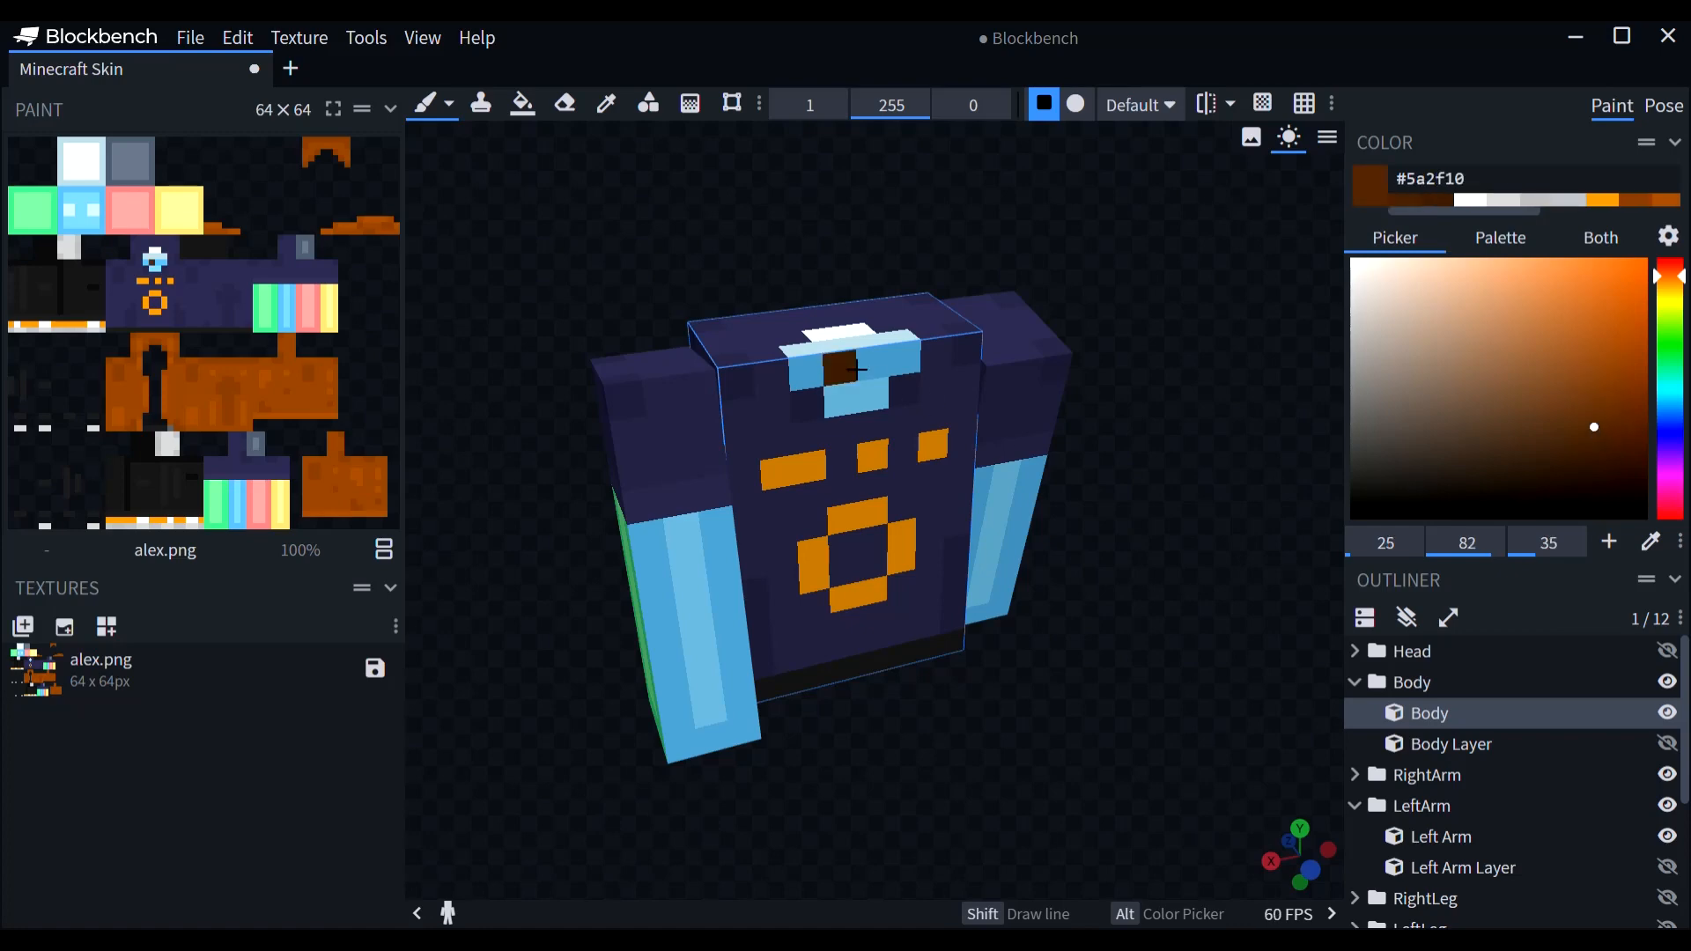
Step: Repaint the whole white and light-blue neck patch on the body's top and front with brown #522b0e
{"action": "left_click", "coordinate": [1416, 202]}
{"action": "scroll", "coordinate": [1096, 255], "scroll_direction": "up", "scroll_amount": 3}
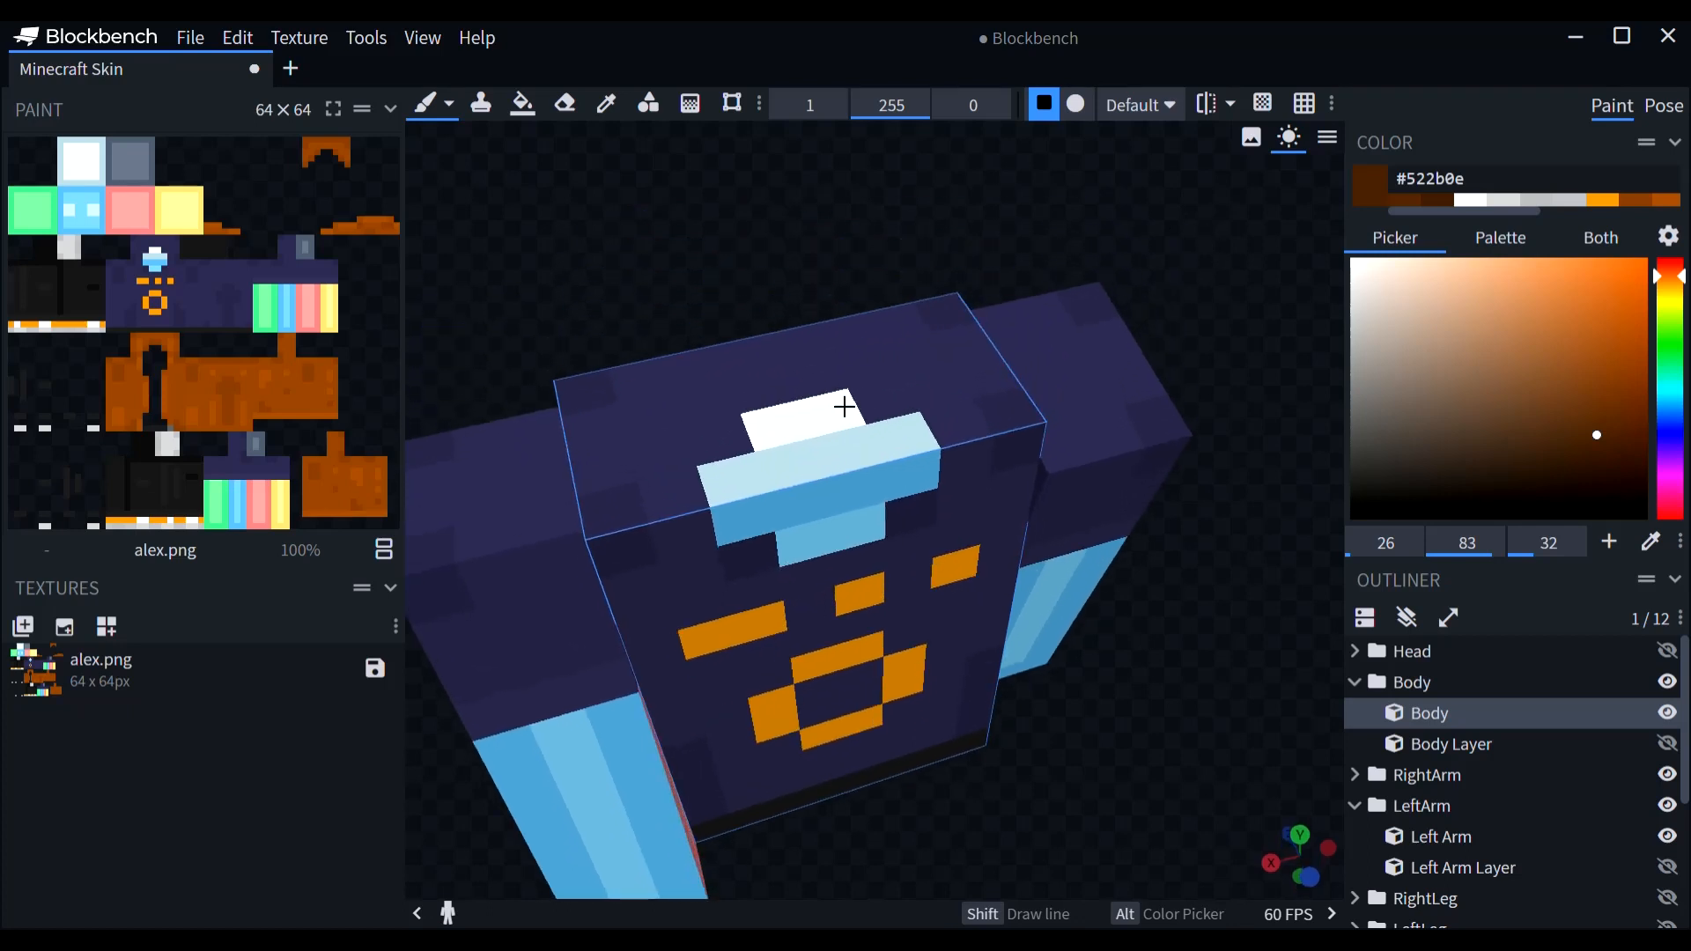
{"action": "mouse_move", "coordinate": [796, 441]}
{"action": "left_mouse_down"}
{"action": "mouse_move", "coordinate": [778, 503]}
{"action": "mouse_move", "coordinate": [848, 449]}
{"action": "mouse_move", "coordinate": [903, 458]}
{"action": "mouse_move", "coordinate": [821, 545]}
{"action": "mouse_move", "coordinate": [744, 521]}
{"action": "left_mouse_up"}
Step: Shade the brown neck patch on the body with #4a270c pixels
{"action": "left_click", "coordinate": [1443, 199]}
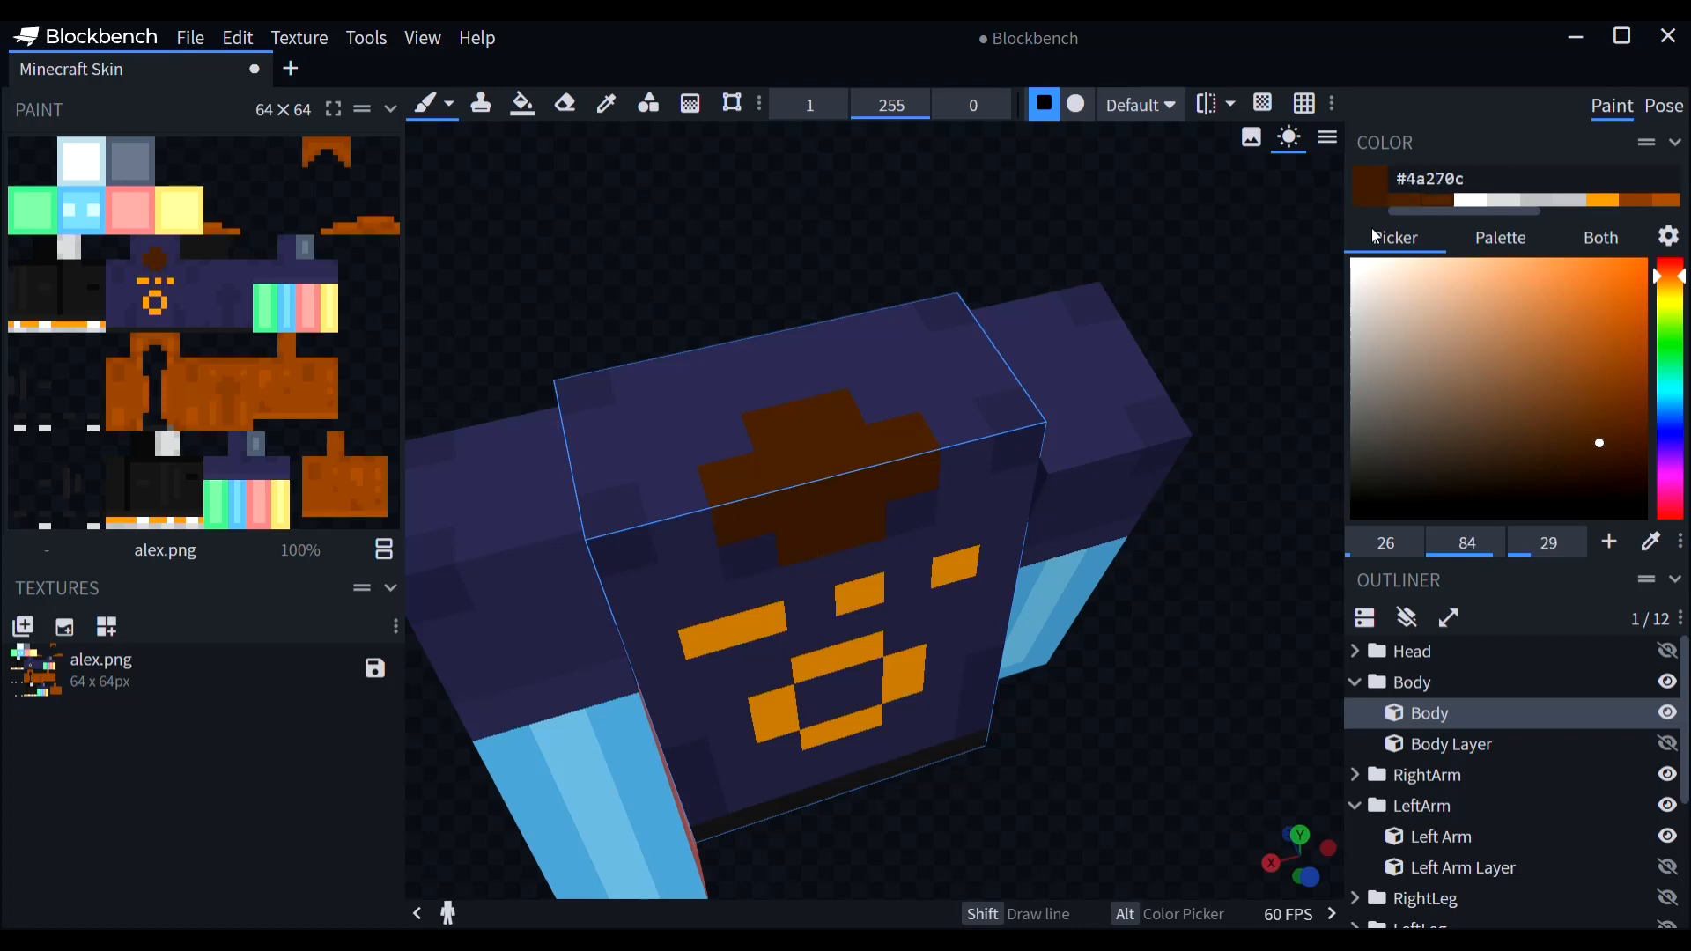
{"action": "left_click", "coordinate": [1444, 203]}
{"action": "mouse_move", "coordinate": [827, 513]}
{"action": "left_mouse_down"}
{"action": "mouse_move", "coordinate": [869, 513]}
{"action": "mouse_move", "coordinate": [867, 449]}
{"action": "mouse_move", "coordinate": [822, 462]}
{"action": "left_mouse_up"}
{"action": "left_click", "coordinate": [845, 551], "text": "alt"}
Step: Repaint the coloured forearms of both base arms below the sleeves with brown #522b0e
{"action": "left_click_drag", "start_coordinate": [1065, 822], "coordinate": [1164, 692]}
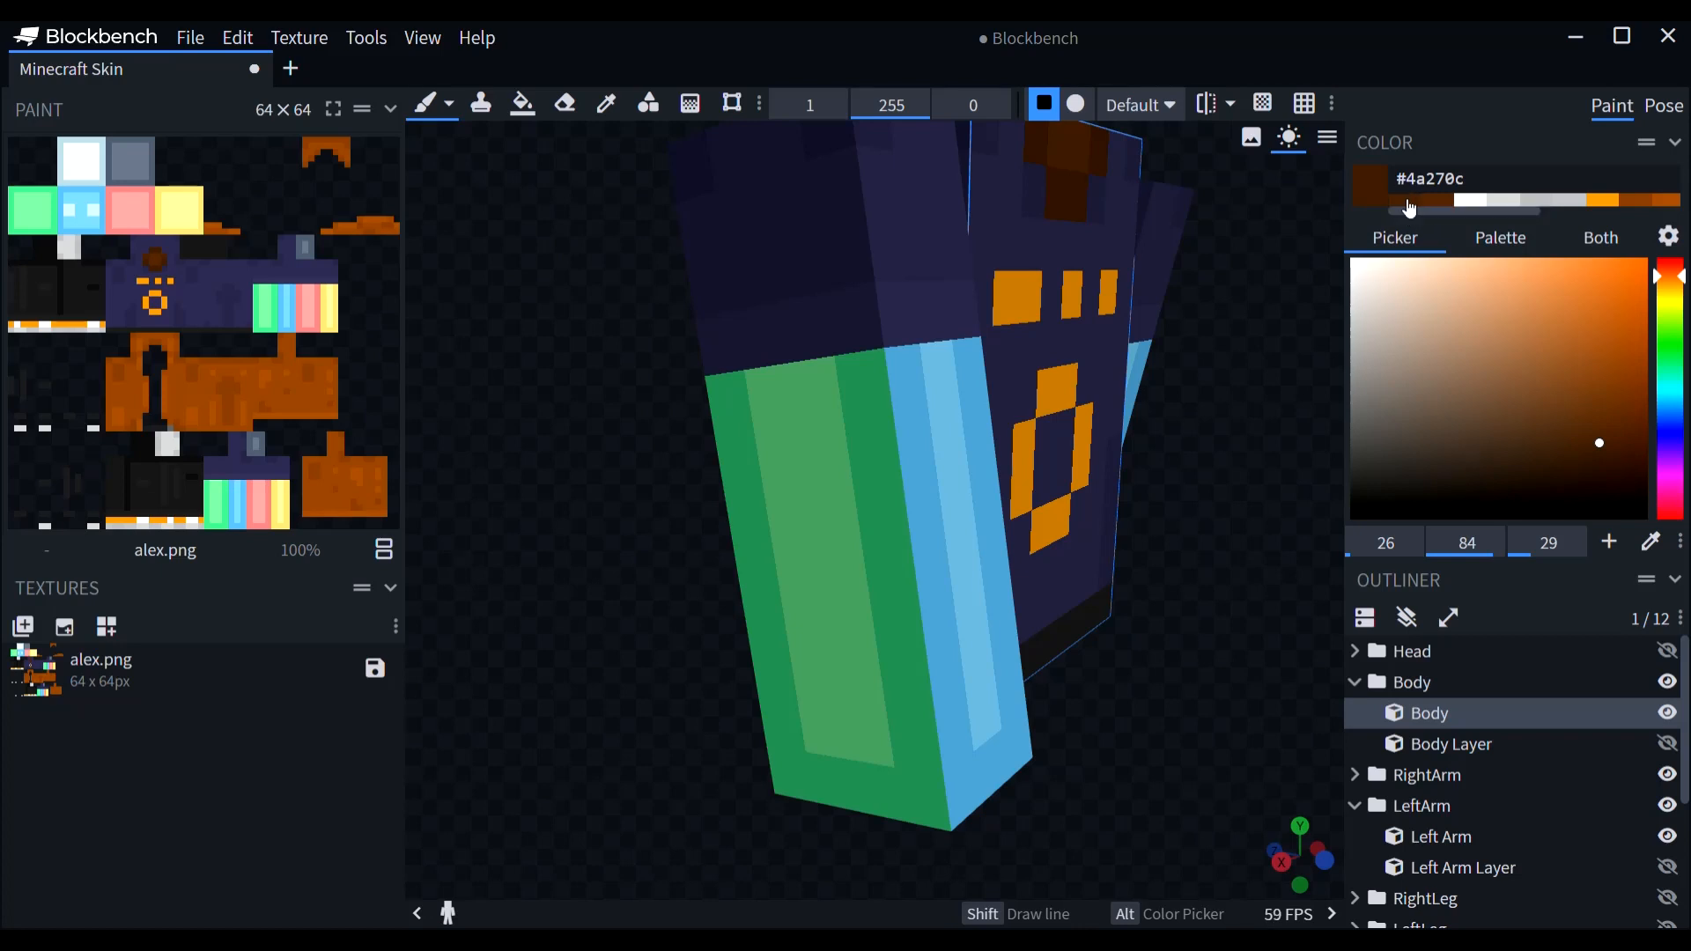
{"action": "left_click", "coordinate": [1408, 202]}
{"action": "left_click", "coordinate": [764, 440]}
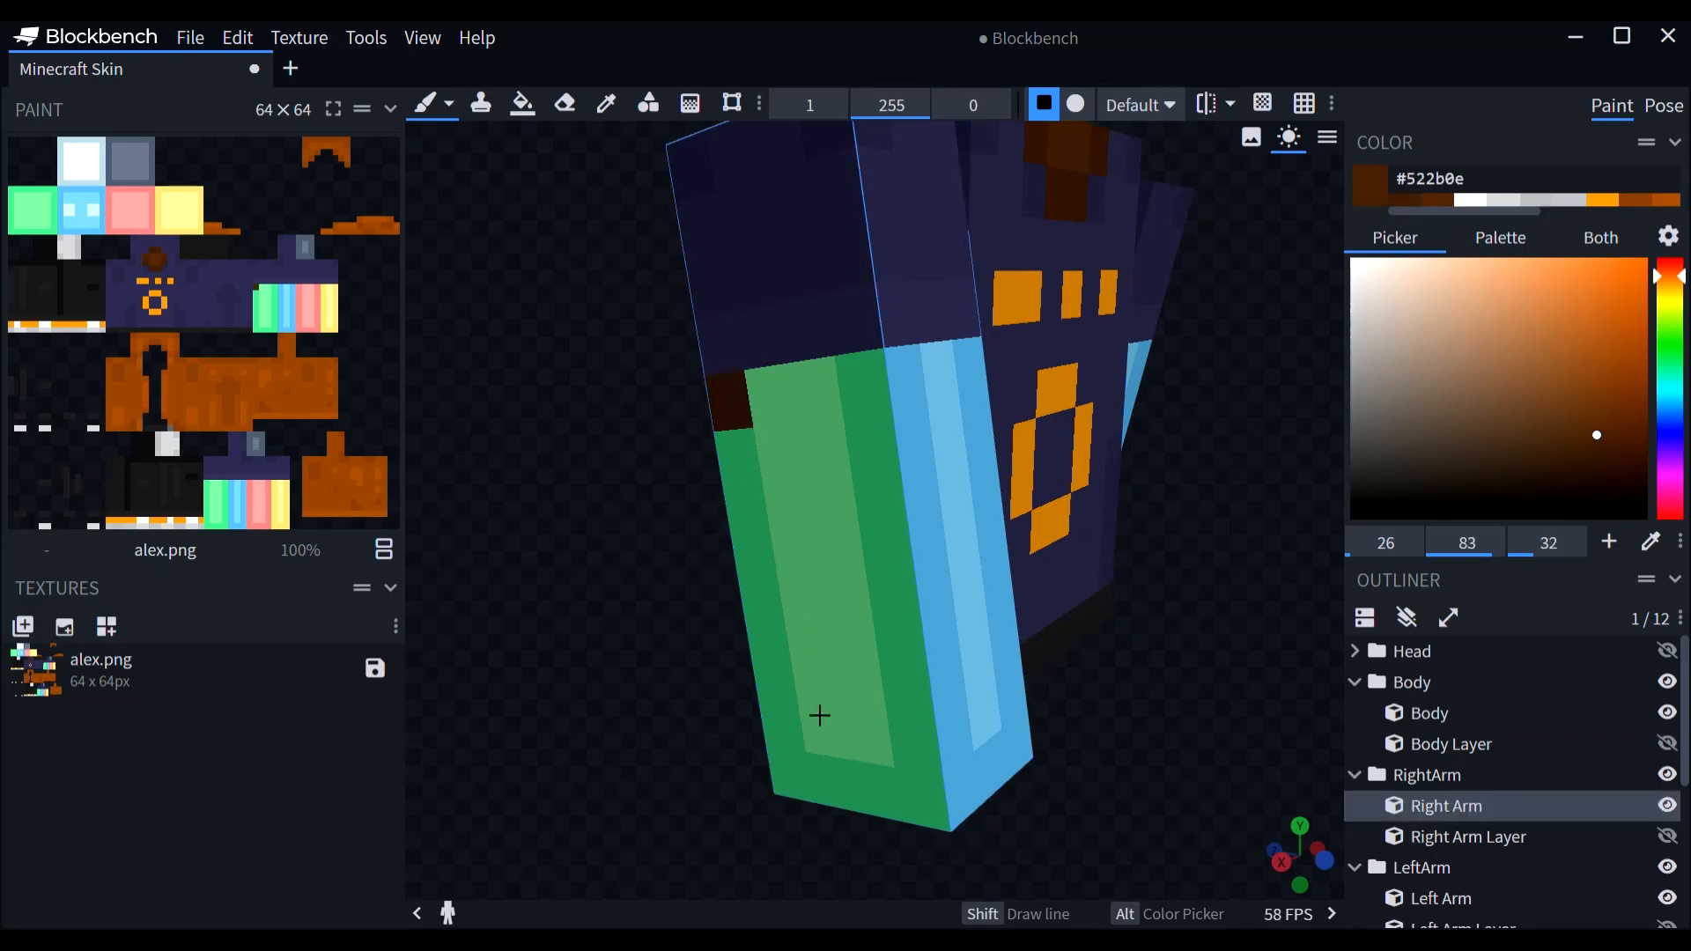
{"action": "left_click", "coordinate": [797, 795], "text": "shift"}
{"action": "left_click", "coordinate": [831, 795]}
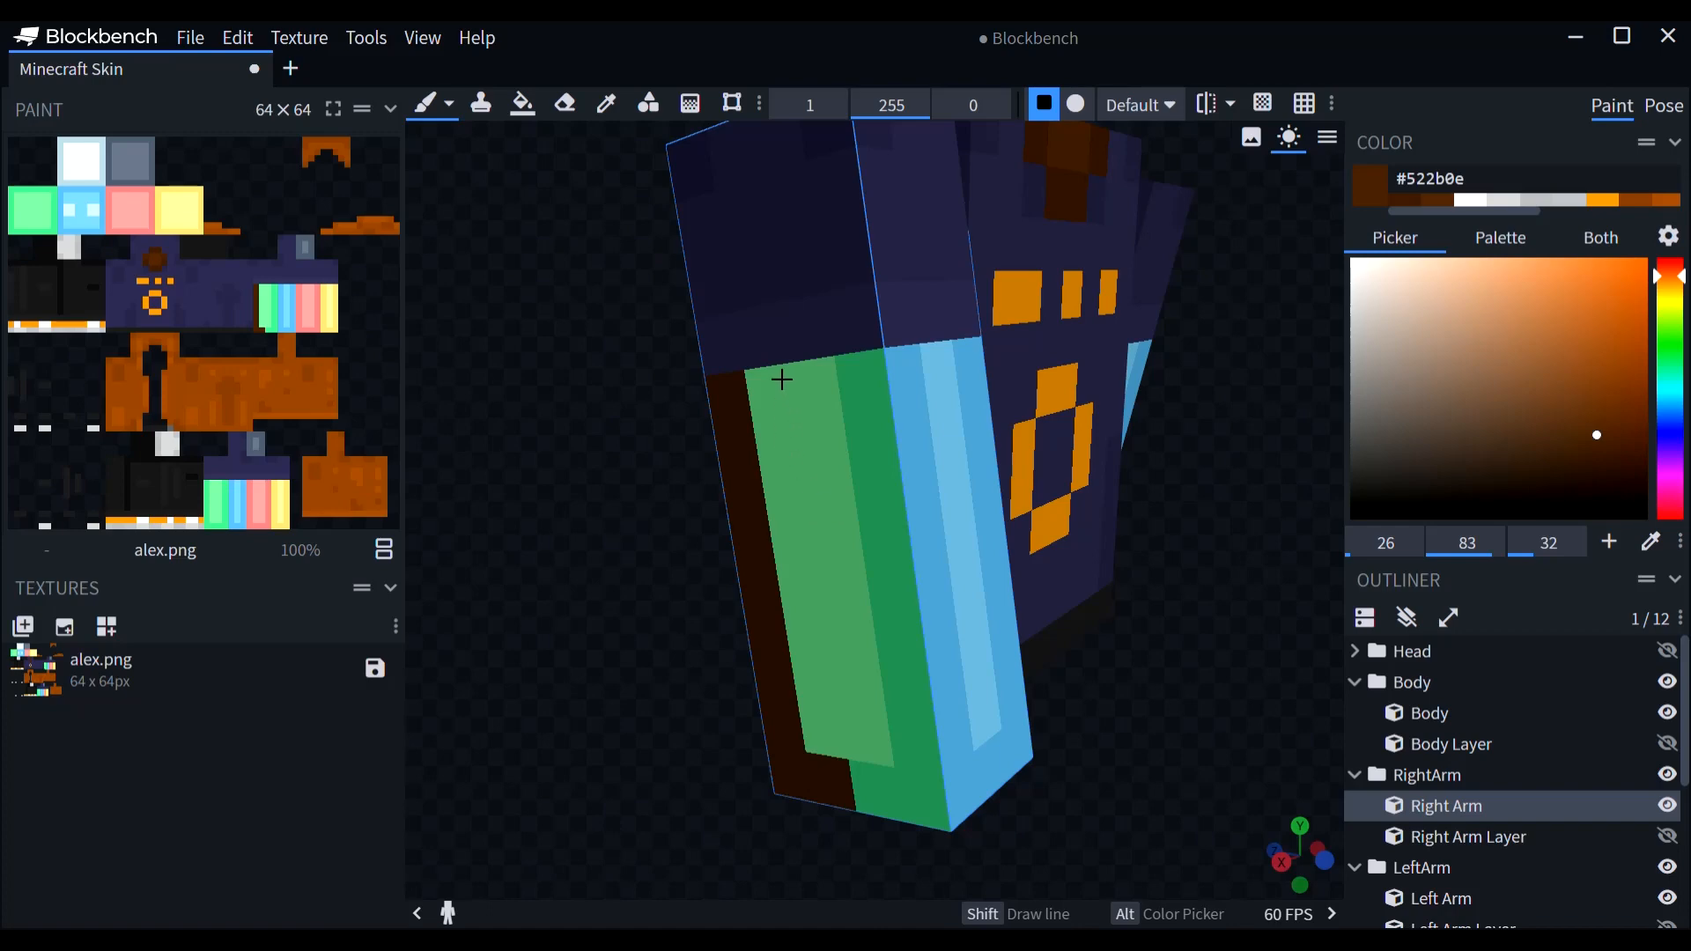
{"action": "left_click", "coordinate": [790, 407], "text": "shift"}
{"action": "left_click", "coordinate": [815, 405]}
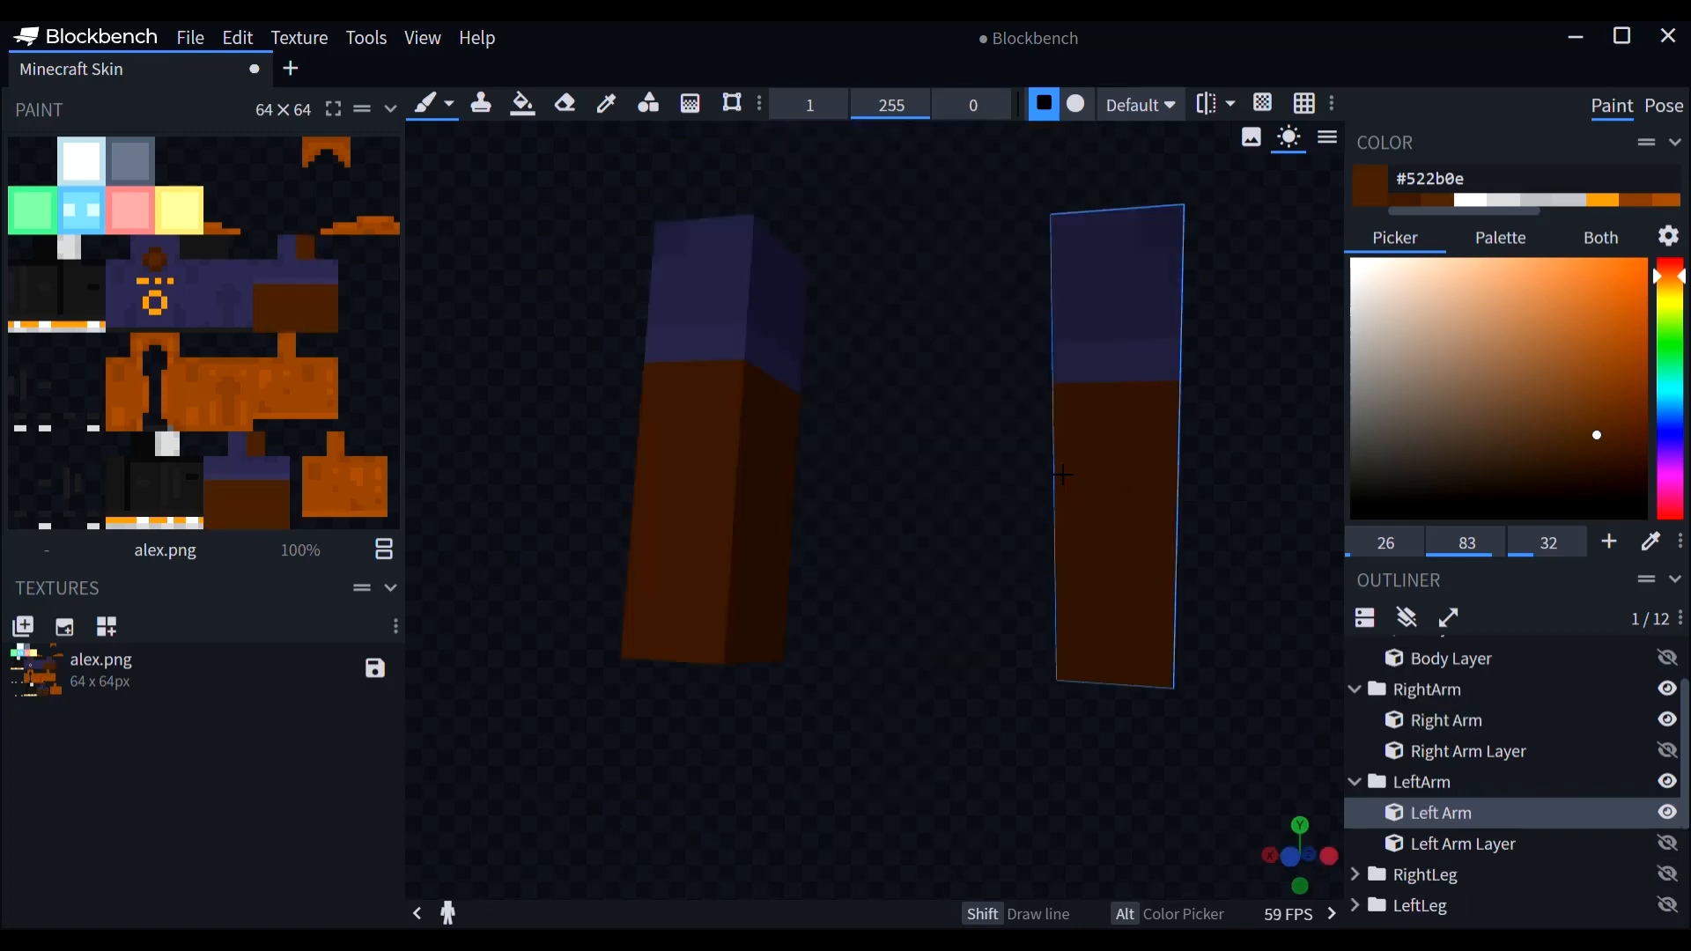
Step: Paint lighter #5a2f10 pixels along the lower edge of the right arm's outer side
{"action": "left_click_drag", "start_coordinate": [966, 510], "coordinate": [1063, 537]}
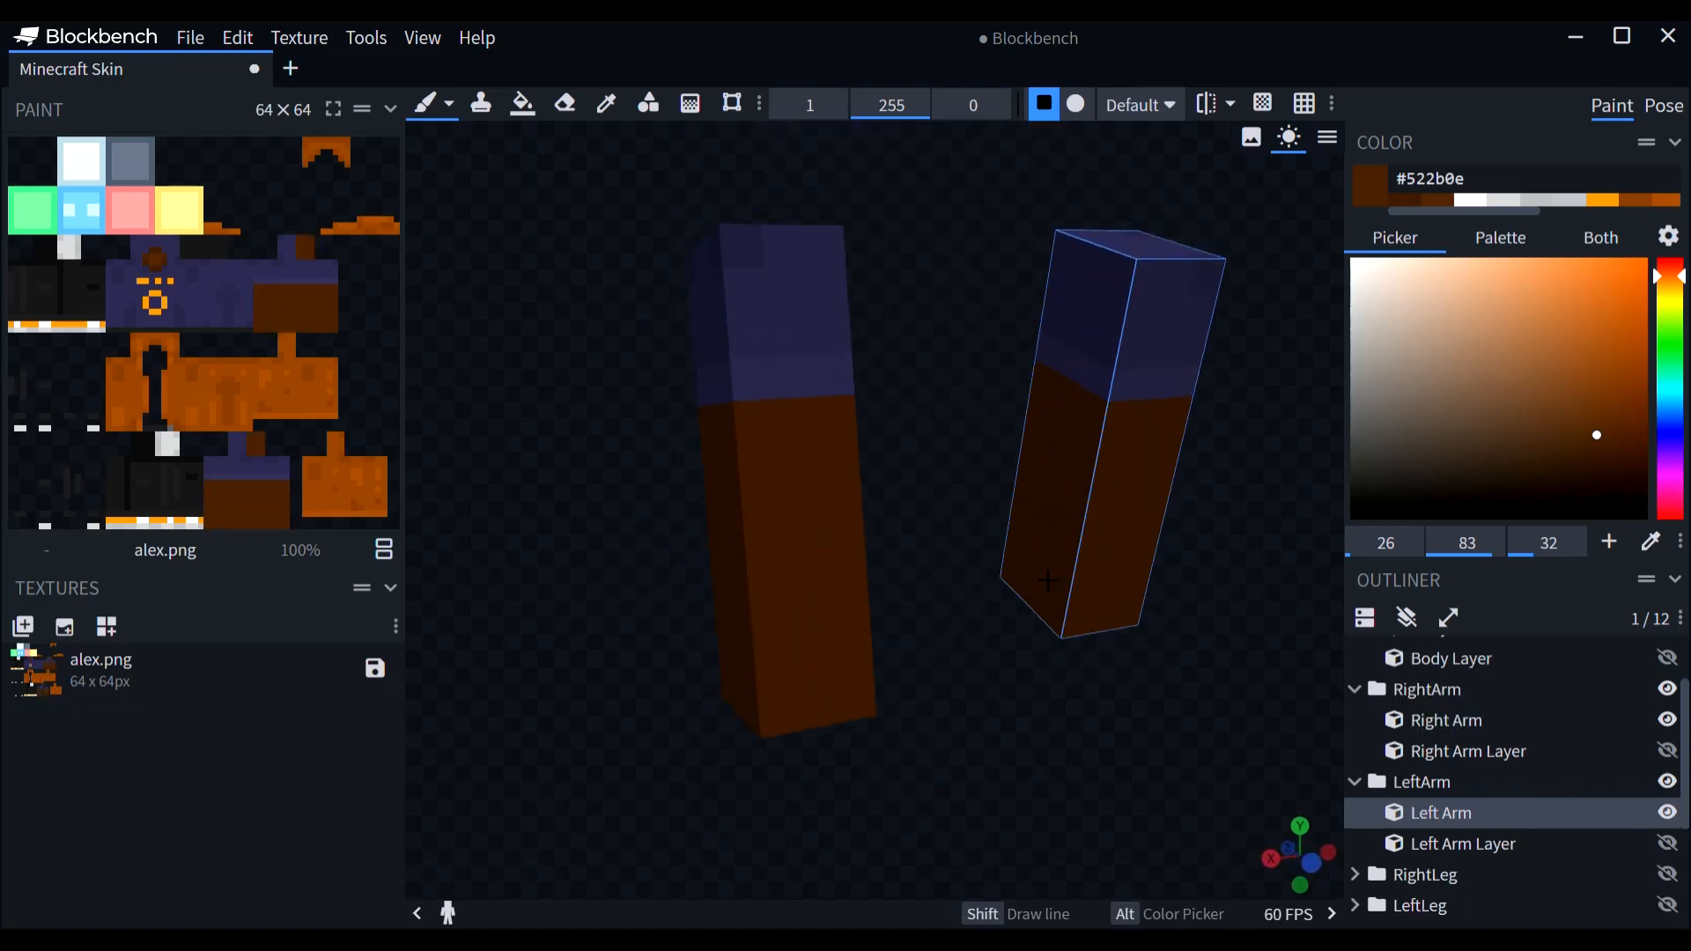
{"action": "scroll", "coordinate": [1080, 676], "scroll_direction": "up", "scroll_amount": 3}
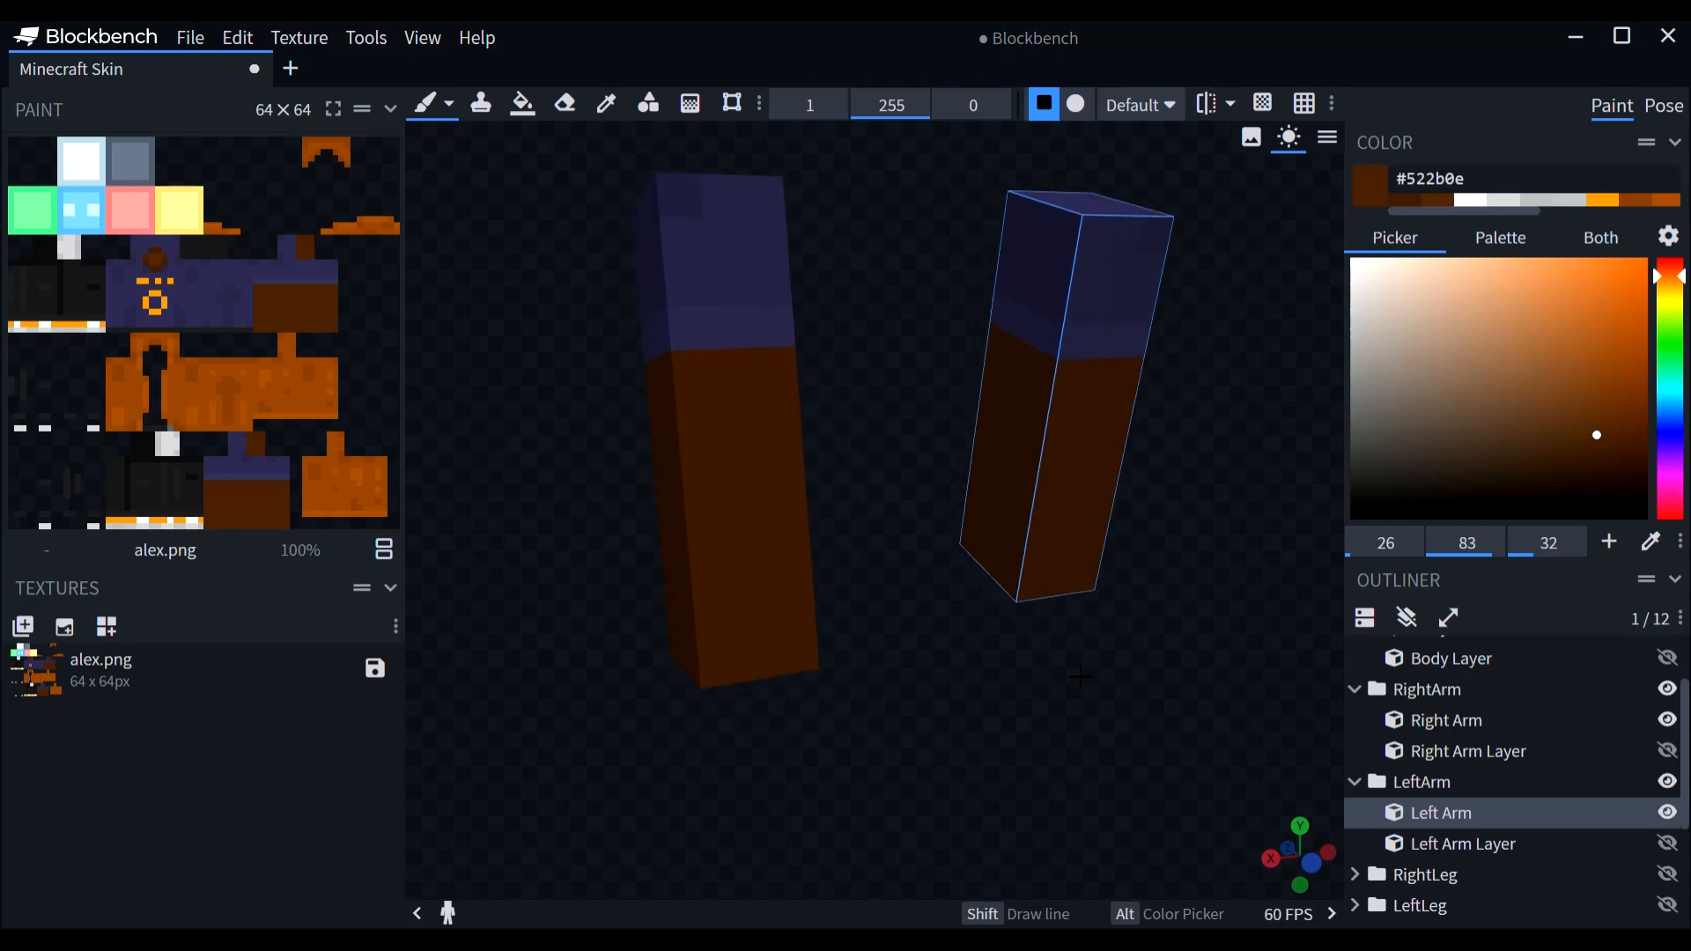
{"action": "scroll", "coordinate": [1080, 676], "scroll_direction": "down", "scroll_amount": 2}
{"action": "left_click", "coordinate": [1435, 201]}
{"action": "scroll", "coordinate": [1033, 548], "scroll_direction": "up", "scroll_amount": 5}
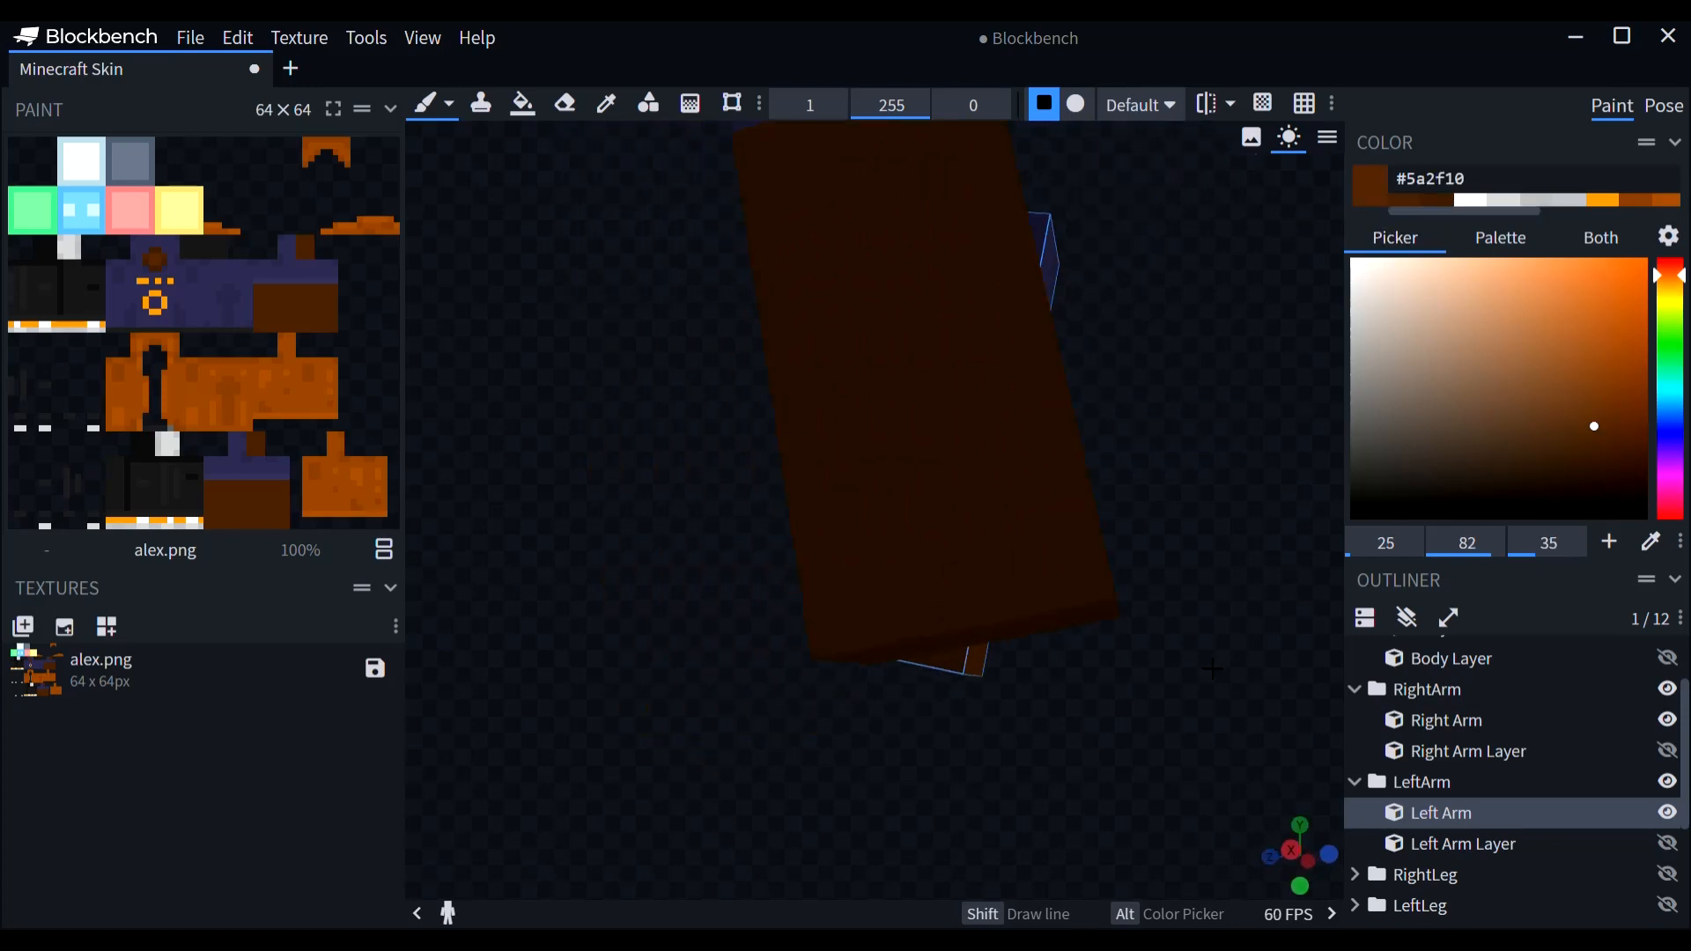
{"action": "left_click_drag", "start_coordinate": [1234, 706], "coordinate": [1234, 660]}
{"action": "left_click", "coordinate": [911, 415]}
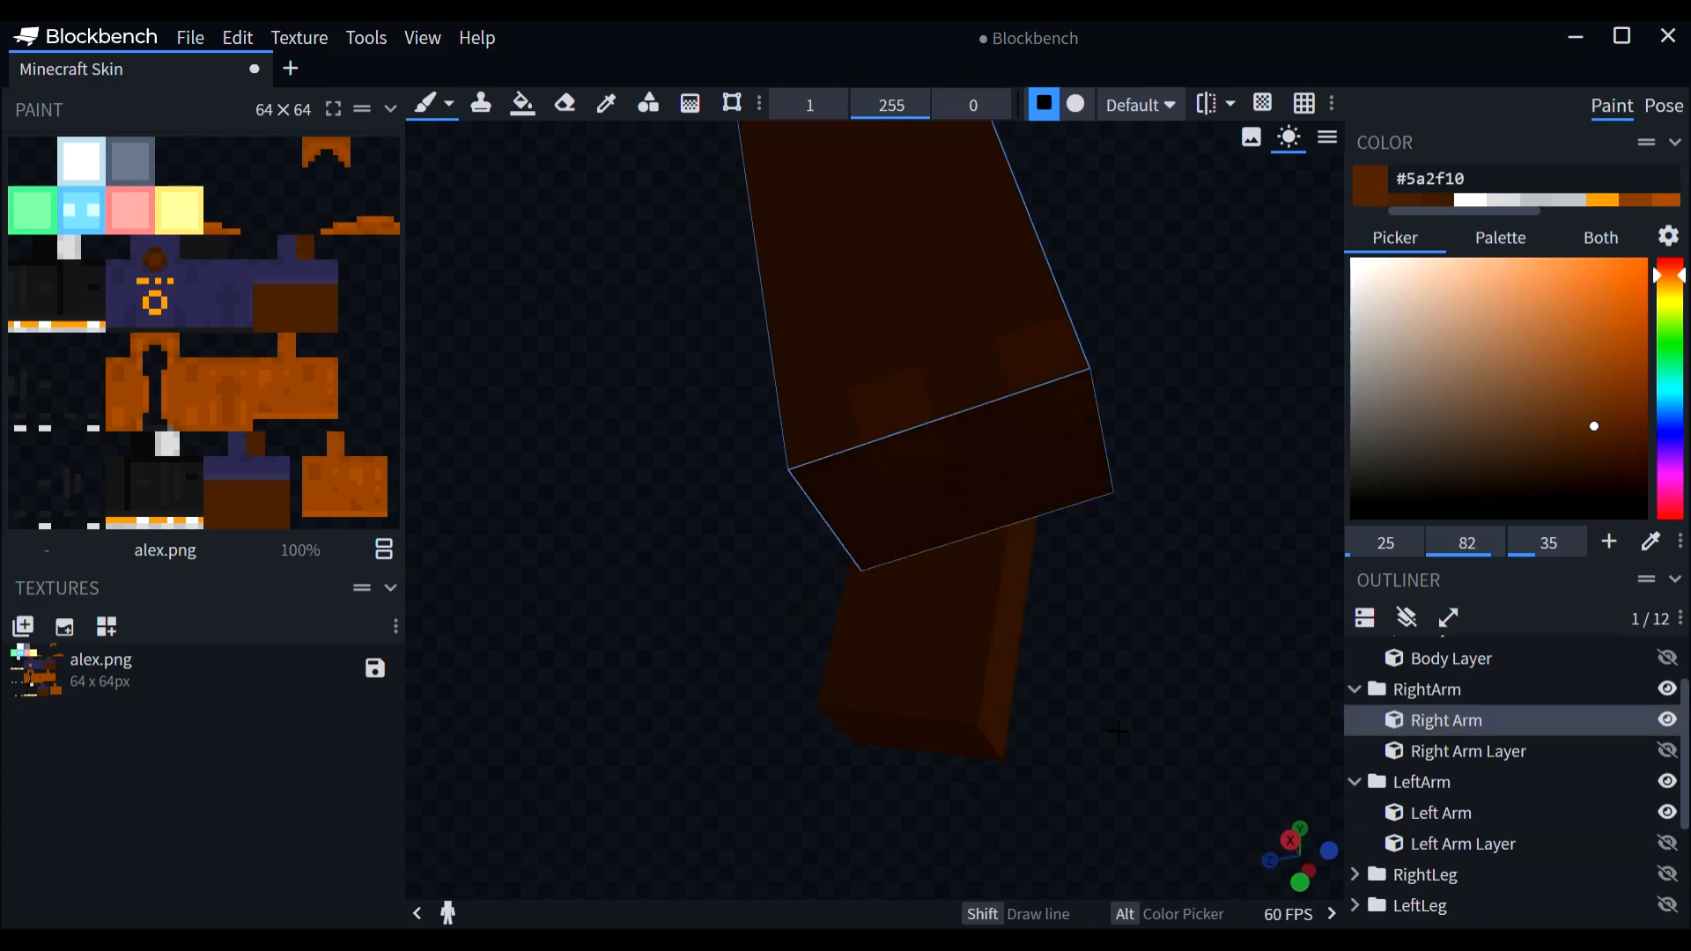
Step: Paint scattered #5a2f10 and #4a270c pixels on the lower front and lower back of the right arm
{"action": "left_click_drag", "start_coordinate": [1083, 687], "coordinate": [964, 727]}
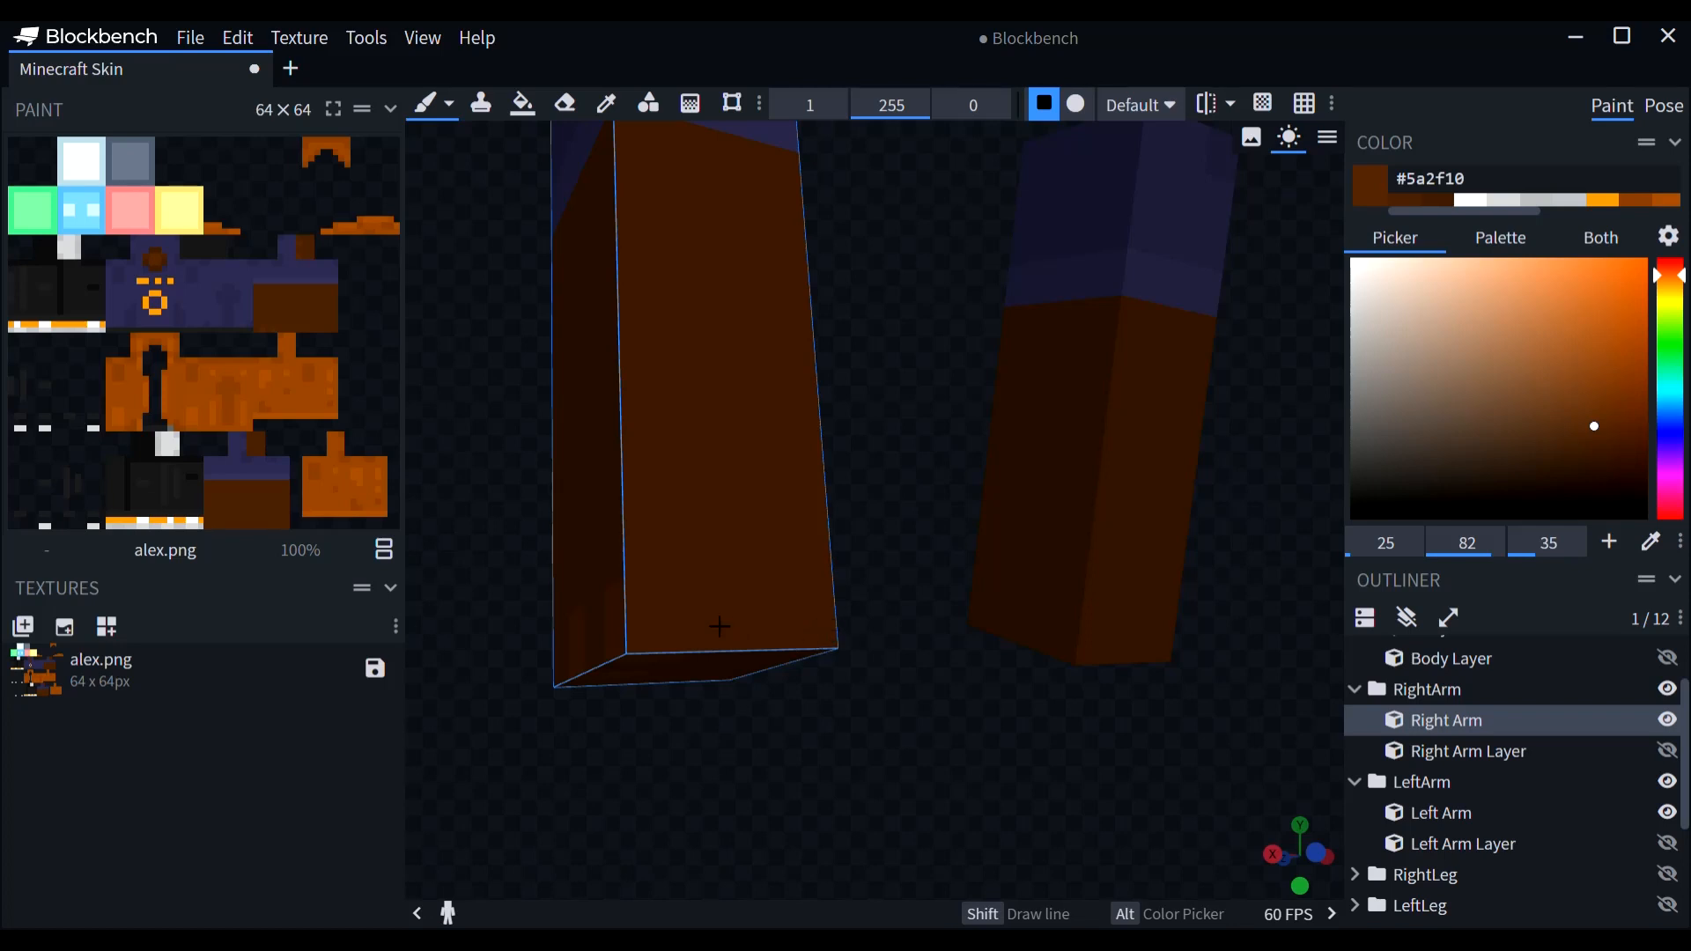
{"action": "left_click", "coordinate": [697, 566]}
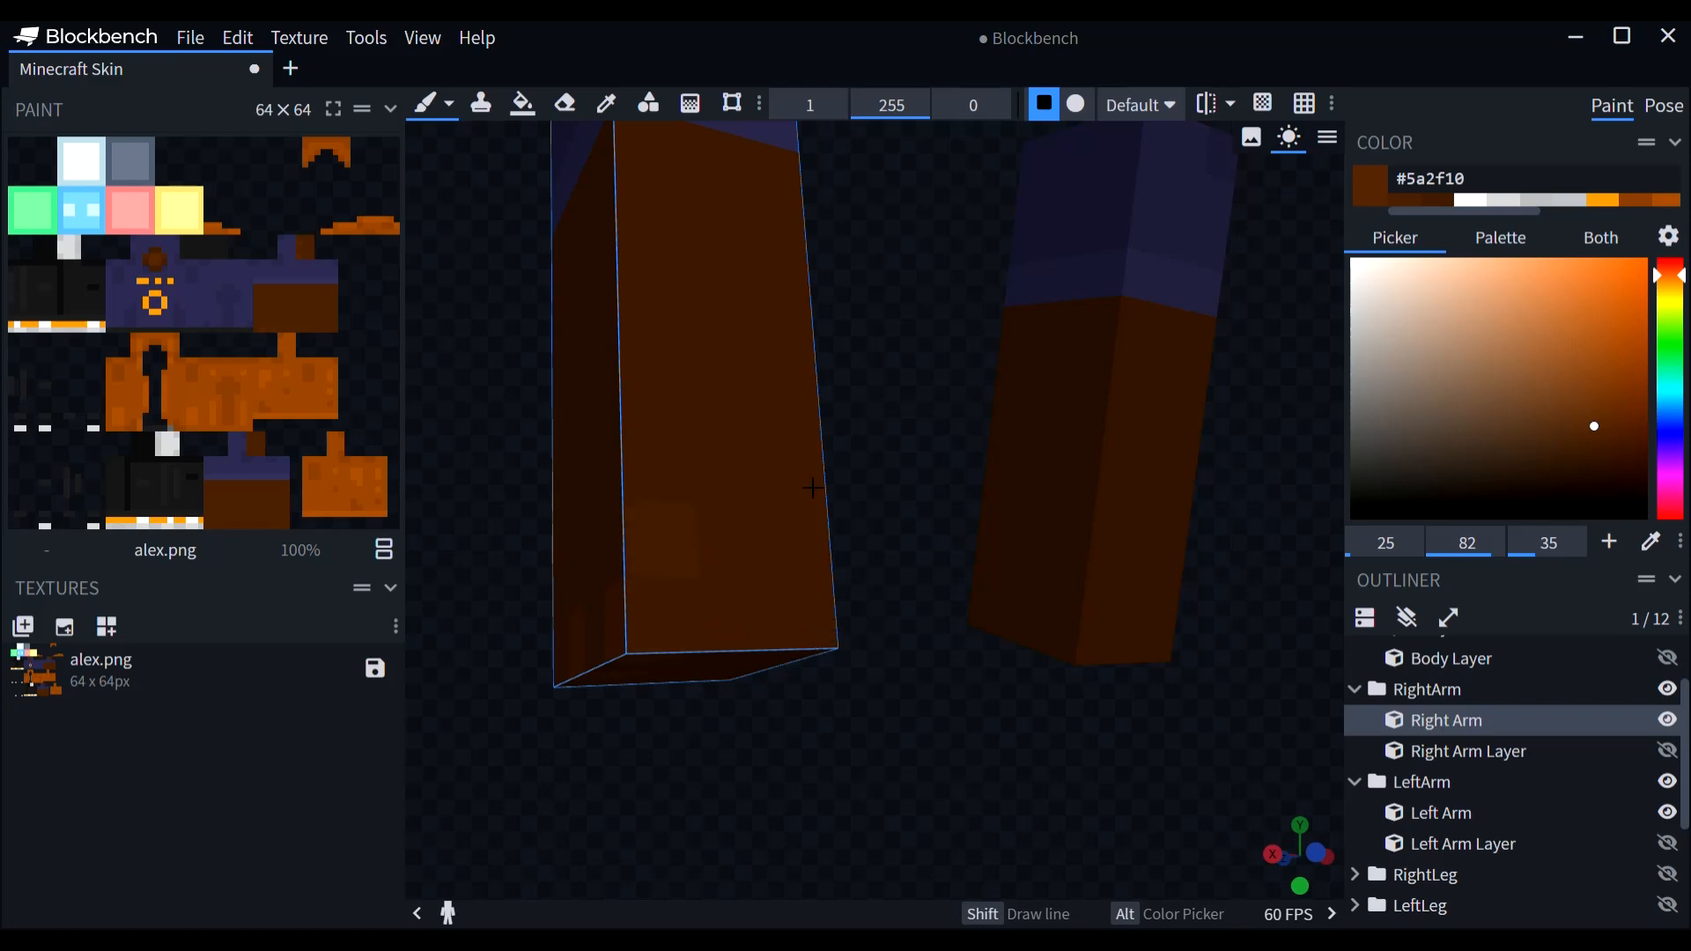
{"action": "left_click", "coordinate": [1435, 201]}
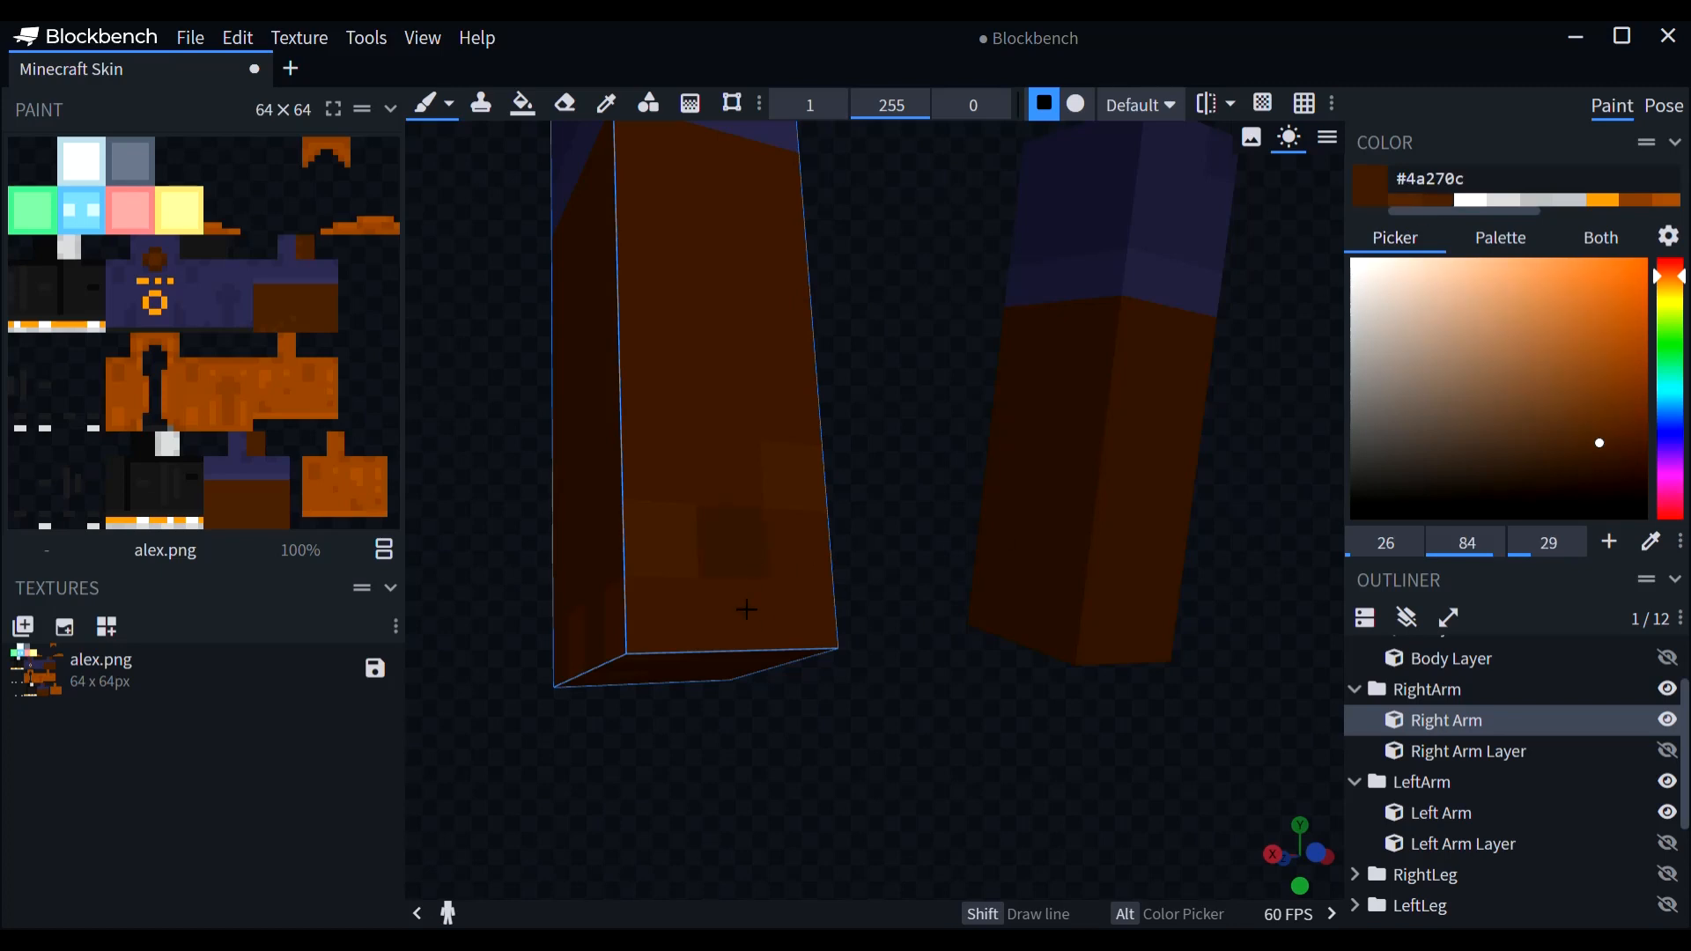
{"action": "left_click_drag", "start_coordinate": [929, 682], "coordinate": [1127, 683]}
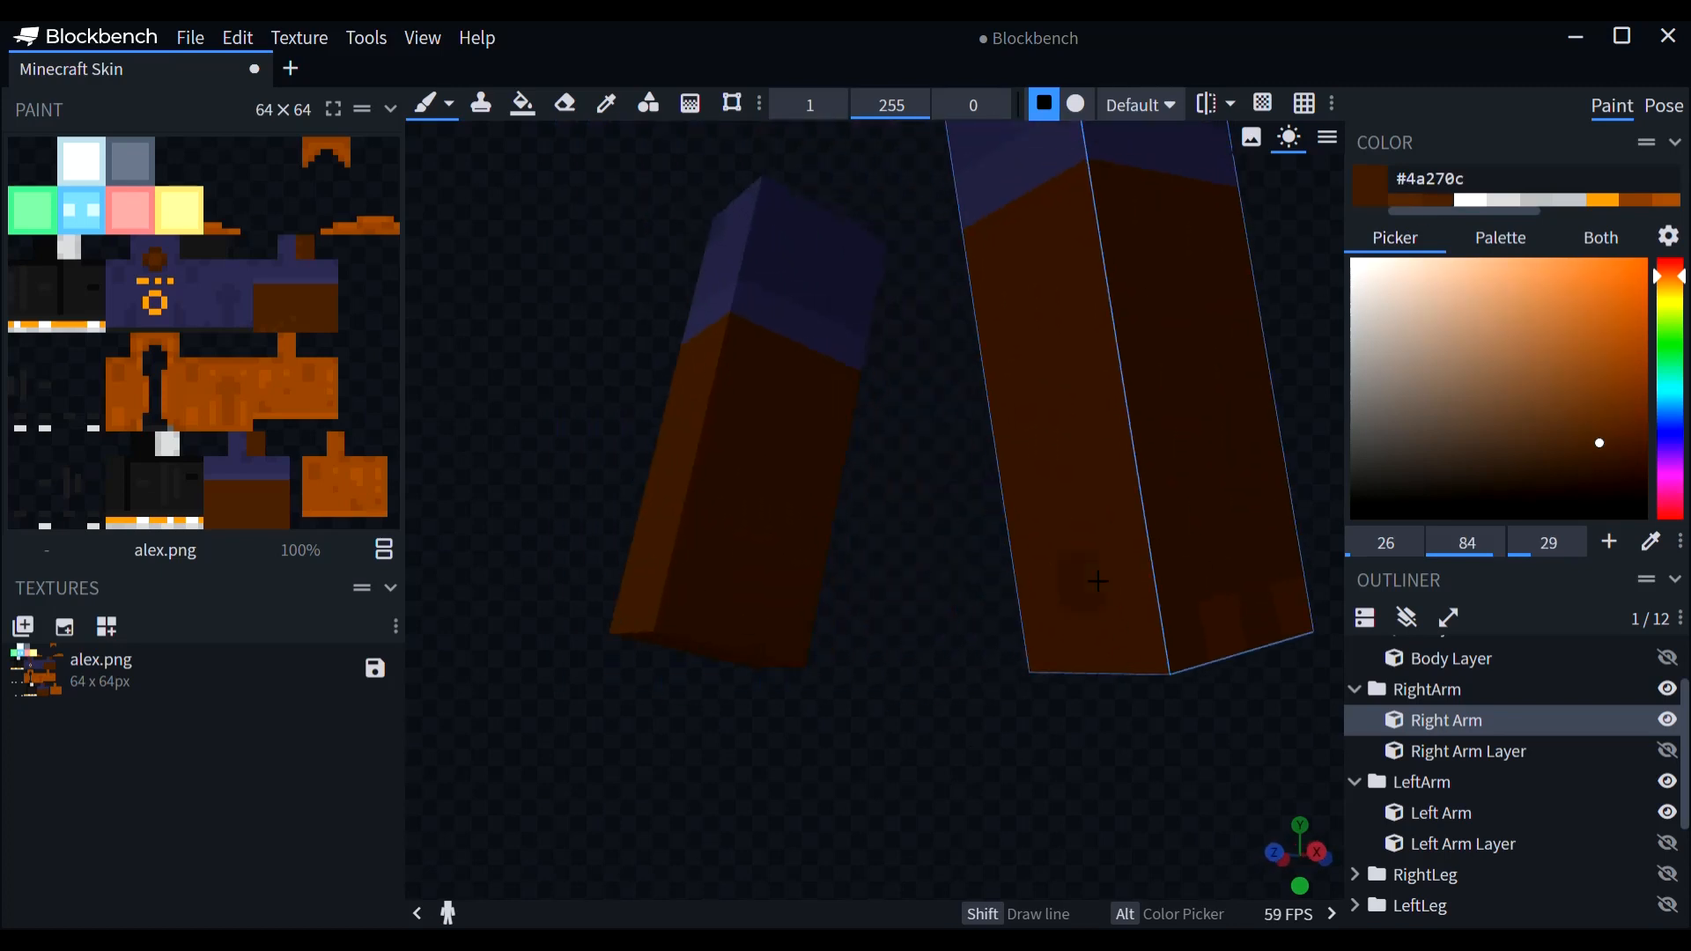
{"action": "left_click", "coordinate": [1404, 201]}
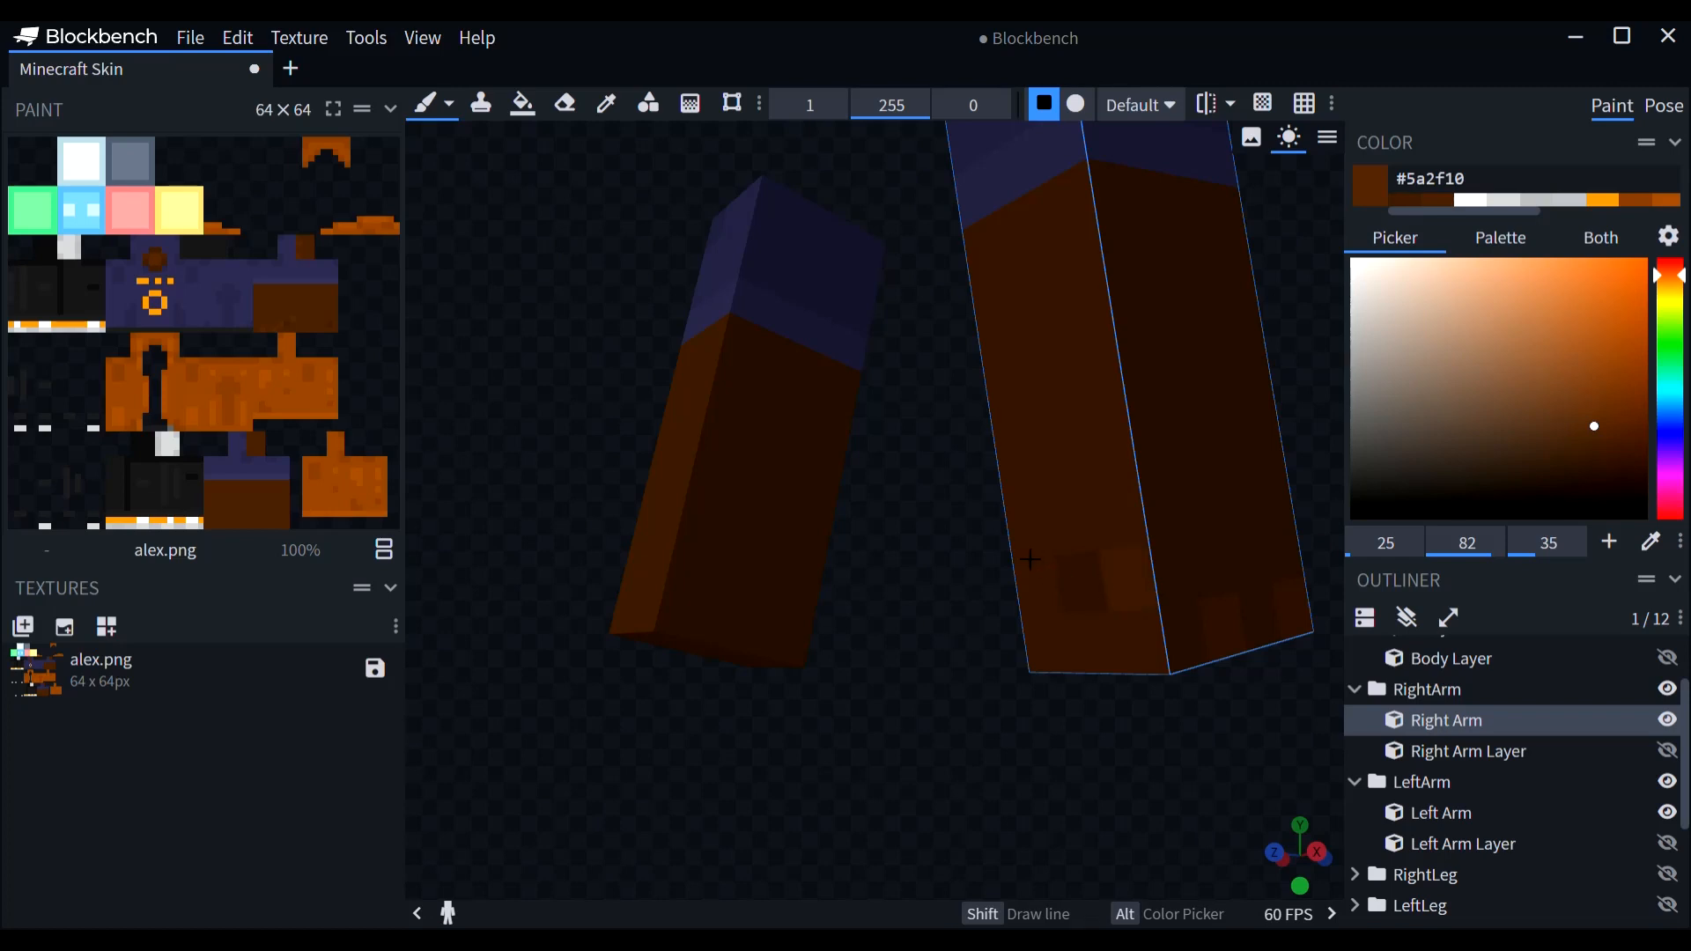
Step: Paint over the upper lighter pixel on the right arm's front with #522b0e
{"action": "left_click_drag", "start_coordinate": [1069, 775], "coordinate": [669, 636]}
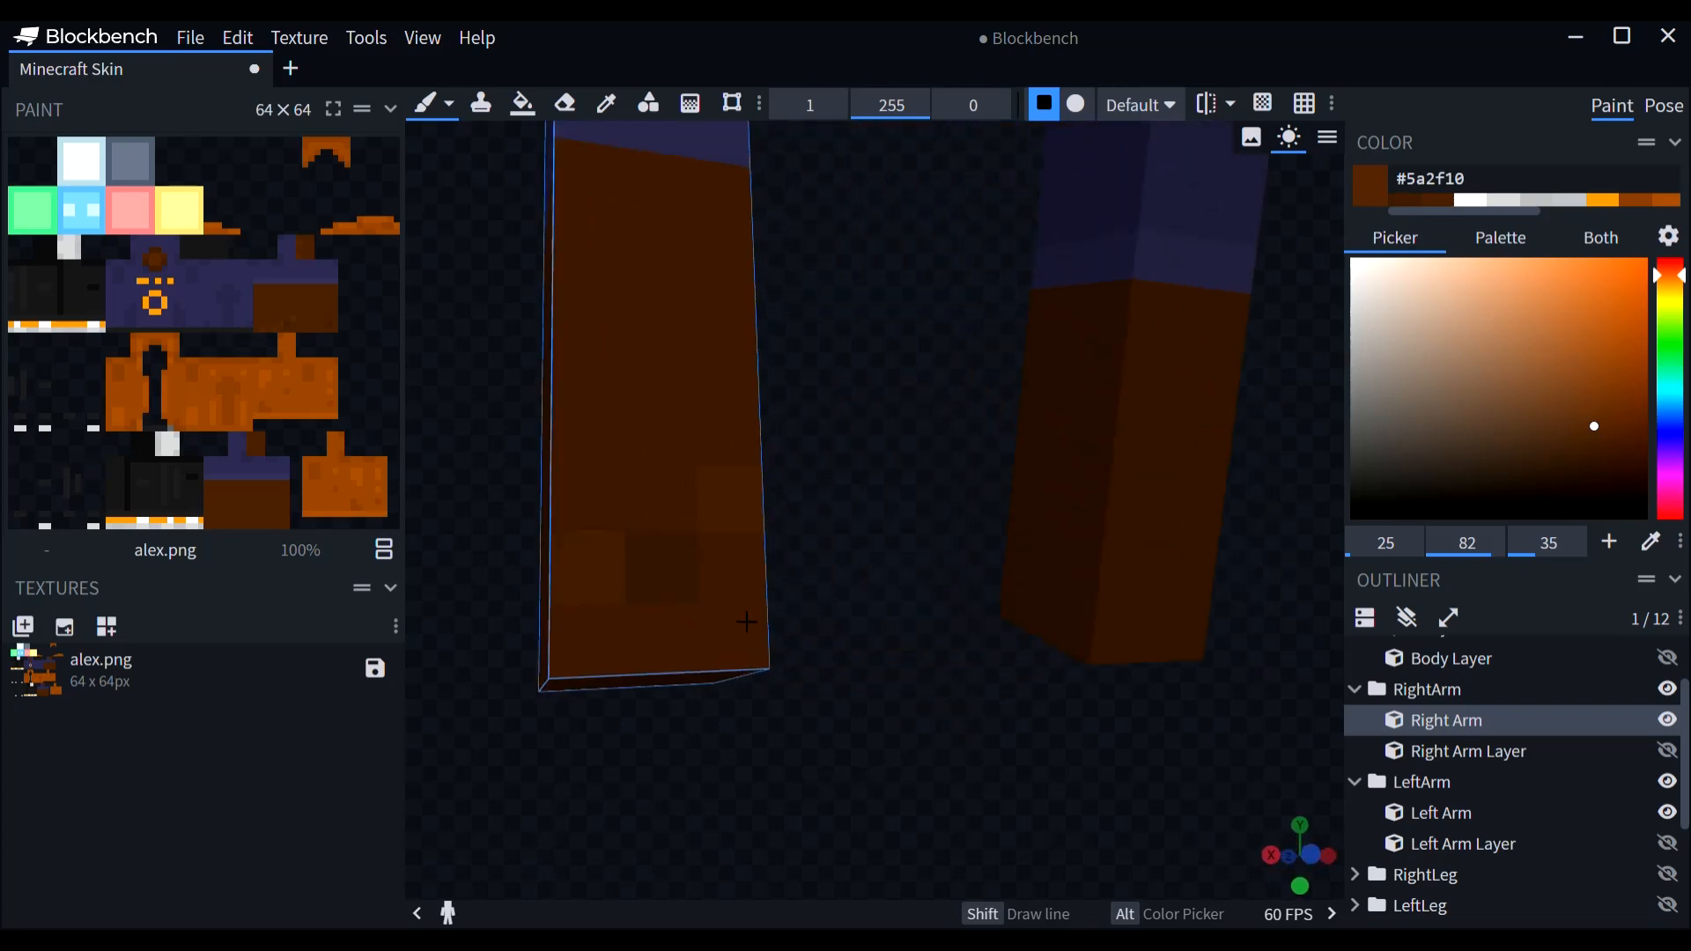
{"action": "left_click_drag", "start_coordinate": [814, 627], "coordinate": [712, 621]}
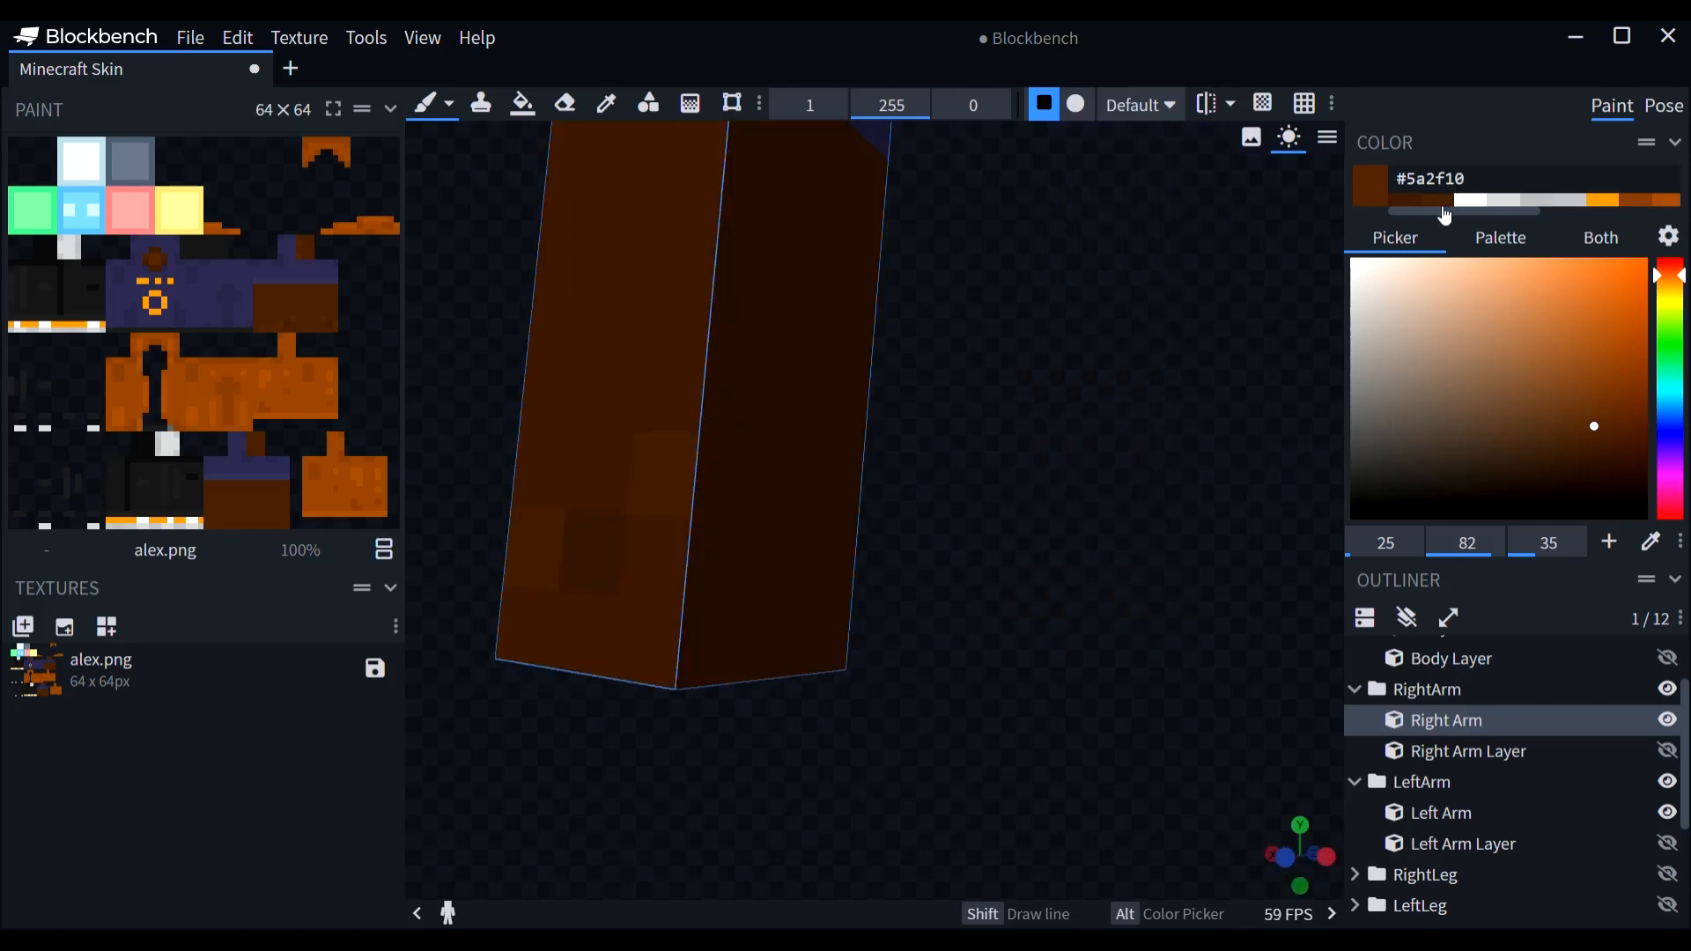
{"action": "left_click", "coordinate": [1439, 202]}
{"action": "left_click", "coordinate": [685, 491]}
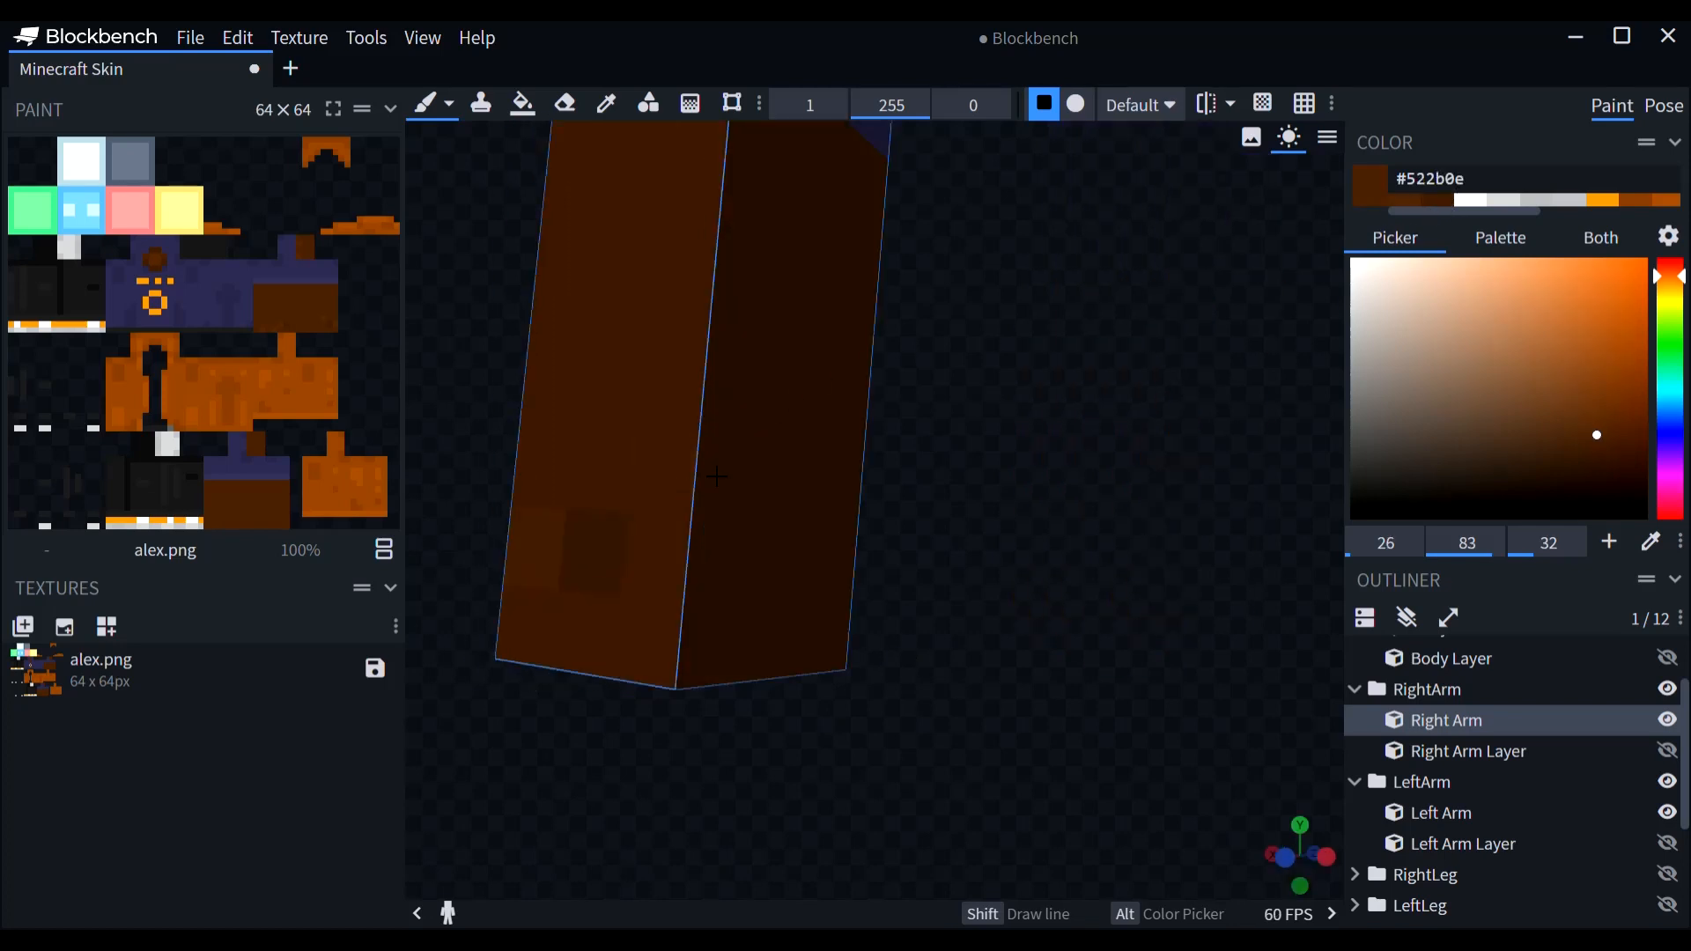
Step: Paint a dark #4a270c pixel in the middle of the right arm's underside
{"action": "left_click", "coordinate": [1412, 200]}
{"action": "left_click_drag", "start_coordinate": [806, 760], "coordinate": [964, 653]}
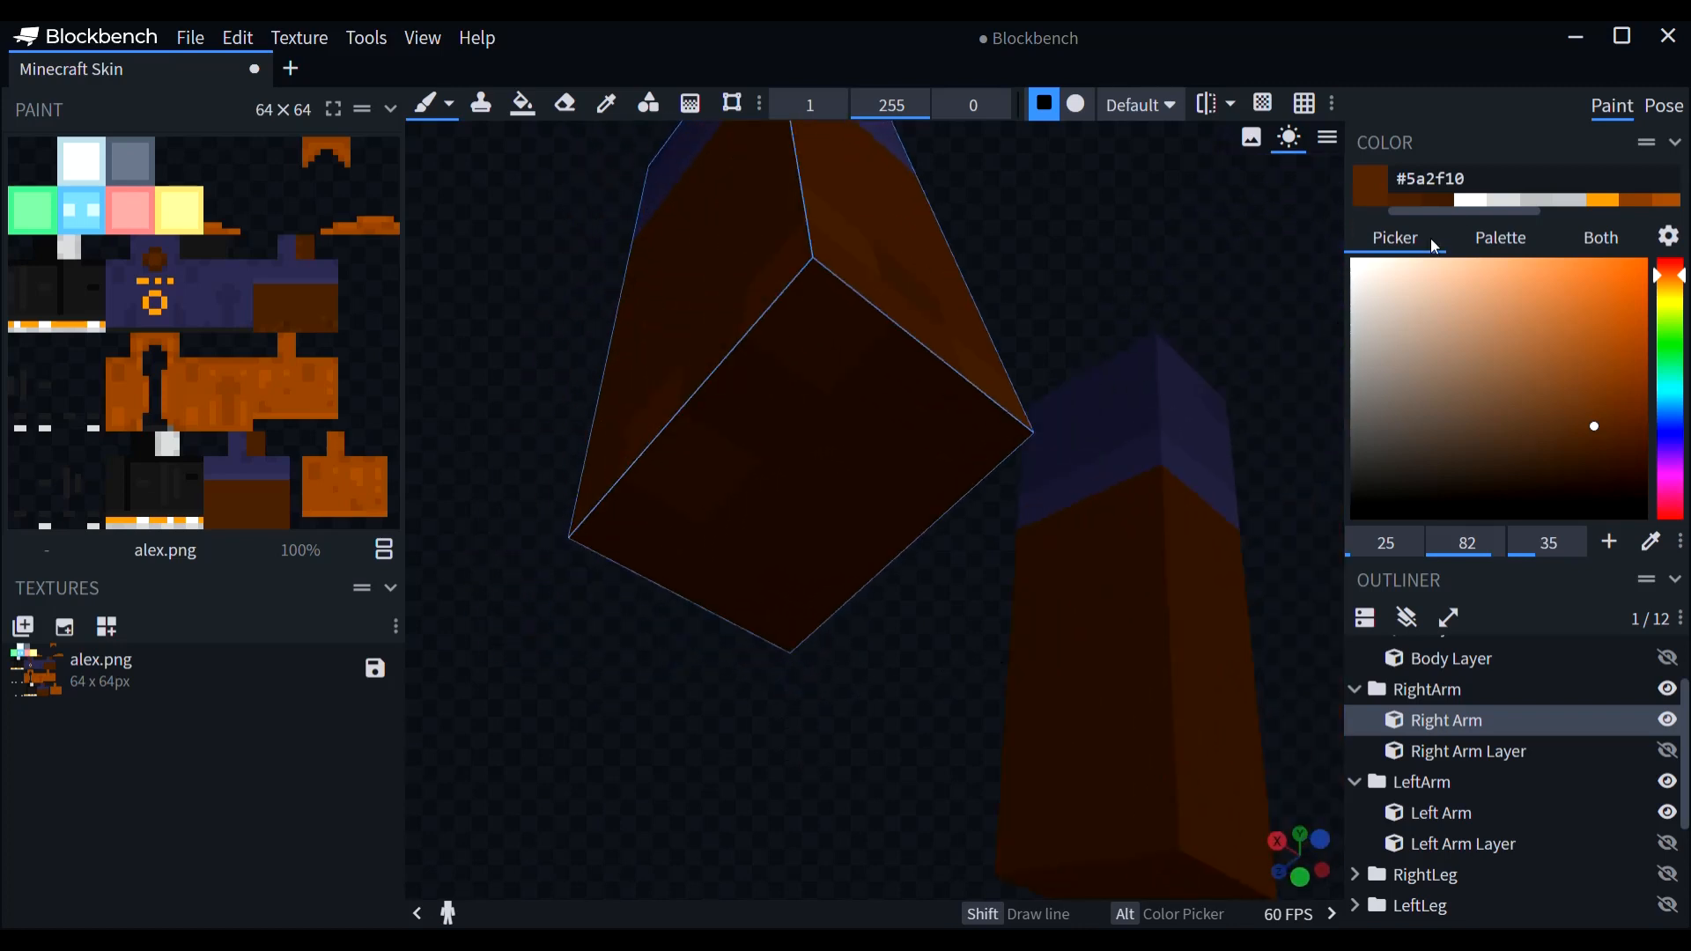
{"action": "left_click", "coordinate": [1441, 201]}
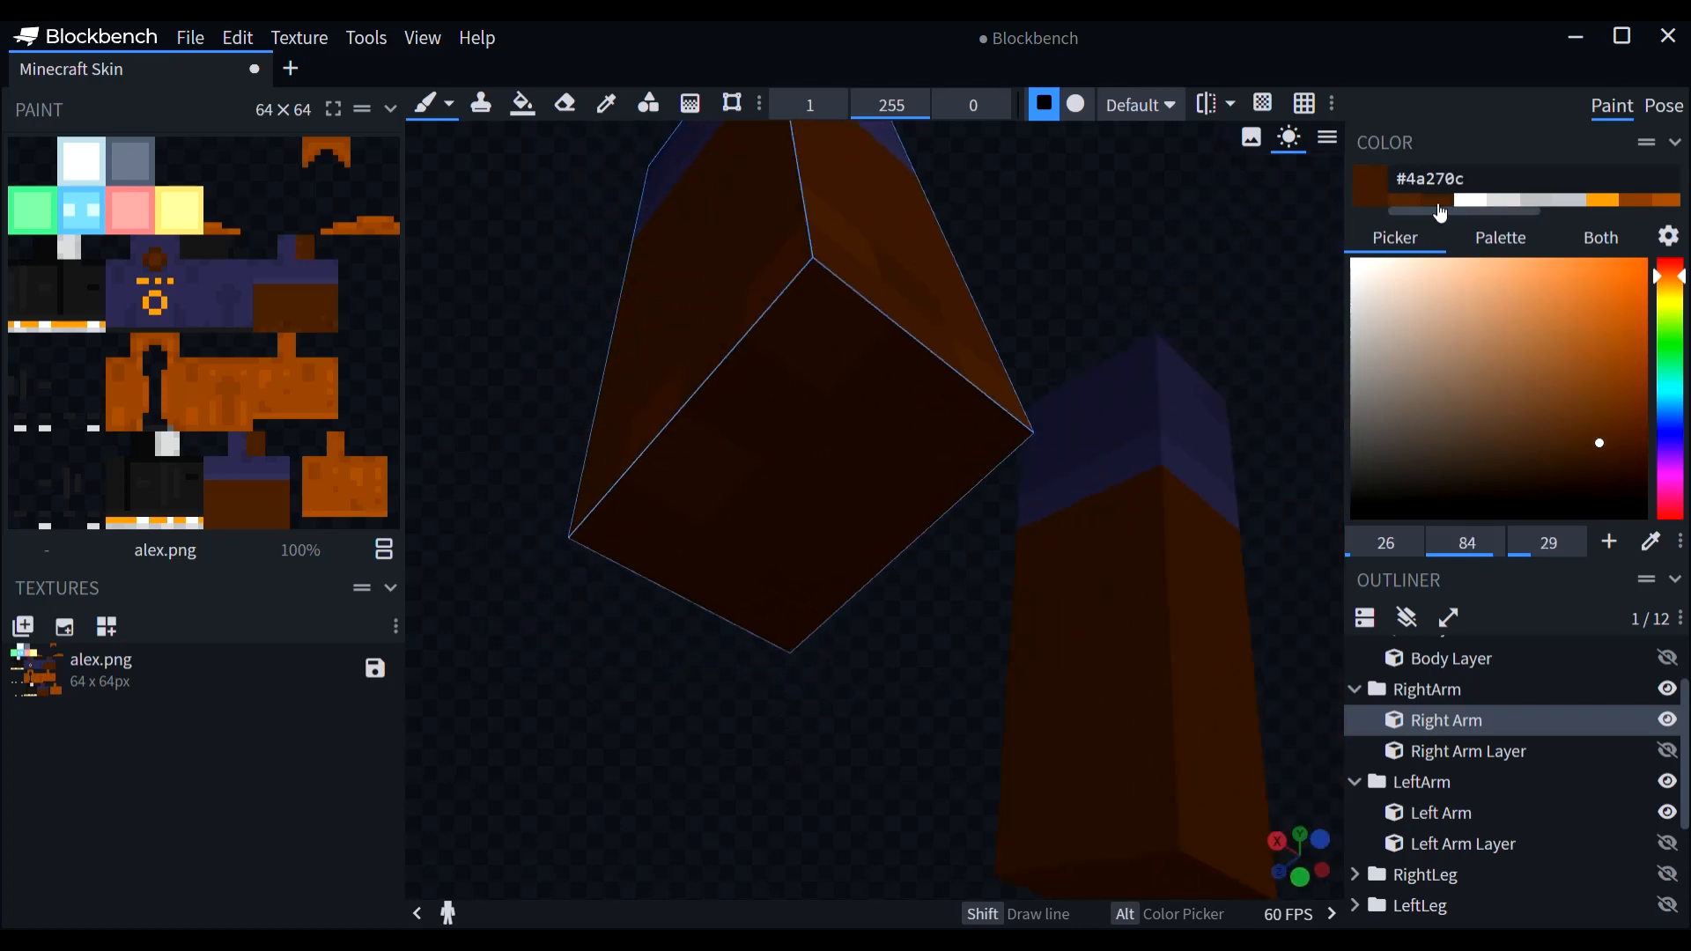
{"action": "left_click", "coordinate": [771, 503]}
Step: Add a lighter #5a2f10 pixel on the right arm's back just below the sleeve
{"action": "mouse_move", "coordinate": [911, 674]}
{"action": "left_mouse_down"}
{"action": "mouse_move", "coordinate": [817, 759]}
{"action": "mouse_move", "coordinate": [872, 659]}
{"action": "left_mouse_up"}
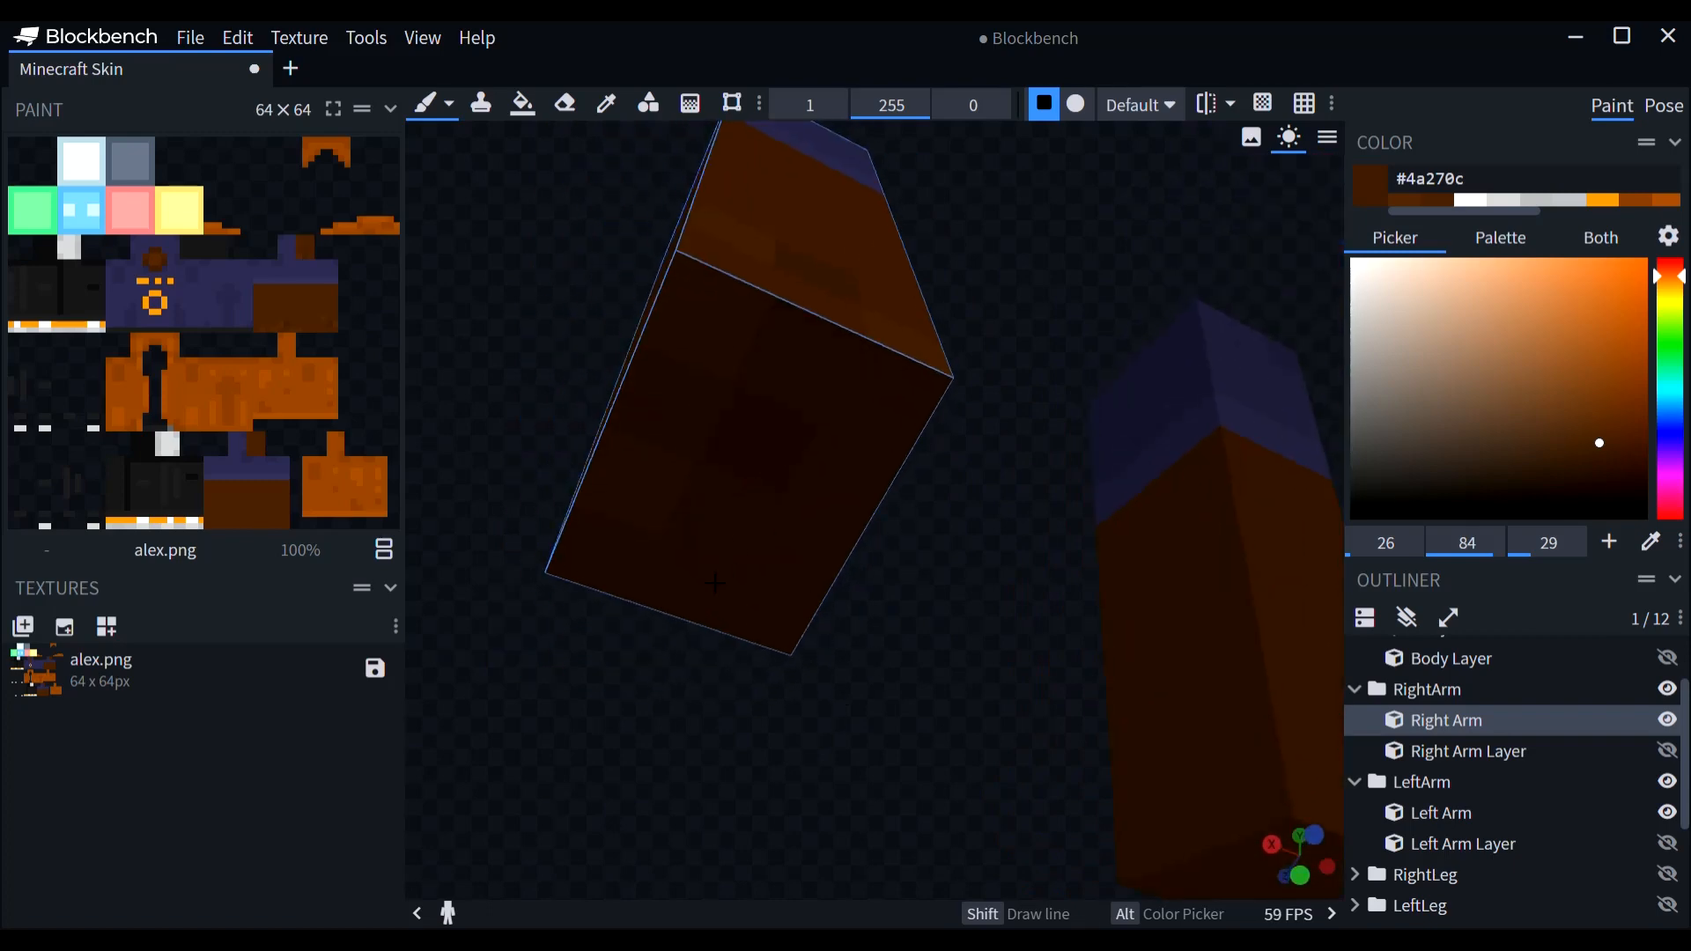
{"action": "left_click_drag", "start_coordinate": [992, 549], "coordinate": [824, 396]}
{"action": "left_click", "coordinate": [1431, 201]}
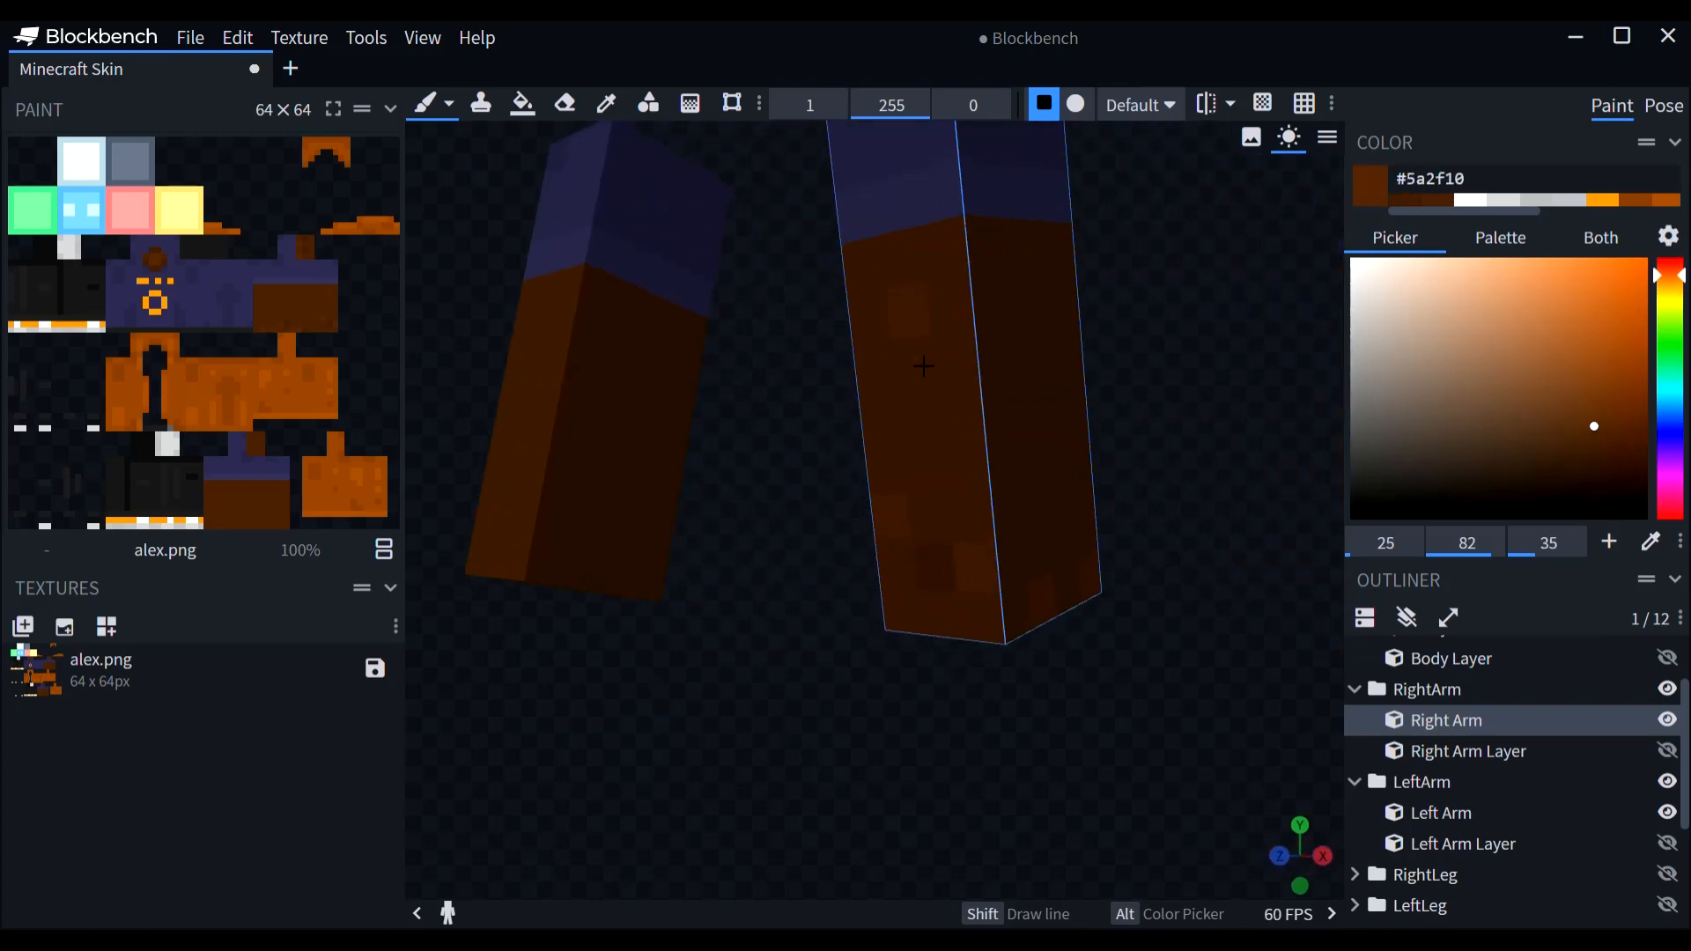
Step: Paint a two-pixel-tall #4a270c patch on the front of each arm, below the sleeve
{"action": "left_click_drag", "start_coordinate": [1164, 490], "coordinate": [1002, 554]}
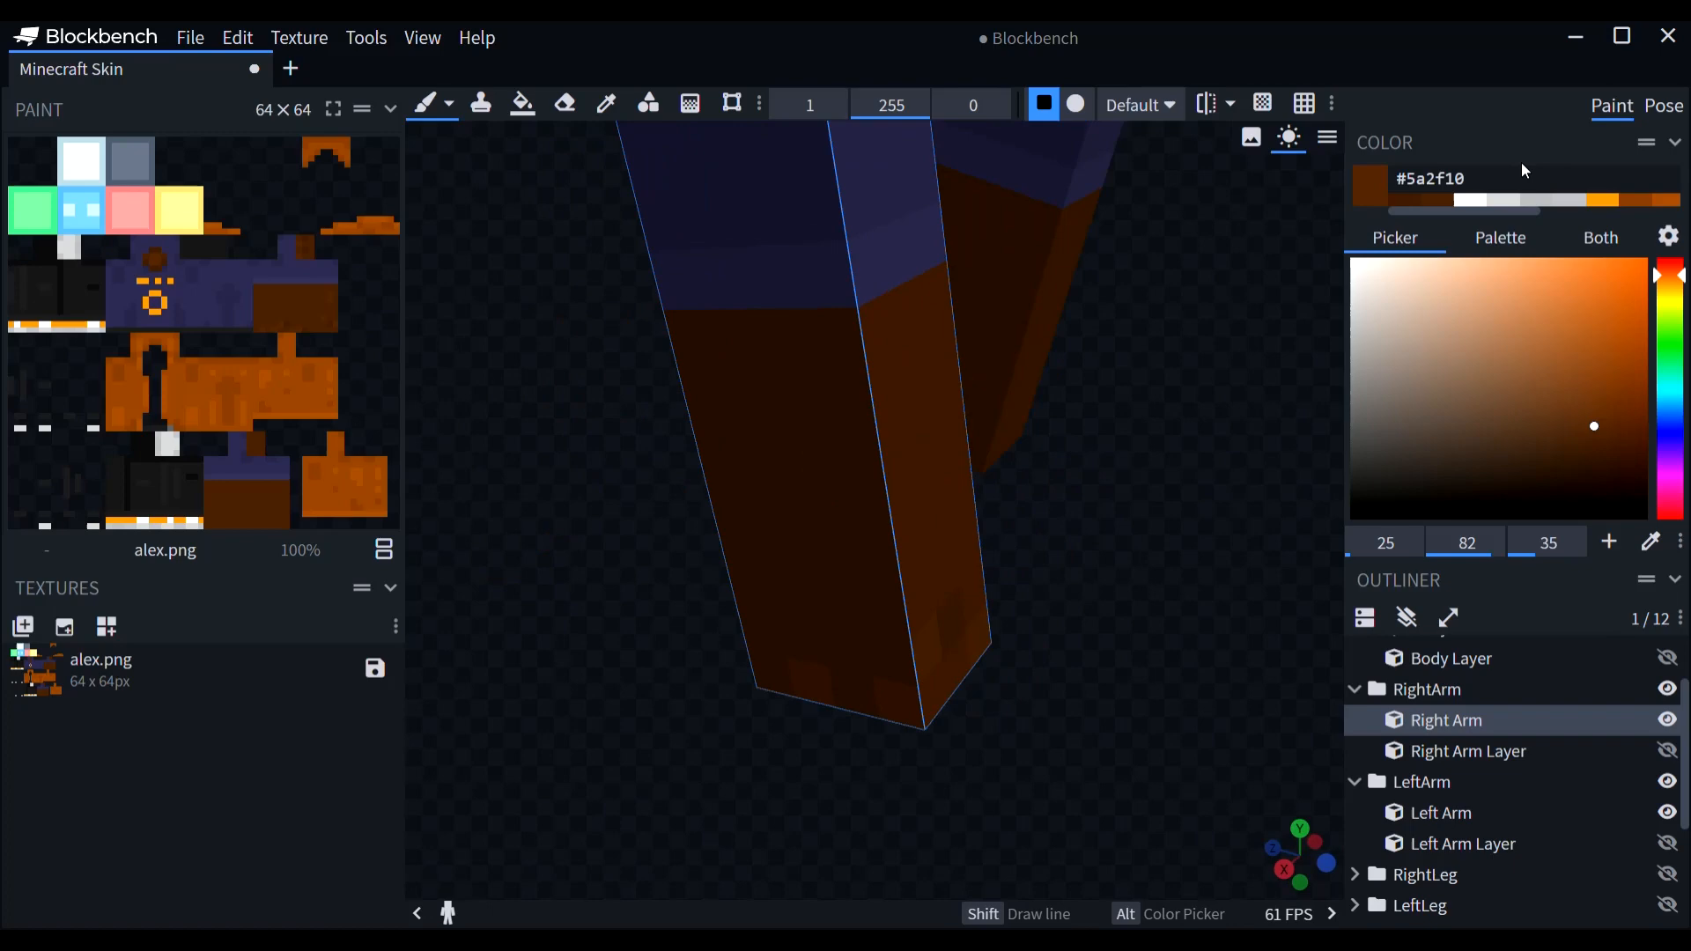
{"action": "left_click", "coordinate": [1400, 201]}
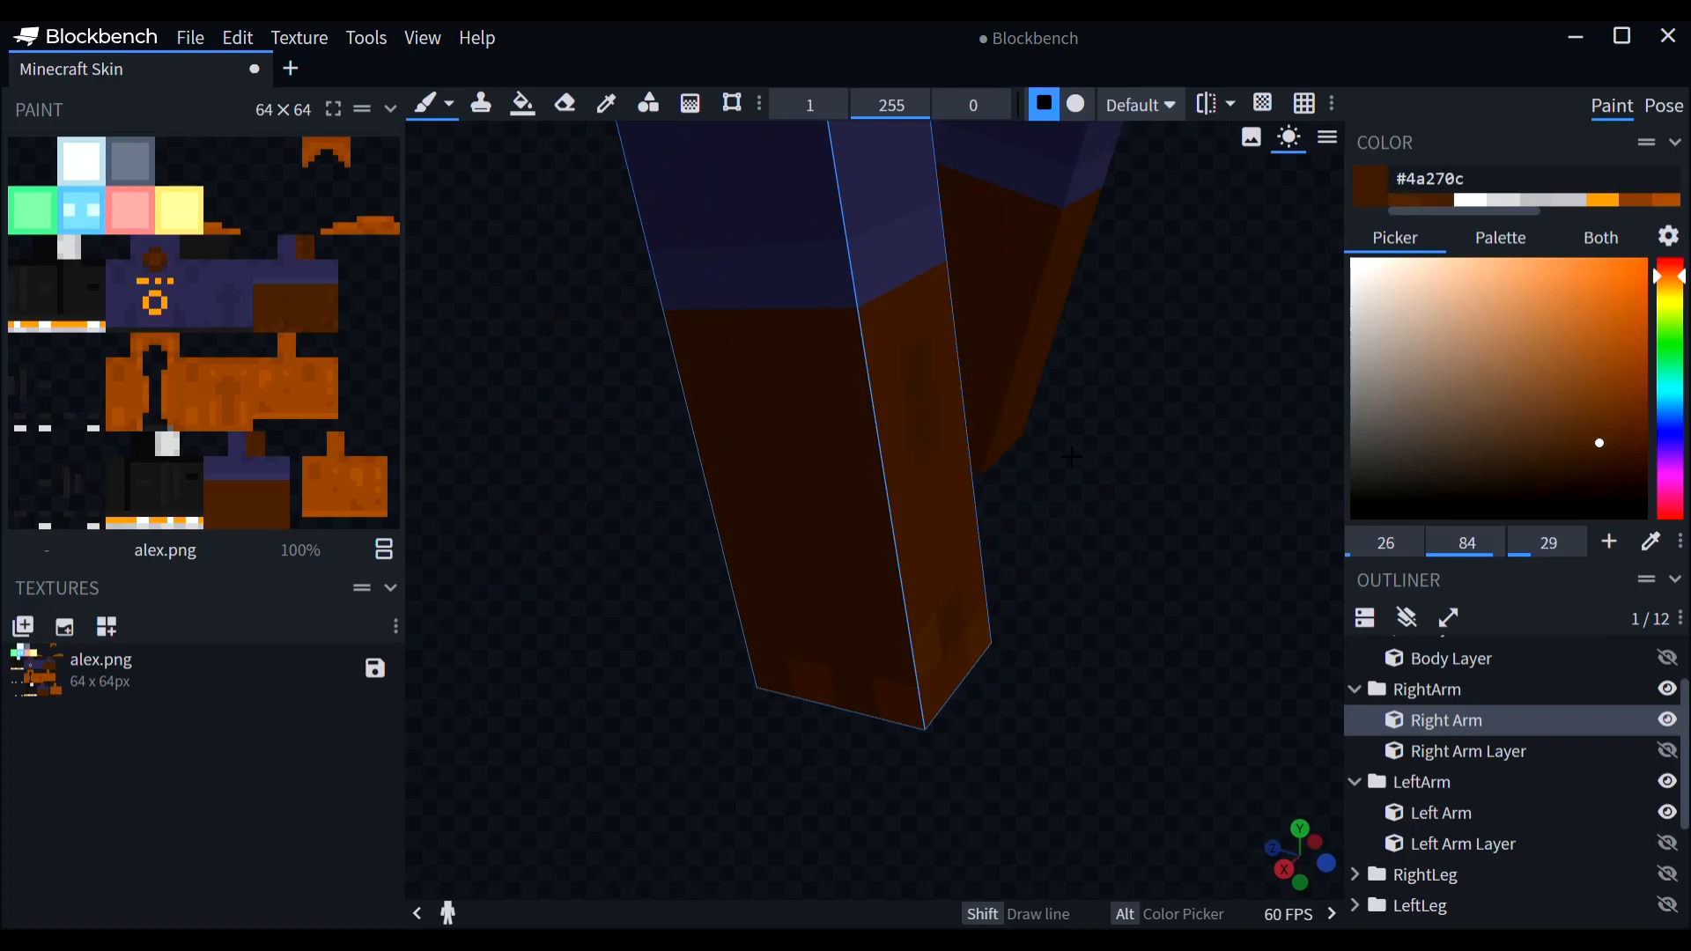
{"action": "left_click_drag", "start_coordinate": [1071, 457], "coordinate": [1022, 458]}
{"action": "left_click", "coordinate": [1321, 370]}
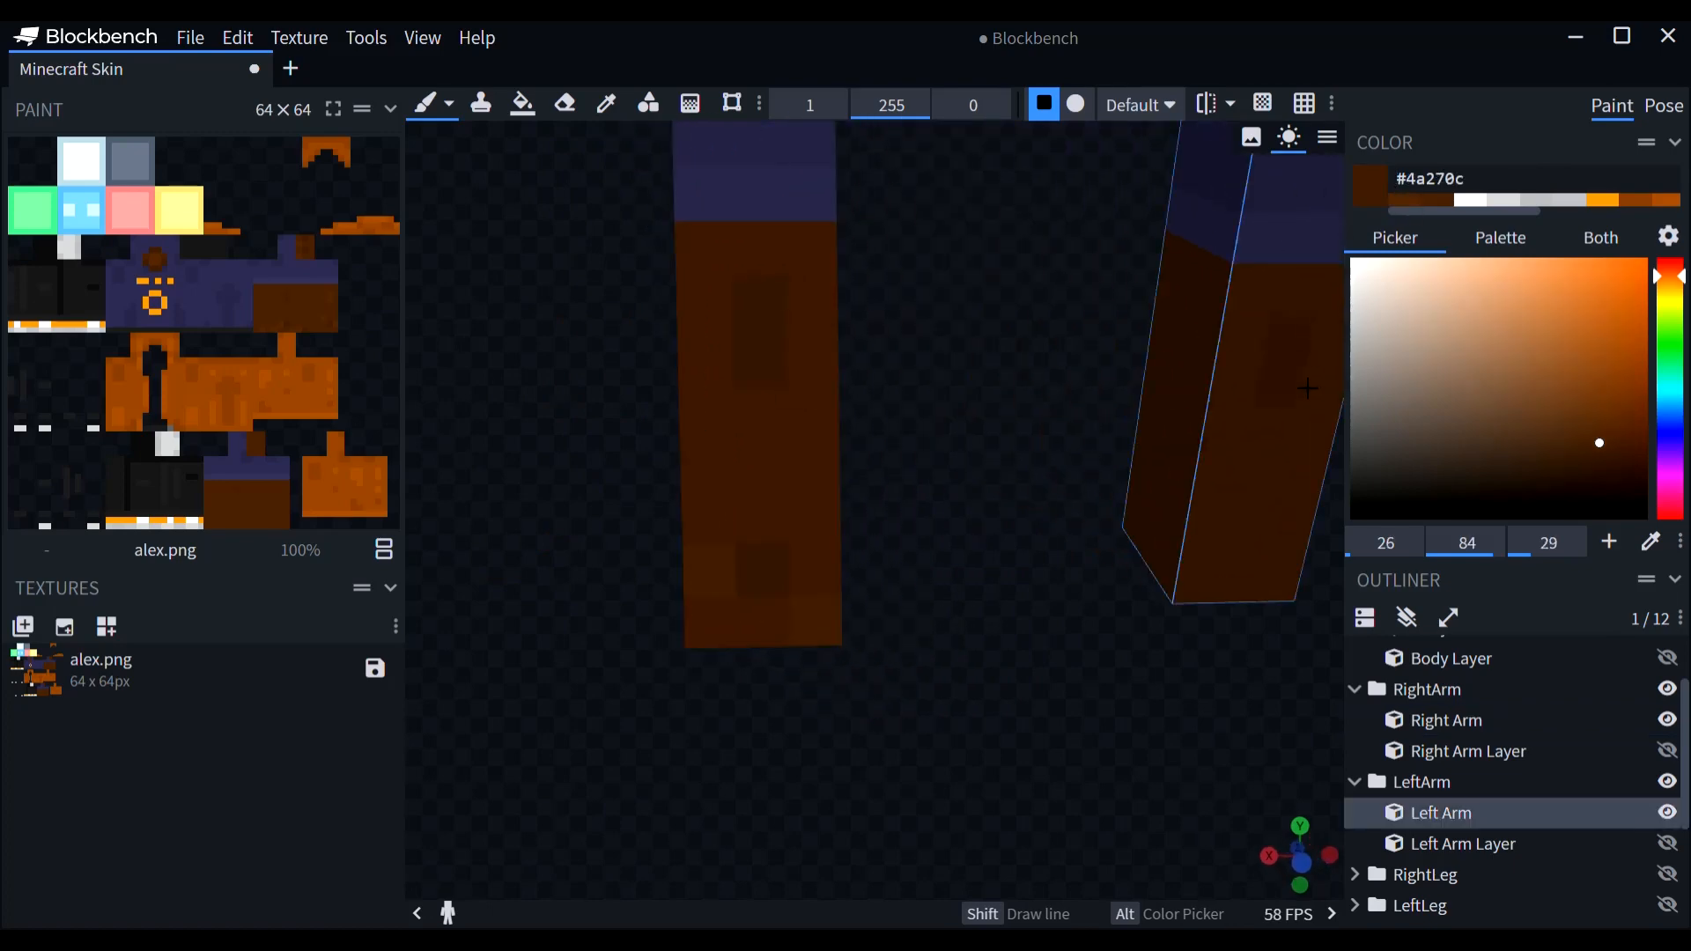
Step: Paint a lighter two-pixel-tall #5a2f10 patch on the left arm's back, below the sleeve
{"action": "left_click", "coordinate": [1409, 201]}
{"action": "left_click_drag", "start_coordinate": [1171, 417], "coordinate": [893, 455]}
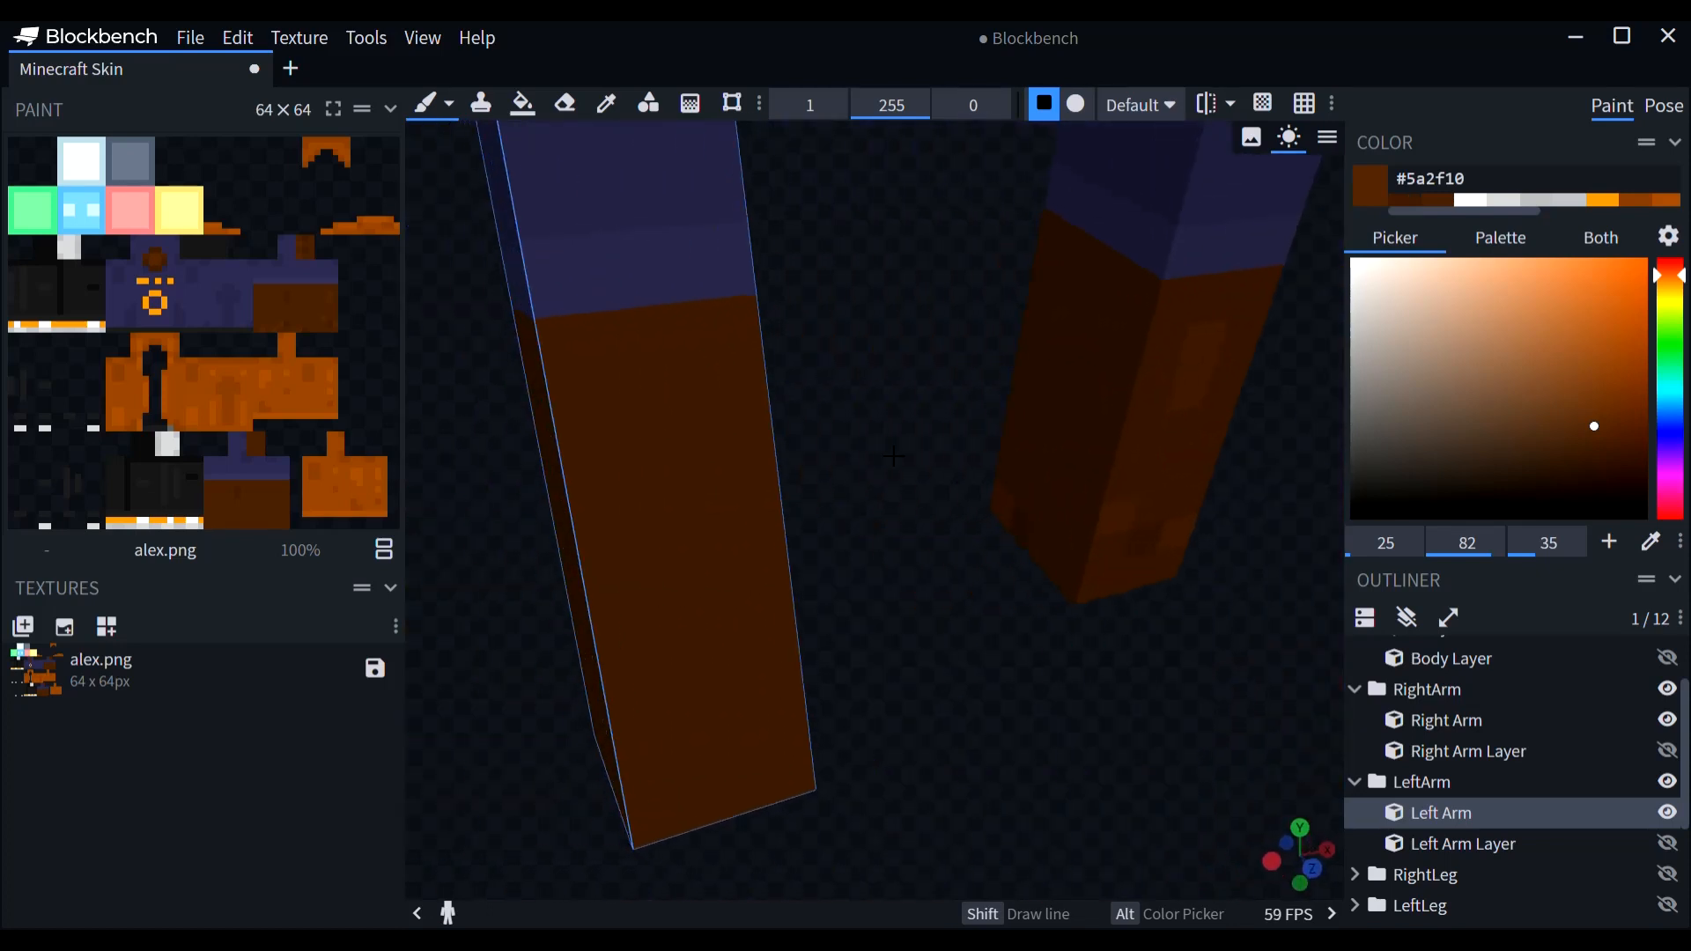
{"action": "left_click_drag", "start_coordinate": [686, 430], "coordinate": [696, 477]}
{"action": "left_click_drag", "start_coordinate": [949, 496], "coordinate": [1275, 269]}
Step: Paint a dark #4a270c patch on the right arm's inner side, below the sleeve
{"action": "left_click", "coordinate": [1397, 201]}
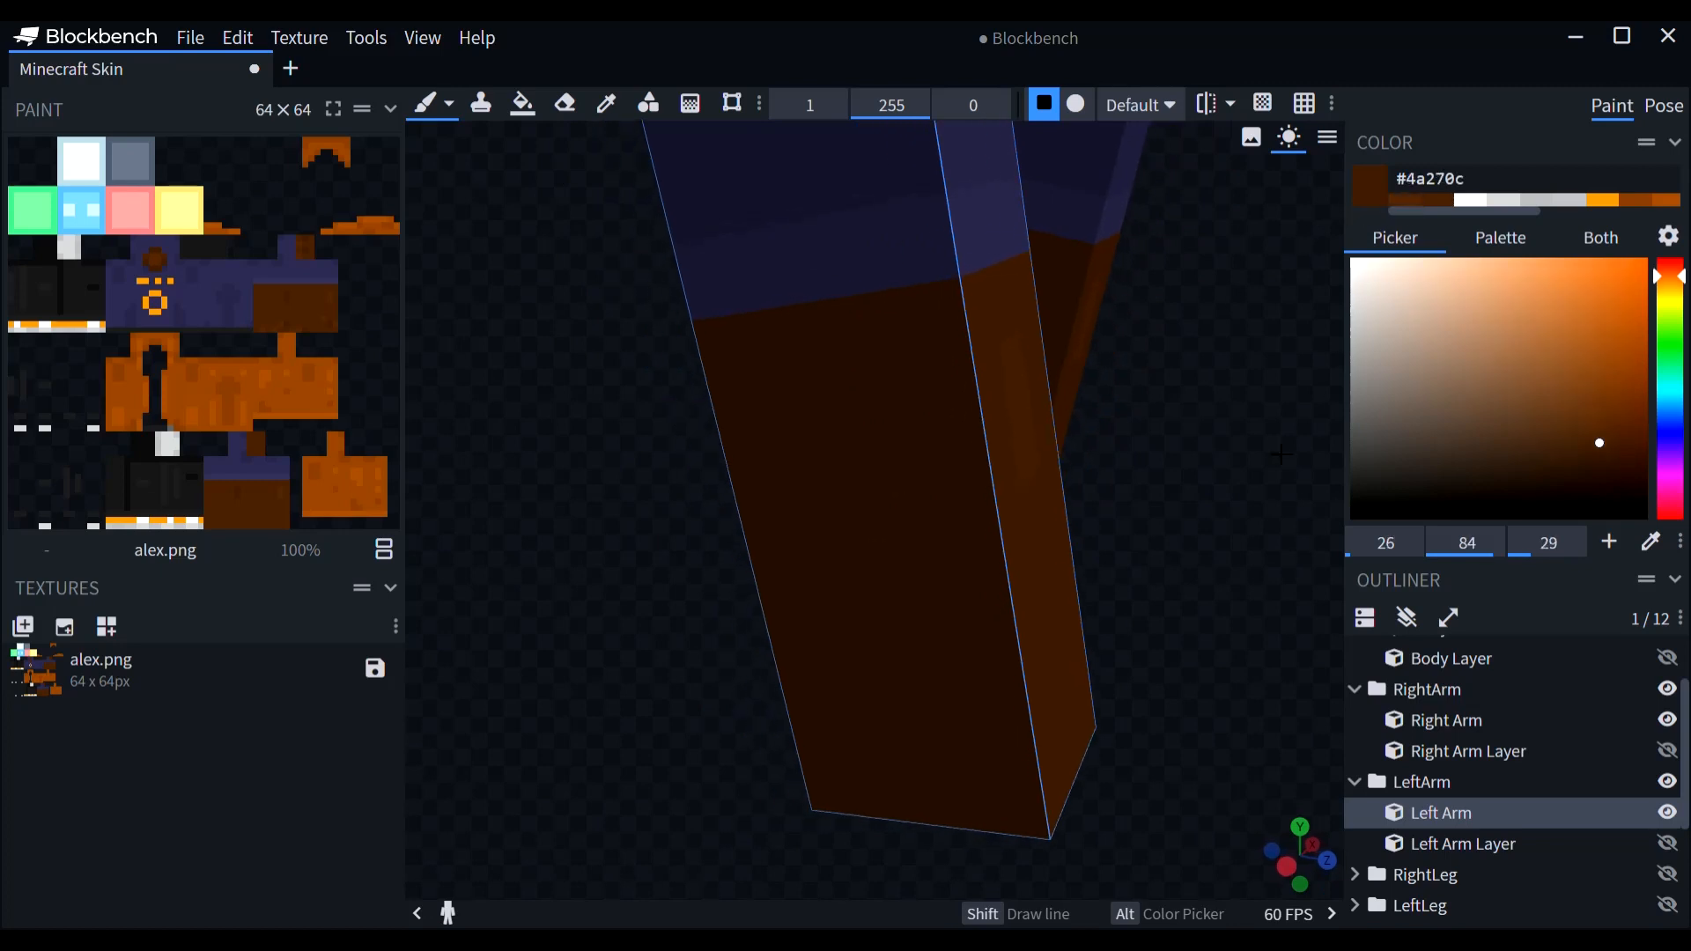
{"action": "left_click_drag", "start_coordinate": [1184, 228], "coordinate": [1095, 245]}
{"action": "left_click", "coordinate": [1067, 249]}
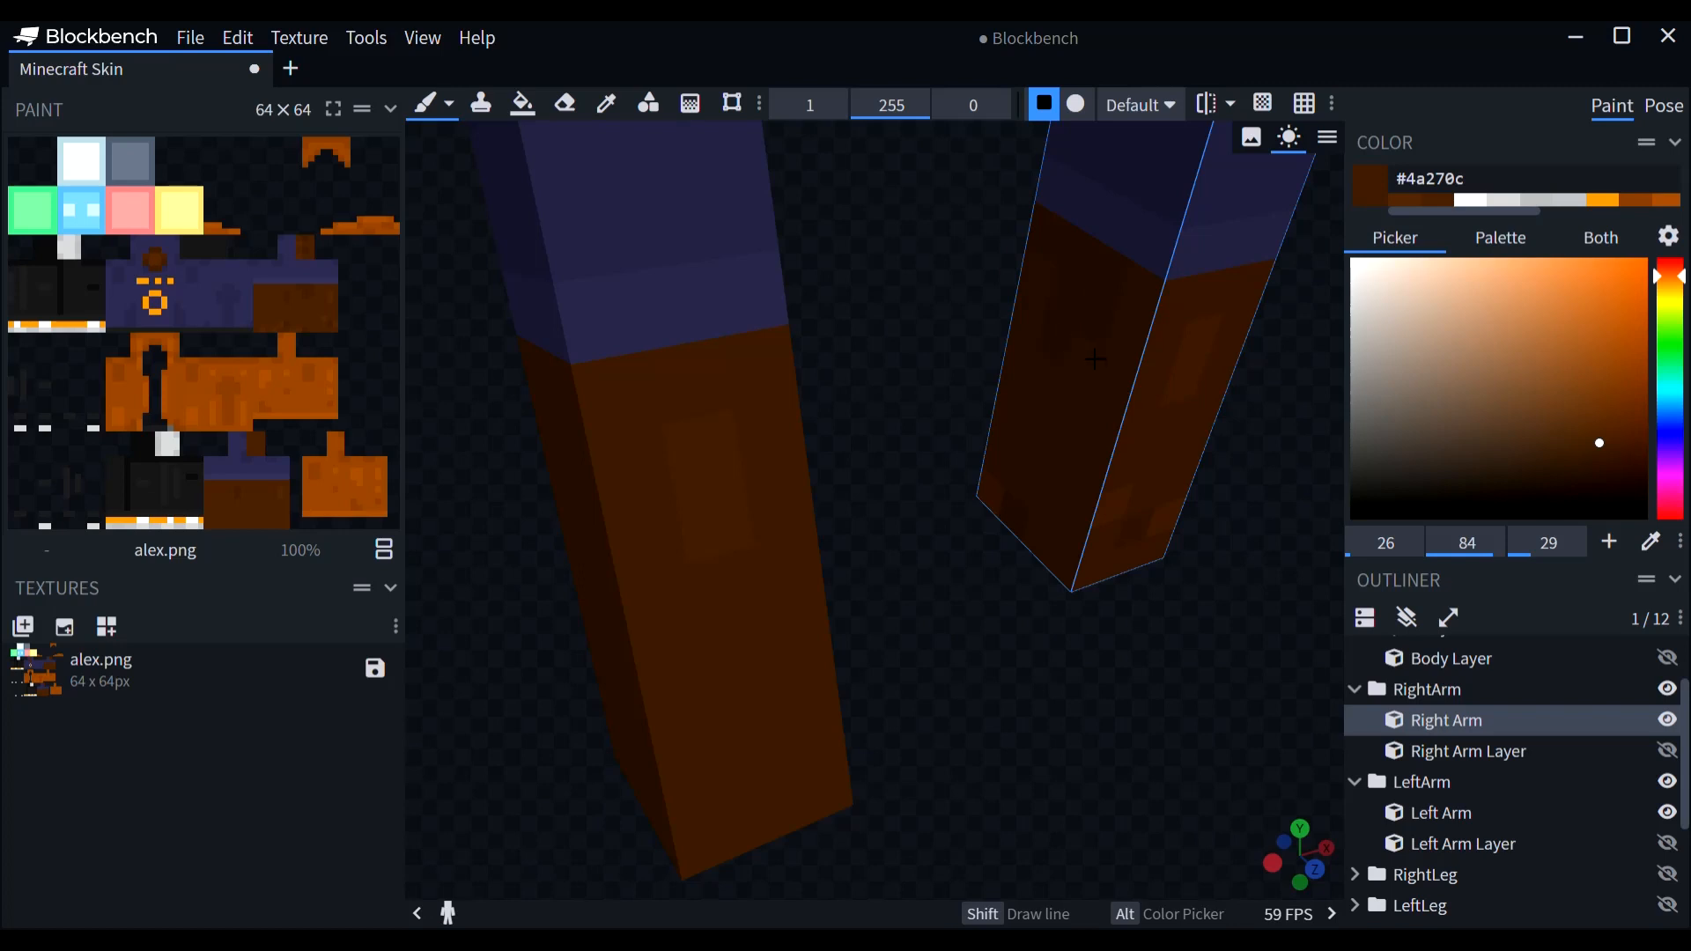
{"action": "left_click_drag", "start_coordinate": [969, 506], "coordinate": [1068, 481]}
{"action": "left_click", "coordinate": [880, 480]}
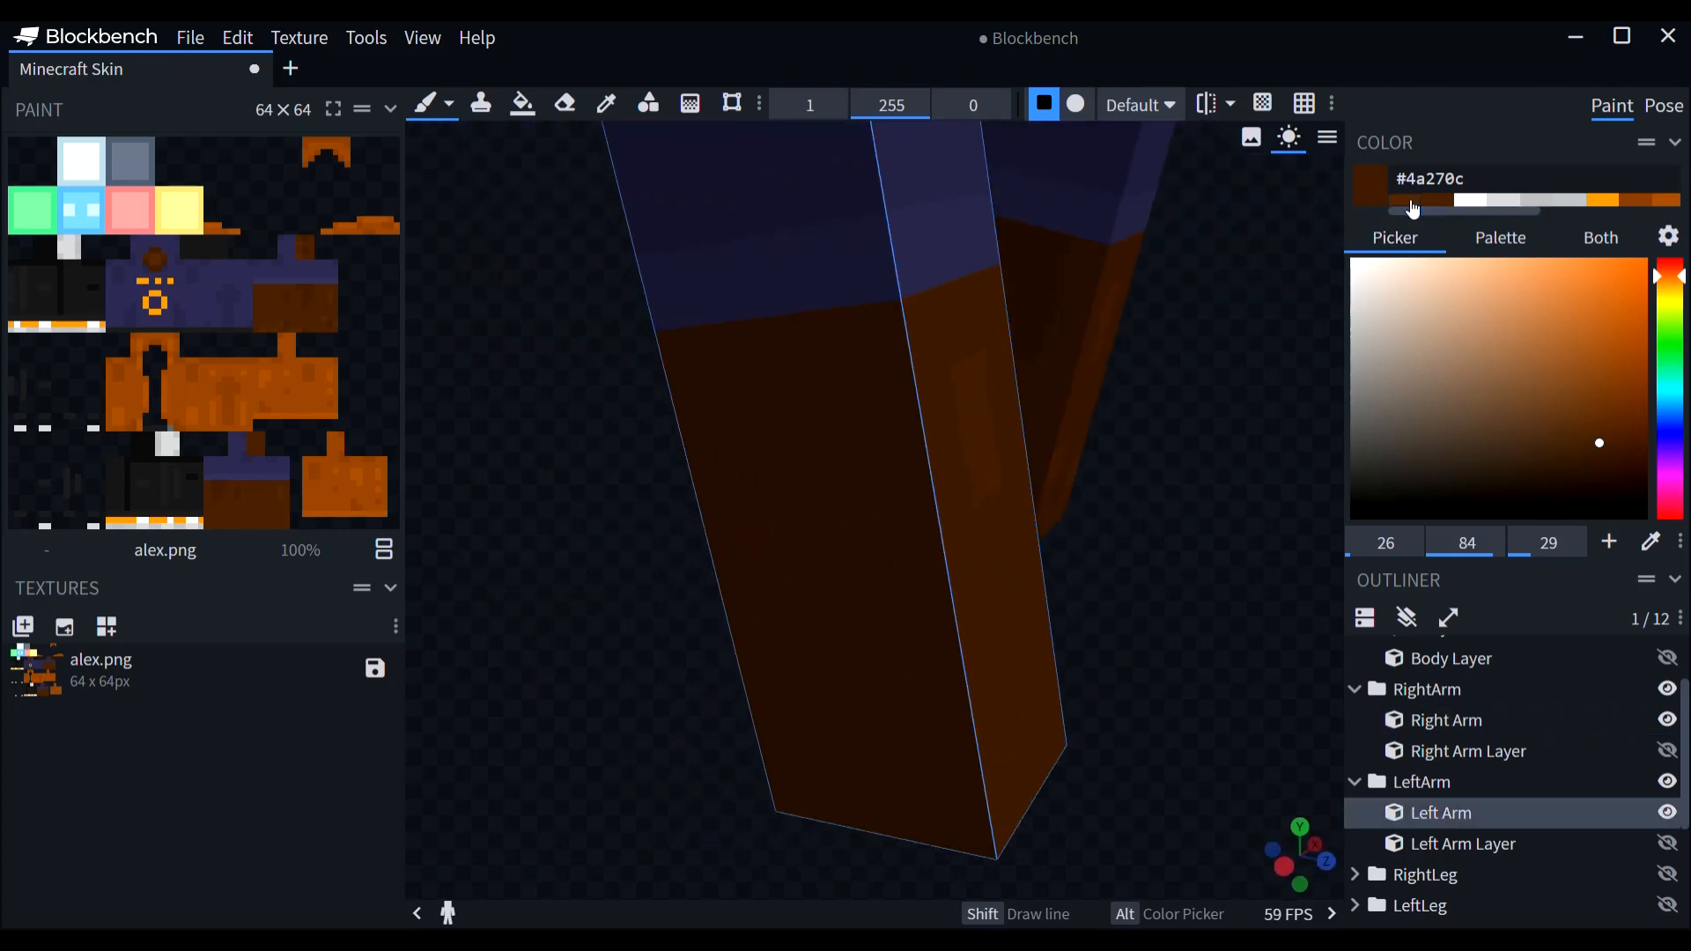
Step: Add lighter #5a2f10 pixels near the lower end of the left arm's back
{"action": "left_click", "coordinate": [1409, 202]}
{"action": "left_click_drag", "start_coordinate": [704, 608], "coordinate": [612, 599]}
{"action": "left_click", "coordinate": [612, 680]}
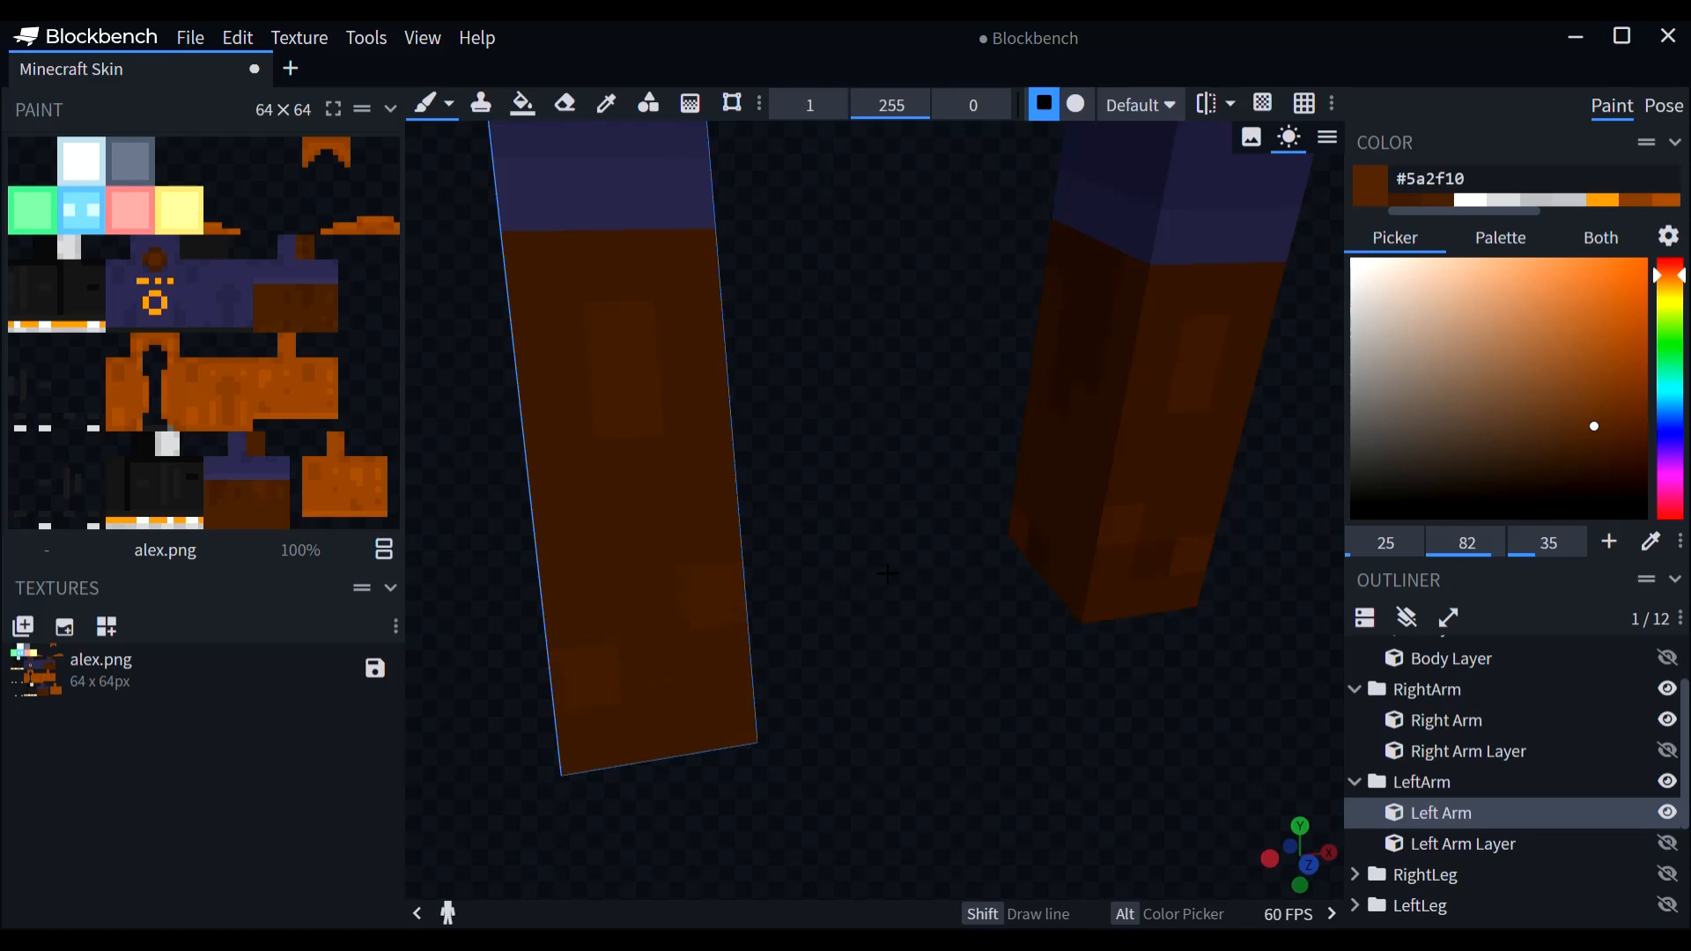
{"action": "left_click_drag", "start_coordinate": [887, 573], "coordinate": [759, 435]}
{"action": "left_click_drag", "start_coordinate": [636, 573], "coordinate": [982, 538]}
{"action": "scroll", "coordinate": [981, 539], "scroll_direction": "down", "scroll_amount": 2}
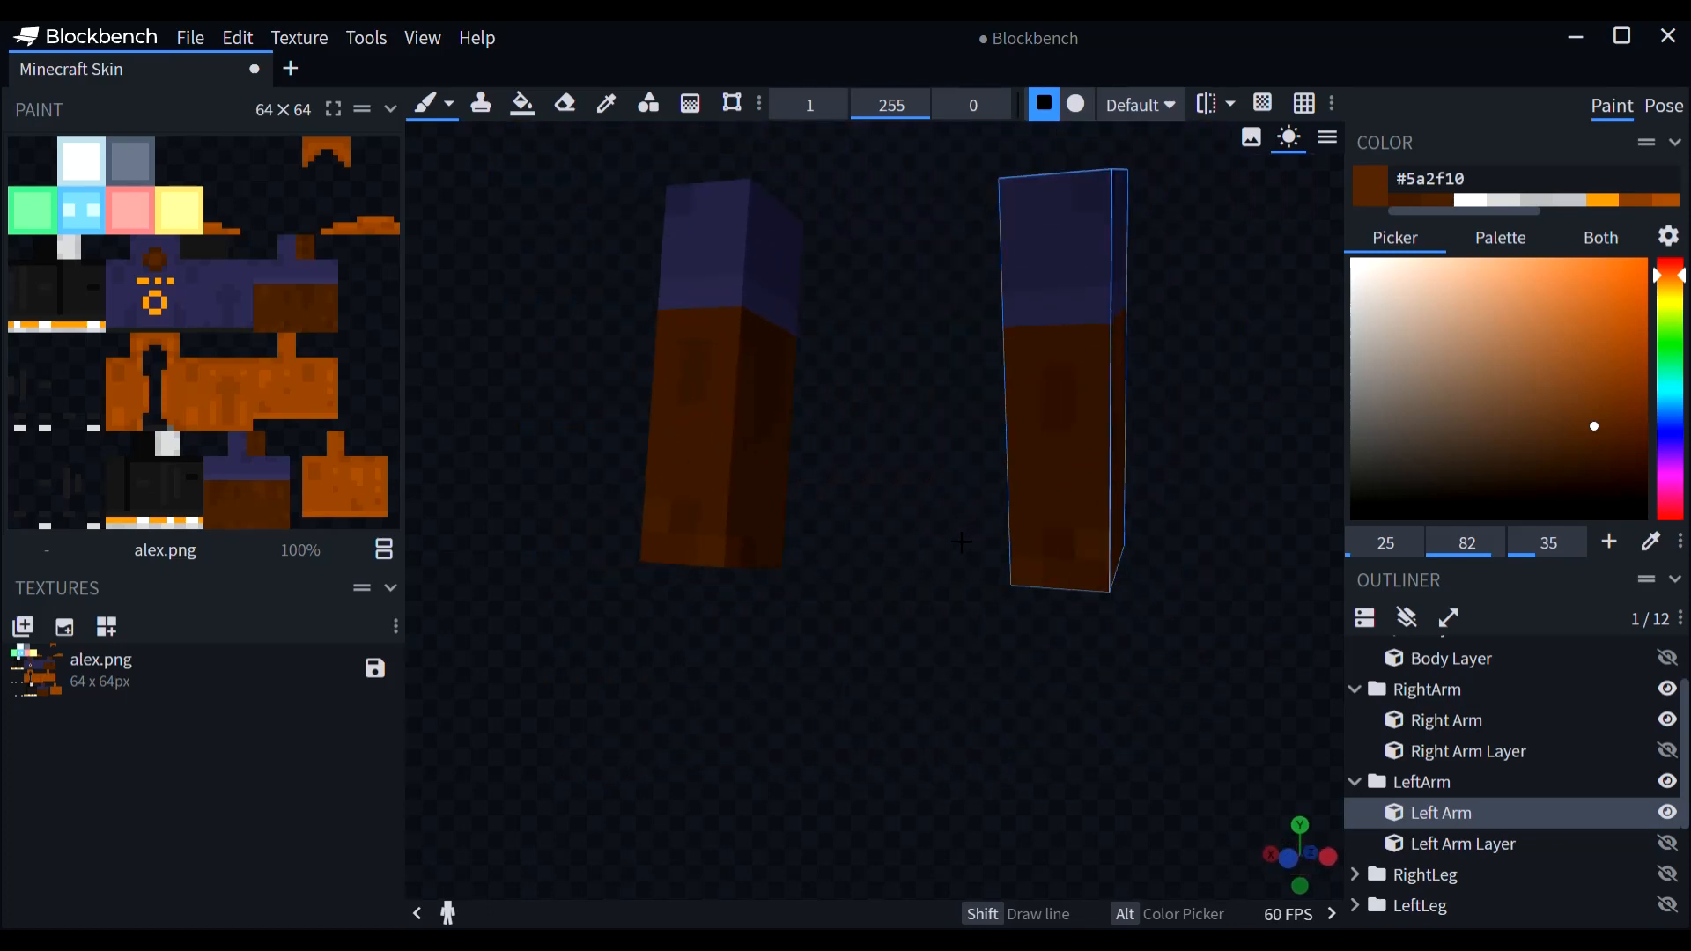
{"action": "scroll", "coordinate": [982, 539], "scroll_direction": "up", "scroll_amount": 1}
Step: Hide both arms and the Body group, and show only the Head cube for painting
{"action": "left_click", "coordinate": [1666, 808]}
{"action": "left_click", "coordinate": [1667, 782]}
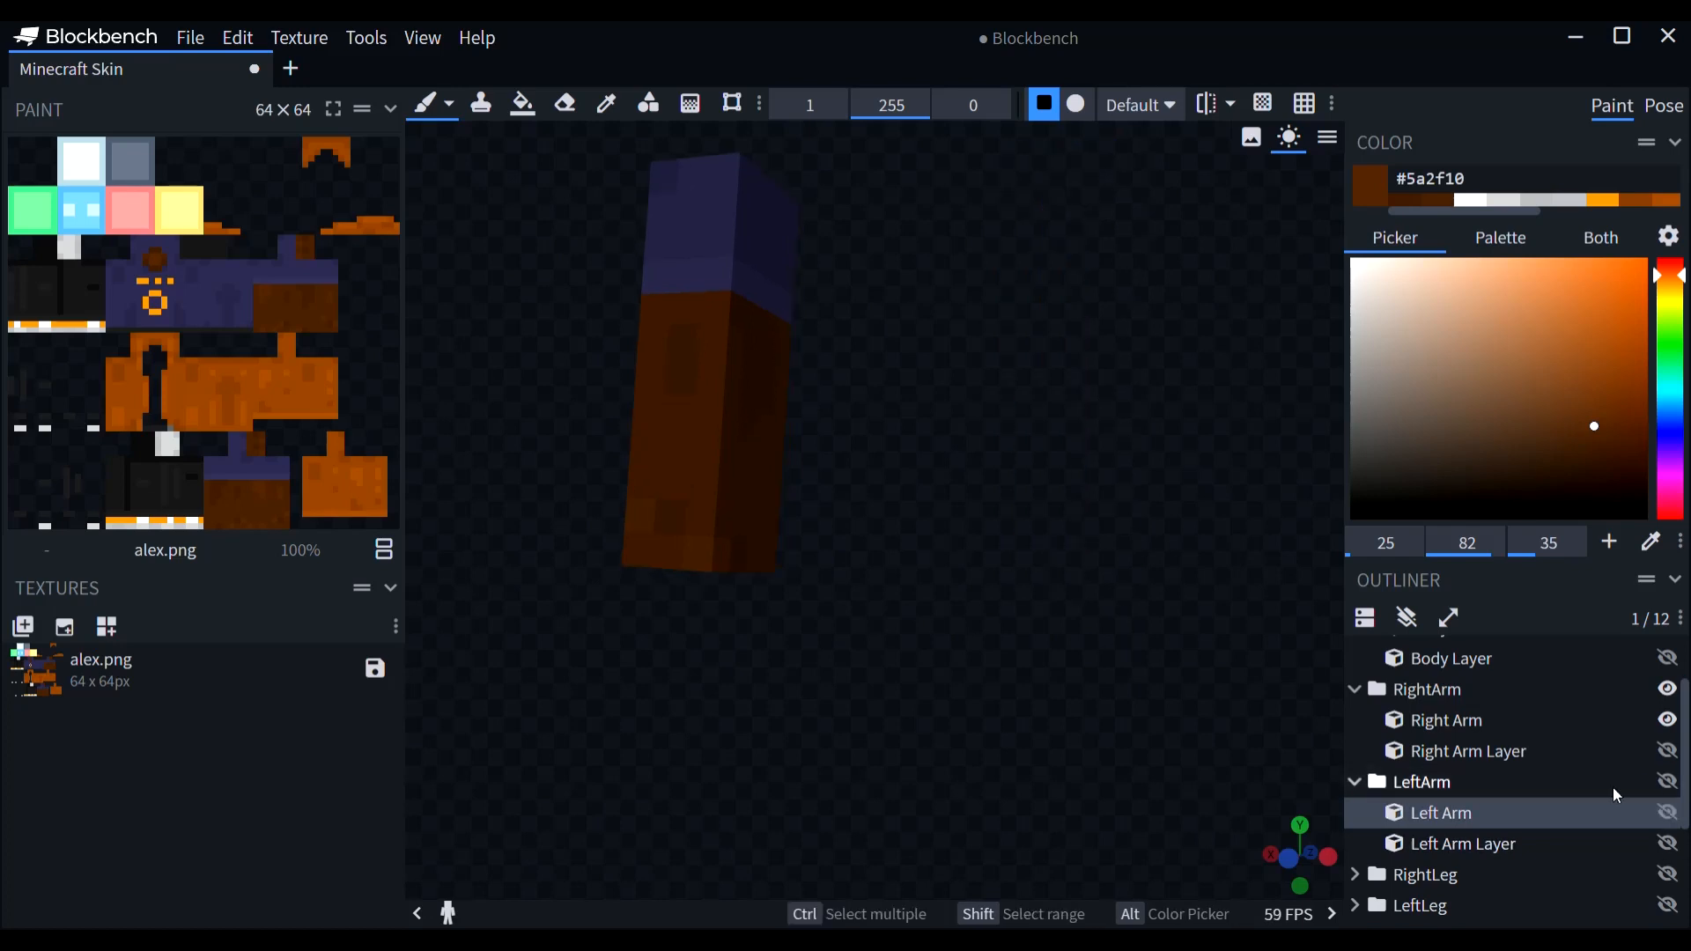
{"action": "left_click", "coordinate": [1355, 782]}
{"action": "left_click", "coordinate": [1667, 689]}
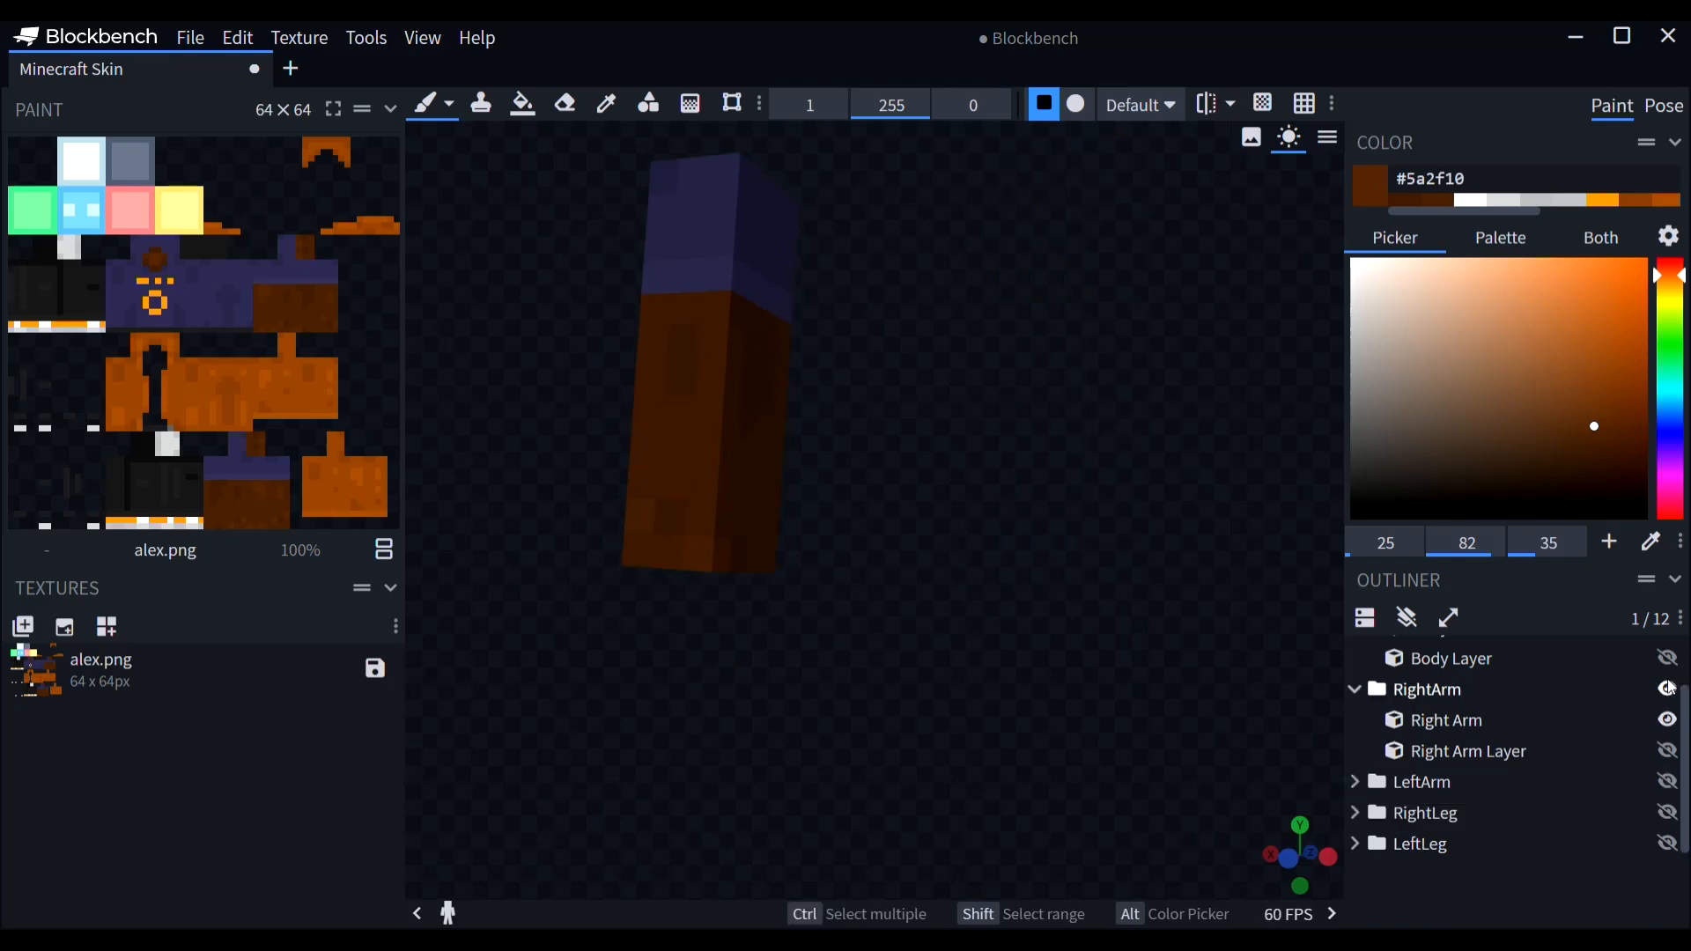
{"action": "scroll", "coordinate": [1592, 742], "scroll_direction": "up", "scroll_amount": 1}
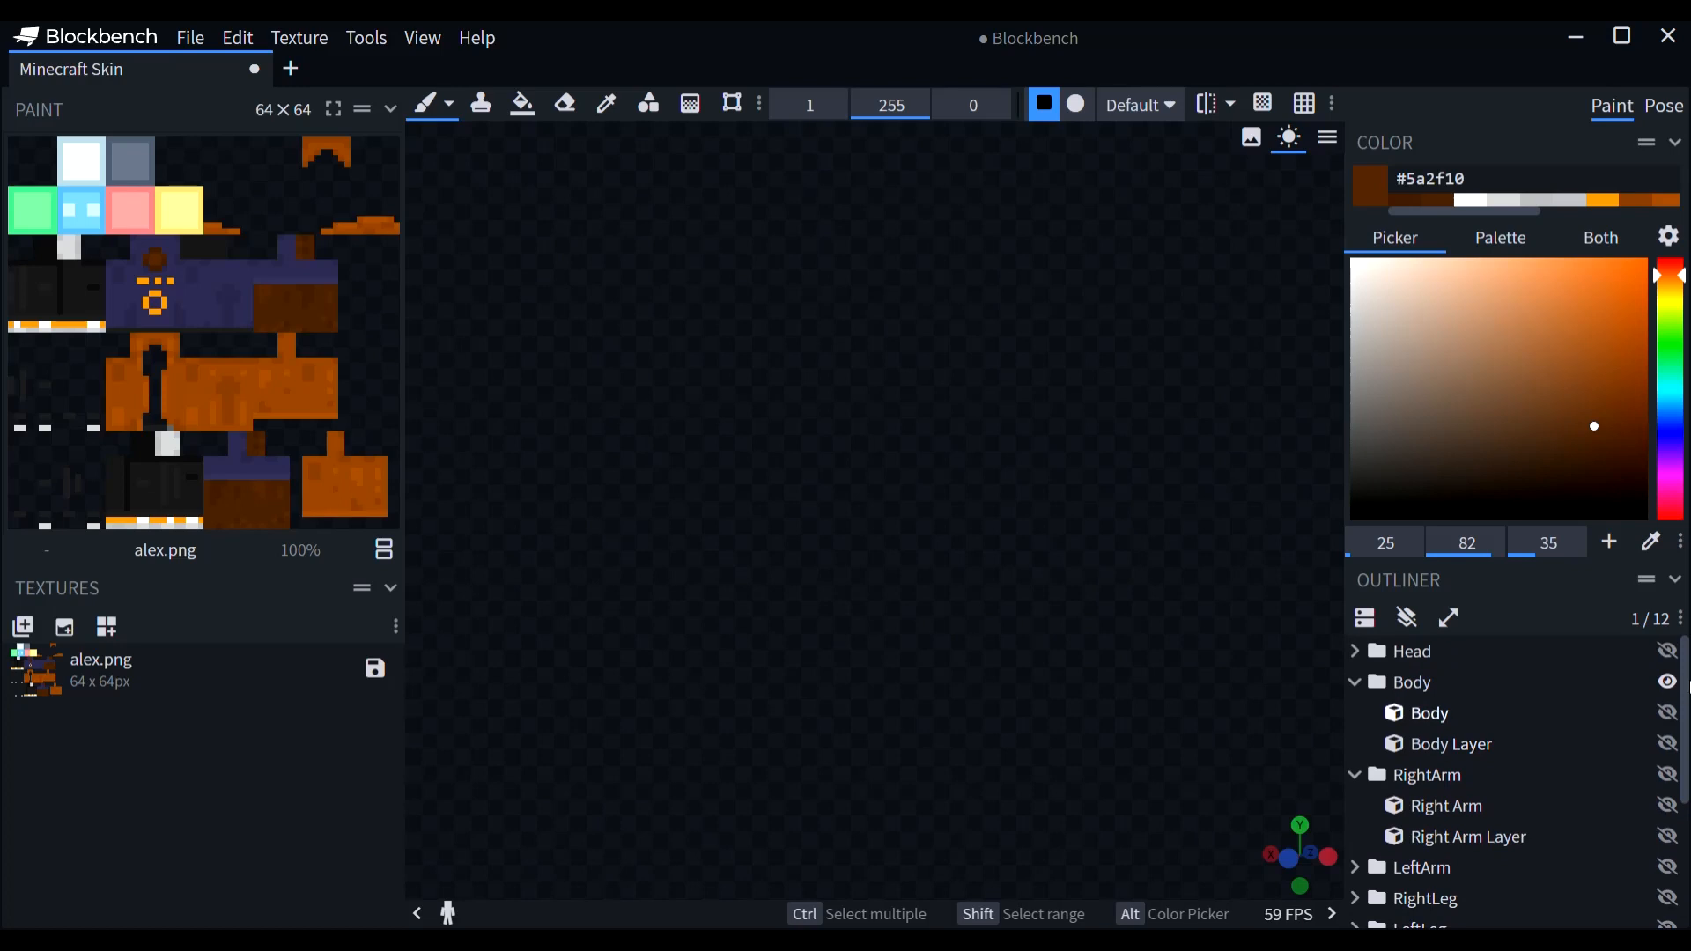
{"action": "left_click", "coordinate": [1667, 681]}
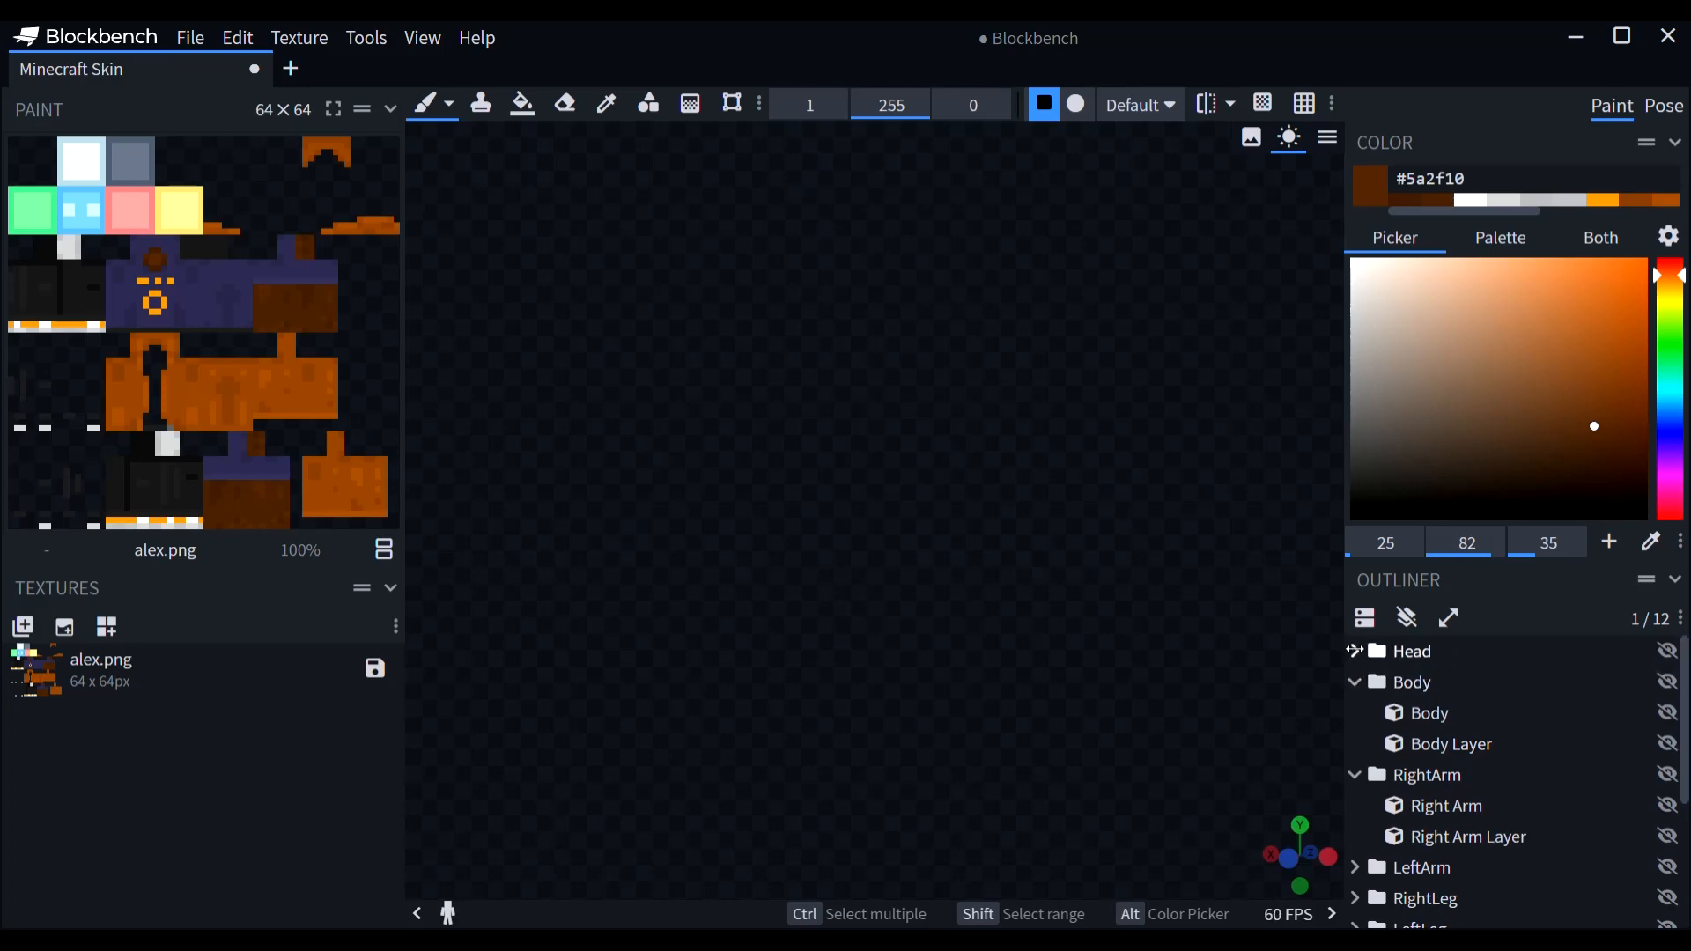
{"action": "left_click", "coordinate": [1355, 651]}
{"action": "left_click", "coordinate": [1668, 683]}
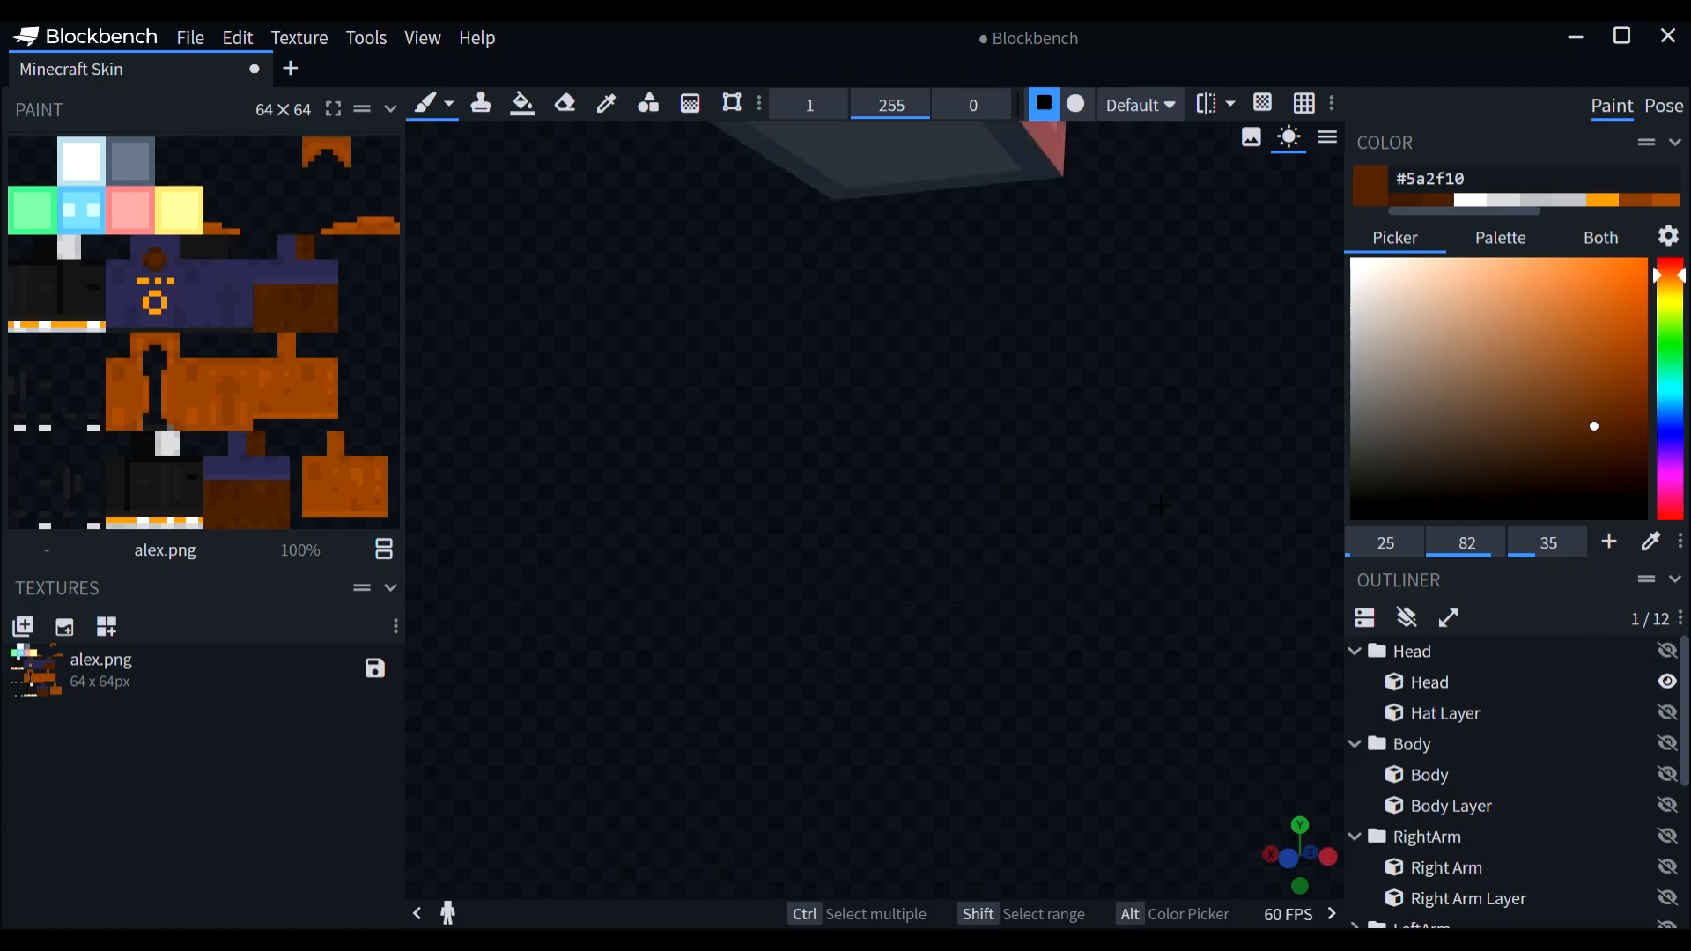
{"action": "right_click_drag", "start_coordinate": [1157, 539], "coordinate": [1161, 623]}
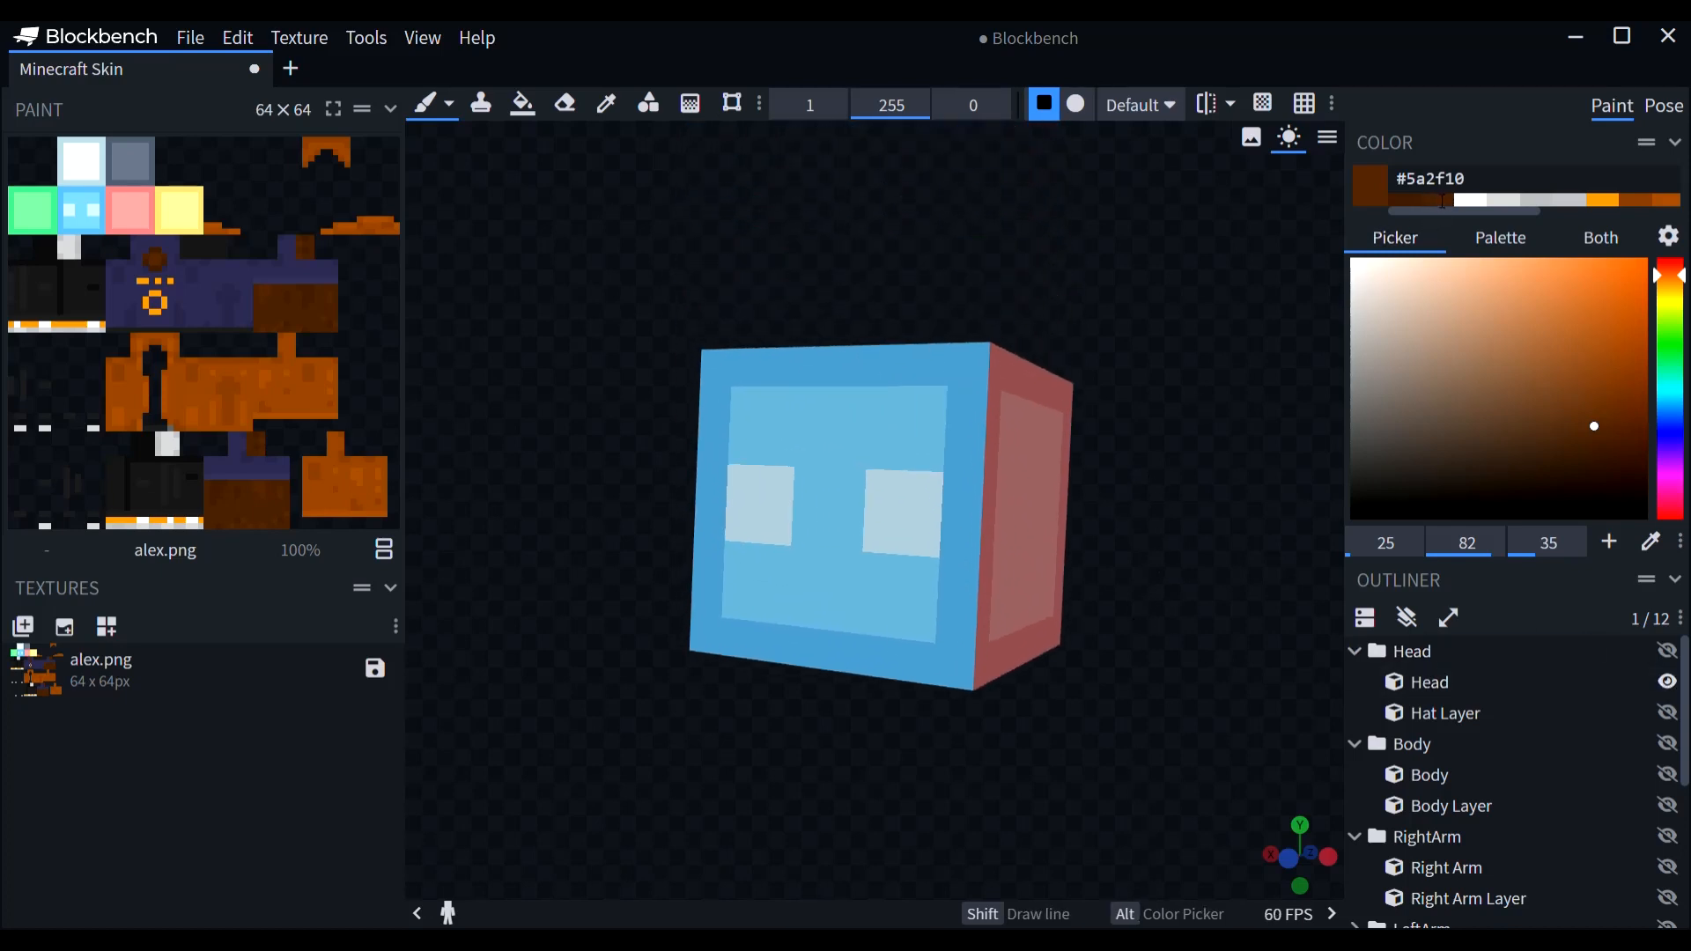
Step: Cover the whole head with the #522b0e skin tone, leaving the two light eyes unpainted
{"action": "left_click", "coordinate": [1442, 201]}
{"action": "mouse_move", "coordinate": [721, 388]}
{"action": "left_mouse_down"}
{"action": "mouse_move", "coordinate": [744, 369]}
{"action": "mouse_move", "coordinate": [722, 422]}
{"action": "mouse_move", "coordinate": [959, 415]}
{"action": "mouse_move", "coordinate": [915, 370]}
{"action": "mouse_move", "coordinate": [742, 396]}
{"action": "left_mouse_up"}
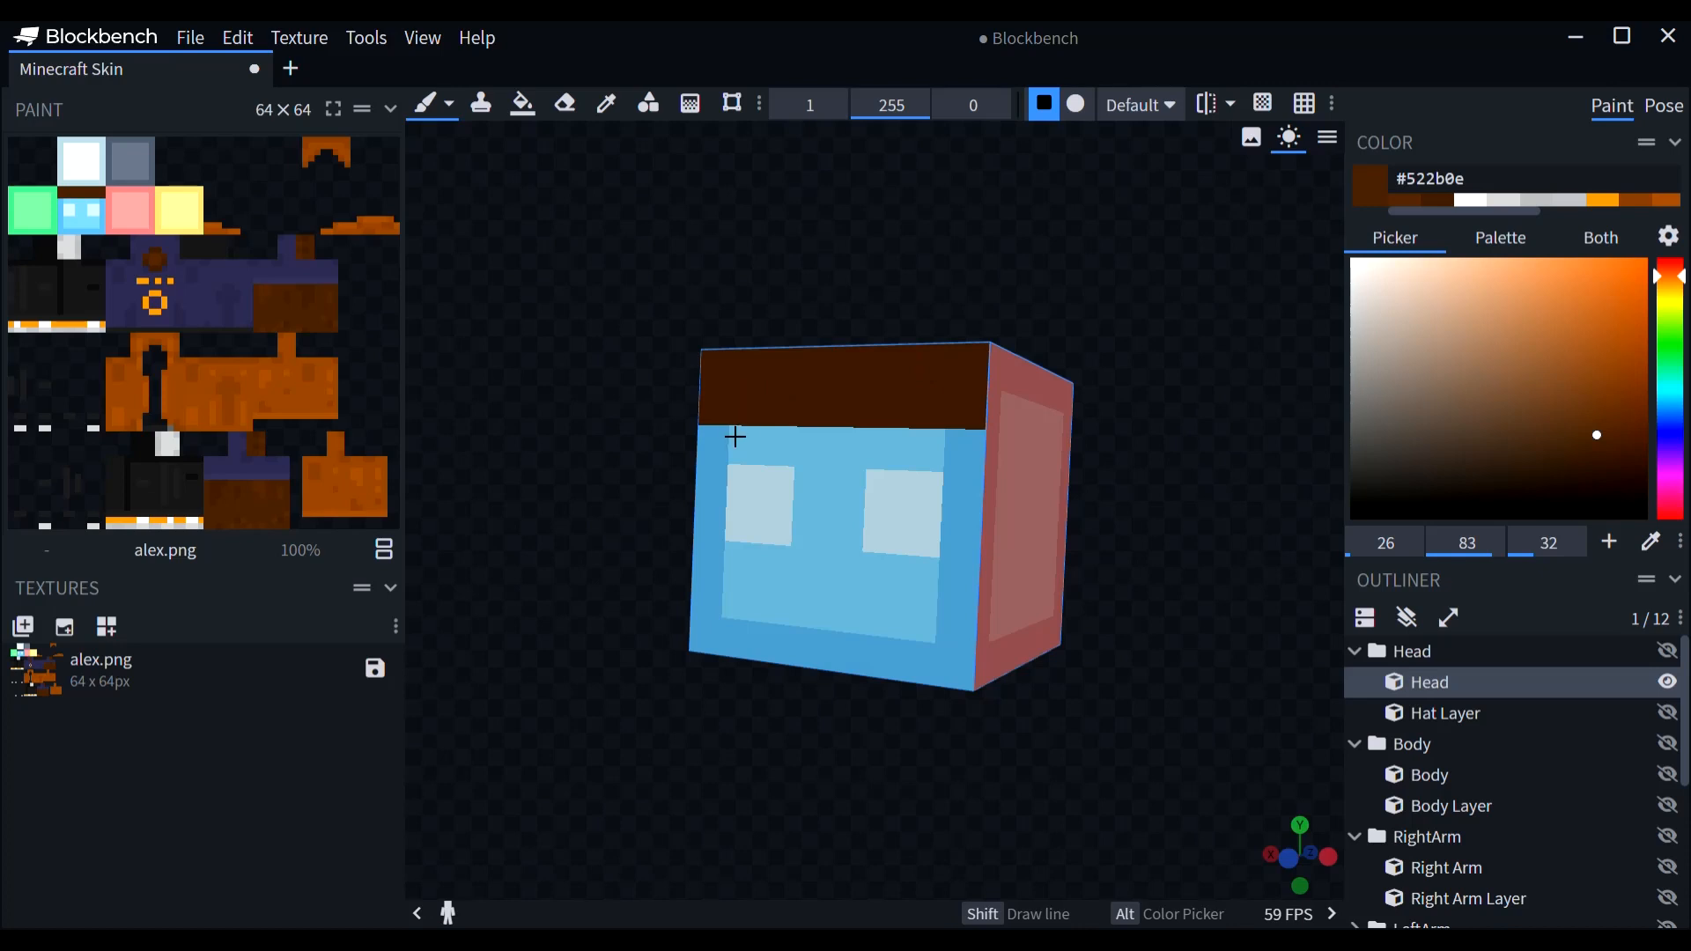
{"action": "mouse_move", "coordinate": [735, 462]}
{"action": "left_mouse_down"}
{"action": "mouse_move", "coordinate": [969, 478]}
{"action": "mouse_move", "coordinate": [983, 568]}
{"action": "mouse_move", "coordinate": [947, 695]}
{"action": "mouse_move", "coordinate": [722, 650]}
{"action": "mouse_move", "coordinate": [698, 585]}
{"action": "mouse_move", "coordinate": [728, 490]}
{"action": "mouse_move", "coordinate": [763, 643]}
{"action": "mouse_move", "coordinate": [811, 578]}
{"action": "left_mouse_up"}
{"action": "middle_click_drag", "start_coordinate": [955, 401], "coordinate": [851, 400]}
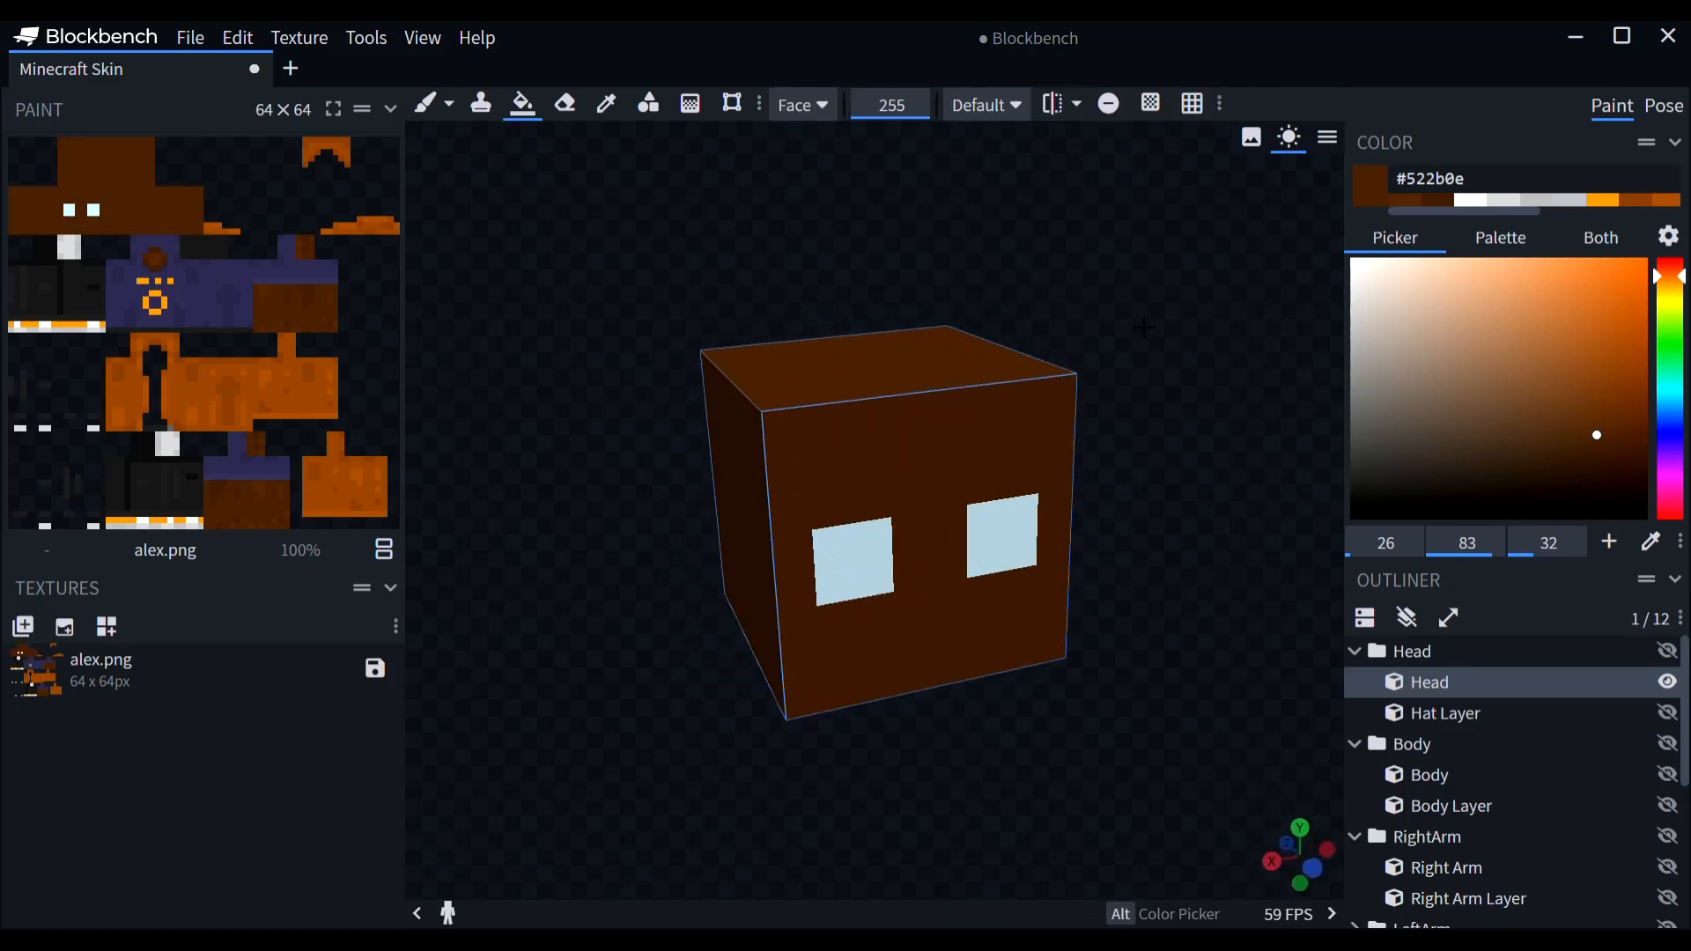
Step: Fill the head's top face with the darker brown #43240c
{"action": "left_click", "coordinate": [1441, 202]}
{"action": "left_click_drag", "start_coordinate": [1601, 468], "coordinate": [1595, 452]}
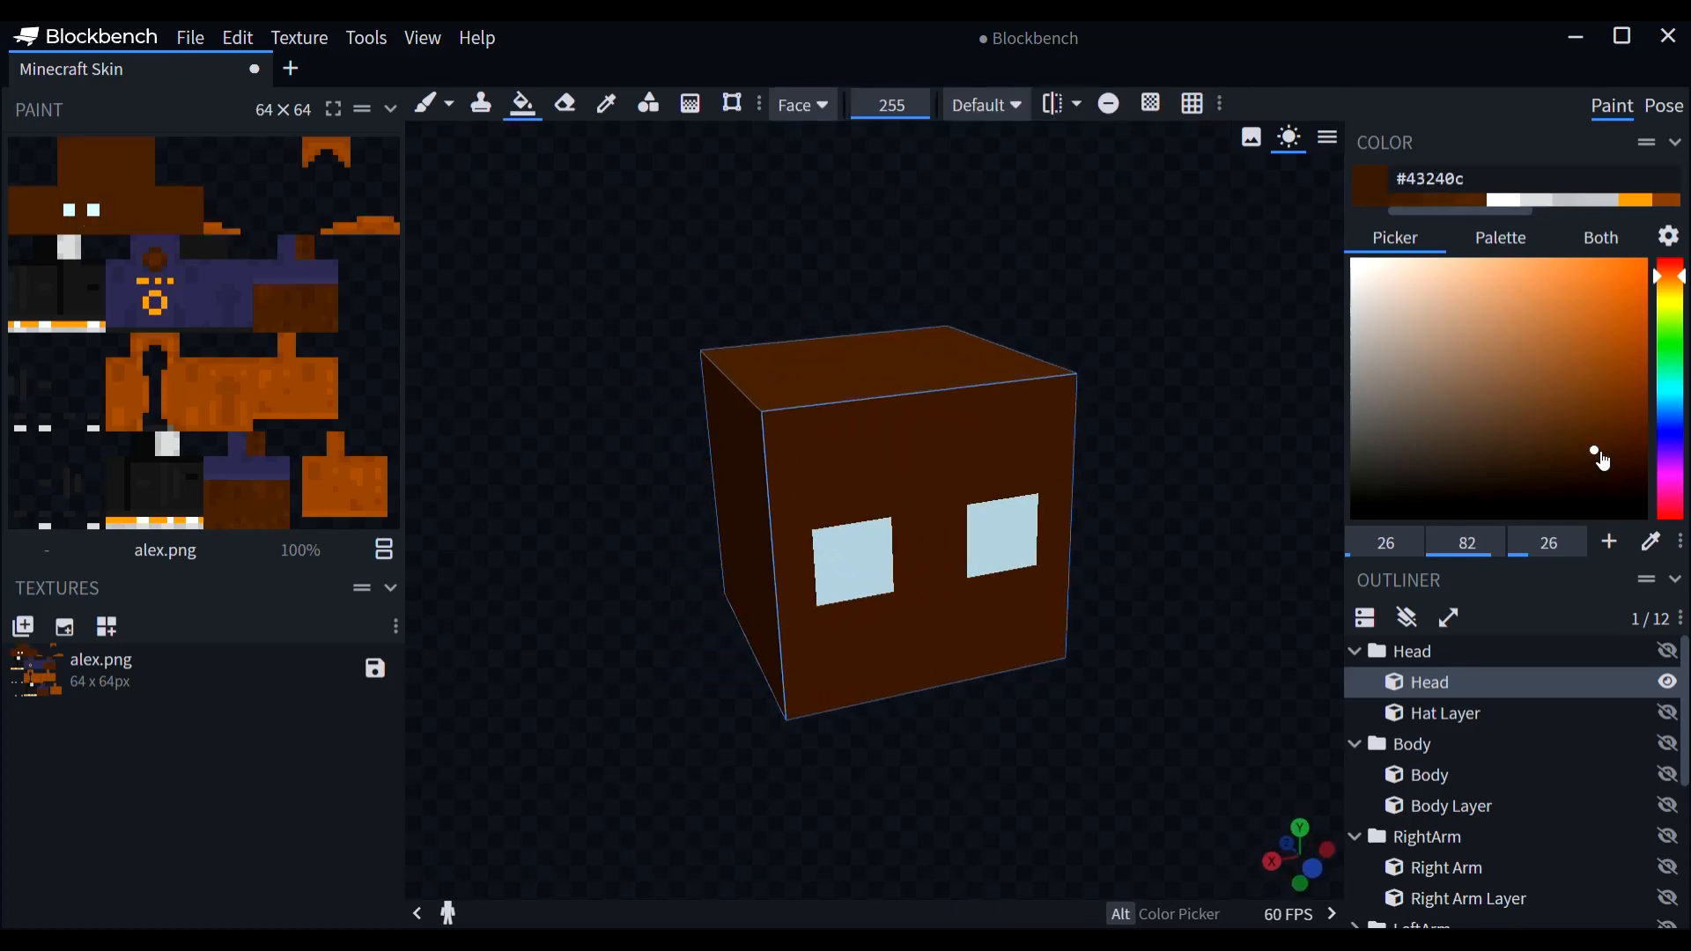
{"action": "left_click", "coordinate": [426, 104]}
{"action": "left_click", "coordinate": [523, 104]}
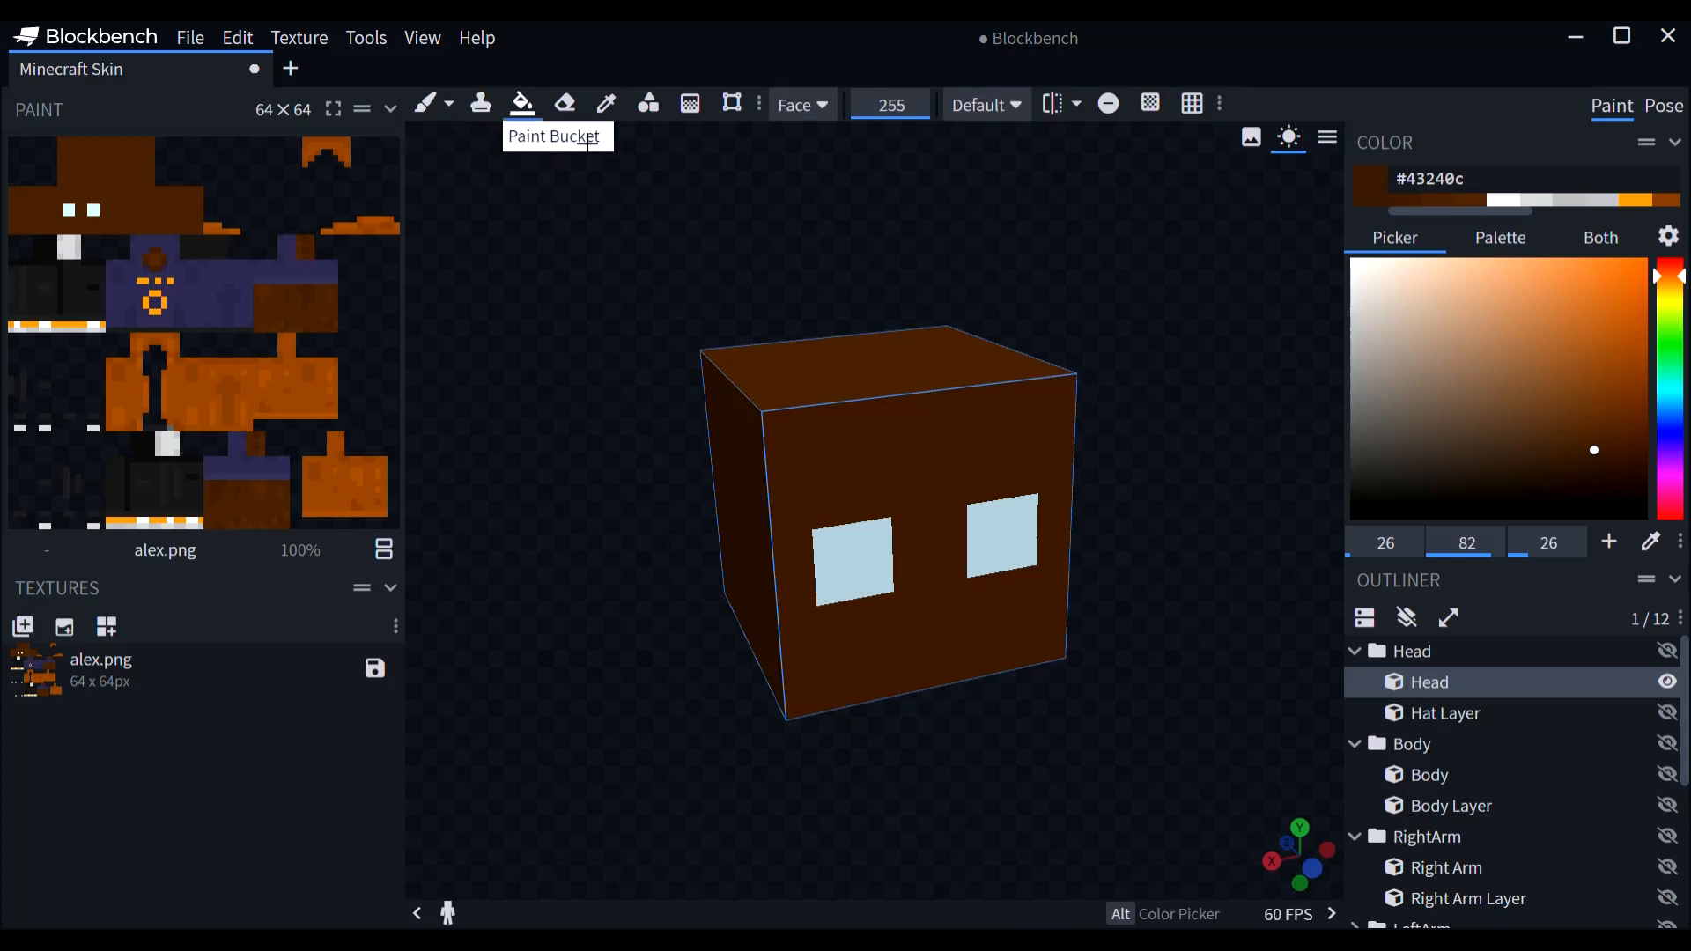
{"action": "left_click_drag", "start_coordinate": [607, 264], "coordinate": [837, 374]}
{"action": "left_click", "coordinate": [838, 373]}
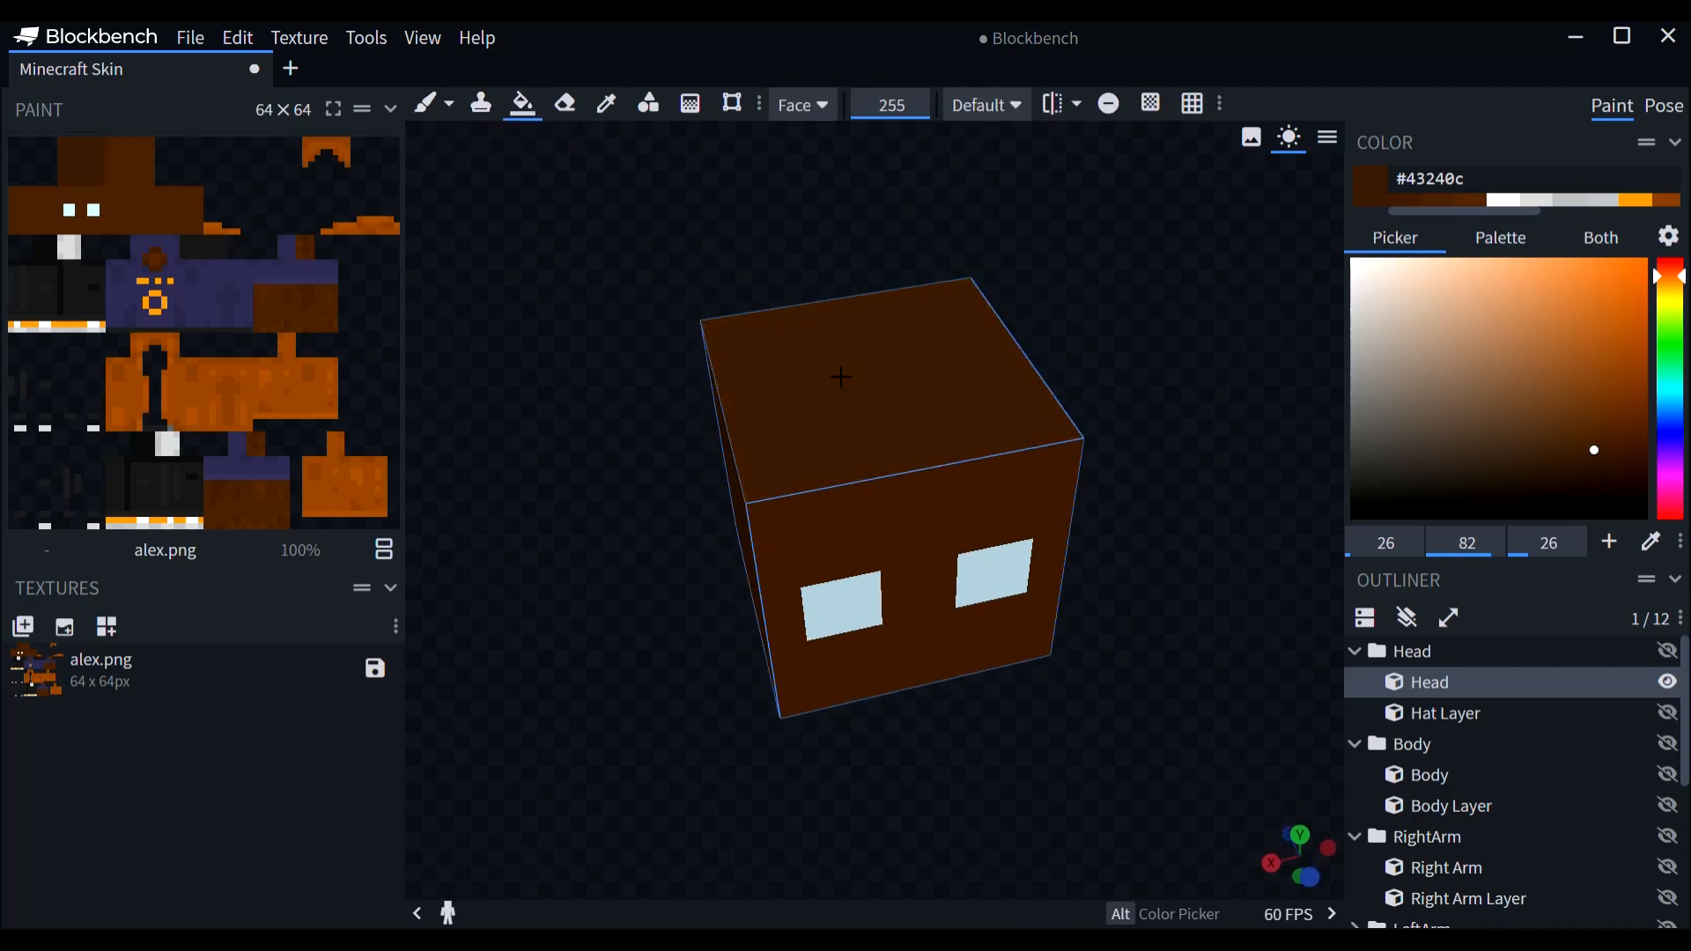
Step: Paint a stepped #43240c hairline across the upper part of the head's right side
{"action": "left_click", "coordinate": [422, 109]}
{"action": "left_click_drag", "start_coordinate": [467, 370], "coordinate": [537, 295]}
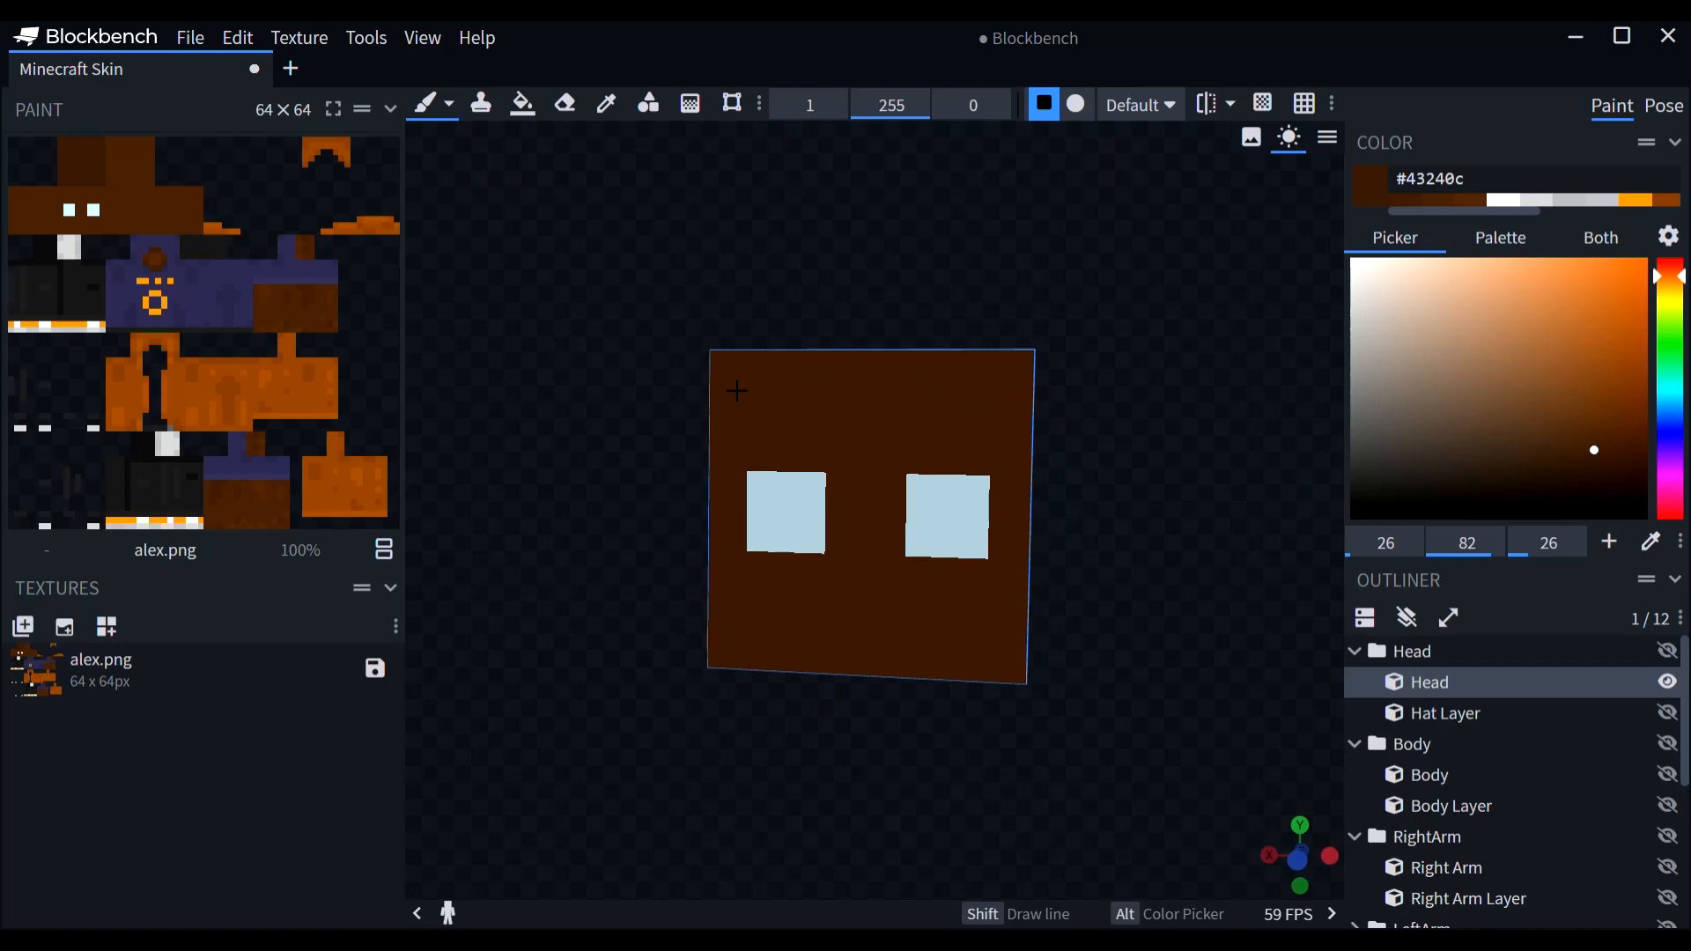
{"action": "left_click_drag", "start_coordinate": [696, 423], "coordinate": [924, 433]}
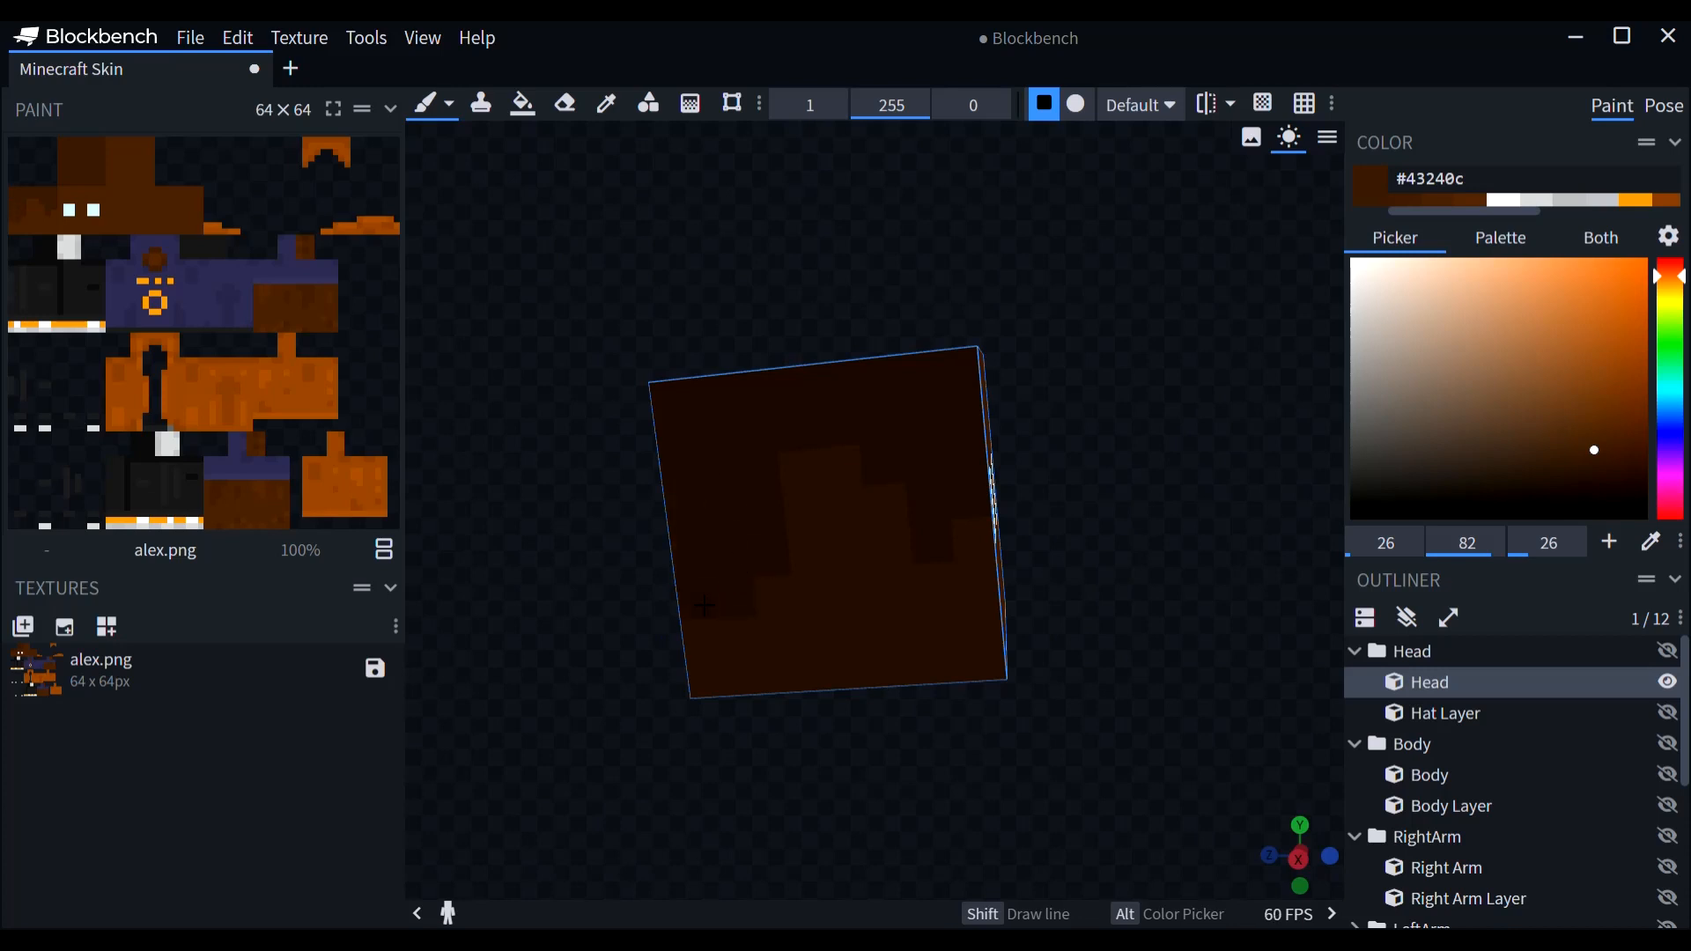
{"action": "left_click_drag", "start_coordinate": [630, 732], "coordinate": [990, 464]}
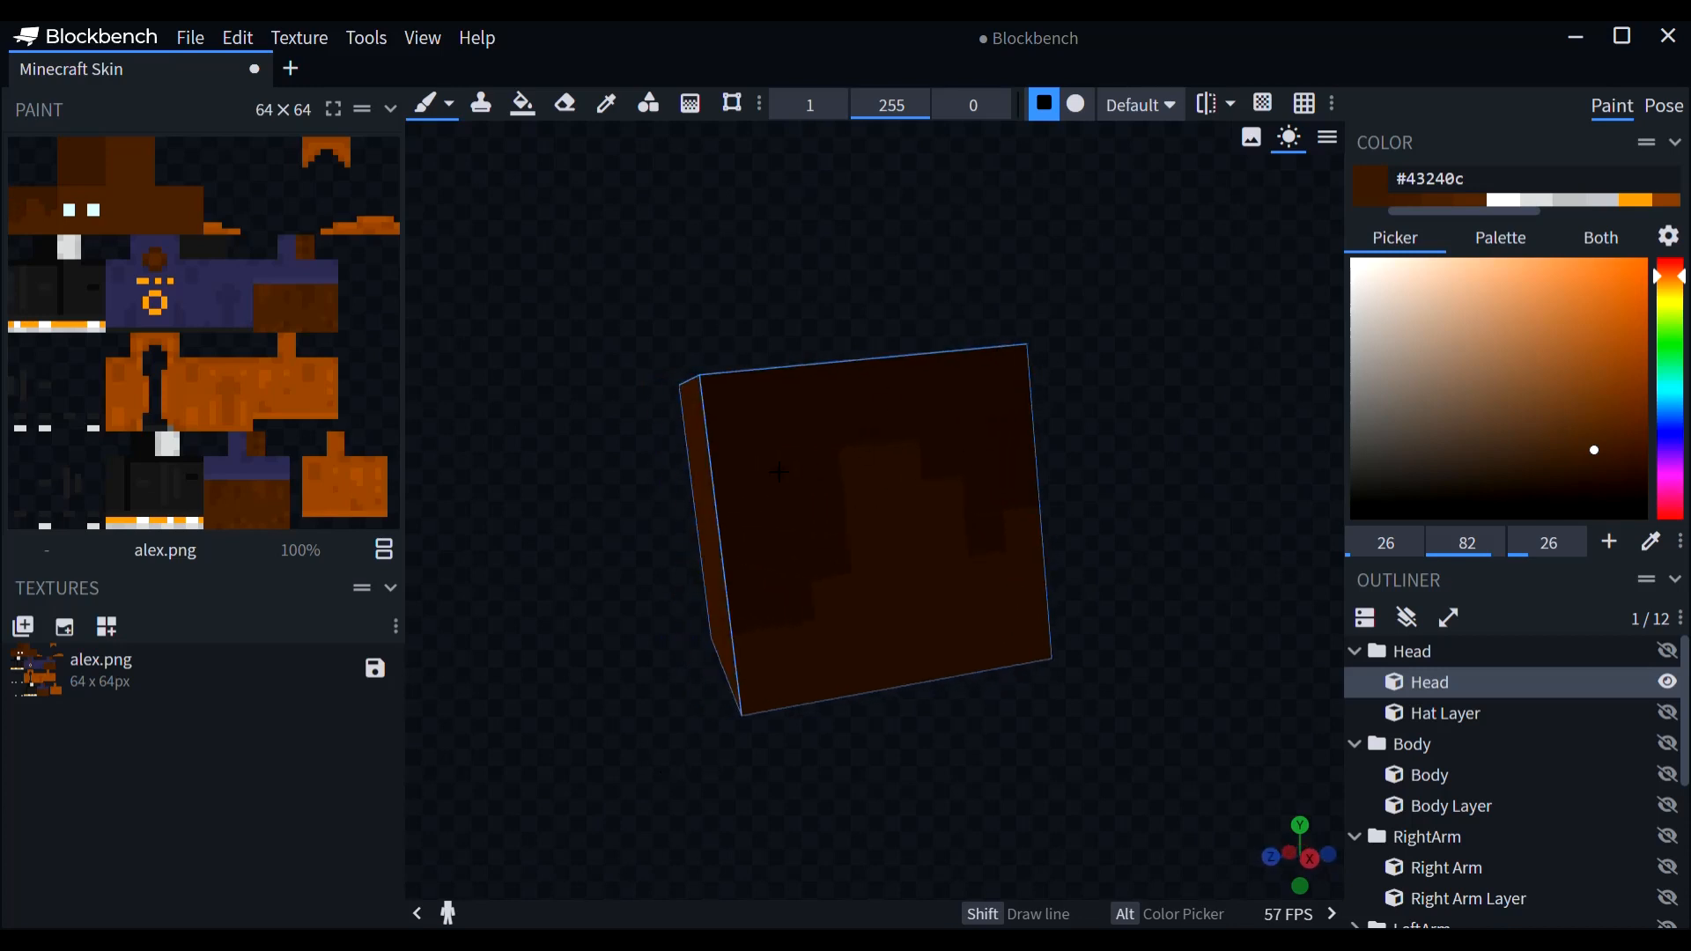
Step: Extend the #43240c hair down over the back of the head
{"action": "mouse_move", "coordinate": [911, 772]}
{"action": "left_mouse_down"}
{"action": "mouse_move", "coordinate": [930, 598]}
{"action": "mouse_move", "coordinate": [750, 591]}
{"action": "mouse_move", "coordinate": [666, 563]}
{"action": "mouse_move", "coordinate": [669, 441]}
{"action": "mouse_move", "coordinate": [708, 389]}
{"action": "mouse_move", "coordinate": [886, 378]}
{"action": "mouse_move", "coordinate": [899, 479]}
{"action": "mouse_move", "coordinate": [762, 566]}
{"action": "mouse_move", "coordinate": [732, 438]}
{"action": "mouse_move", "coordinate": [812, 512]}
{"action": "left_mouse_up"}
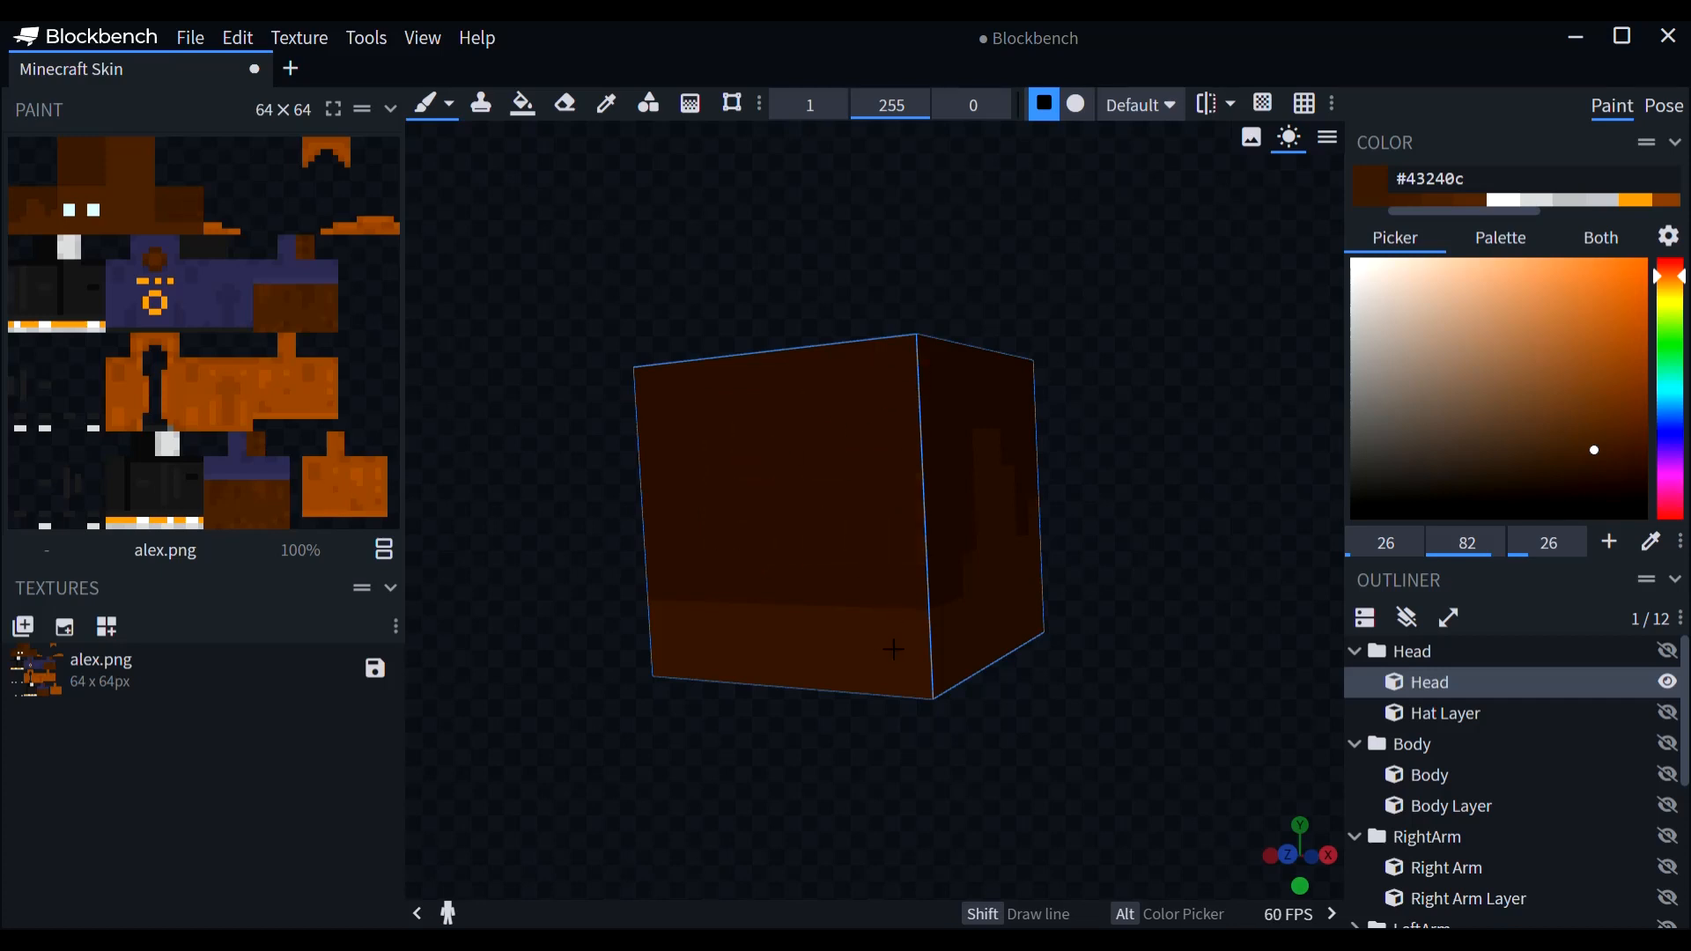
{"action": "mouse_move", "coordinate": [746, 649]}
{"action": "left_mouse_down"}
{"action": "mouse_move", "coordinate": [725, 652]}
{"action": "mouse_move", "coordinate": [860, 660]}
{"action": "left_mouse_up"}
{"action": "left_click_drag", "start_coordinate": [827, 776], "coordinate": [1228, 814]}
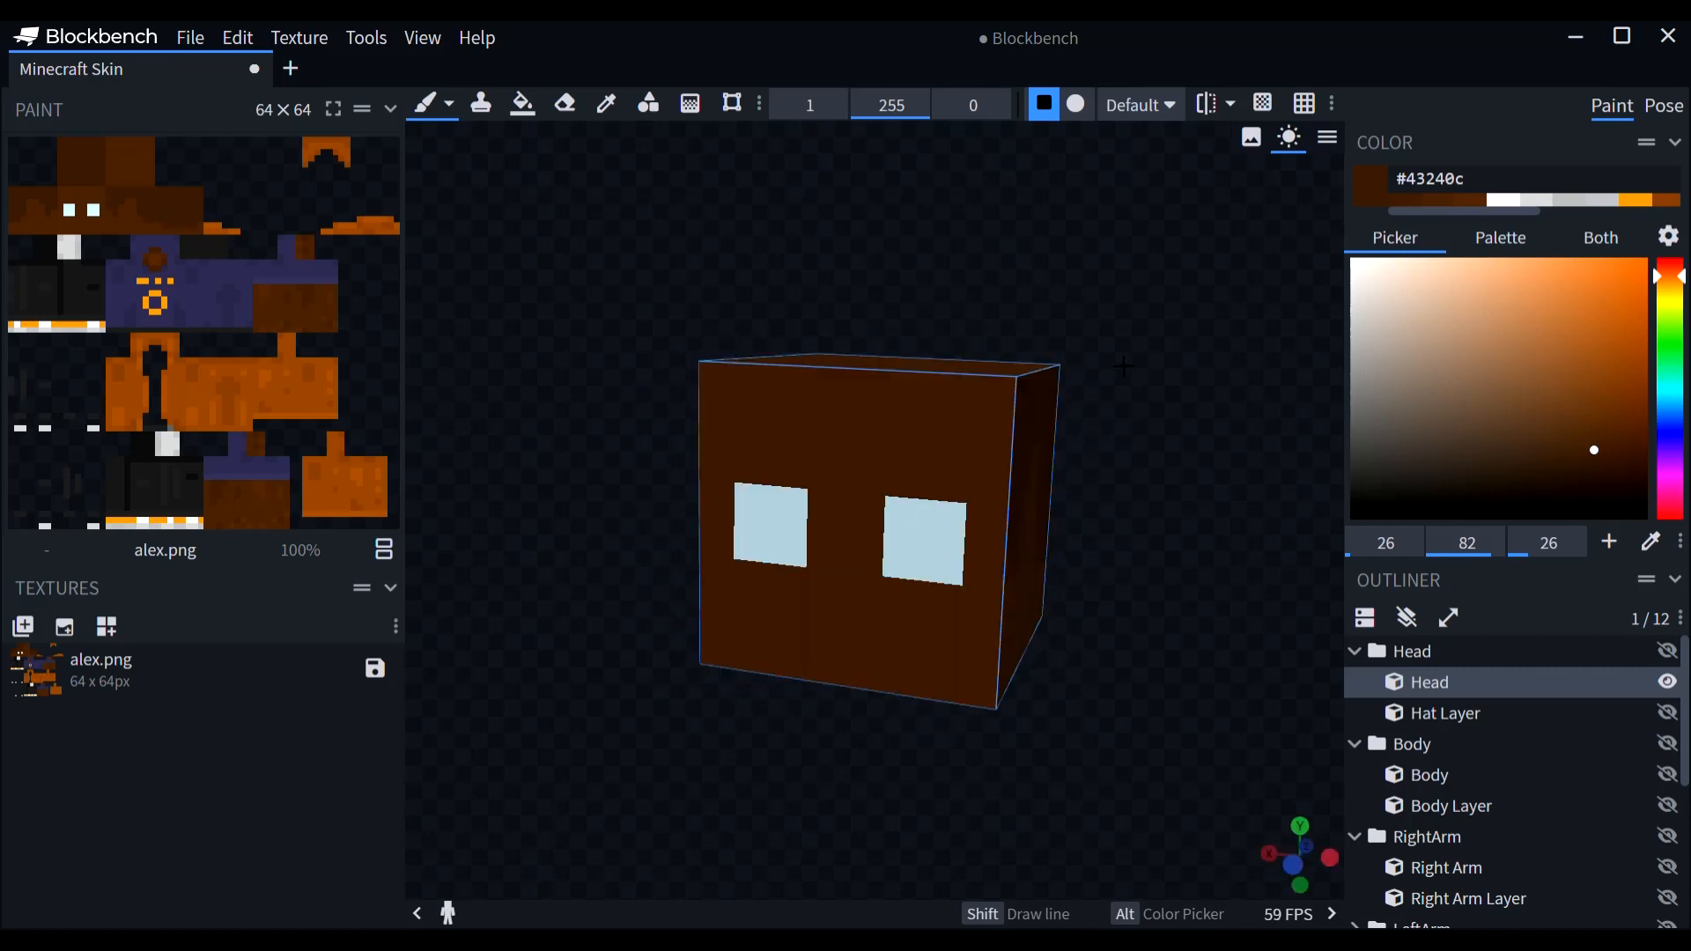
Step: Paint an uneven #43240c hairline across the forehead, reaching lower on the head's right half
{"action": "left_click", "coordinate": [988, 406]}
{"action": "left_click_drag", "start_coordinate": [988, 406], "coordinate": [715, 394]}
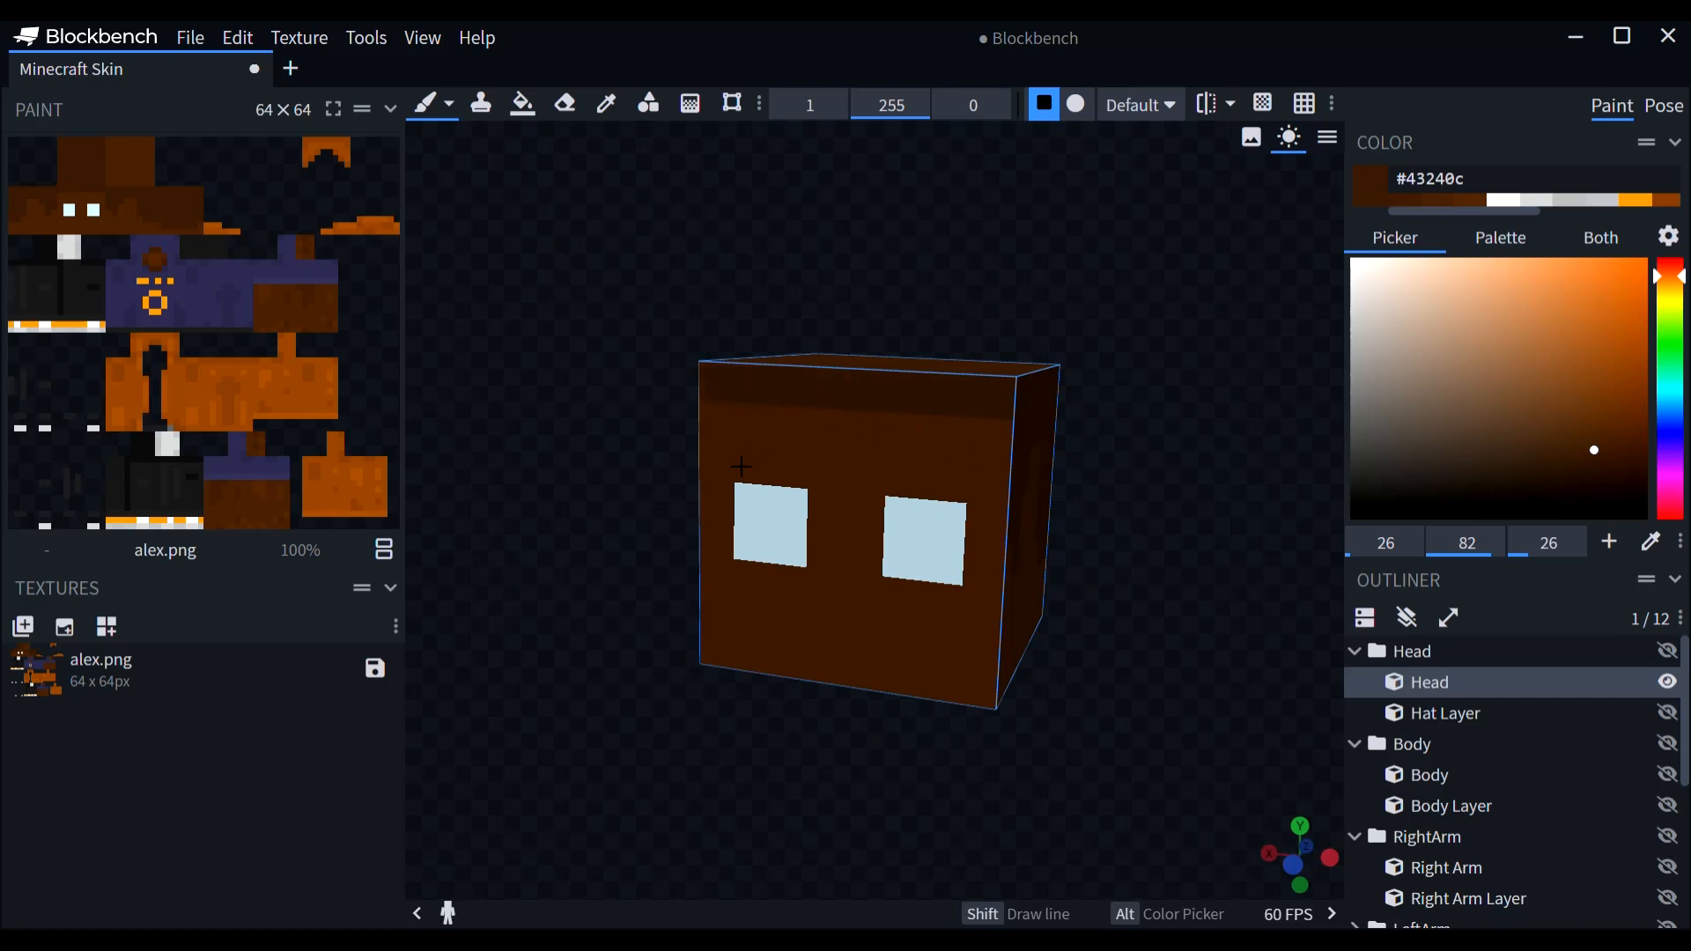
{"action": "mouse_move", "coordinate": [718, 507]}
{"action": "left_mouse_down"}
{"action": "mouse_move", "coordinate": [726, 478]}
{"action": "mouse_move", "coordinate": [784, 475]}
{"action": "mouse_move", "coordinate": [749, 439]}
{"action": "mouse_move", "coordinate": [768, 428]}
{"action": "mouse_move", "coordinate": [982, 457]}
{"action": "mouse_move", "coordinate": [1037, 493]}
{"action": "left_mouse_up"}
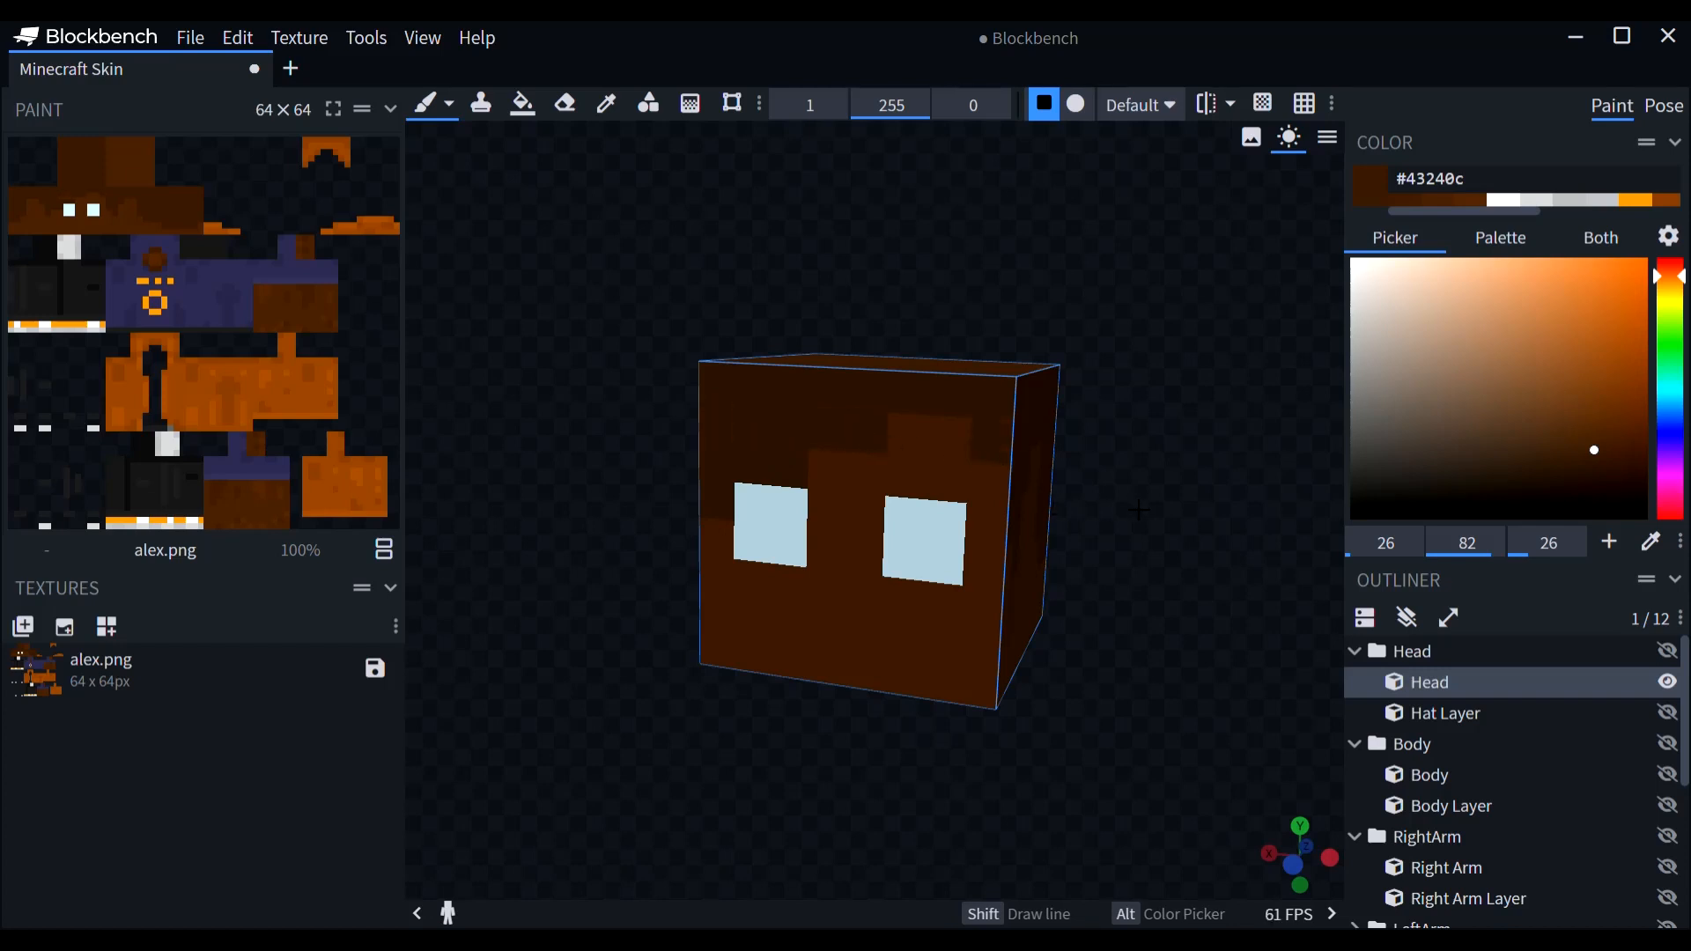
{"action": "left_click_drag", "start_coordinate": [1139, 510], "coordinate": [1176, 491]}
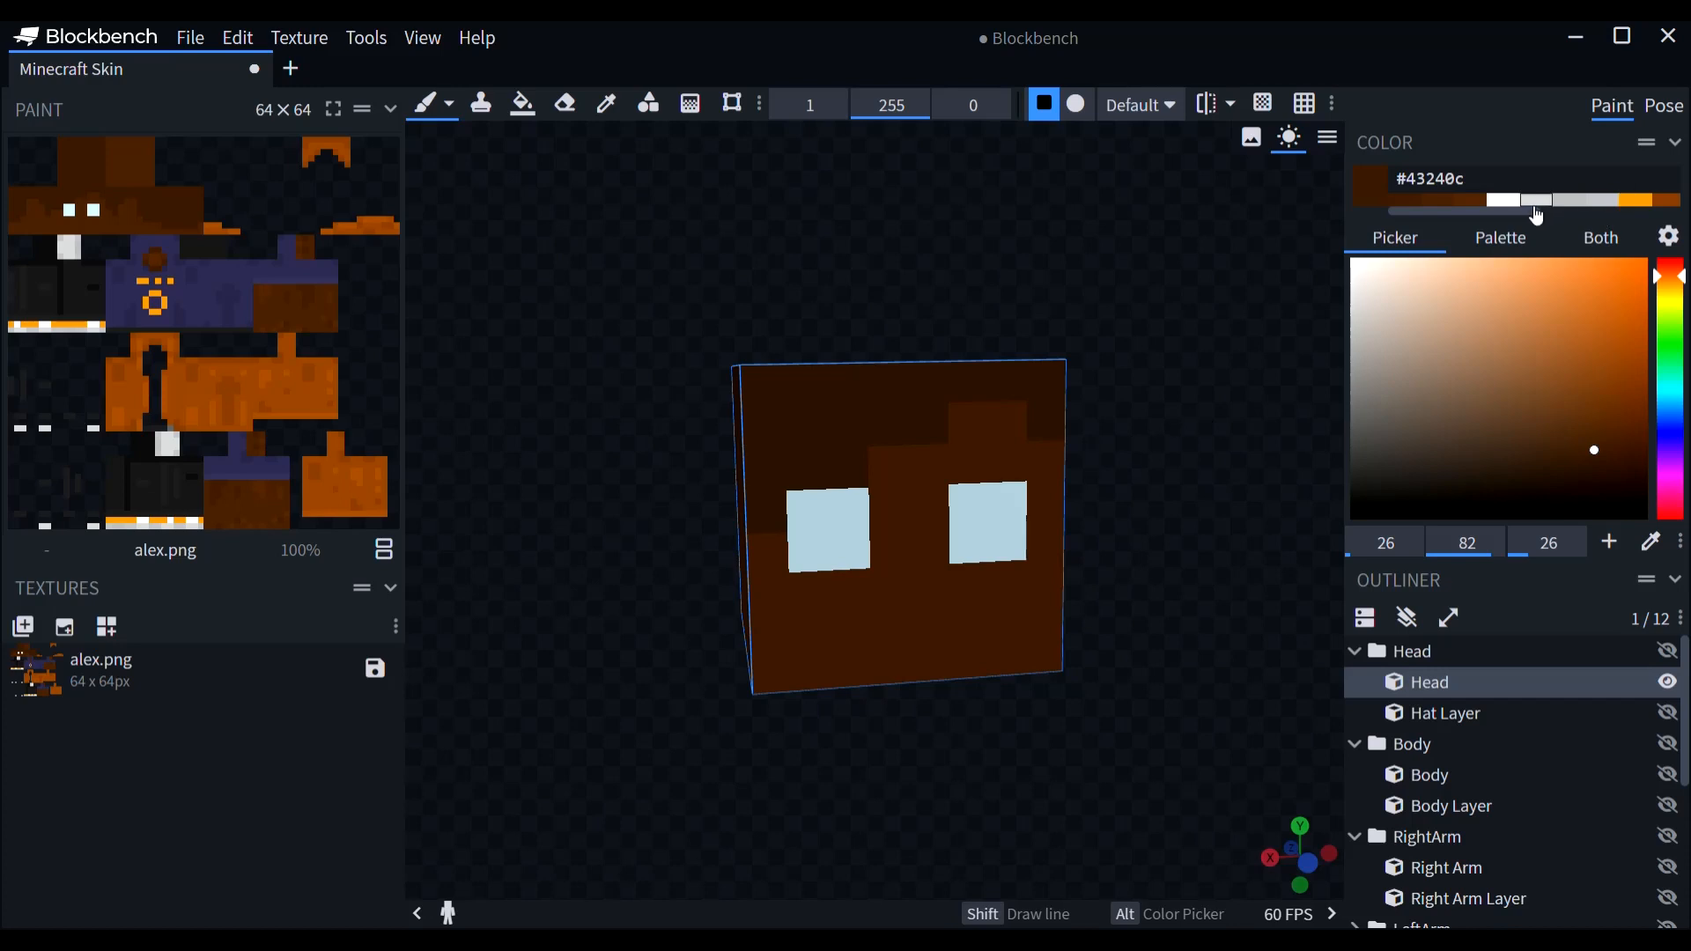
{"action": "left_click_drag", "start_coordinate": [1145, 432], "coordinate": [1006, 435]}
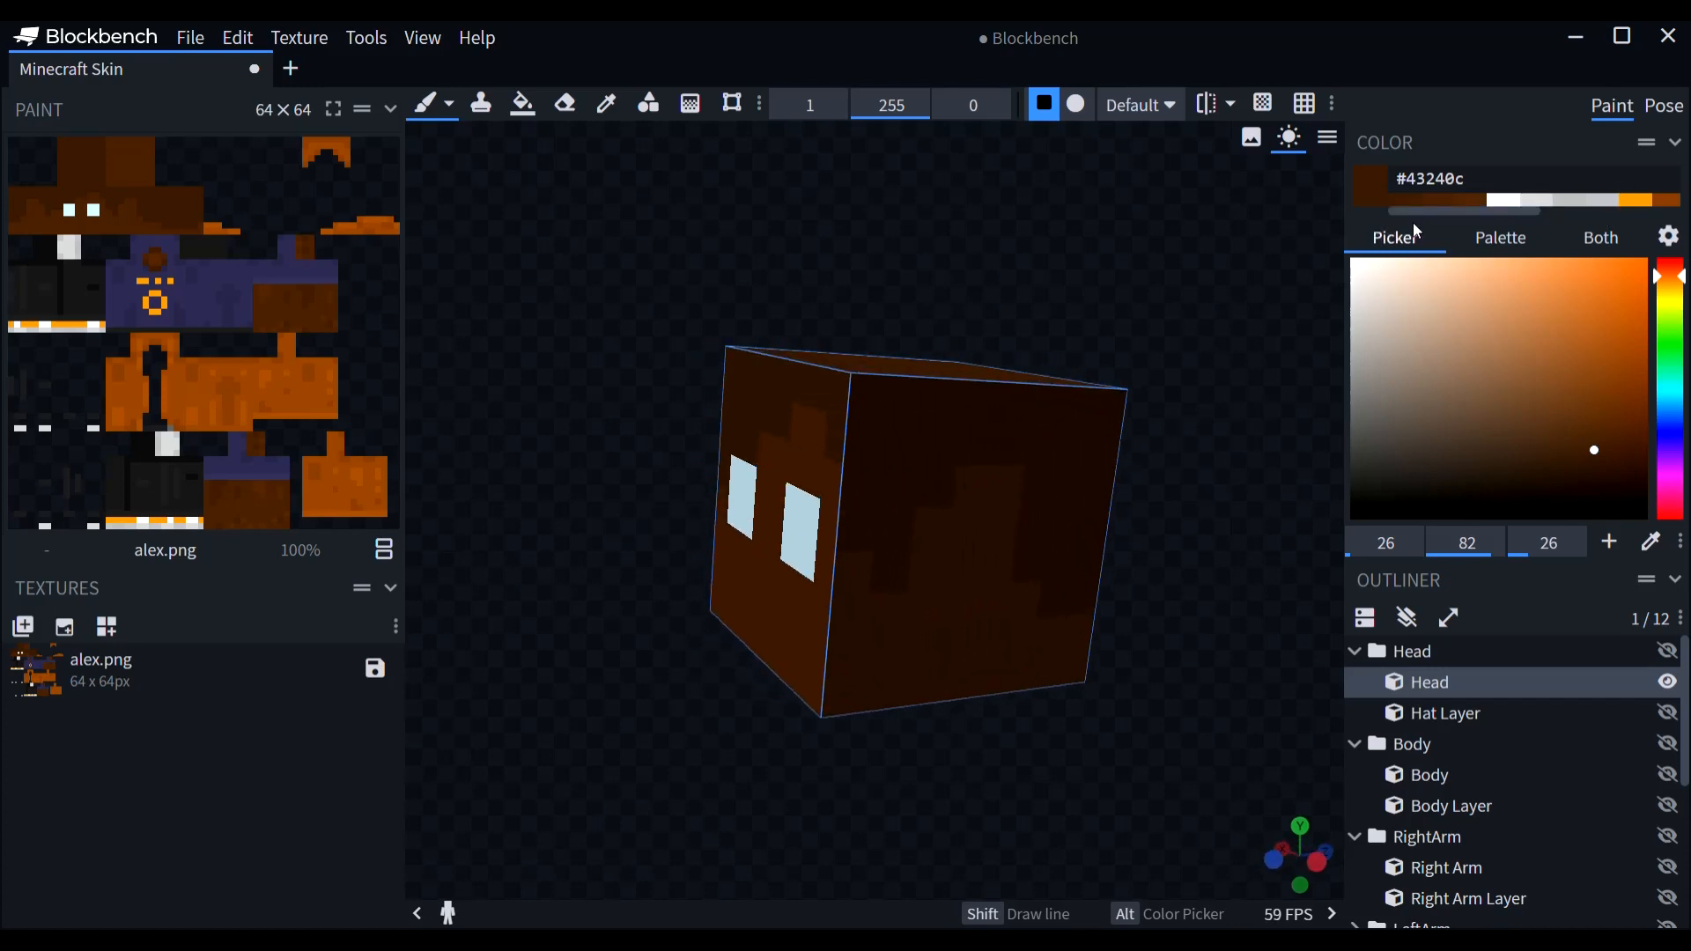
Step: Paint a #5a2f10 nose patch between the eyes on the Head and Hat Layer, leaving the Hat Layer hidden
{"action": "left_click", "coordinate": [1469, 201]}
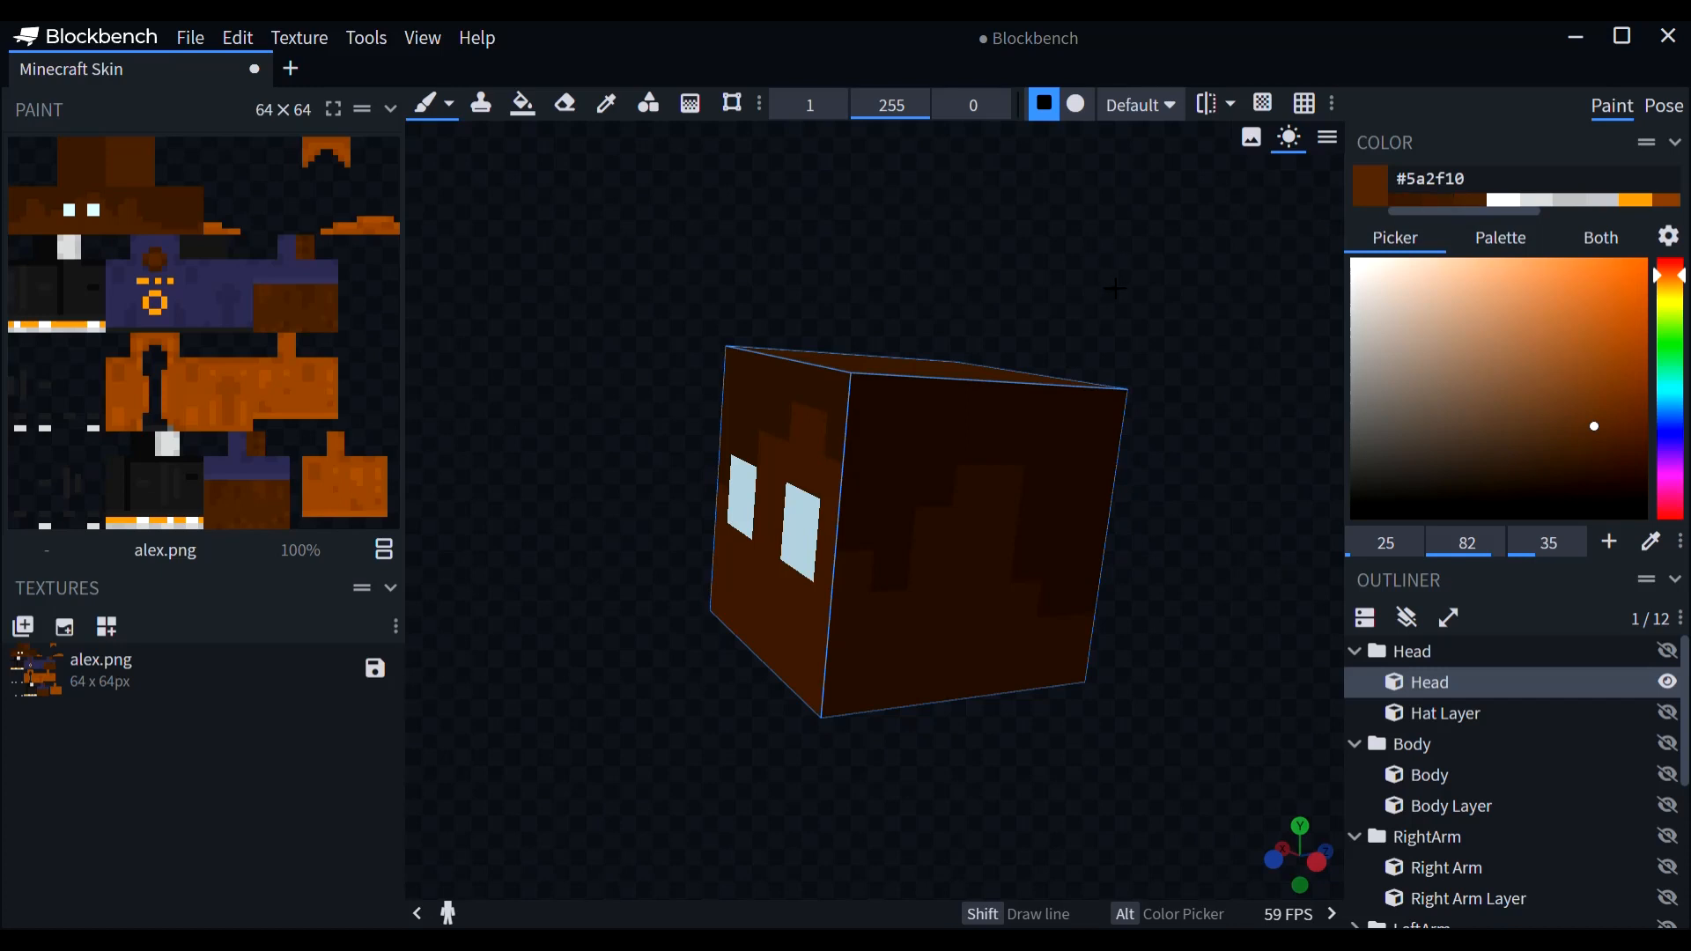
{"action": "left_click_drag", "start_coordinate": [1115, 289], "coordinate": [1222, 292]}
{"action": "scroll", "coordinate": [942, 449], "scroll_direction": "up", "scroll_amount": 4}
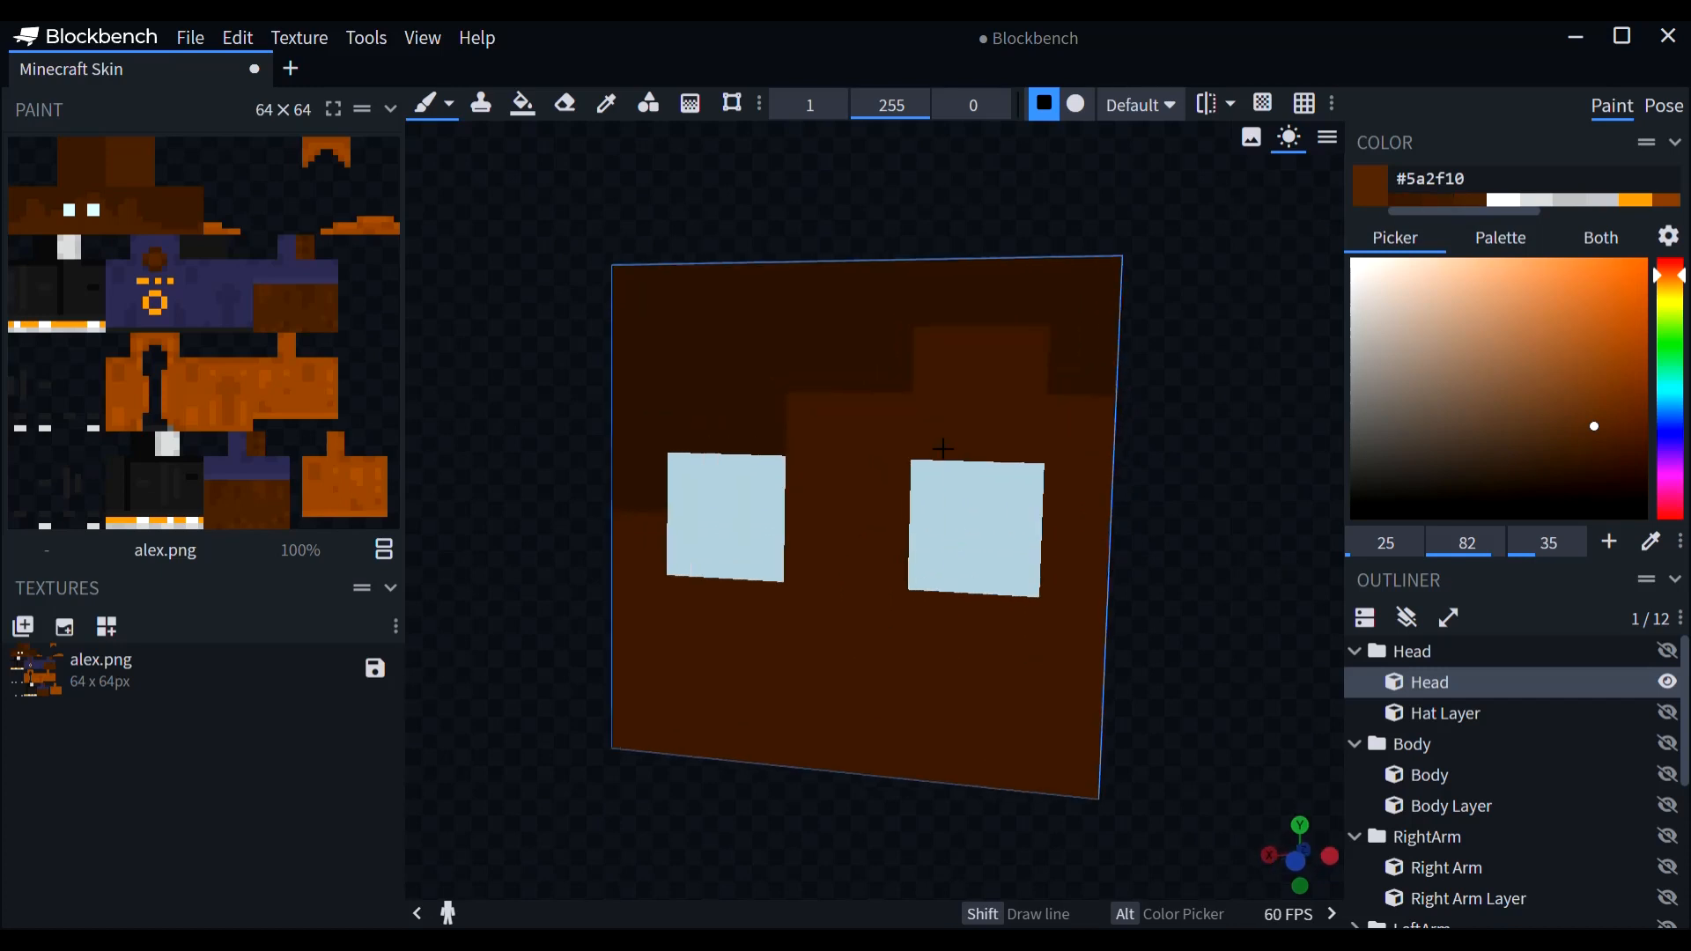
{"action": "left_click", "coordinate": [1668, 712]}
{"action": "left_click_drag", "start_coordinate": [828, 571], "coordinate": [880, 574]}
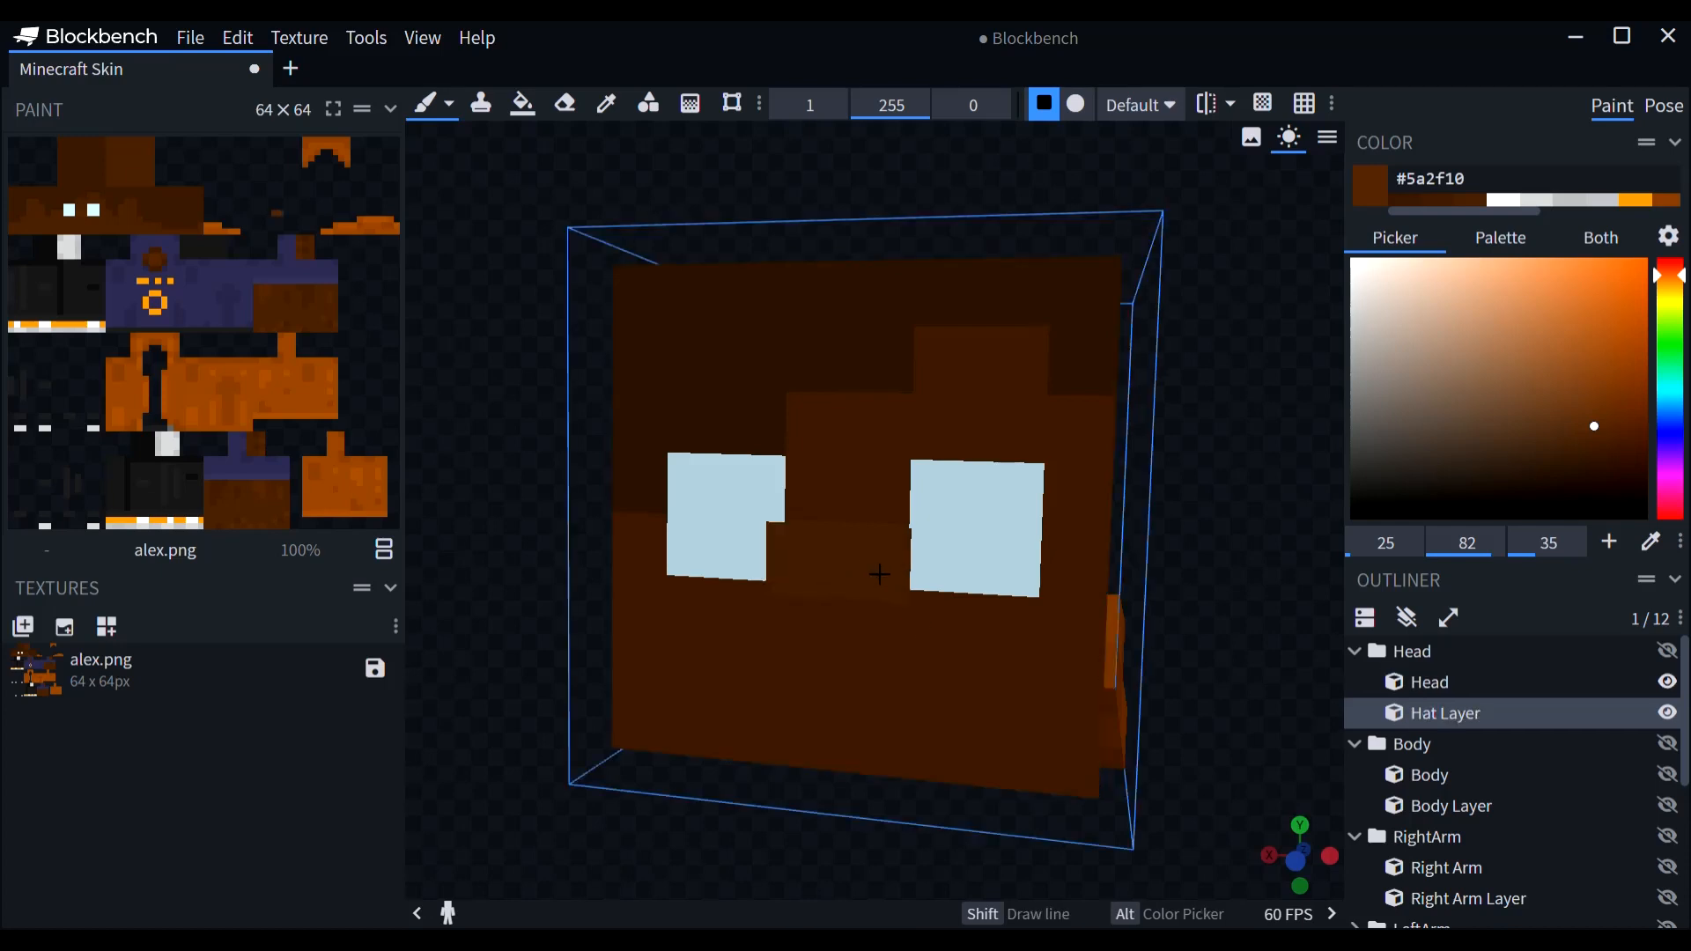
{"action": "left_click", "coordinate": [1668, 713]}
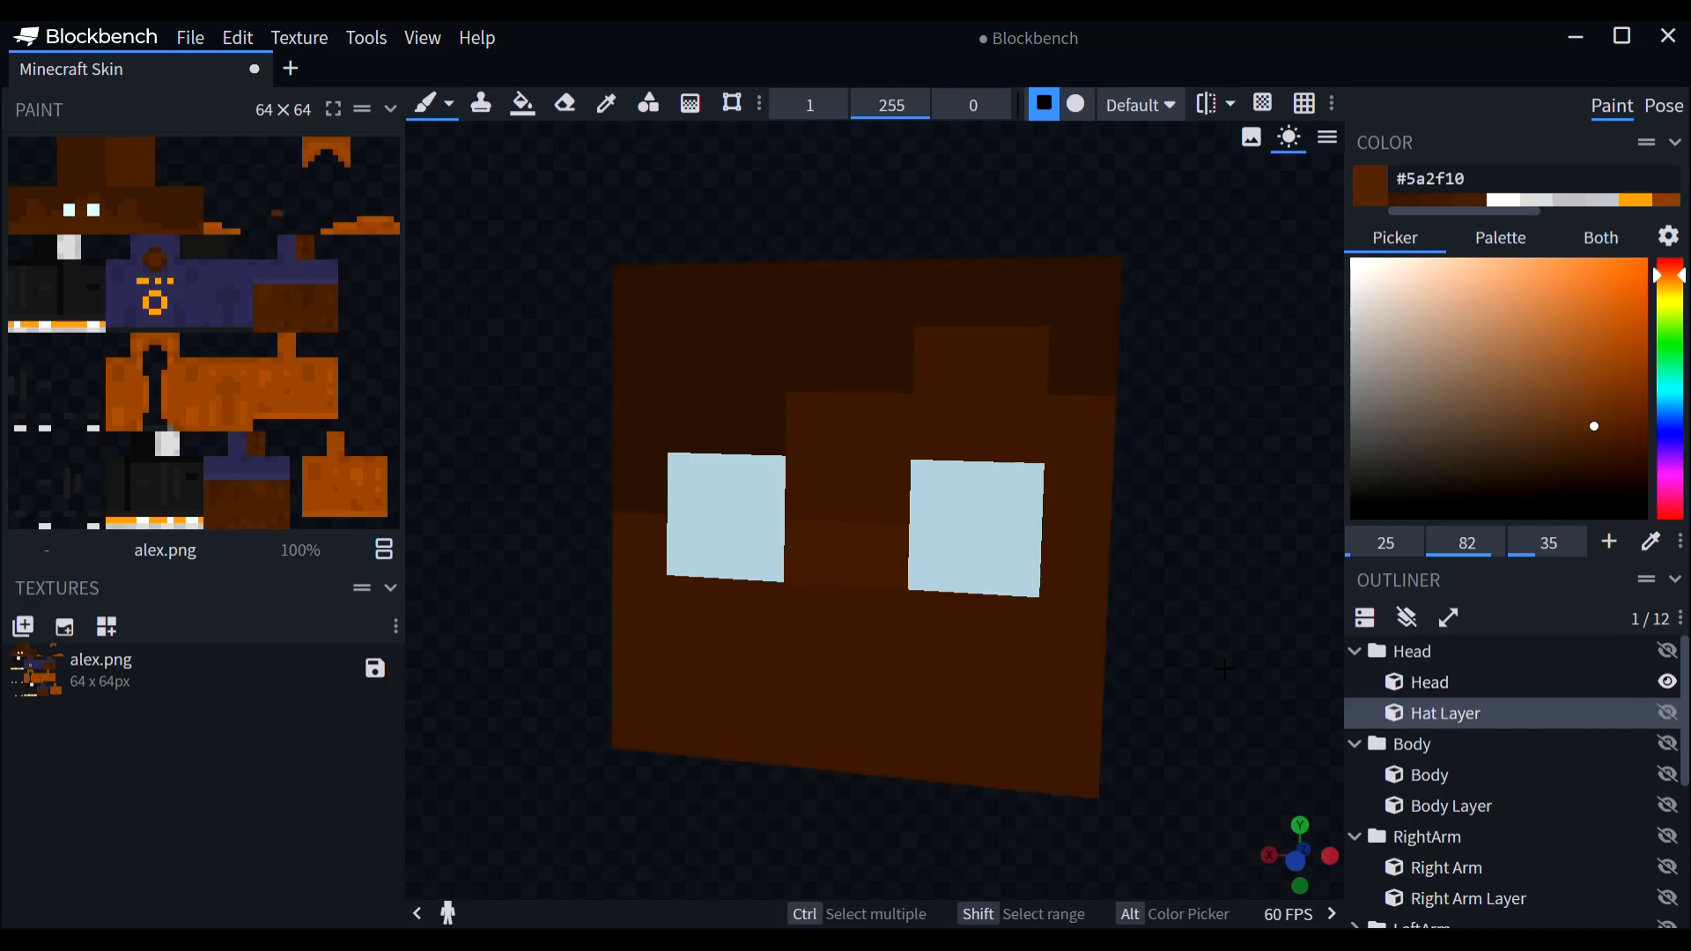
Step: Paint #5a2f10 ears on the head's sides, on both the Head and the Hat Layer, and hide the Hat Layer
{"action": "left_click_drag", "start_coordinate": [1225, 669], "coordinate": [734, 579]}
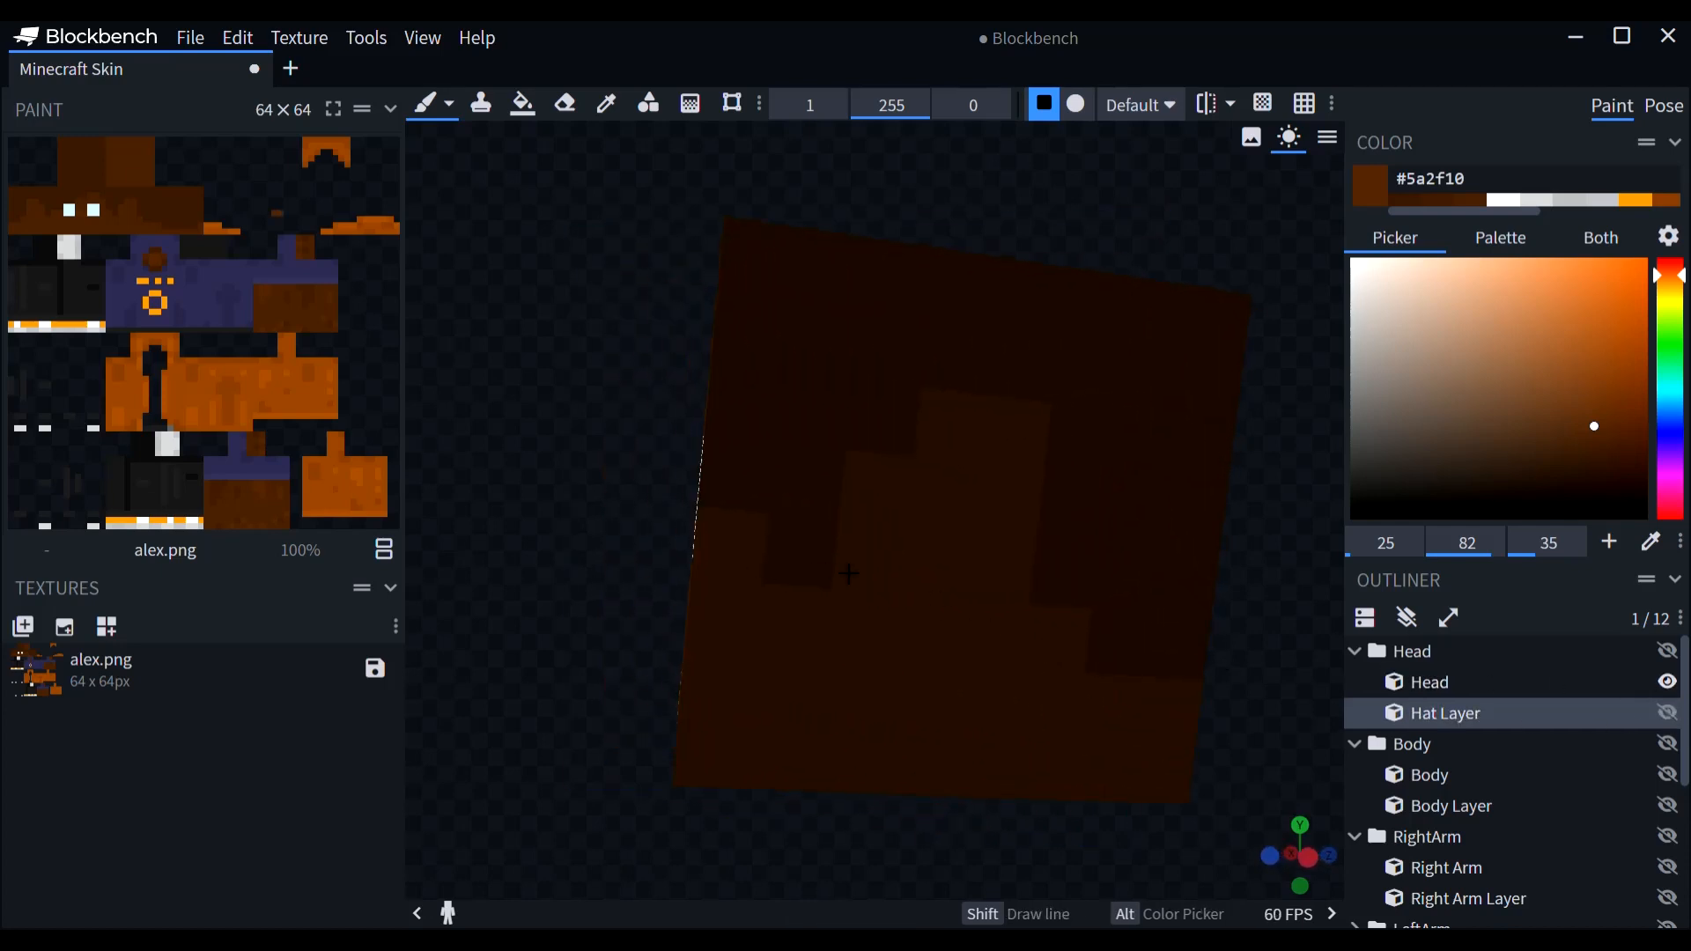
{"action": "left_click", "coordinate": [929, 551]}
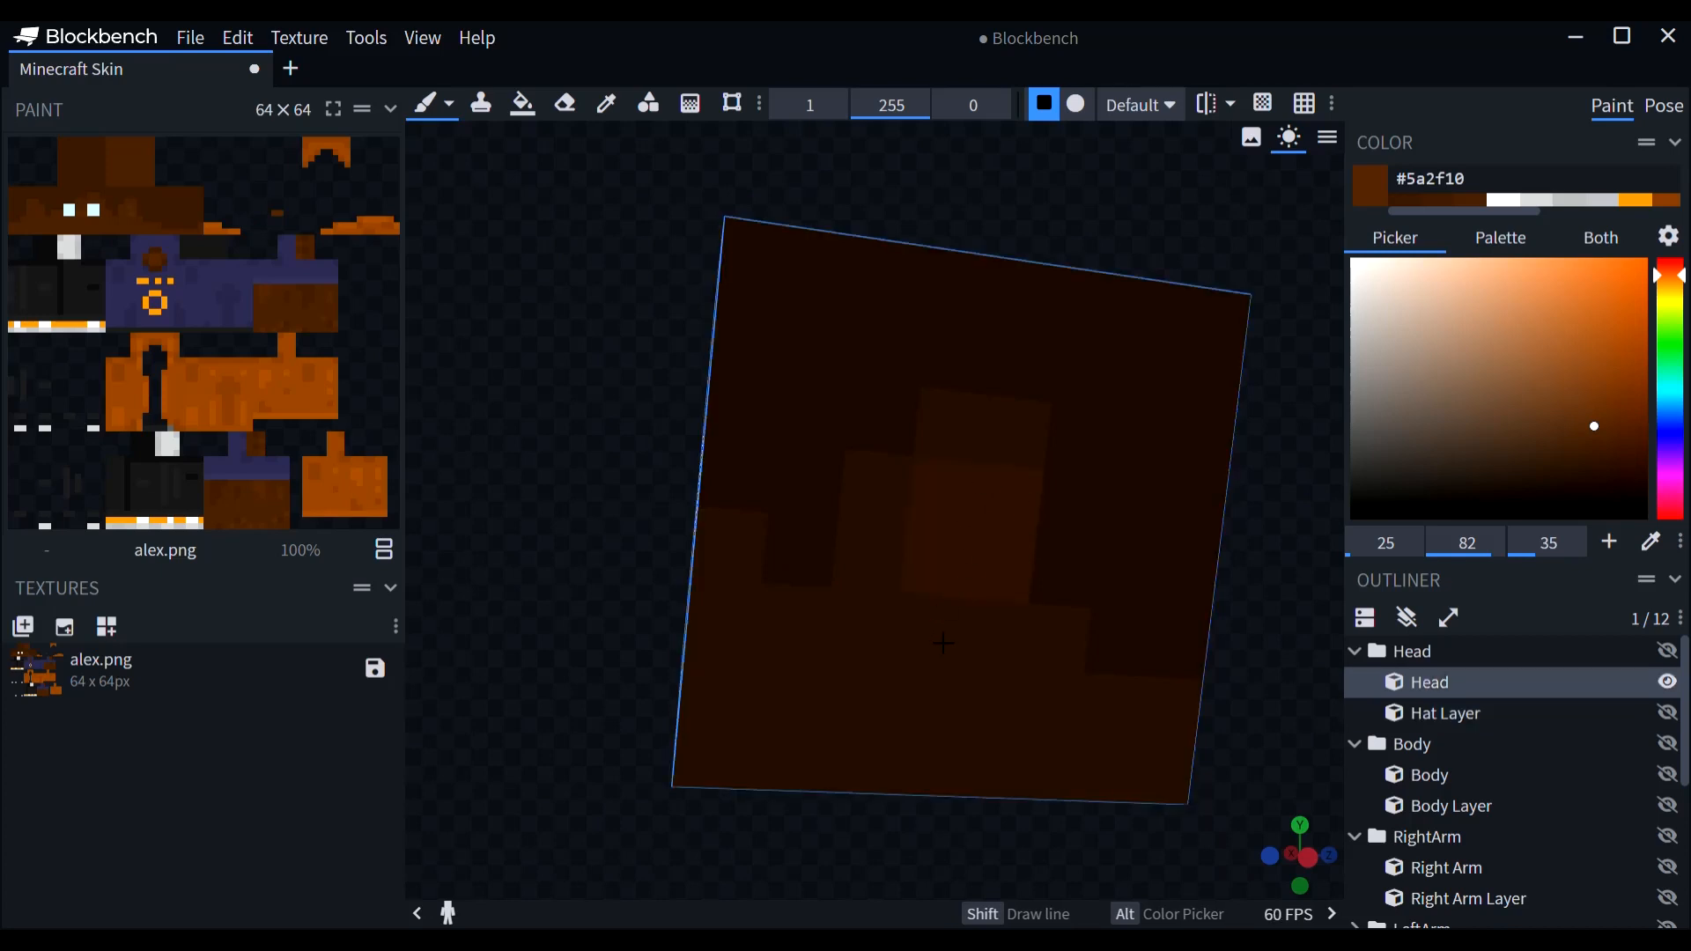
{"action": "left_click", "coordinate": [1668, 712]}
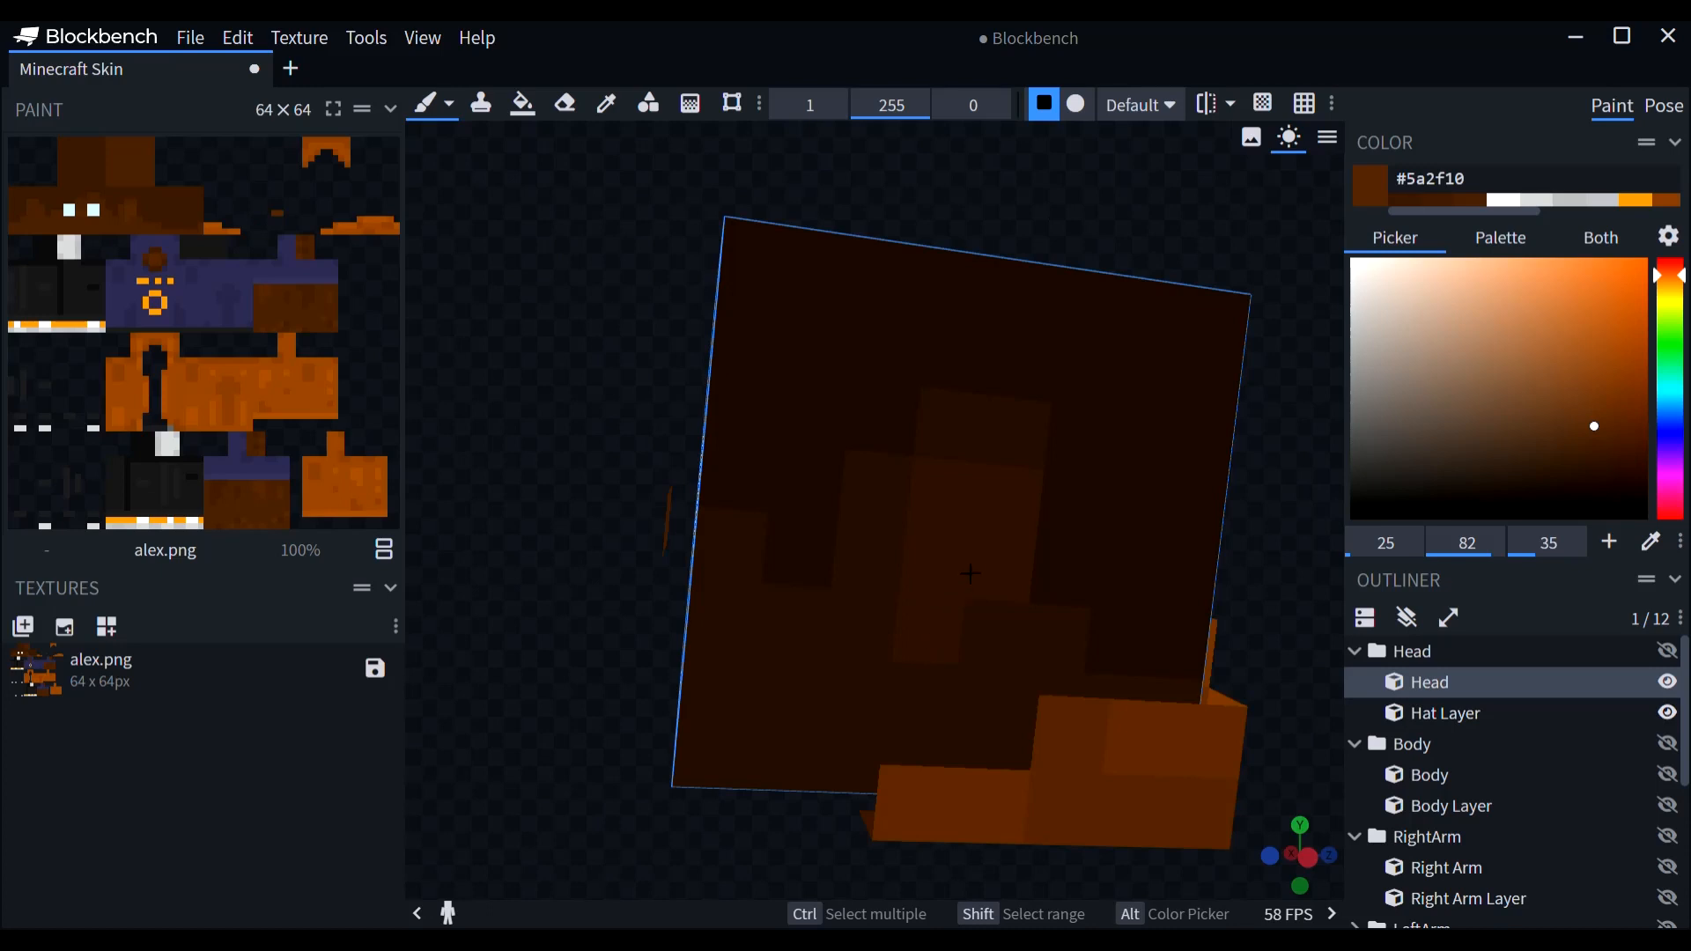
{"action": "left_click", "coordinate": [1005, 530]}
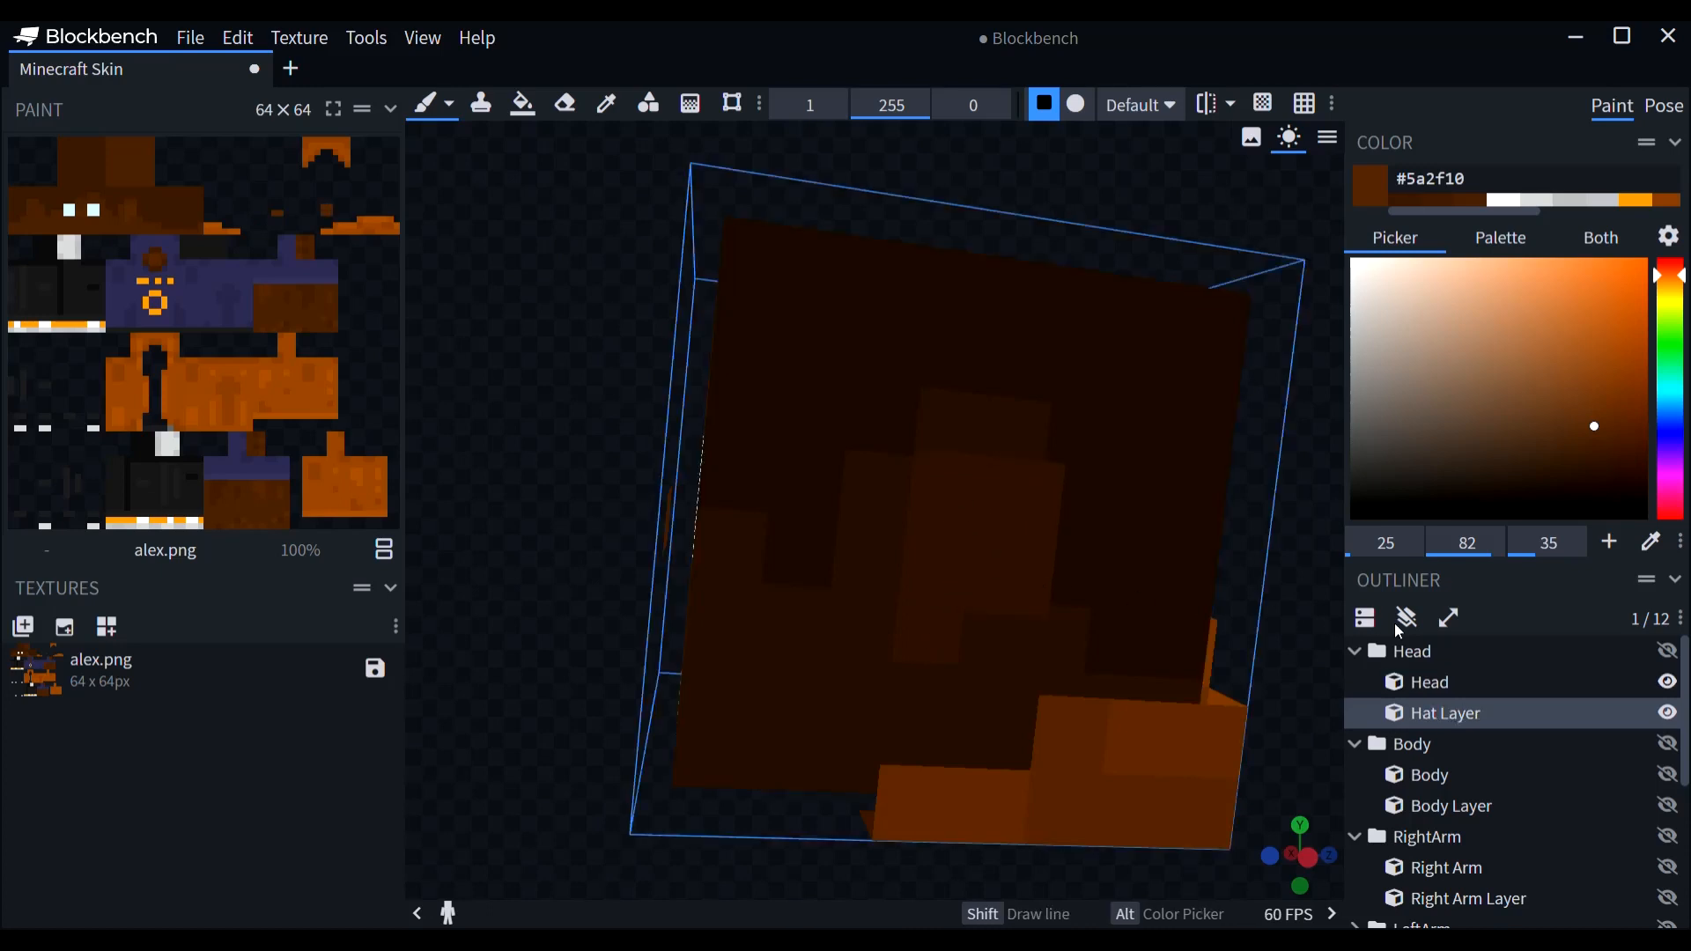
{"action": "left_click", "coordinate": [1668, 713]}
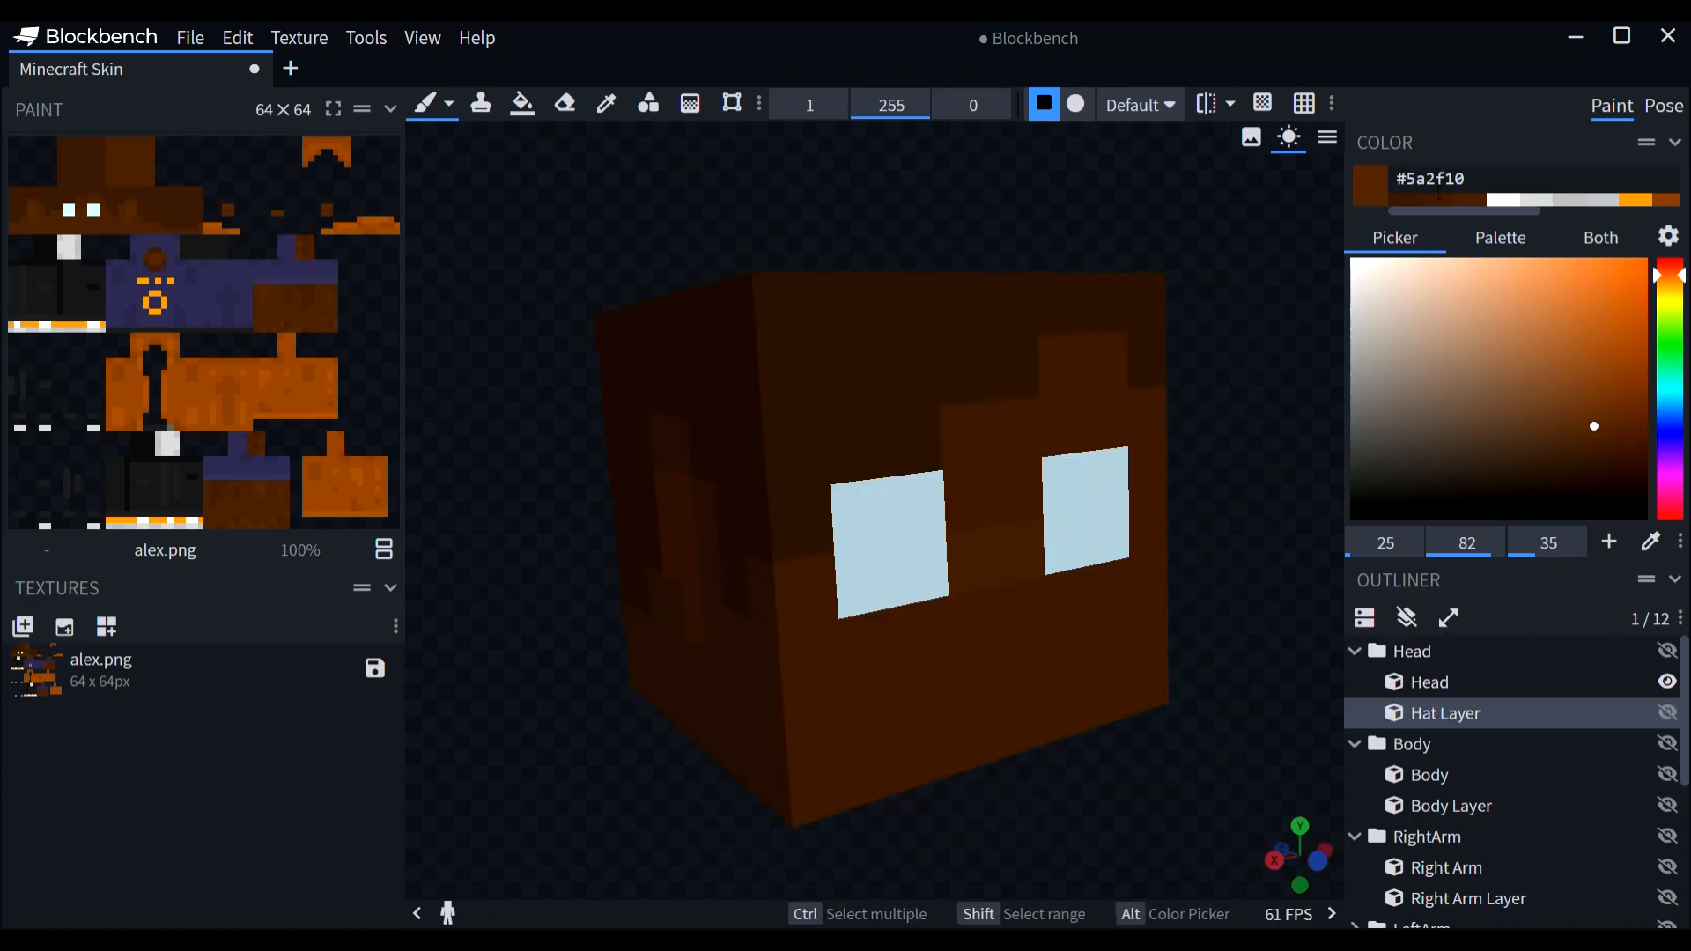
Step: Paint a #43240c mouth on the lower face of the Head and a #5a2f10 patch directly beneath it
{"action": "left_click", "coordinate": [1410, 203]}
{"action": "middle_click_drag", "start_coordinate": [1027, 539], "coordinate": [964, 495]}
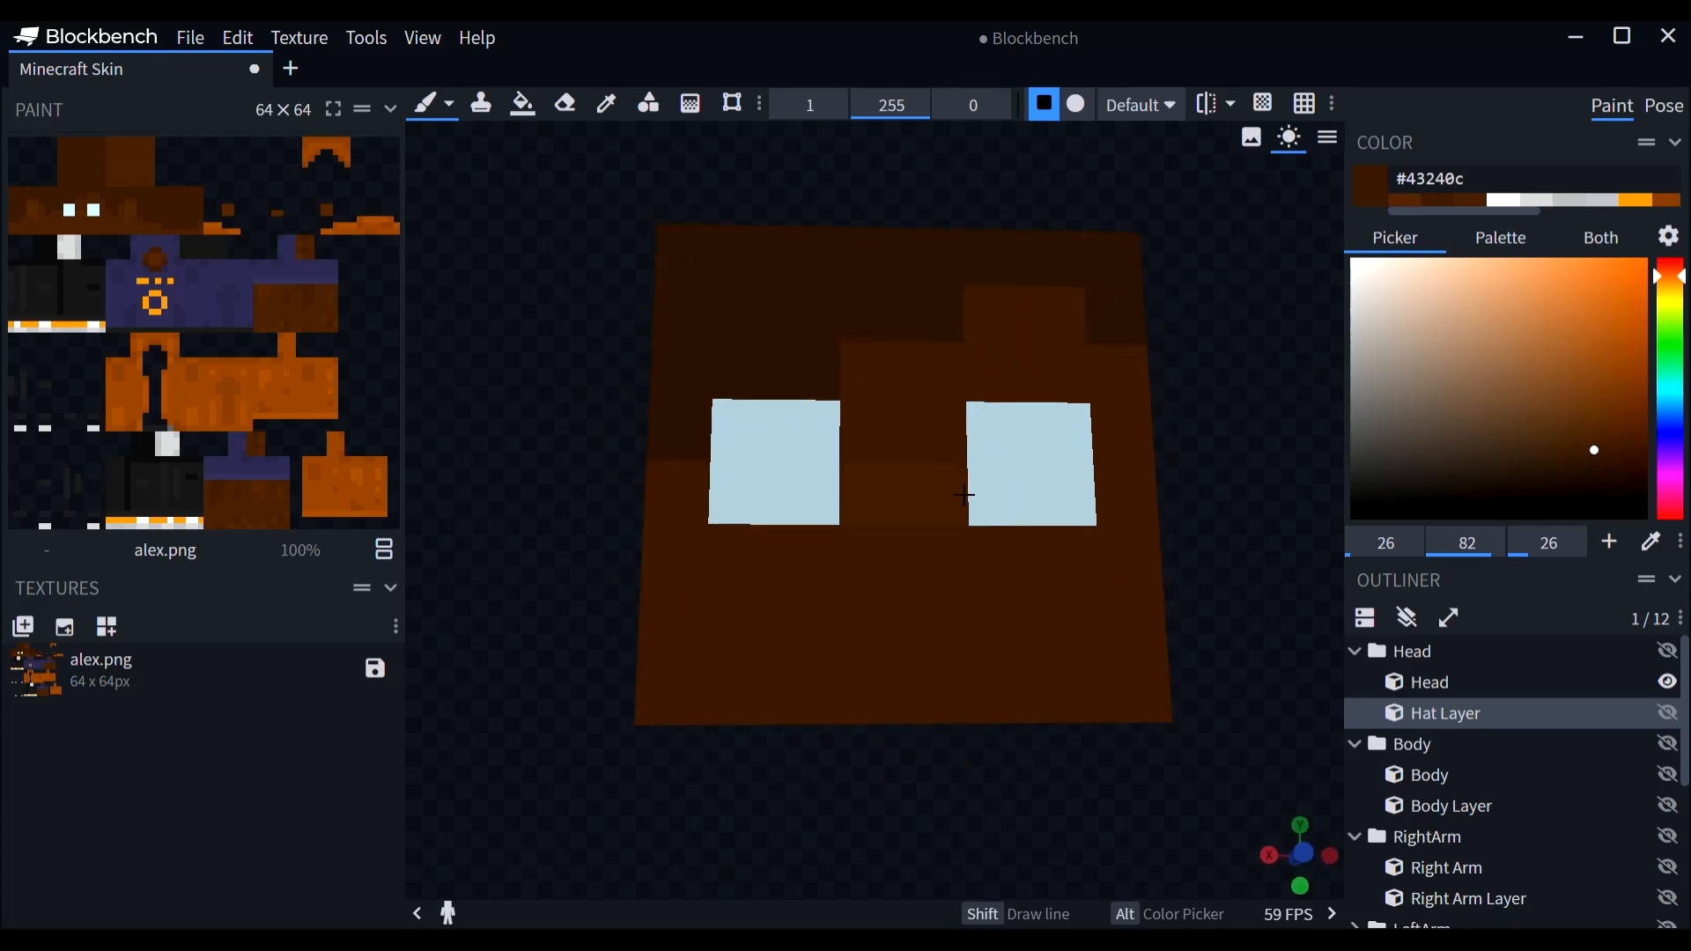
{"action": "left_click_drag", "start_coordinate": [885, 633], "coordinate": [942, 627]}
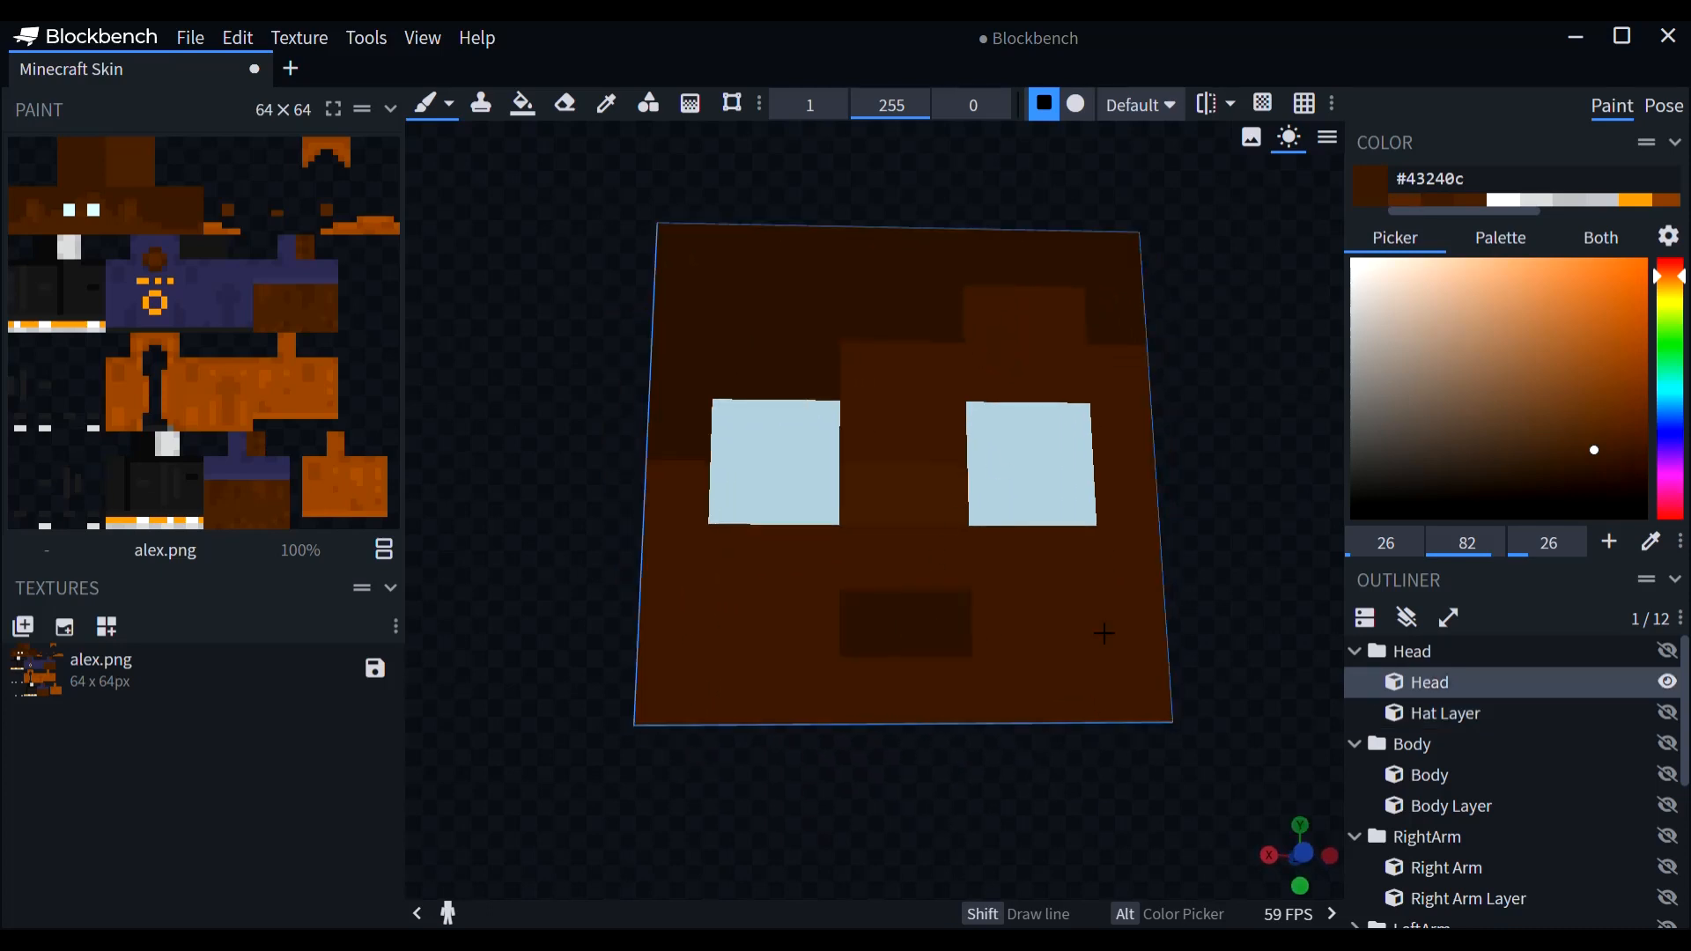
{"action": "left_click", "coordinate": [1407, 208]}
{"action": "middle_click_drag", "start_coordinate": [924, 414], "coordinate": [914, 499]}
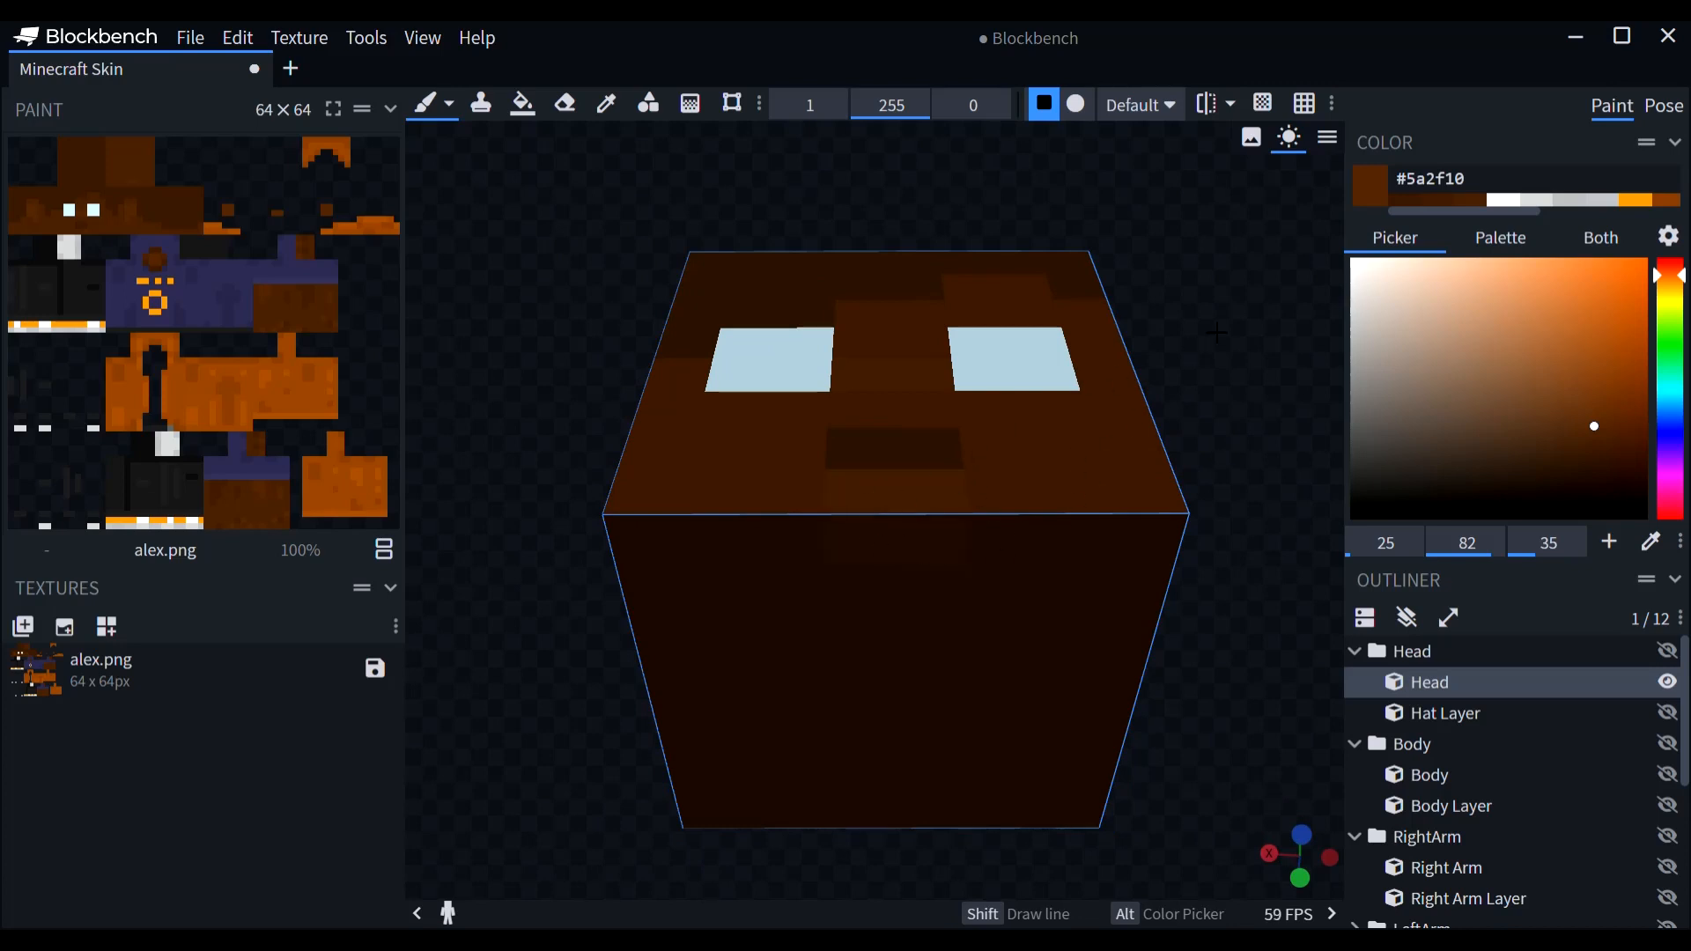
{"action": "middle_click_drag", "start_coordinate": [982, 445], "coordinate": [993, 517]}
Step: Shade the lower corners of the face and the skin around the jaw and below the ears with #4a270c
{"action": "left_click", "coordinate": [1440, 201]}
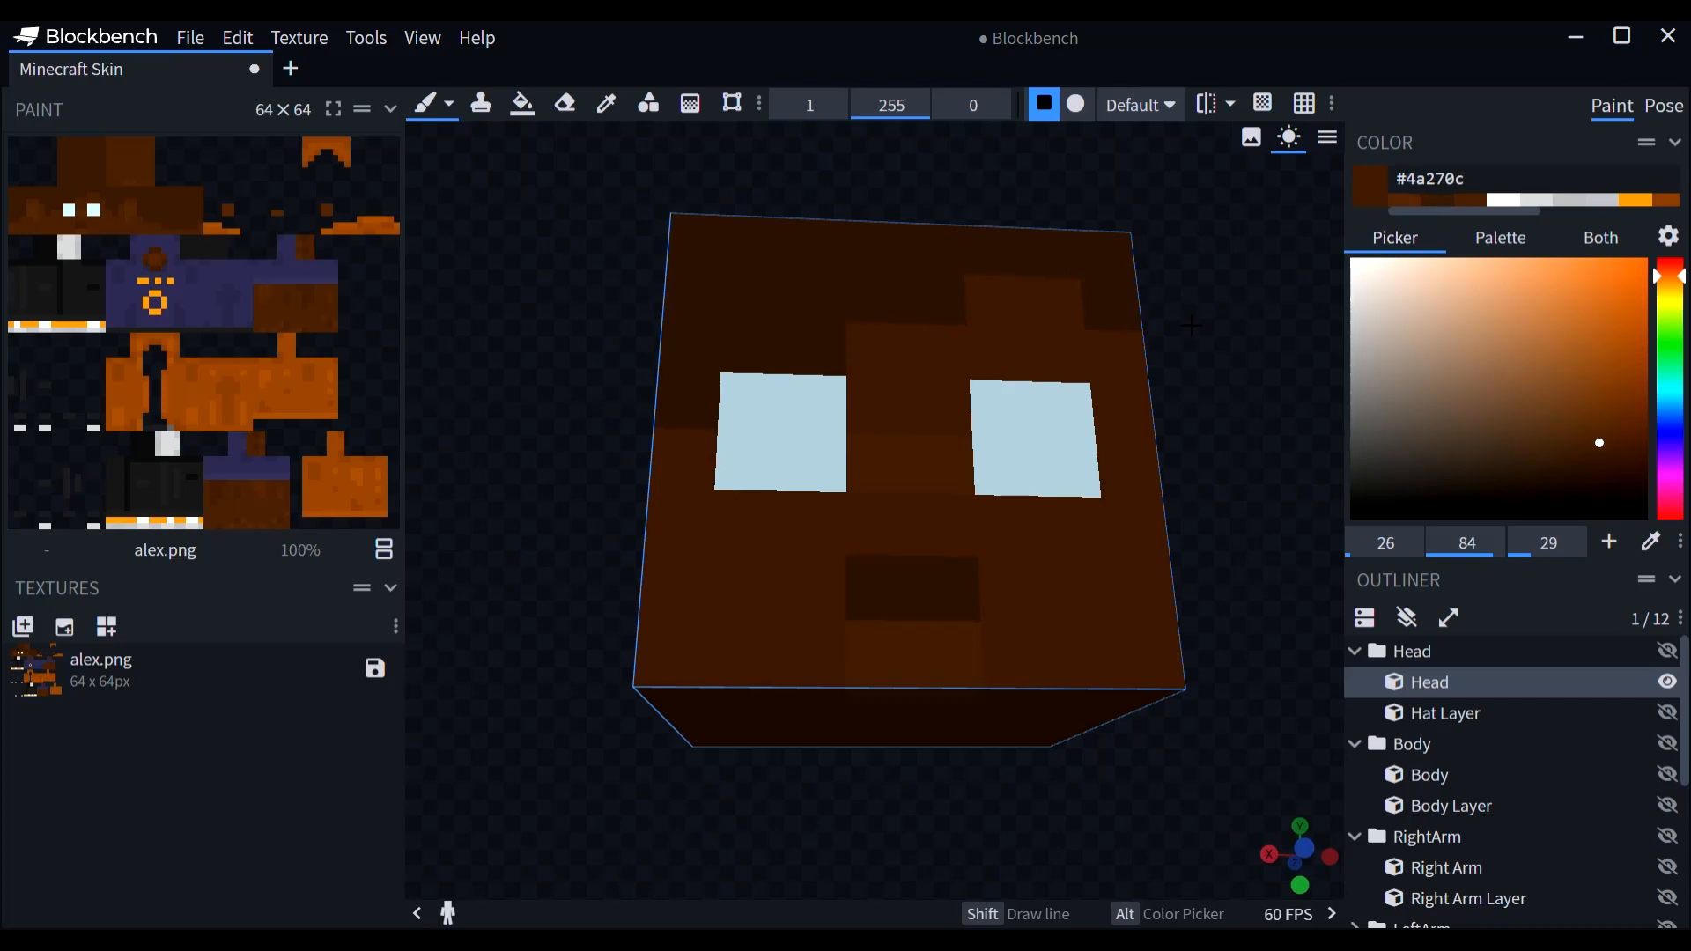
{"action": "middle_click_drag", "start_coordinate": [911, 444], "coordinate": [974, 454]}
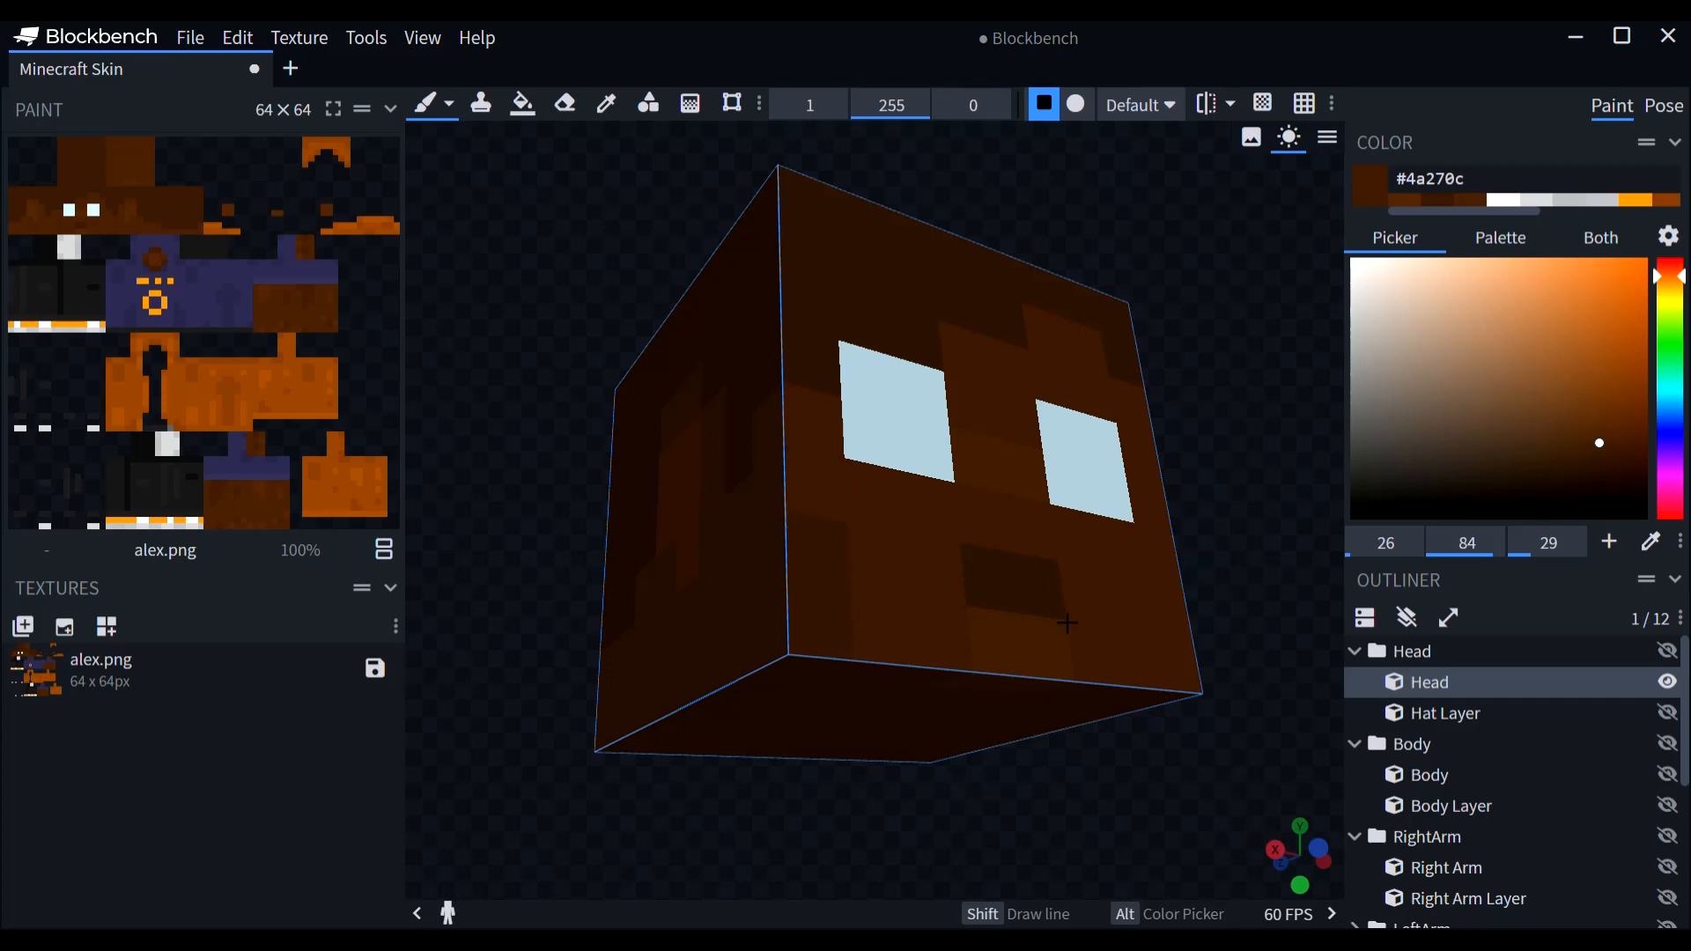
{"action": "left_click_drag", "start_coordinate": [1207, 500], "coordinate": [1182, 470]}
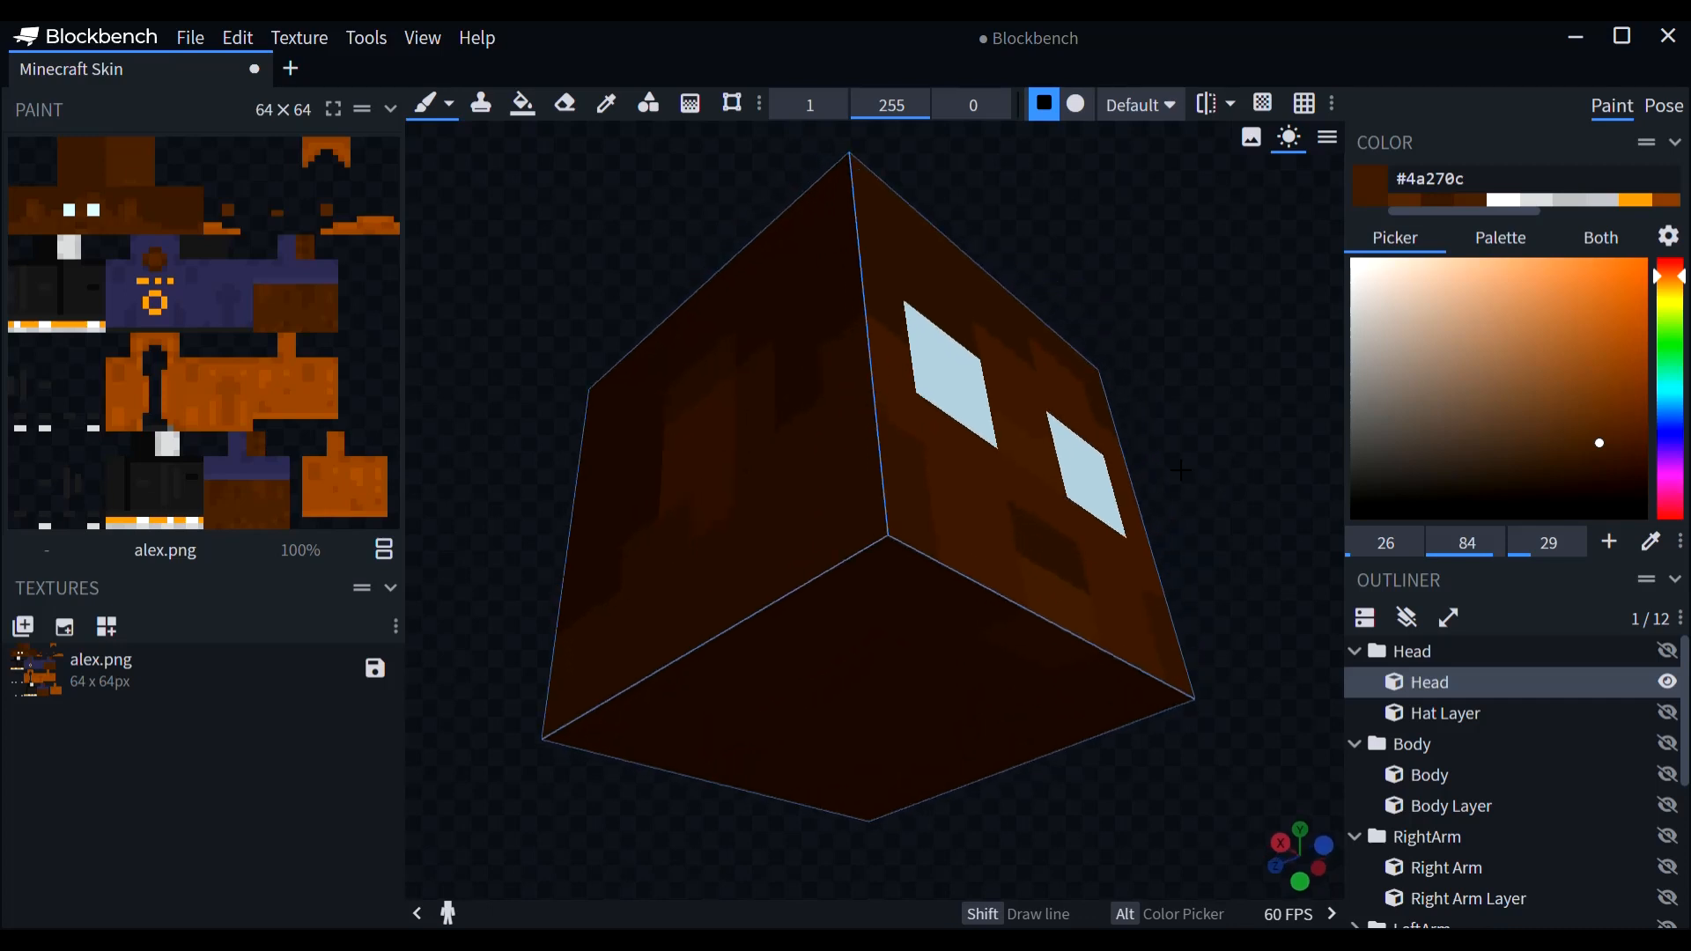
{"action": "left_click_drag", "start_coordinate": [973, 564], "coordinate": [892, 557]}
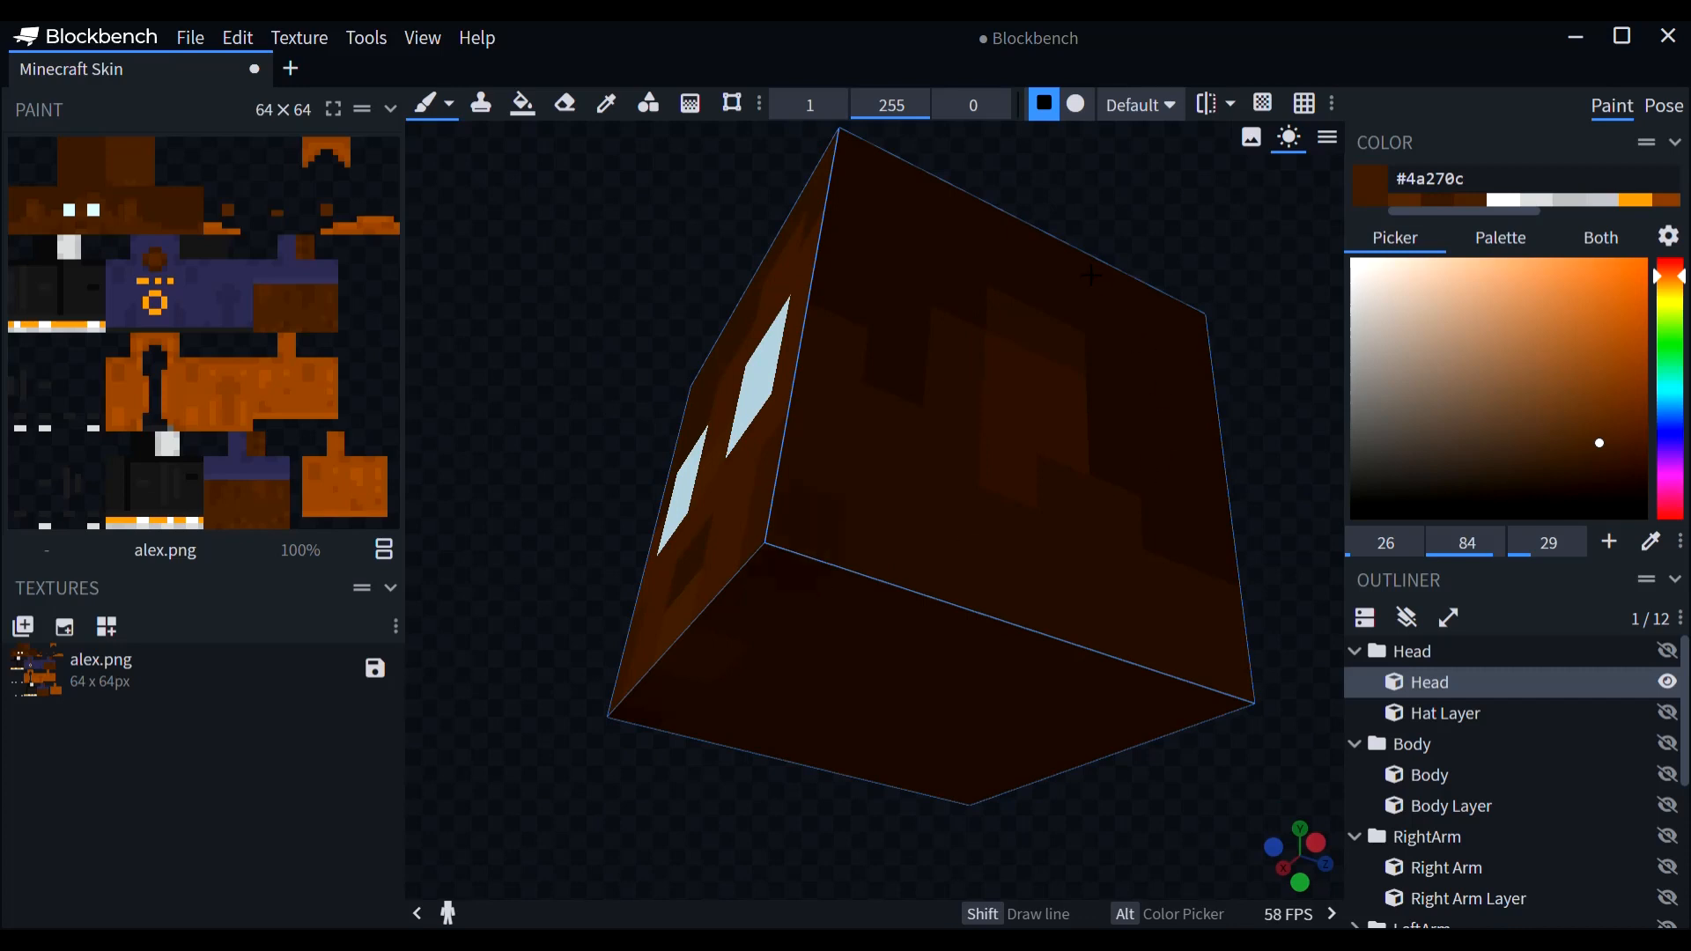
{"action": "left_click_drag", "start_coordinate": [1210, 257], "coordinate": [1205, 319]}
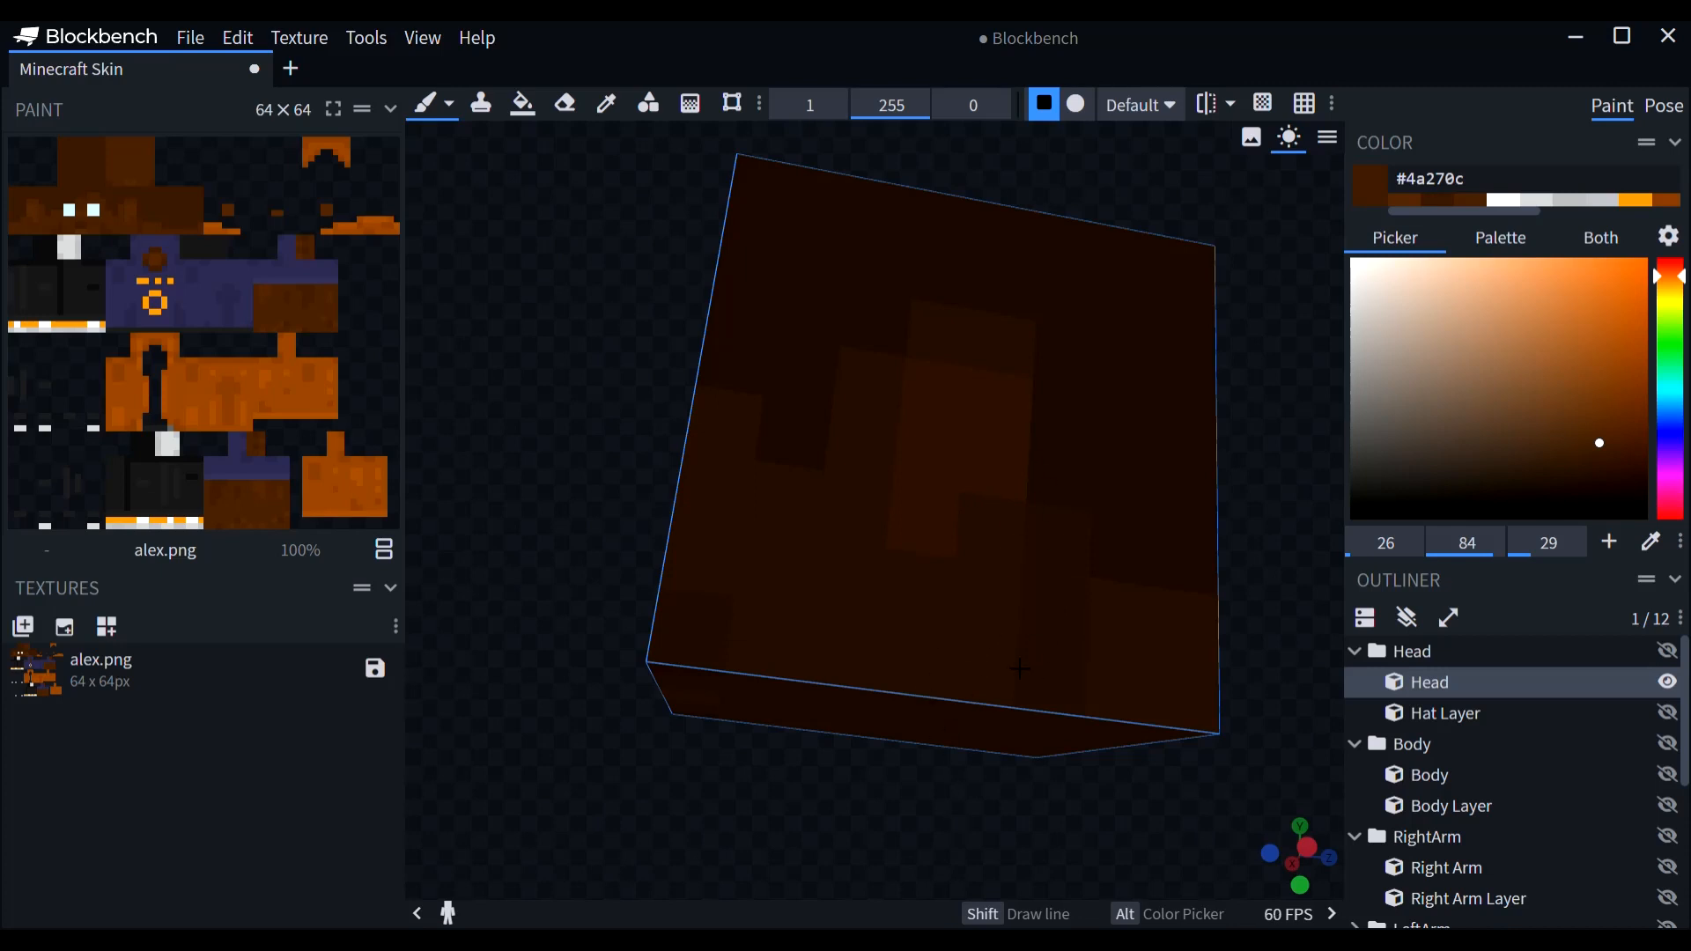
{"action": "left_click_drag", "start_coordinate": [931, 772], "coordinate": [833, 625]}
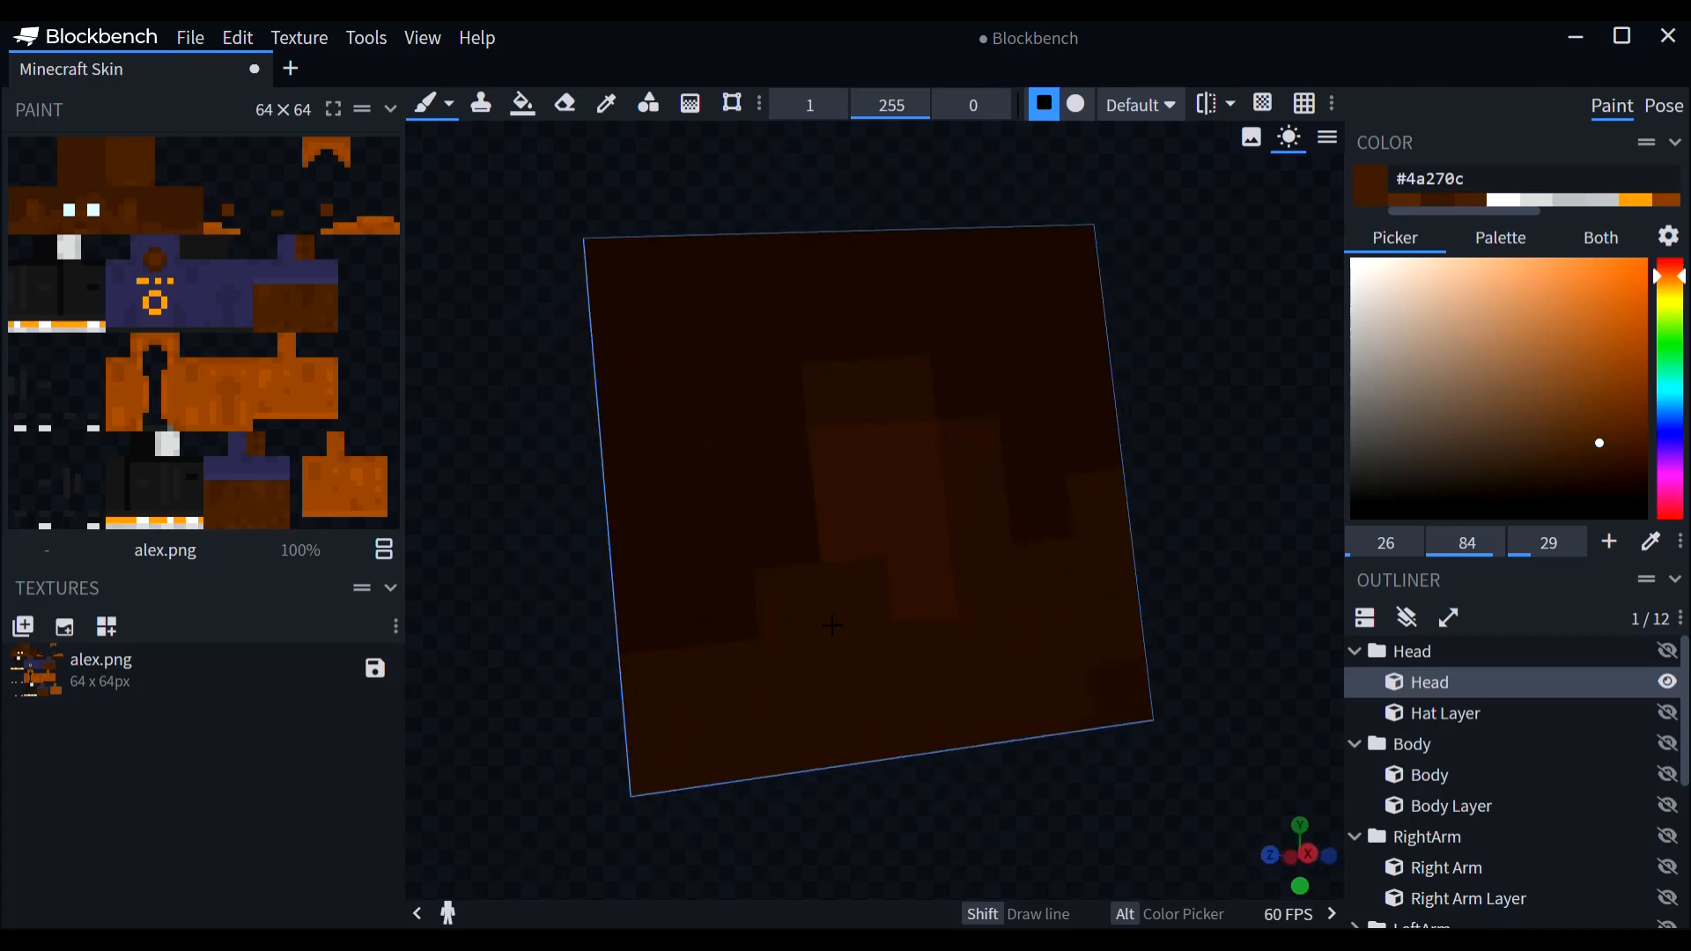
{"action": "left_click_drag", "start_coordinate": [832, 695], "coordinate": [1046, 574]}
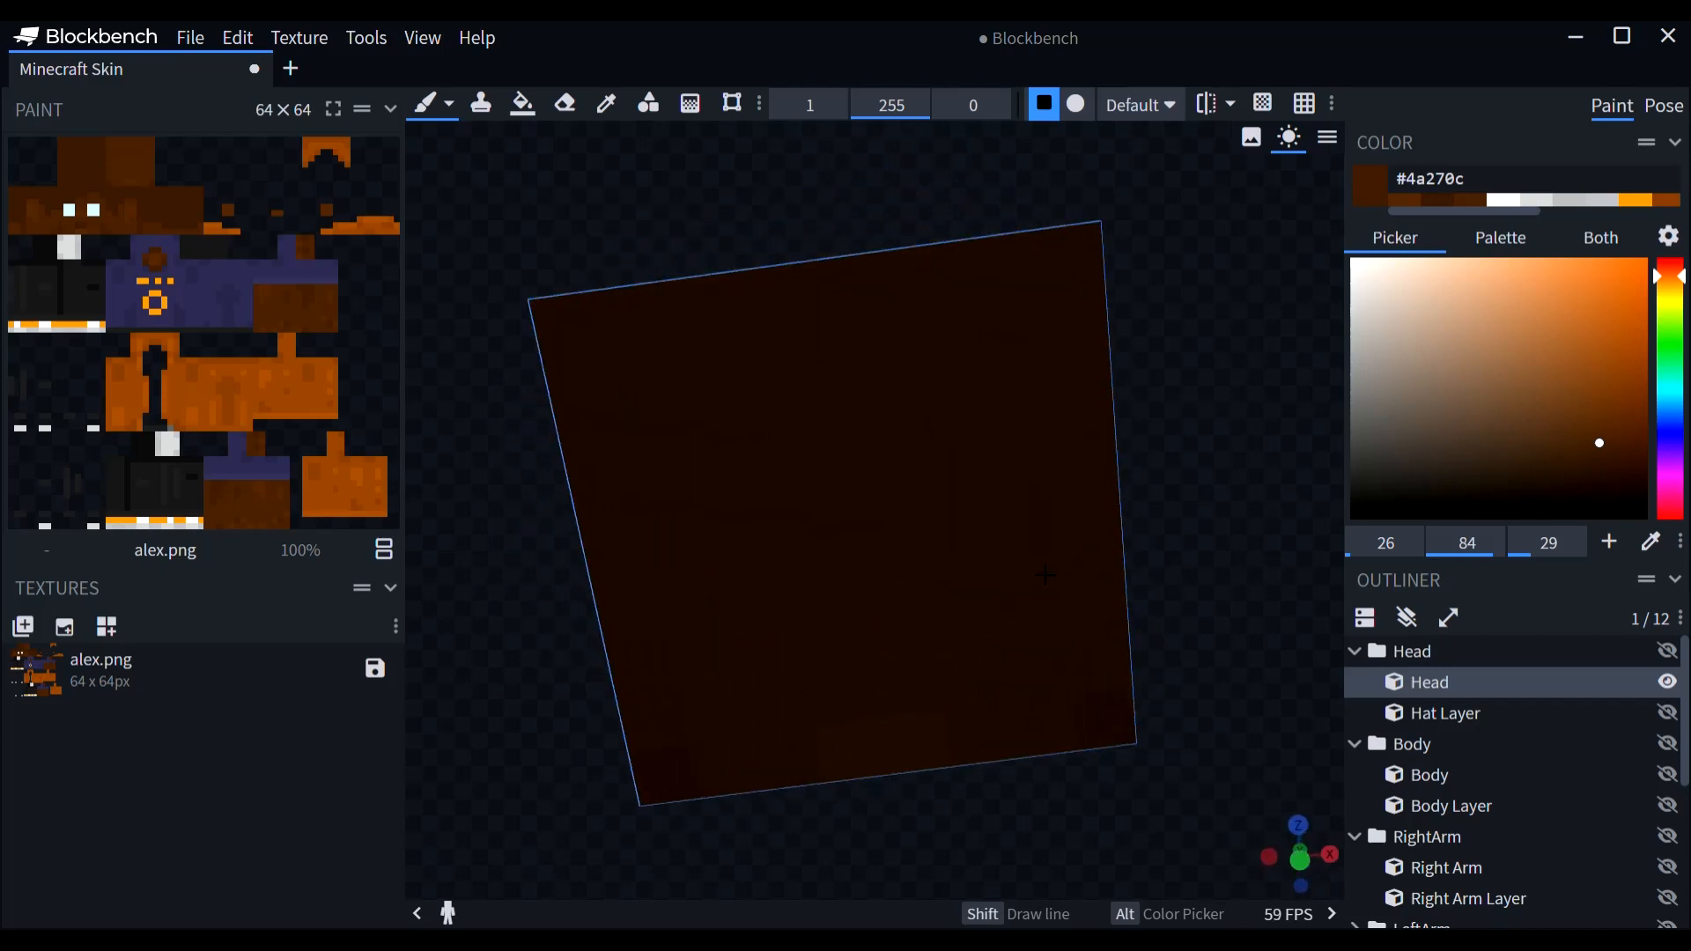
Step: Paint a rounded neck shadow on the underside of the head, with #43240c at its centre and #4a270c around it
{"action": "left_click", "coordinate": [1439, 202]}
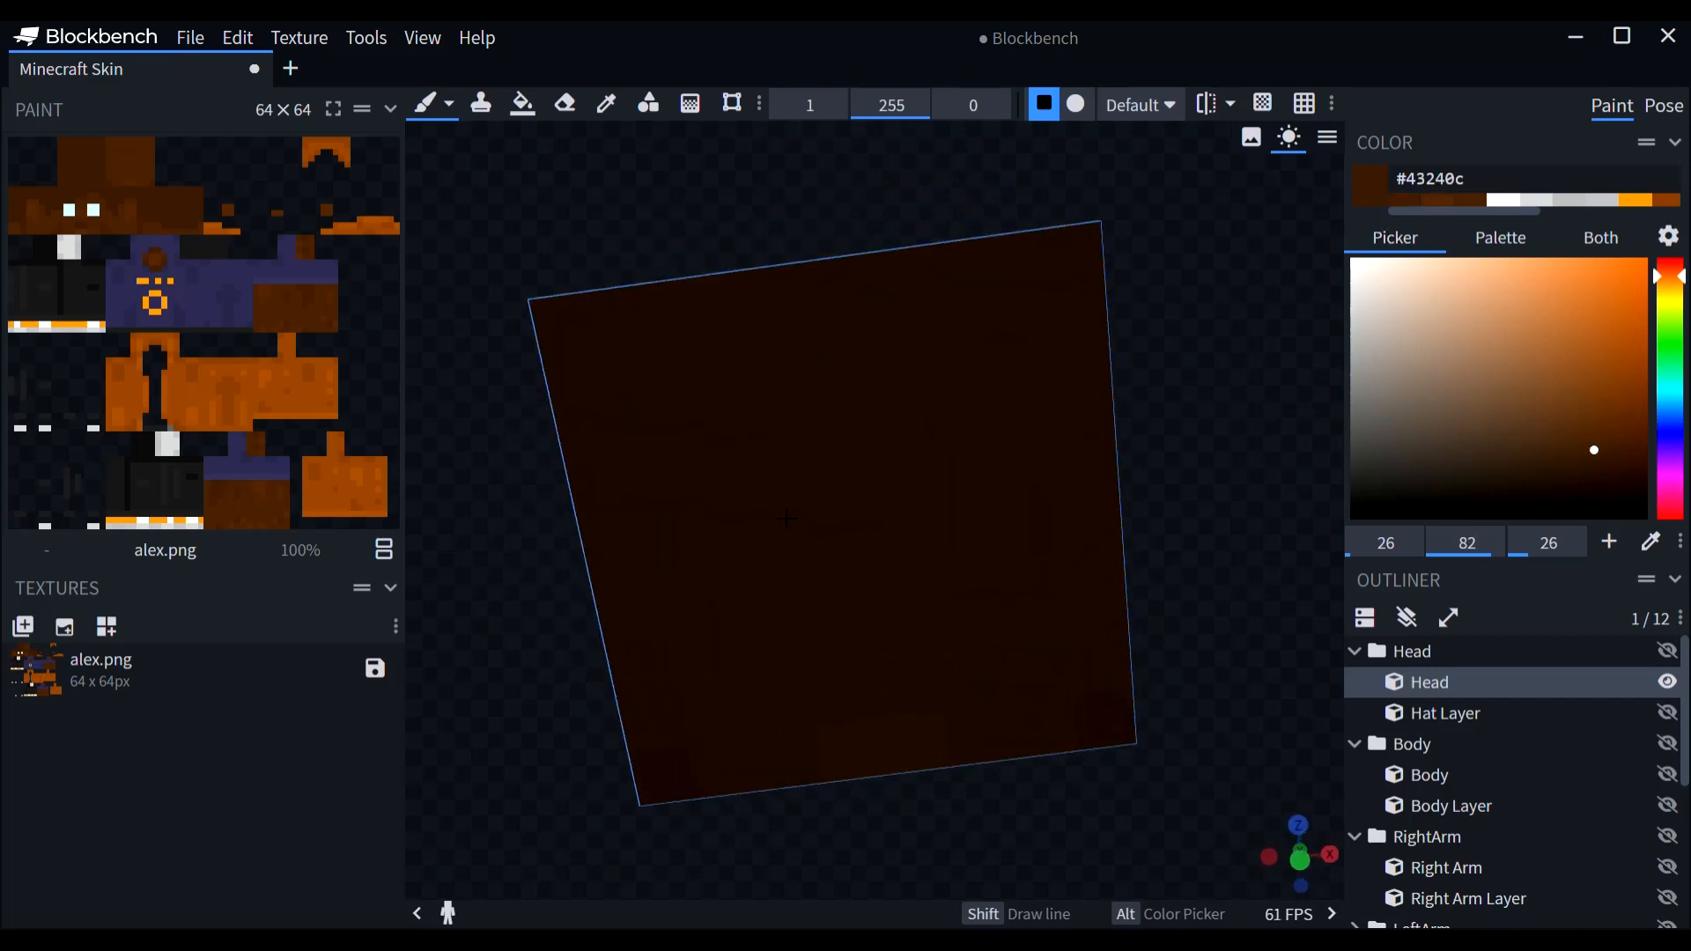
{"action": "mouse_move", "coordinate": [828, 526]}
{"action": "left_mouse_down"}
{"action": "mouse_move", "coordinate": [834, 555]}
{"action": "mouse_move", "coordinate": [879, 503]}
{"action": "left_mouse_up"}
{"action": "left_click_drag", "start_coordinate": [883, 476], "coordinate": [970, 575]}
{"action": "left_click", "coordinate": [1599, 443]}
{"action": "left_click", "coordinate": [1444, 203]}
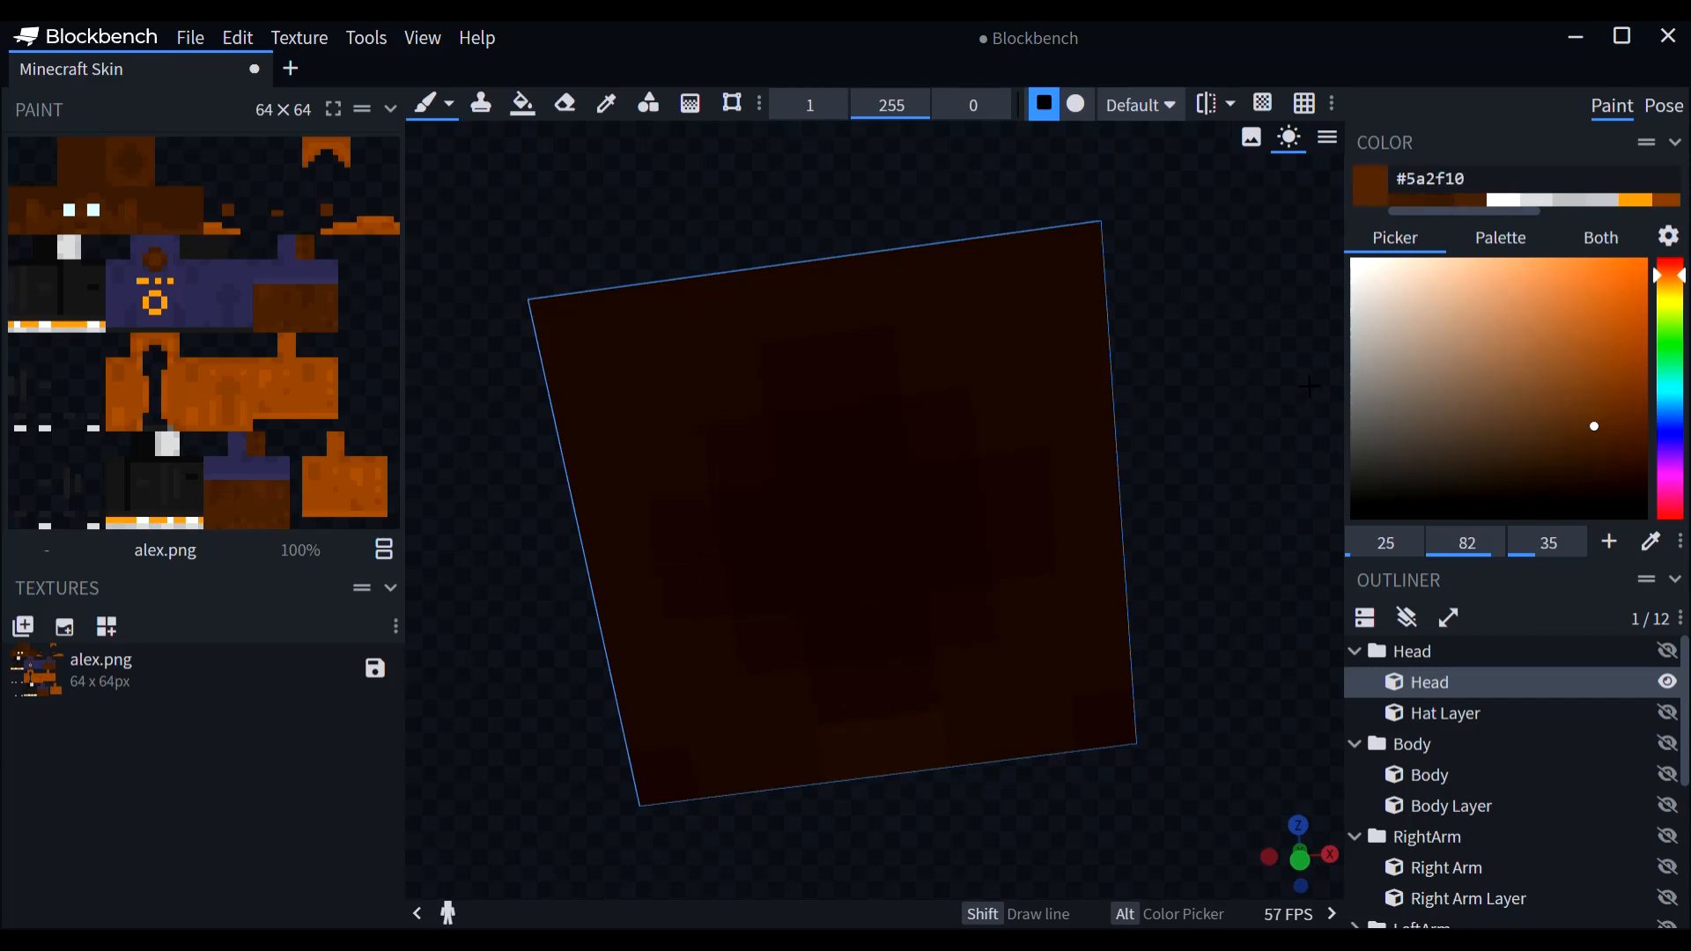
Step: Add #4a270c shading patches to the skin on the head's back and sides and along the forehead hairline
{"action": "left_click_drag", "start_coordinate": [1294, 414], "coordinate": [1279, 561]}
{"action": "left_click", "coordinate": [1419, 198]}
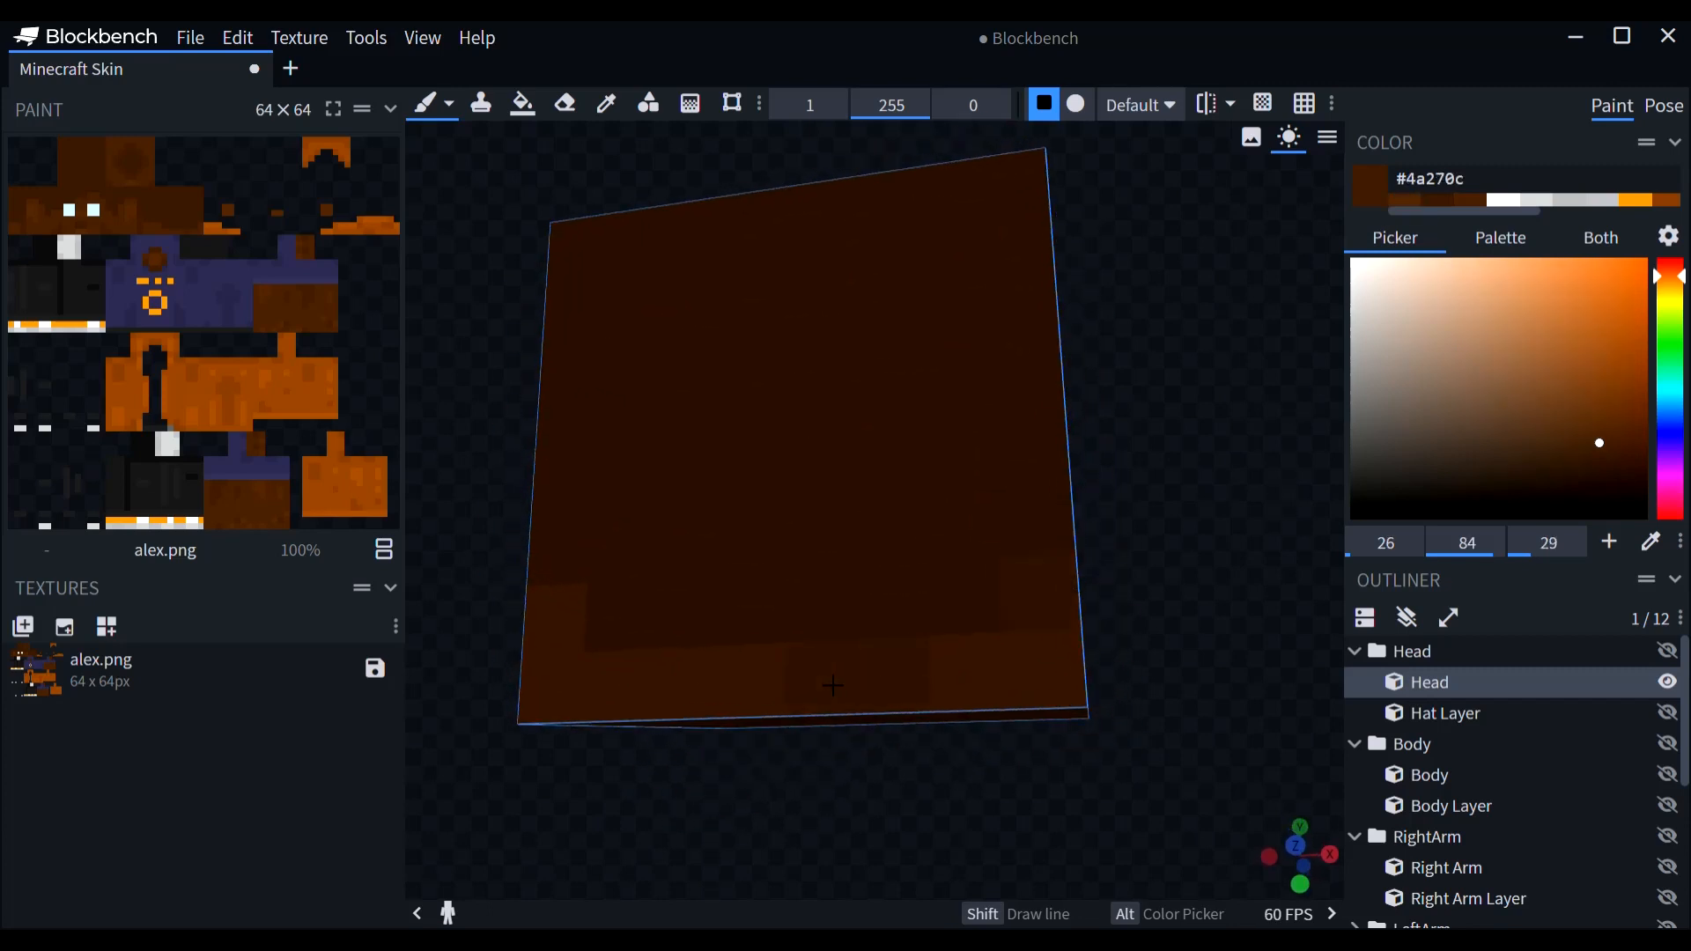
{"action": "left_click_drag", "start_coordinate": [870, 896], "coordinate": [720, 645]}
{"action": "left_click_drag", "start_coordinate": [1005, 760], "coordinate": [936, 396]}
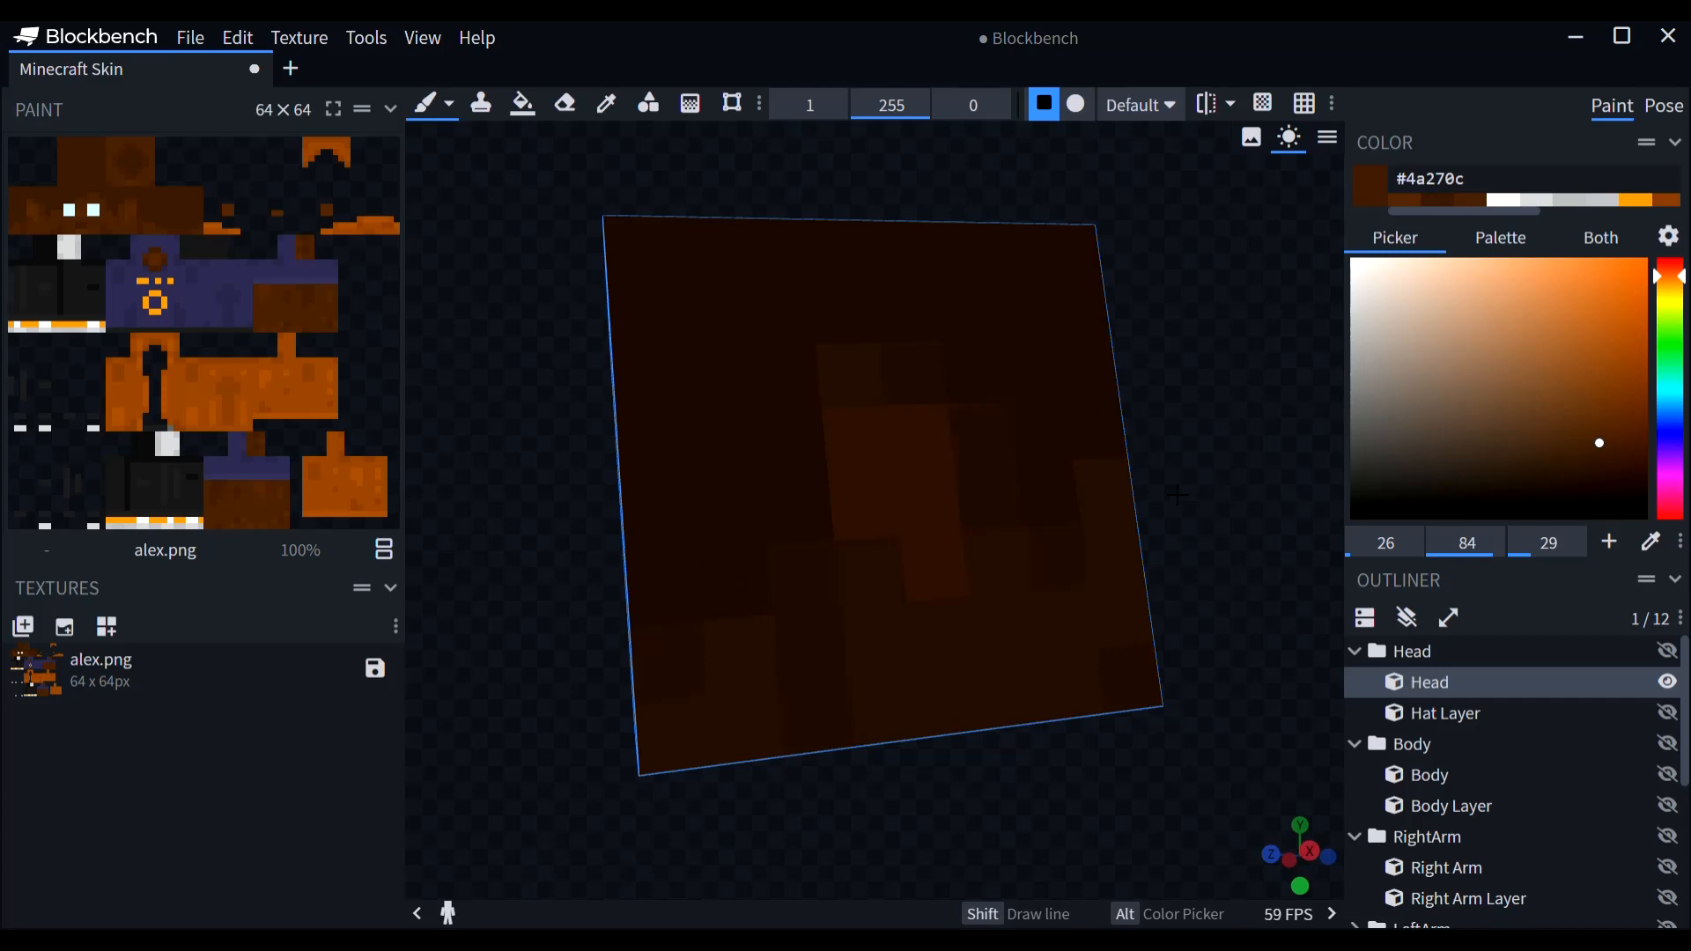
{"action": "left_click_drag", "start_coordinate": [1177, 495], "coordinate": [911, 533]}
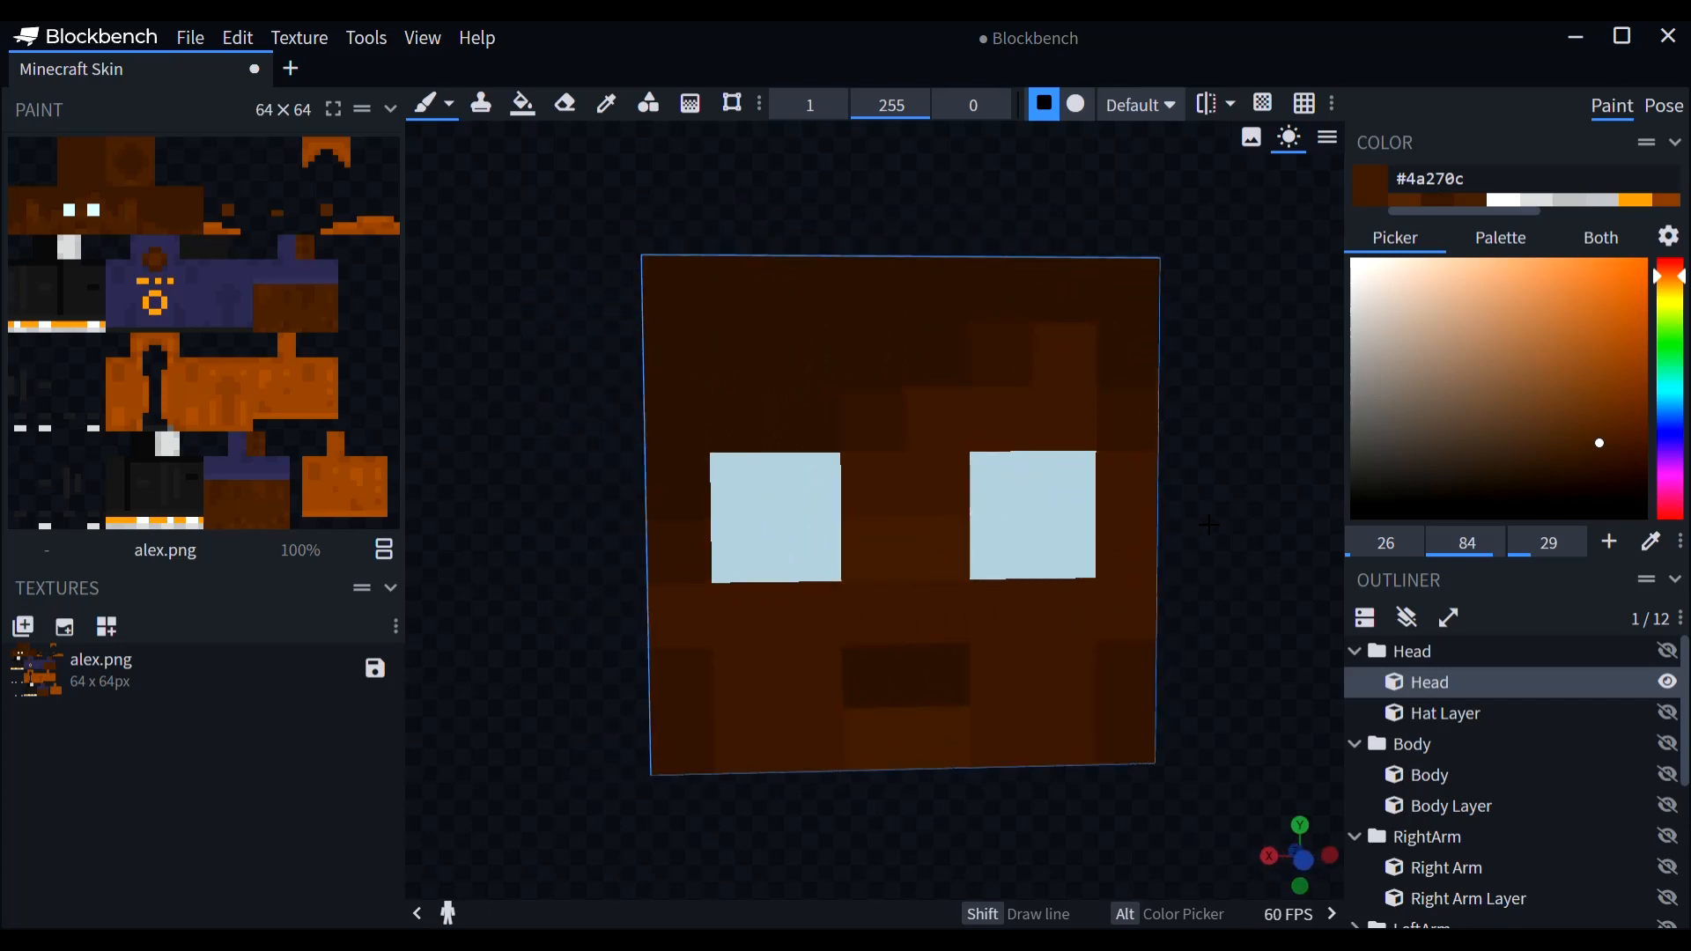
{"action": "left_click_drag", "start_coordinate": [1227, 487], "coordinate": [1312, 423]}
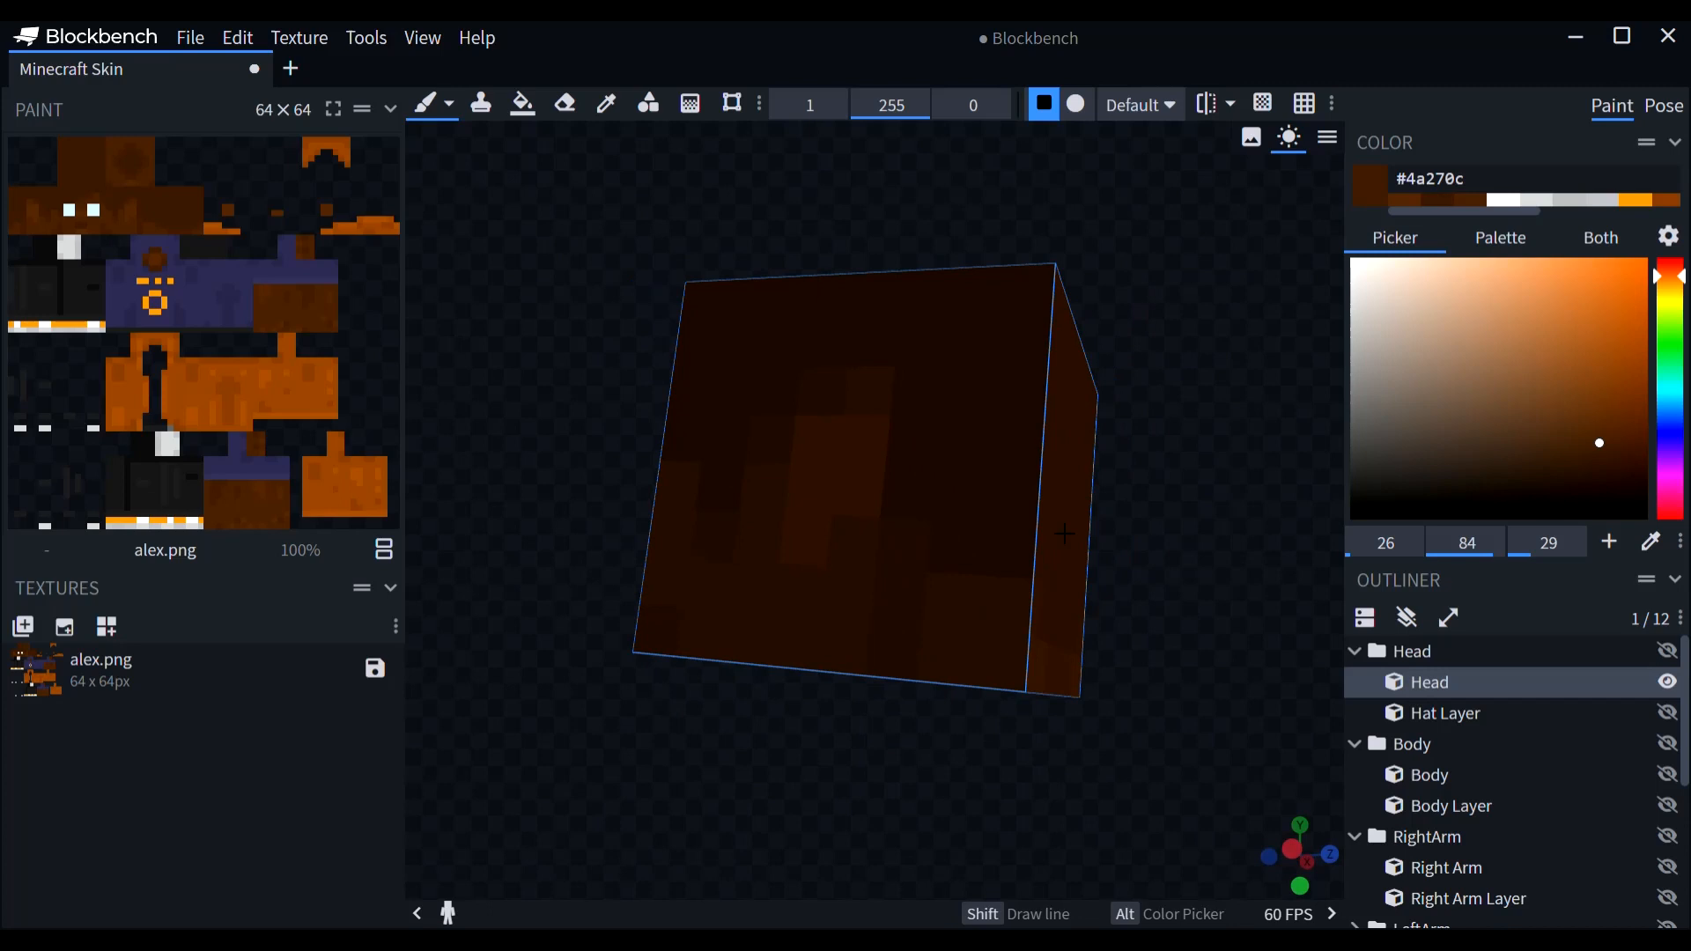
Step: Dab #5a2f10 highlights on the cheeks, the forehead and the lower sides of the head
{"action": "left_click", "coordinate": [1406, 201]}
{"action": "left_click_drag", "start_coordinate": [776, 617], "coordinate": [849, 695]}
{"action": "left_click_drag", "start_coordinate": [844, 764], "coordinate": [961, 682]}
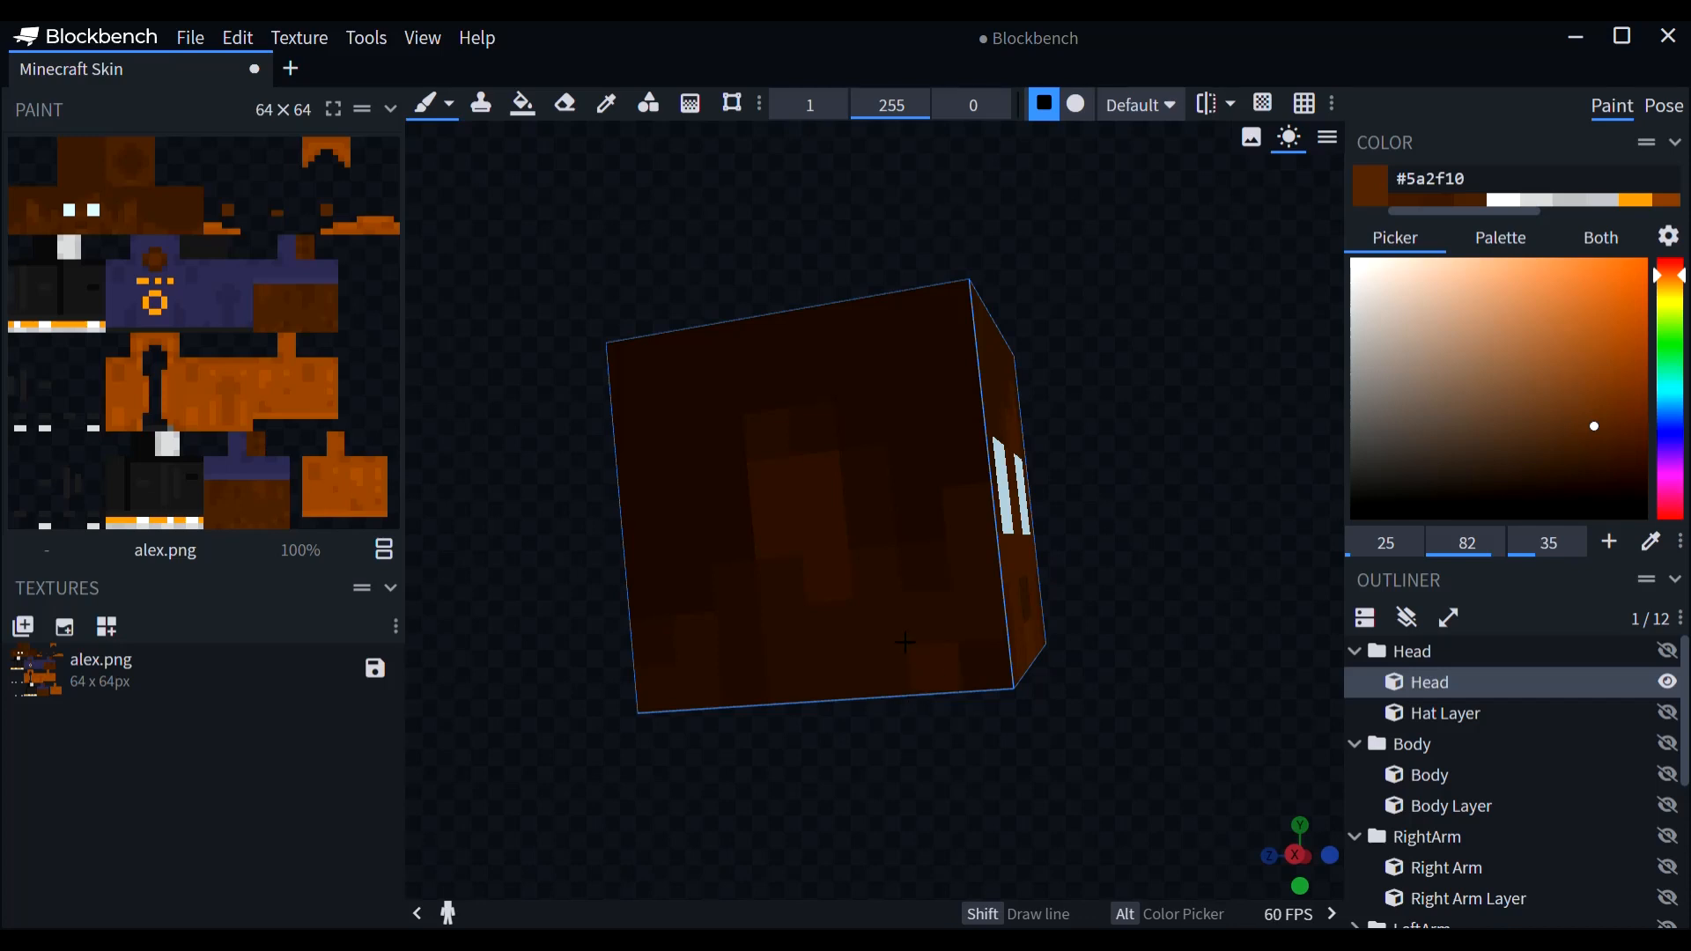
{"action": "left_click_drag", "start_coordinate": [1013, 799], "coordinate": [1033, 737]}
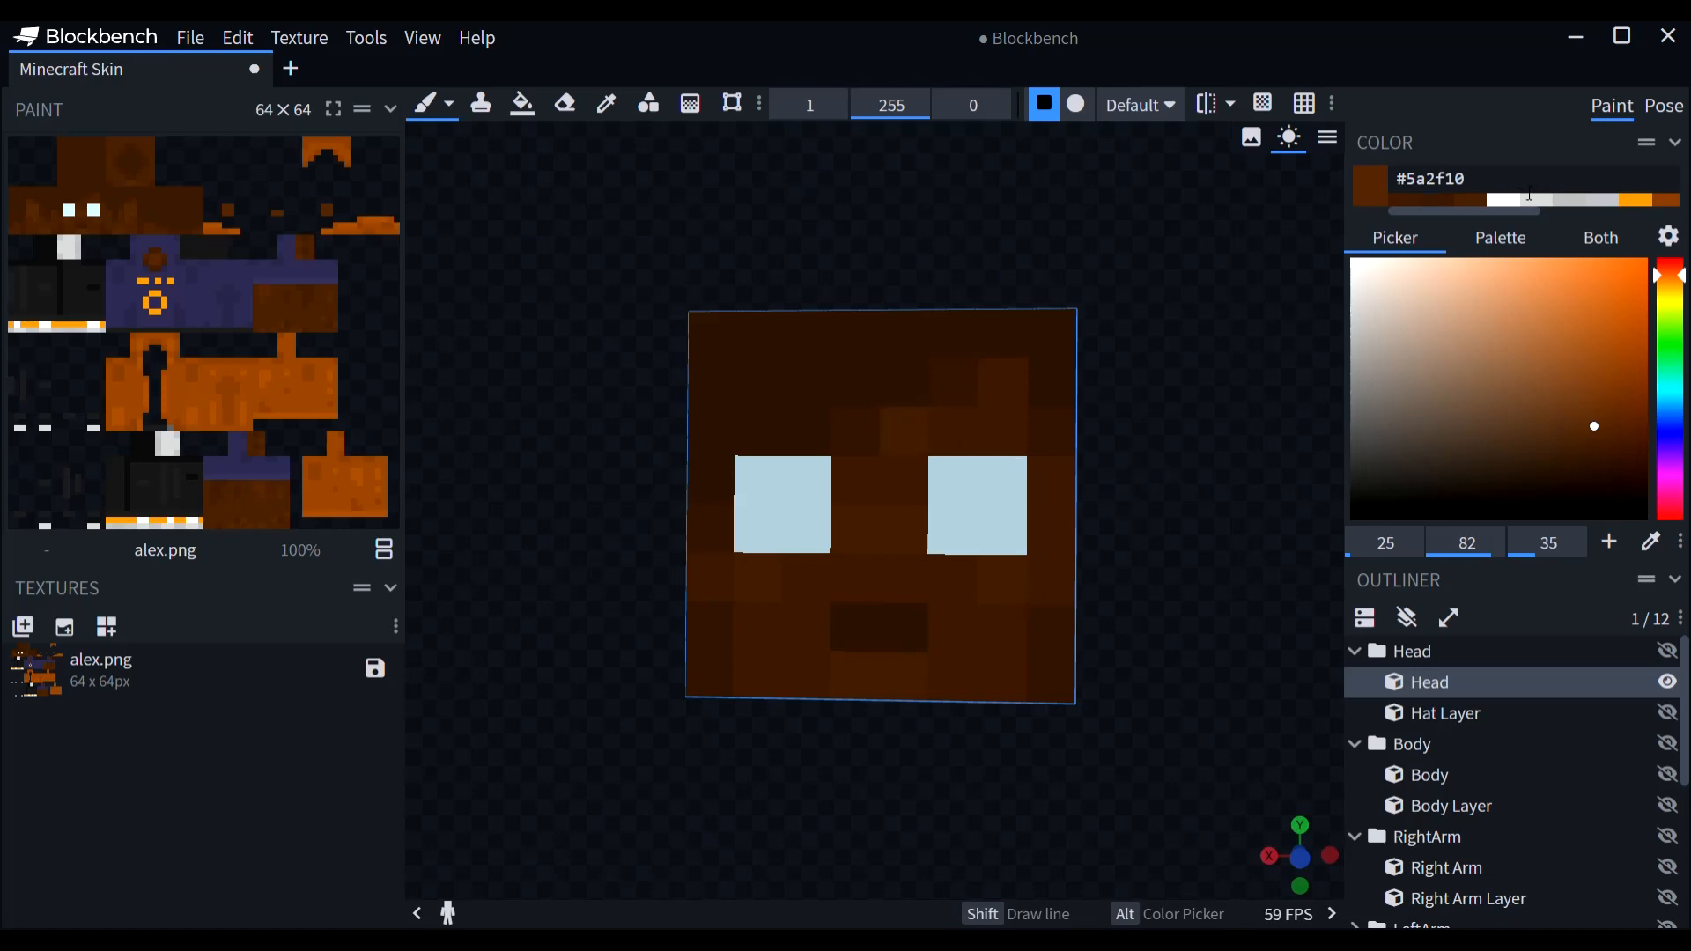
Step: Repaint both eyes in white, #ffffff
{"action": "left_click", "coordinate": [1513, 216]}
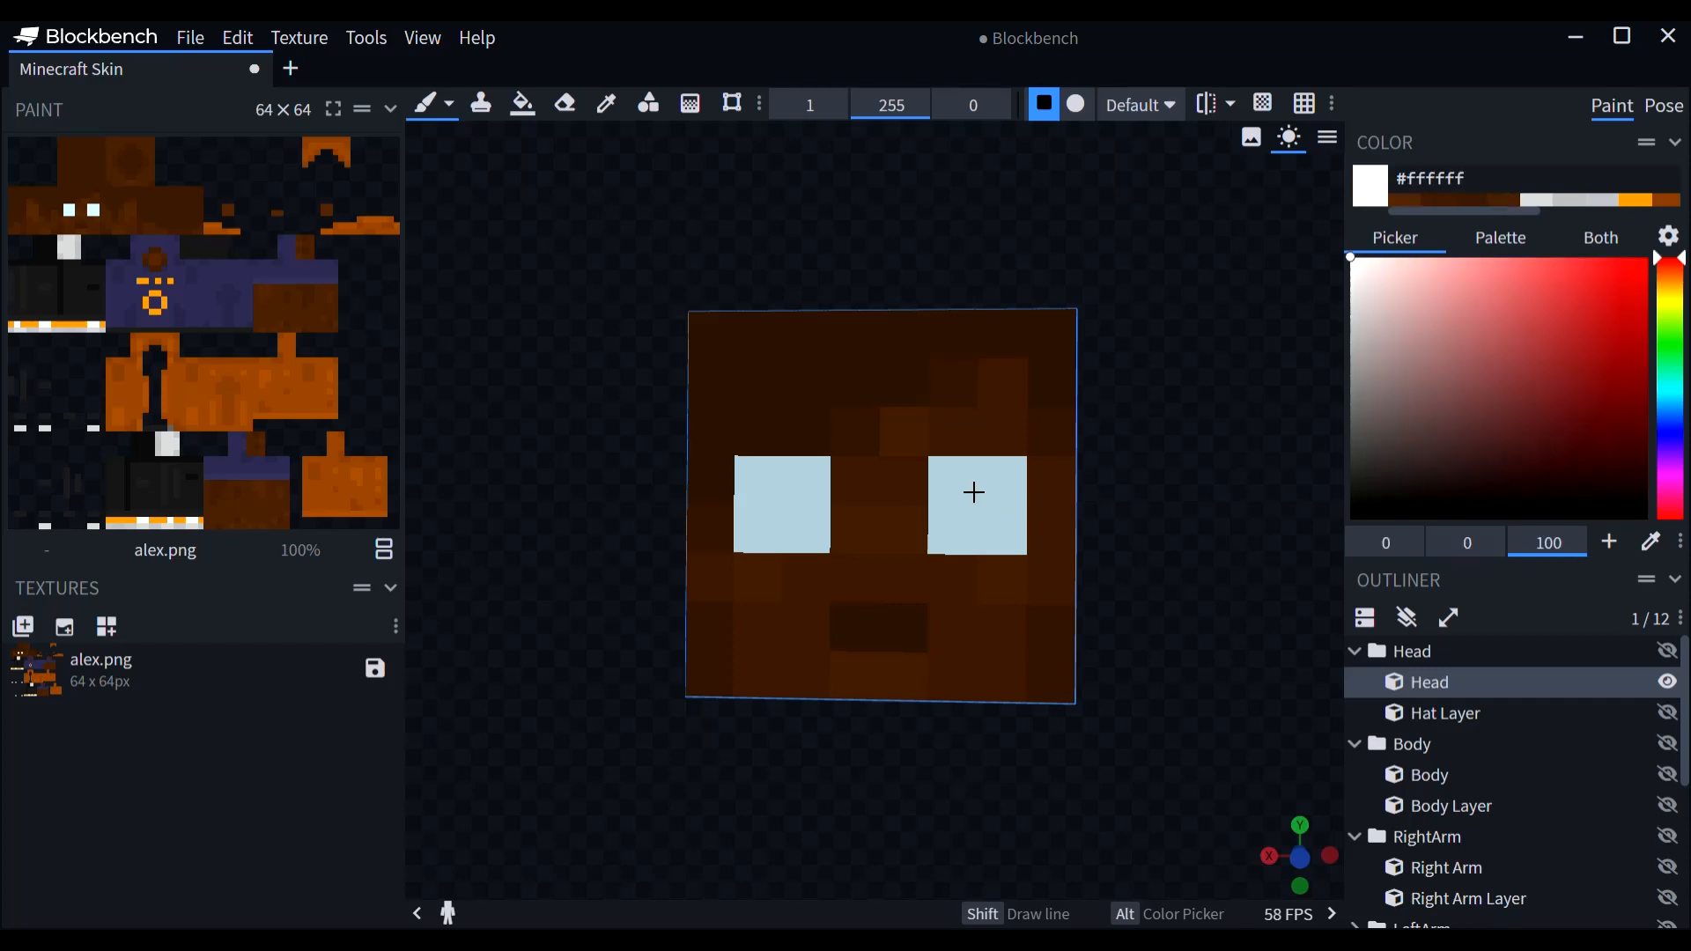
{"action": "mouse_move", "coordinate": [974, 490]}
{"action": "left_mouse_down"}
{"action": "mouse_move", "coordinate": [993, 547]}
{"action": "mouse_move", "coordinate": [974, 505]}
{"action": "left_mouse_up"}
{"action": "left_click_drag", "start_coordinate": [823, 493], "coordinate": [788, 505]}
Step: Paint the inner half of each eye as an iris, #050a44 in the upper pixel and #040836 in the lower
{"action": "left_click", "coordinate": [1678, 428]}
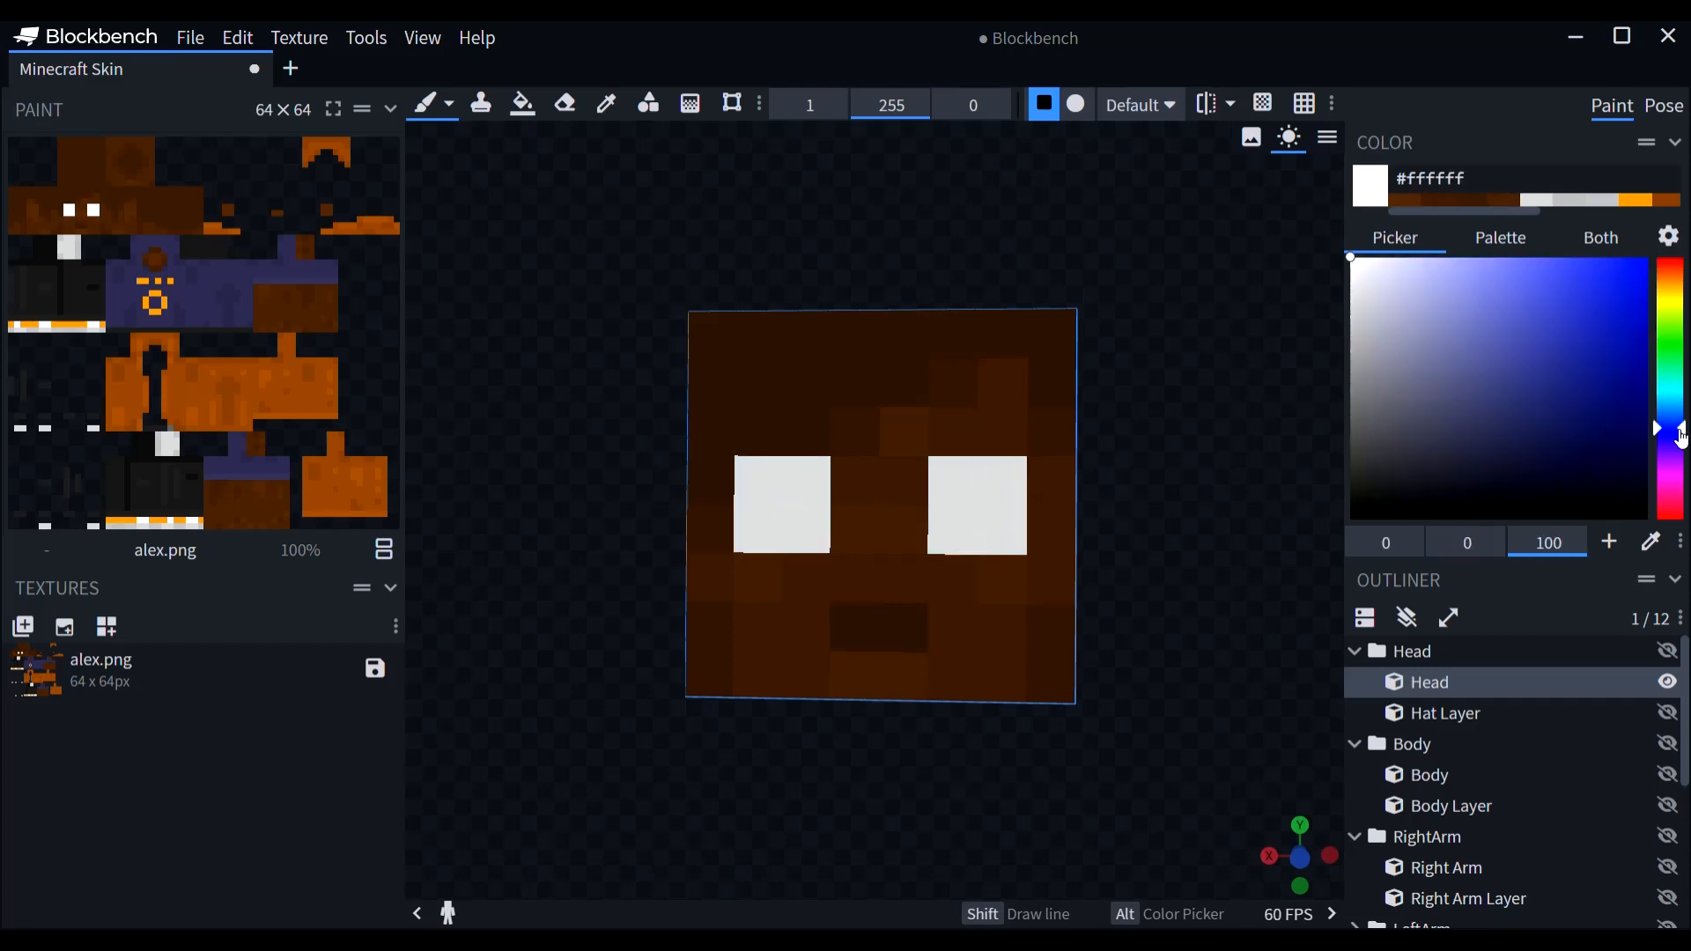
{"action": "left_click", "coordinate": [1625, 449]}
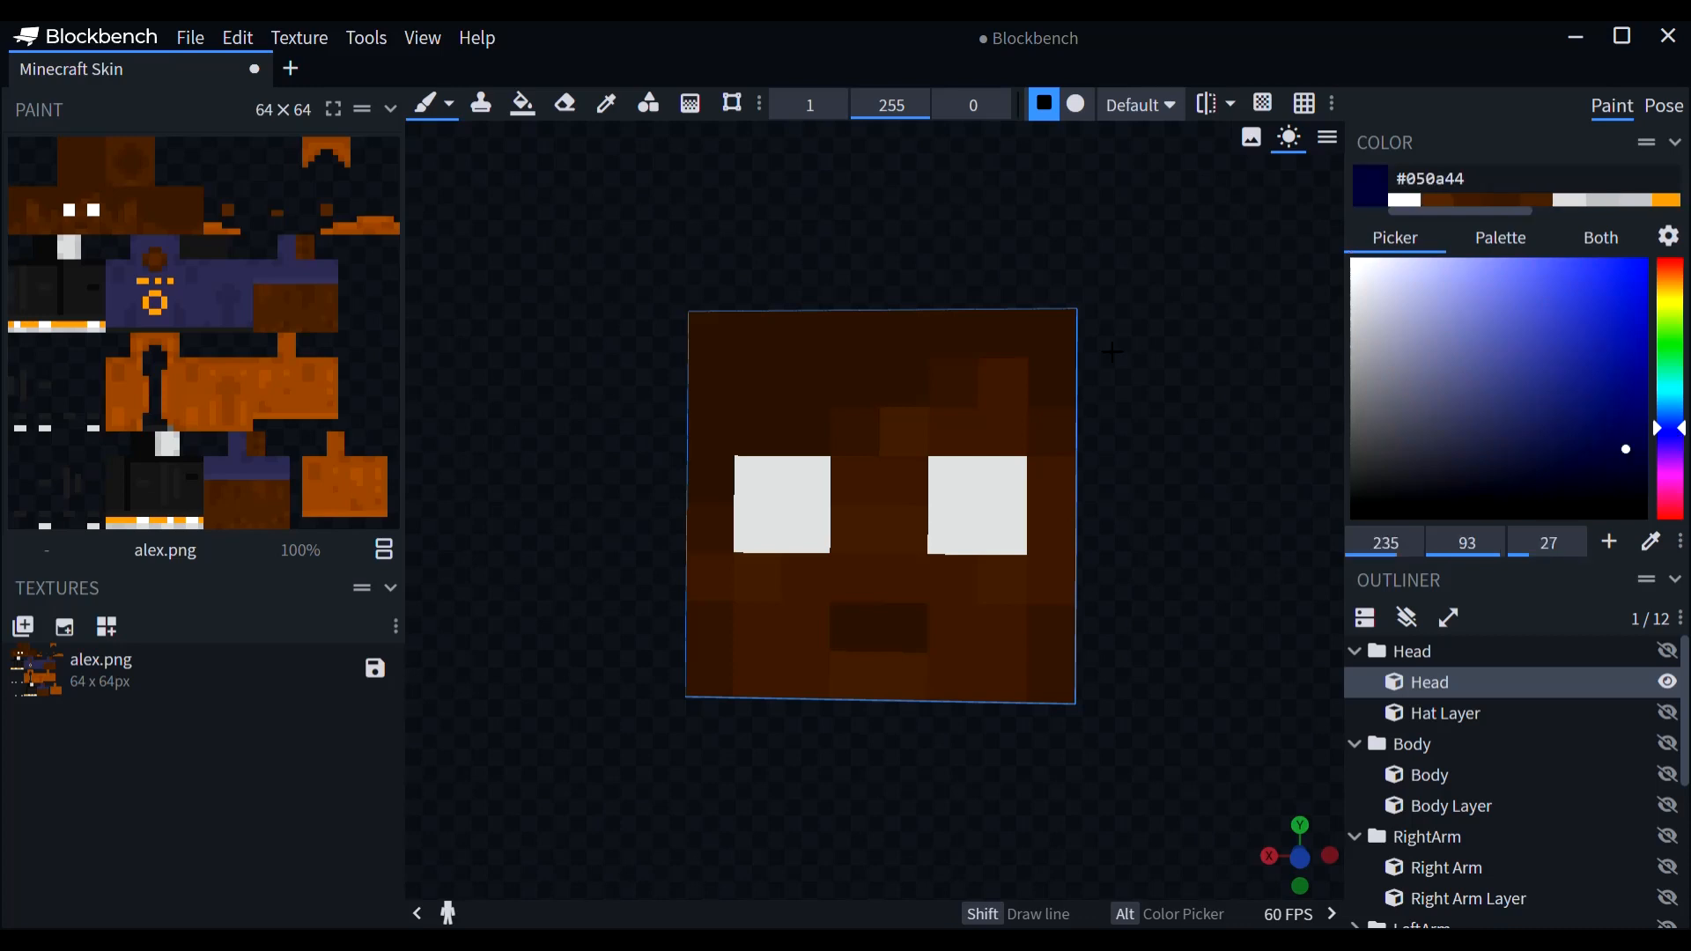
{"action": "left_click", "coordinate": [804, 499]}
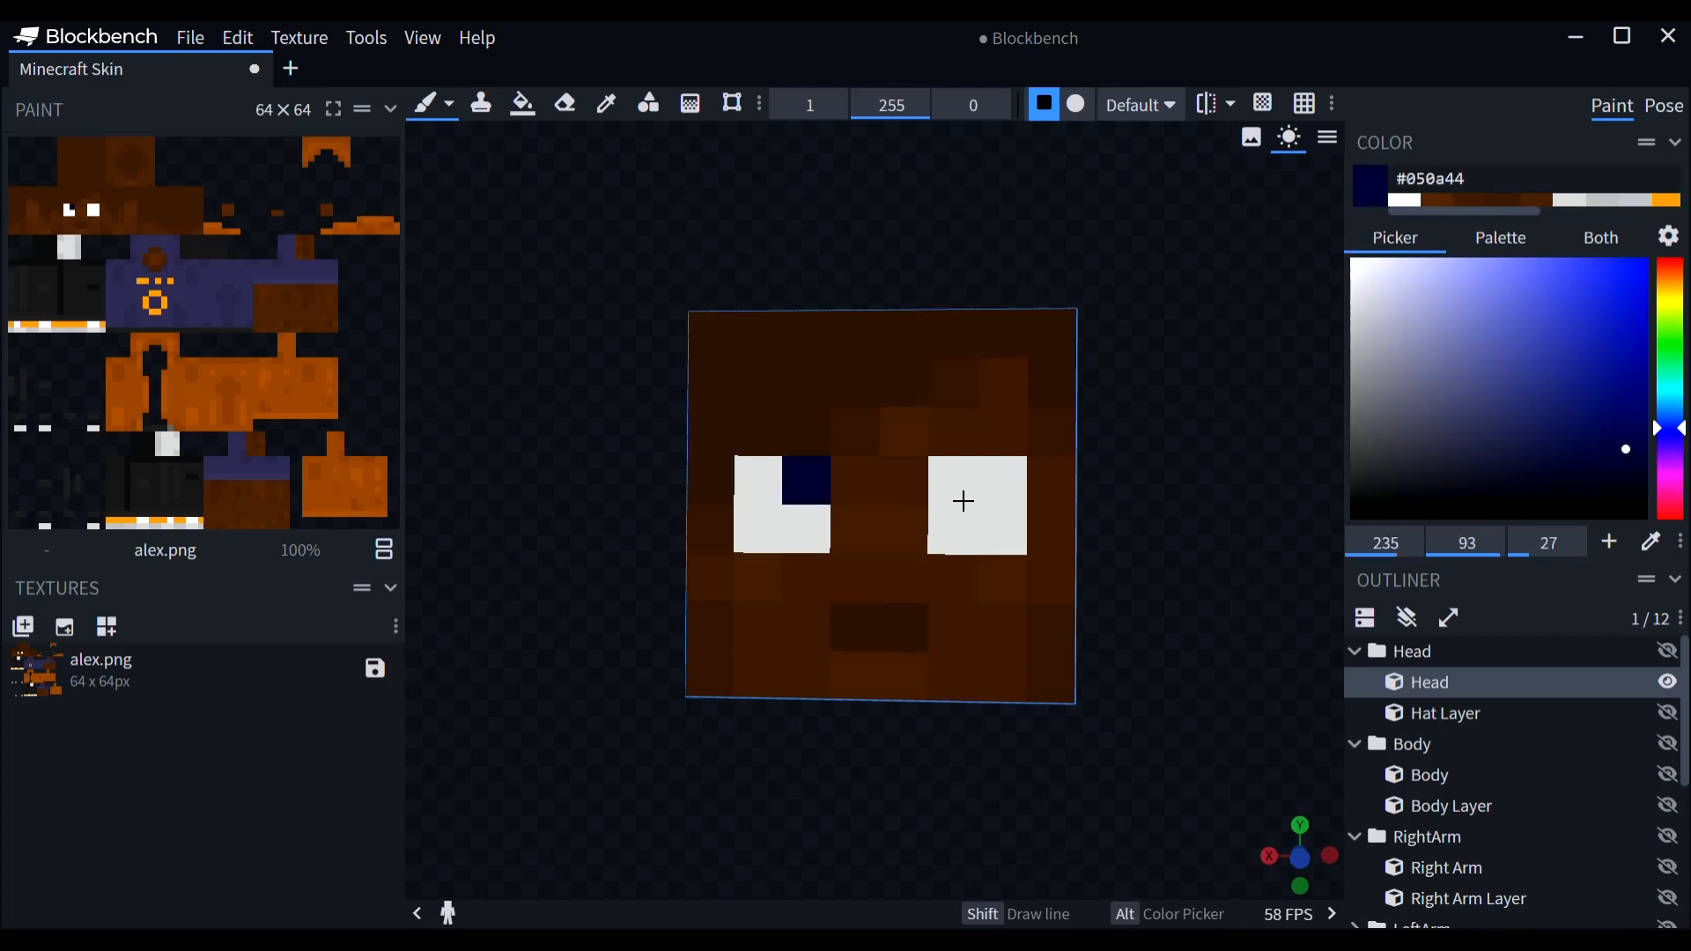
{"action": "left_click", "coordinate": [963, 499]}
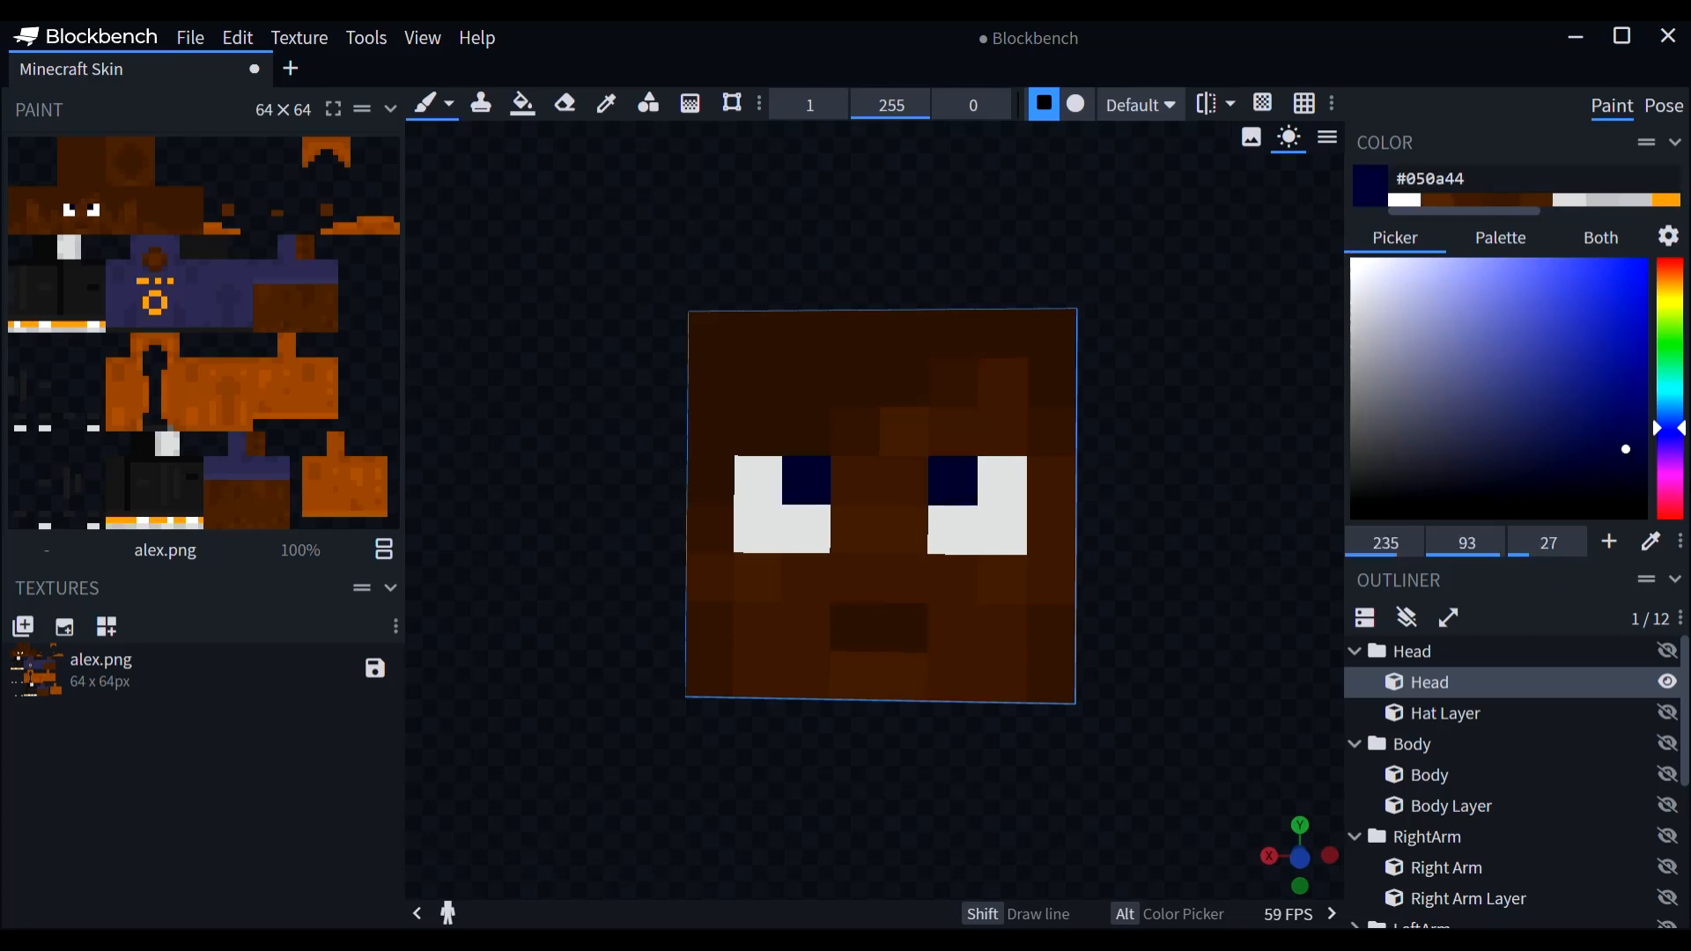
{"action": "left_click", "coordinate": [1628, 463]}
{"action": "left_click", "coordinate": [953, 529]}
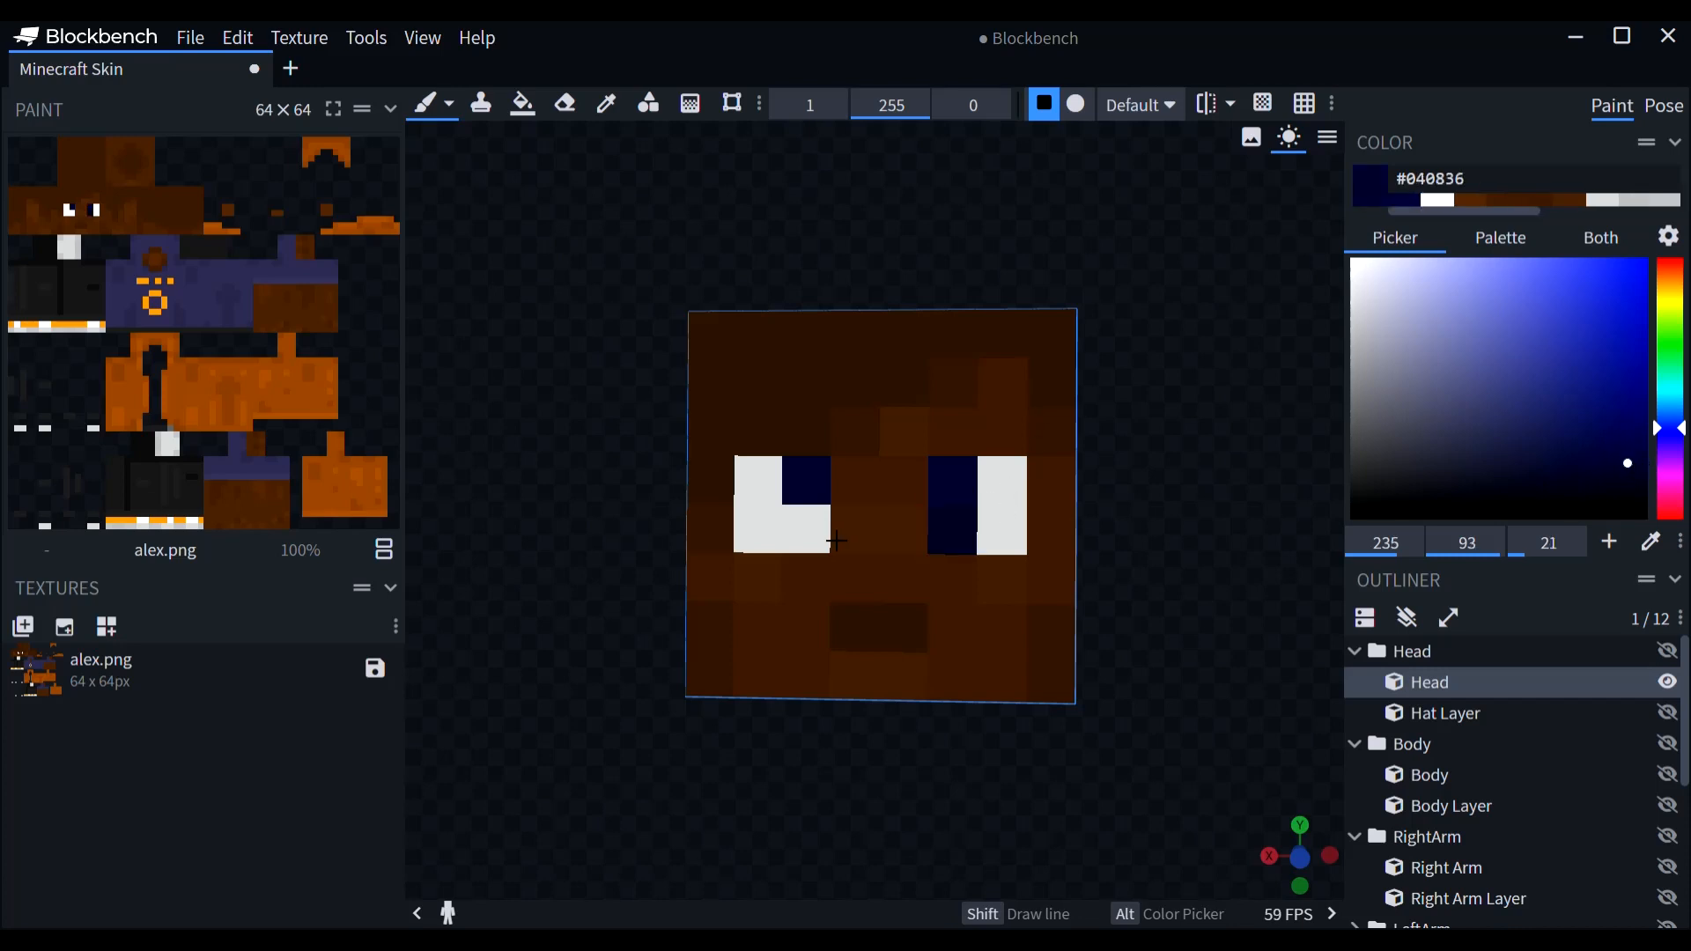
{"action": "left_click", "coordinate": [805, 530]}
{"action": "left_click_drag", "start_coordinate": [1041, 532], "coordinate": [1088, 484]}
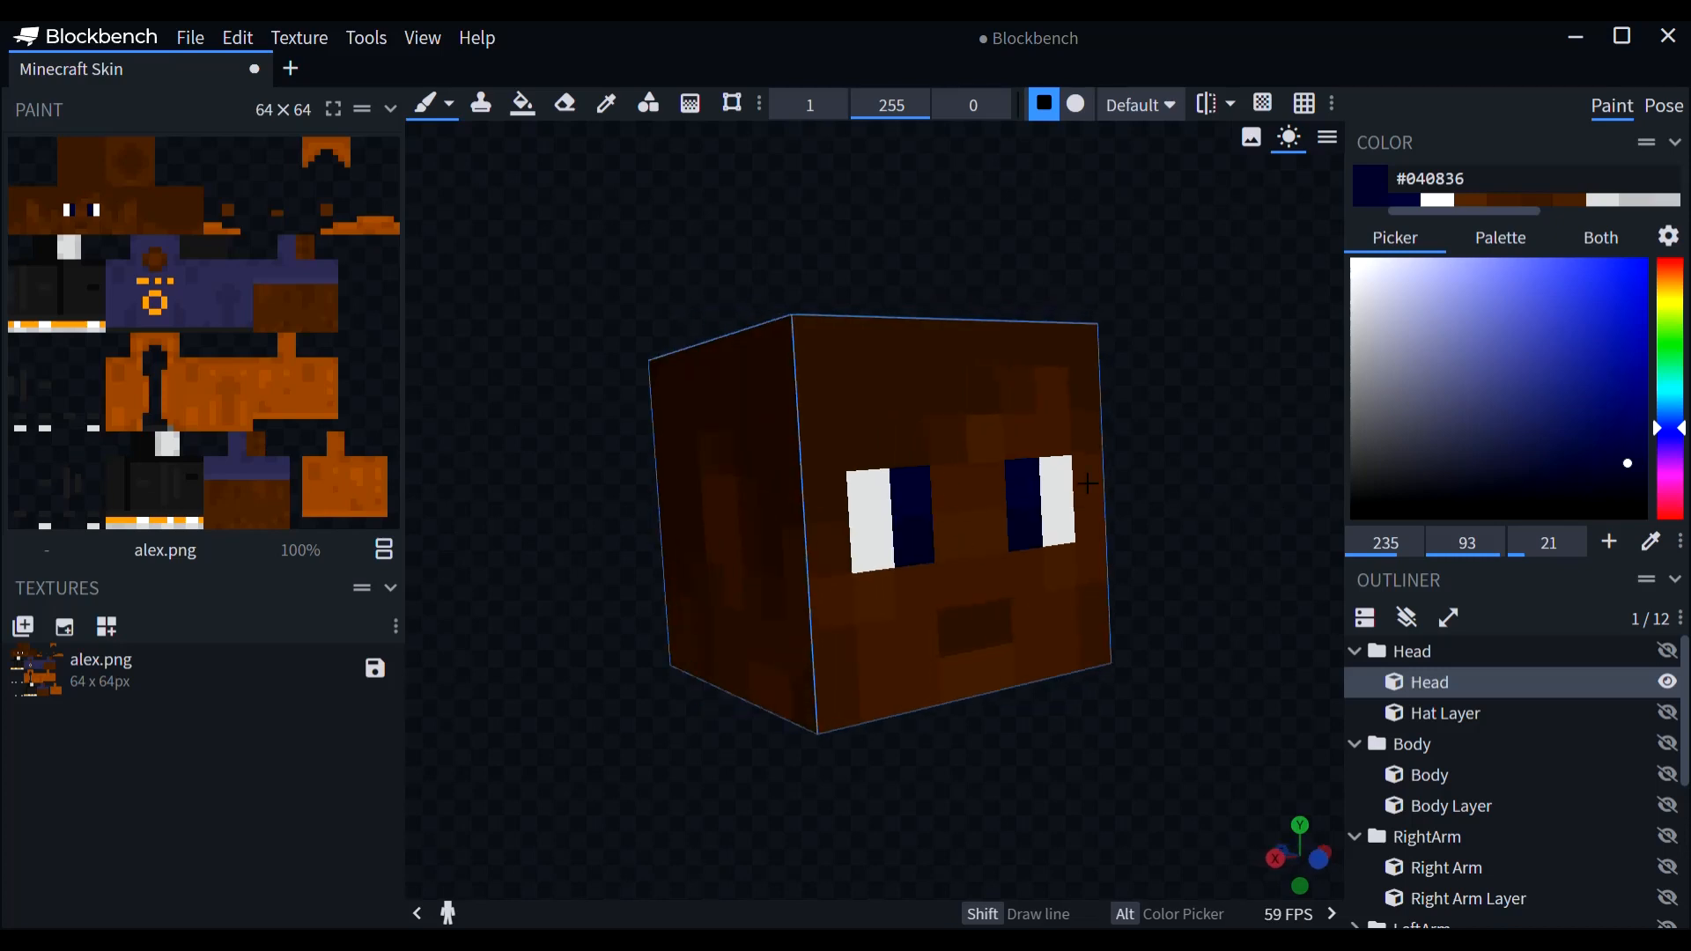
Step: Show the Hat Layer and fill the top face of the Head with near-black #060300
{"action": "left_click", "coordinate": [1668, 713]}
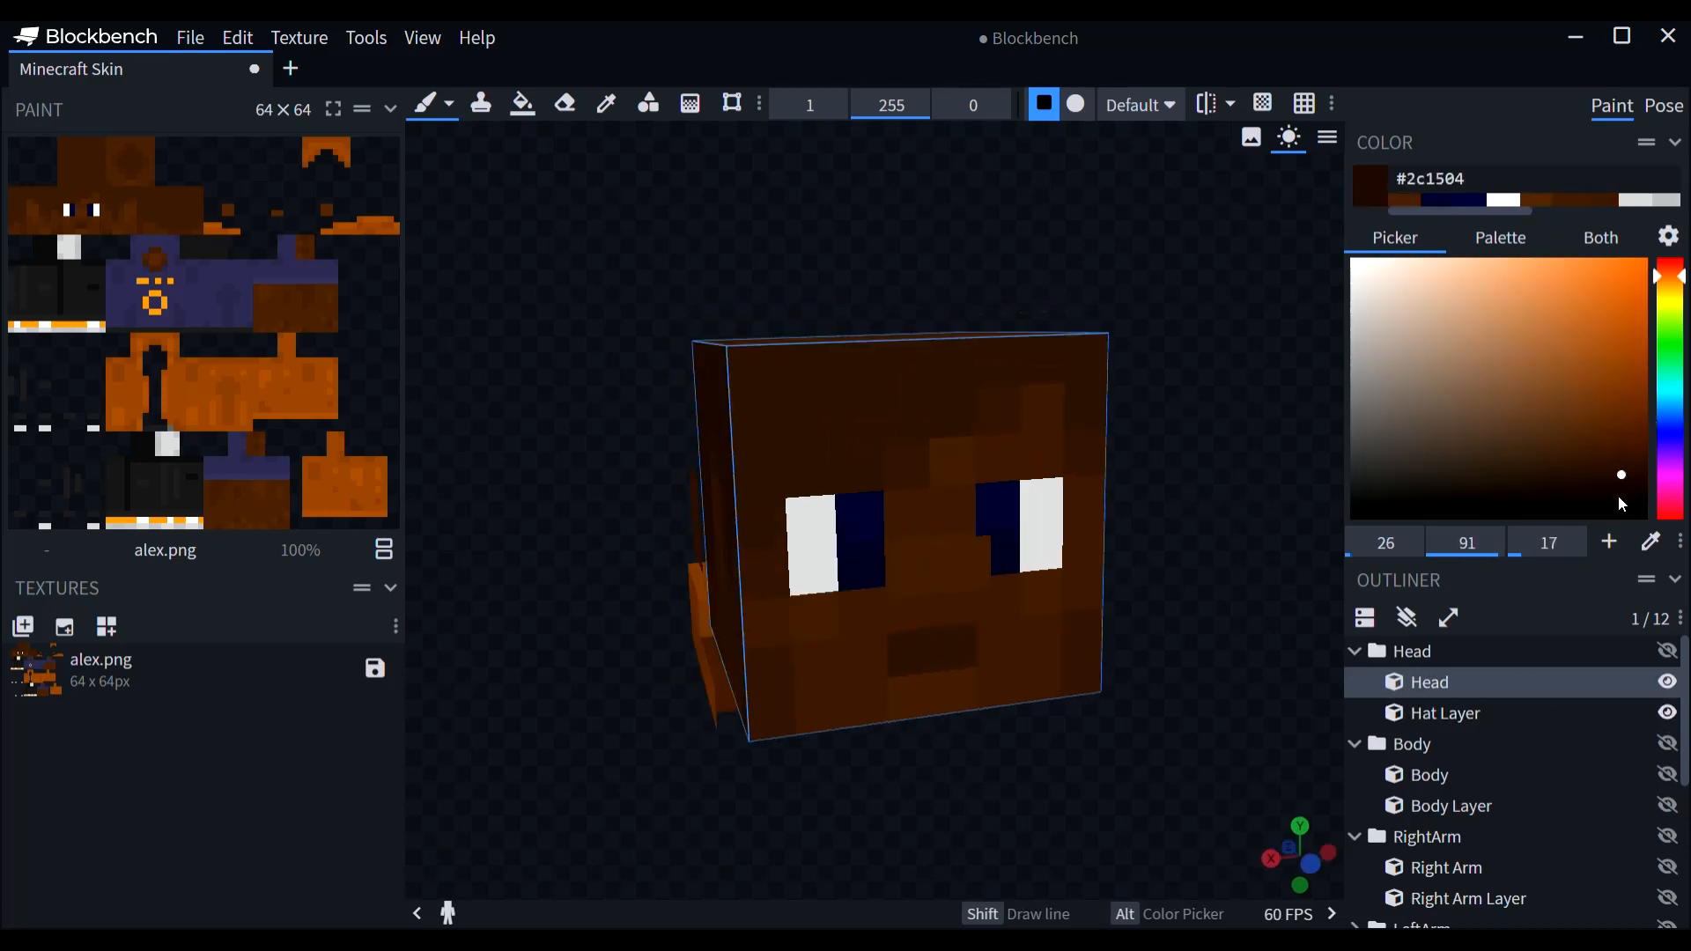
{"action": "left_click_drag", "start_coordinate": [1618, 495], "coordinate": [1622, 511]}
{"action": "left_click", "coordinate": [1624, 495]}
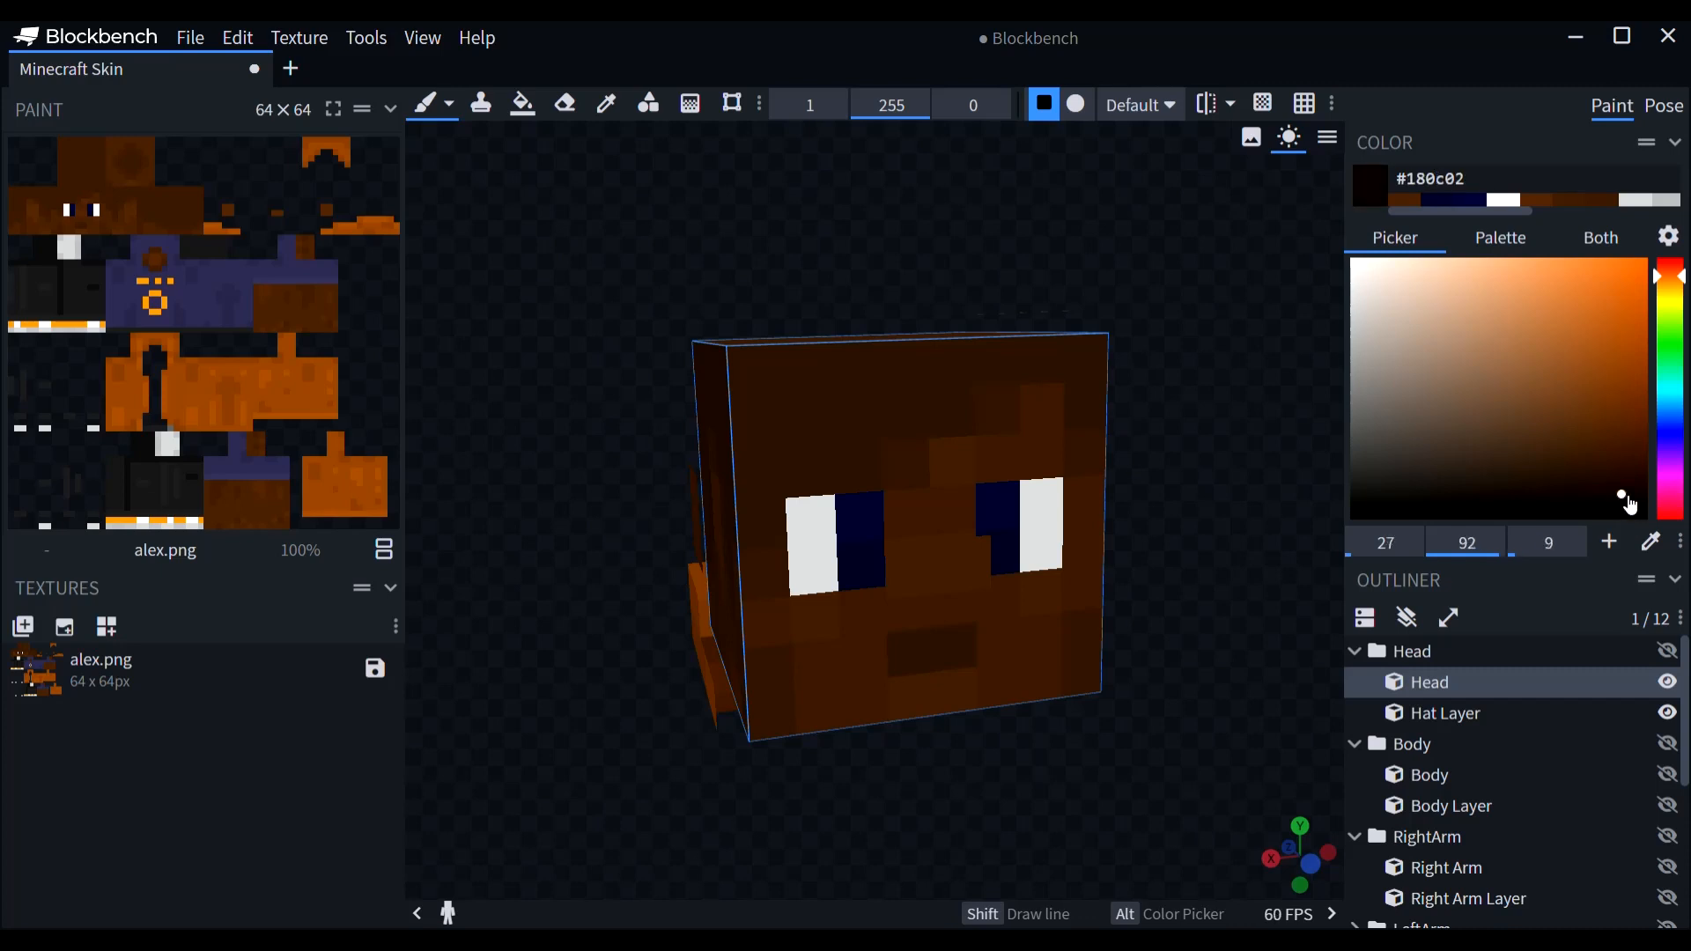
{"action": "left_click", "coordinate": [1643, 522]}
{"action": "left_click_drag", "start_coordinate": [938, 324], "coordinate": [891, 385]}
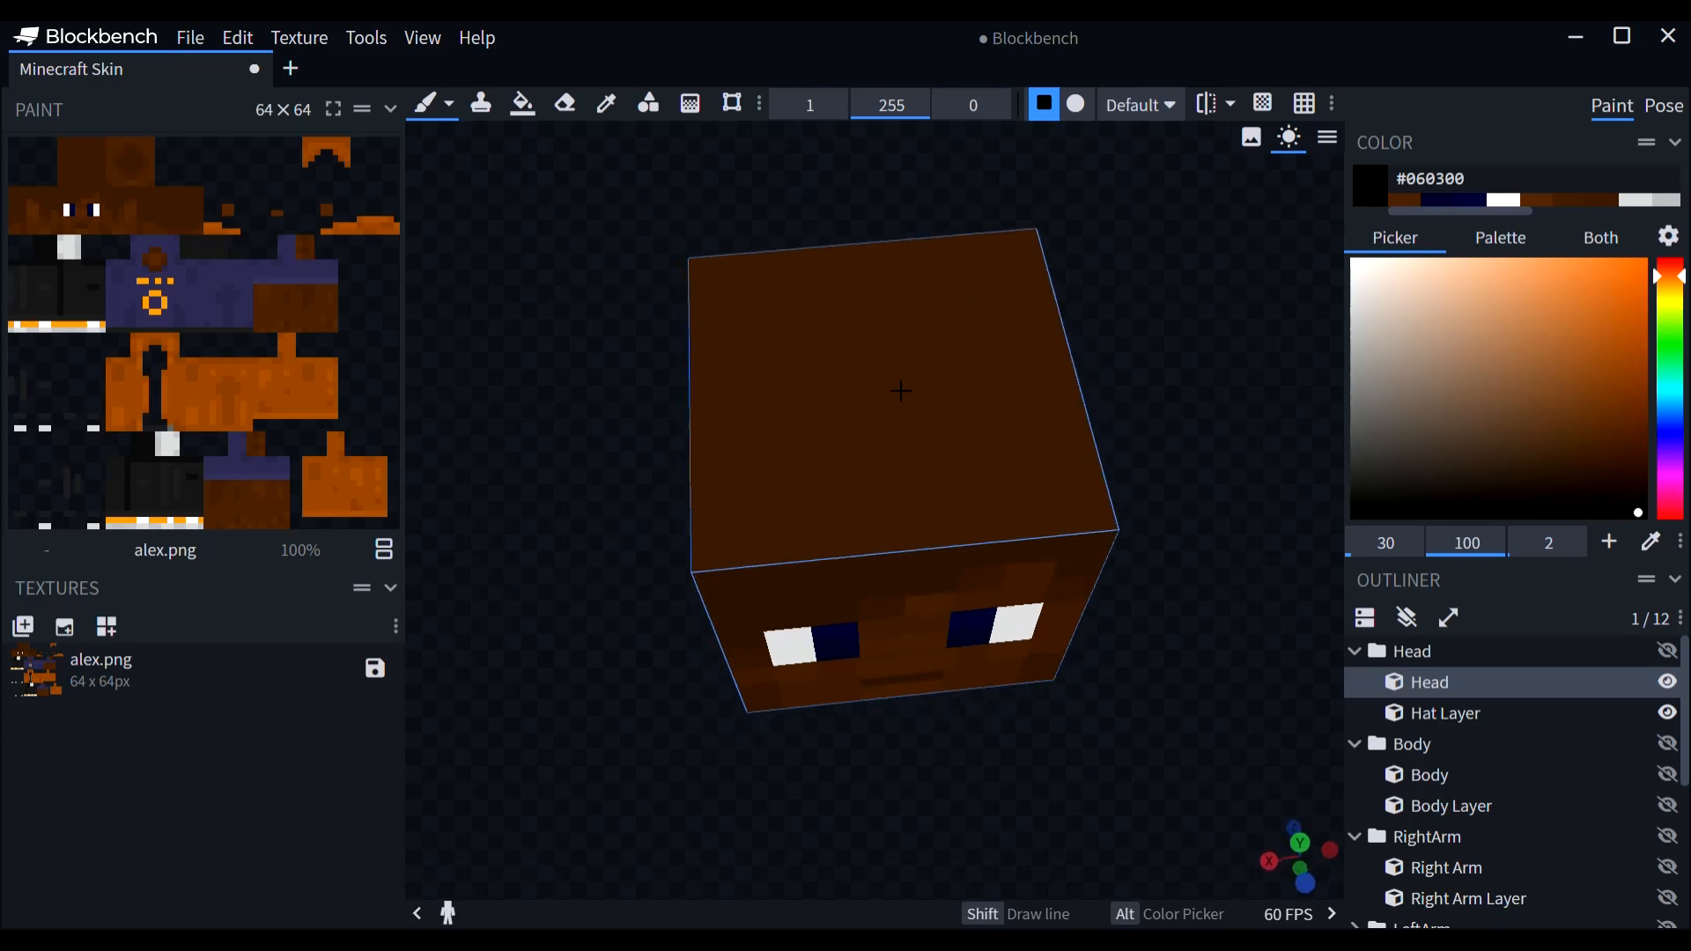
{"action": "key", "text": "f"}
{"action": "left_click", "coordinate": [792, 274]}
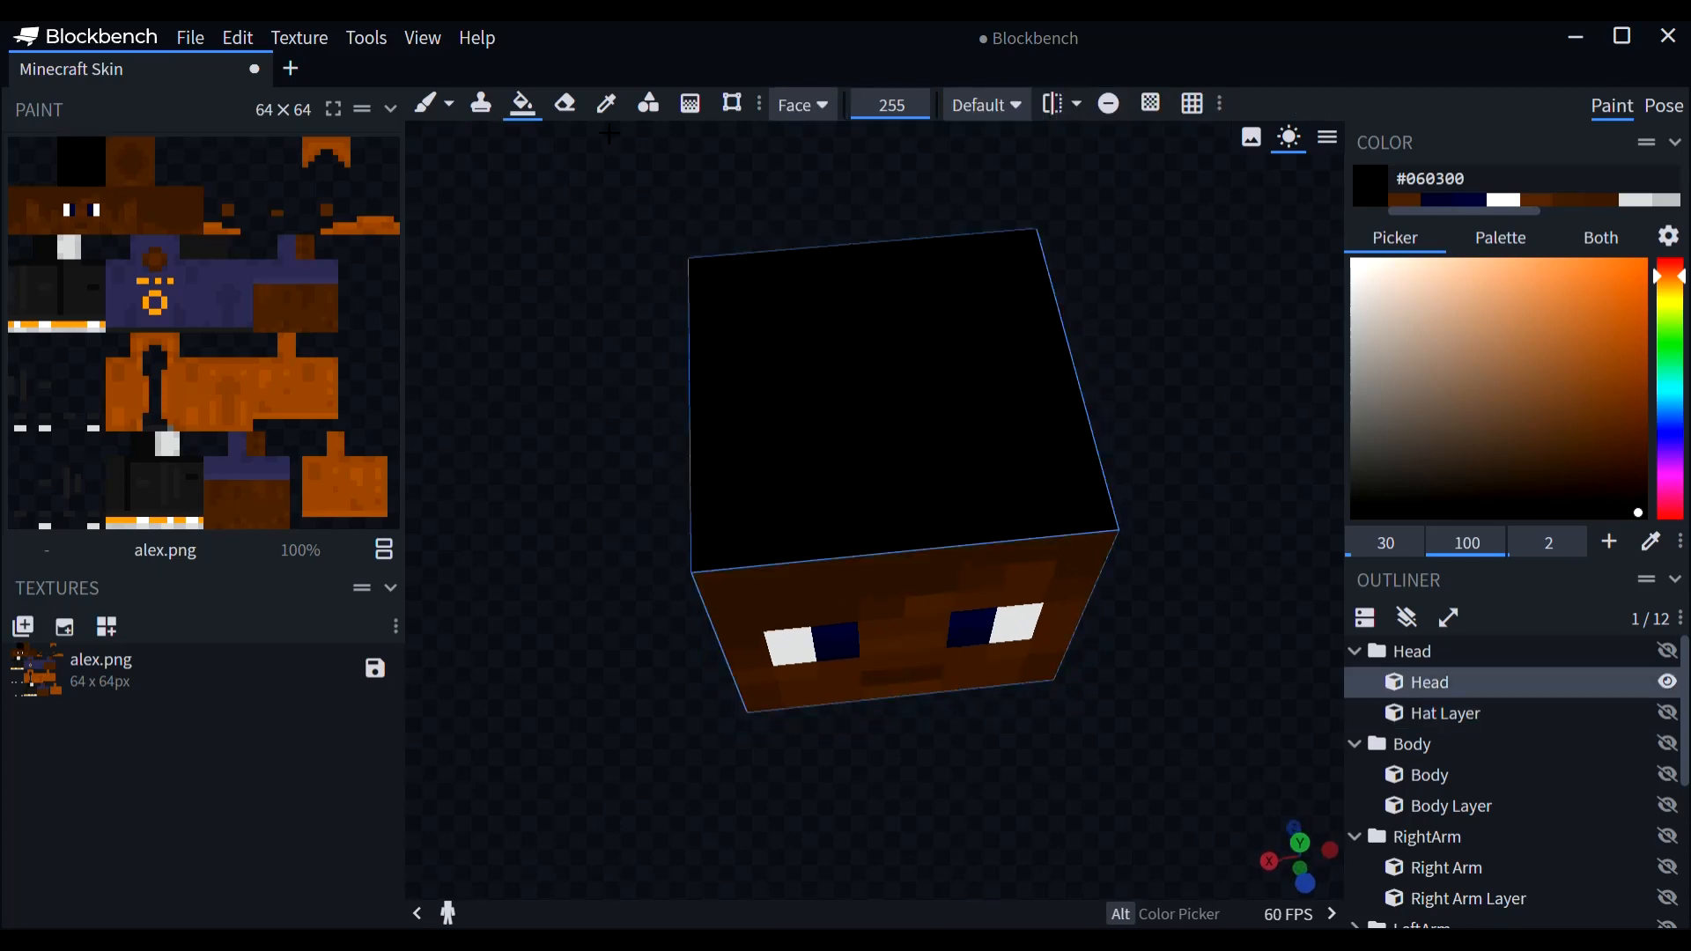
Step: Paint the hair above the forehead hairline with the #060300 brush and hide the Hat Layer
{"action": "left_click", "coordinate": [425, 106]}
{"action": "mouse_move", "coordinate": [695, 416]}
{"action": "left_mouse_down"}
{"action": "mouse_move", "coordinate": [1082, 423]}
{"action": "mouse_move", "coordinate": [722, 496]}
{"action": "left_mouse_up"}
{"action": "left_click", "coordinate": [726, 542]}
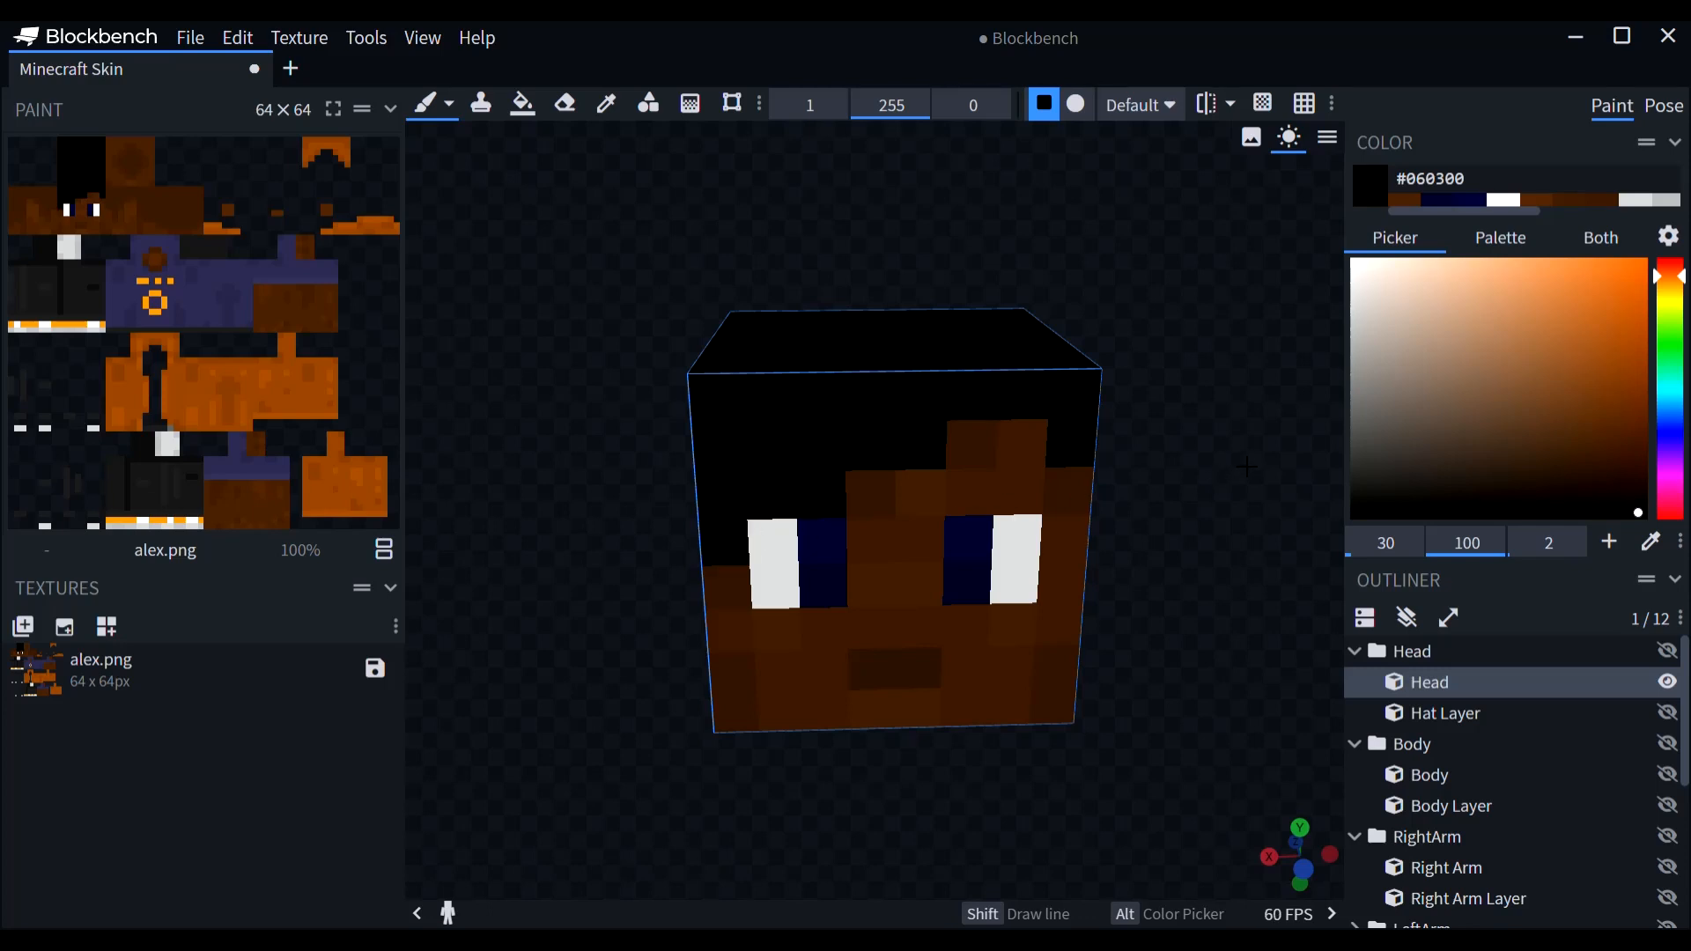
{"action": "left_click_drag", "start_coordinate": [1241, 469], "coordinate": [1241, 443]}
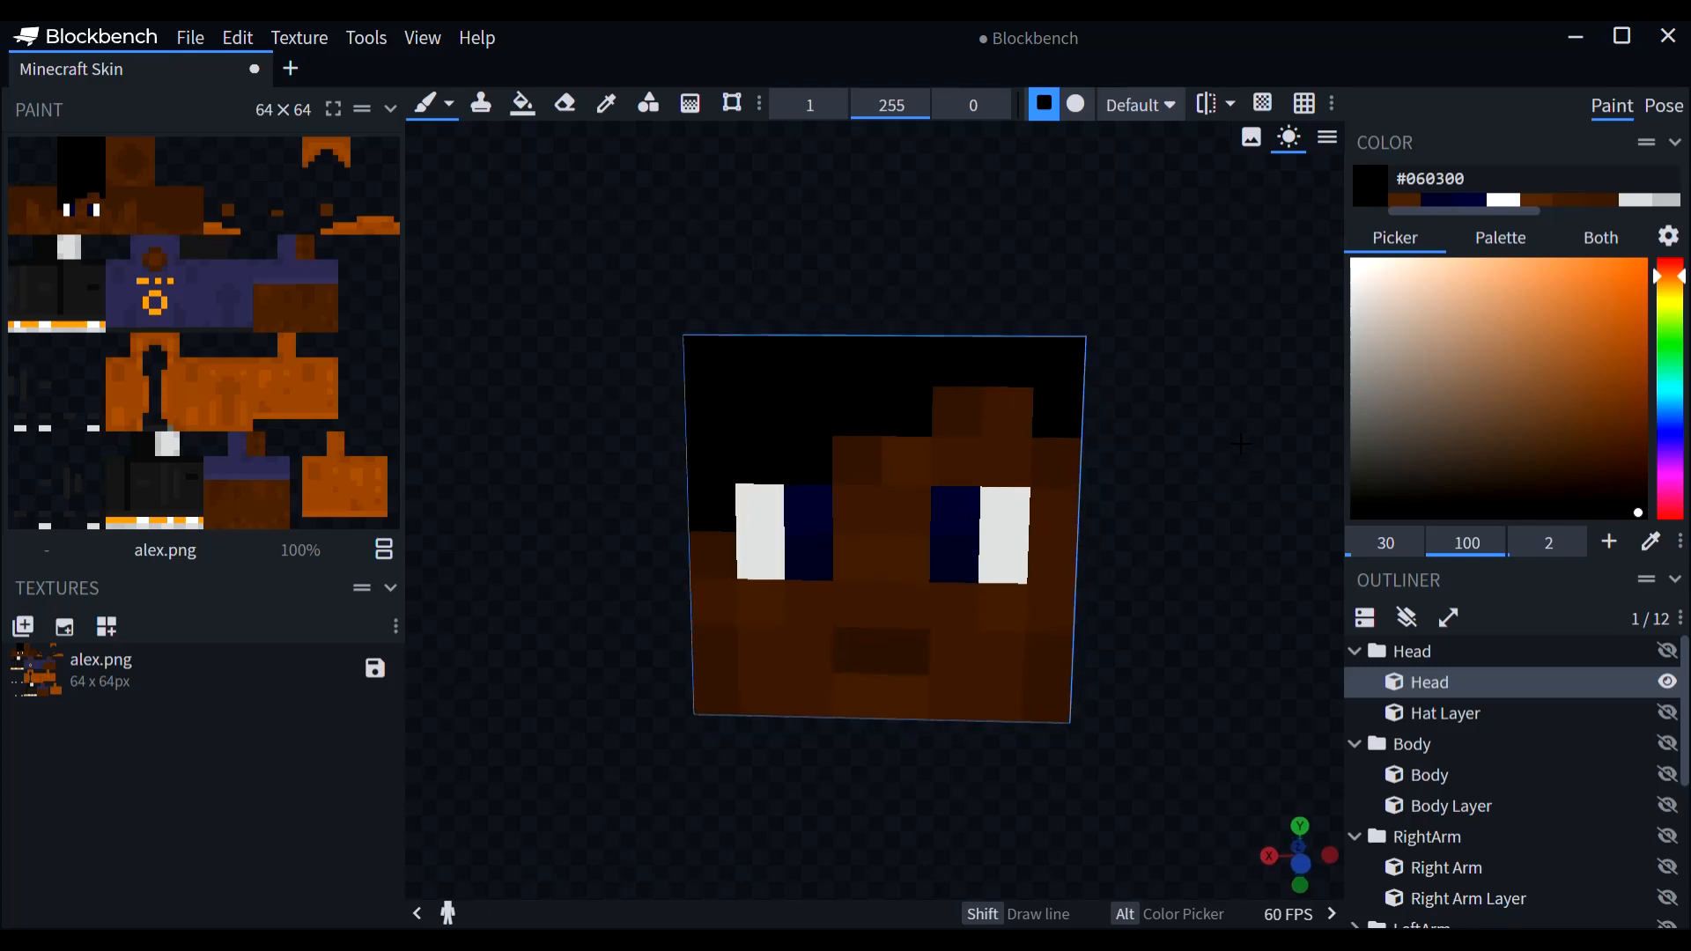
Step: Paint the hair areas on the head's top, sides and back with #150a01, leaving the ears uncovered
{"action": "left_click", "coordinate": [1635, 500]}
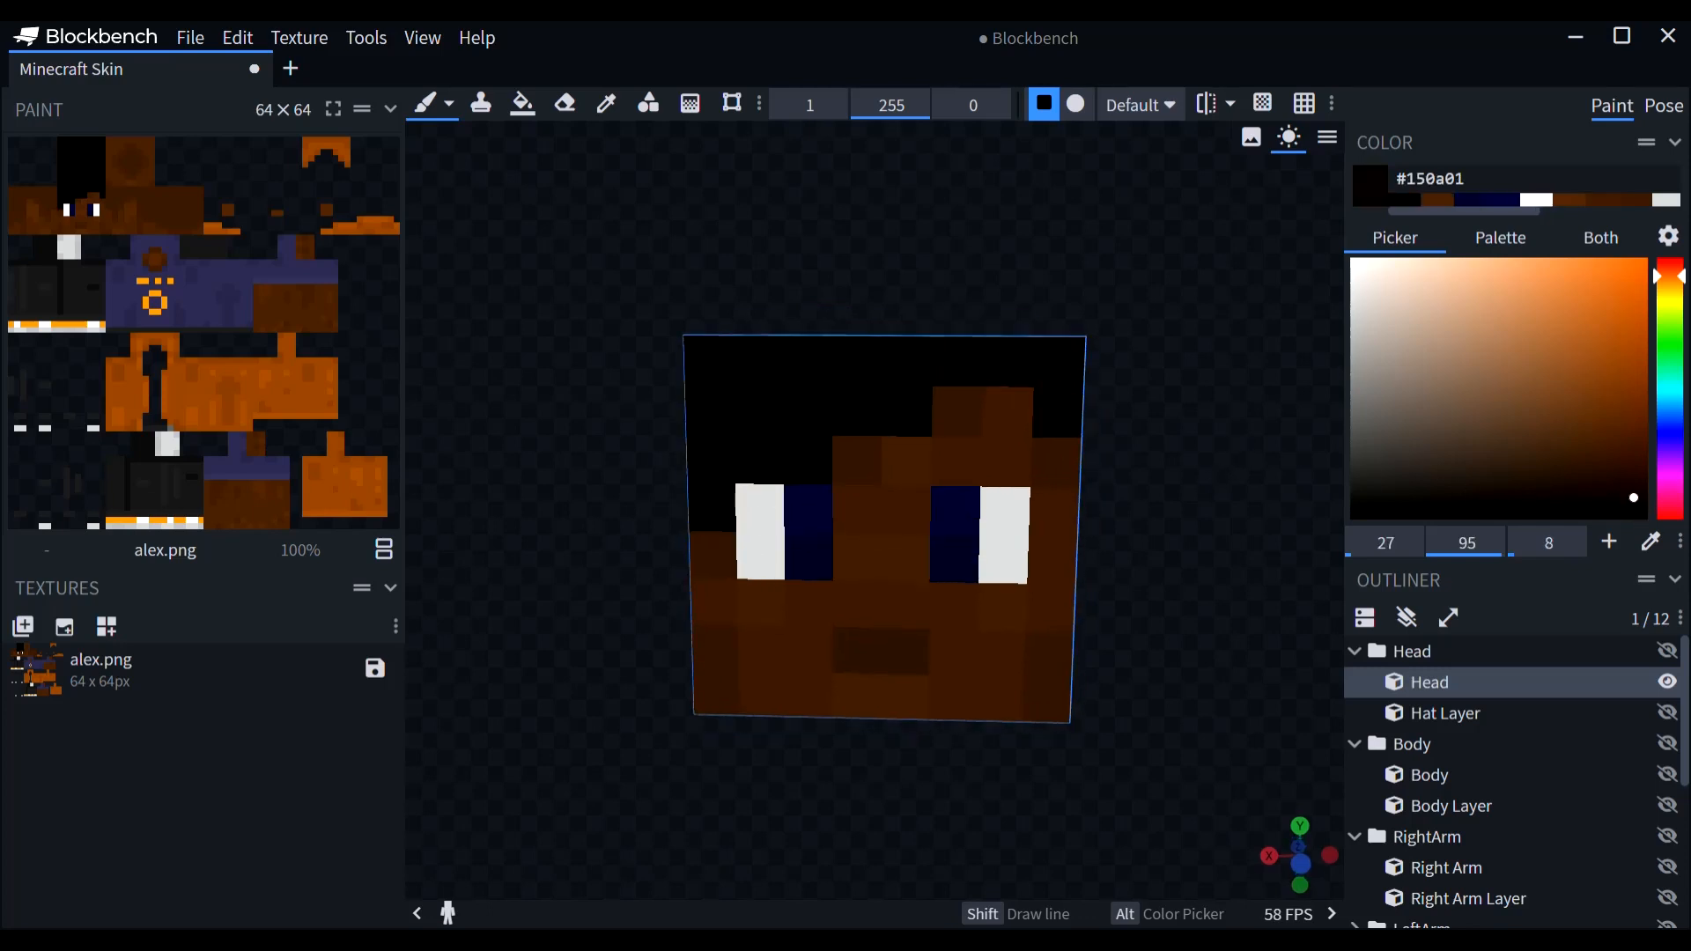
{"action": "left_click_drag", "start_coordinate": [1241, 319], "coordinate": [1123, 323]}
{"action": "scroll", "coordinate": [1123, 323], "scroll_direction": "down", "scroll_amount": 2}
{"action": "left_click_drag", "start_coordinate": [1184, 396], "coordinate": [1089, 394]}
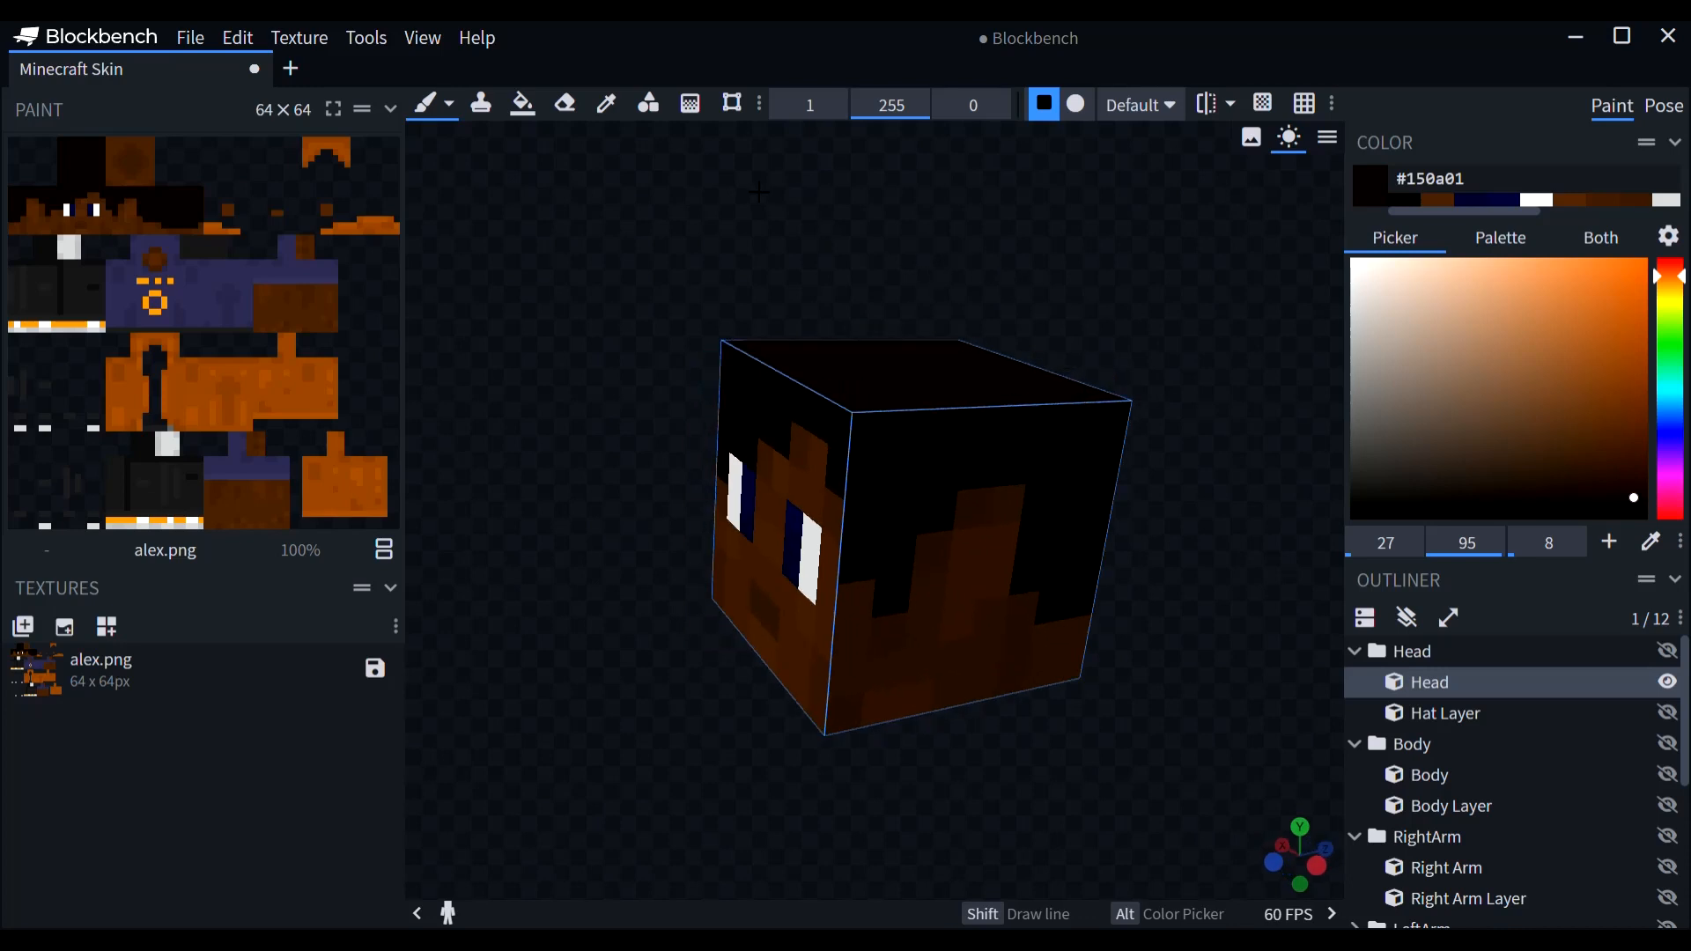
Step: Hide the Head, show the Hat Layer and turn on the painting grid
{"action": "left_click_drag", "start_coordinate": [661, 202], "coordinate": [841, 236]}
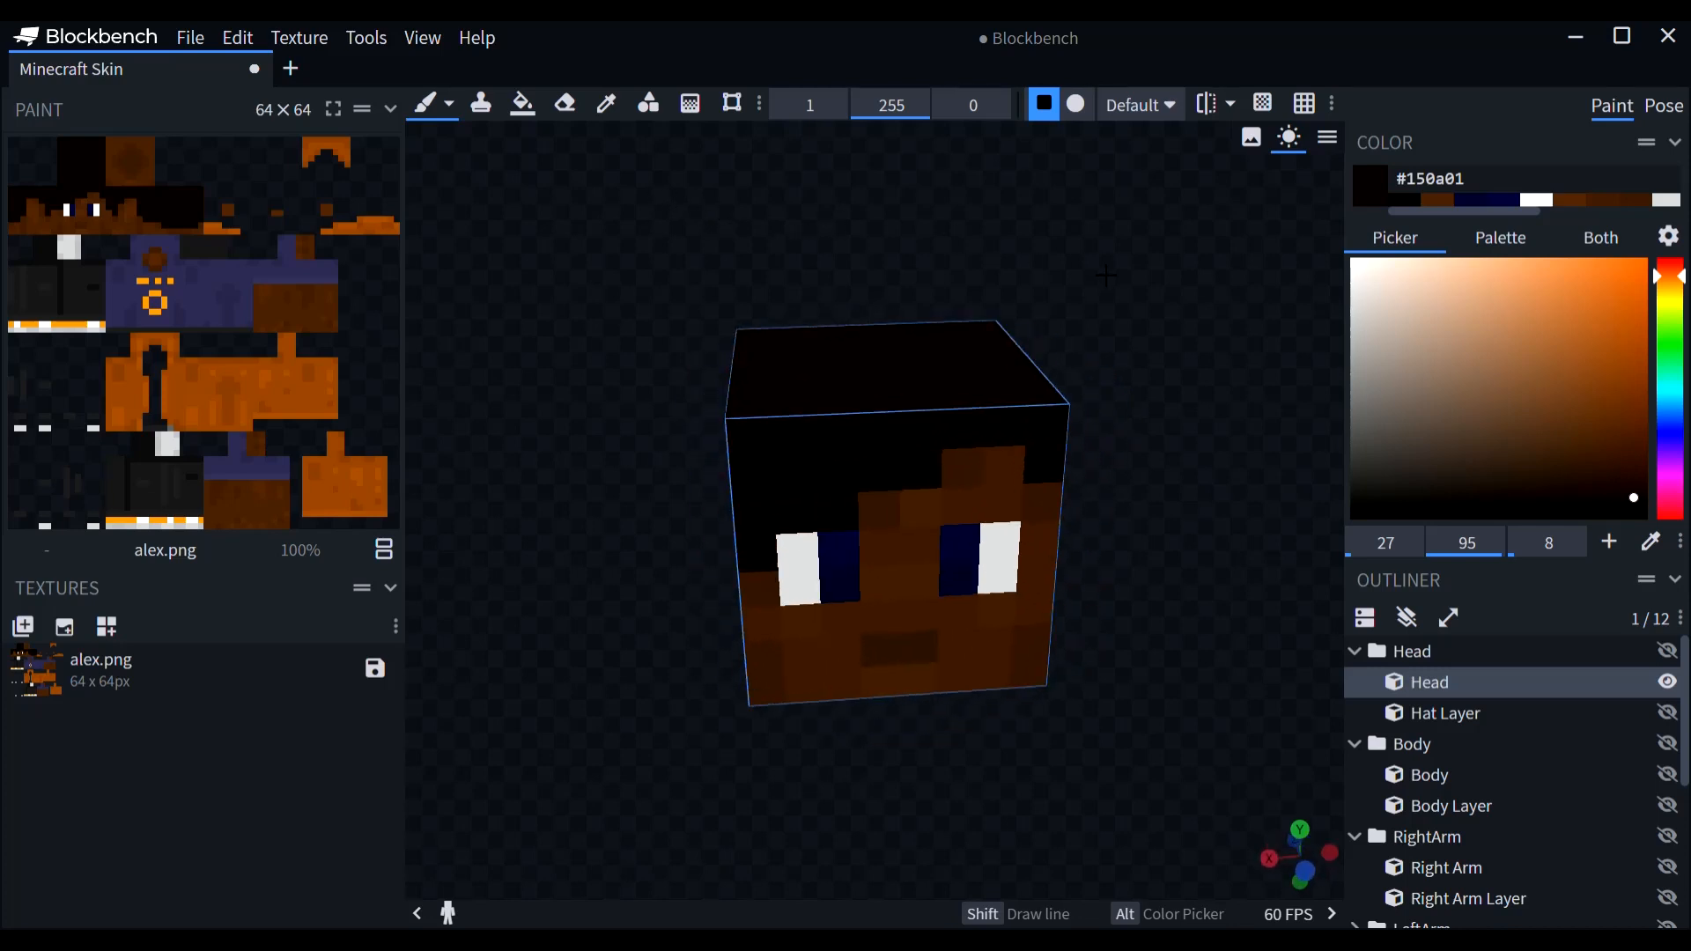
{"action": "left_click", "coordinate": [1667, 682]}
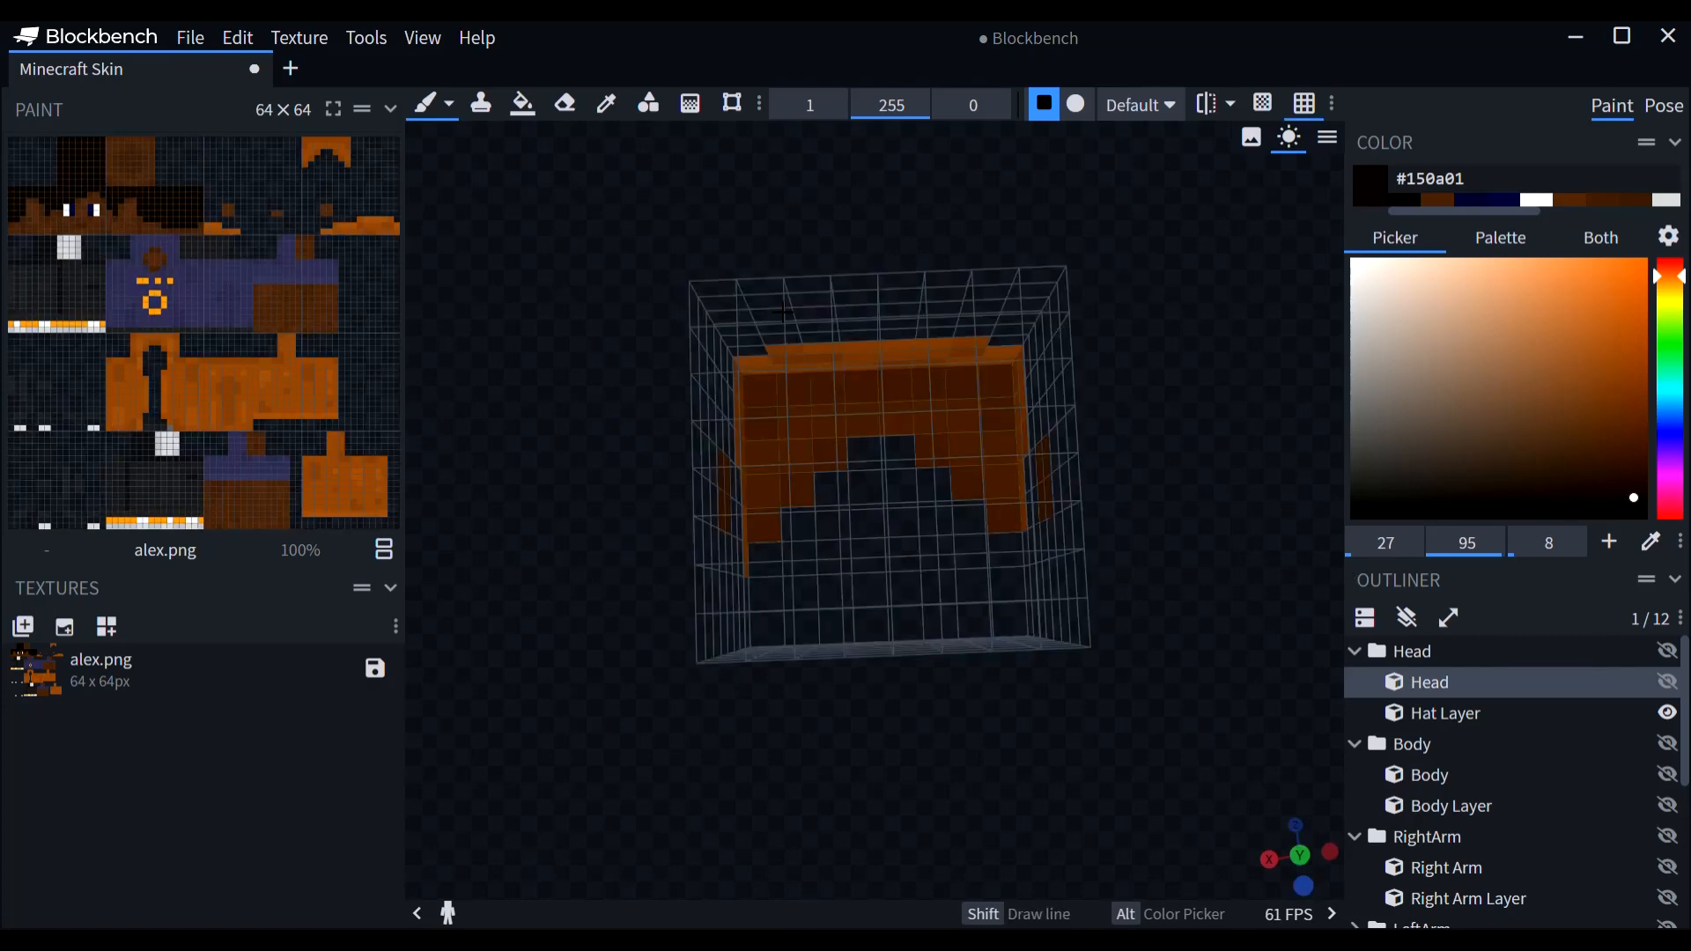
Step: Cover the Hat Layer's top face with #150a01 hair, leaving the corners open
{"action": "mouse_move", "coordinate": [782, 310]}
{"action": "left_mouse_down"}
{"action": "mouse_move", "coordinate": [766, 418]}
{"action": "mouse_move", "coordinate": [775, 661]}
{"action": "mouse_move", "coordinate": [815, 546]}
{"action": "mouse_move", "coordinate": [848, 310]}
{"action": "mouse_move", "coordinate": [872, 503]}
{"action": "left_mouse_up"}
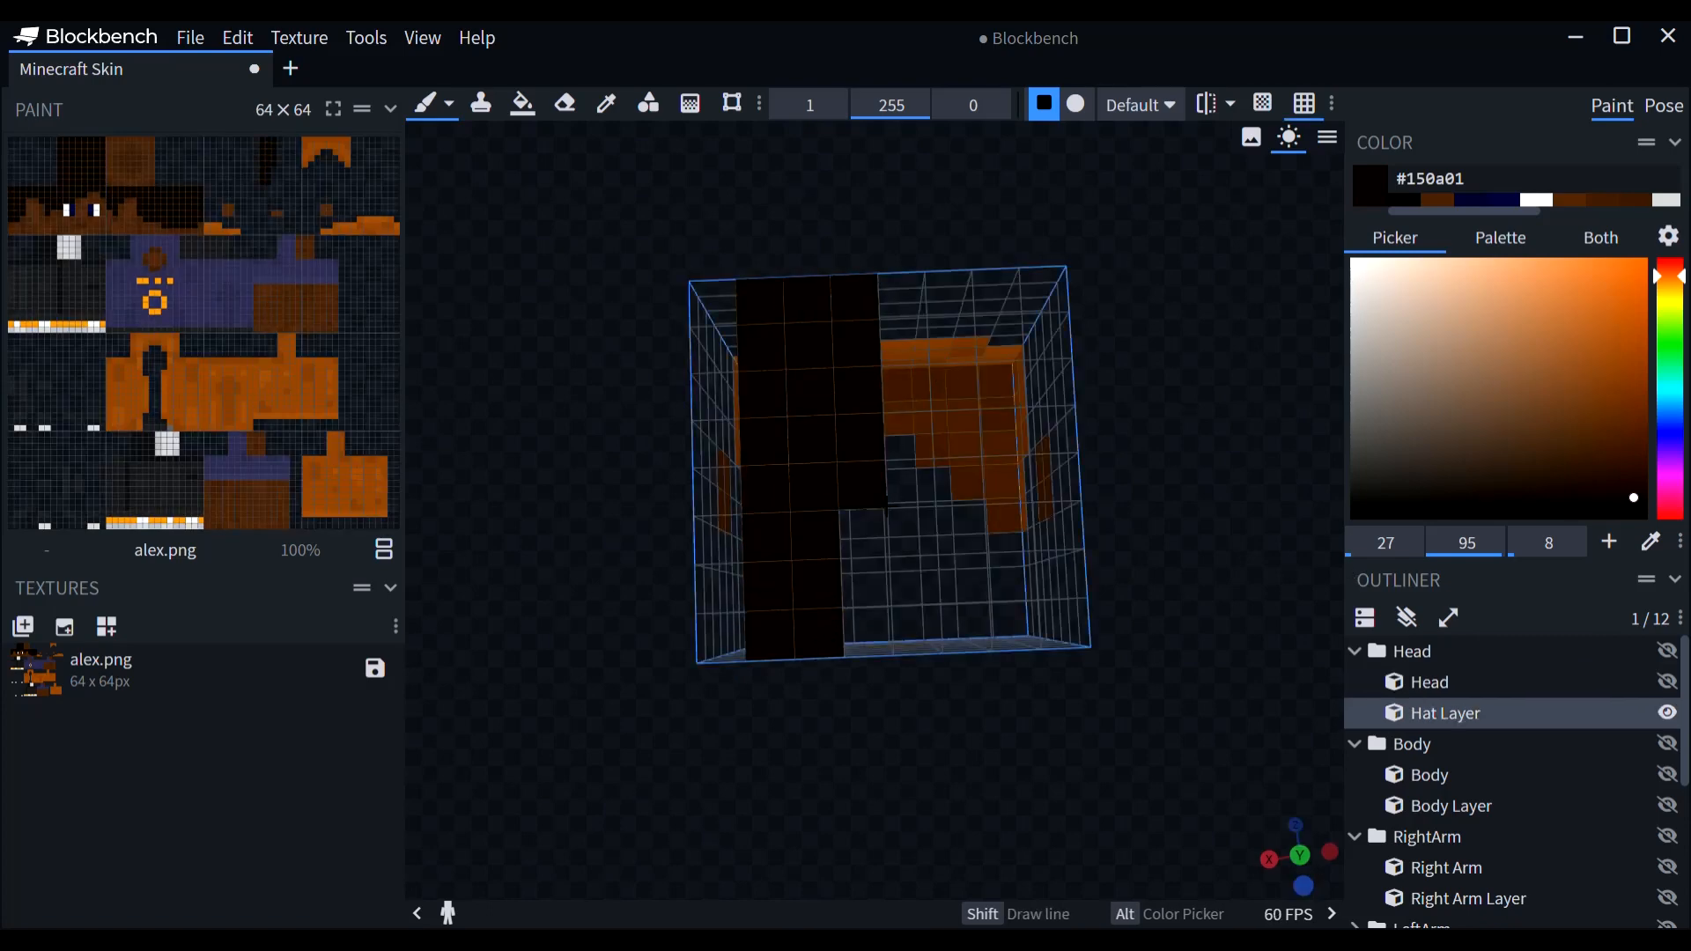
{"action": "middle_click_drag", "start_coordinate": [956, 449], "coordinate": [961, 380]}
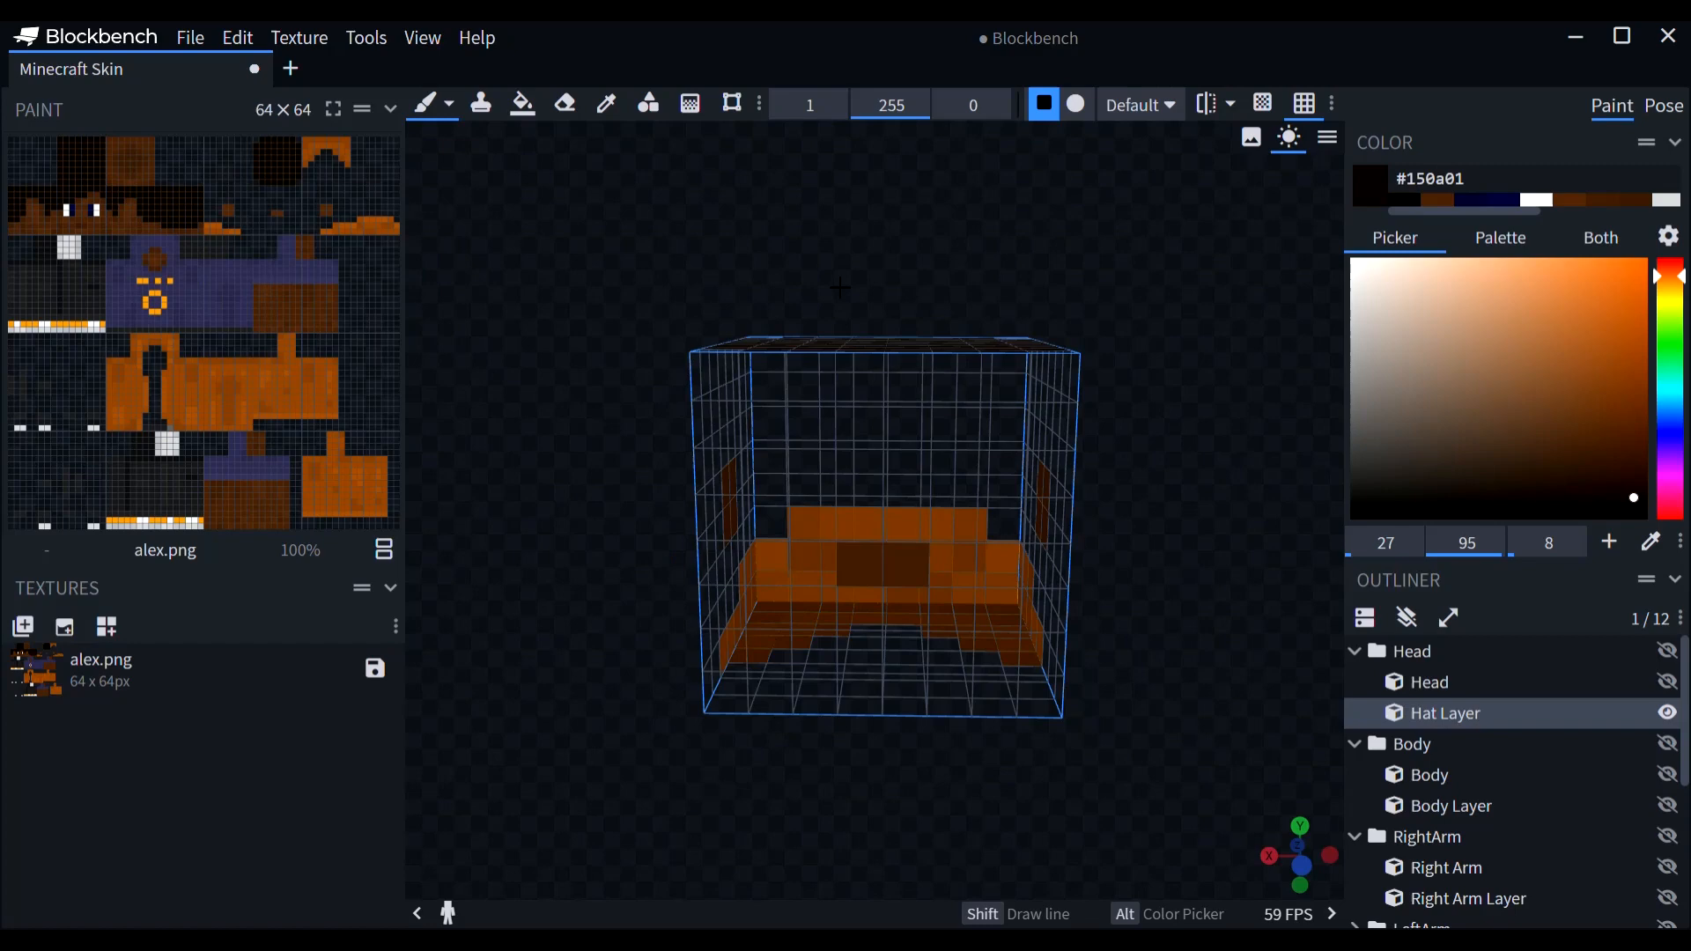
{"action": "left_click_drag", "start_coordinate": [841, 287], "coordinate": [1011, 304]}
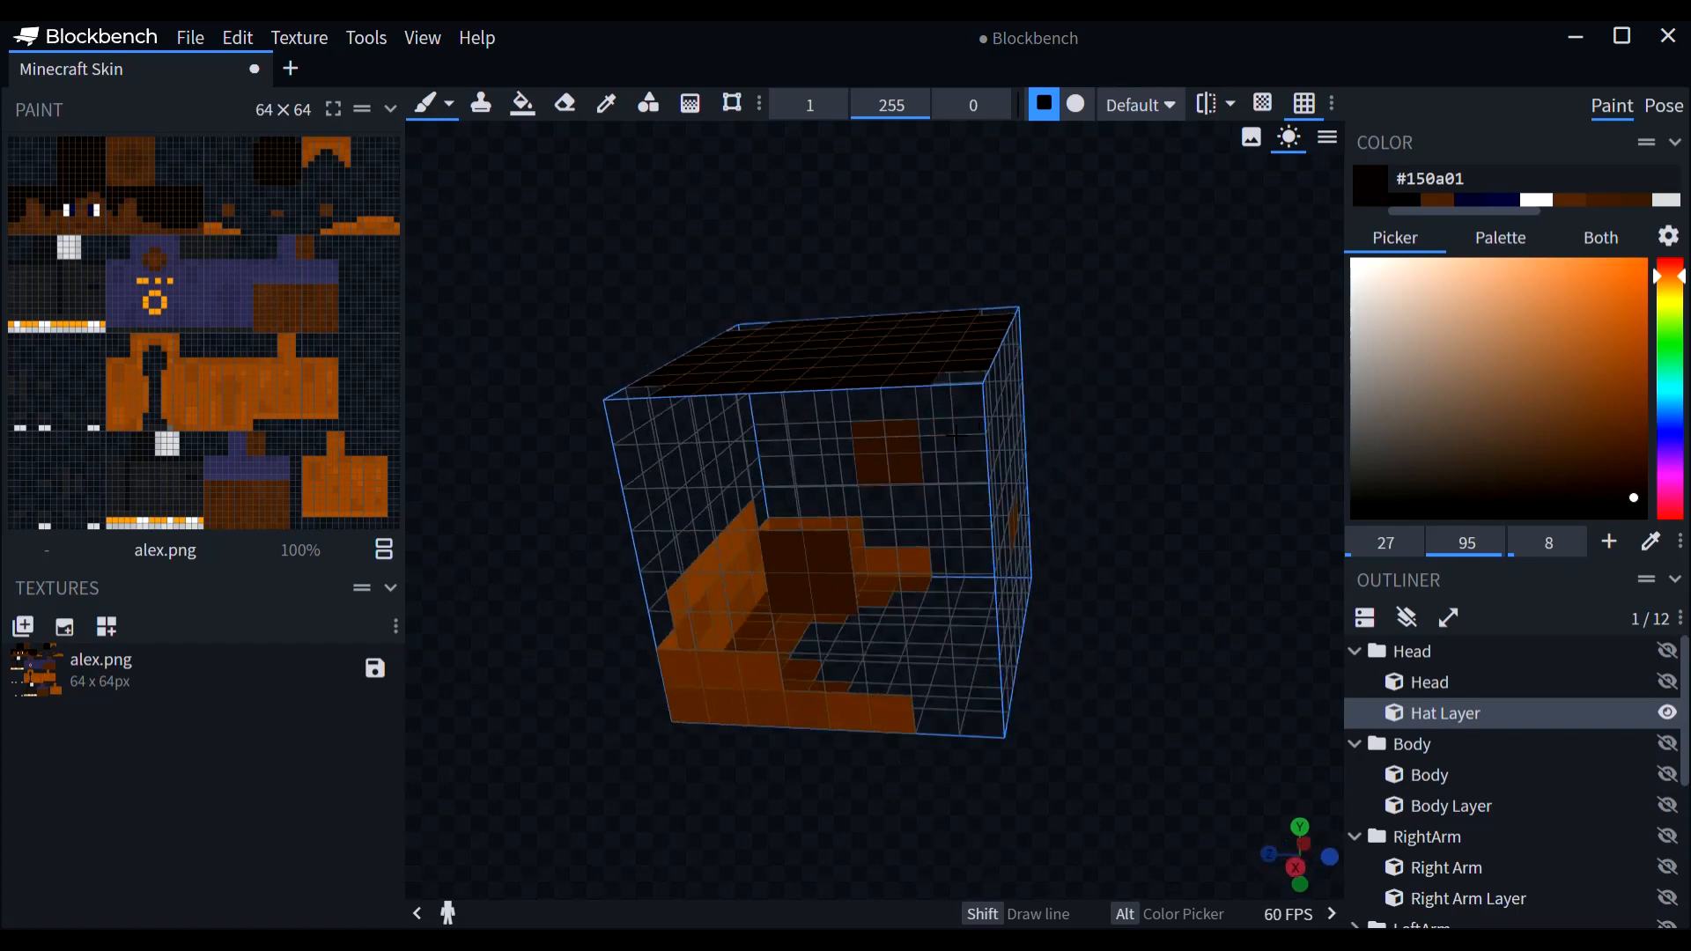
Step: Compare the Hat Layer with the Head, and paint #150a01 hair on the layer's side face around the ear
{"action": "left_click", "coordinate": [1667, 684]}
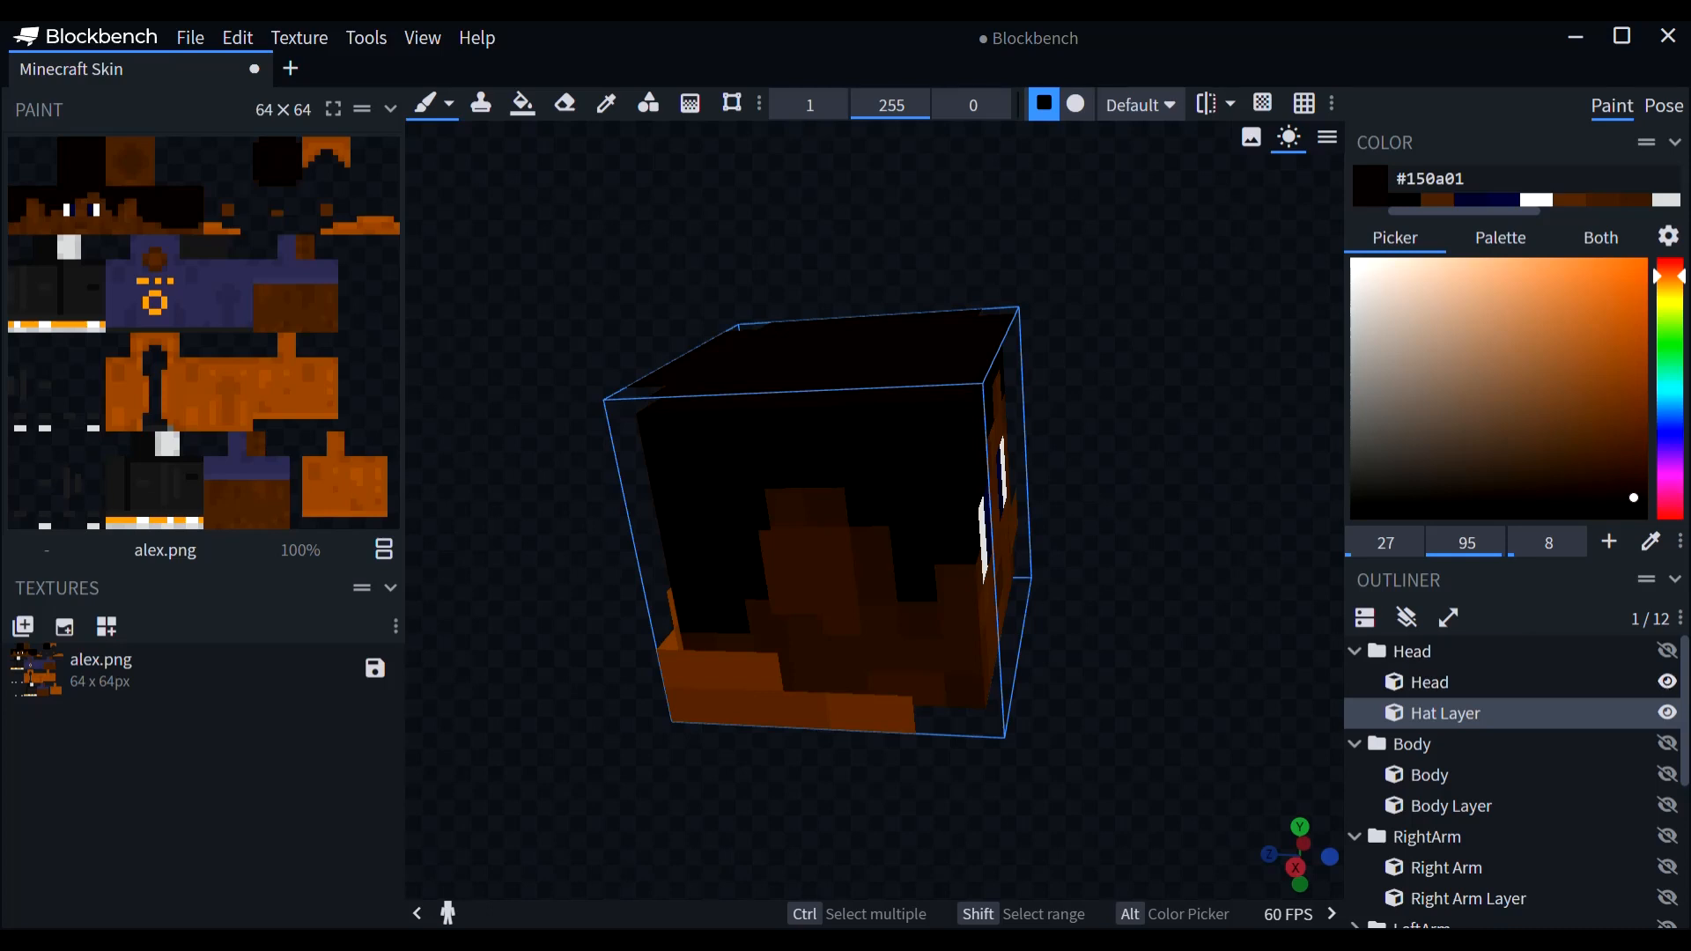
{"action": "left_click", "coordinate": [1668, 714]}
{"action": "left_click", "coordinate": [1668, 713]}
{"action": "left_click", "coordinate": [1668, 683]}
{"action": "left_click_drag", "start_coordinate": [915, 407], "coordinate": [656, 436]}
{"action": "left_click_drag", "start_coordinate": [970, 468], "coordinate": [847, 462]}
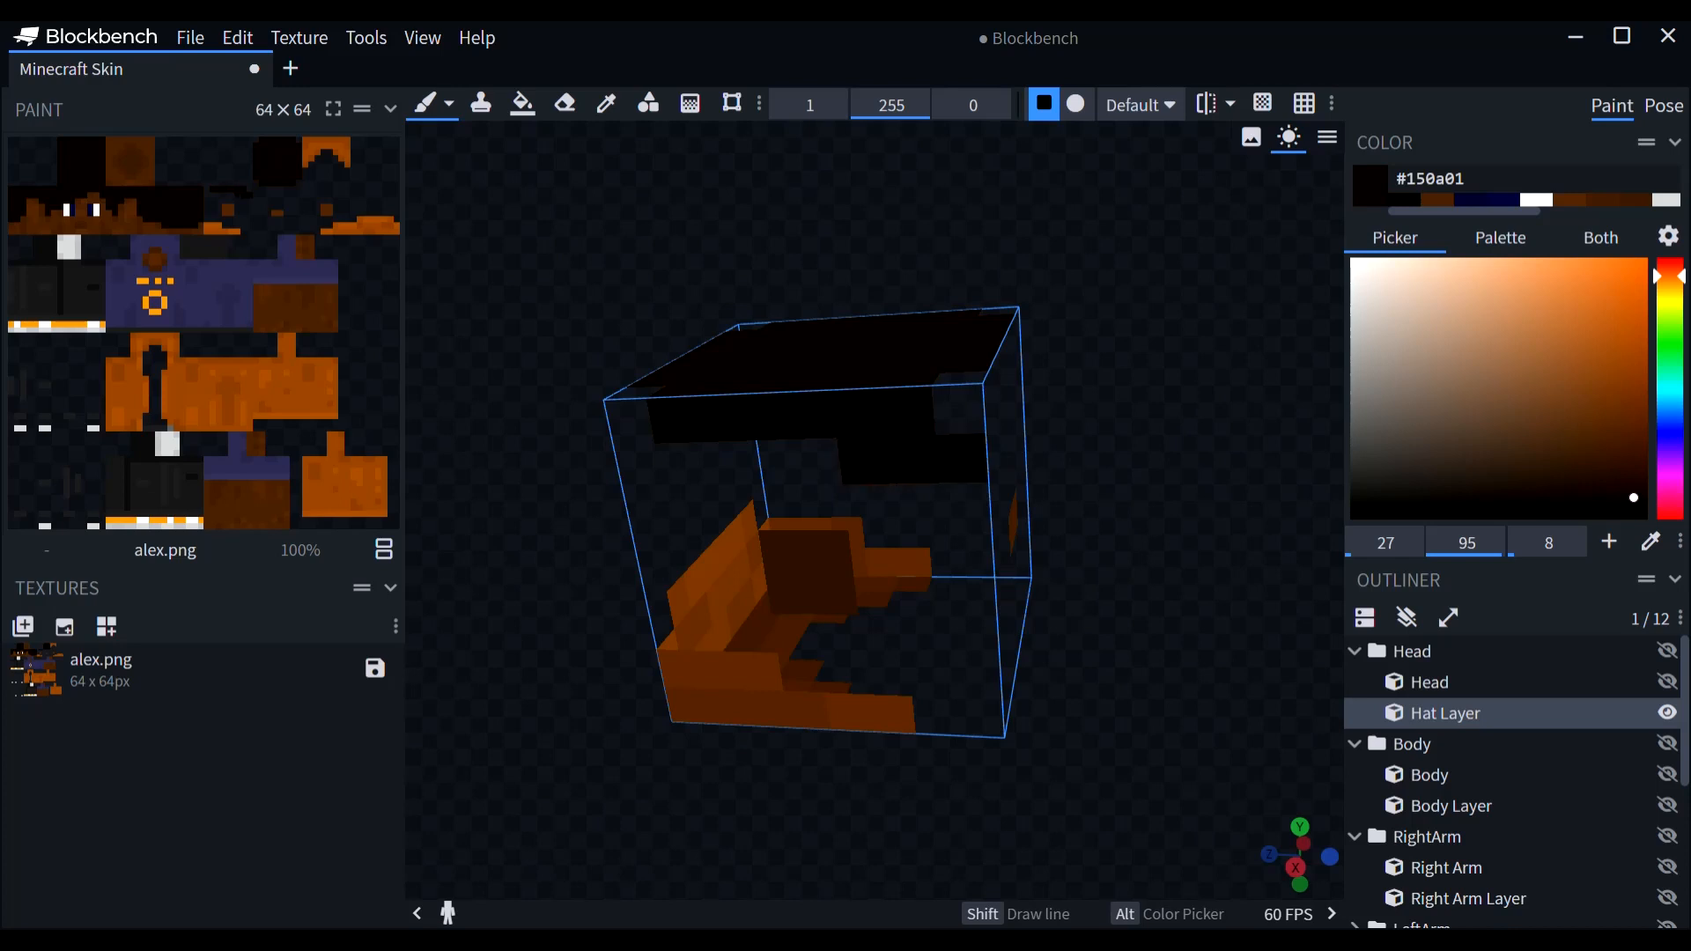
{"action": "mouse_move", "coordinate": [992, 523]}
{"action": "left_mouse_down"}
{"action": "mouse_move", "coordinate": [916, 509]}
{"action": "mouse_move", "coordinate": [921, 555]}
{"action": "left_mouse_up"}
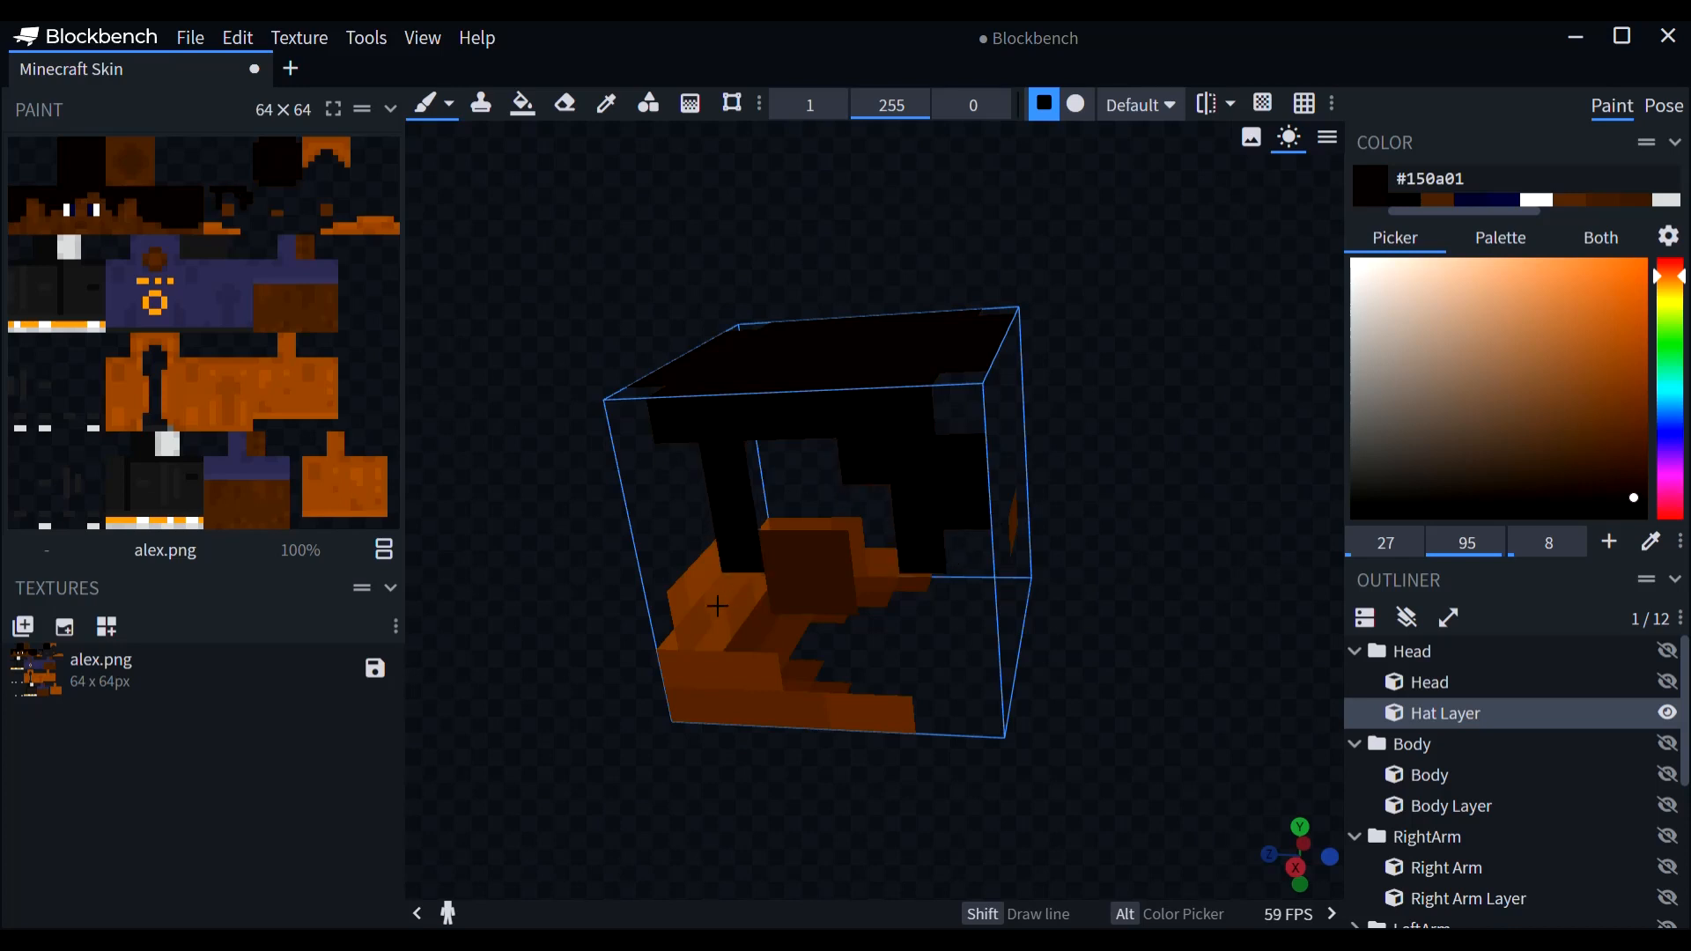
{"action": "mouse_move", "coordinate": [718, 606]}
{"action": "left_mouse_down"}
{"action": "mouse_move", "coordinate": [689, 465]}
{"action": "mouse_move", "coordinate": [630, 489]}
{"action": "mouse_move", "coordinate": [680, 614]}
{"action": "left_mouse_up"}
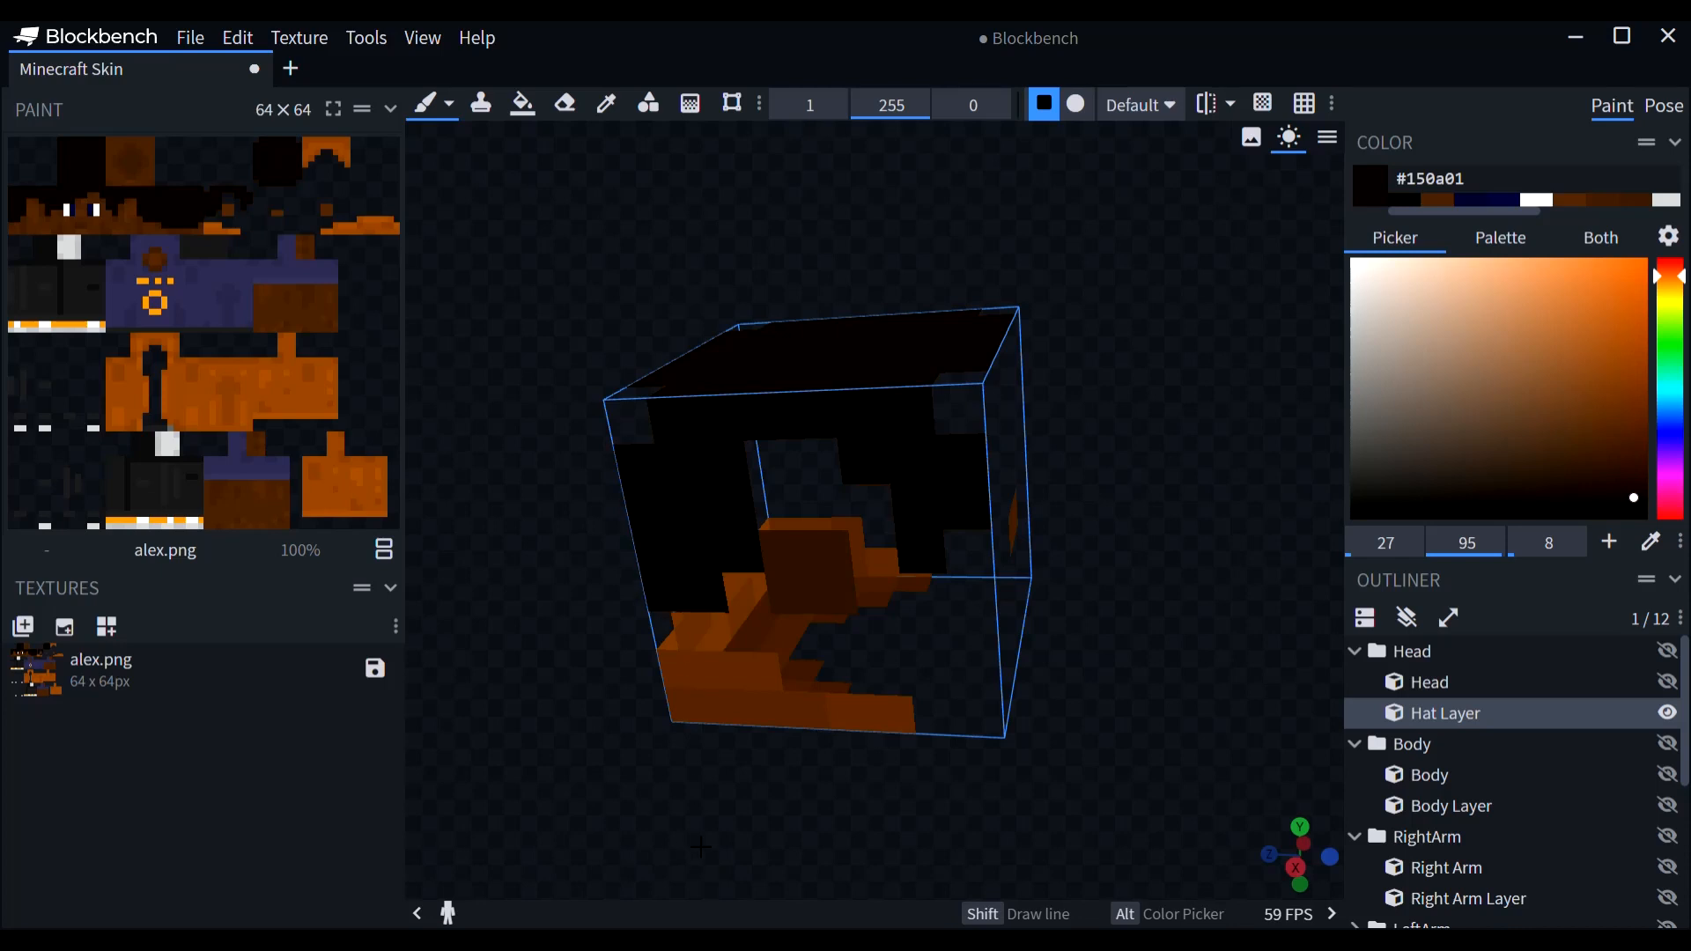
Step: Paint the Hat Layer's back with #150a01 hair down to the collar, undoing the extra row painted over the collar
{"action": "mouse_move", "coordinate": [700, 847]}
{"action": "left_mouse_down"}
{"action": "mouse_move", "coordinate": [1131, 828]}
{"action": "mouse_move", "coordinate": [1087, 836]}
{"action": "left_mouse_up"}
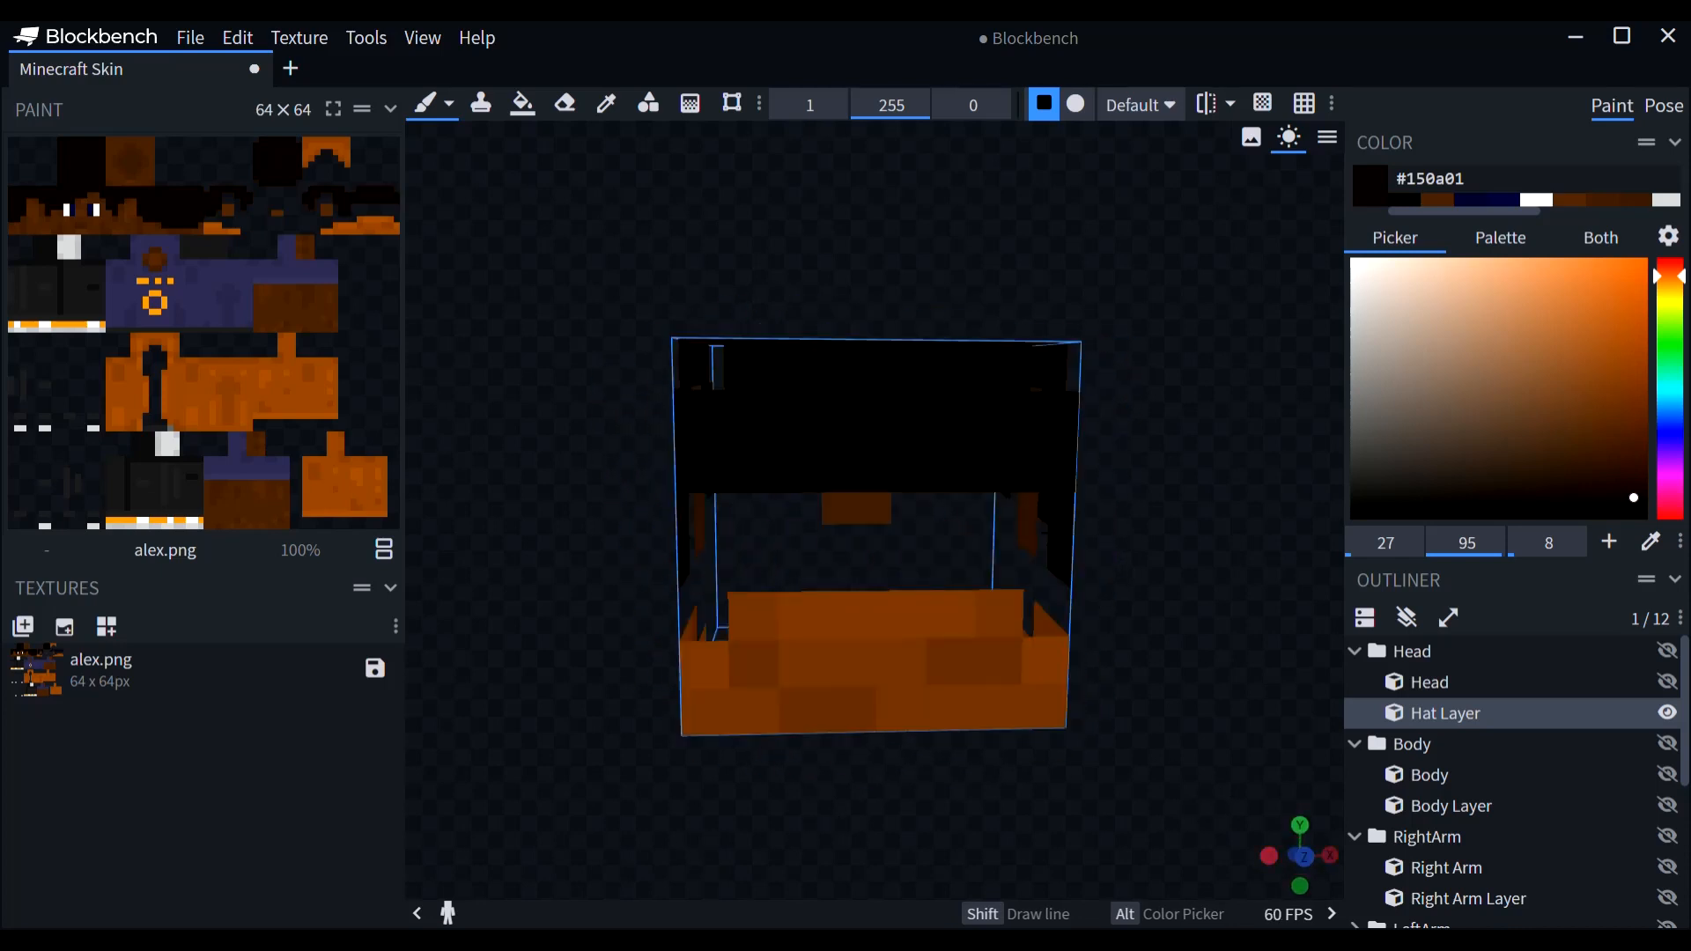
{"action": "mouse_move", "coordinate": [1043, 518]}
{"action": "left_mouse_down"}
{"action": "mouse_move", "coordinate": [700, 522]}
{"action": "mouse_move", "coordinate": [749, 570]}
{"action": "mouse_move", "coordinate": [1052, 571]}
{"action": "left_mouse_up"}
{"action": "left_click_drag", "start_coordinate": [1164, 571], "coordinate": [1203, 541]}
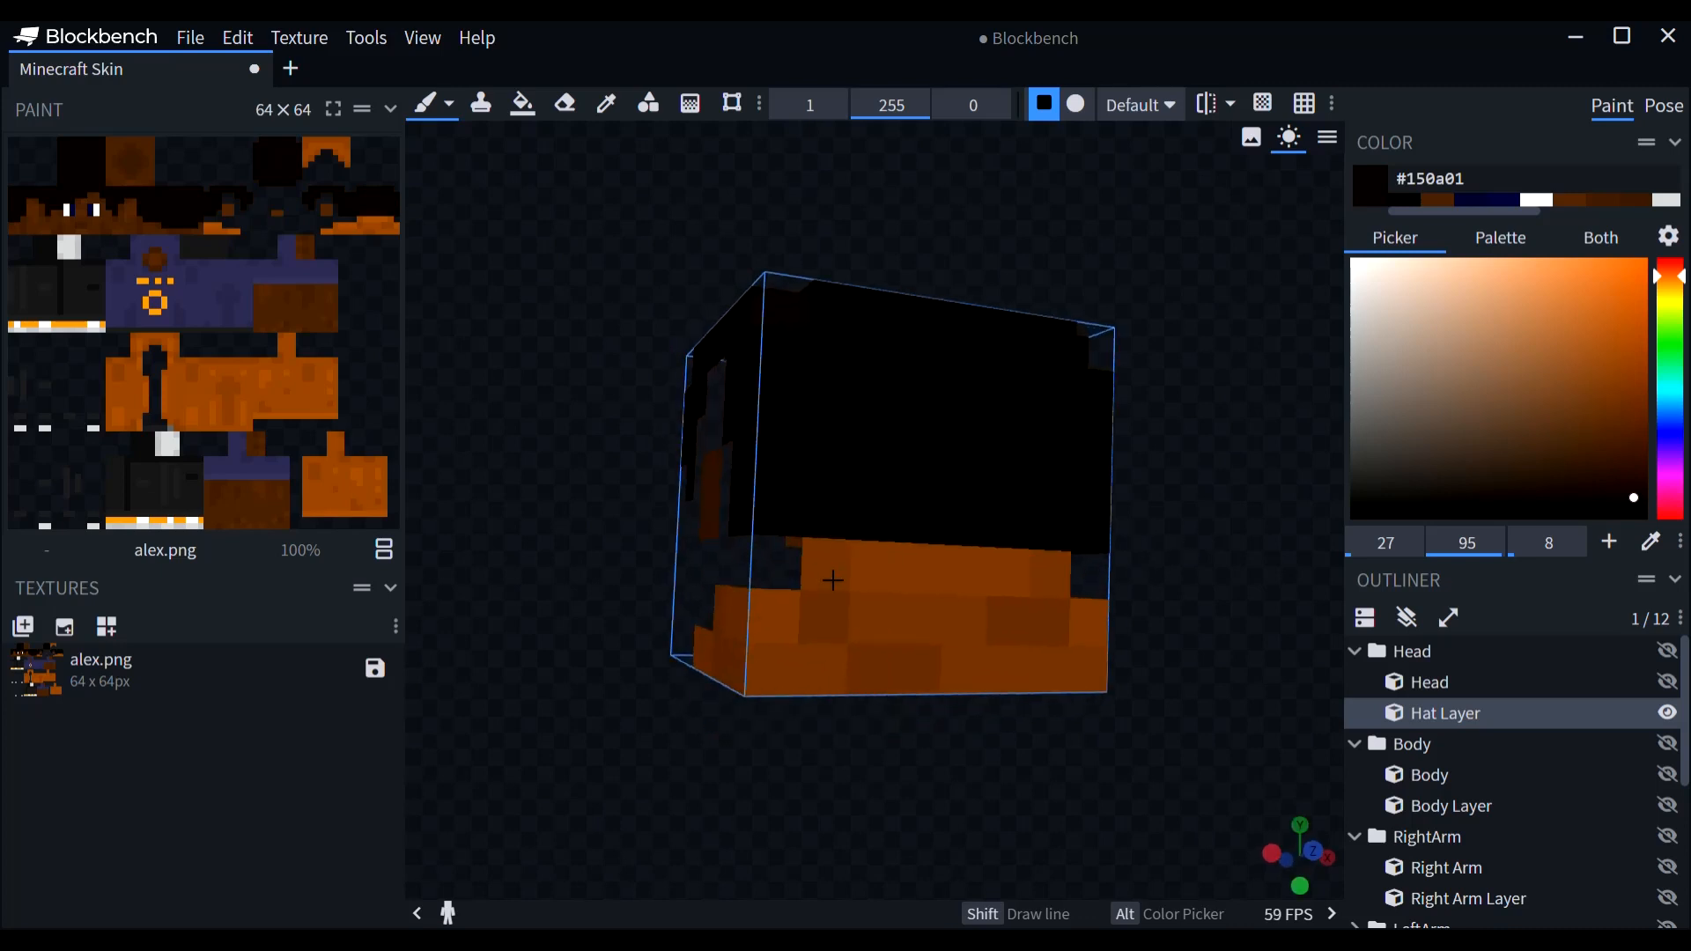
{"action": "left_click_drag", "start_coordinate": [834, 580], "coordinate": [1067, 577]}
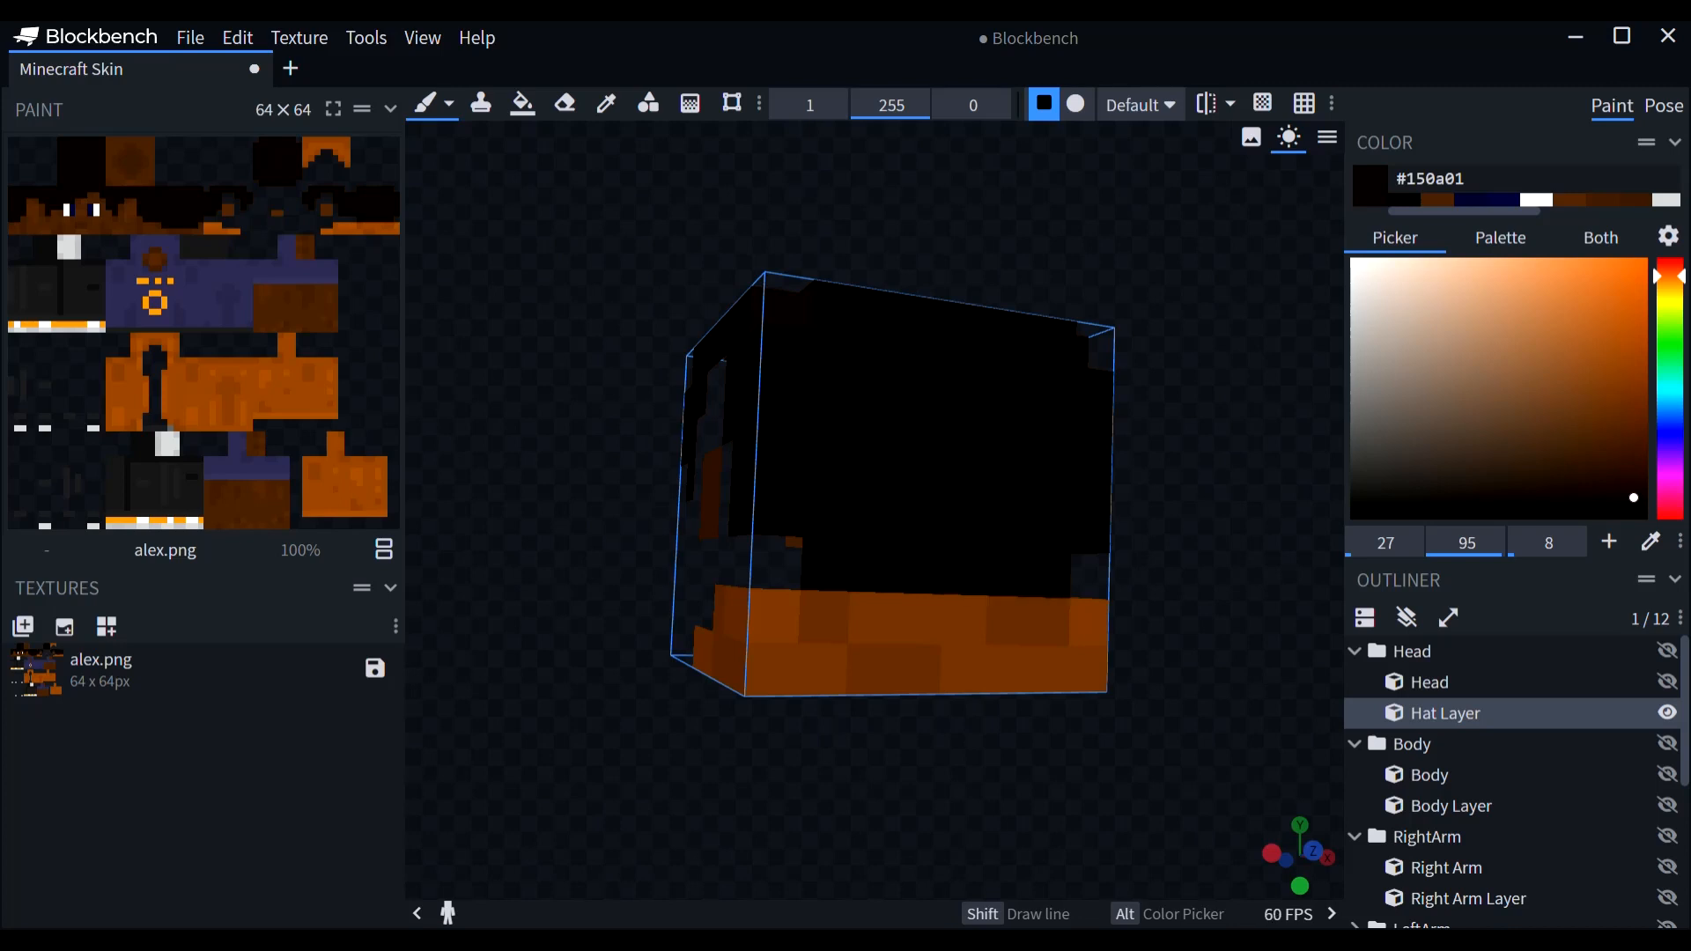
{"action": "key", "text": "ctrl+z"}
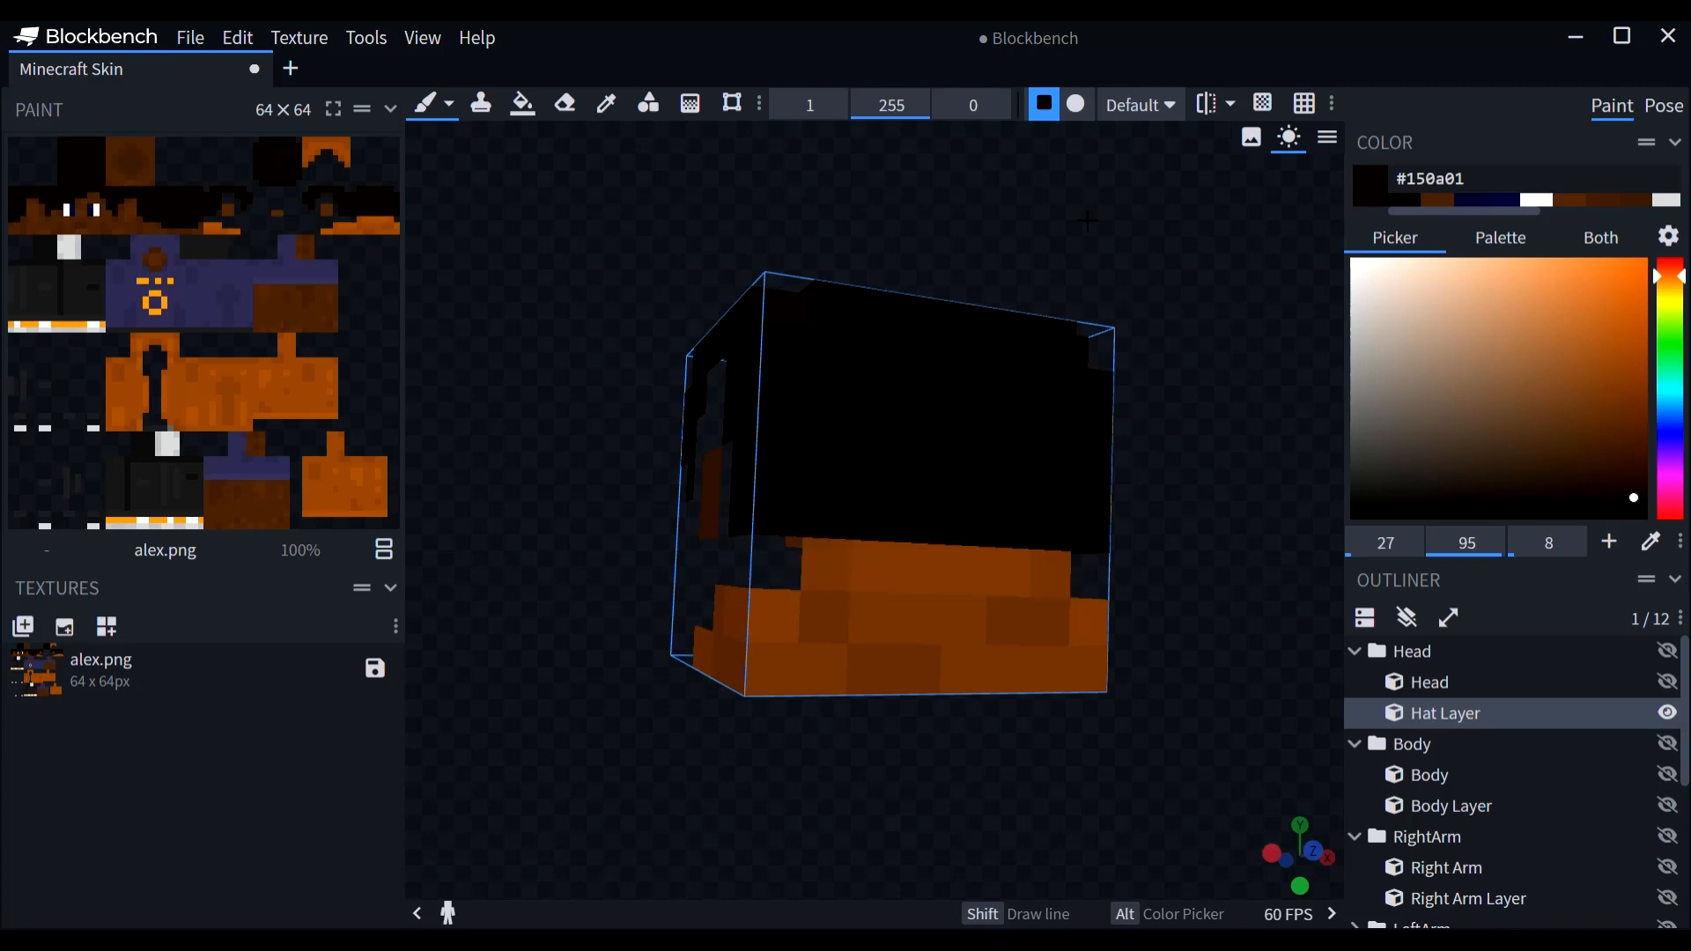
Step: Check the Hat Layer's hair with the Head hidden, show the Head again and clear the selection
{"action": "left_click_drag", "start_coordinate": [1086, 221], "coordinate": [1169, 268]}
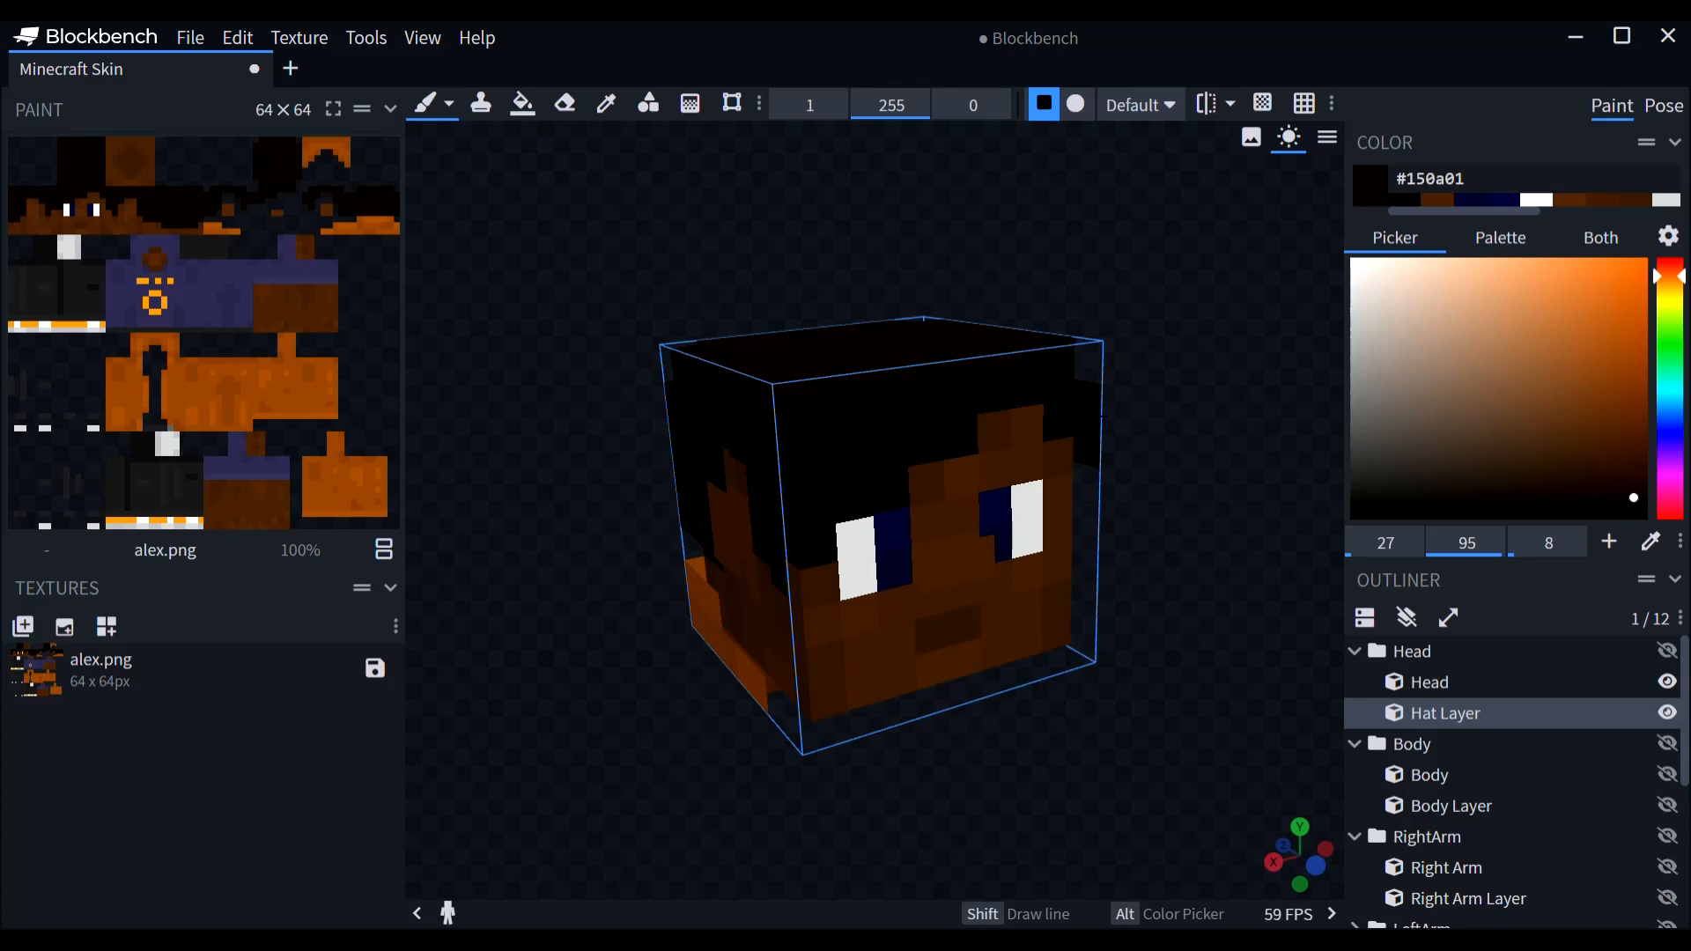
{"action": "left_click", "coordinate": [1667, 681]}
{"action": "left_click_drag", "start_coordinate": [1224, 585], "coordinate": [706, 443]}
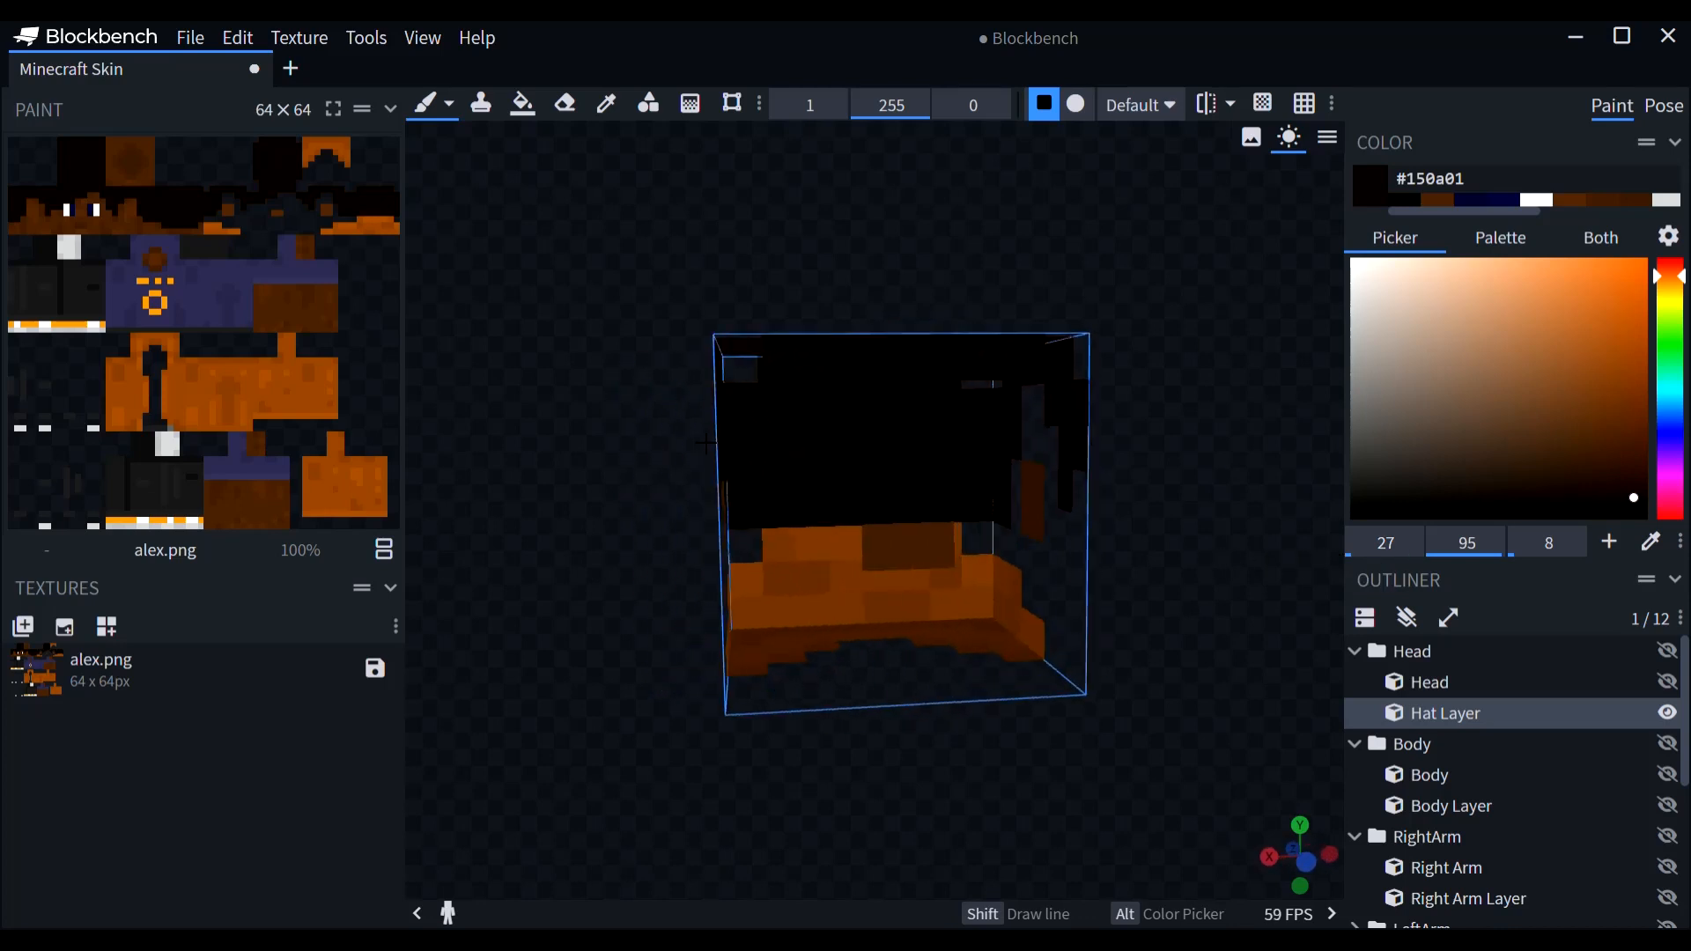
{"action": "left_click", "coordinate": [1429, 683]}
{"action": "left_click", "coordinate": [1667, 682]}
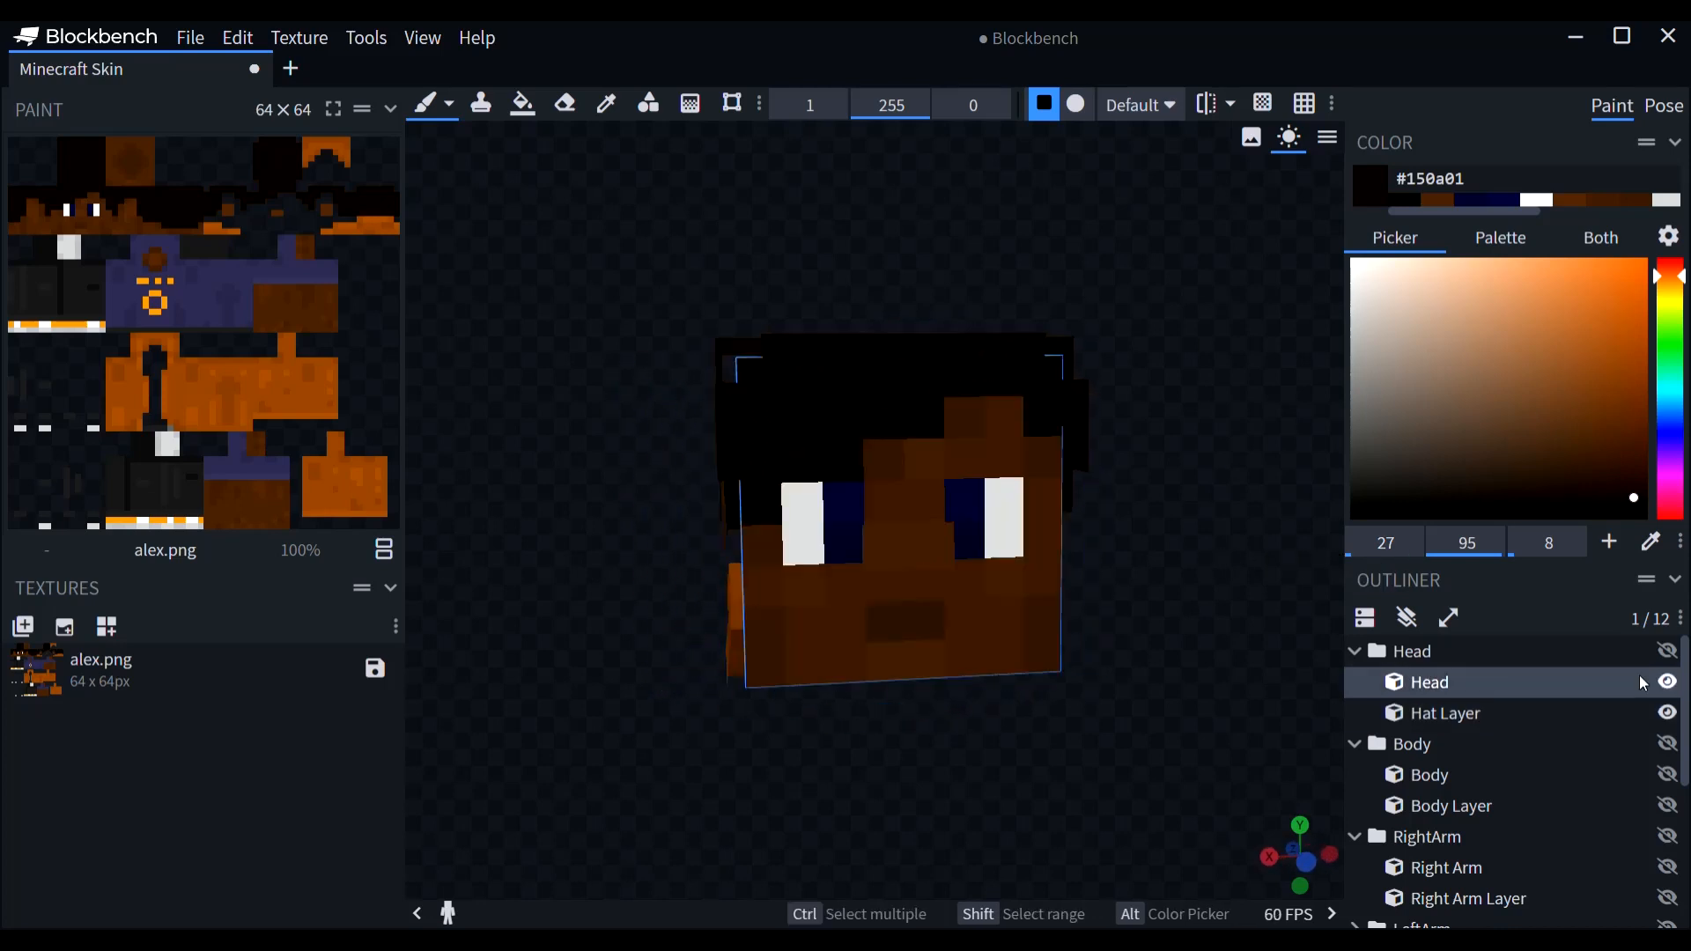
{"action": "scroll", "coordinate": [1123, 663], "scroll_direction": "down", "scroll_amount": 3}
{"action": "left_click_drag", "start_coordinate": [1123, 663], "coordinate": [1189, 718]}
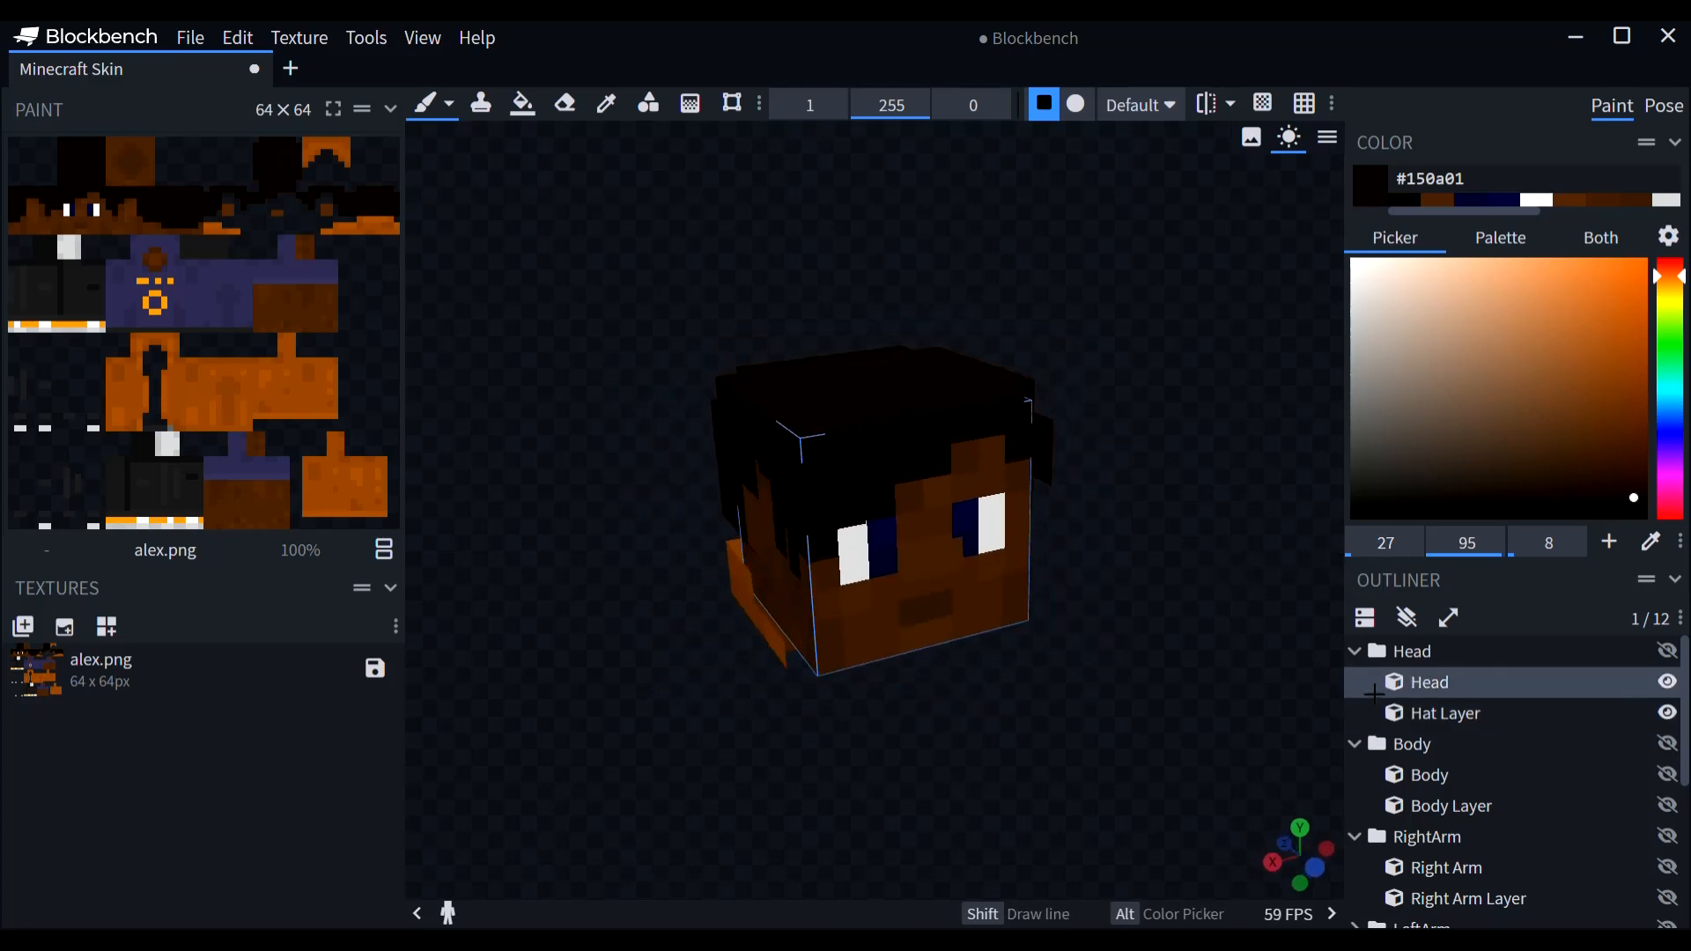
{"action": "scroll", "coordinate": [1577, 762], "scroll_direction": "down", "scroll_amount": 3}
{"action": "scroll", "coordinate": [1577, 762], "scroll_direction": "down", "scroll_amount": 1}
{"action": "left_click", "coordinate": [1520, 800]}
{"action": "left_click_drag", "start_coordinate": [1302, 400], "coordinate": [1177, 399]}
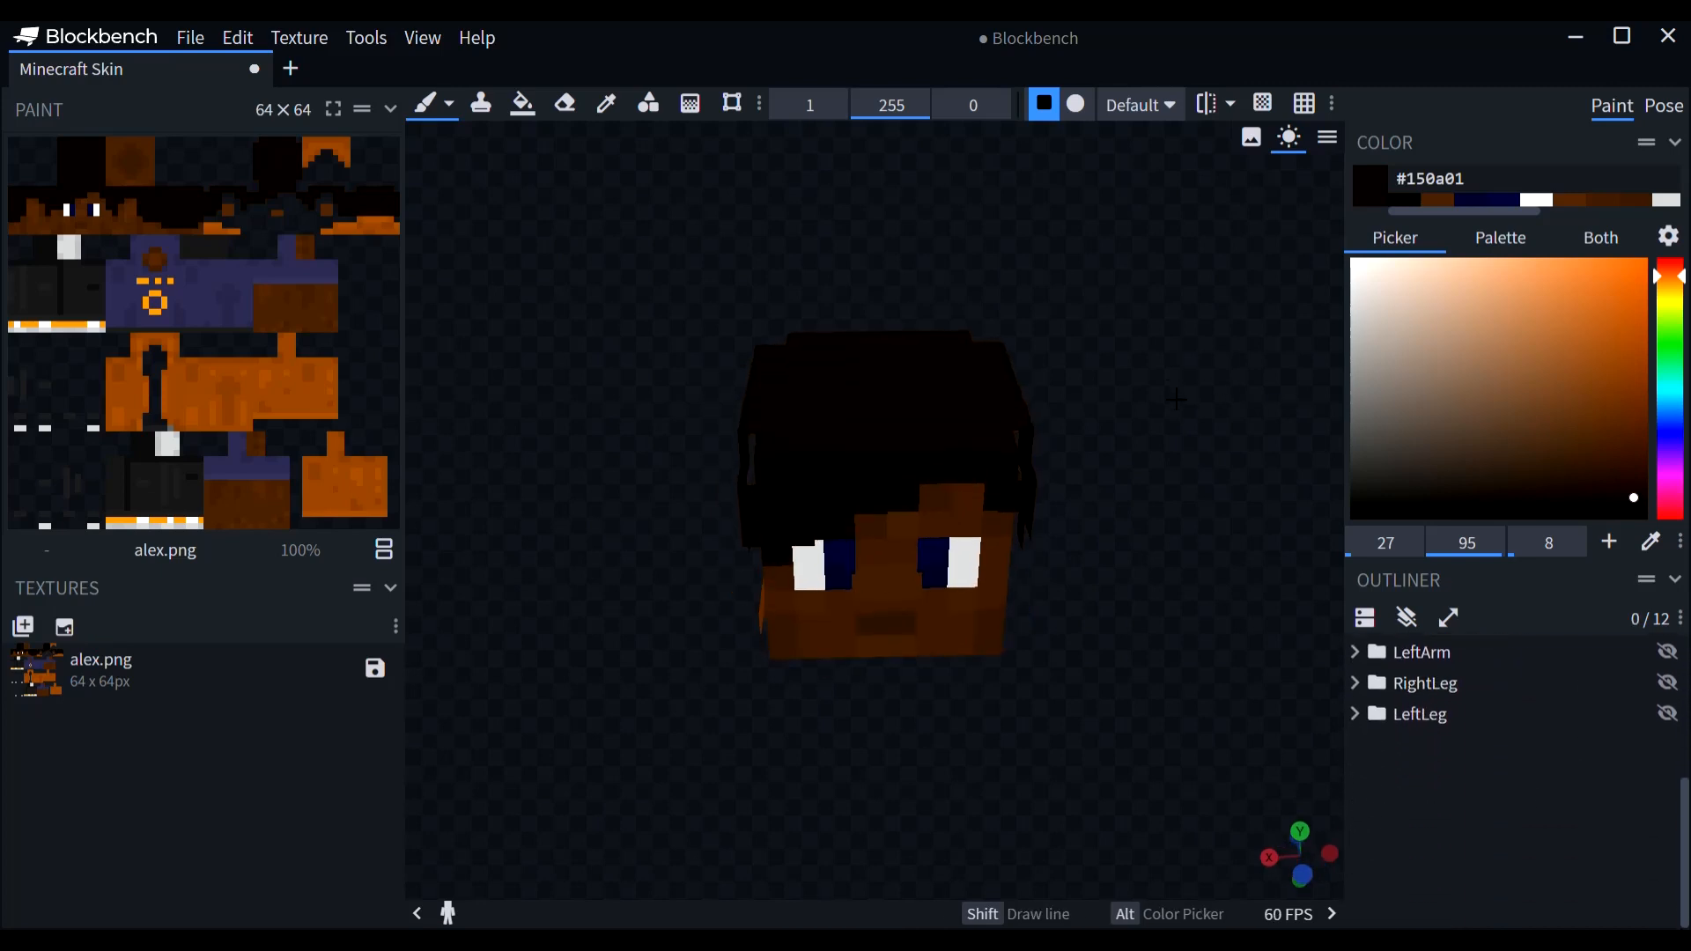
Step: Set the brush colour to #200f02 and add scattered lighter patches to the hair on the Hat Layer's top and sides
{"action": "left_click", "coordinate": [1631, 486]}
{"action": "left_click_drag", "start_coordinate": [1182, 432], "coordinate": [1180, 547]}
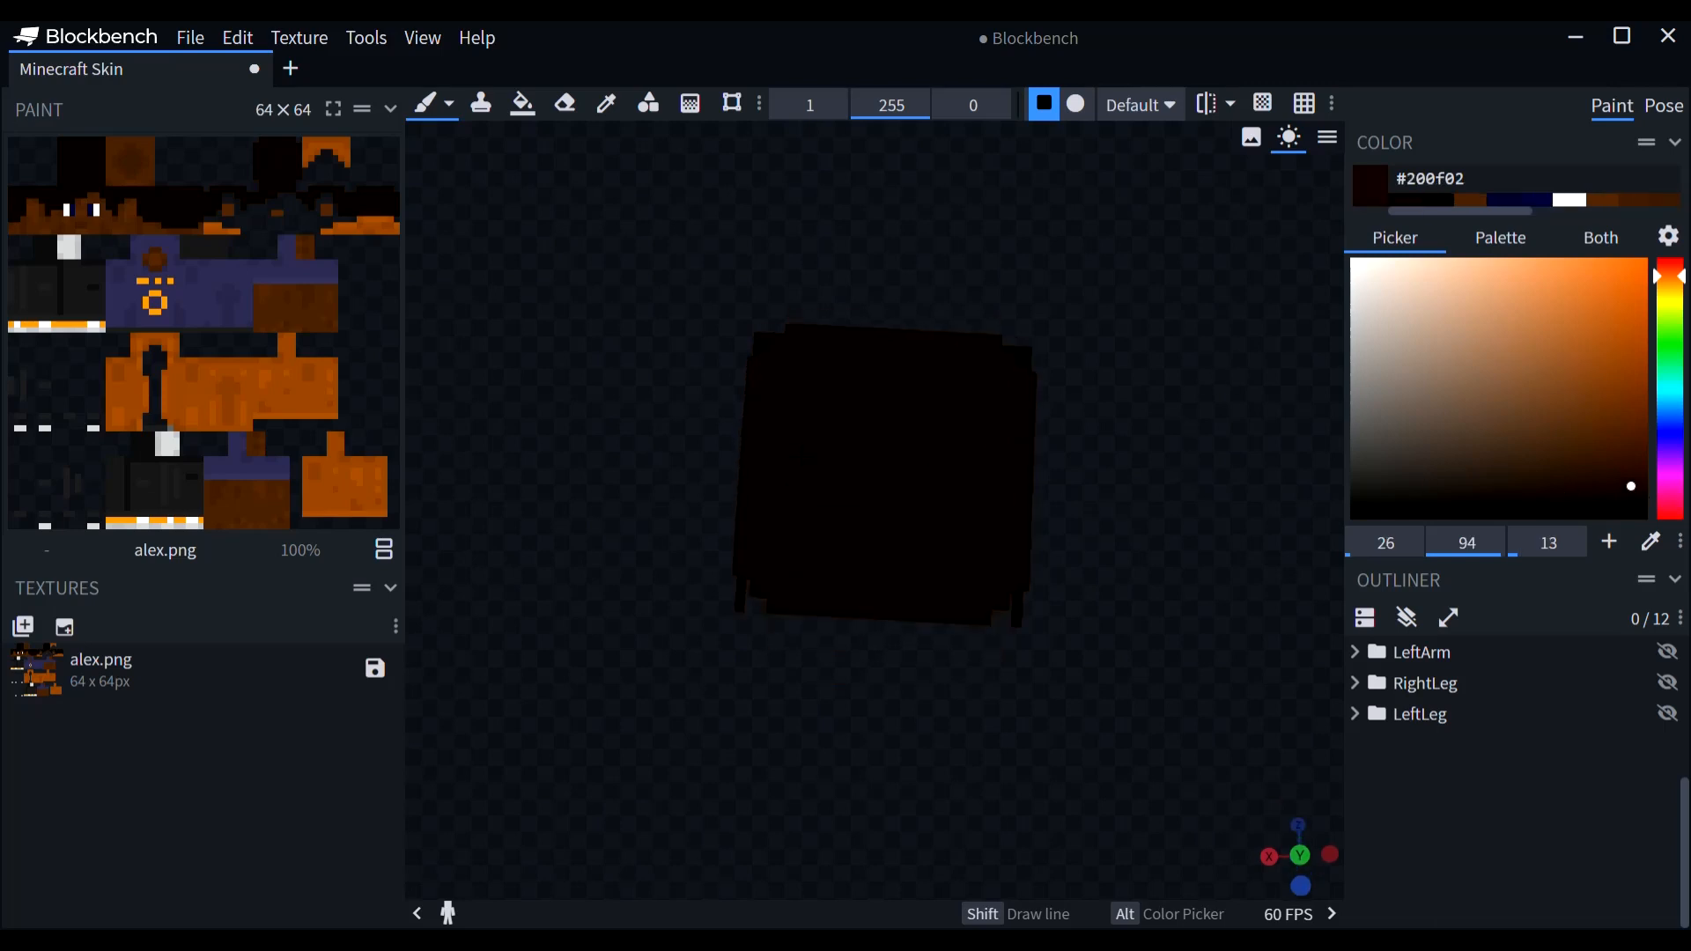
{"action": "left_click_drag", "start_coordinate": [947, 385], "coordinate": [873, 383]}
{"action": "left_click", "coordinate": [796, 448]}
{"action": "left_click_drag", "start_coordinate": [654, 537], "coordinate": [716, 537]}
{"action": "left_click", "coordinate": [732, 479]}
{"action": "left_click", "coordinate": [991, 514]}
{"action": "left_click_drag", "start_coordinate": [1155, 483], "coordinate": [1248, 290]}
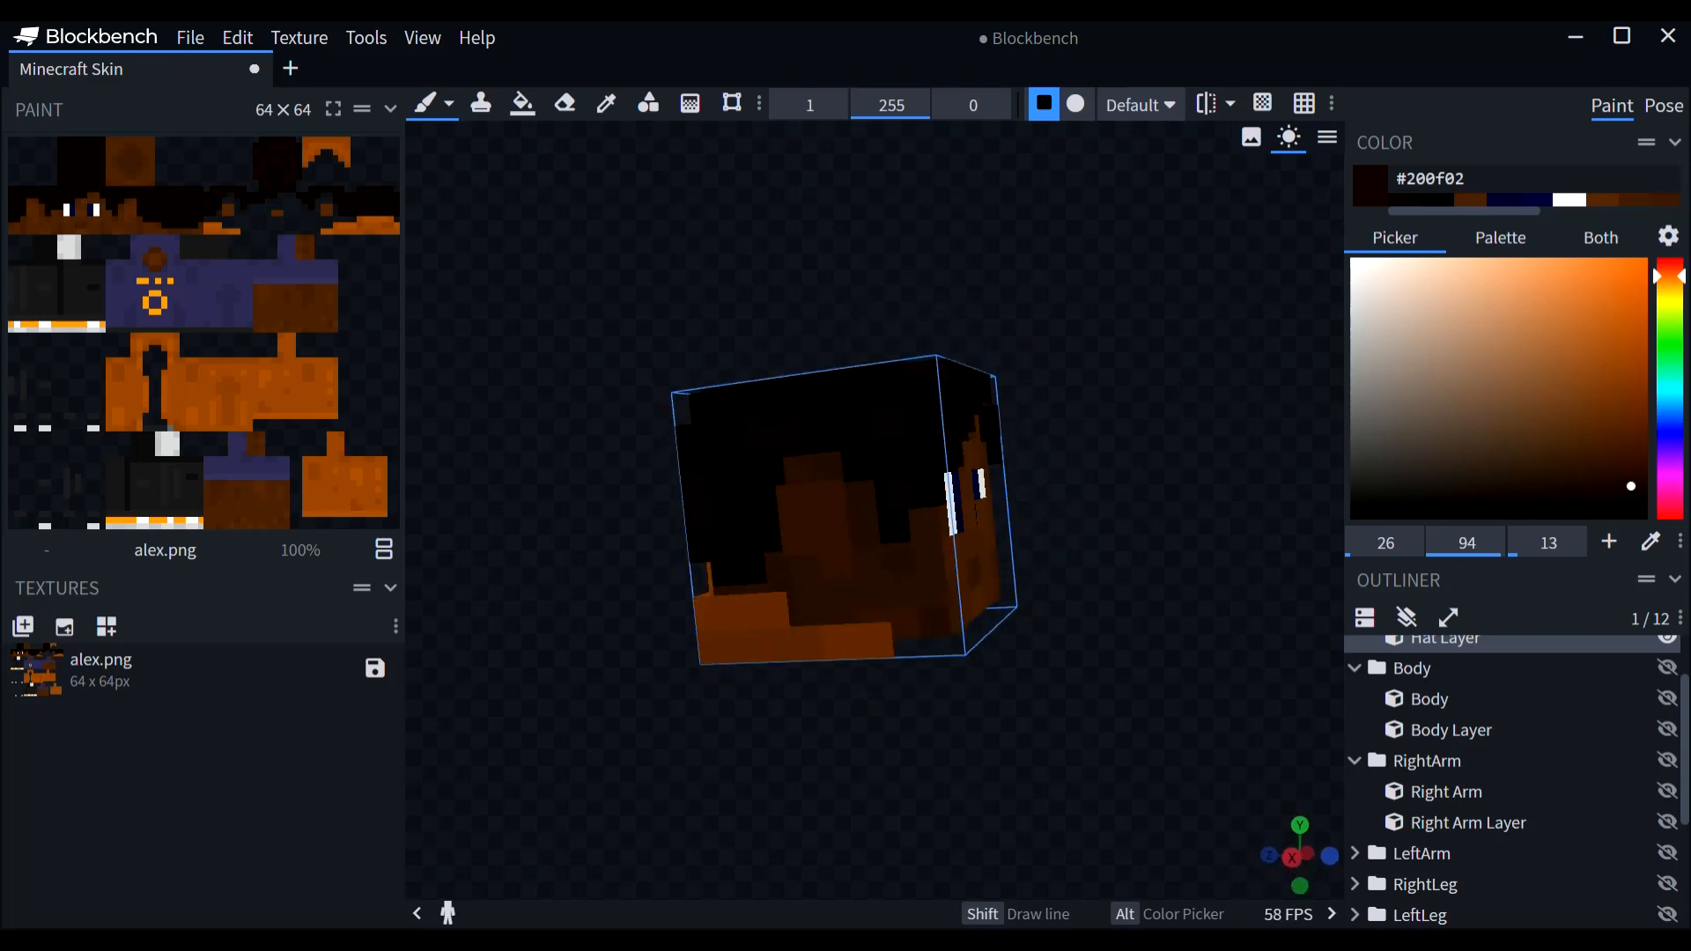
{"action": "left_click_drag", "start_coordinate": [1098, 419], "coordinate": [969, 456]}
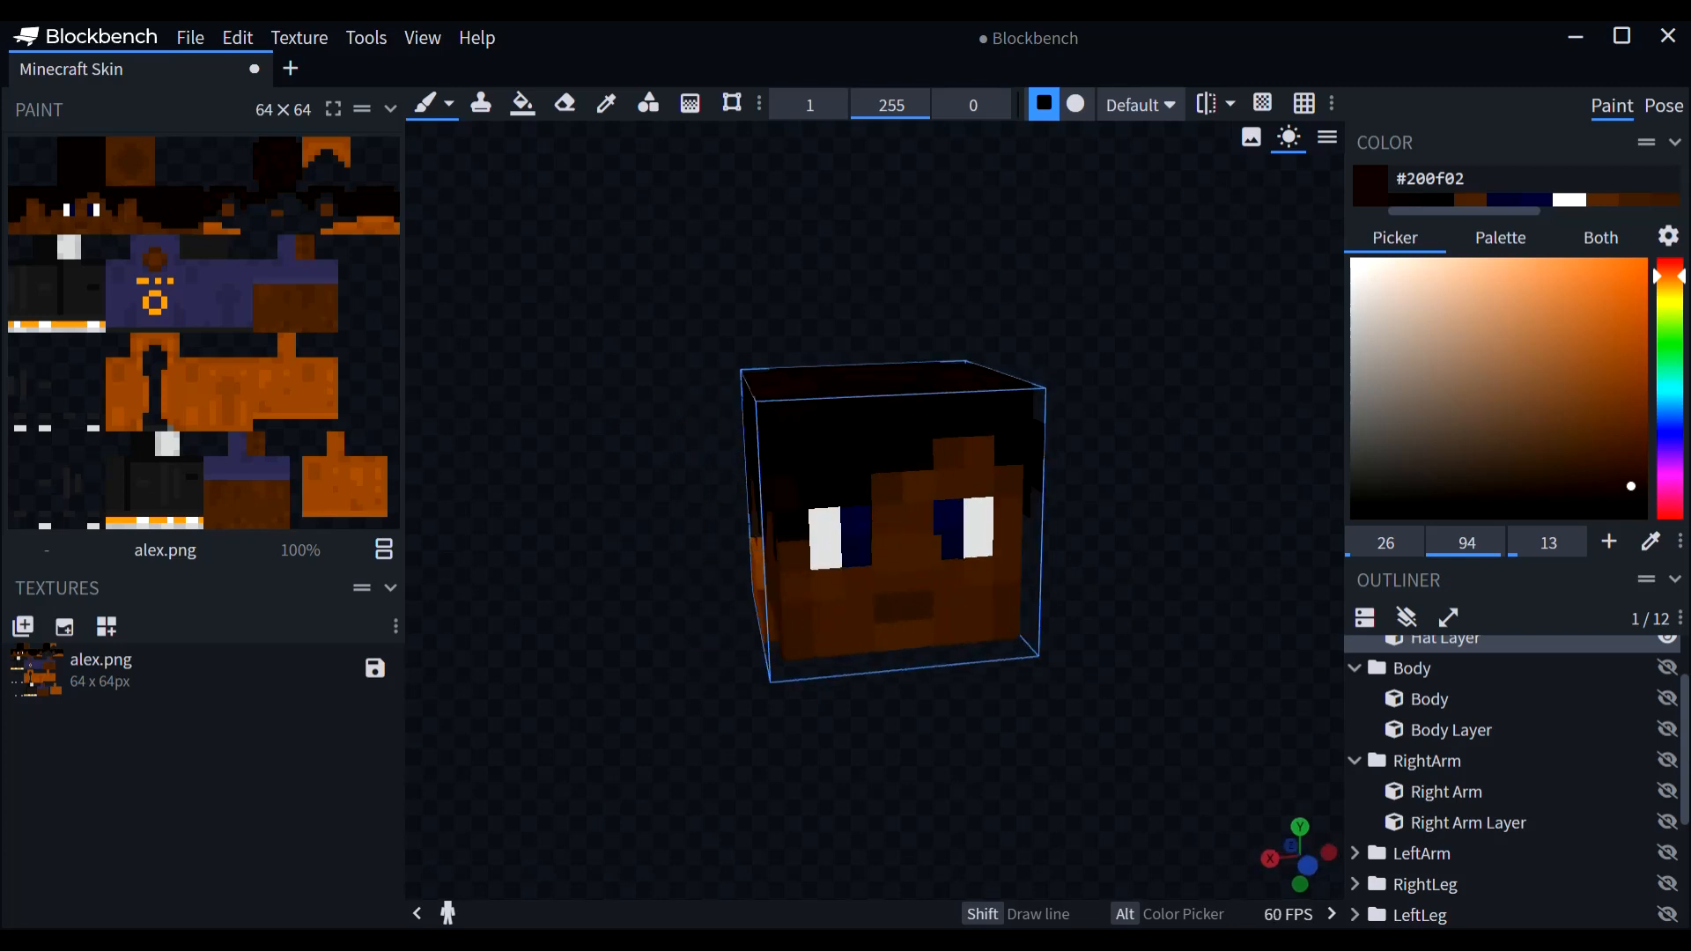
{"action": "left_click_drag", "start_coordinate": [1088, 493], "coordinate": [1307, 486]}
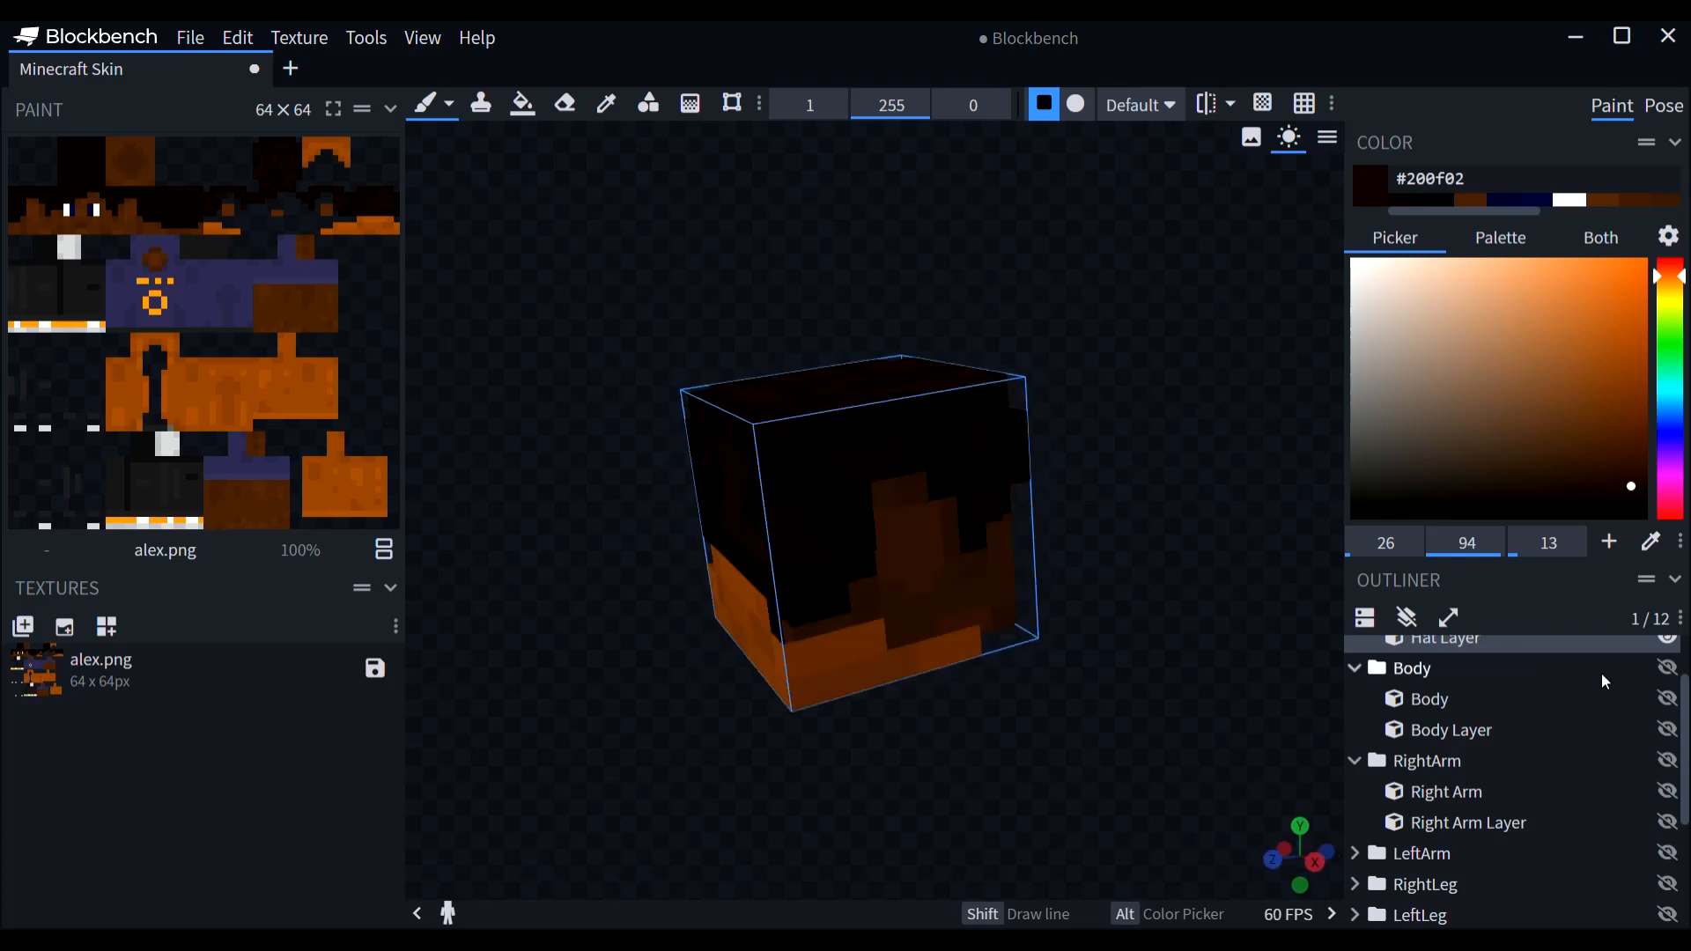
Step: Hide the Hat Layer and add #200f02 patches to the hair on the Head
{"action": "left_click", "coordinate": [1667, 640]}
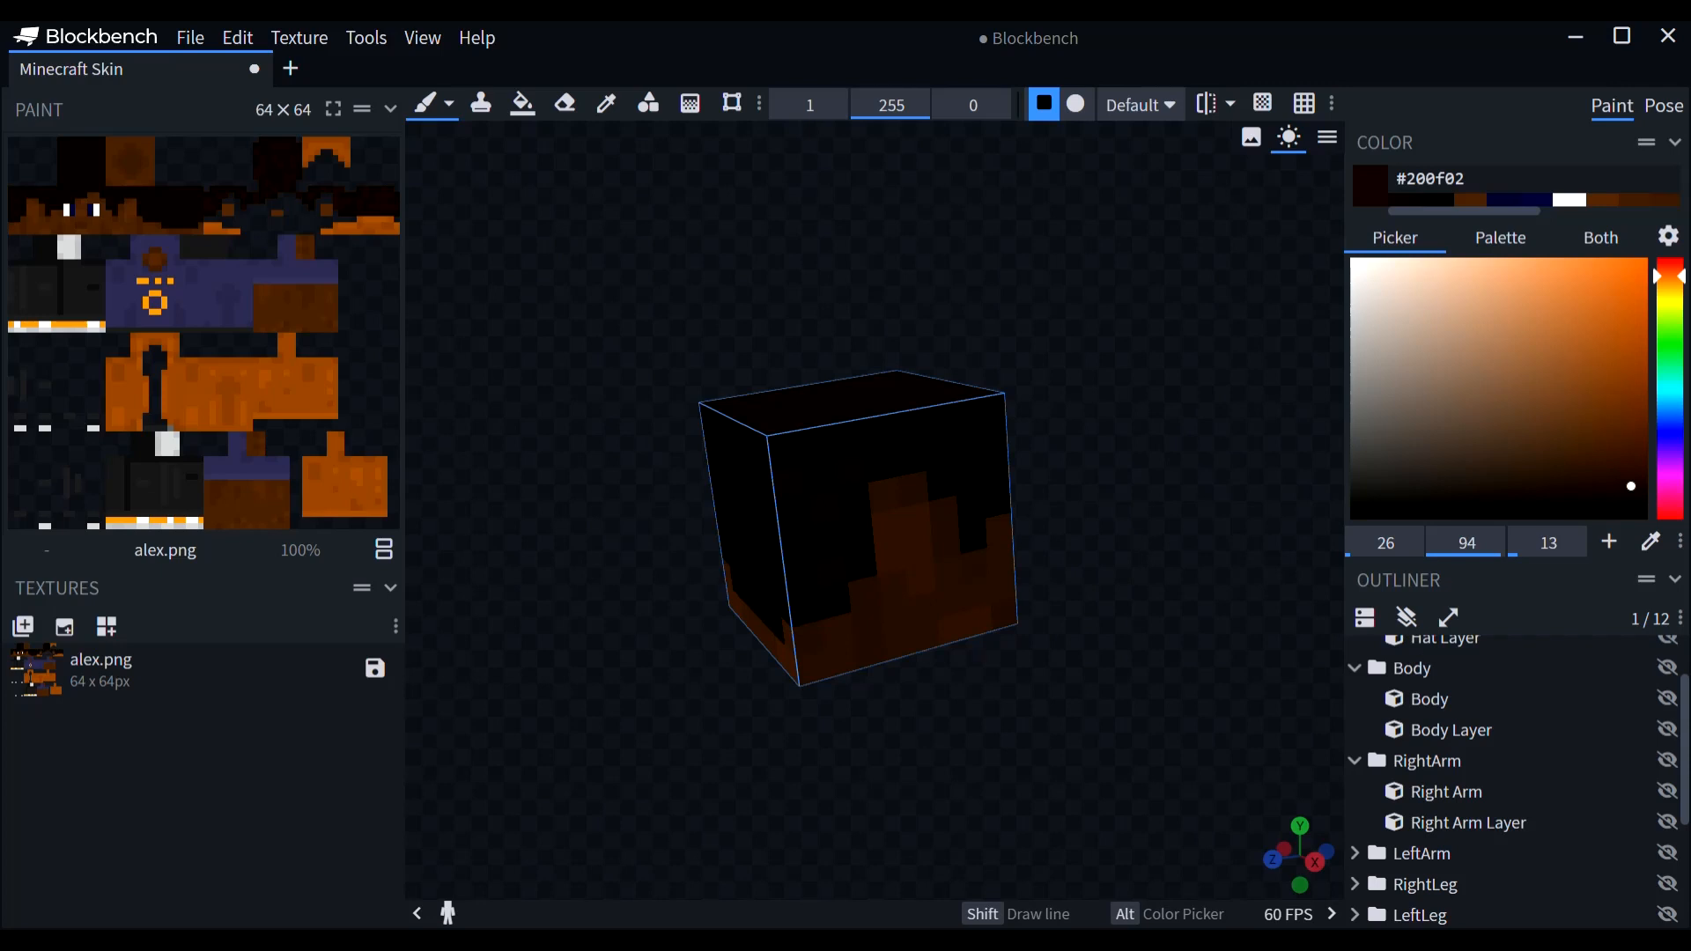
{"action": "left_click_drag", "start_coordinate": [1184, 488], "coordinate": [900, 495]}
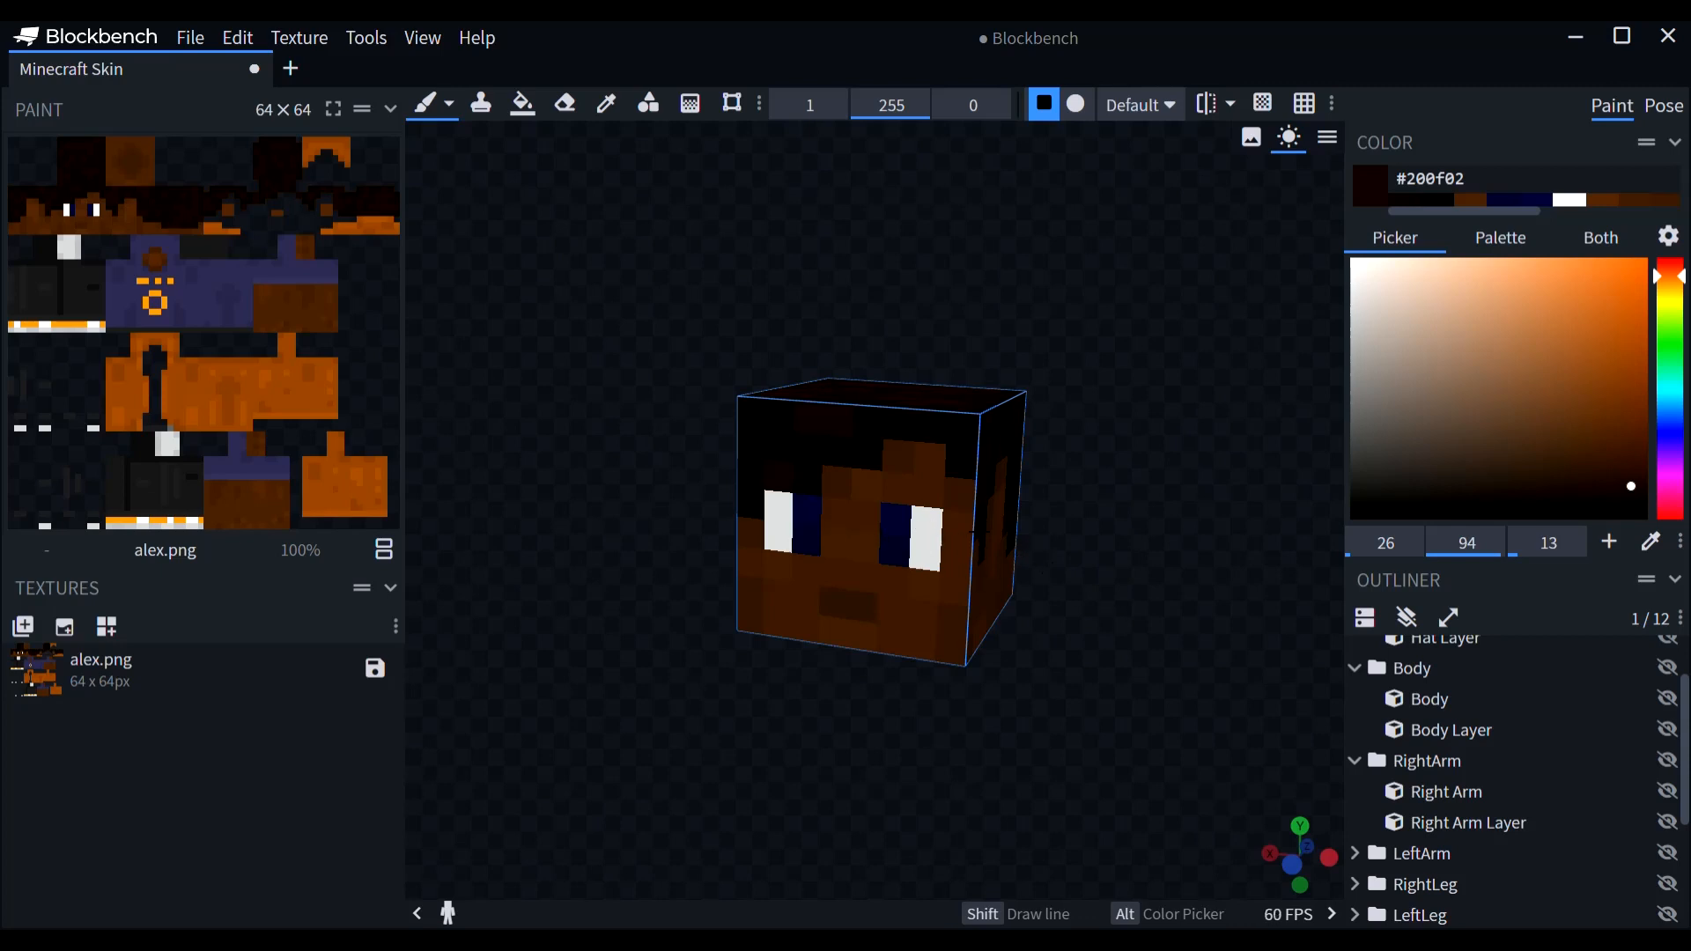
{"action": "mouse_move", "coordinate": [958, 742]}
{"action": "left_mouse_down"}
{"action": "mouse_move", "coordinate": [942, 747]}
{"action": "mouse_move", "coordinate": [784, 555]}
{"action": "left_mouse_up"}
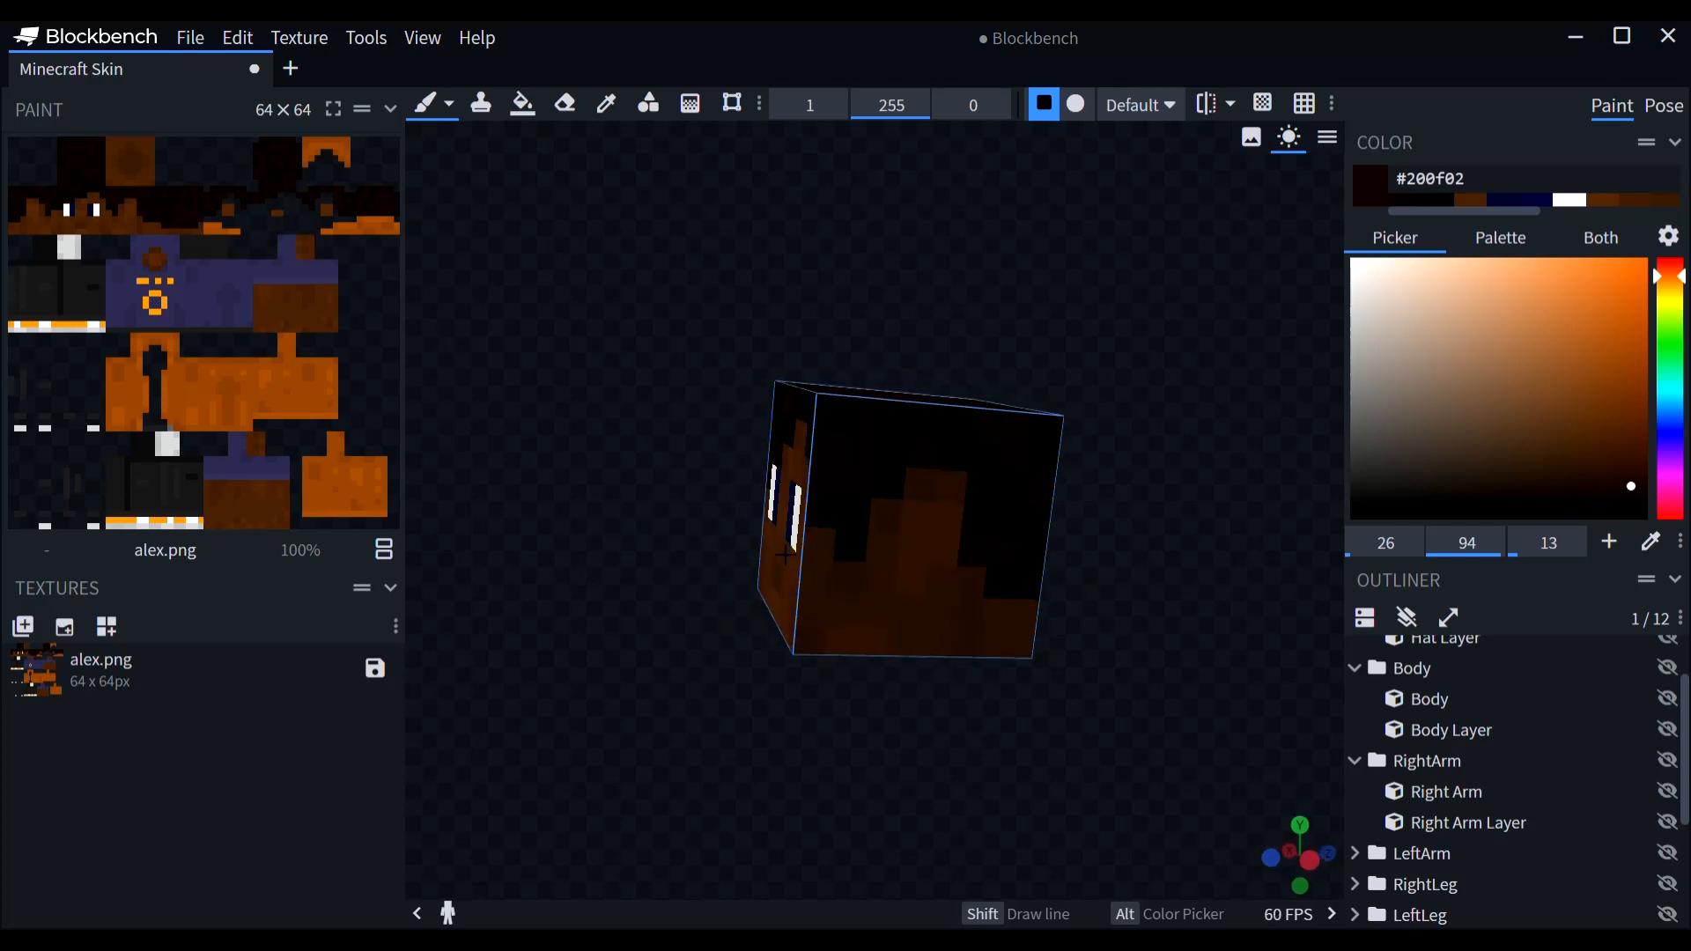
{"action": "key", "text": "KP_1"}
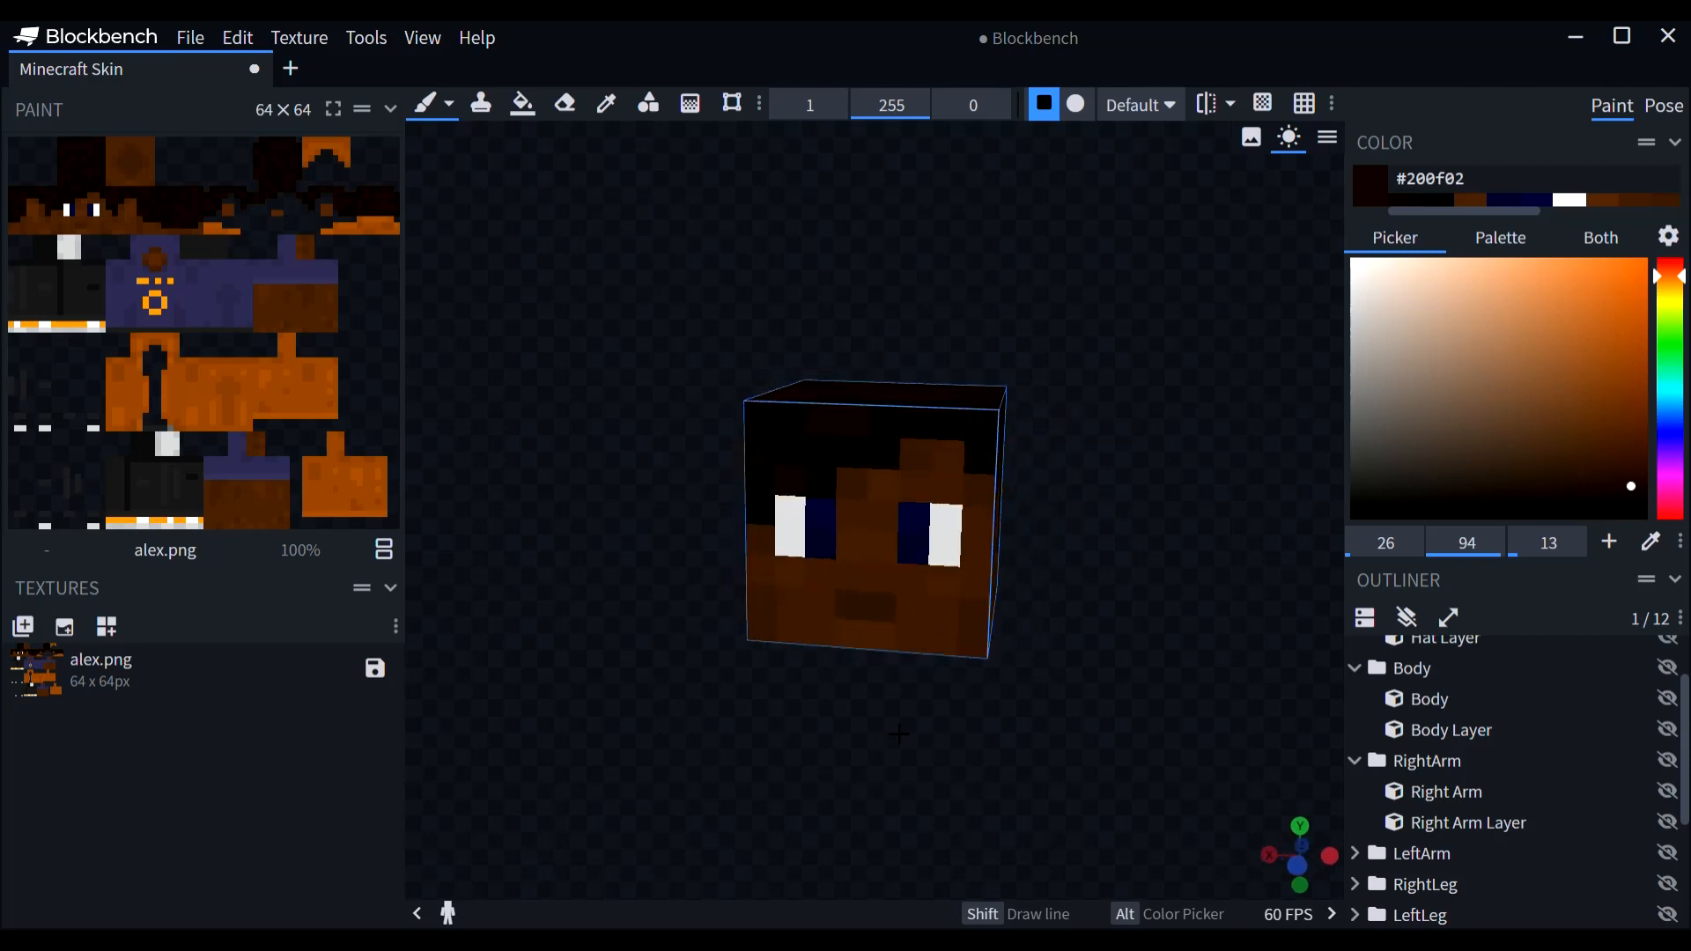
Step: Collapse the Head, Body and RightArm groups, make all six body part groups visible and clear the selection
{"action": "scroll", "coordinate": [1601, 770], "scroll_direction": "down", "scroll_amount": 3}
{"action": "scroll", "coordinate": [1608, 780], "scroll_direction": "up", "scroll_amount": 3}
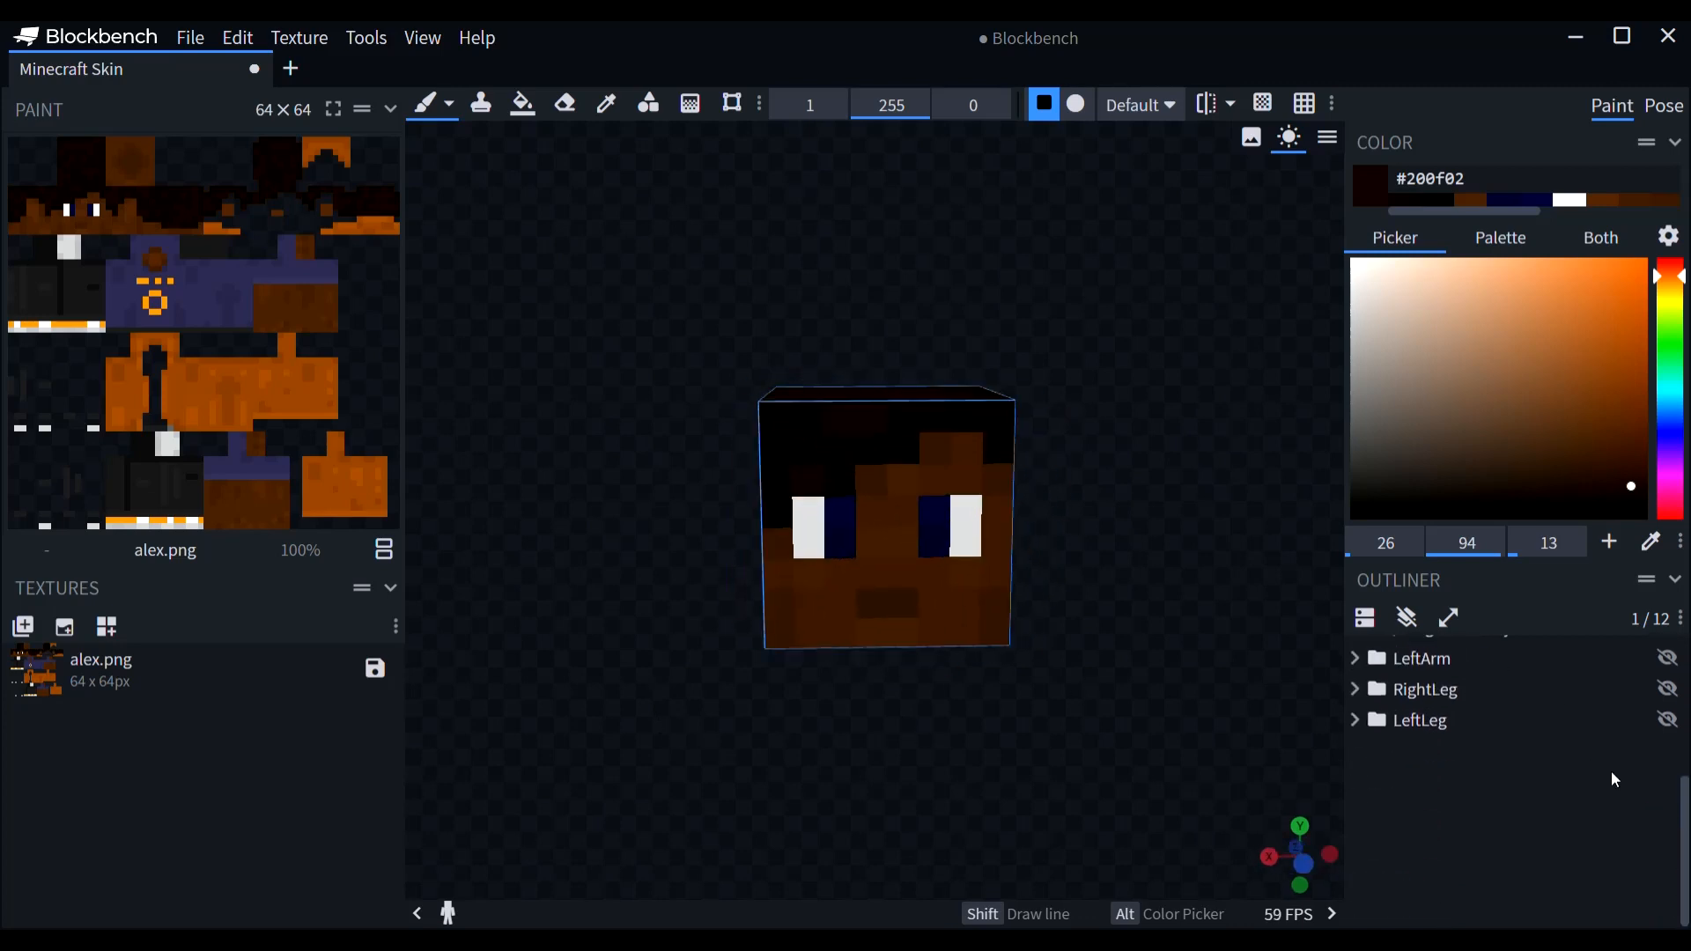
{"action": "left_click", "coordinate": [1355, 653]}
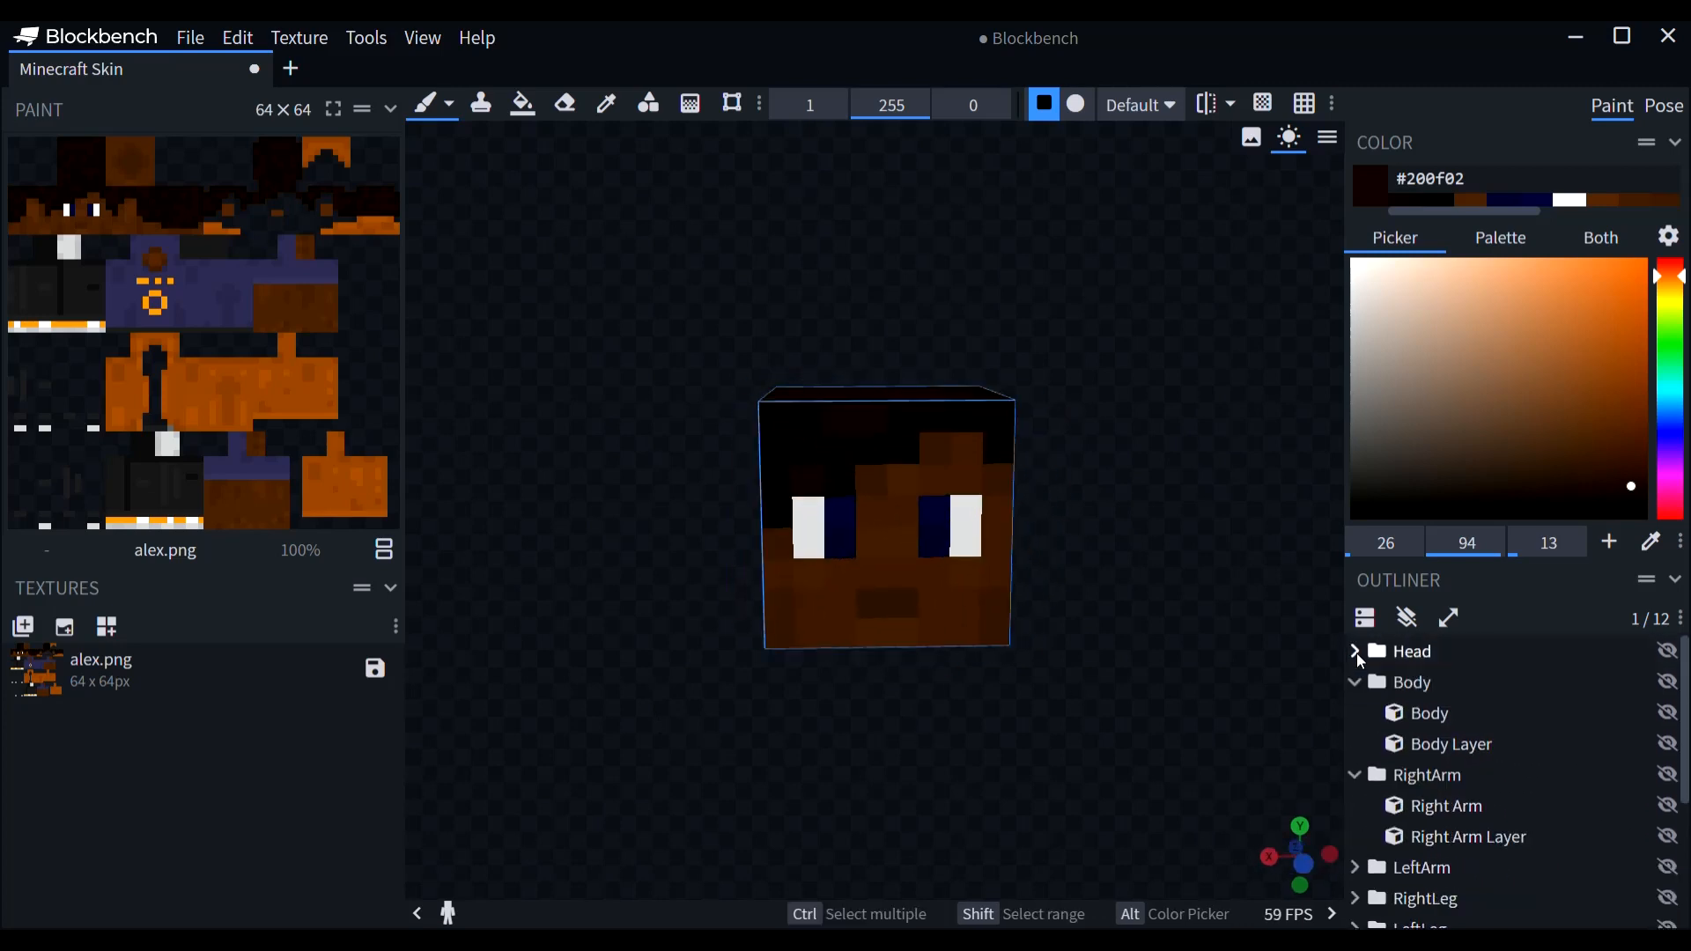
{"action": "left_click", "coordinate": [1355, 683]}
{"action": "left_click", "coordinate": [1353, 714]}
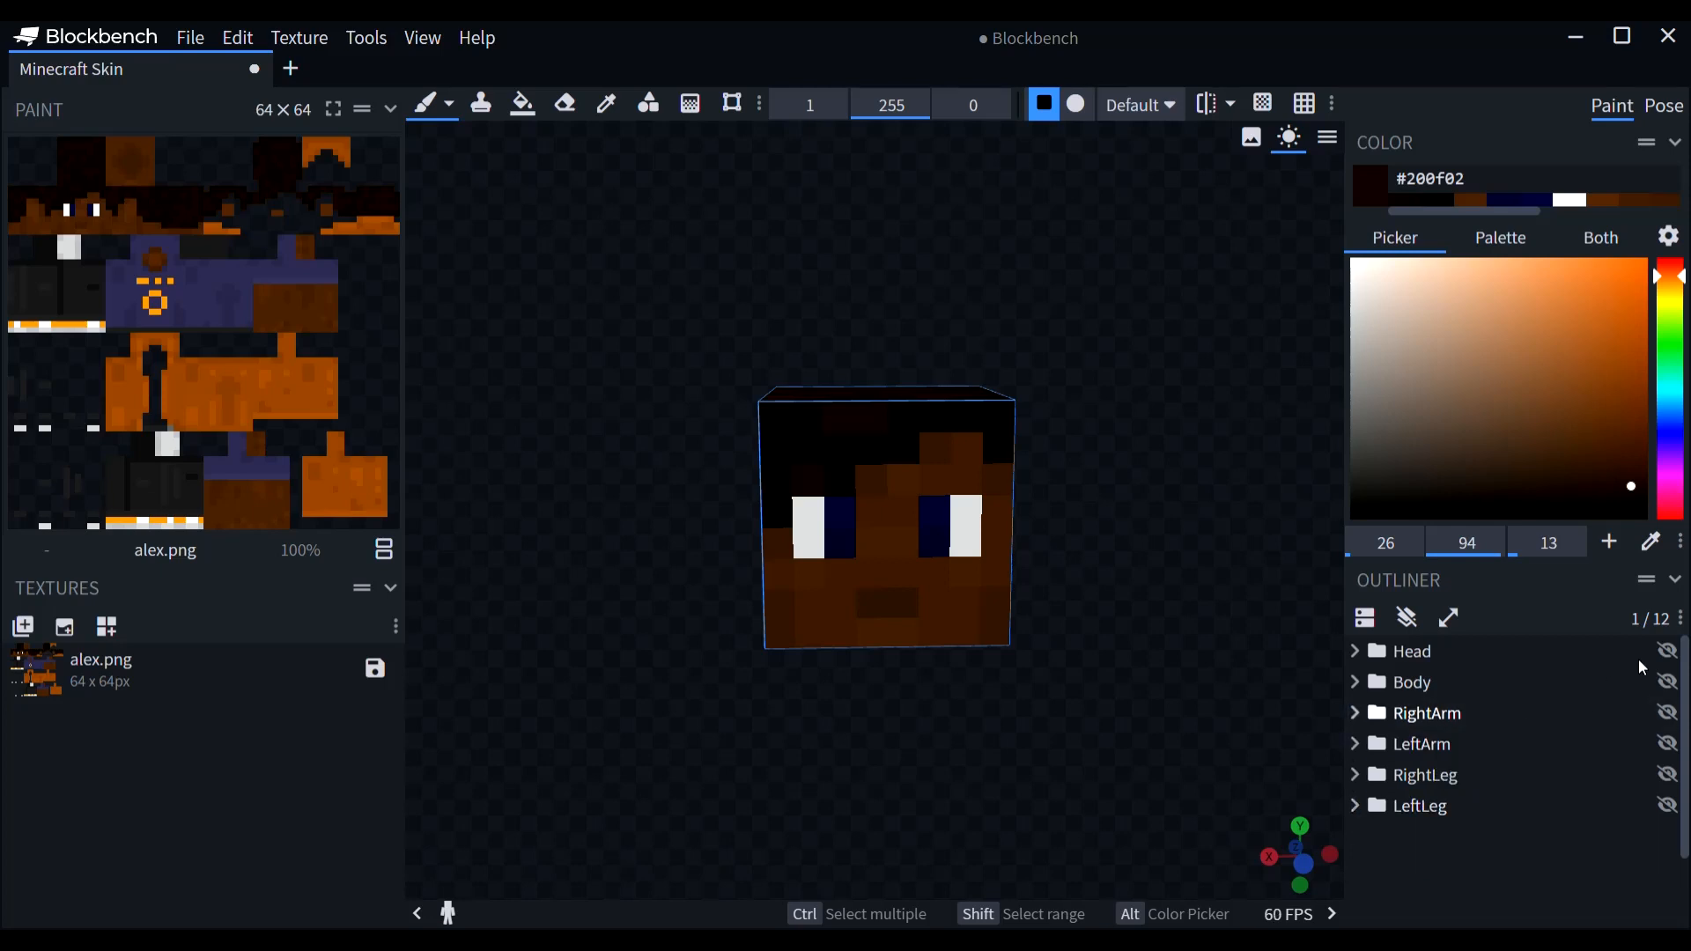
{"action": "left_click_drag", "start_coordinate": [1667, 652], "coordinate": [1667, 806]}
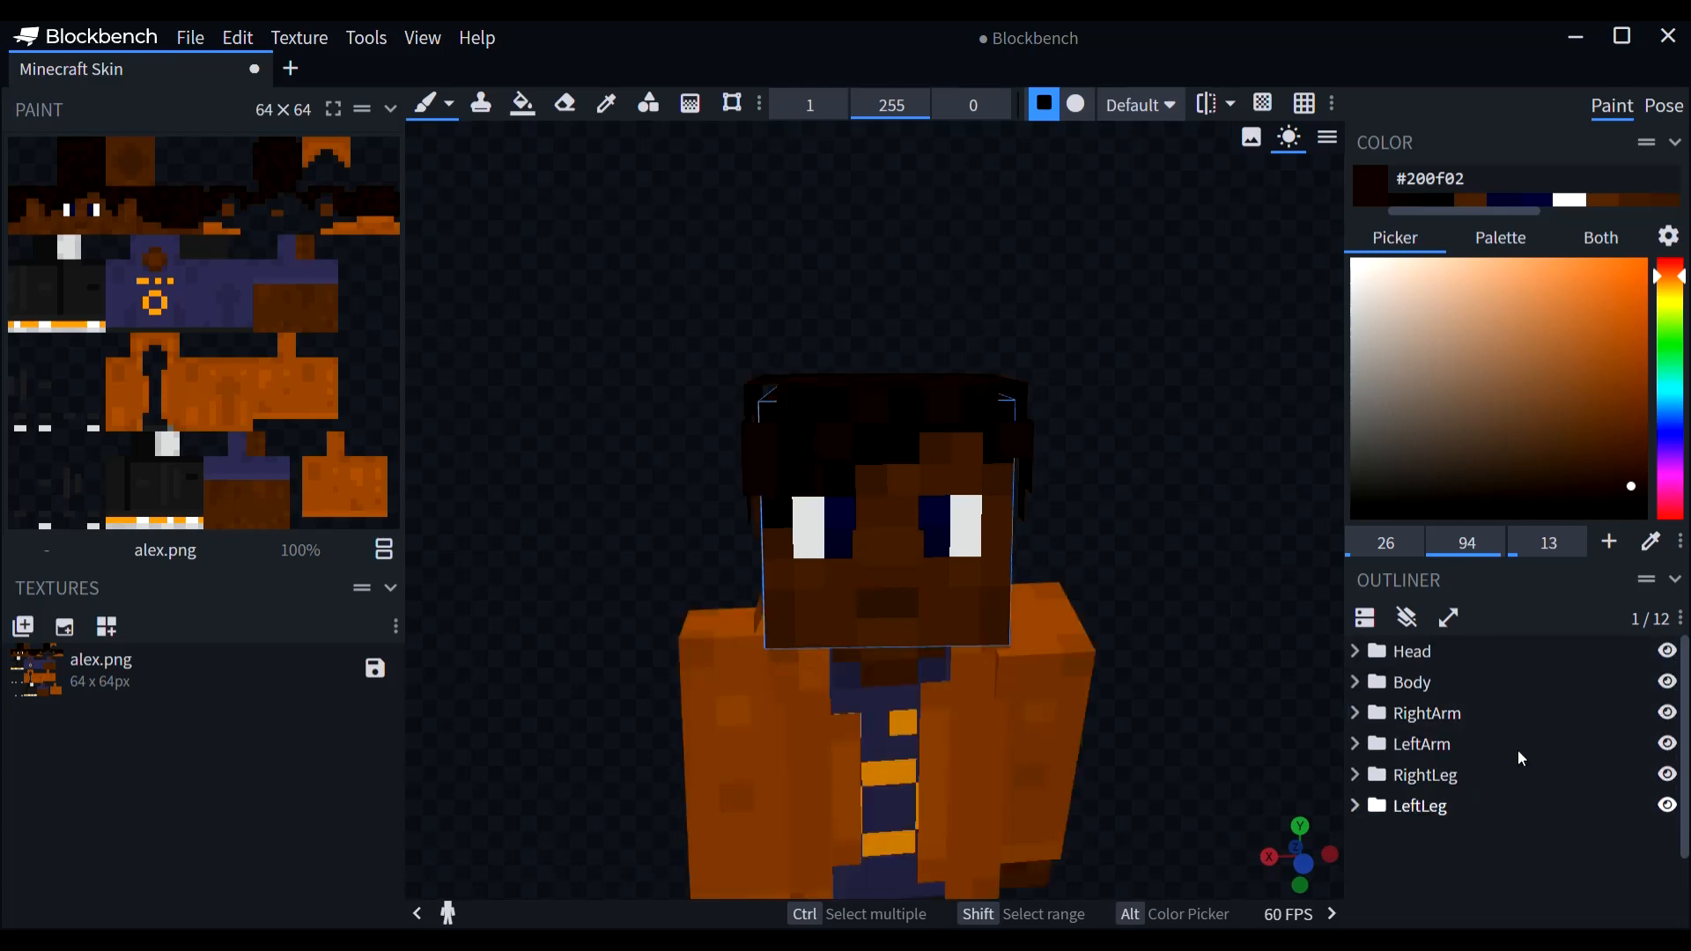
{"action": "left_click", "coordinate": [1581, 833]}
Step: Save the skin texture as Rob01.png and examine the whole character from several angles
{"action": "scroll", "coordinate": [1231, 537], "scroll_direction": "down", "scroll_amount": 5}
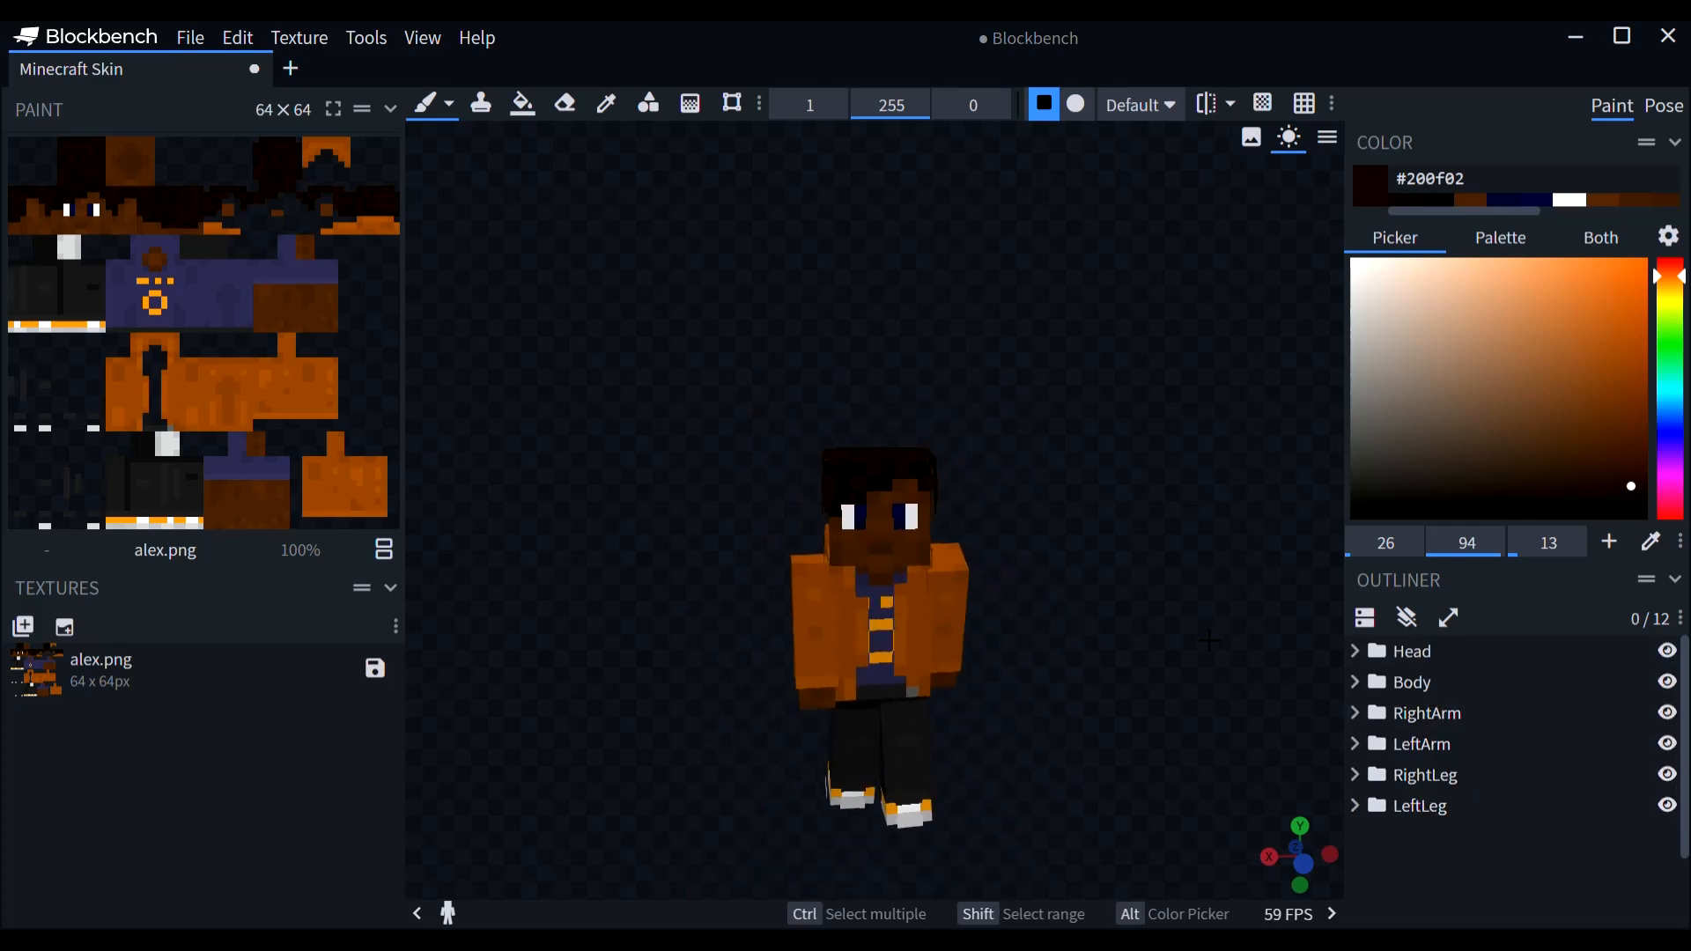
{"action": "left_click_drag", "start_coordinate": [1230, 538], "coordinate": [1285, 505]}
{"action": "right_click_drag", "start_coordinate": [1227, 687], "coordinate": [1264, 573]}
{"action": "left_click_drag", "start_coordinate": [1050, 374], "coordinate": [1046, 430]}
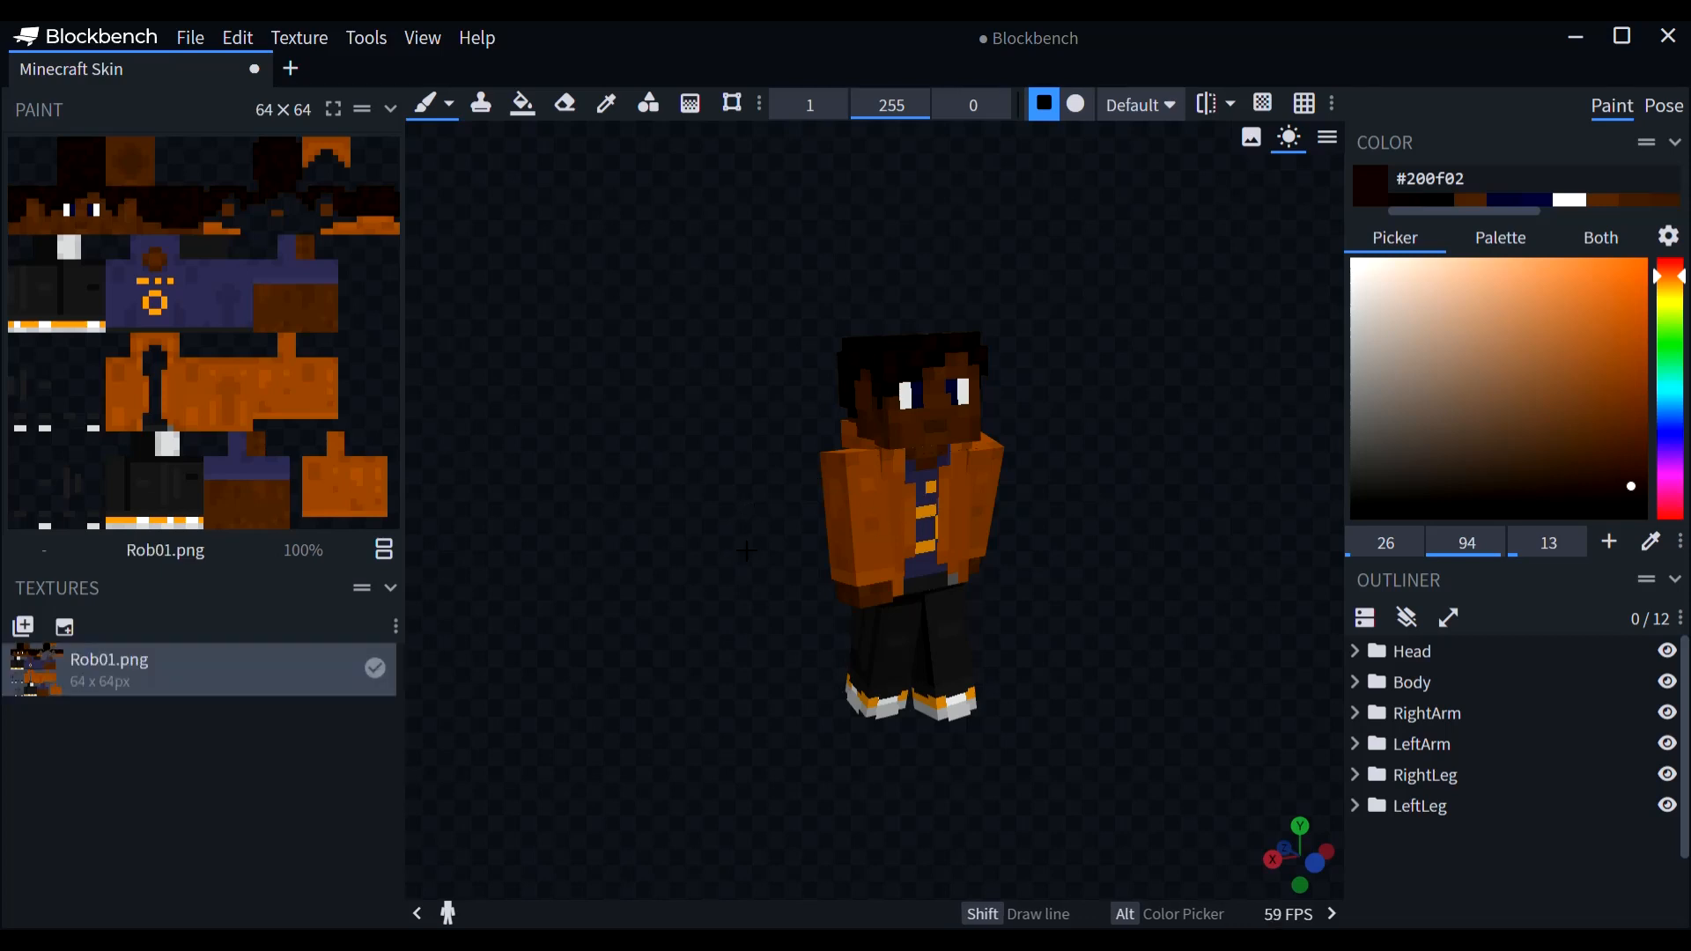
{"action": "left_click_drag", "start_coordinate": [1215, 552], "coordinate": [1220, 560]}
{"action": "scroll", "coordinate": [1220, 560], "scroll_direction": "up", "scroll_amount": 3}
{"action": "right_click_drag", "start_coordinate": [1221, 564], "coordinate": [1147, 562]}
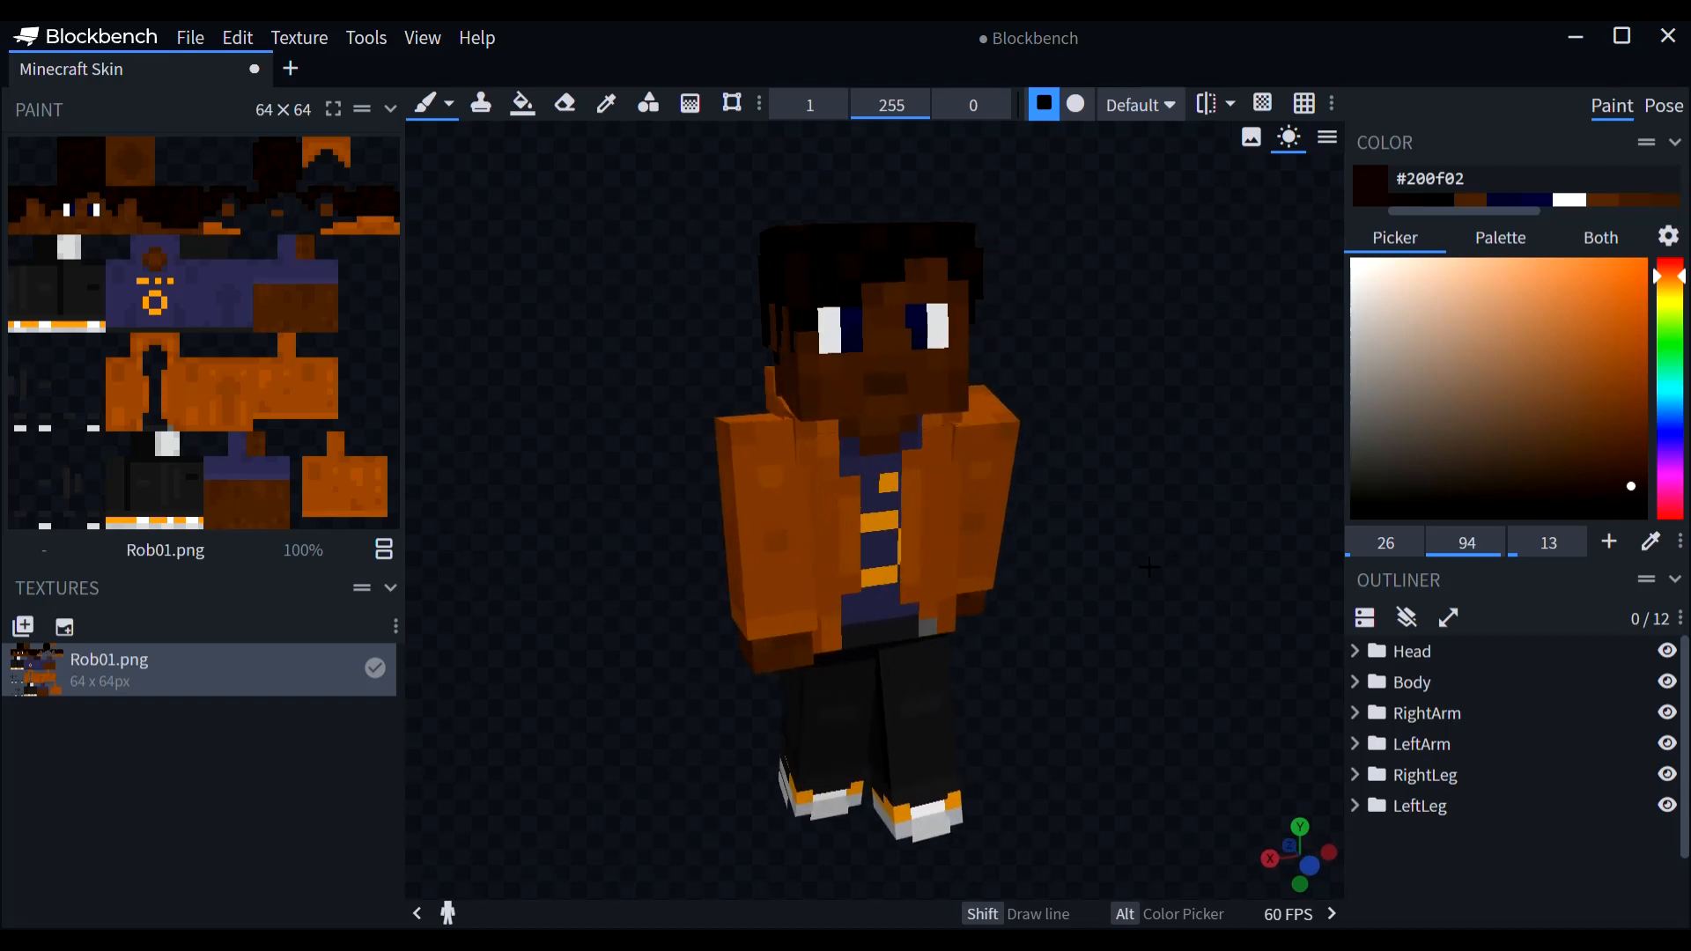
{"action": "left_click_drag", "start_coordinate": [1115, 442], "coordinate": [1337, 323]}
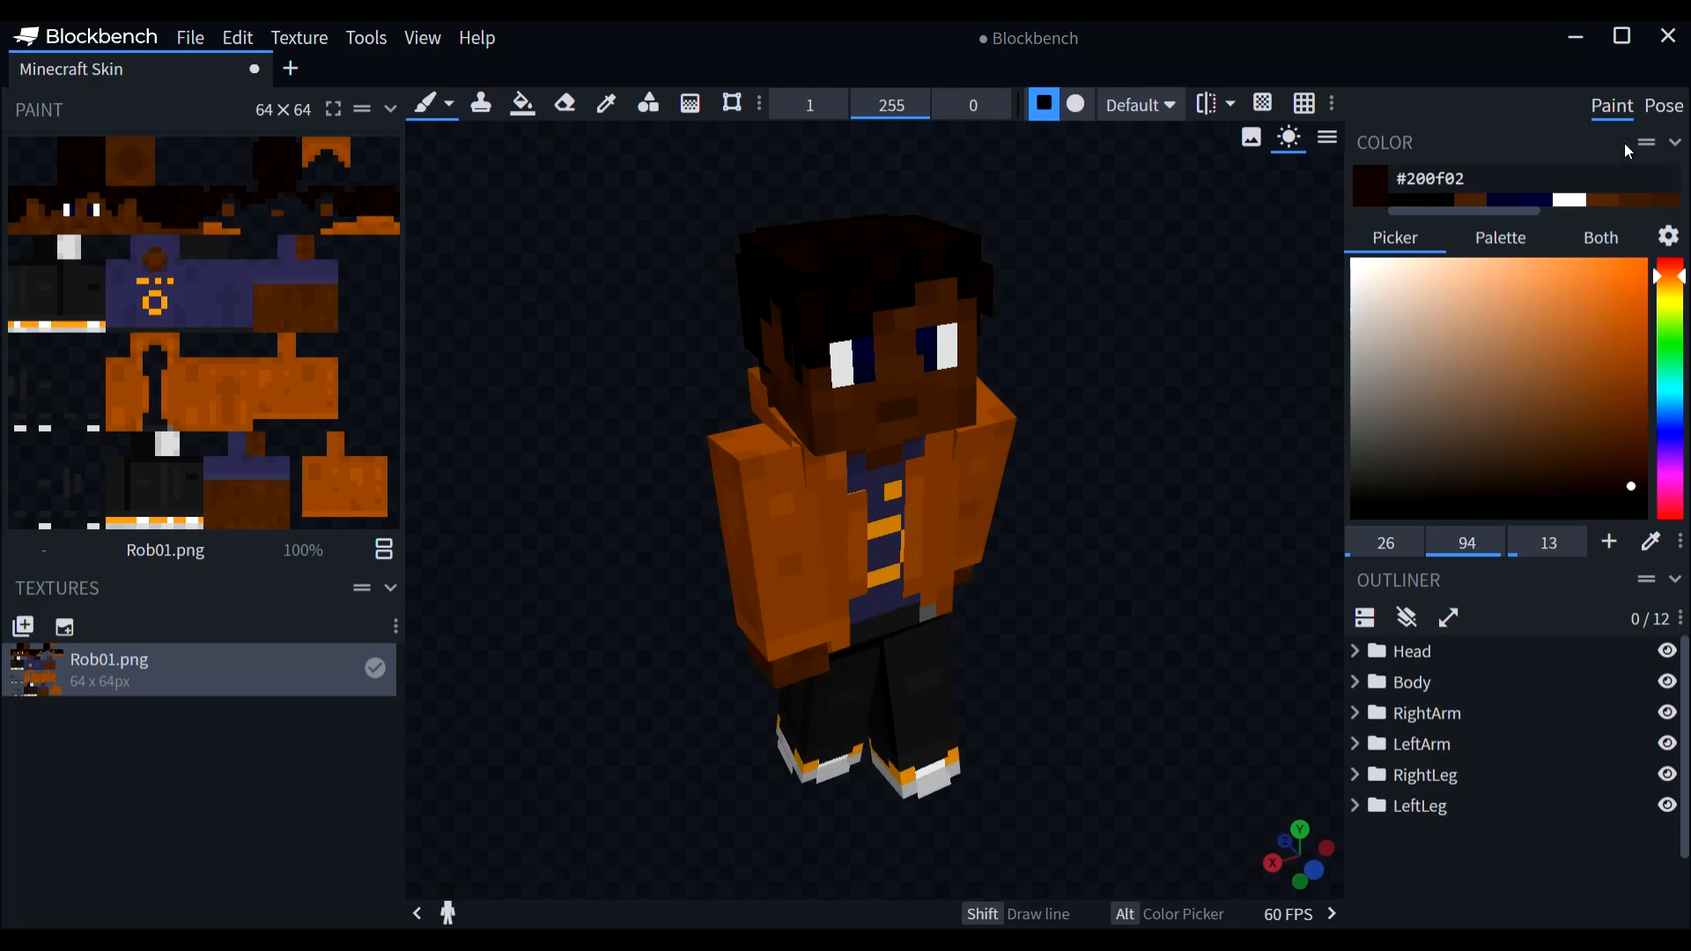